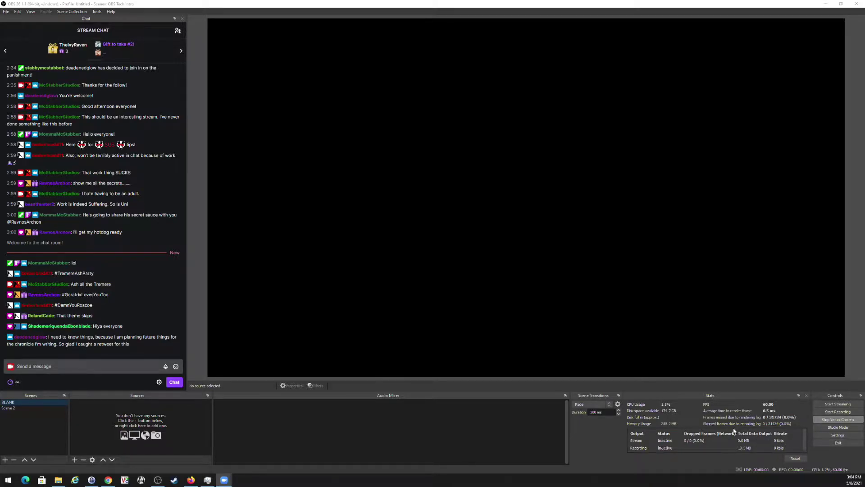
Open Settings, raise the window, and scroll the General page down to the Multiview options.
click(831, 436)
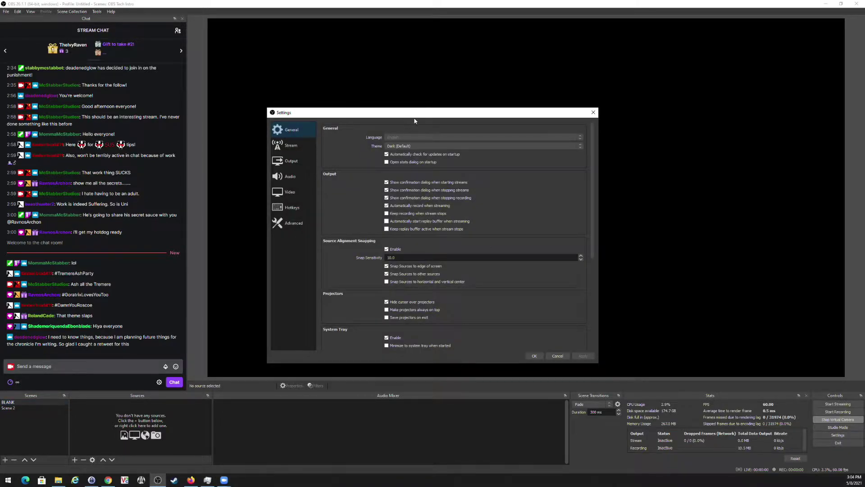
drag(415, 116, 415, 67)
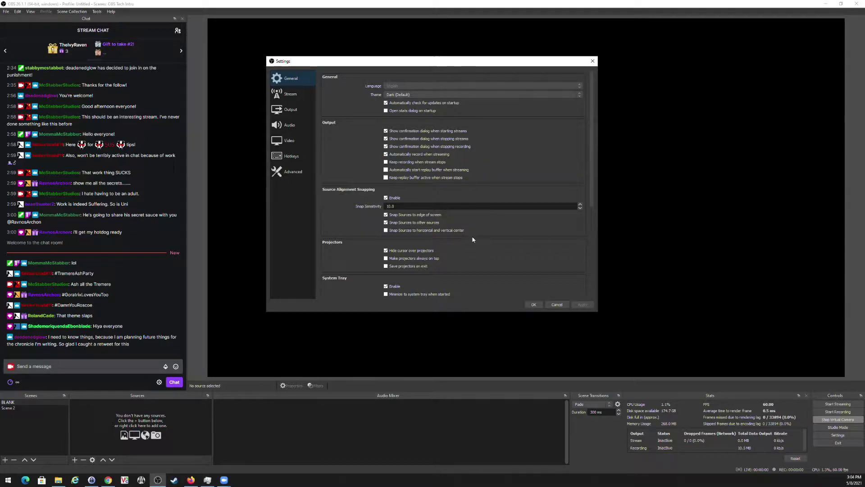
scroll(472, 236, down, 3)
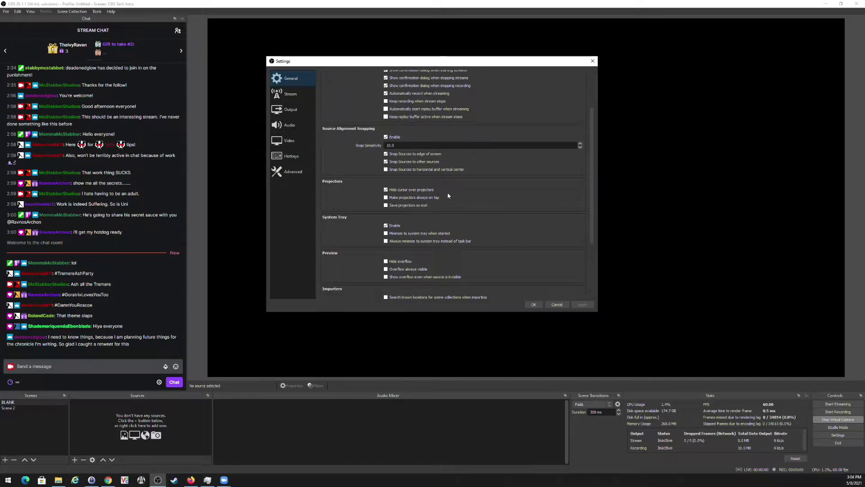
scroll(447, 197, down, 1)
scroll(447, 197, down, 1)
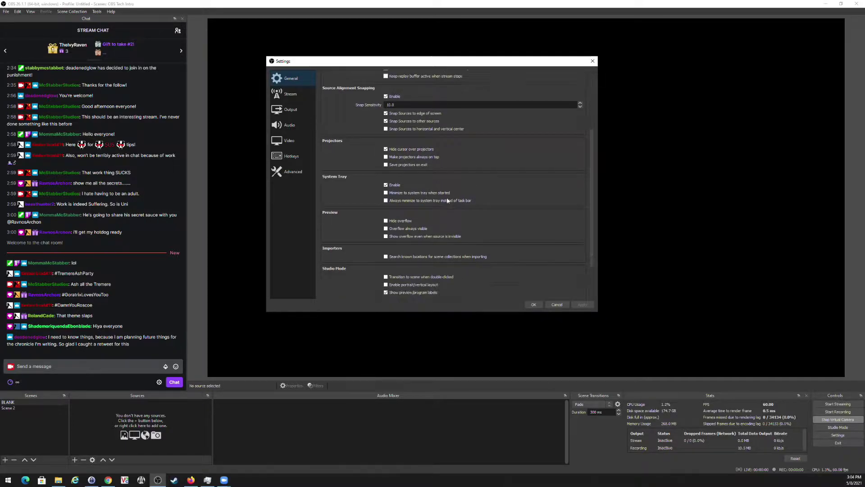
scroll(447, 200, down, 2)
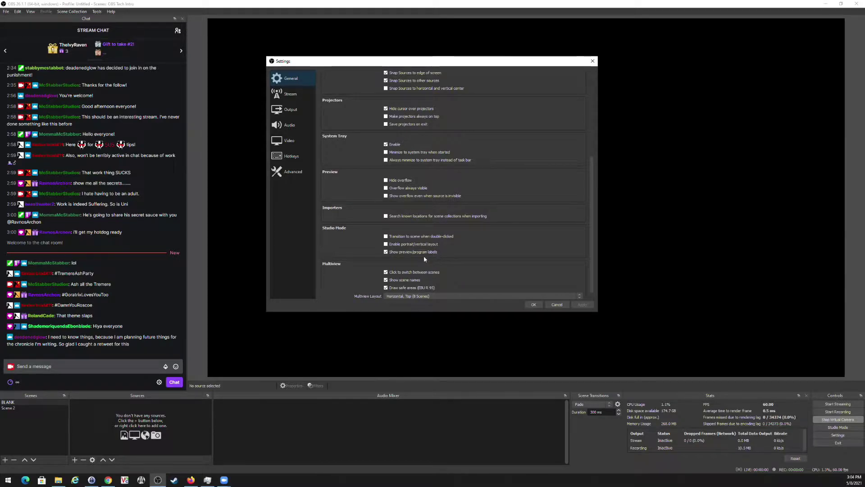
scroll(421, 258, down, 1)
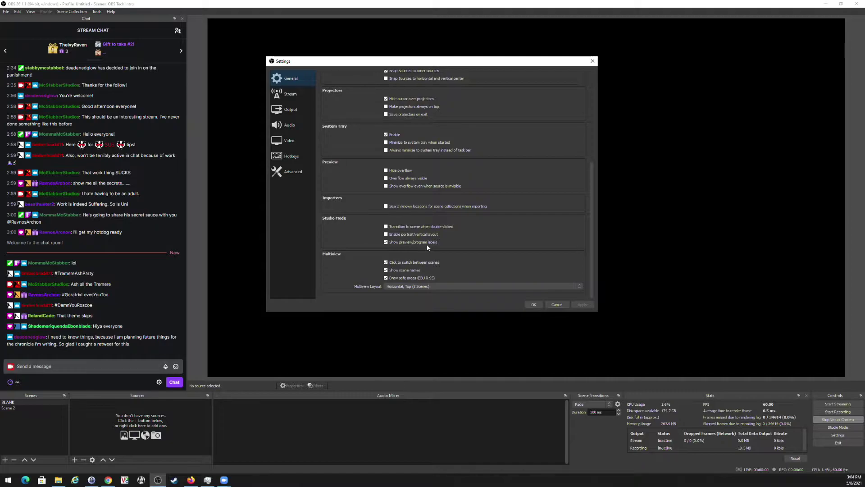
Review the Twitch stream settings, then the streaming encoder: CBR, 6000 Kbps, 2-second keyframes, Max Quality, high profile.
click(290, 96)
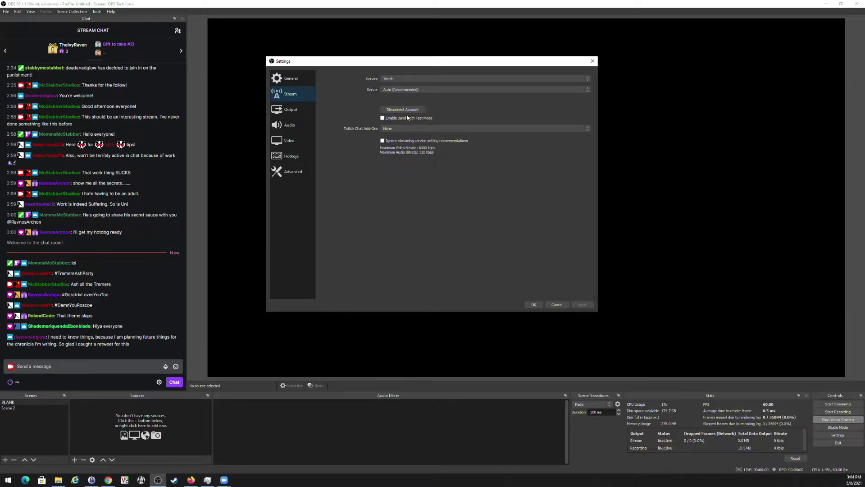
click(286, 113)
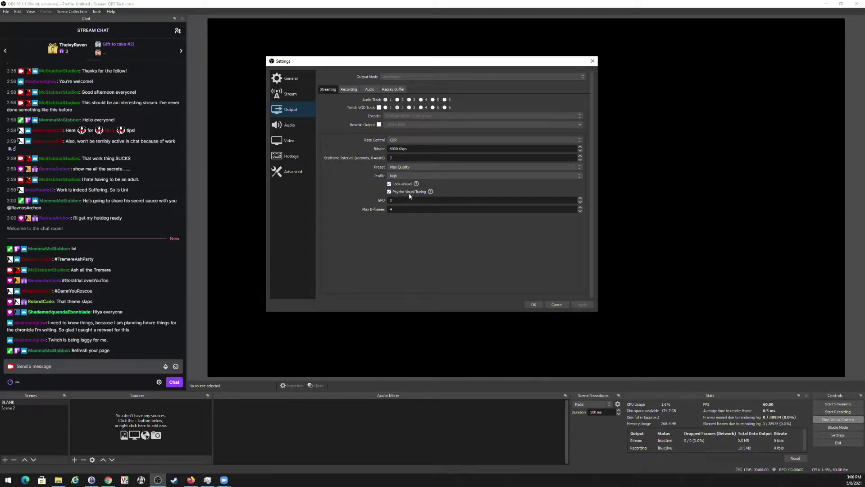
View the Recording output settings: CQP rate control, CQ level 15, Max Quality preset, 4 B-frames.
mouse_move(412, 193)
click(349, 90)
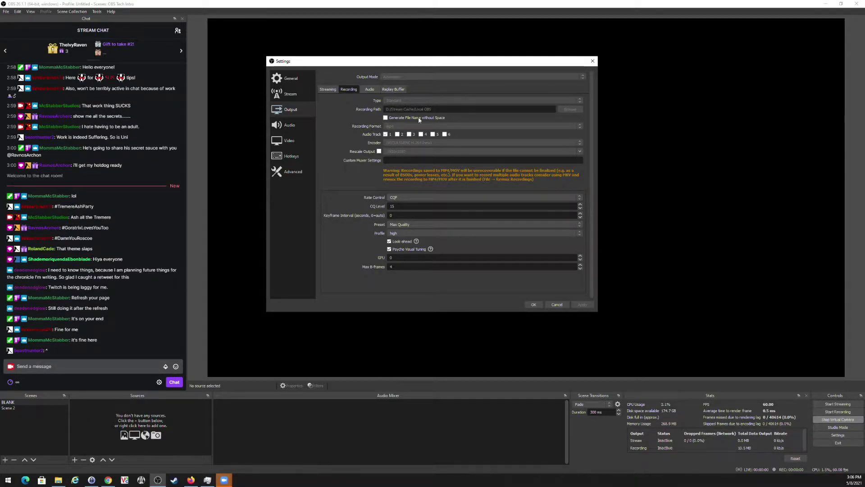
Review the Audio and Replay Buffer output options, then the Audio page with monitoring device CABLE Input.
click(370, 89)
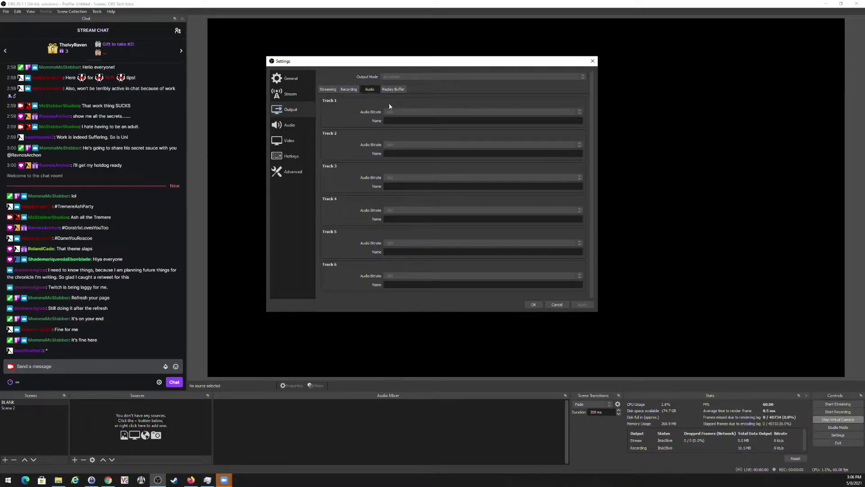
click(393, 89)
click(288, 125)
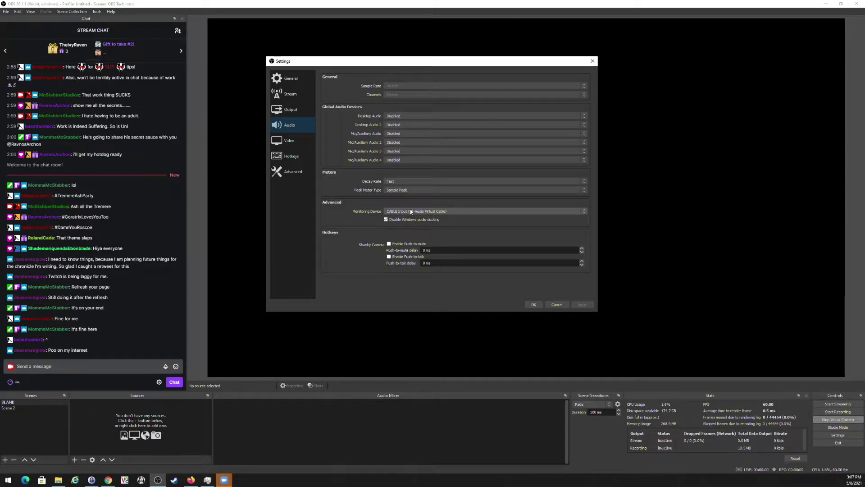
View the Video settings page, locked because video output is active.
click(295, 145)
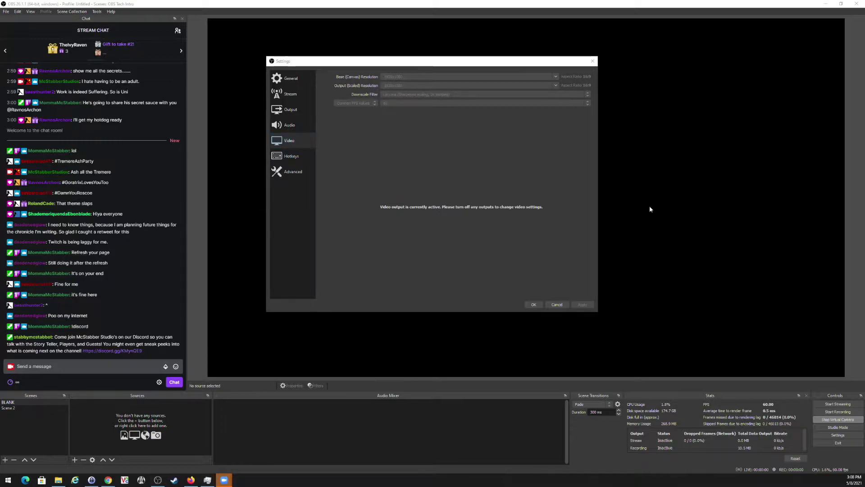
Refocus Settings and scroll the Hotkeys page through the BLANK, Scene 2 and Shanky Camera shortcuts.
click(656, 112)
click(285, 157)
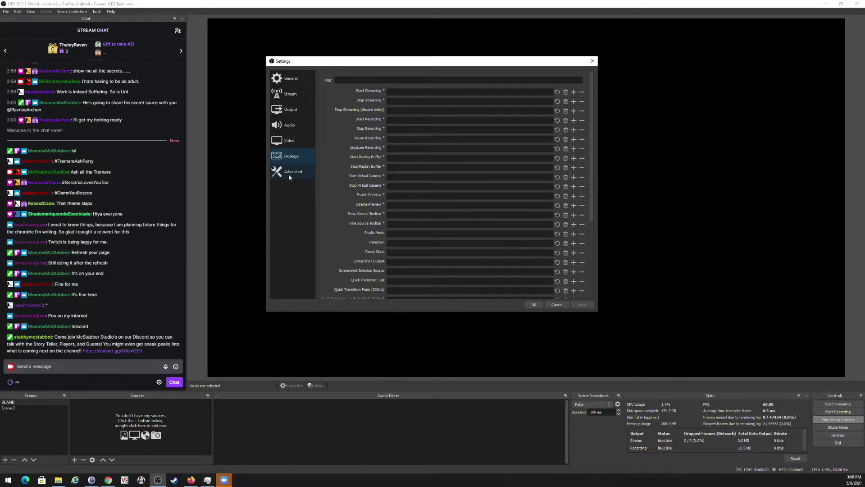
scroll(340, 185, down, 4)
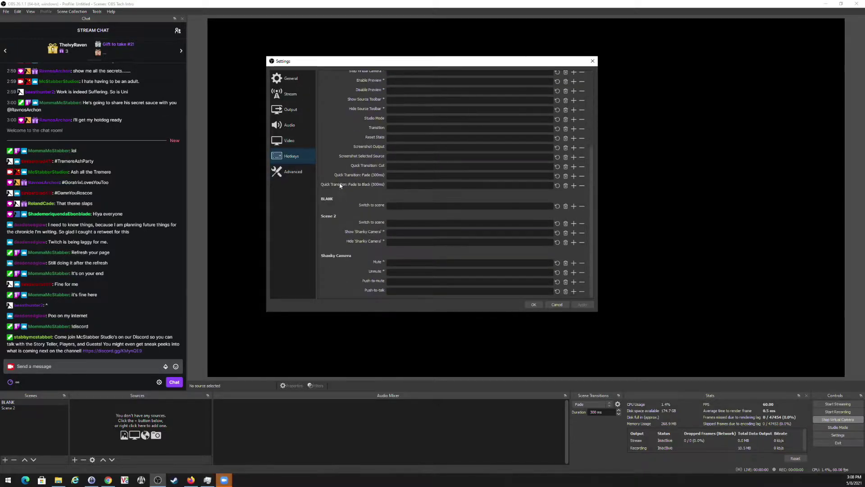
Review Advanced settings: Normal process priority, stream delay off, auto-reconnect with 20 retries.
click(289, 174)
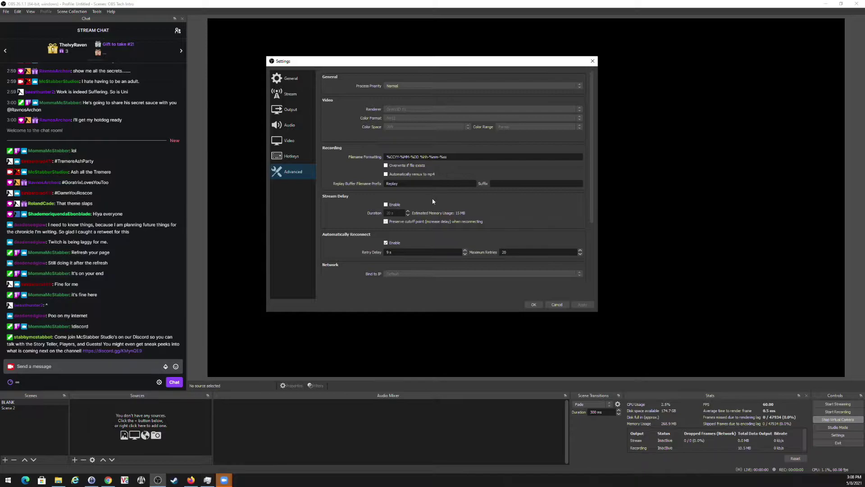
scroll(431, 200, down, 3)
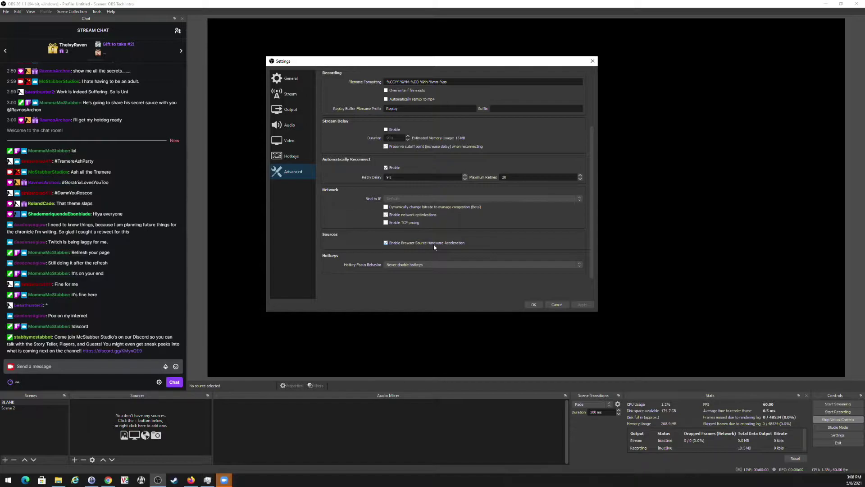
scroll(434, 246, up, 1)
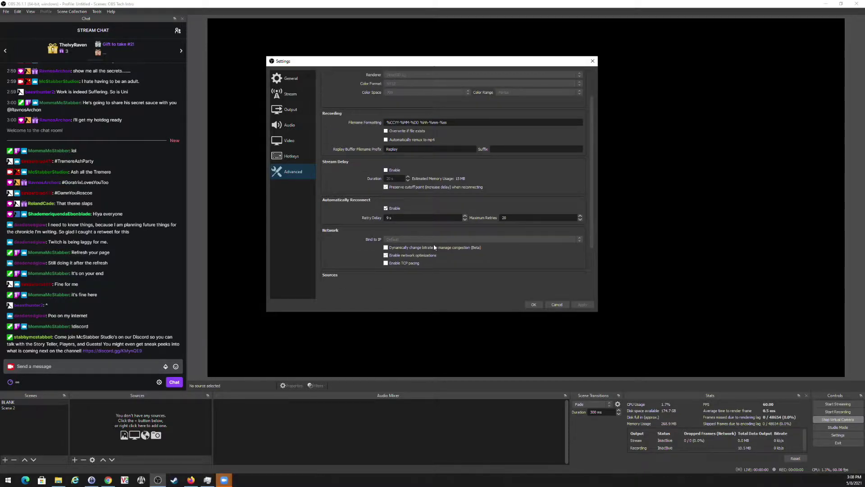
scroll(434, 246, up, 1)
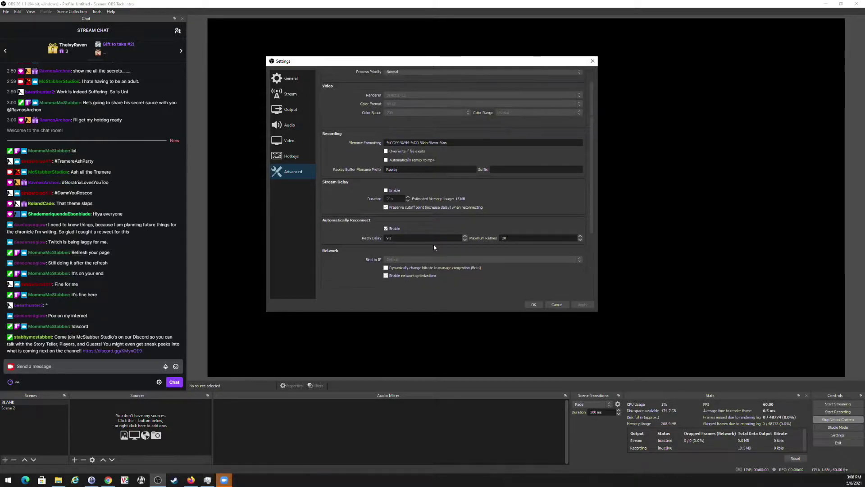
Cancel Settings and add the existing Shanky Camera video capture source to the BLANK scene.
click(557, 305)
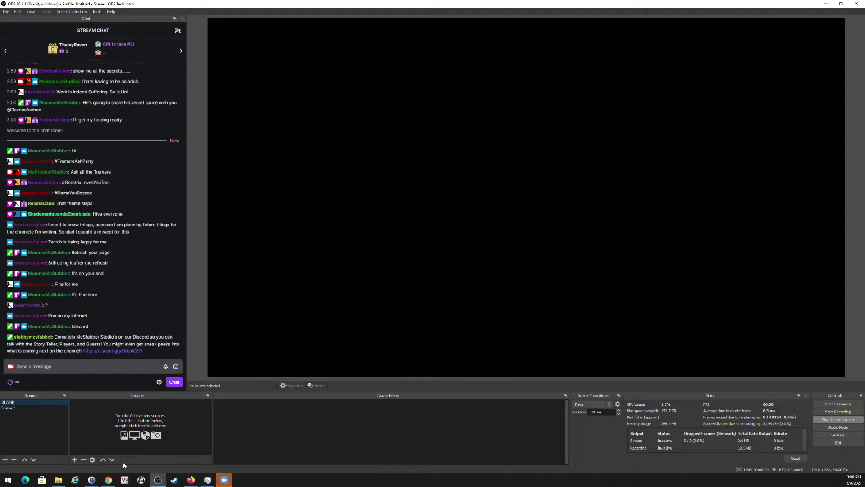
click(75, 459)
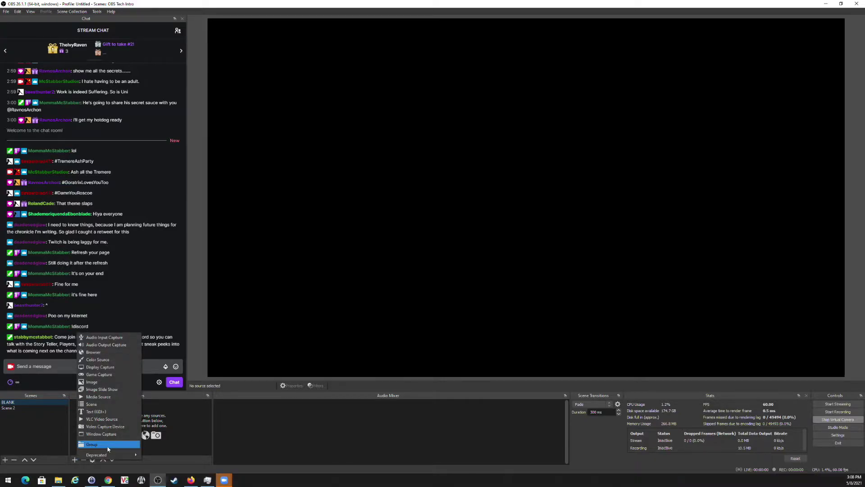
click(75, 460)
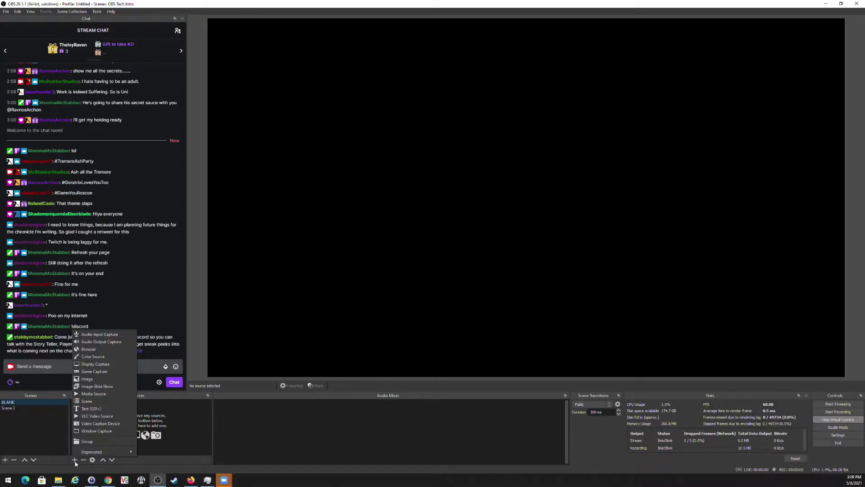
click(95, 423)
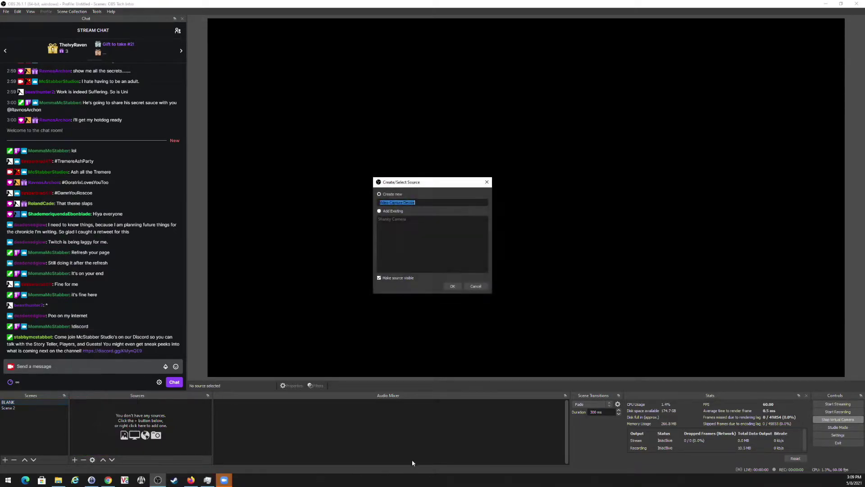
click(380, 212)
click(383, 195)
click(379, 211)
click(391, 219)
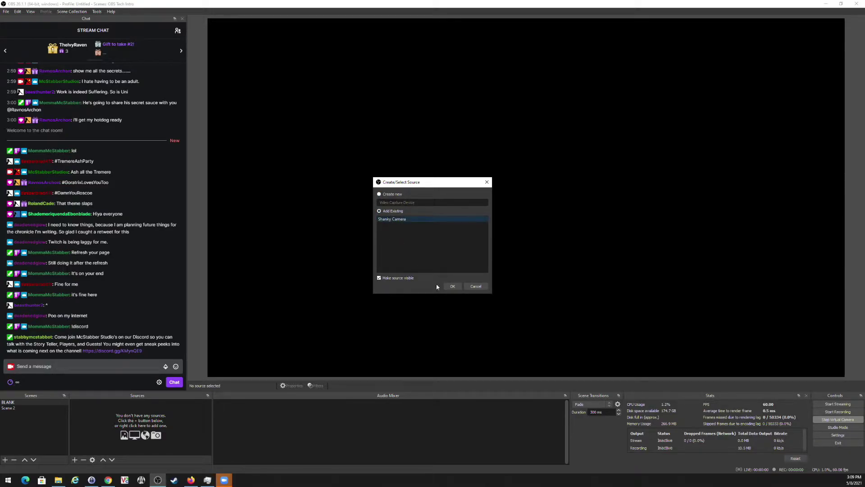
click(453, 286)
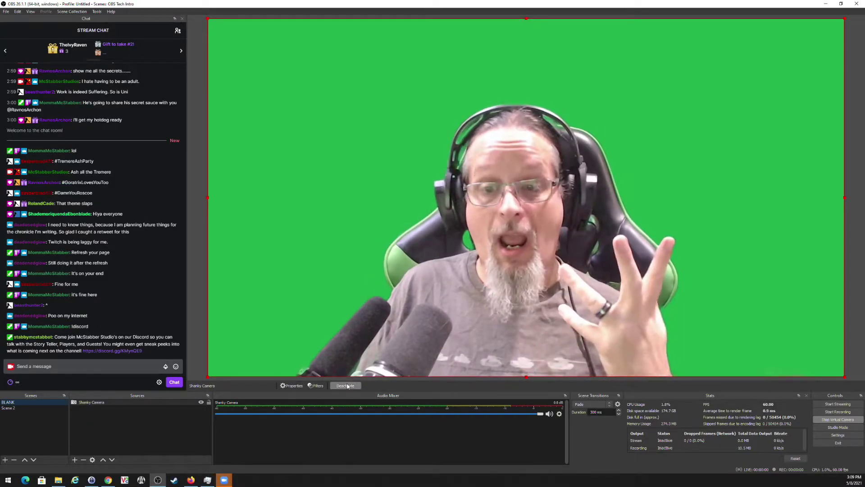
Give Shanky Camera a custom 1920x1080 resolution and shrink it into the top-left corner.
click(291, 386)
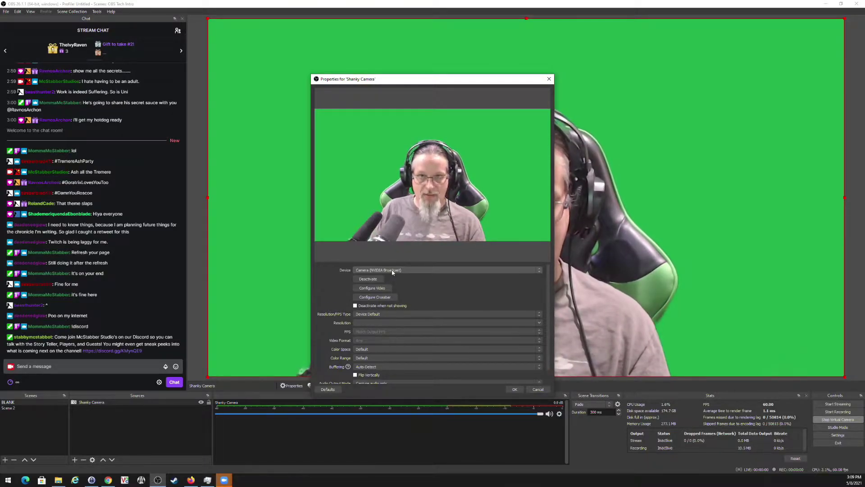
click(382, 313)
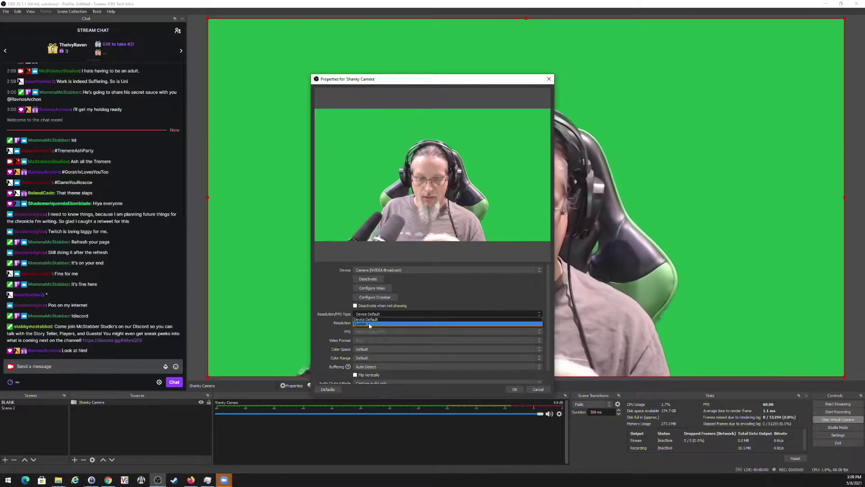
click(370, 324)
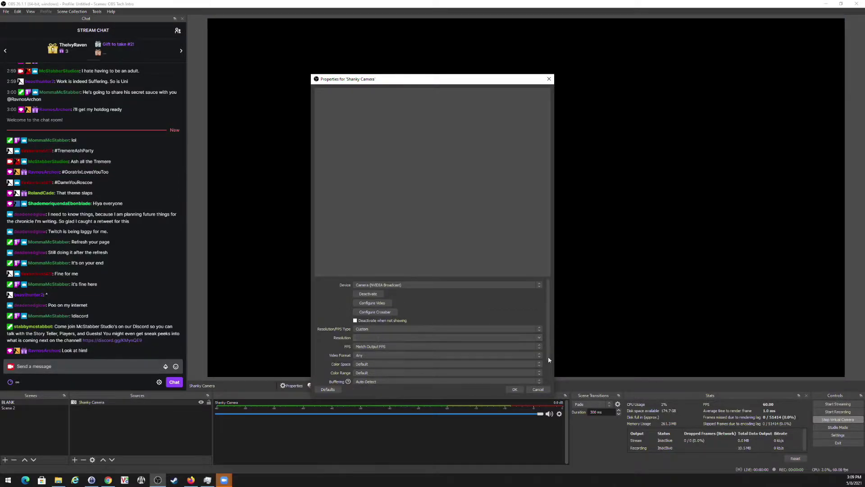
click(537, 337)
click(423, 379)
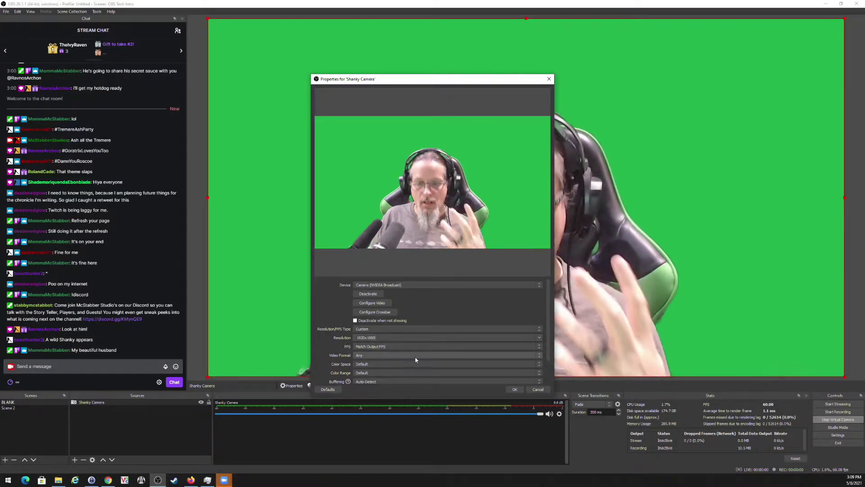
click(513, 390)
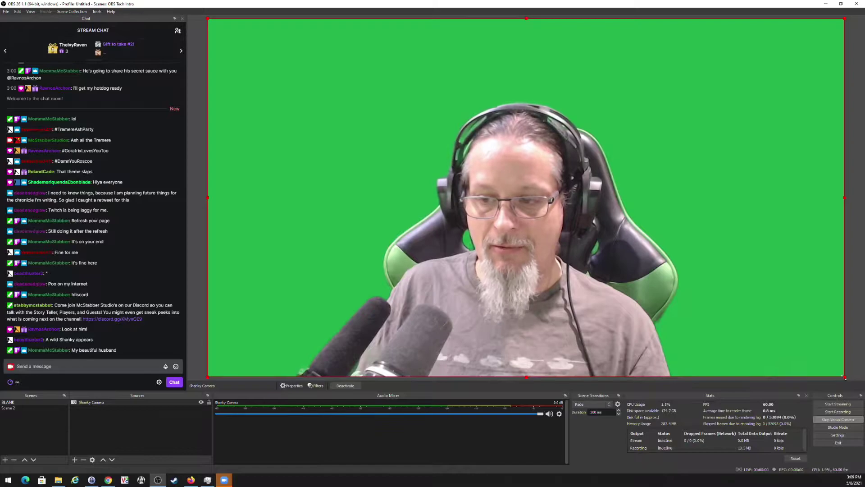
drag(845, 382, 275, 79)
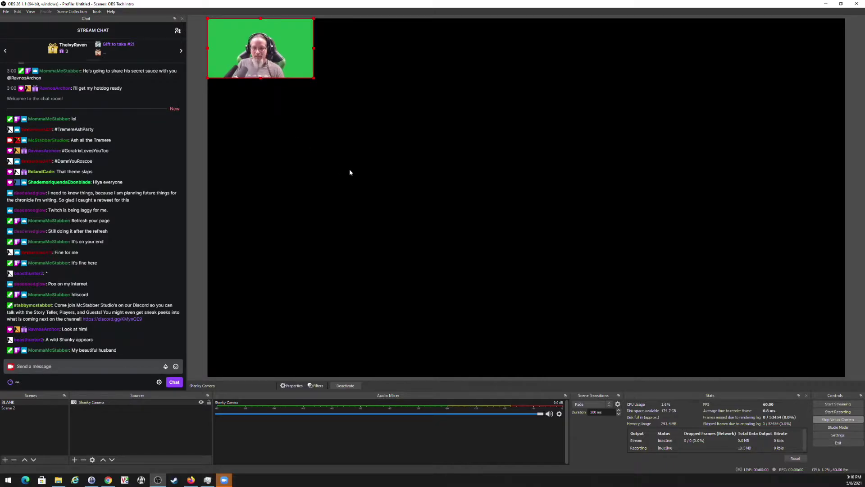
Open the add-source menu from the + button under the Sources list.
click(76, 459)
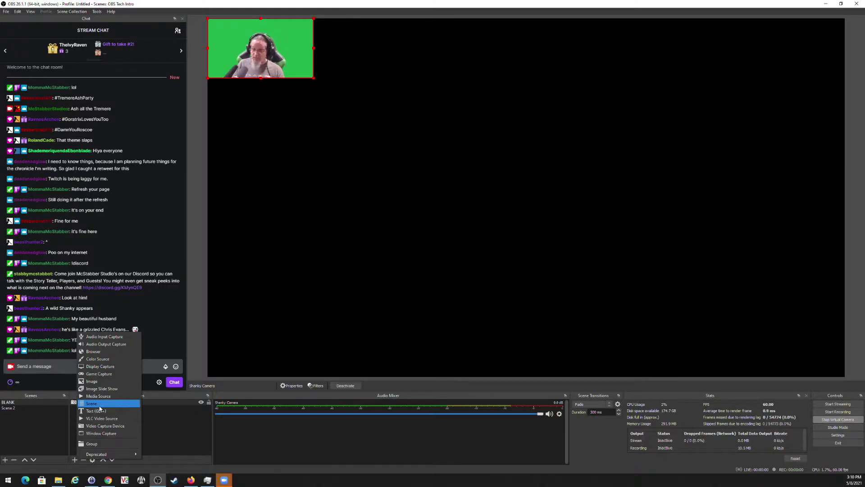
Create an Image source 'Background - Base' and load the Base Jade PNG from the Chicago by Night folder.
click(104, 383)
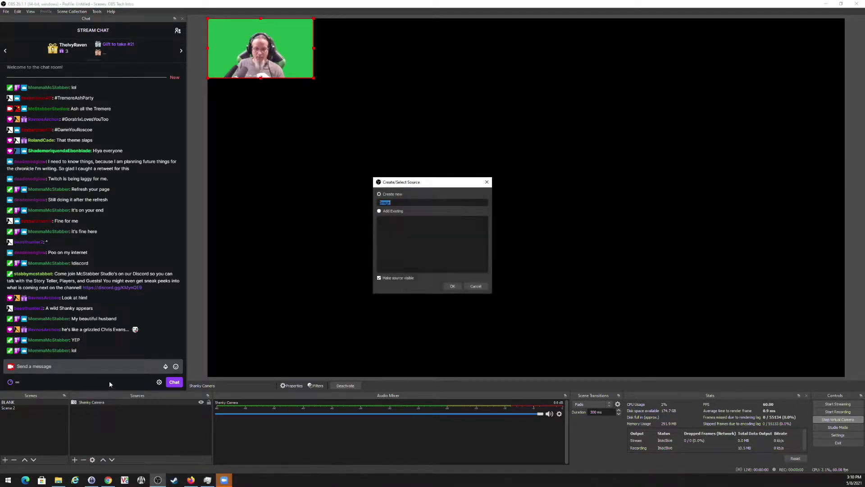
text(Backgro)
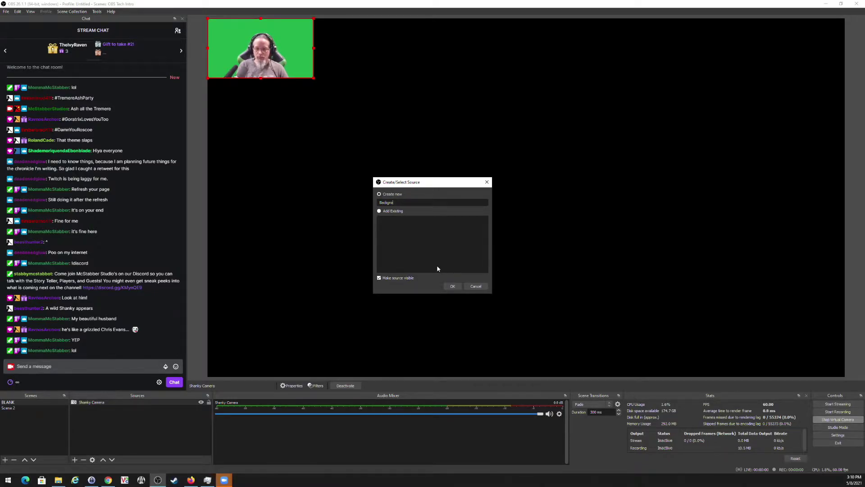
text(uyund - Base)
key(Return)
click(536, 339)
click(346, 147)
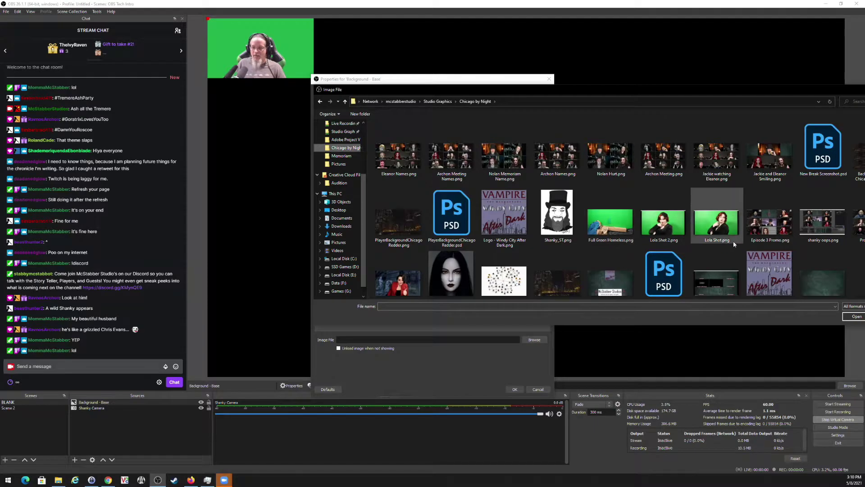
drag(713, 90, 513, 46)
scroll(565, 232, down, 3)
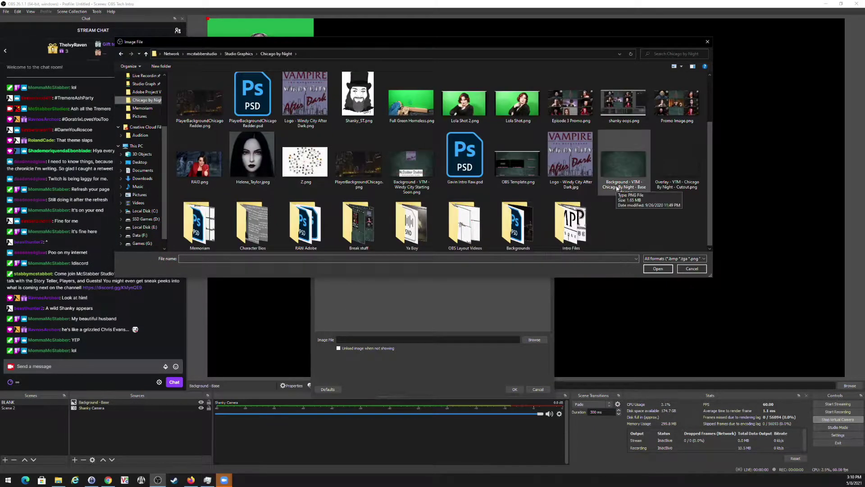
double_click(610, 167)
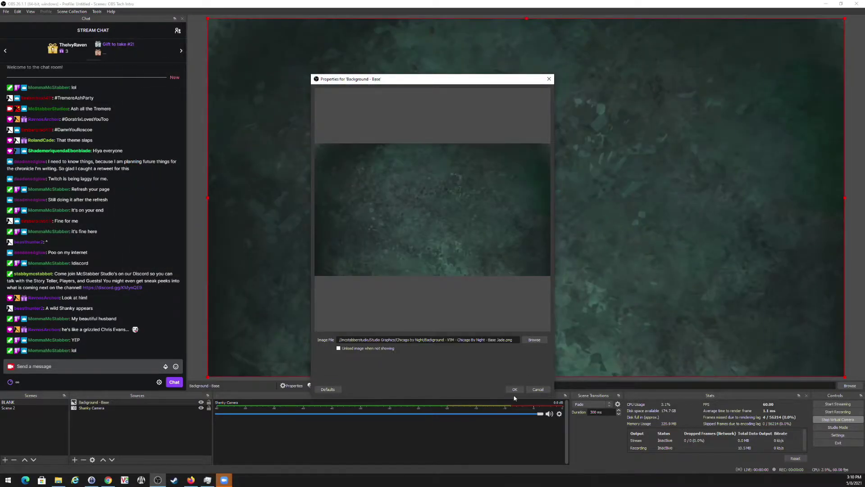
Confirm the image, move Background - Base below Shanky Camera in Sources, and lock it.
click(516, 390)
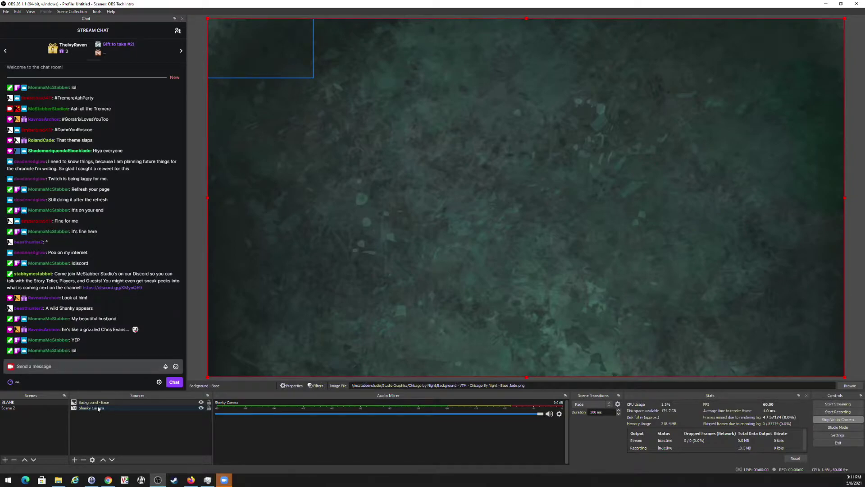
drag(99, 402, 103, 417)
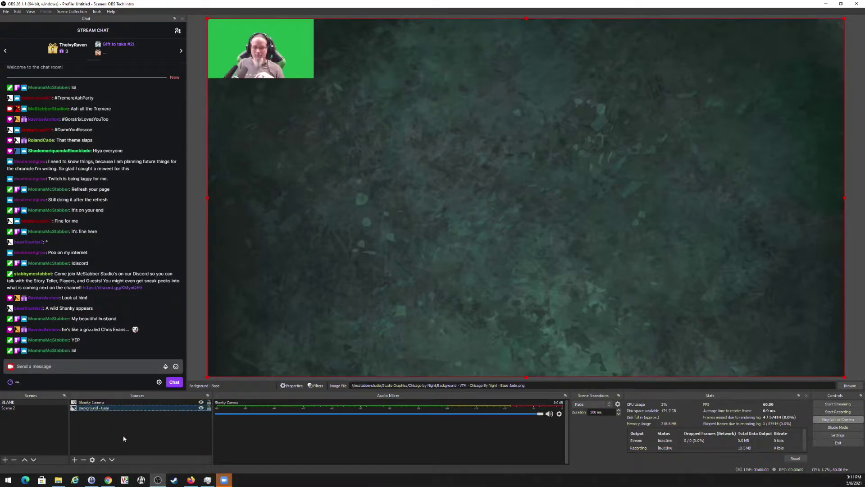
click(208, 408)
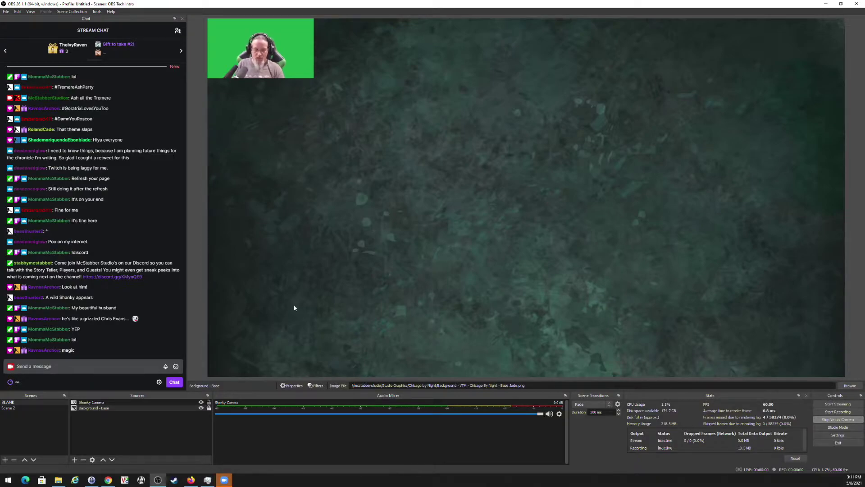
Add another Image source and start naming it 'Overlay - Cutout - Grid'.
click(75, 460)
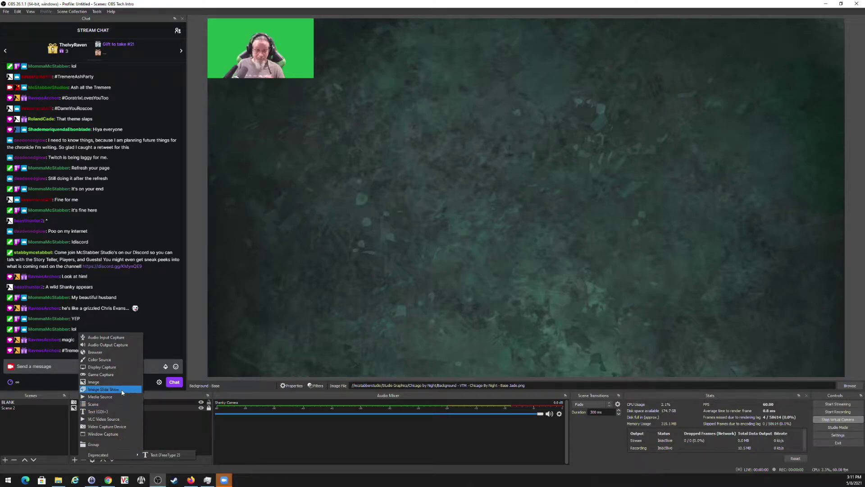
click(103, 382)
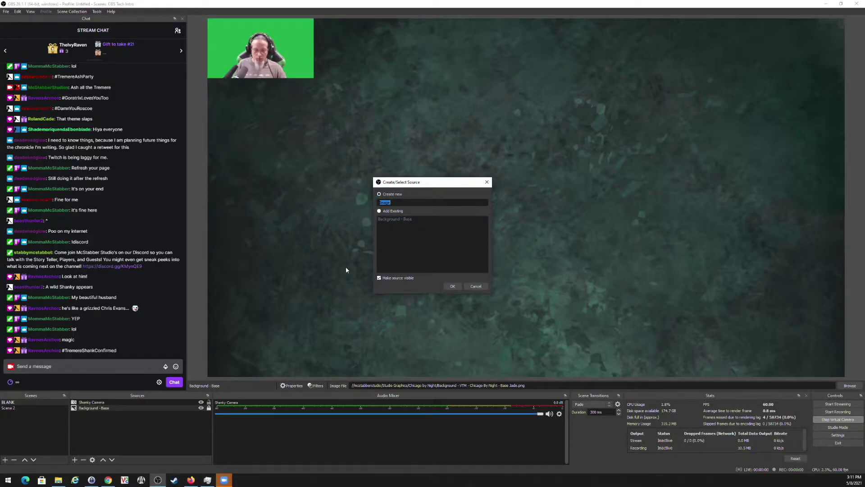
text(Overla)
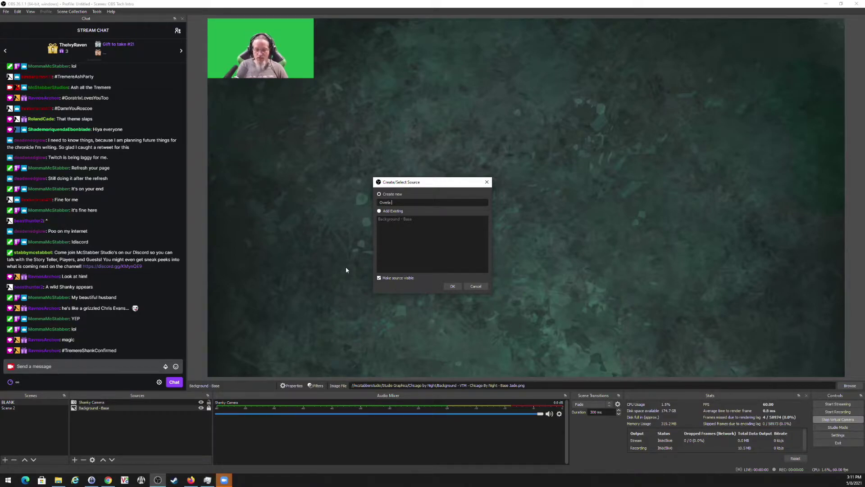
text(y - Cutout - Grid)
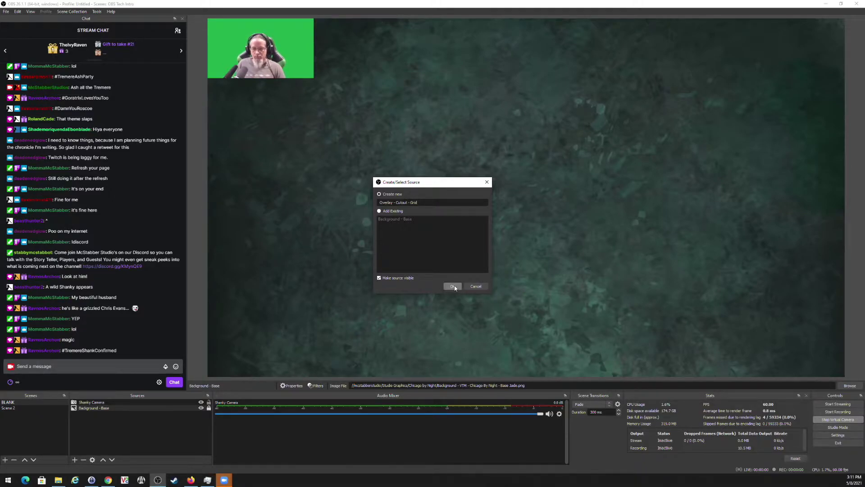
Load the Chicago By Night Overlay Cutout PNG into the Overlay - Cutout - Grid source.
click(453, 287)
click(535, 339)
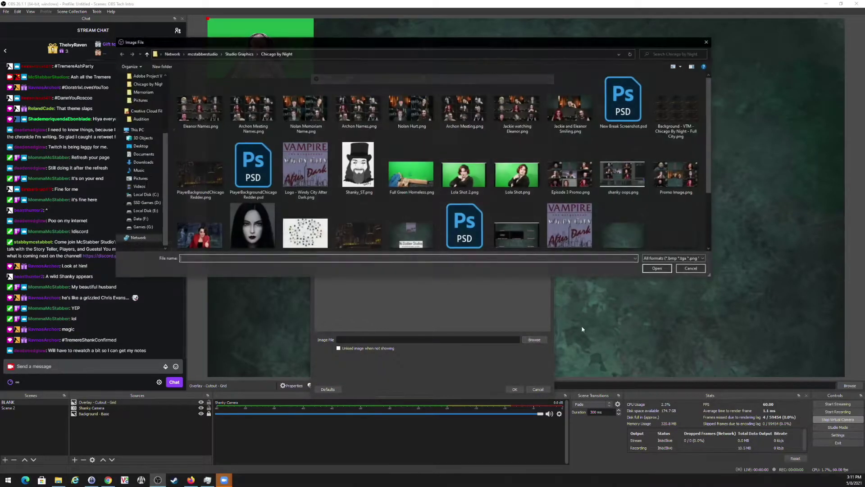
click(678, 234)
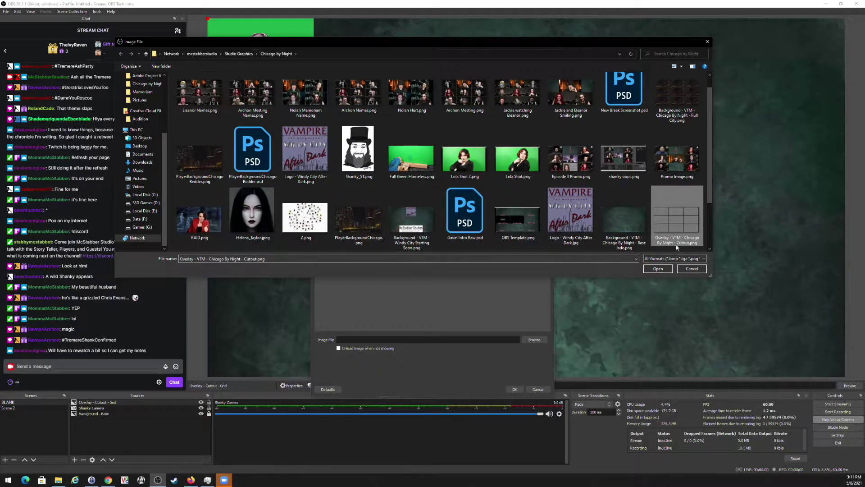
click(658, 269)
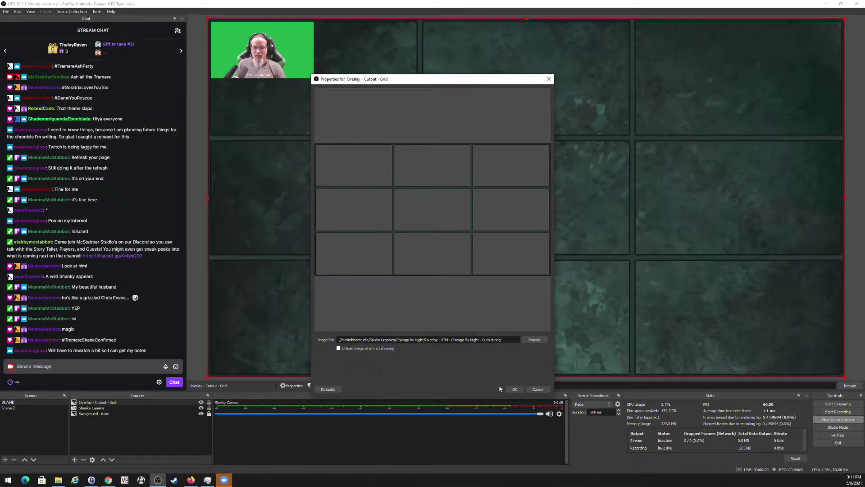
click(515, 389)
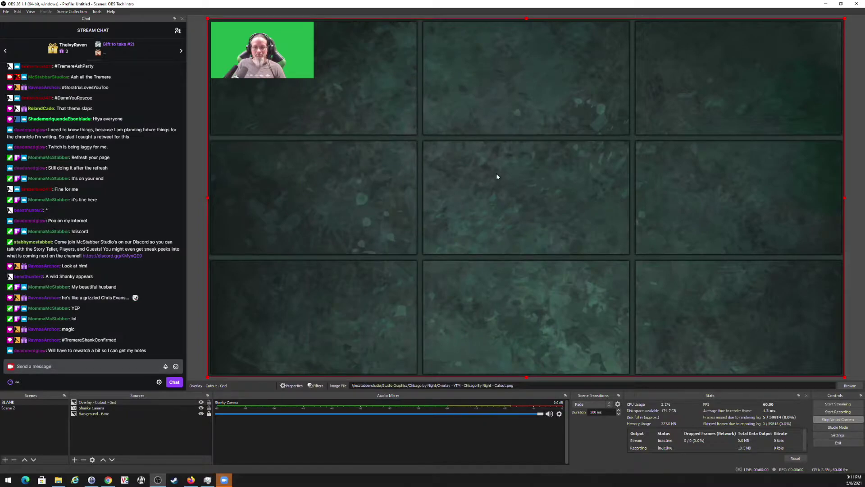
Move the grid overlay below Shanky Camera in Sources and lock it.
drag(101, 404, 102, 410)
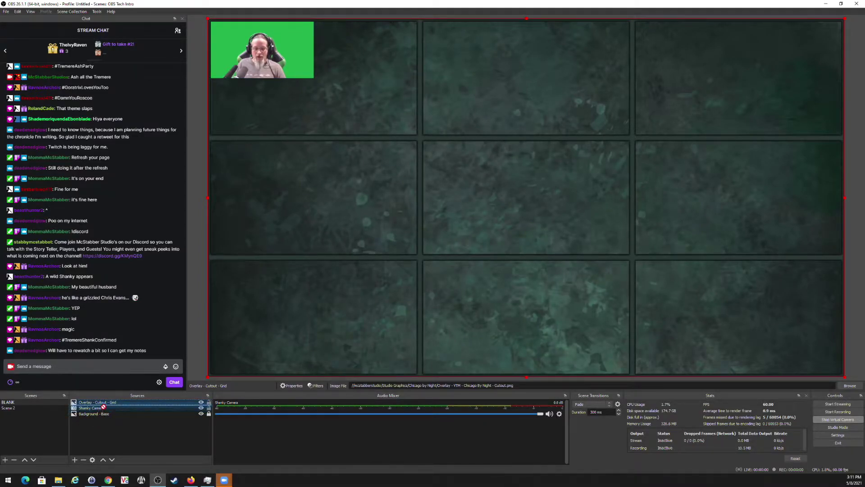
click(209, 409)
click(461, 191)
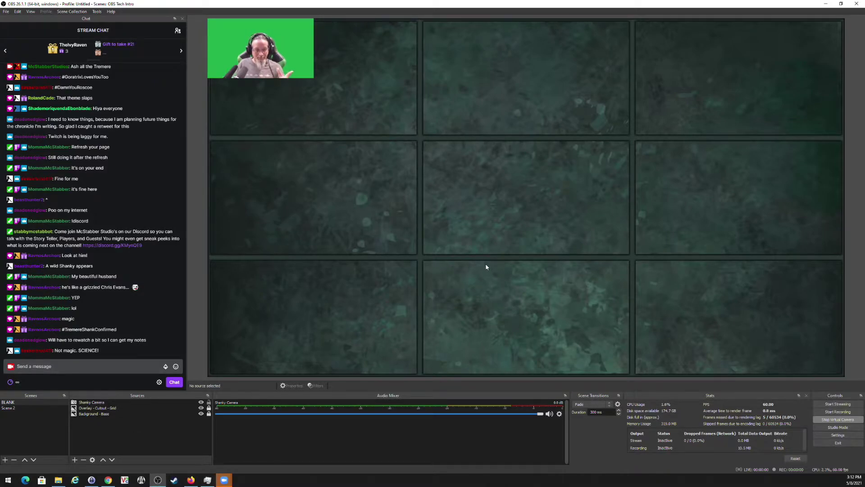
Move and resize the Shanky Camera feed to fill the grid's top-centre cell.
click(92, 402)
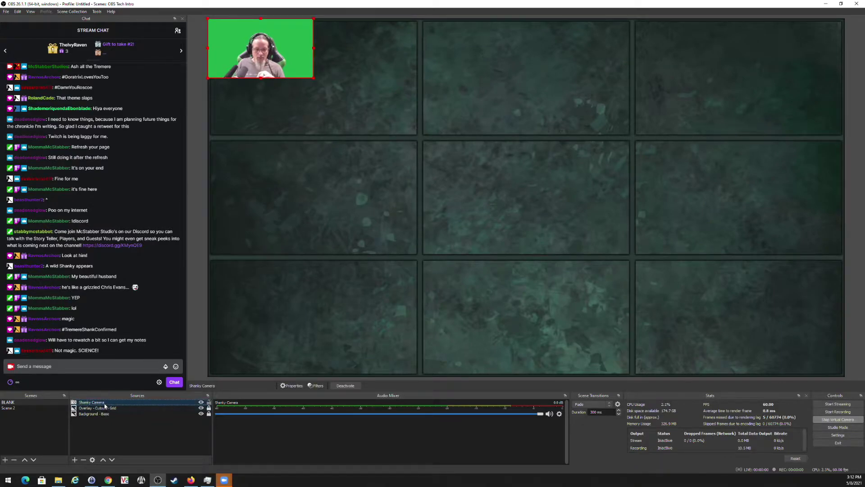
drag(105, 405, 107, 411)
drag(302, 67, 379, 115)
drag(311, 77, 210, 32)
drag(327, 85, 538, 85)
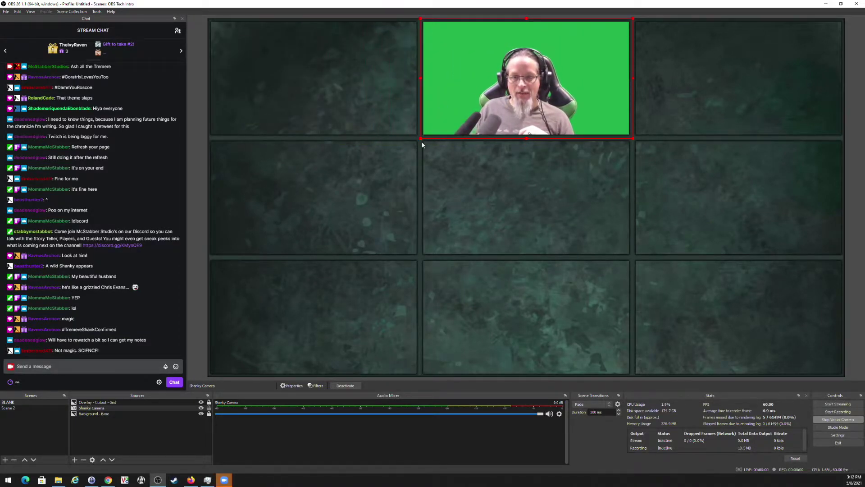
drag(422, 138, 346, 181)
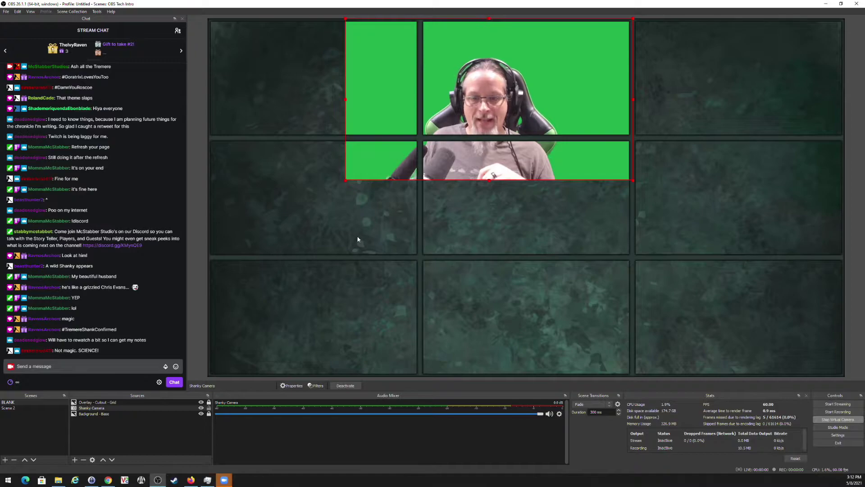
drag(346, 180, 420, 130)
Reorder Shanky Camera below the grid overlay so the frame sits on top.
click(459, 220)
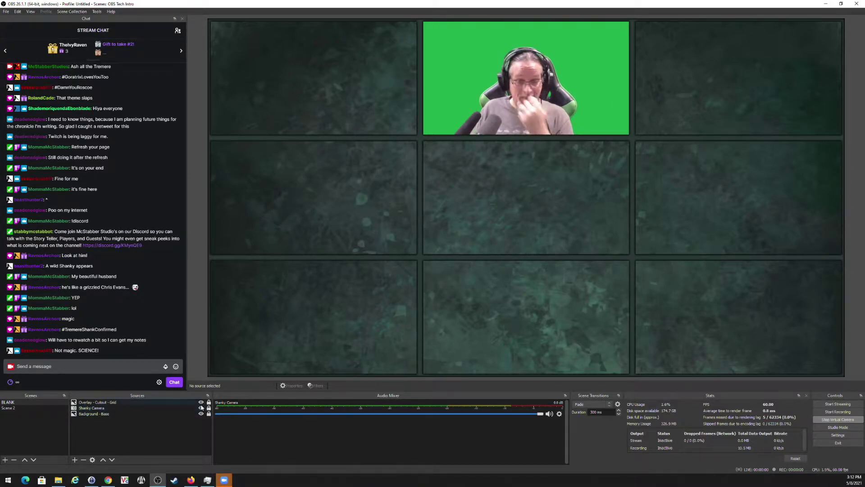
mouse_move(103, 408)
mouse_down()
mouse_move(97, 391)
mouse_move(91, 404)
mouse_up()
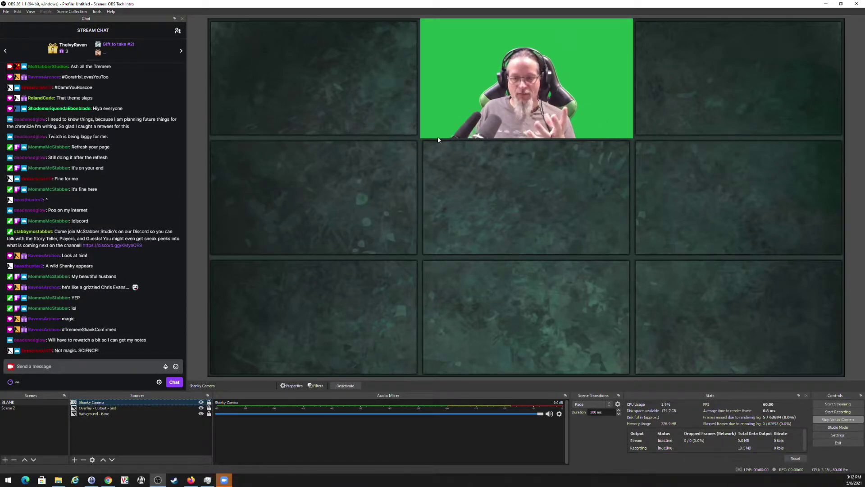
drag(99, 404, 96, 410)
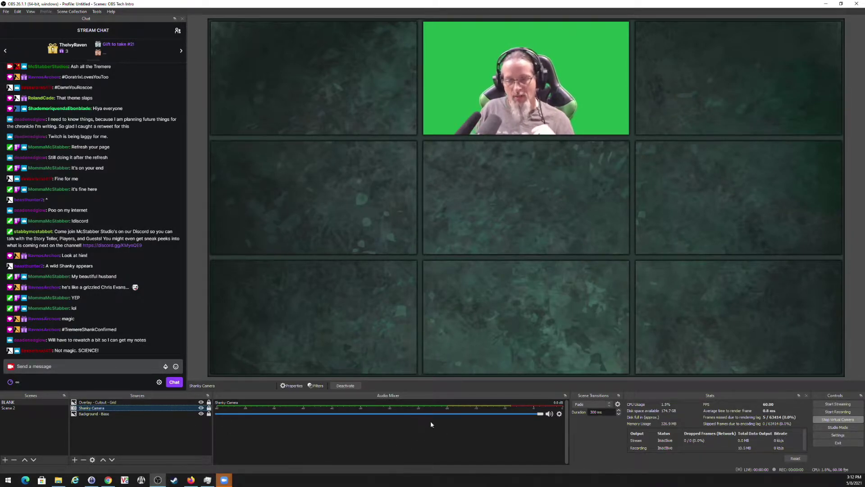
Add an audio input source 'Mic - Shanky' using Microphone (2- Shure MV7).
click(74, 459)
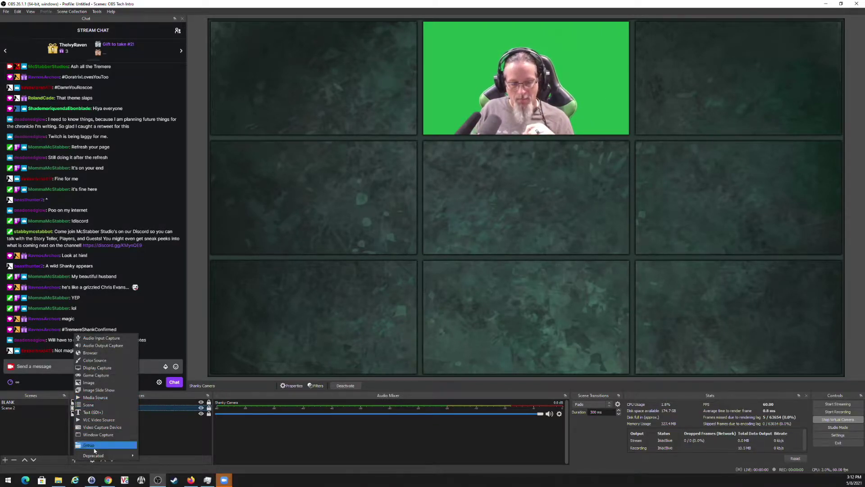
click(101, 338)
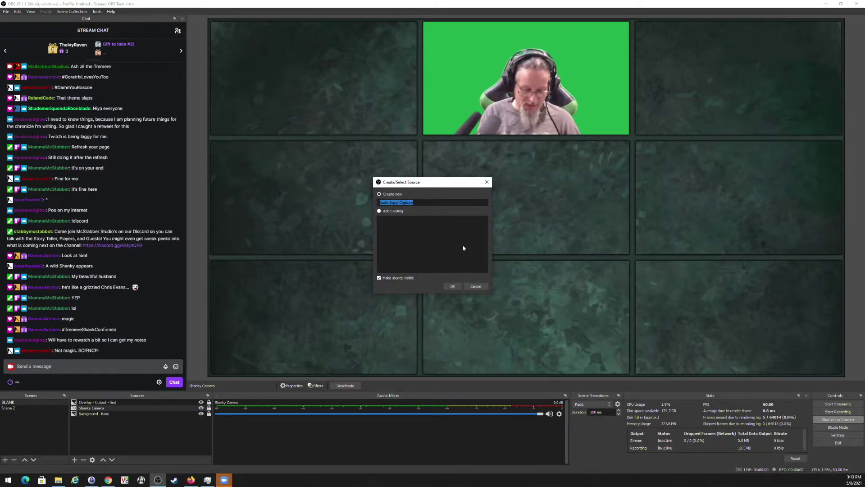
text(Mic - Shanky)
key(Return)
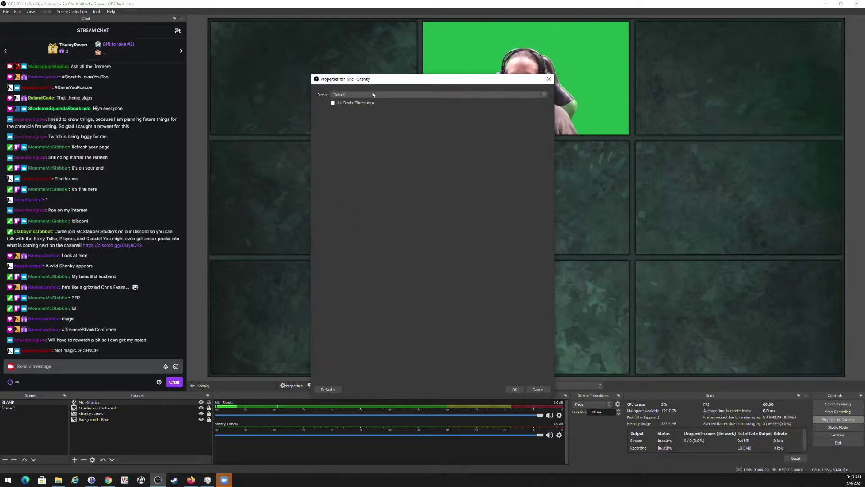
click(376, 94)
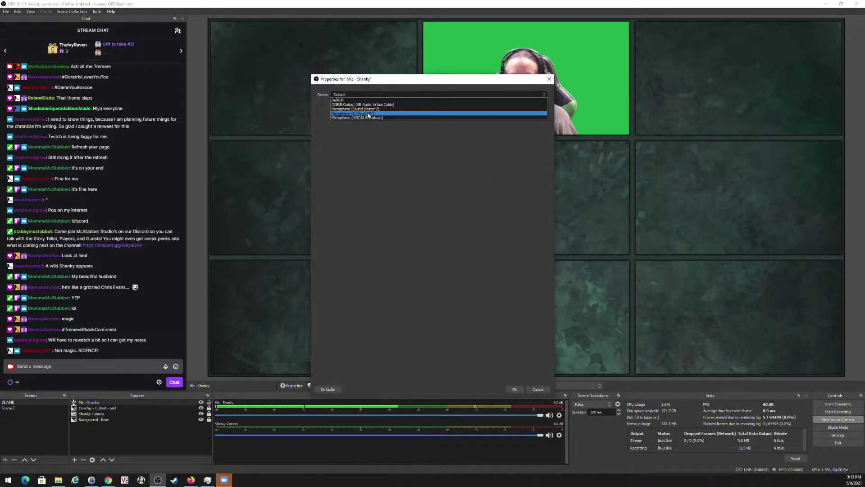
click(374, 113)
click(514, 389)
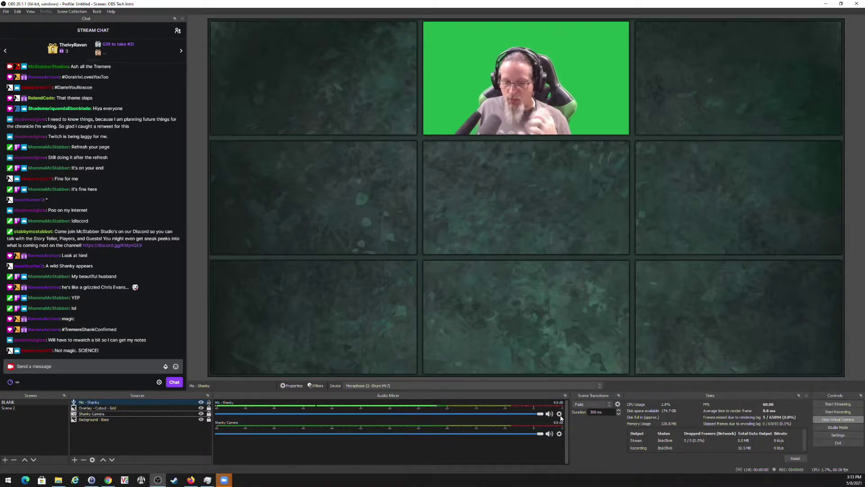
Open Mic - Shanky's audio filters and add a Noise Suppression filter.
click(560, 414)
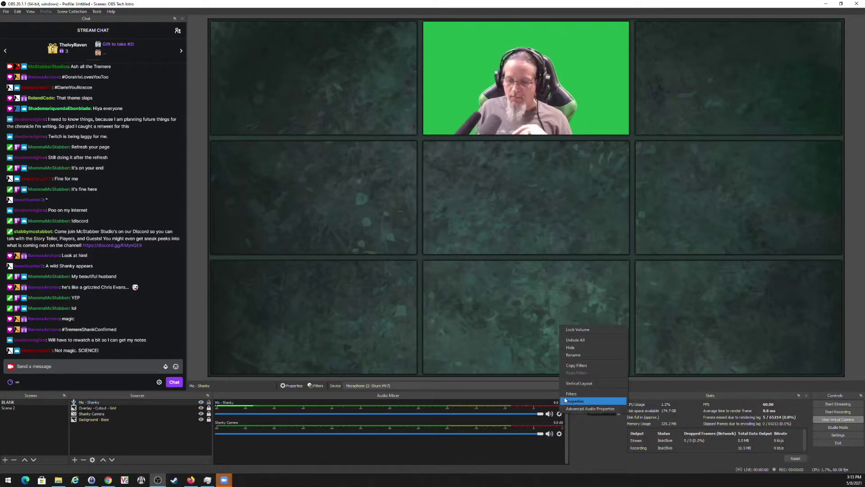
click(562, 418)
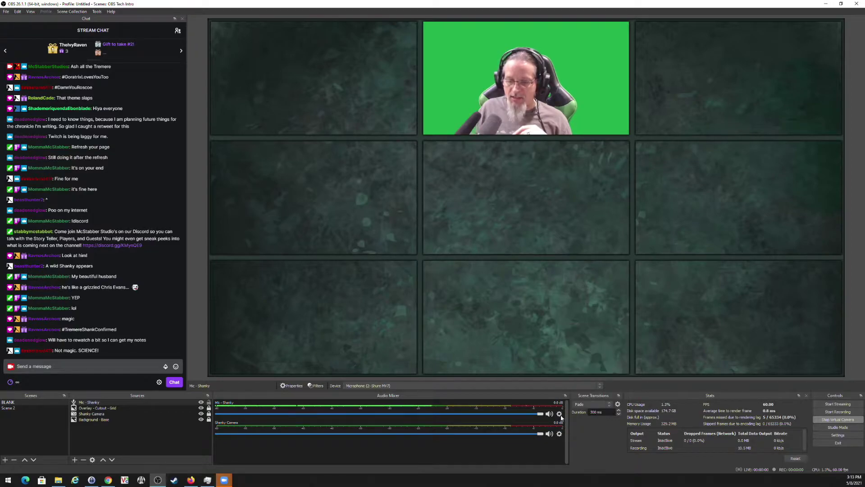
click(560, 418)
click(581, 396)
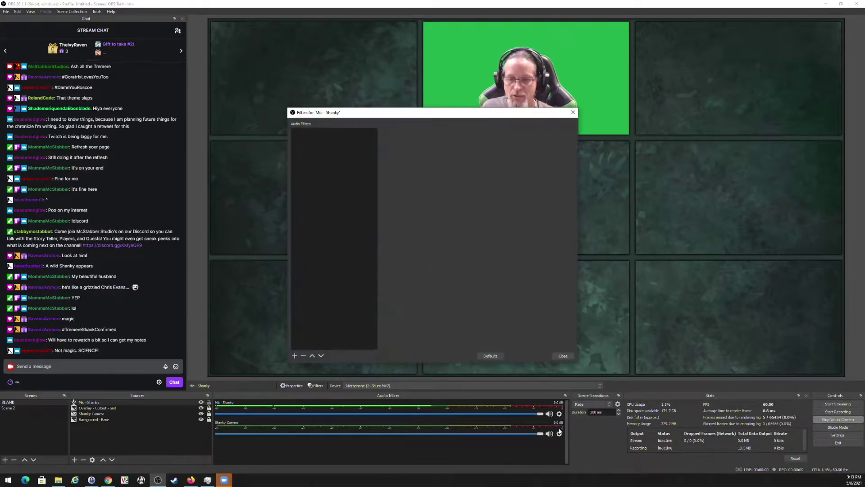
click(295, 356)
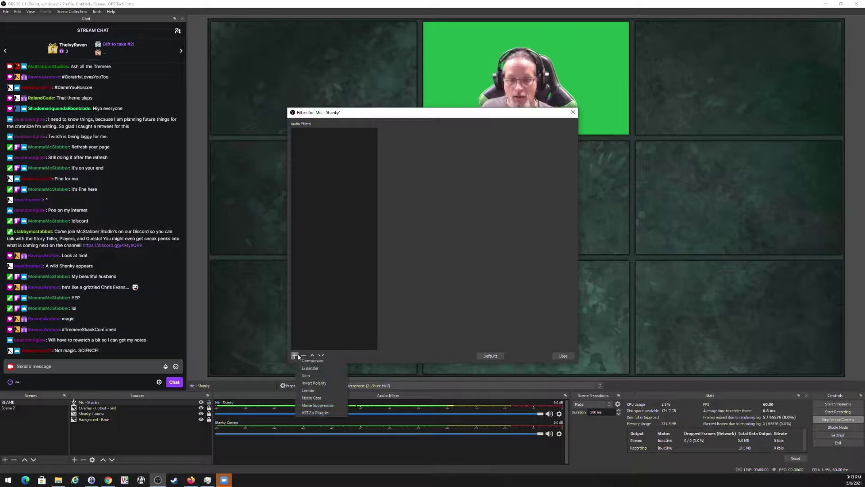
click(317, 405)
click(420, 250)
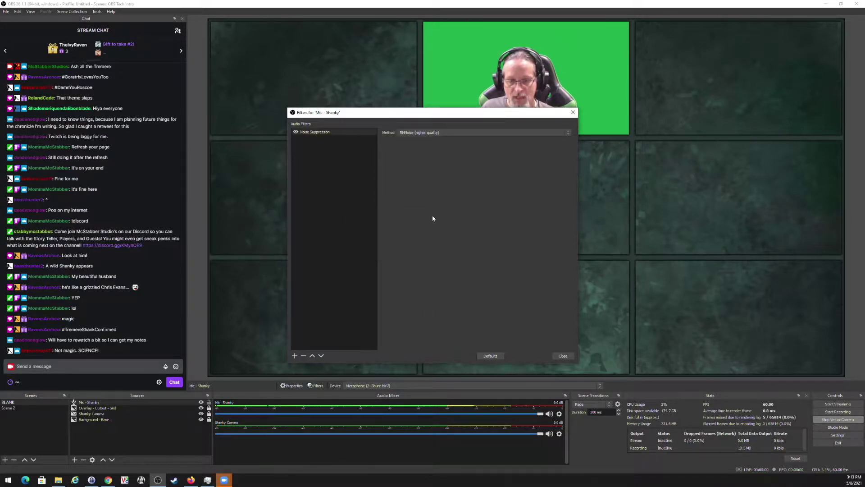
Try the Speex method at -60 dB, then switch Noise Suppression back to RNNoise.
click(421, 132)
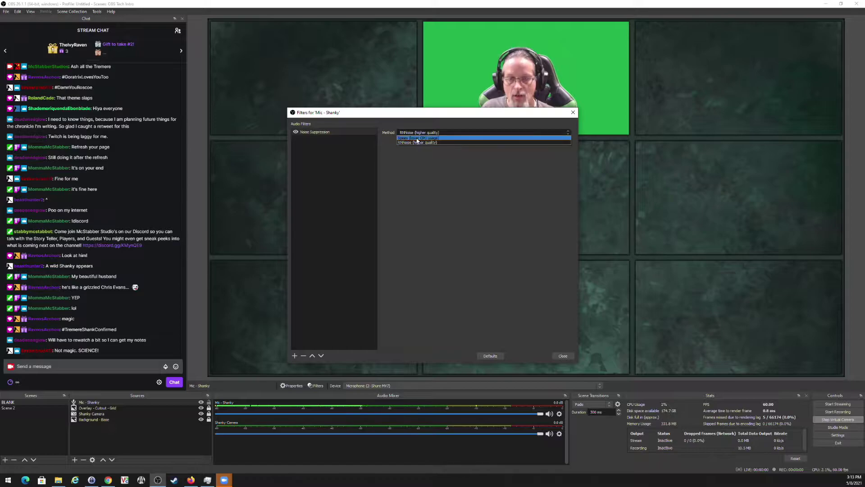
click(468, 142)
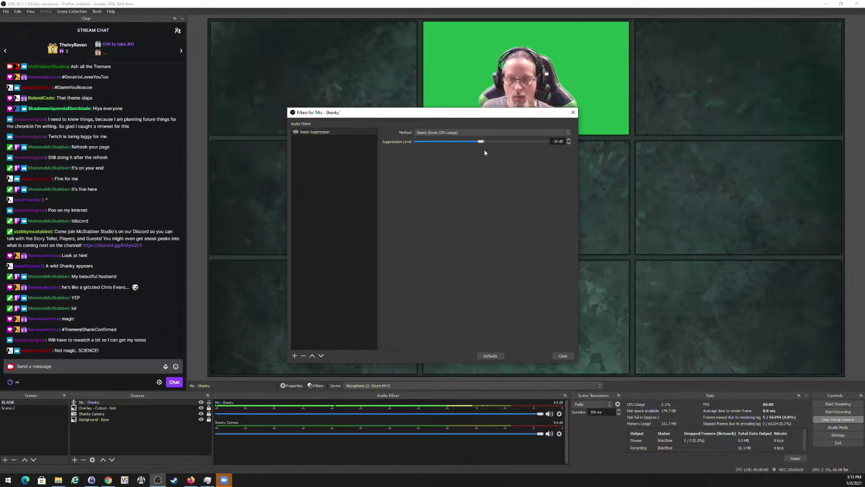
drag(436, 143, 418, 143)
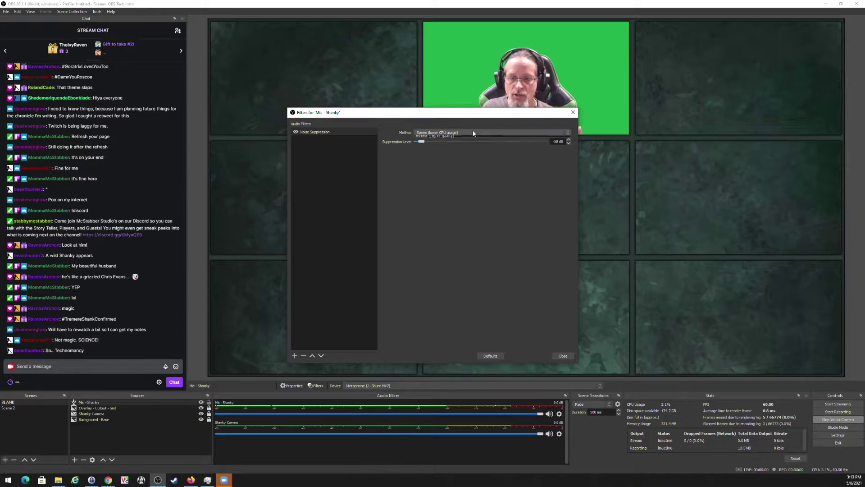
click(473, 131)
click(439, 141)
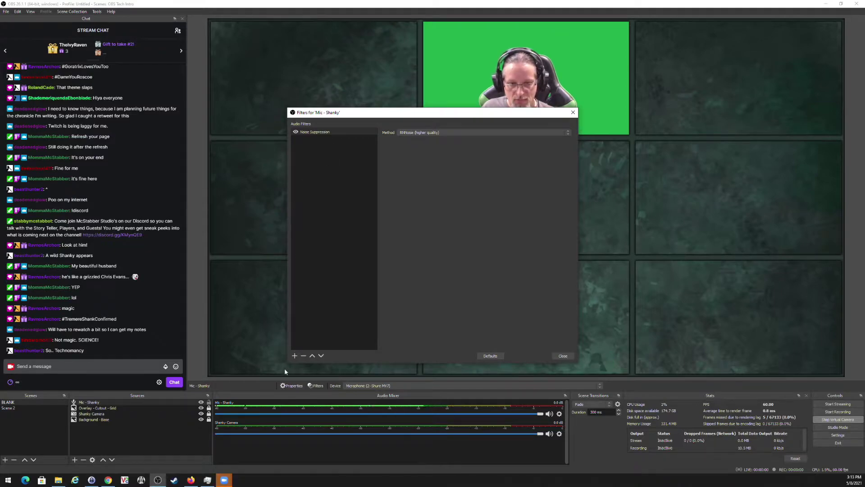
click(295, 356)
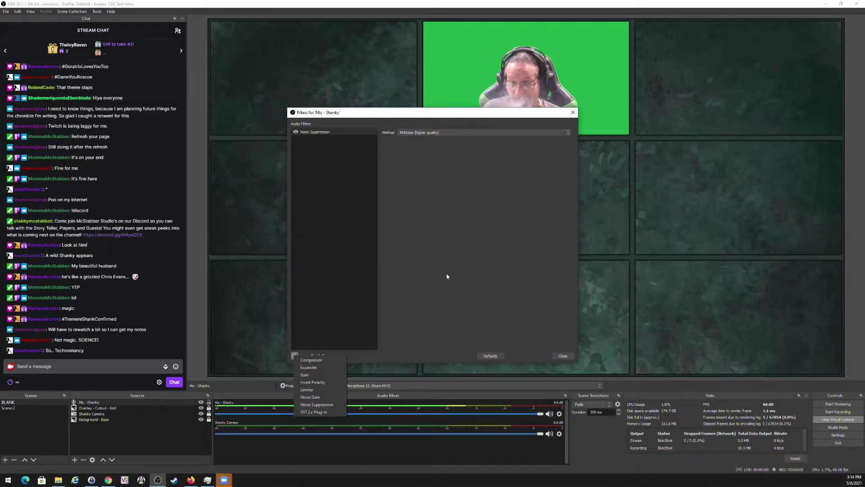
Add an Expander with threshold -20 dB, ratio 1.20:1 and output gain 3.00 dB.
click(316, 368)
click(420, 249)
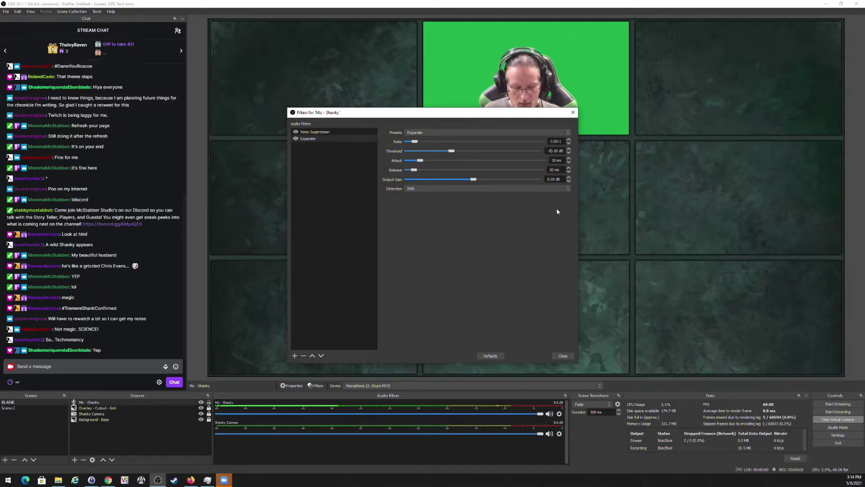
key(BackSpace)
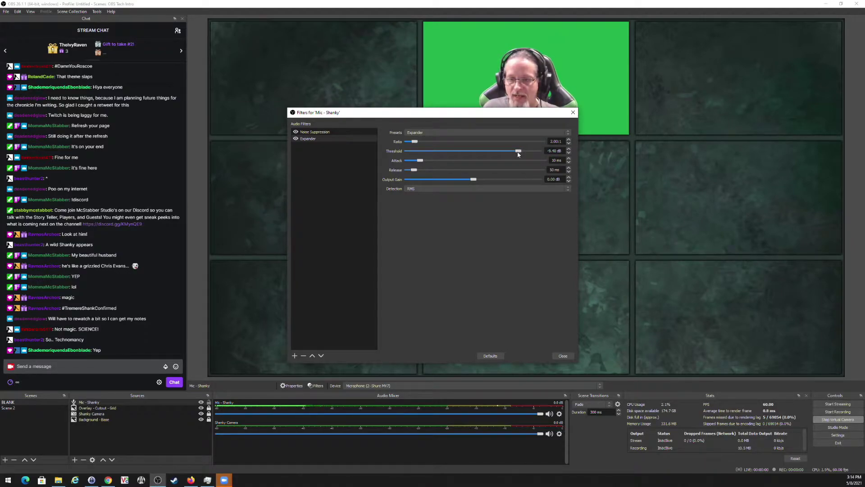
drag(518, 154, 499, 153)
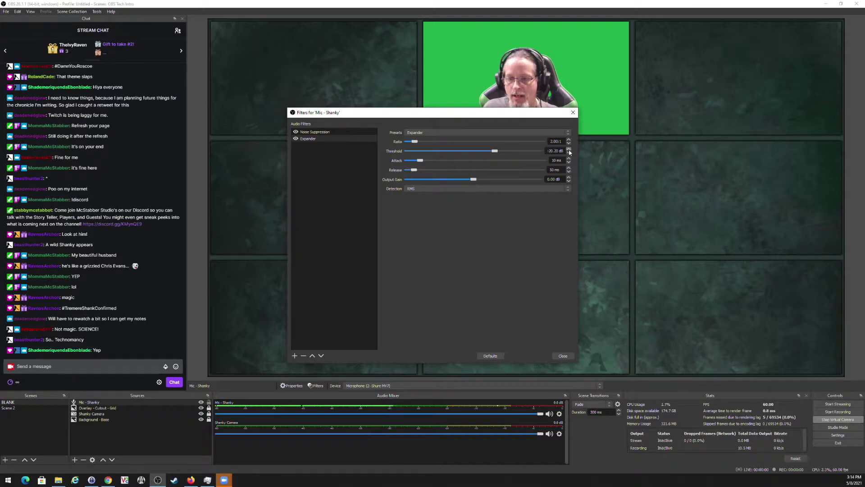
drag(406, 112, 333, 52)
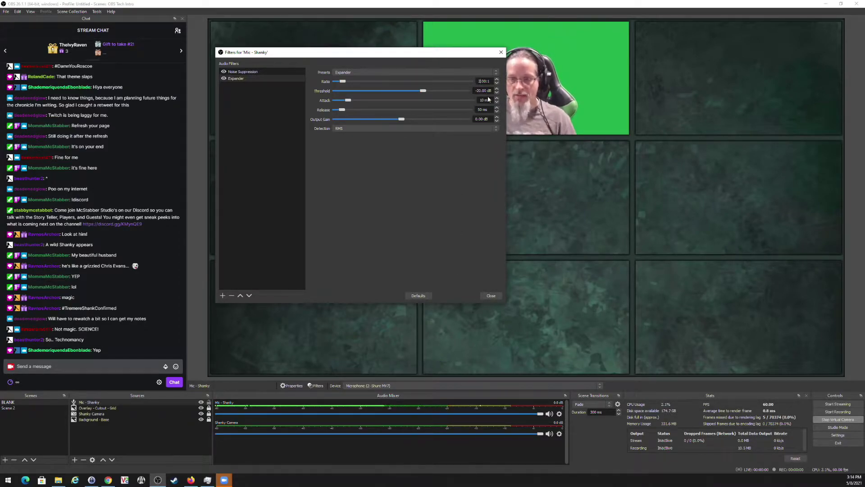
key(Down)
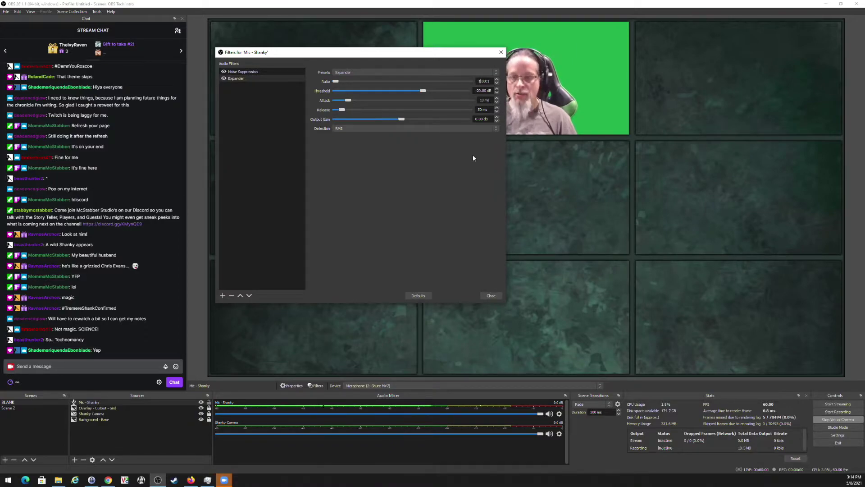
text(2)
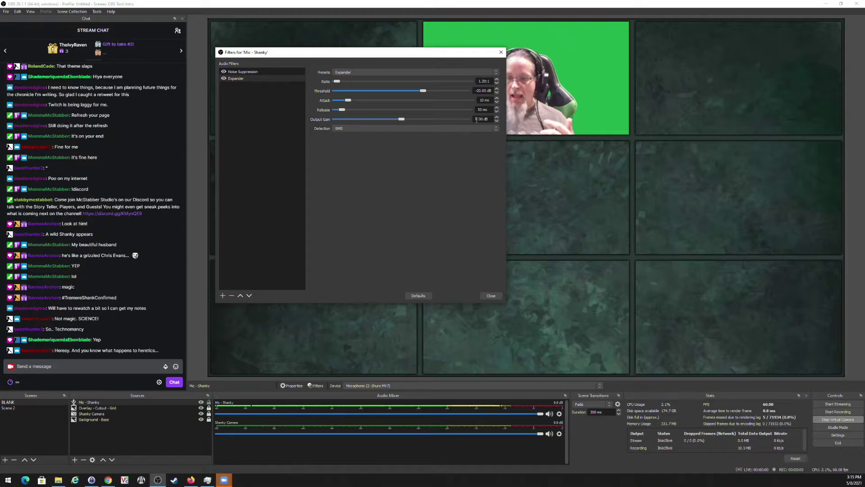
text(3)
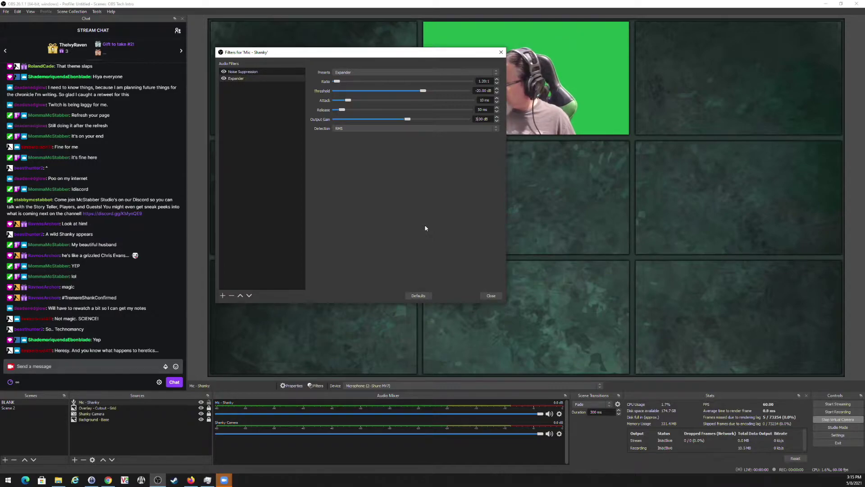
click(222, 296)
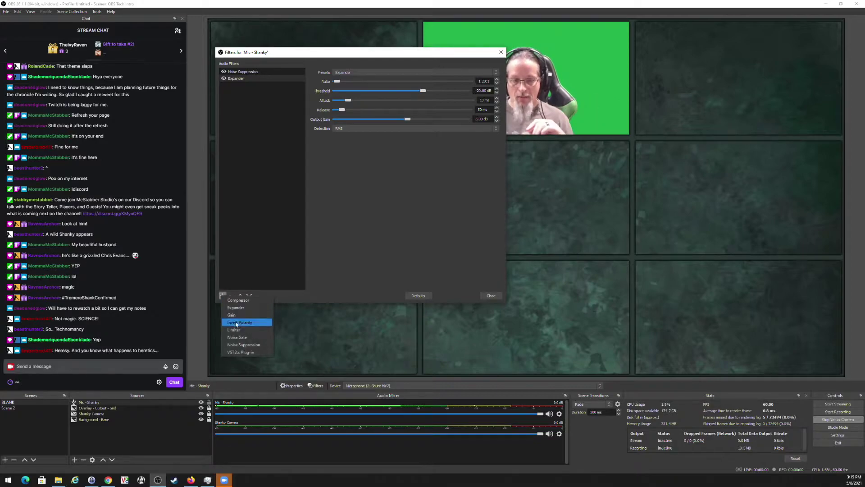
Append a Compressor and then a Limiter with default settings, and close the filters window.
click(243, 301)
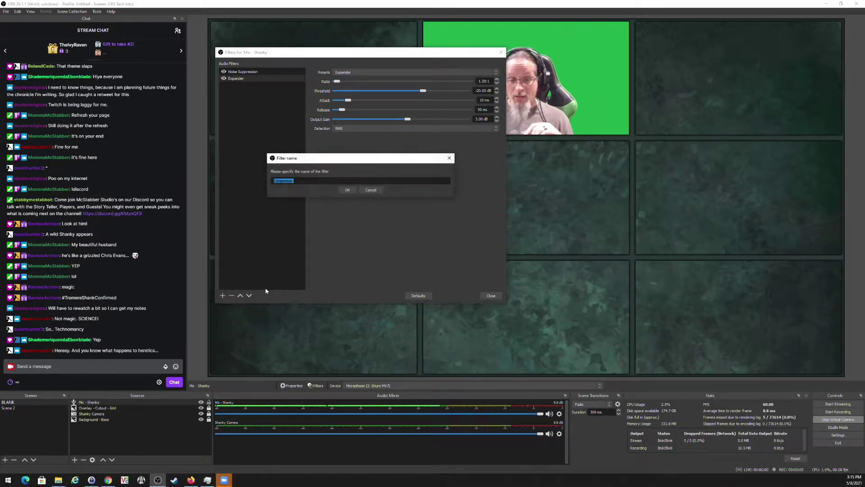
click(347, 190)
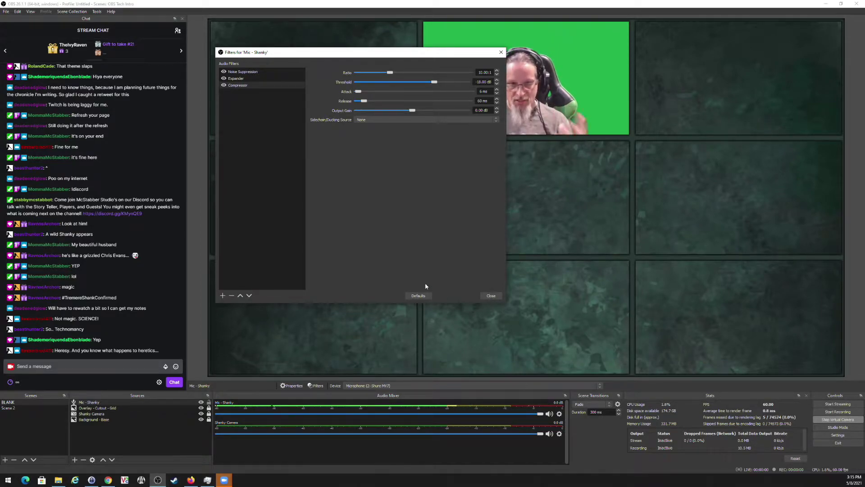
click(223, 296)
click(244, 329)
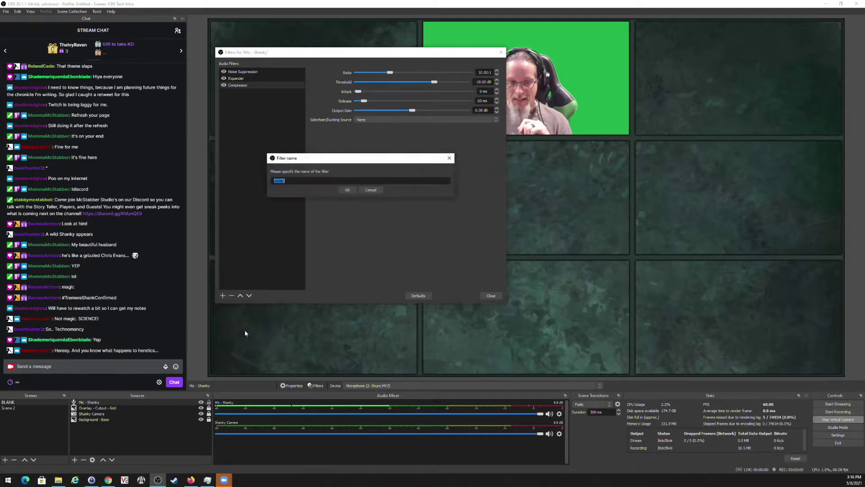
click(348, 190)
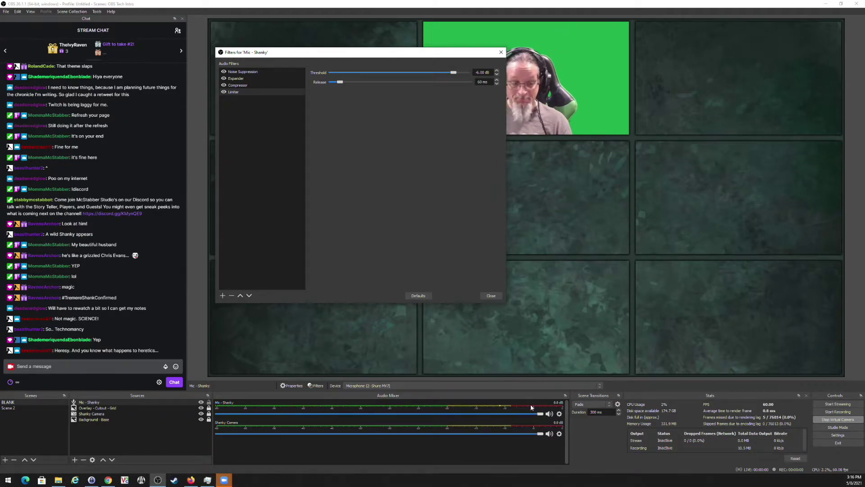
click(494, 297)
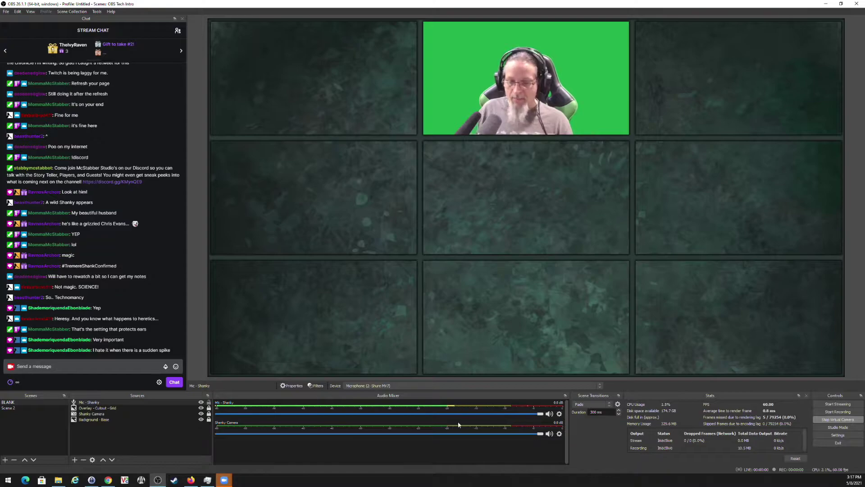
Mute Shanky Camera's audio and hide it from the audio mixer.
click(548, 434)
click(560, 434)
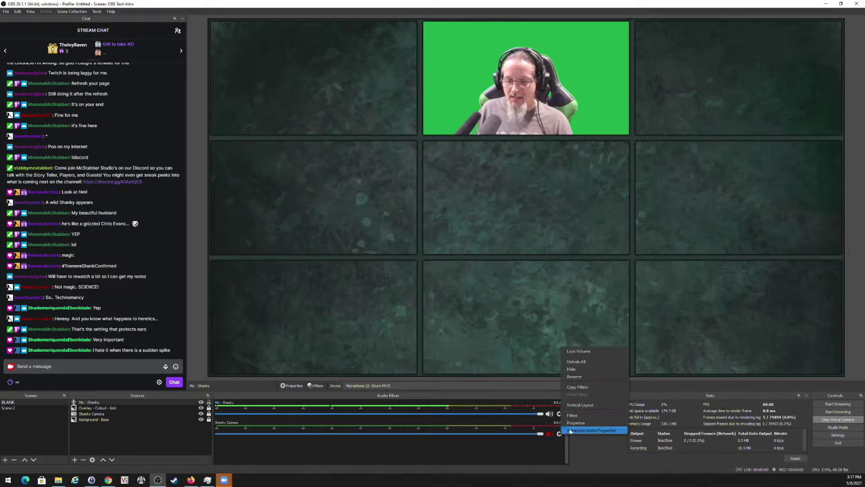
click(572, 368)
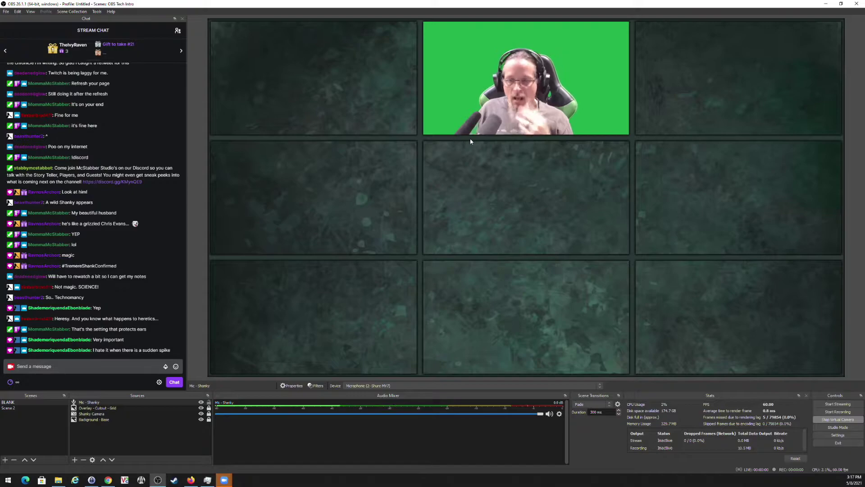
Add a new Window Capture source named 'Zoom Capture'.
click(76, 459)
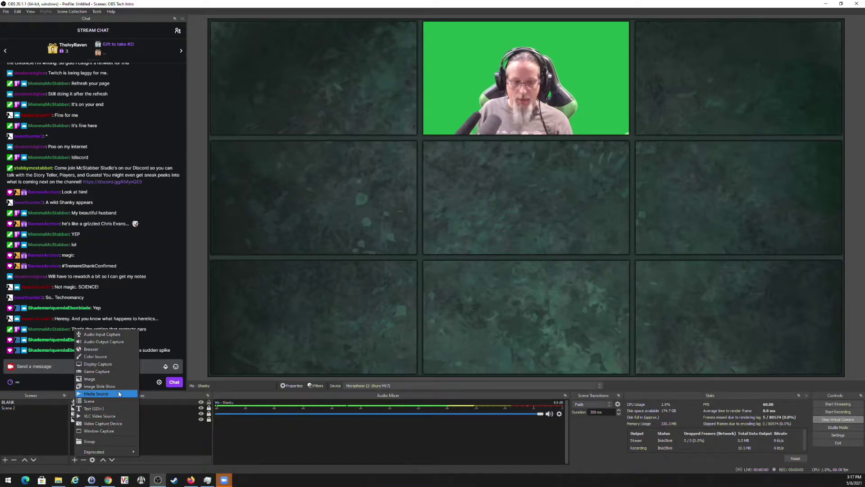
click(74, 461)
click(74, 460)
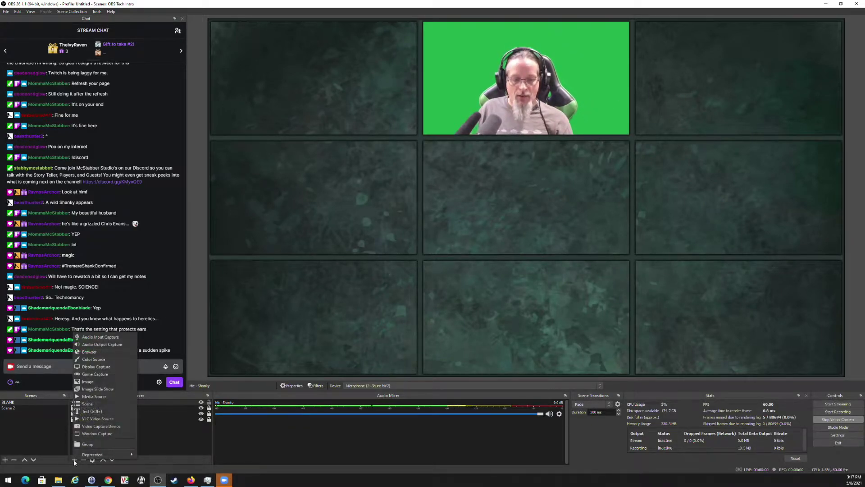
click(98, 434)
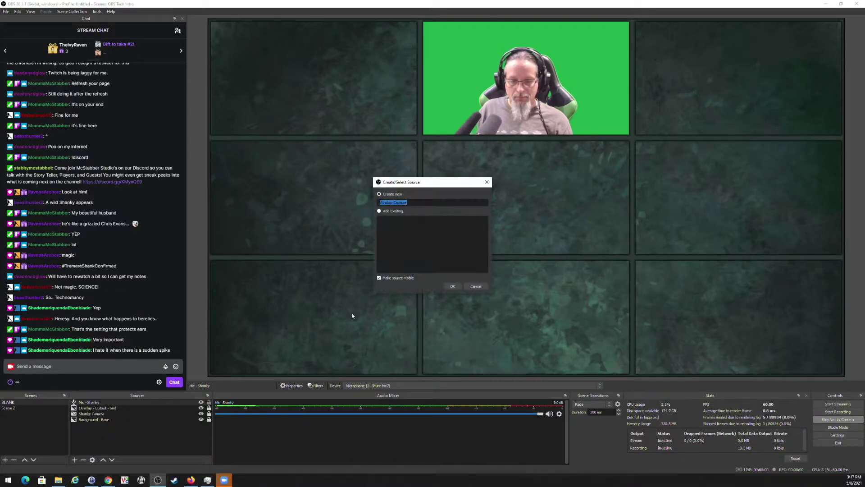
text(Zoom Capture)
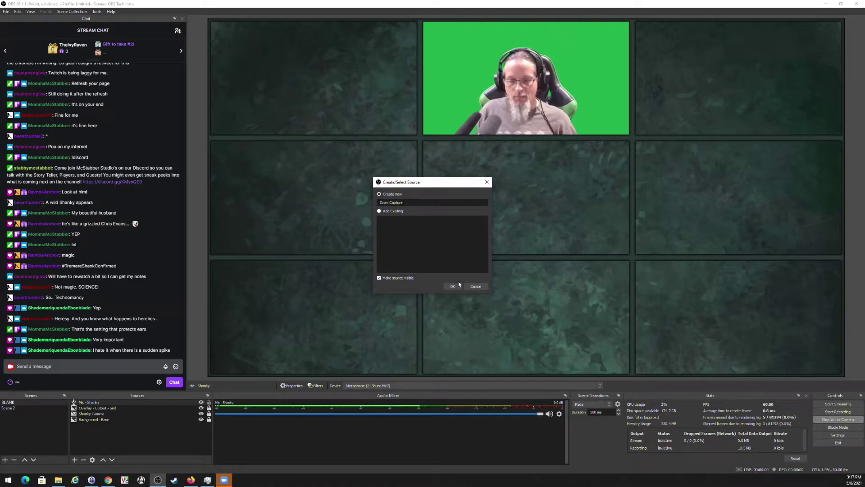
click(452, 287)
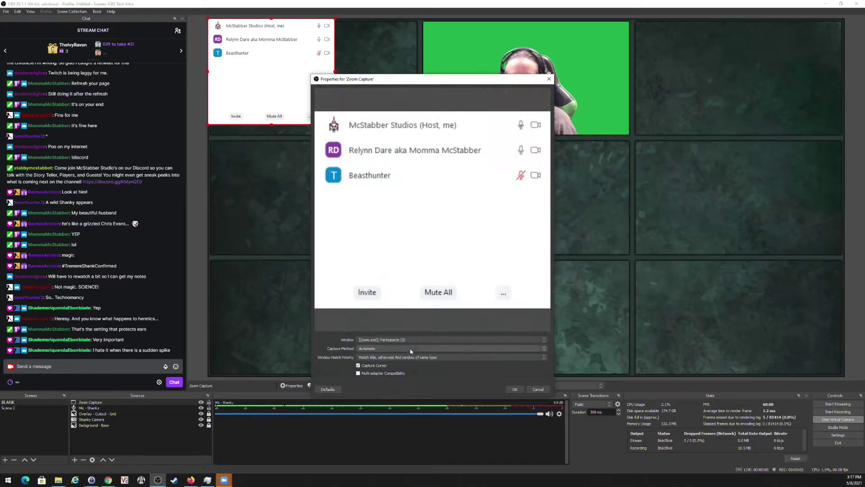
Capture the [Zoom.exe]: Zoom Meeting window using Windows Graphics Capture and apply the settings.
click(400, 340)
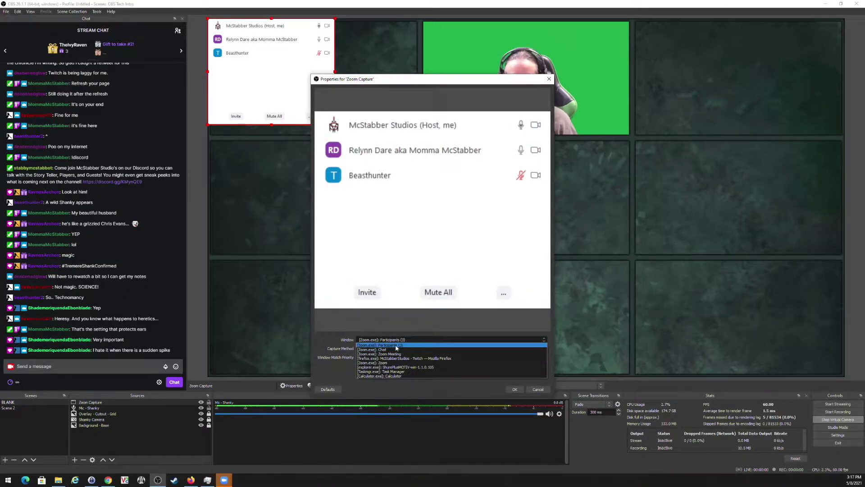
click(393, 354)
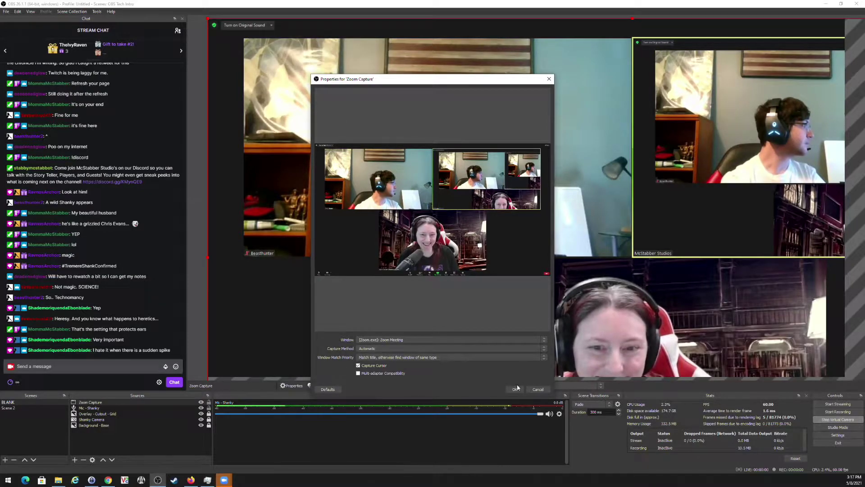
click(405, 348)
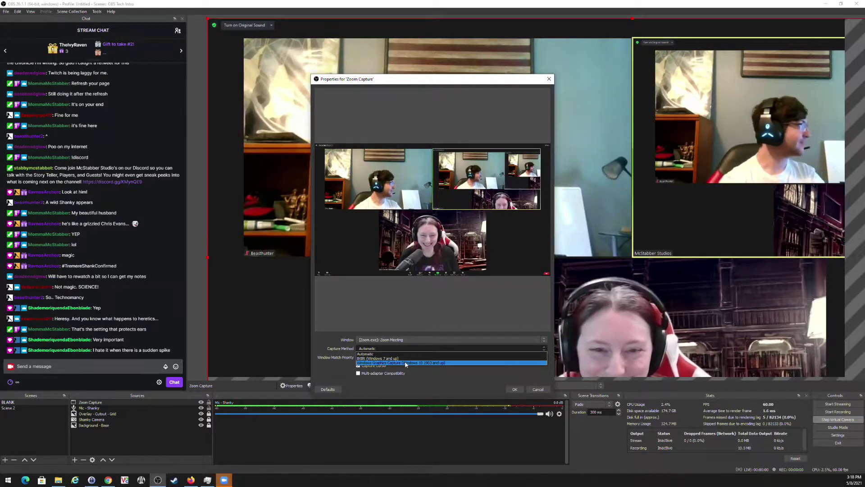
click(406, 363)
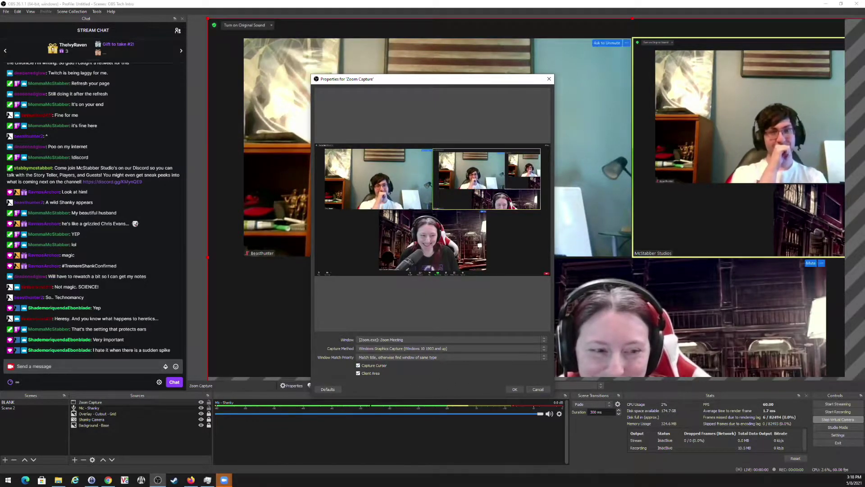
click(515, 389)
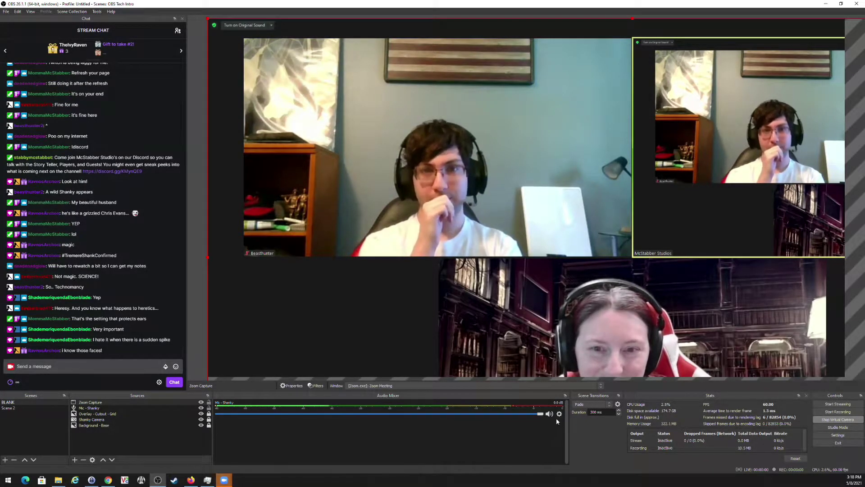
click(92, 460)
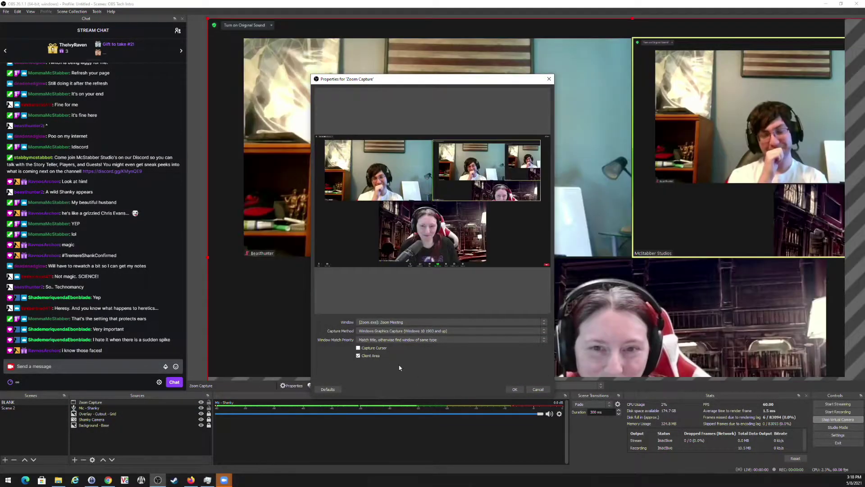
click(515, 390)
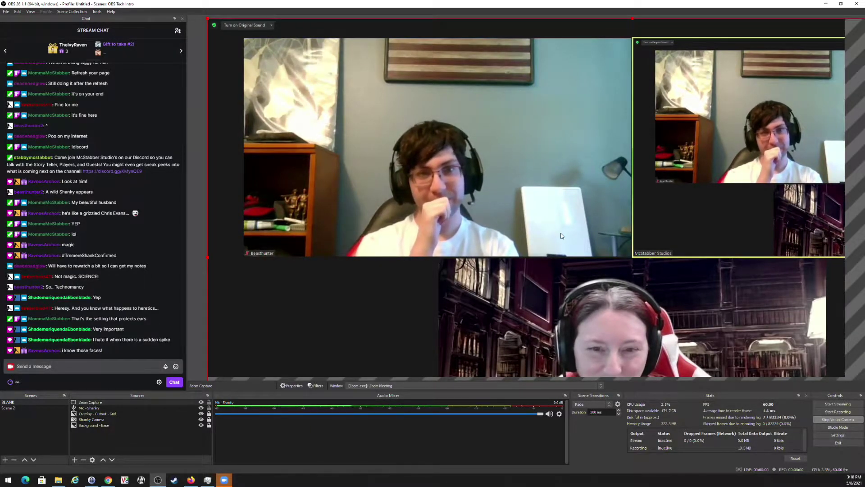
Crop the Zoom Capture's sides, title bar and bottom so only one participant's video remains.
drag(610, 204, 649, 198)
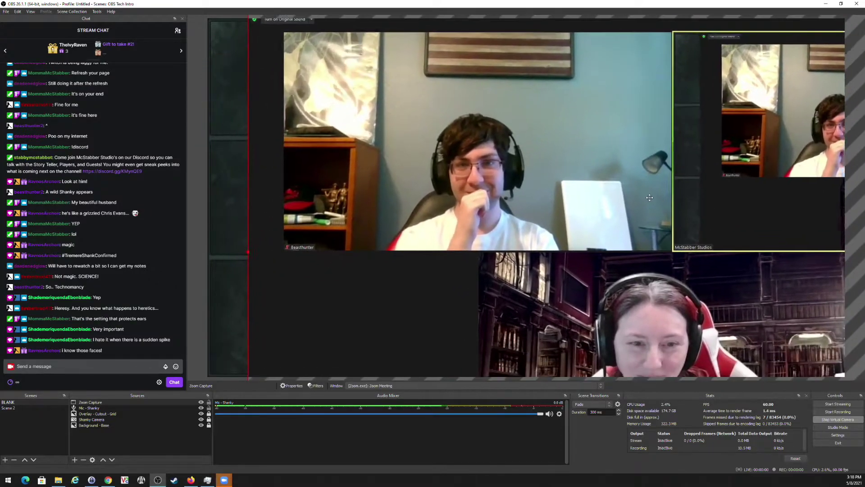
mouse_move(525, 200)
mouse_down()
mouse_move(483, 227)
mouse_move(499, 234)
mouse_move(520, 204)
mouse_up()
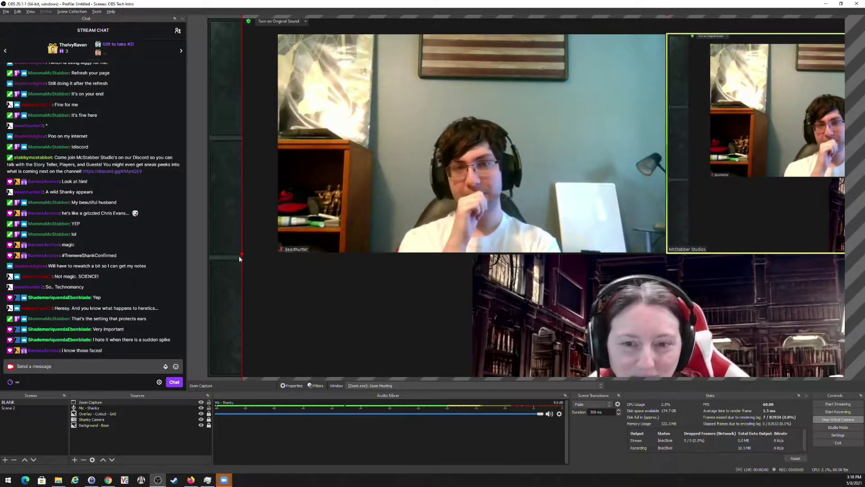
drag(241, 253, 281, 255)
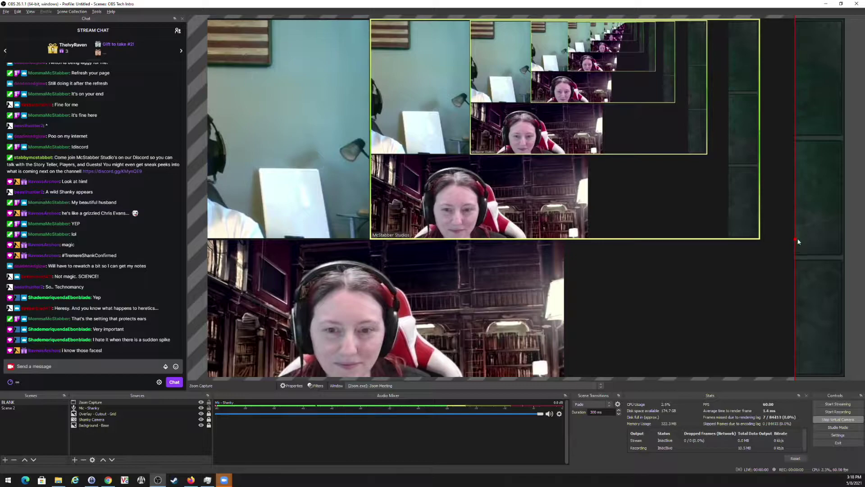
drag(797, 239, 369, 235)
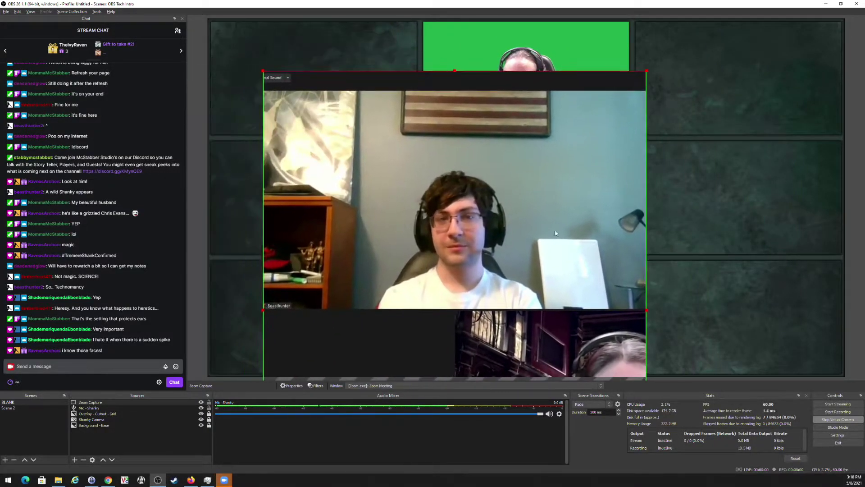
drag(455, 71, 456, 91)
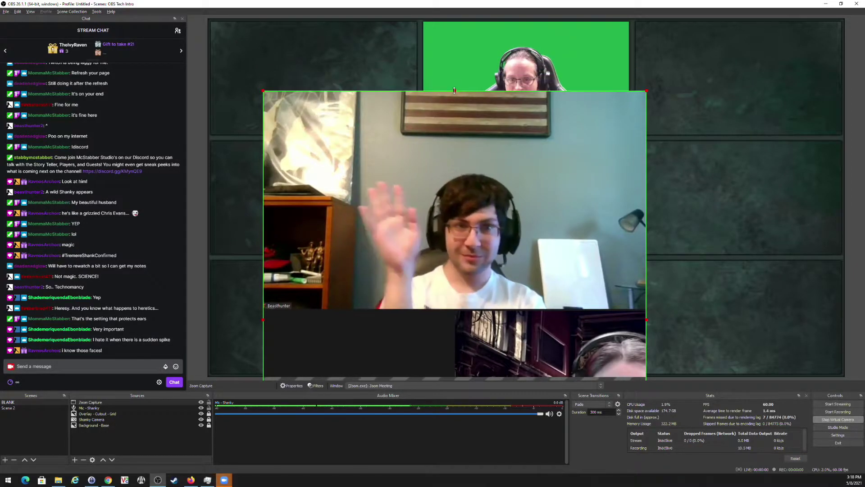
drag(469, 234, 490, 5)
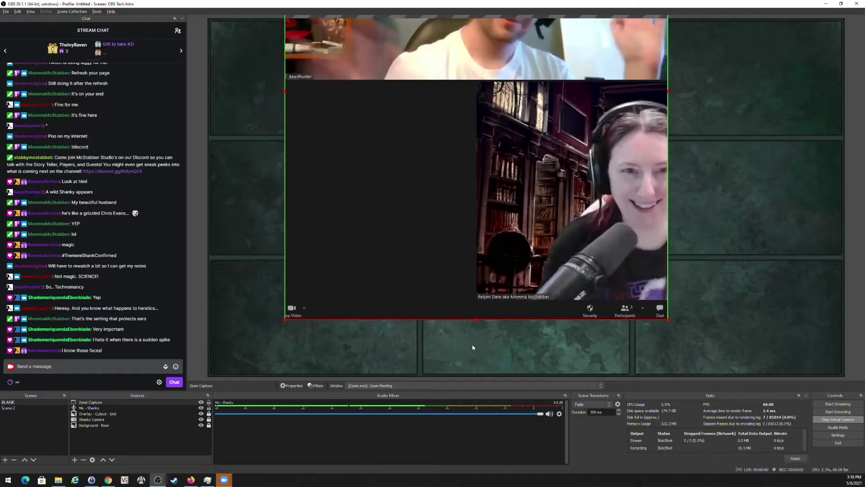
drag(477, 320, 443, 262)
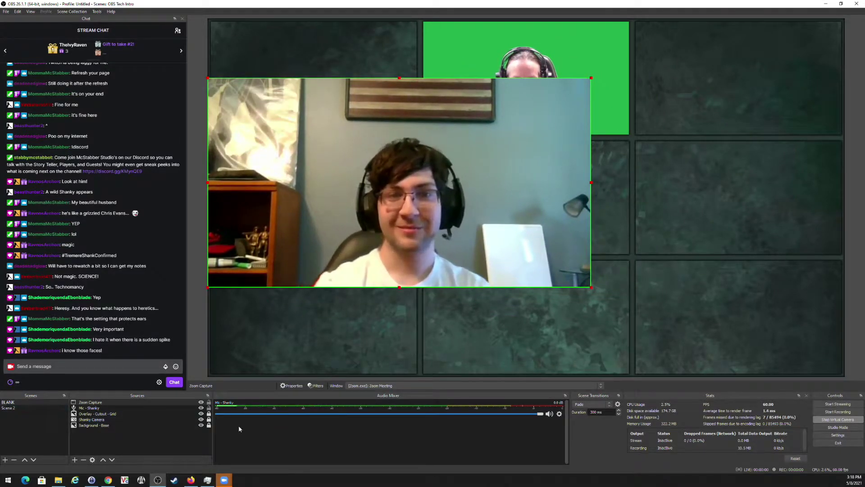
click(89, 419)
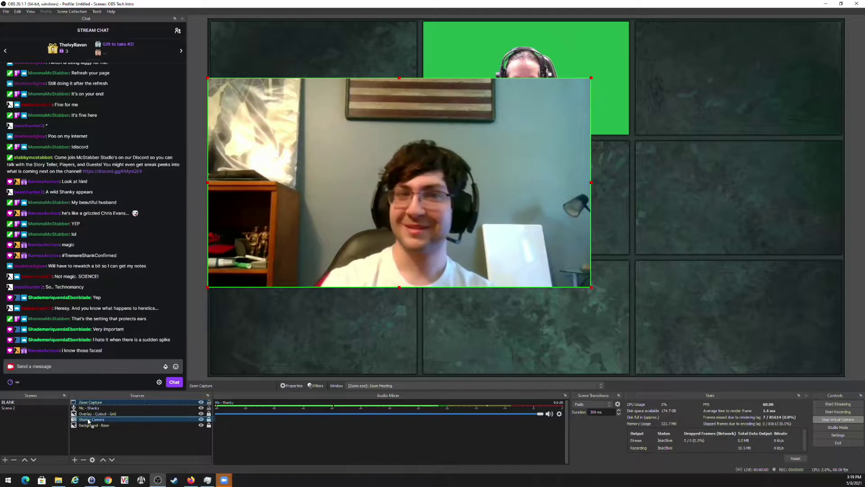
Layer the Zoom Capture beneath the grid overlay and scale it into the bottom-middle cell.
drag(89, 421, 88, 420)
drag(591, 286, 393, 193)
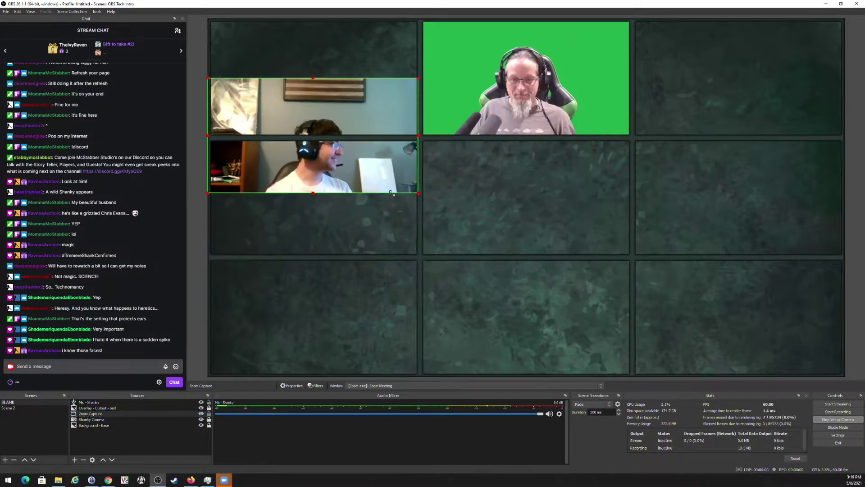
drag(343, 169, 556, 346)
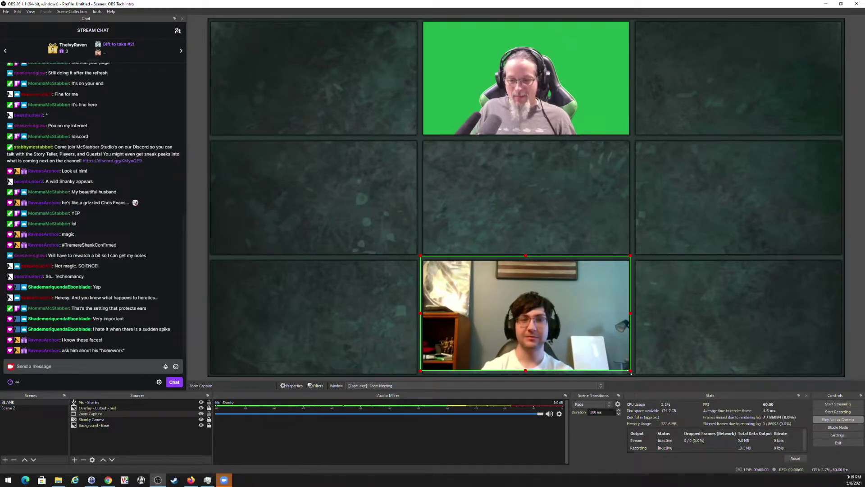
drag(630, 372, 643, 379)
drag(593, 342, 586, 342)
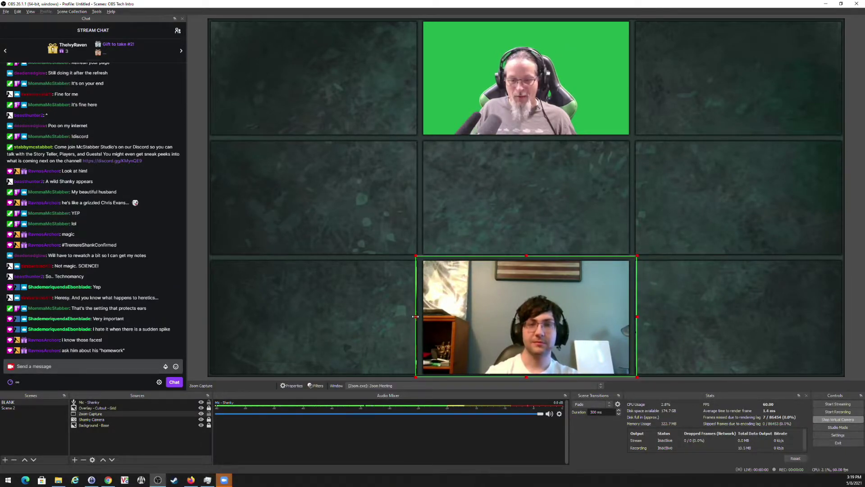
Trim the flag, bookshelf and right strips from the Zoom video, then lock it.
drag(415, 317, 420, 318)
drag(637, 317, 633, 319)
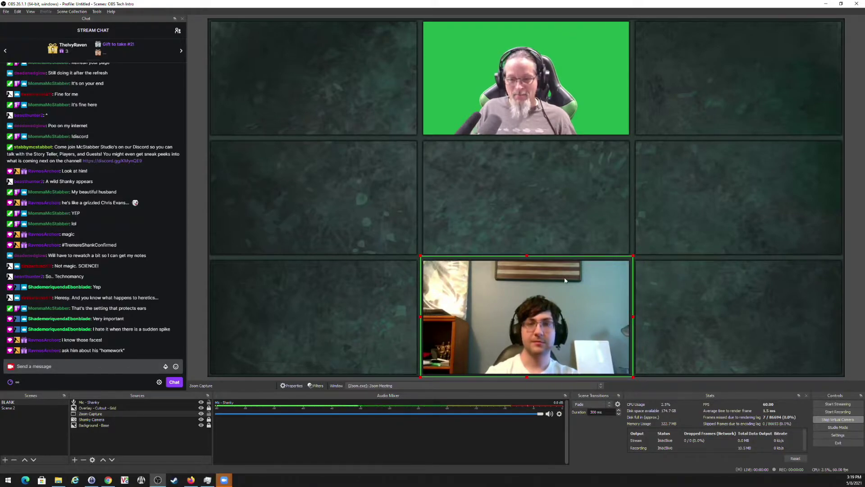
drag(526, 256, 539, 217)
drag(605, 334, 555, 333)
drag(513, 217, 513, 256)
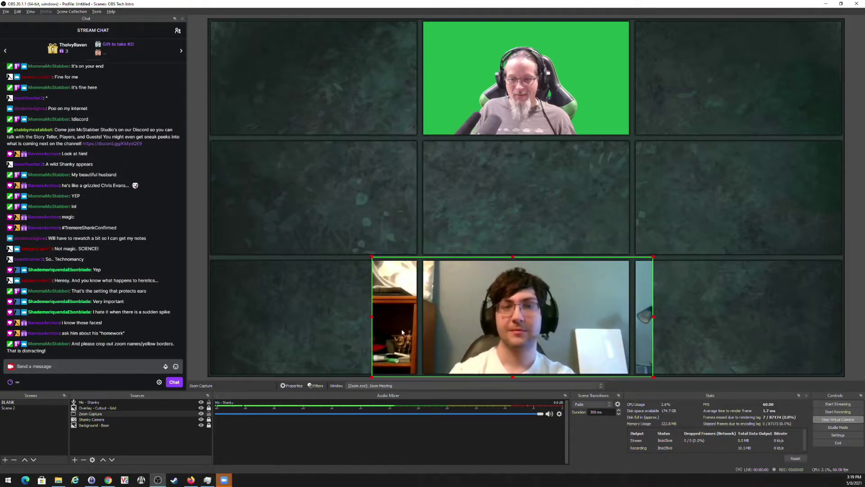
drag(371, 321, 421, 320)
drag(653, 321, 632, 321)
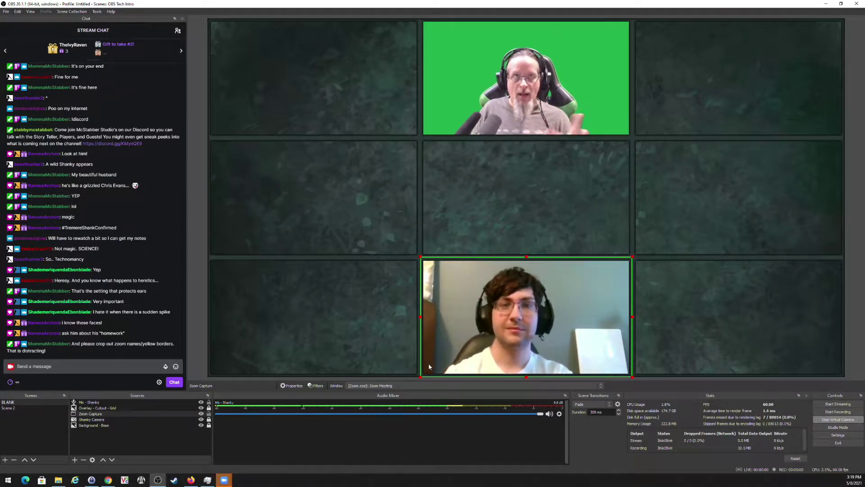
click(208, 414)
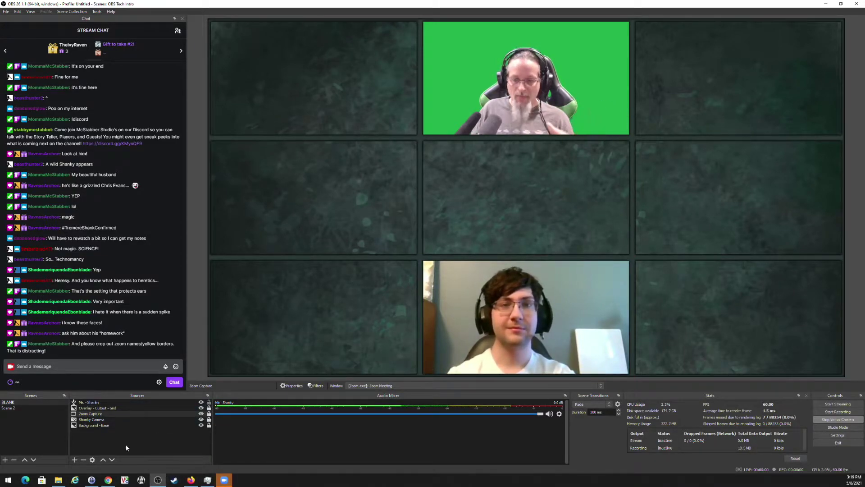
Add another Window Capture source named 'Zoom Capture 2'.
click(74, 459)
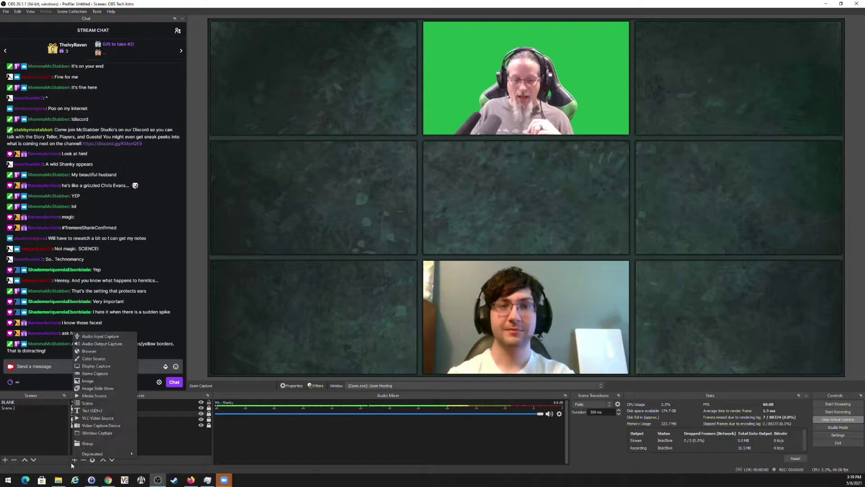
click(95, 436)
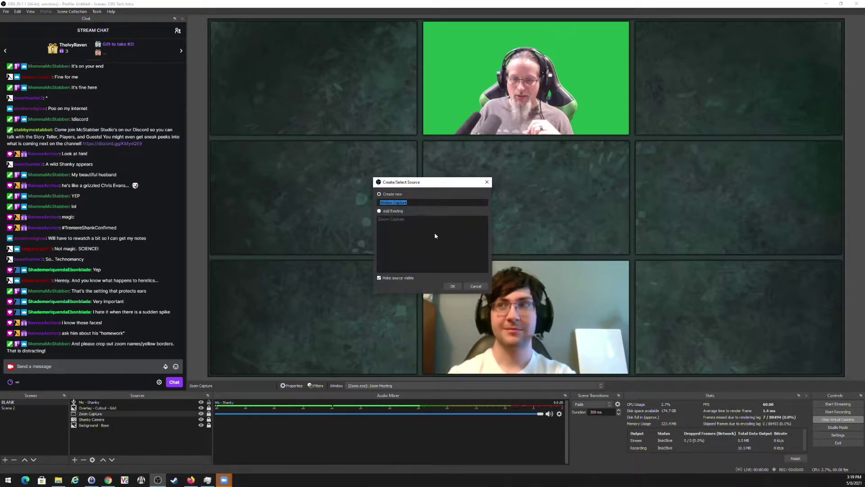
text(Zoom Capture )
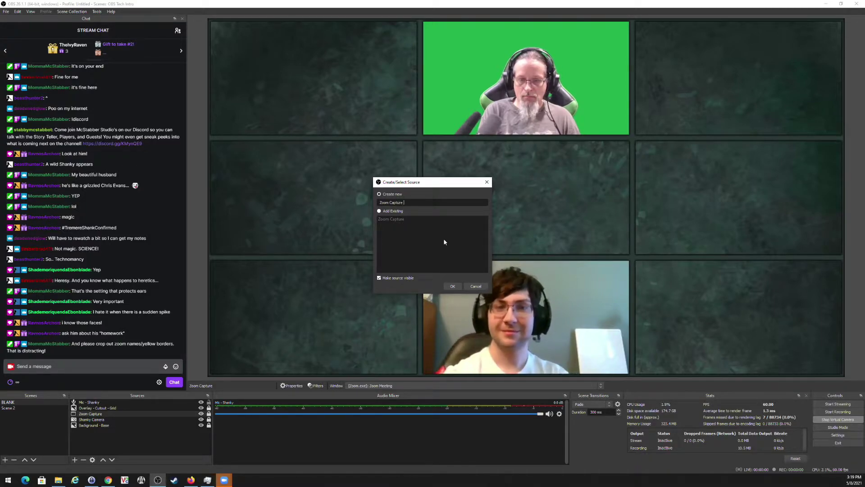
text(2)
key(Return)
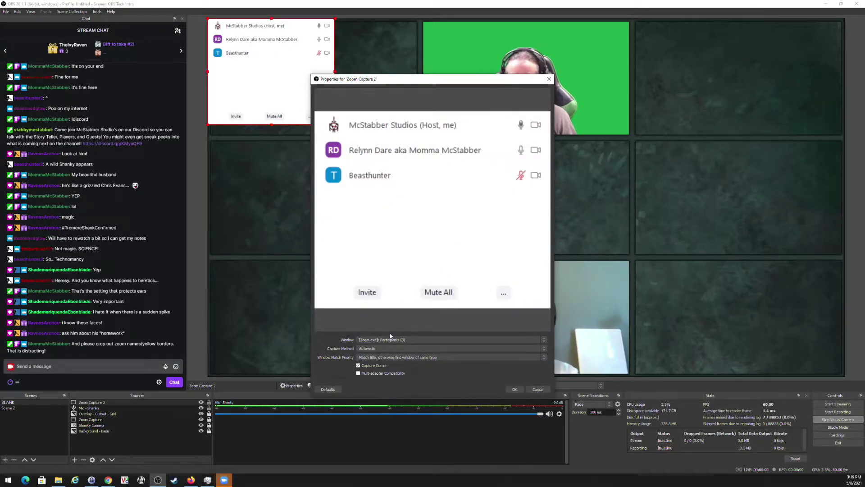
Capture the [Zoom.exe]: Zoom Meeting window with Windows Graphics Capture and confirm.
click(388, 339)
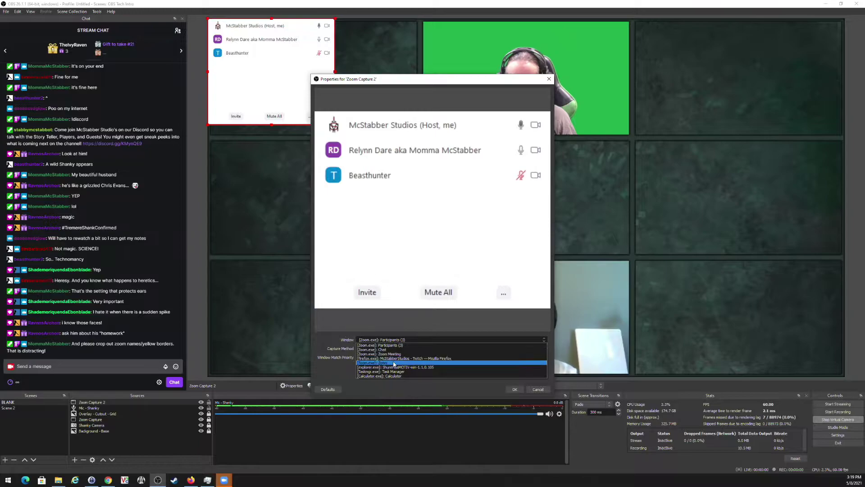
click(393, 361)
click(404, 341)
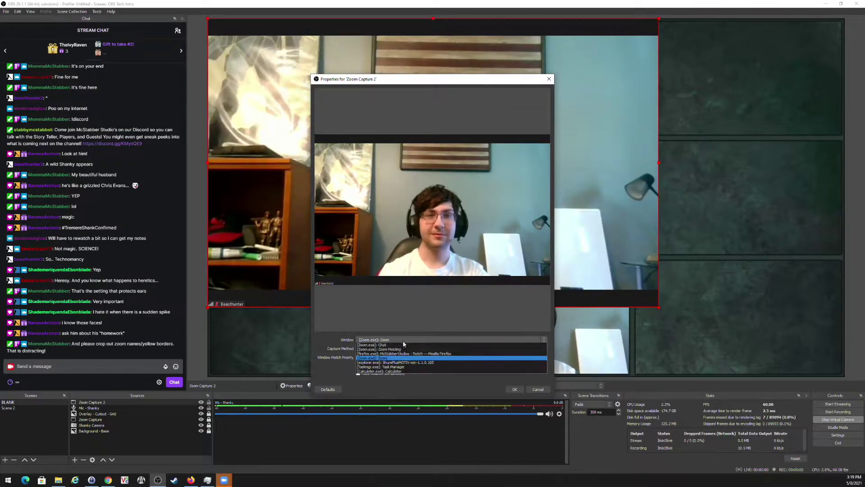
click(401, 356)
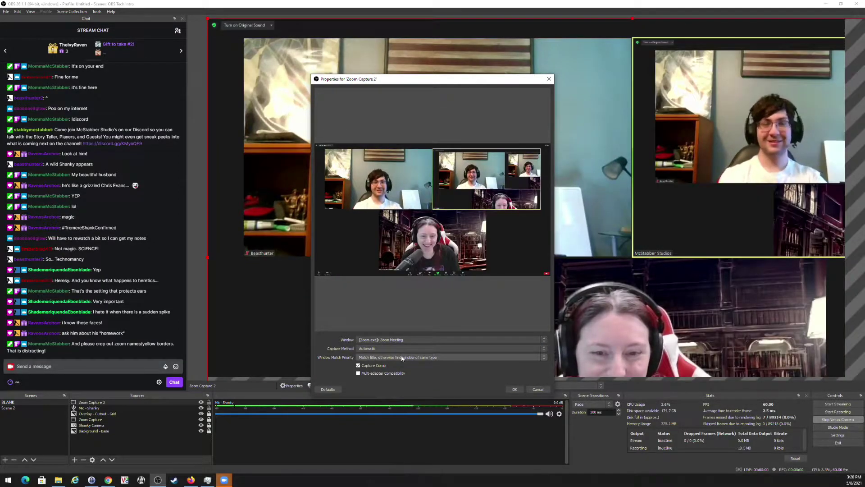
click(388, 349)
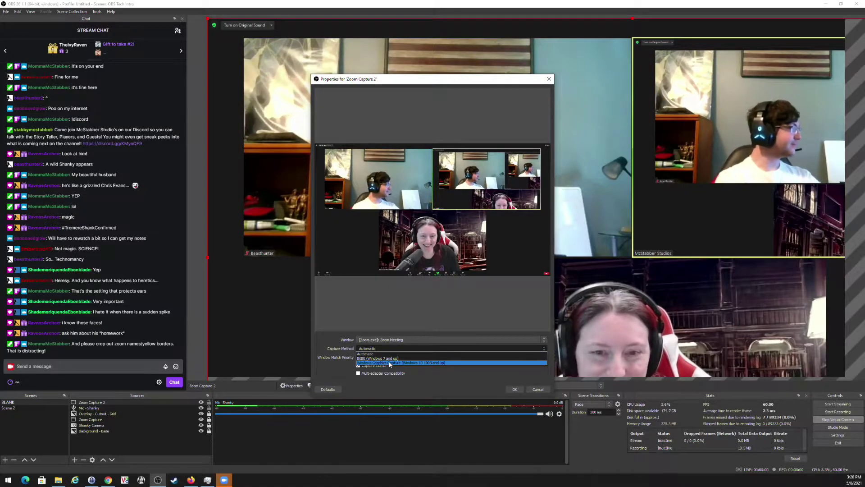
click(391, 363)
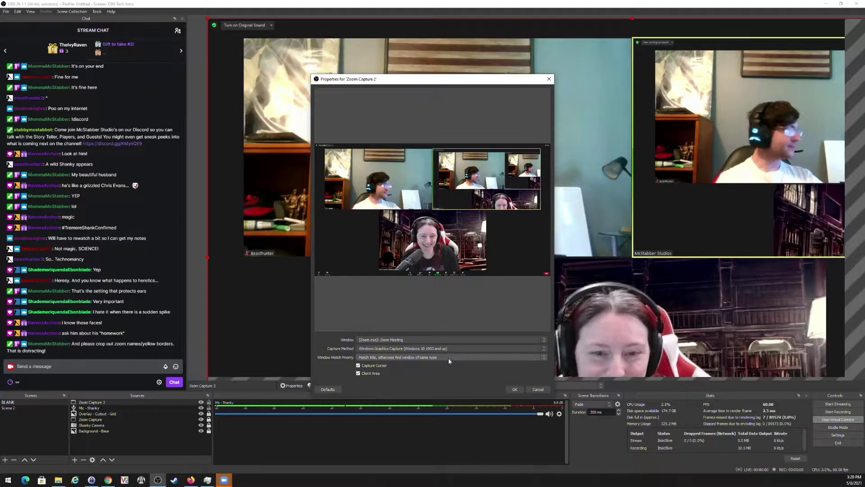
click(515, 389)
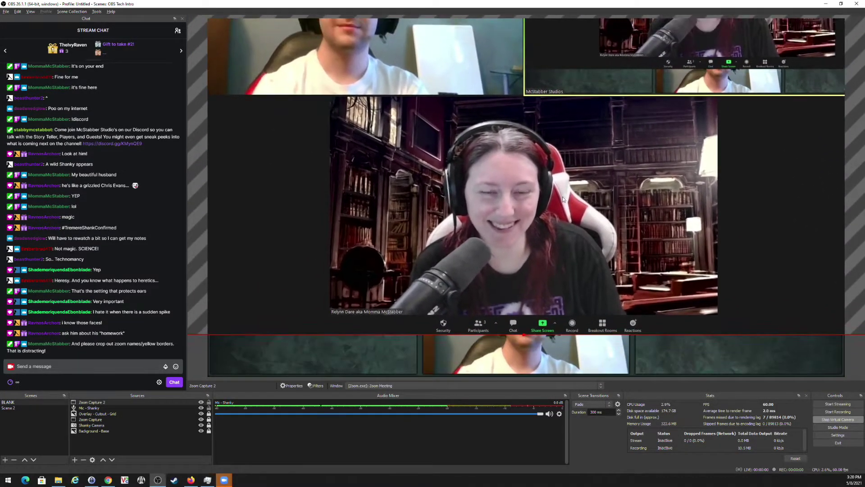
Crop Zoom Capture 2's right, left and top edges down to the host's video.
drag(524, 336, 522, 310)
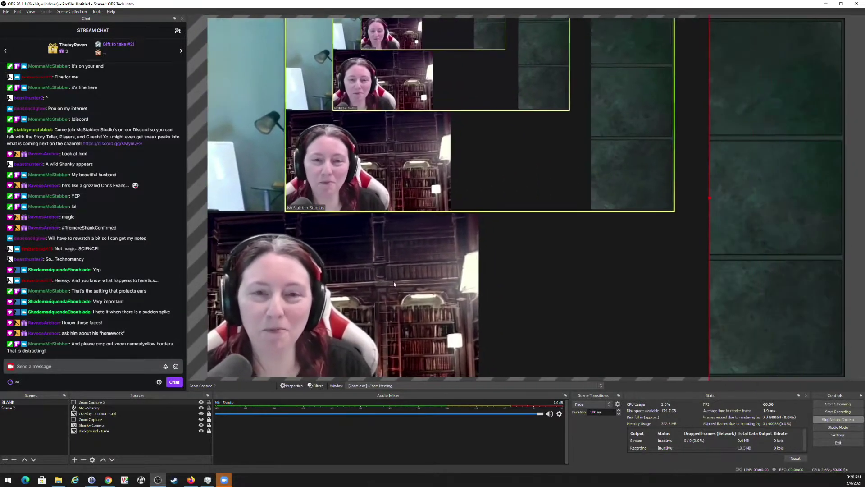
drag(711, 199, 477, 231)
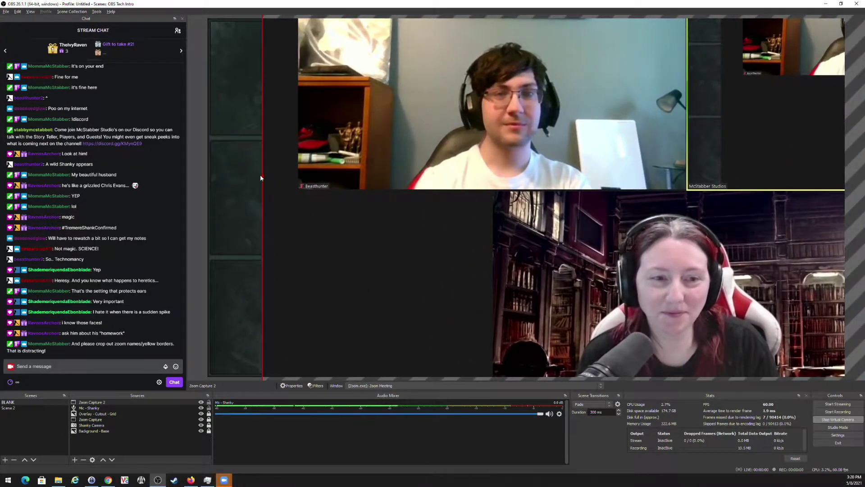
drag(261, 175, 499, 181)
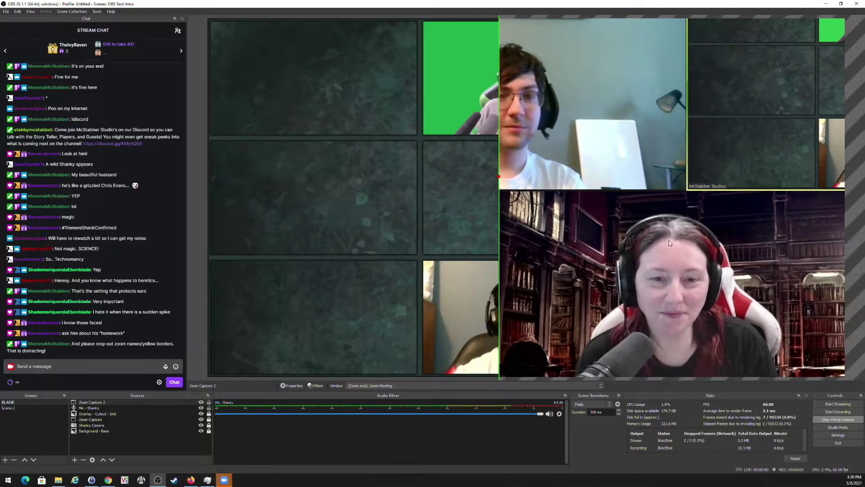
drag(675, 234, 470, 354)
drag(481, 73, 489, 317)
Shrink the host's video into the centre grid cell and layer it under Overlay - Cutout - Grid.
drag(504, 374, 558, 143)
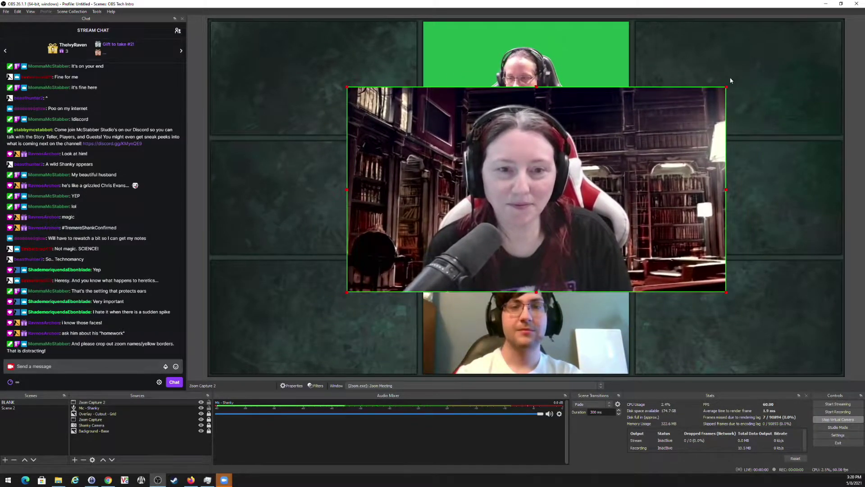
drag(726, 87, 529, 199)
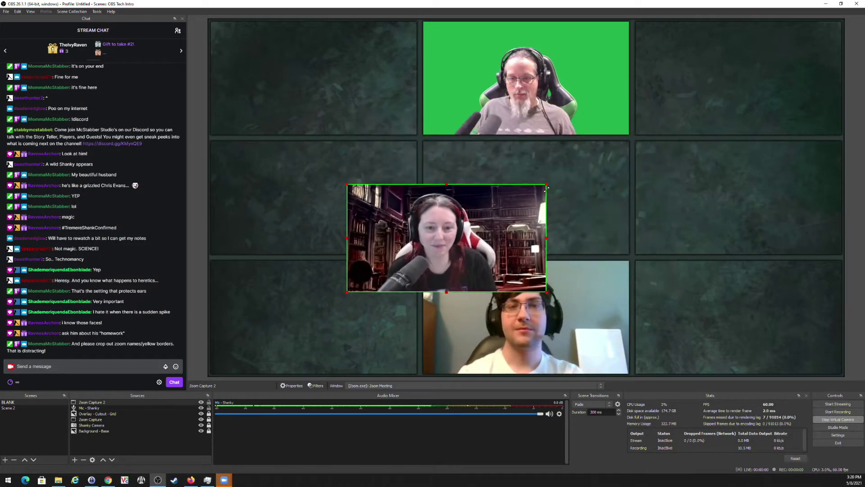
drag(478, 219, 548, 174)
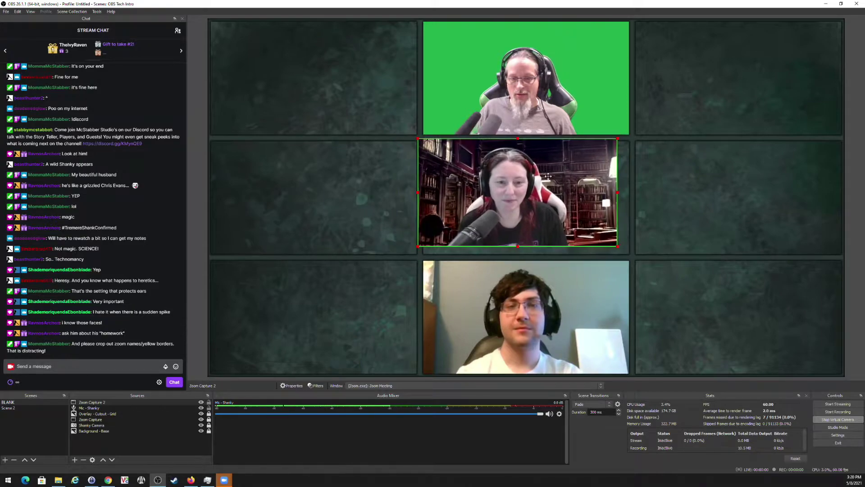
drag(98, 405, 105, 409)
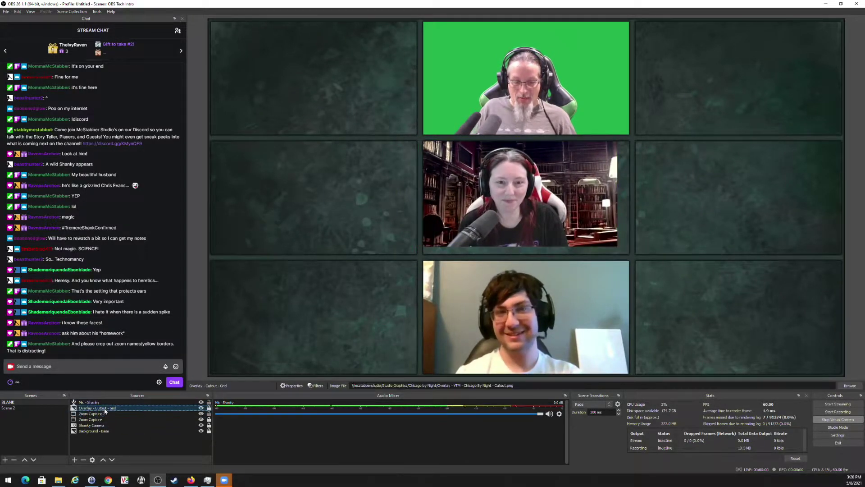
Toggle the grid overlay's visibility to check alignment, then select Zoom Capture 2.
click(201, 408)
click(201, 408)
click(201, 408)
click(201, 408)
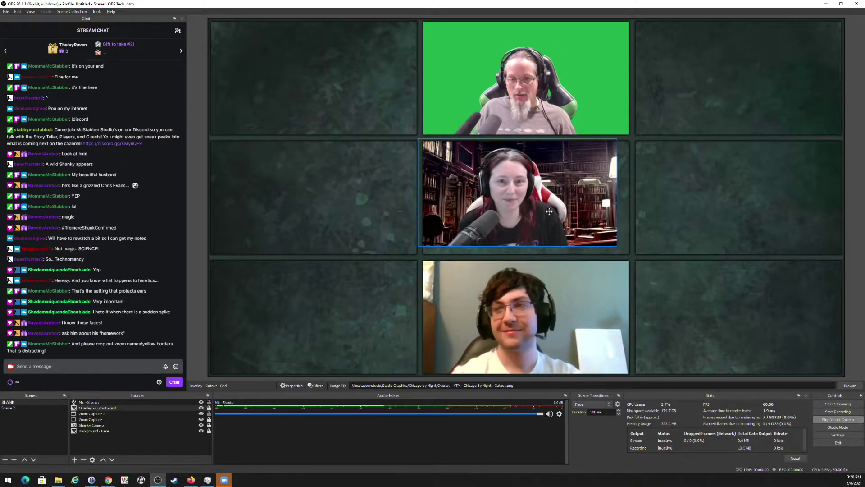
click(111, 413)
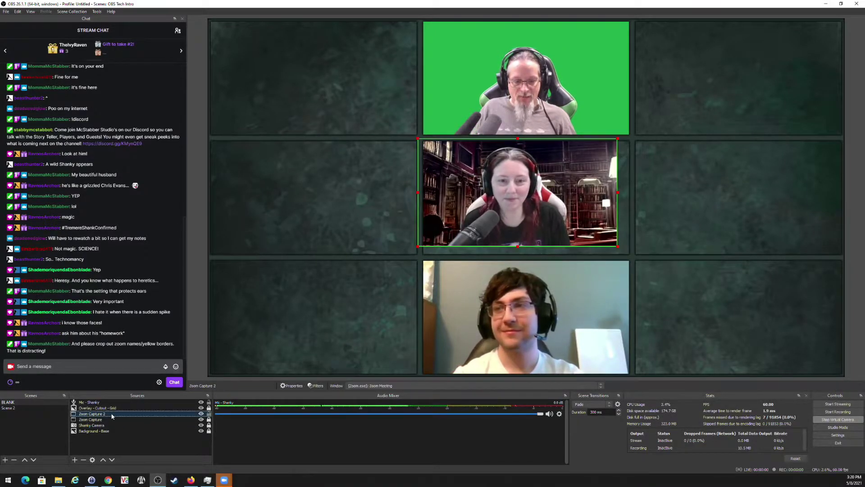
Nudge, enlarge and trim Zoom Capture 2's edges until it fills the centre cell.
drag(525, 200, 527, 195)
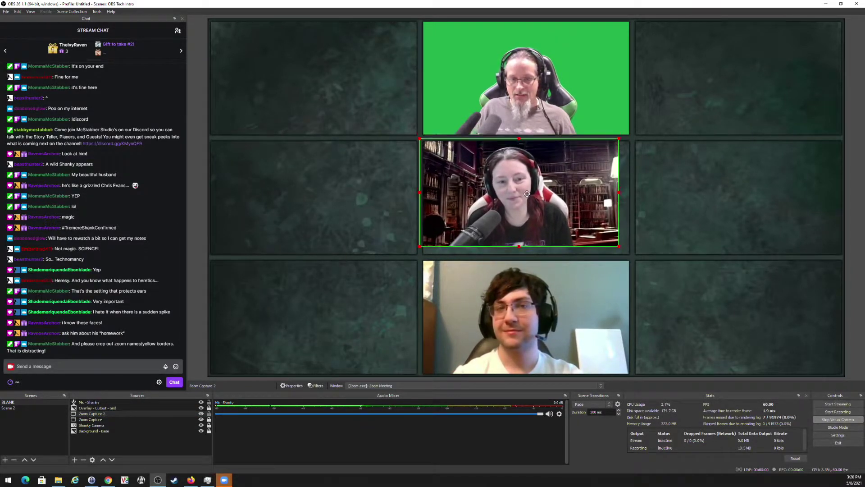
drag(619, 247, 632, 256)
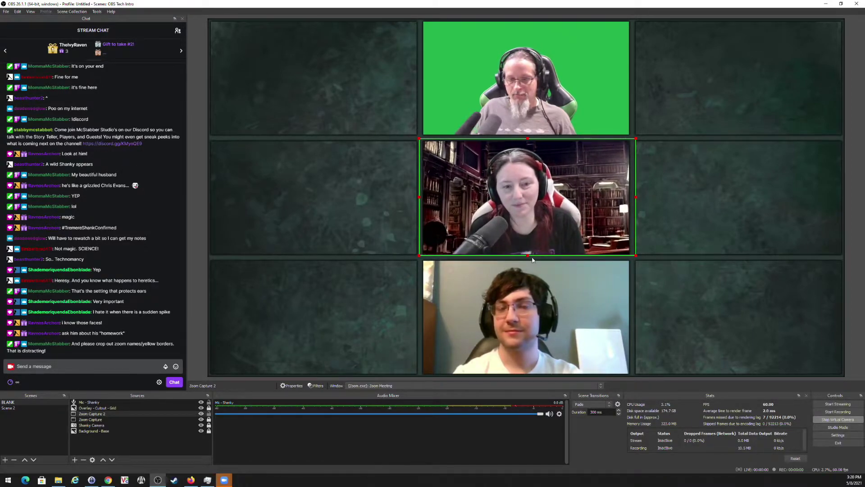
drag(542, 231, 540, 231)
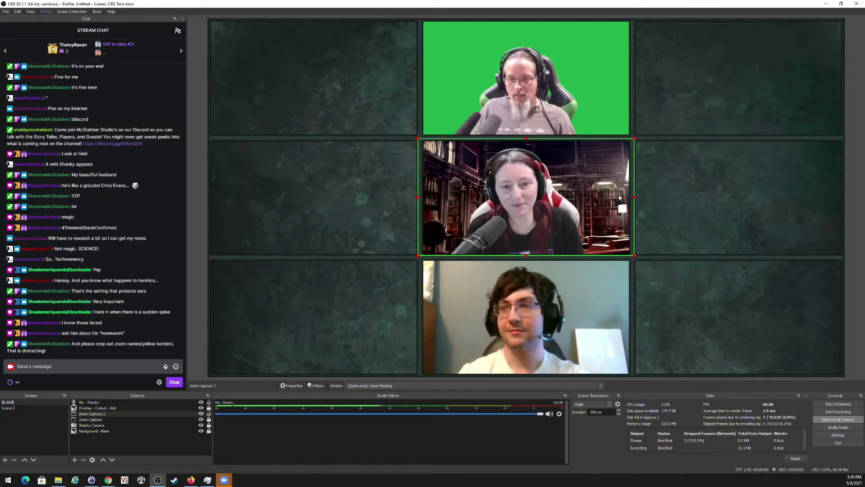
drag(635, 256, 654, 266)
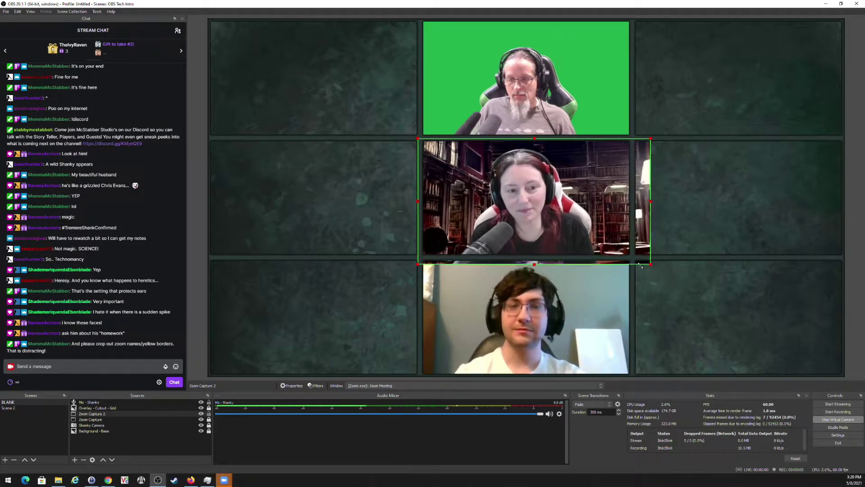
drag(536, 267, 536, 260)
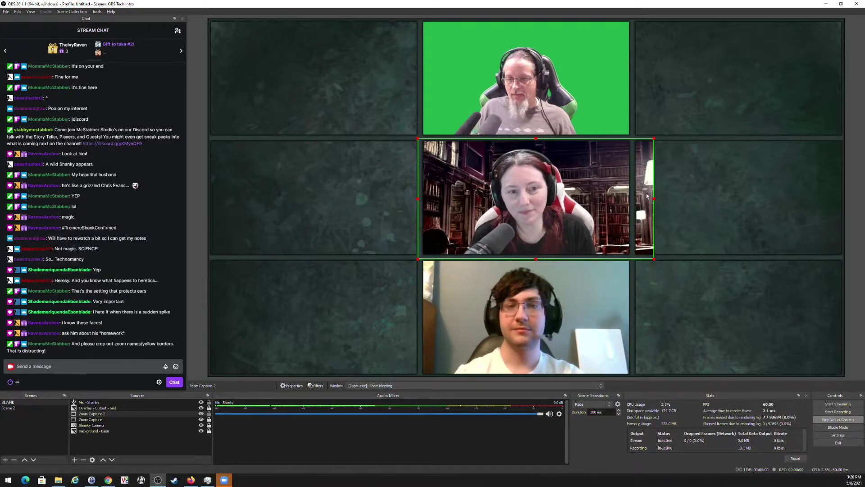
drag(655, 198, 640, 200)
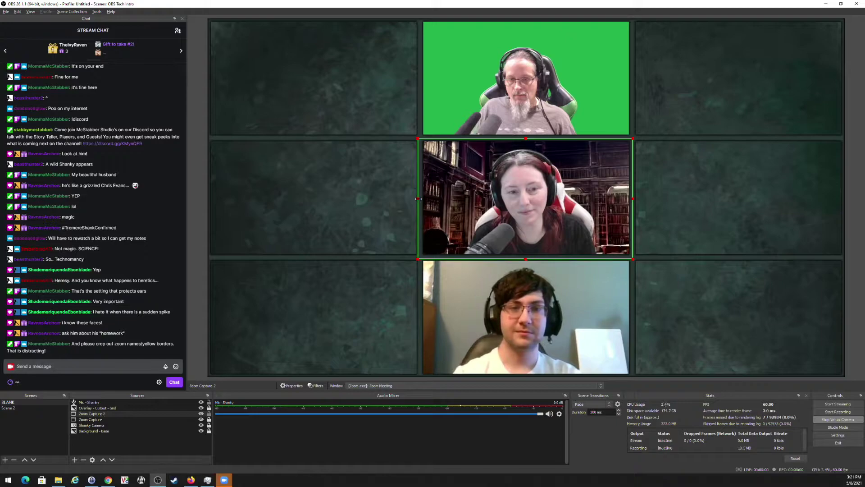
drag(419, 199, 421, 199)
click(130, 402)
click(107, 408)
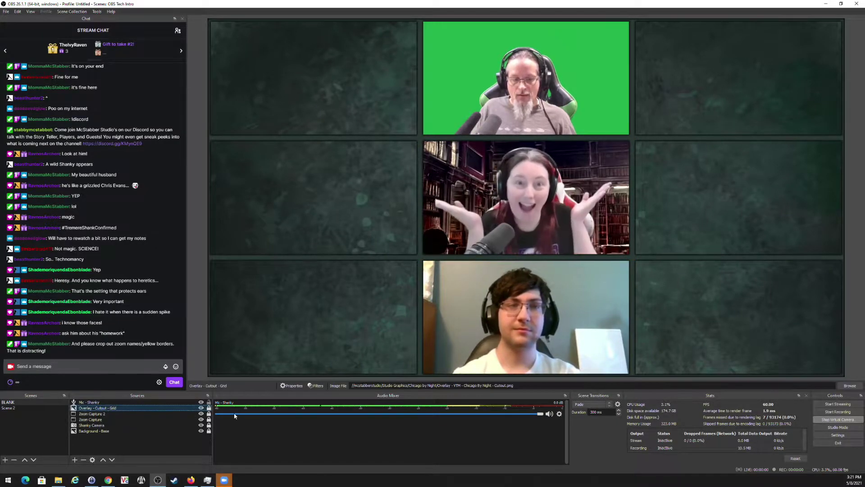
click(201, 407)
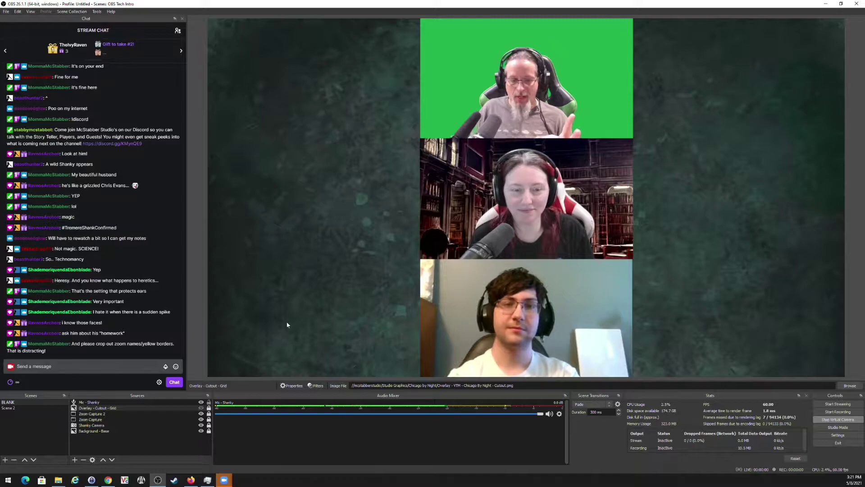
click(201, 408)
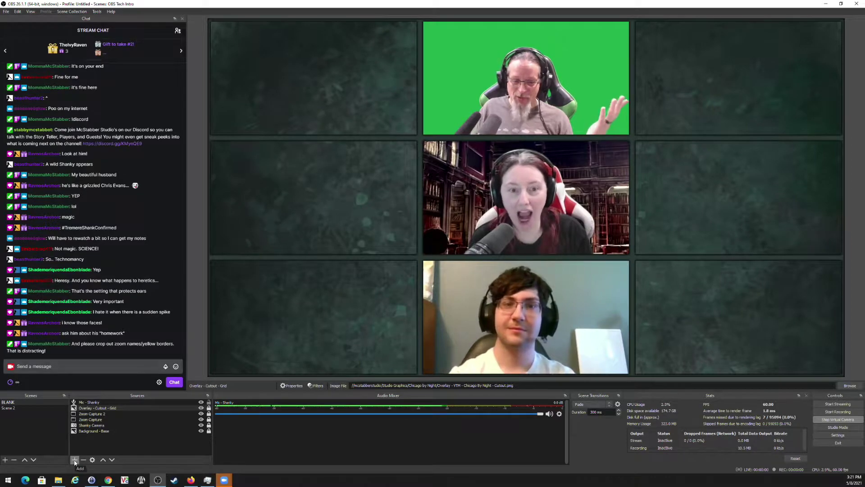
Add an Audio Output Capture named 'Audio - Guests' using the Speakers (Sound Blaster Z) device.
click(75, 460)
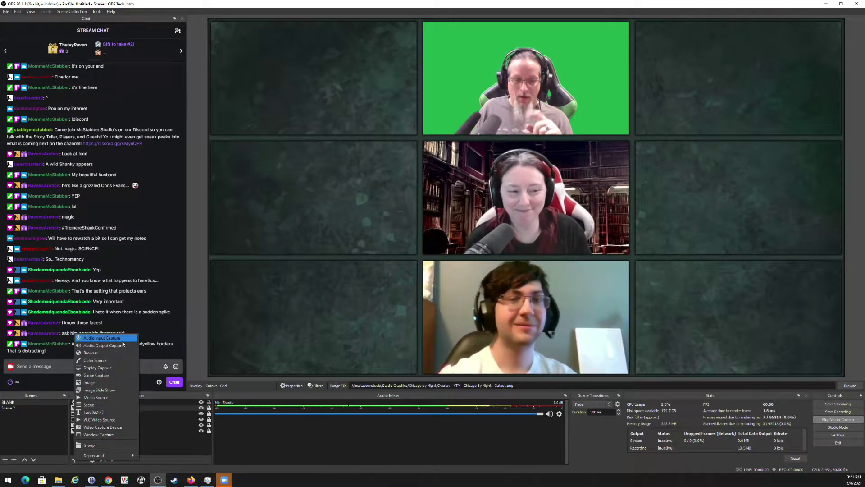
click(113, 346)
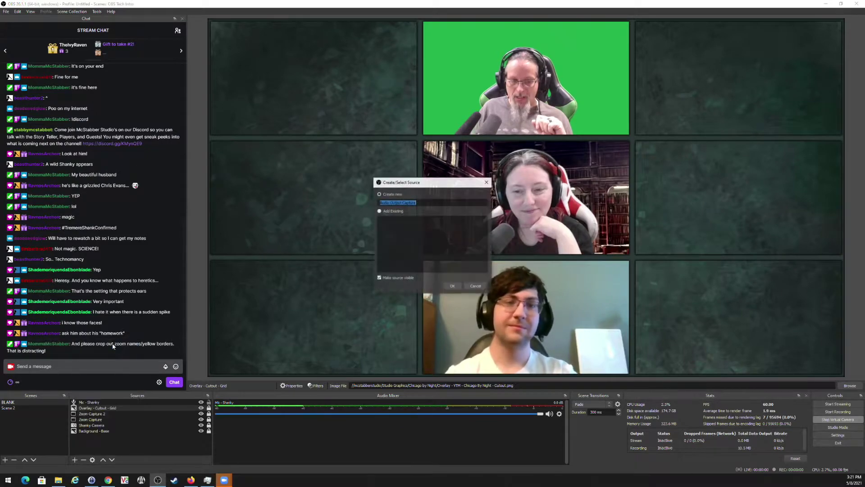
text(Audio - Guests)
key(Return)
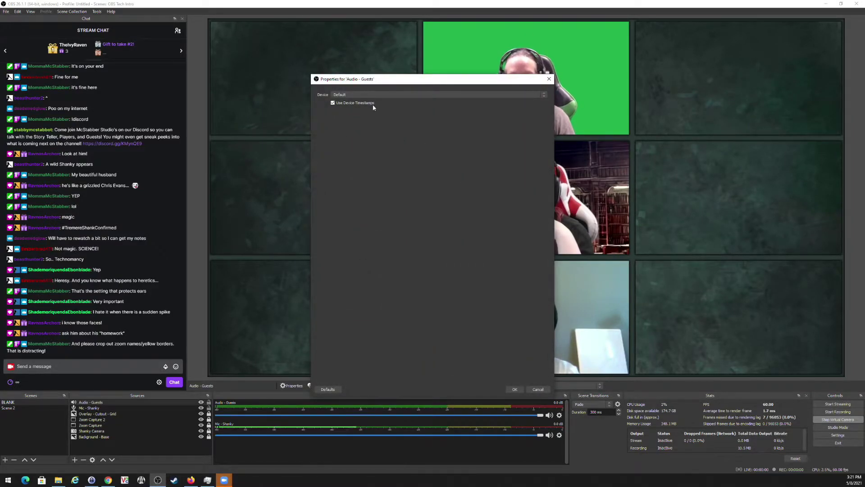
click(374, 94)
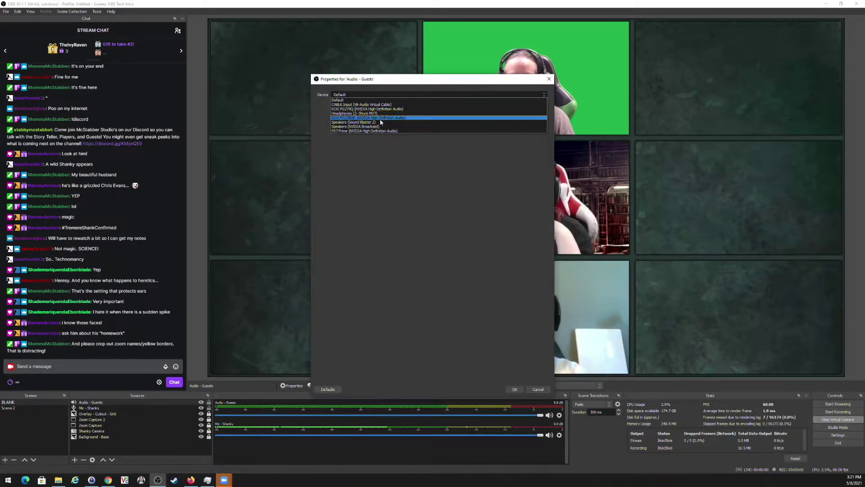
click(380, 122)
click(515, 390)
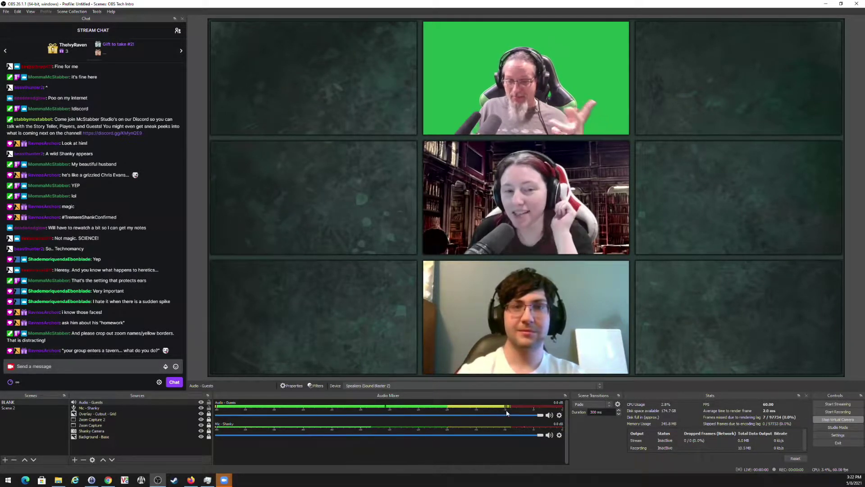
Add a Noise Suppression filter using RNNoise to Audio - Guests and close its filters.
click(559, 416)
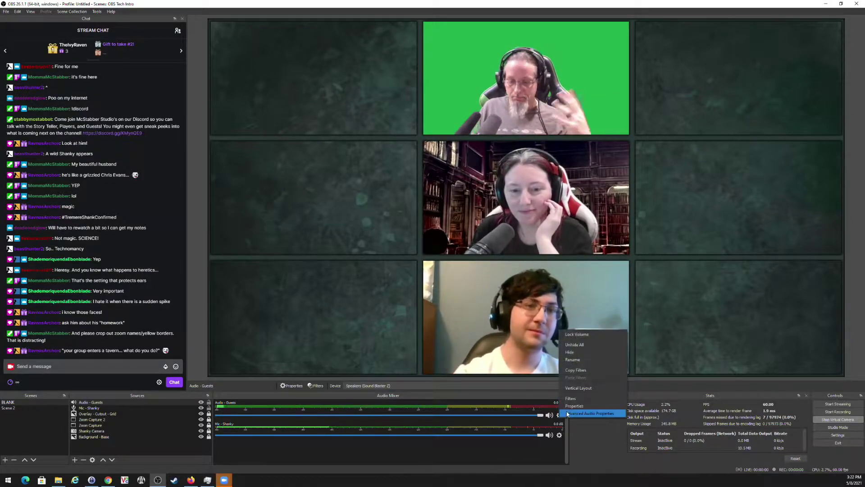
click(571, 398)
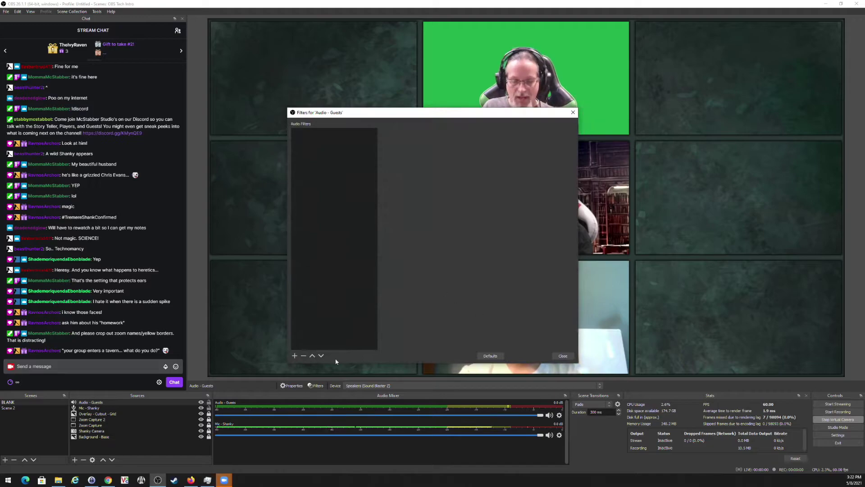
click(296, 356)
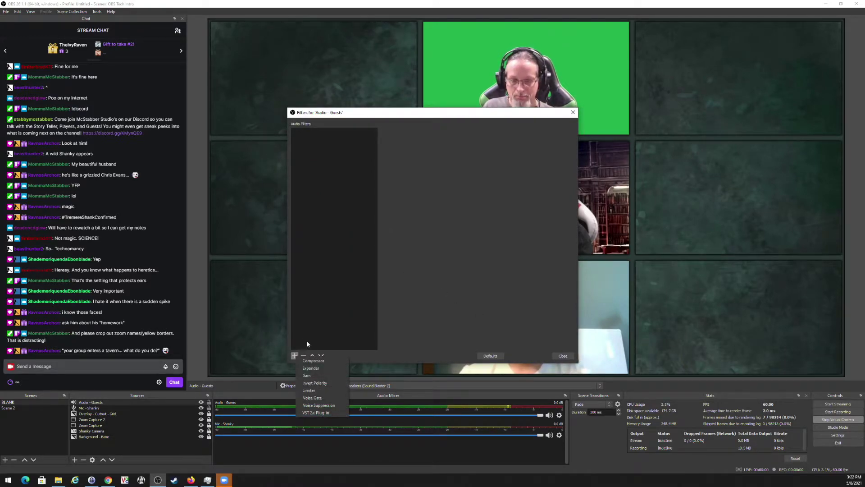
click(319, 406)
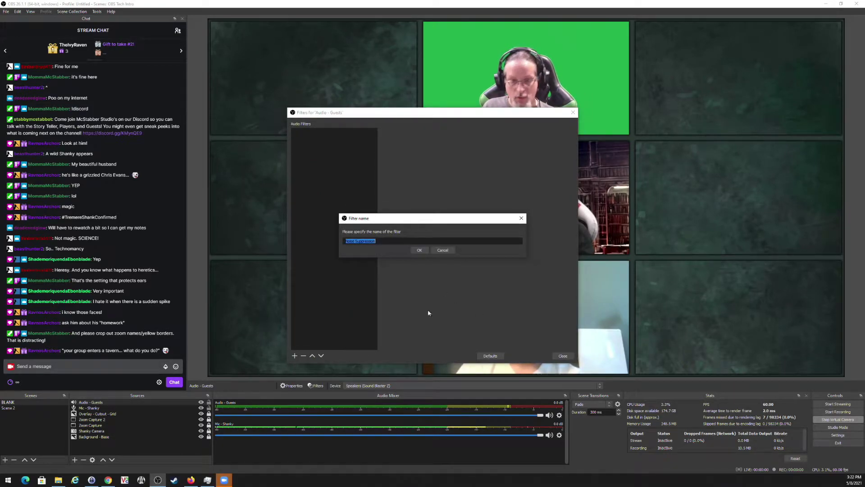
click(419, 251)
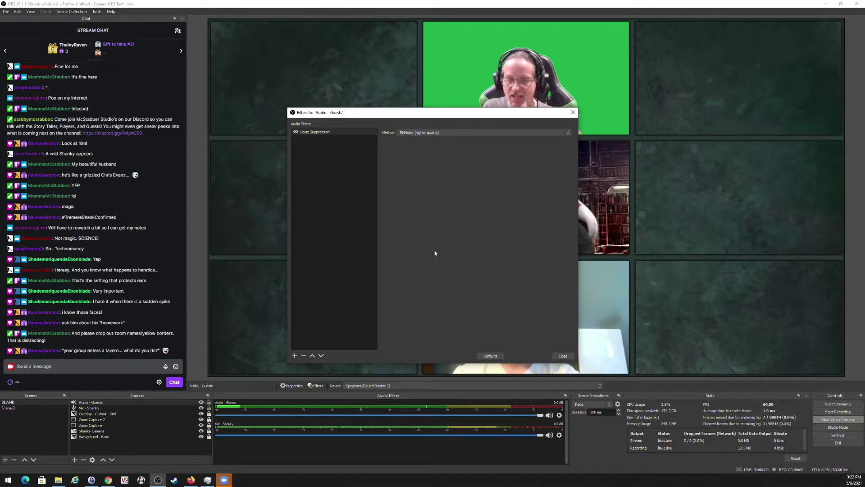
click(565, 356)
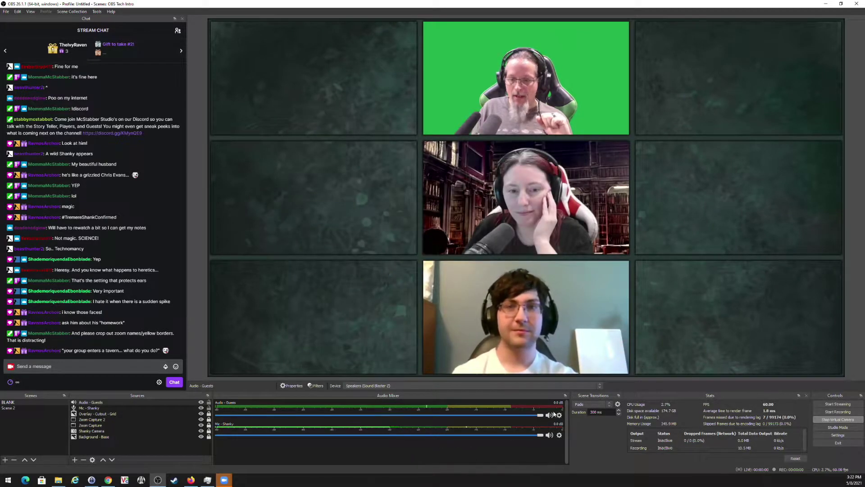
Review the monitoring options for Audio - Guests in Advanced Audio Properties.
click(559, 414)
click(586, 408)
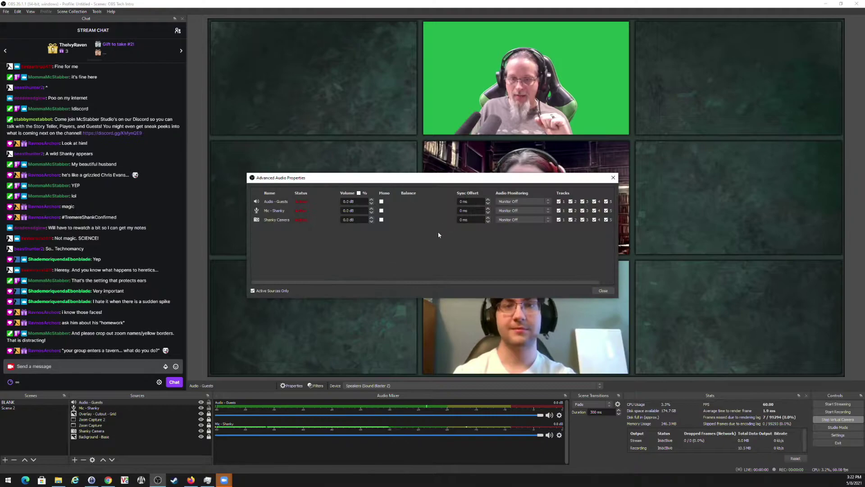
click(529, 201)
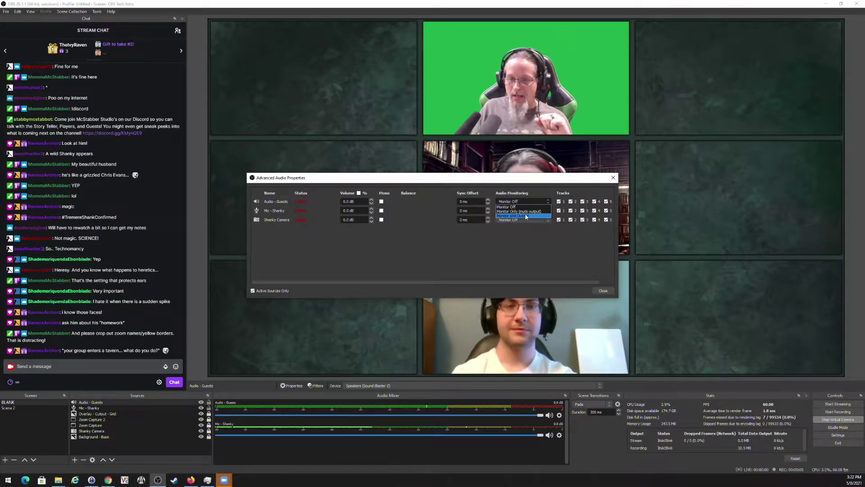
click(612, 292)
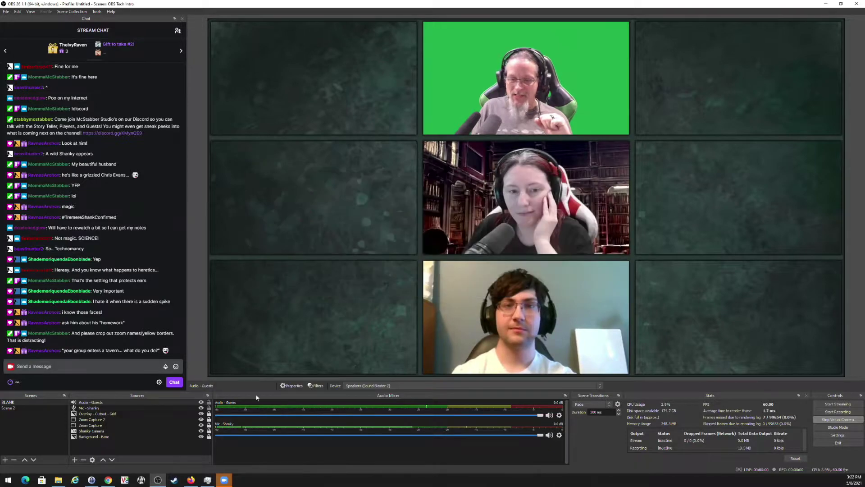
Set the audio Monitoring Device to PX7 Prime (NVIDIA High Definition Audio) and save the settings.
click(815, 435)
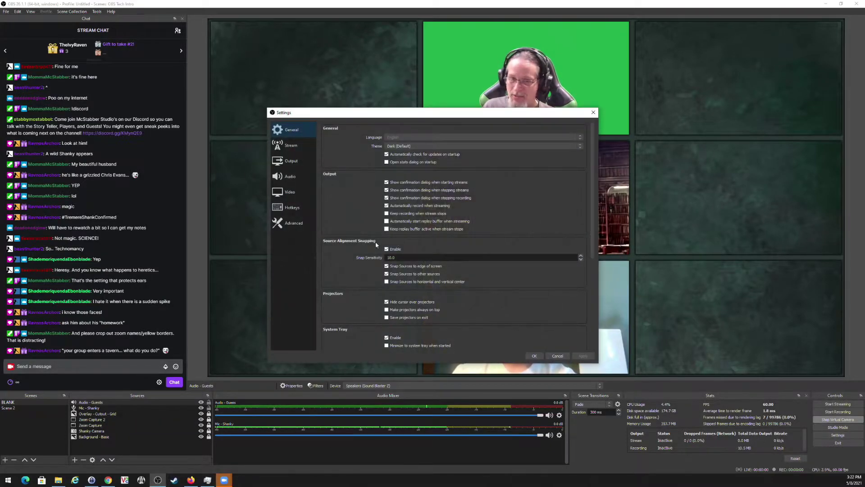
click(297, 224)
click(293, 192)
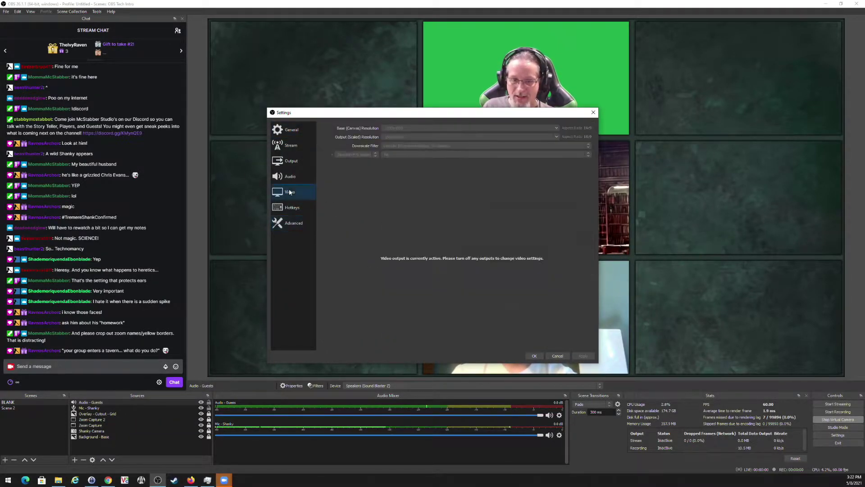
click(293, 175)
click(439, 263)
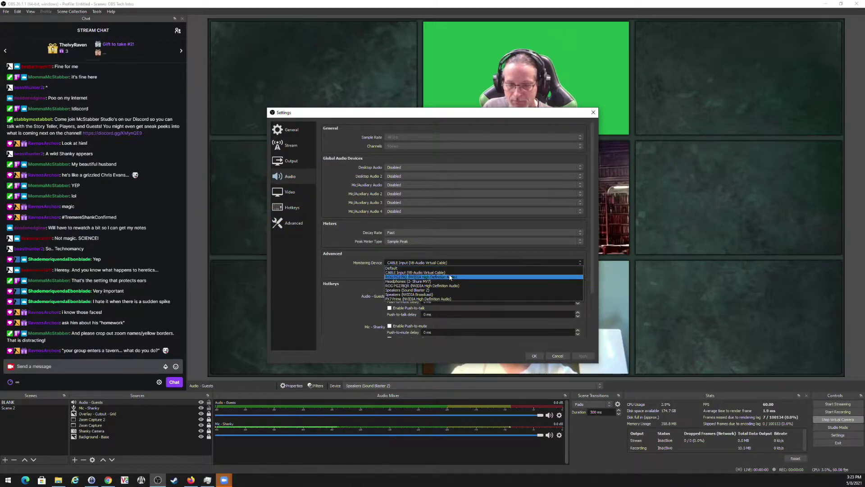
click(440, 299)
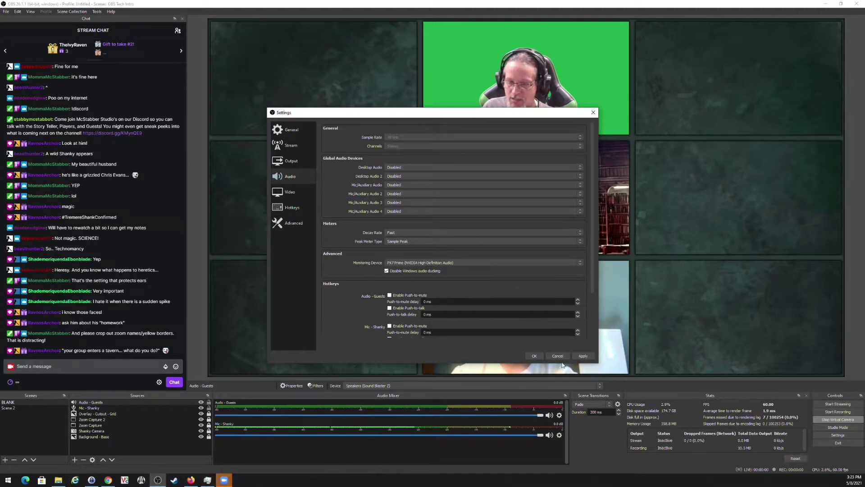
click(533, 356)
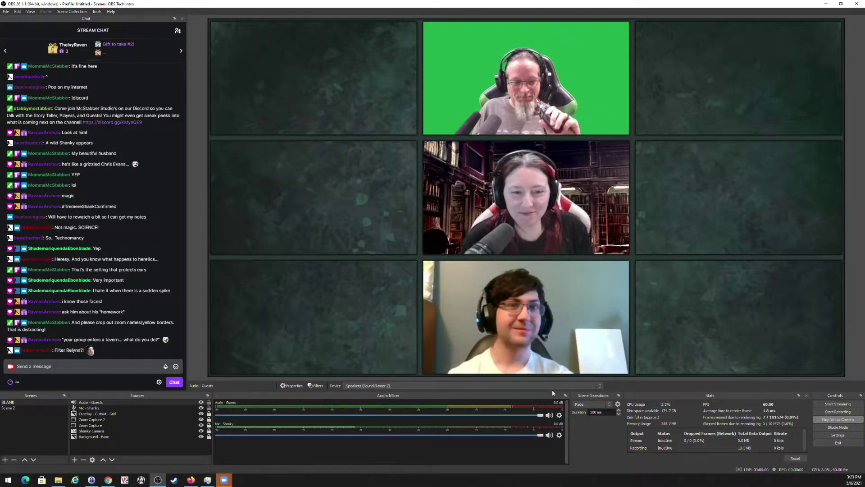
Reopen the Audio - Guests filters, keep RNNoise suppression, and choose Expander as a new filter.
click(559, 416)
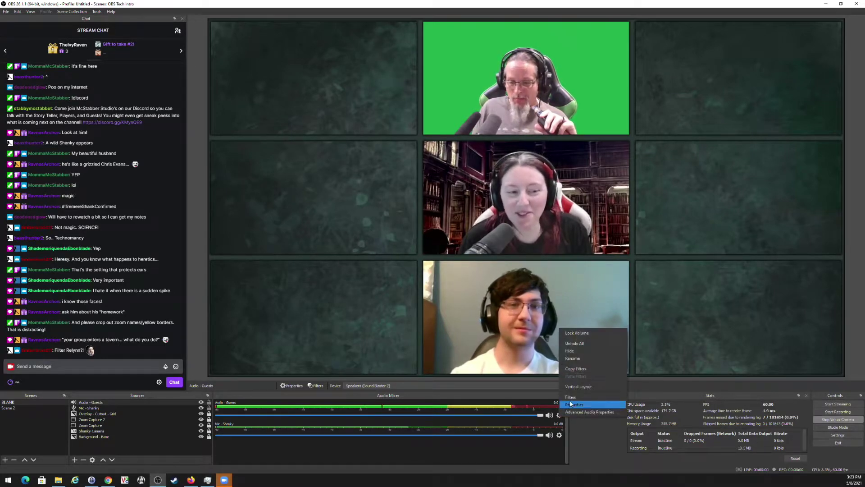
click(580, 396)
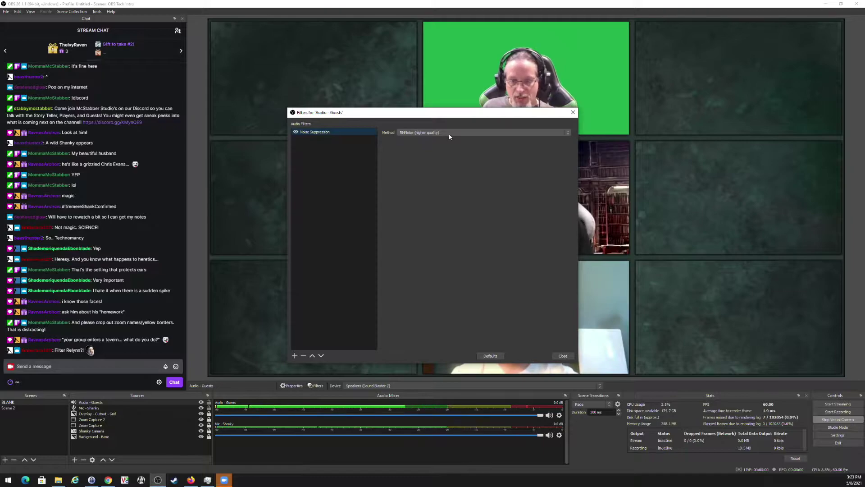
click(449, 133)
click(448, 140)
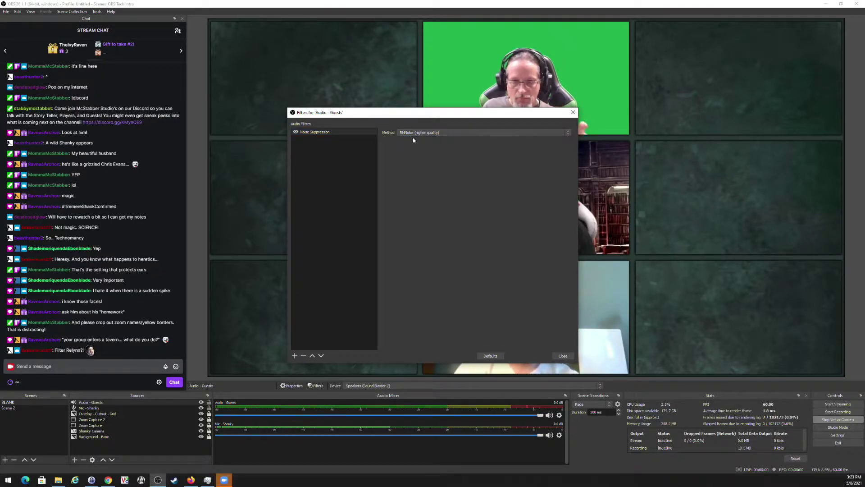
click(424, 132)
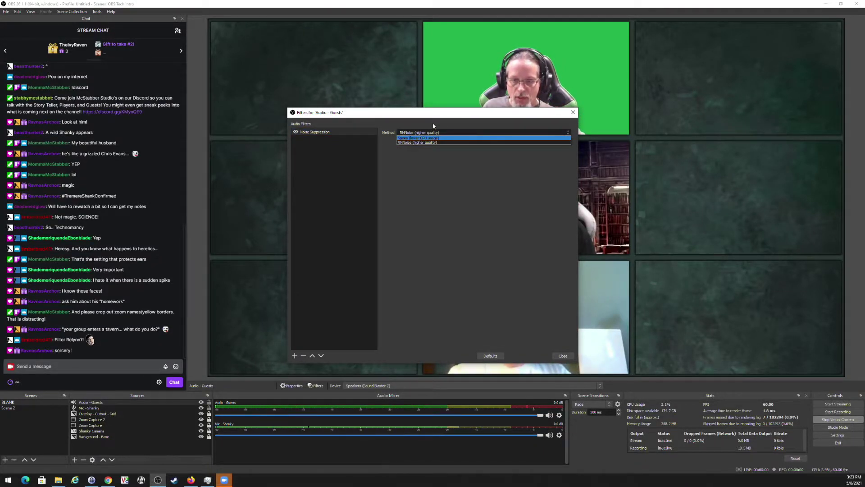
click(434, 127)
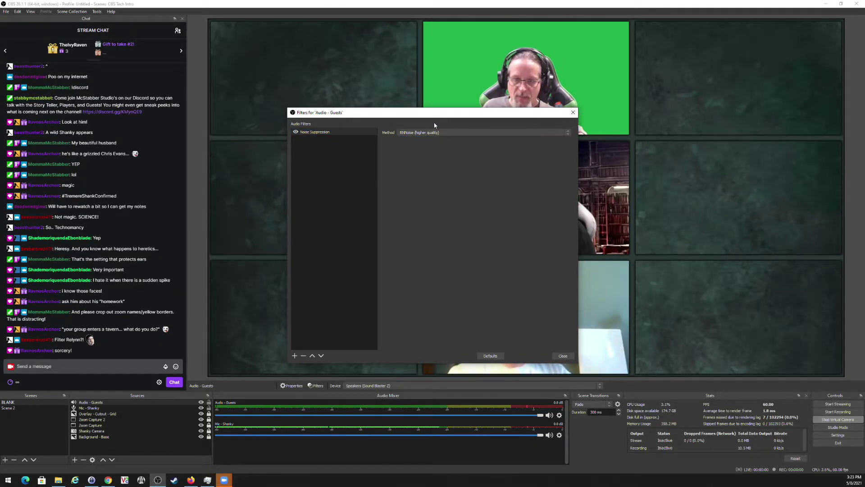
click(294, 356)
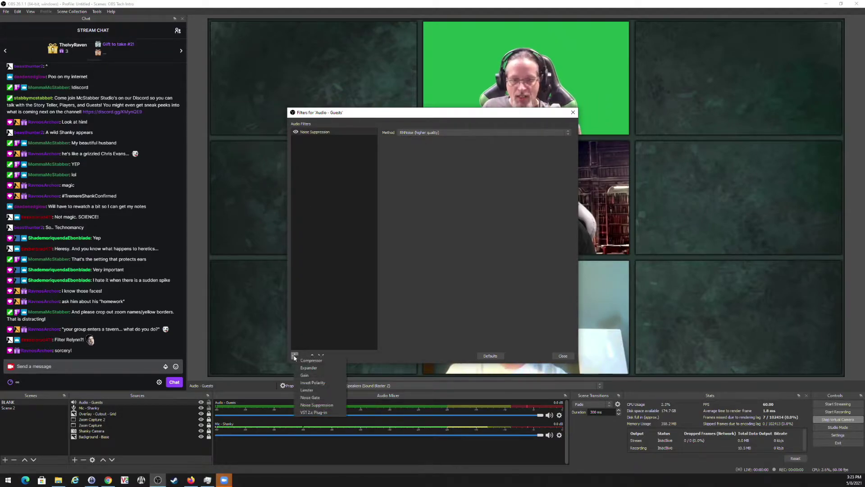
click(317, 368)
Confirm the Expander and set threshold -20 dB, ratio 1.20:1 and output gain 3 dB.
click(420, 251)
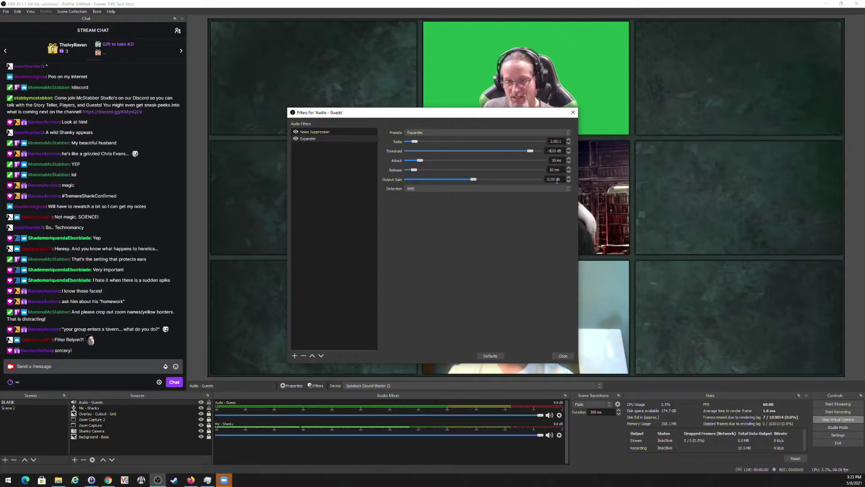
drag(541, 155, 505, 156)
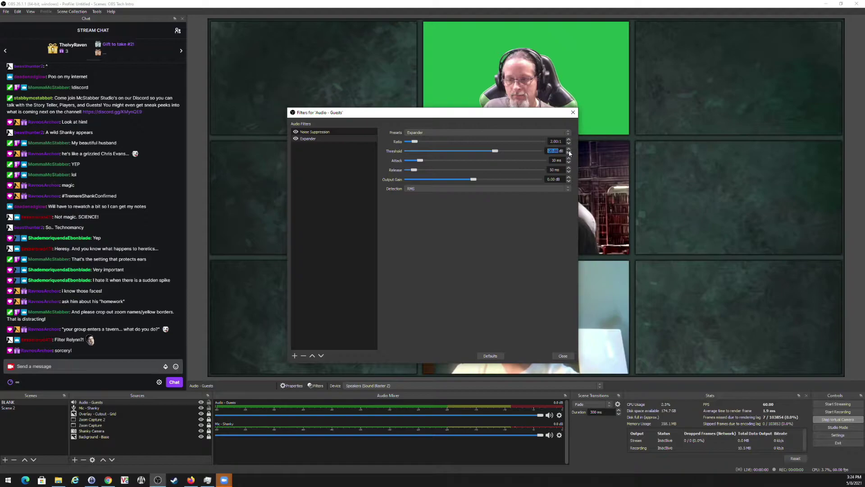
click(554, 141)
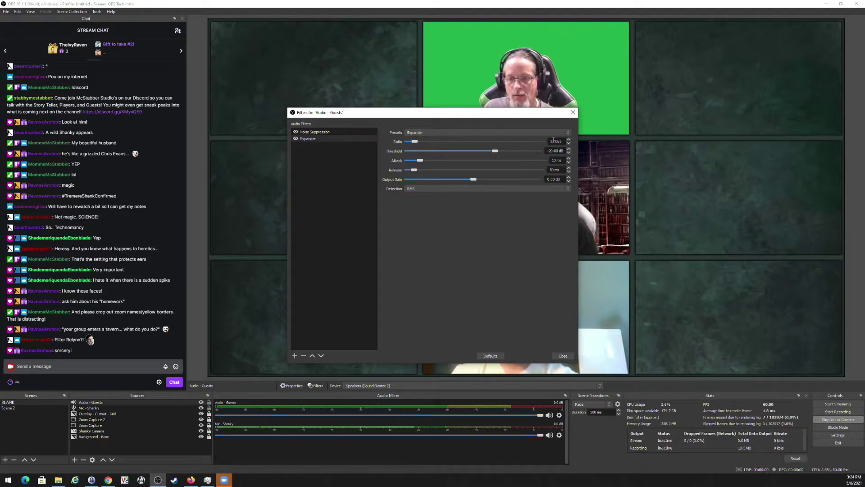
key(BackSpace)
text(1)
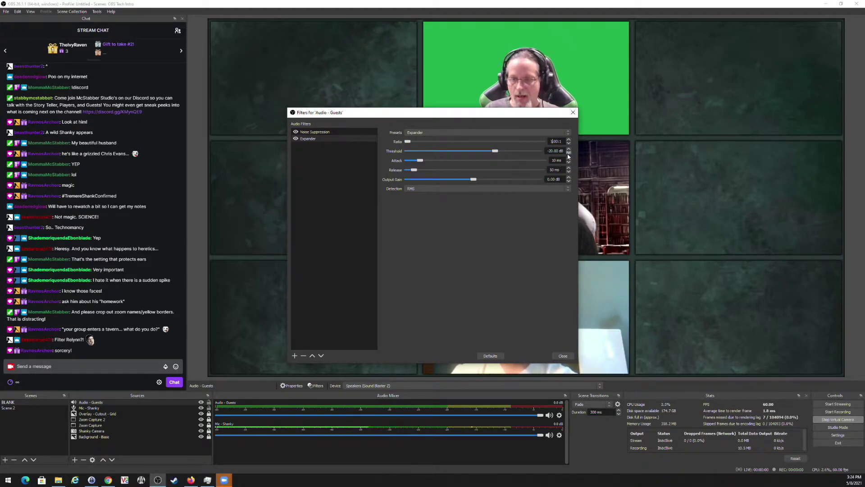
key(Right)
key(Delete)
text(2)
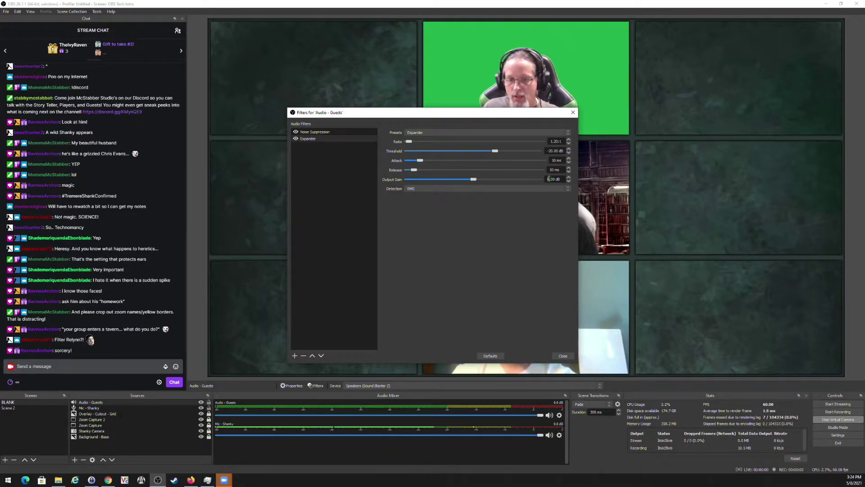
key(BackSpace)
text(30)
key(BackSpace)
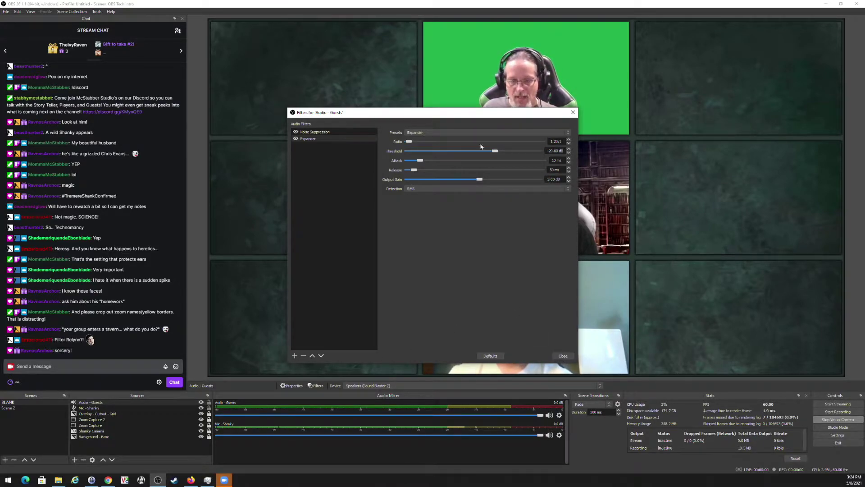
drag(466, 117, 408, 40)
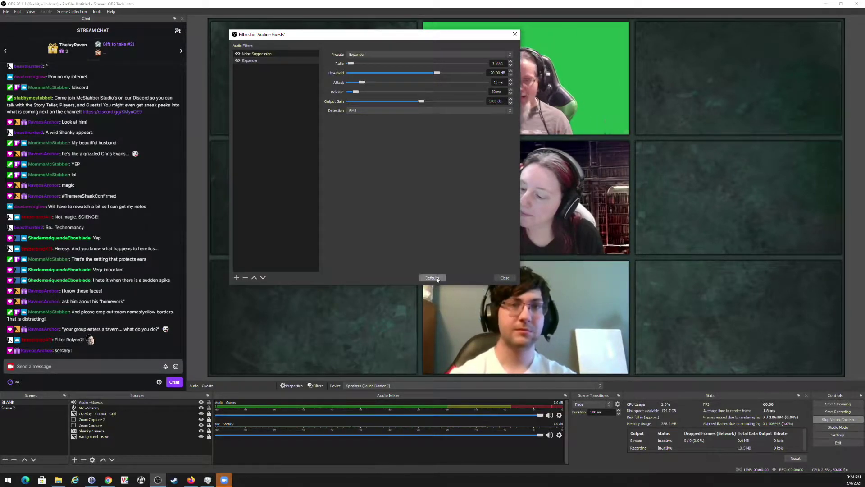
Add a Compressor filter to Audio - Guests with output gain 3.
click(237, 278)
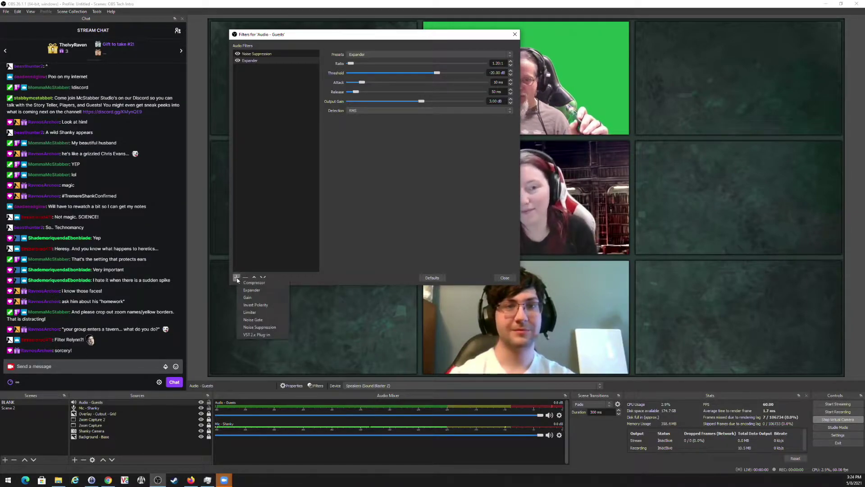
click(260, 283)
click(358, 175)
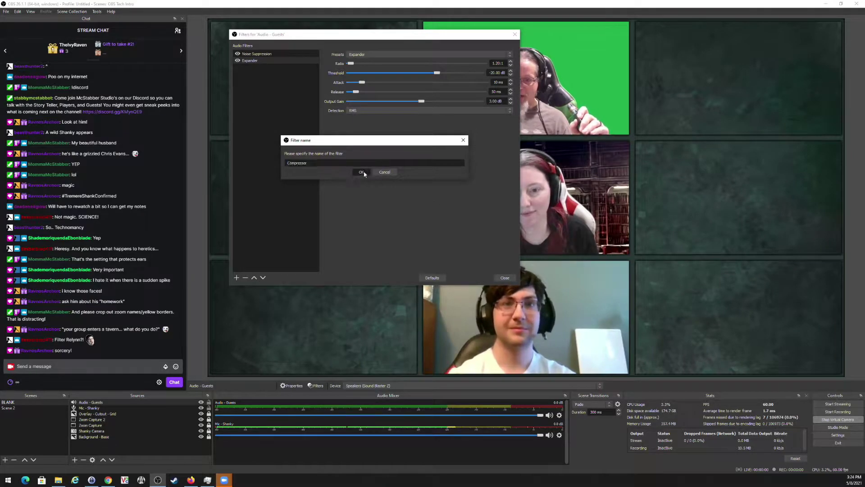
mouse_move(504, 93)
mouse_down()
mouse_move(483, 99)
mouse_move(487, 92)
mouse_up()
text(3.00 dB)
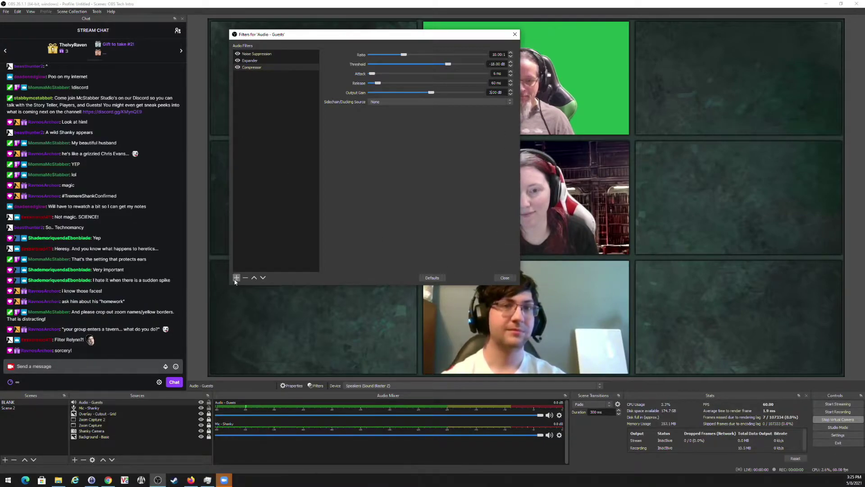
Add a Limiter, review the Expander, Compressor and -6.00 dB Limiter settings, then close.
click(235, 279)
click(251, 316)
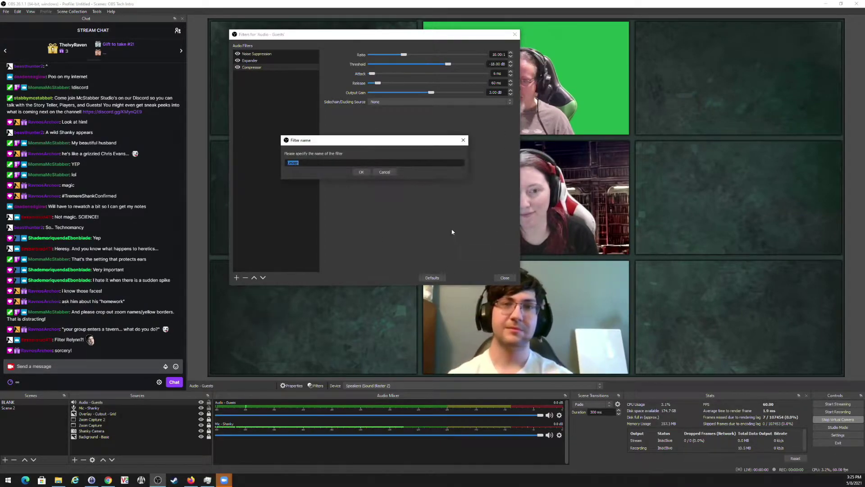
click(362, 175)
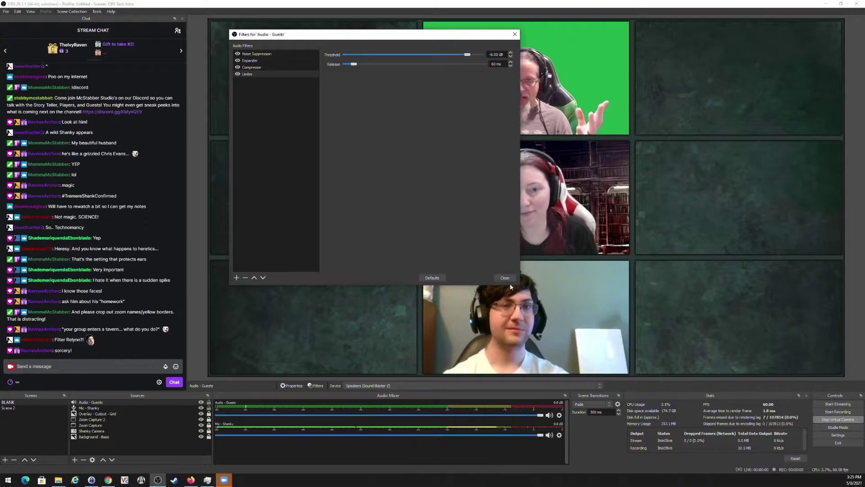
click(251, 61)
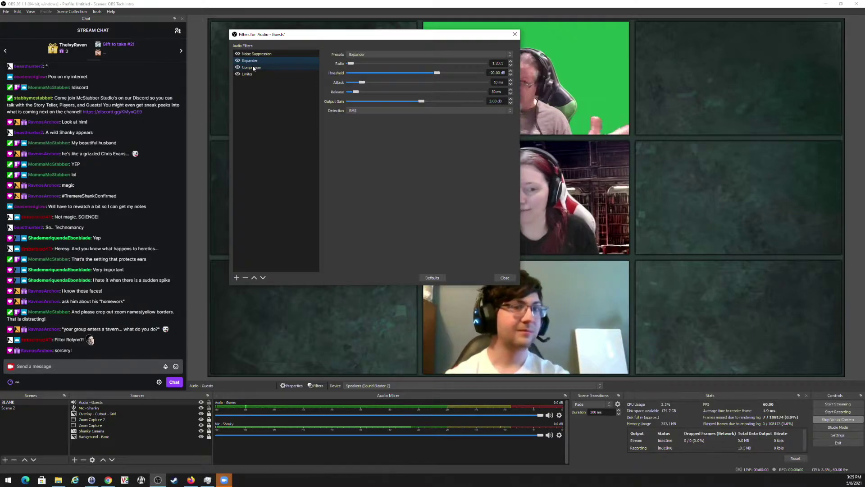
click(254, 68)
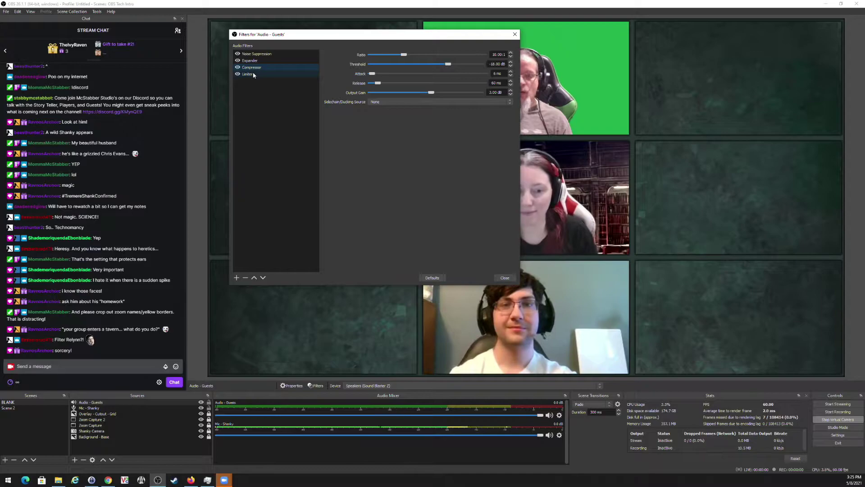
click(254, 75)
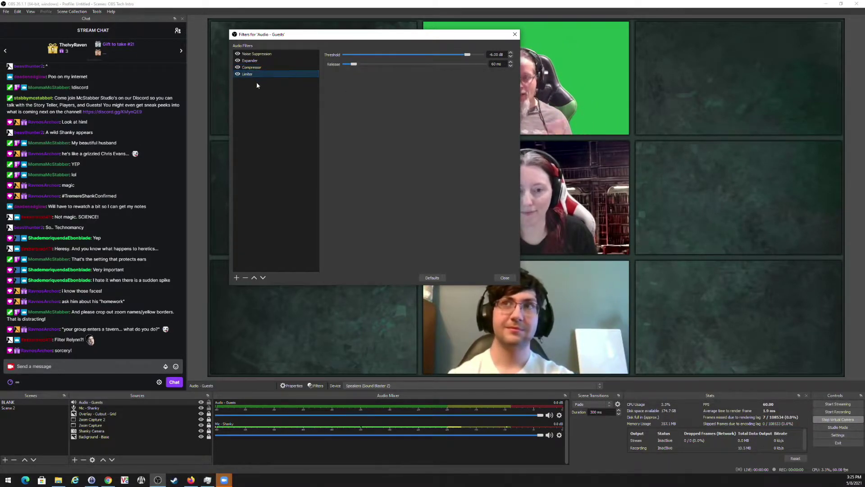
click(505, 279)
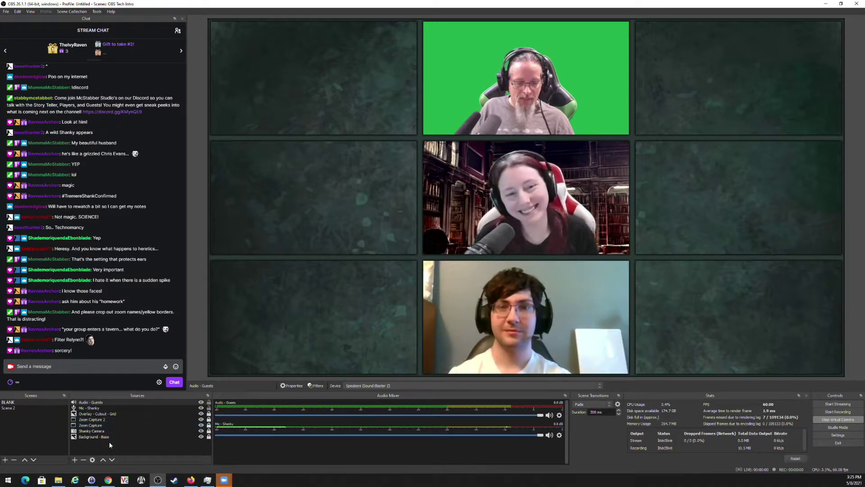
Add a Chroma Key filter with default settings to the top webcam source.
click(104, 431)
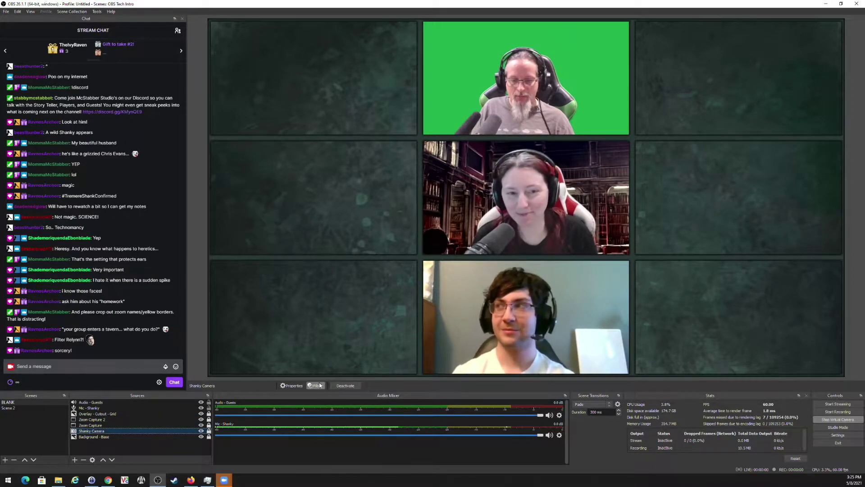
click(317, 386)
click(294, 356)
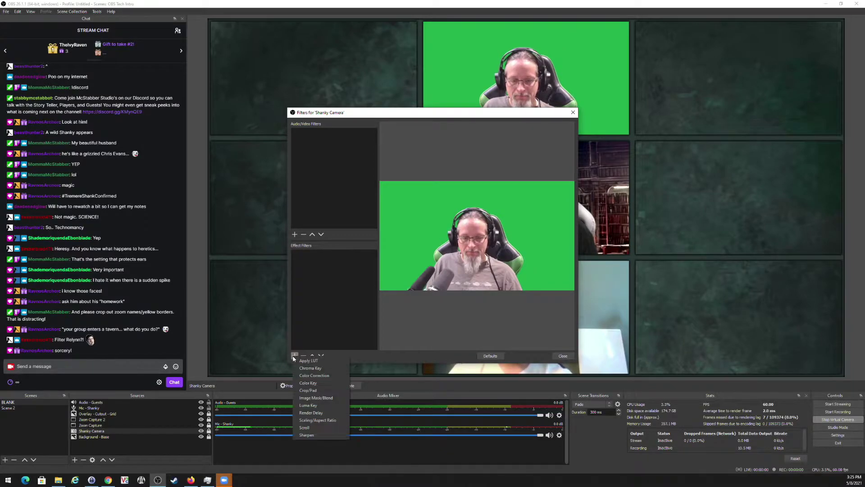
click(317, 369)
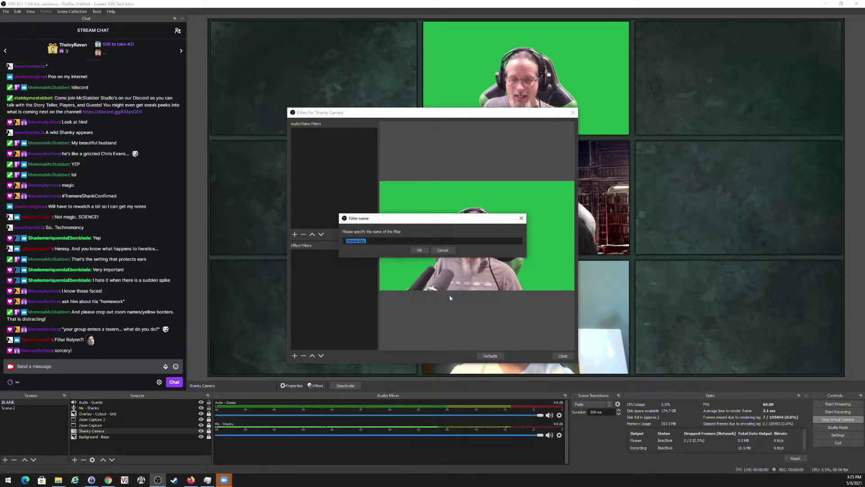
click(421, 251)
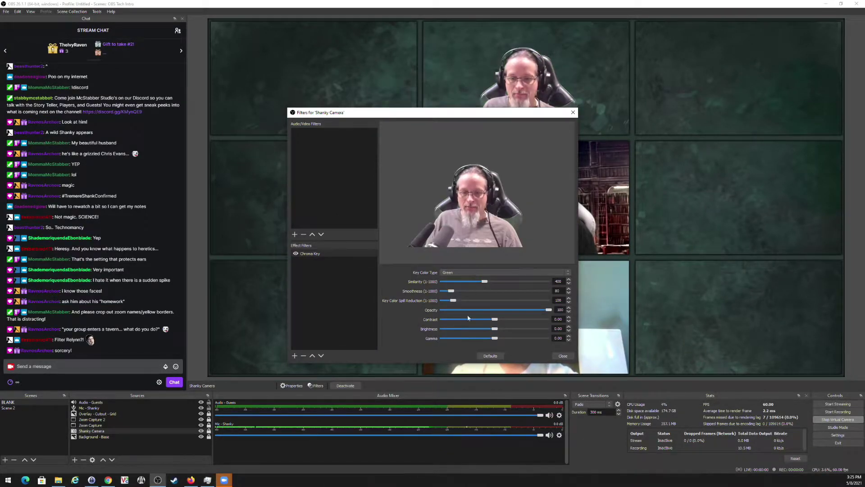
click(563, 356)
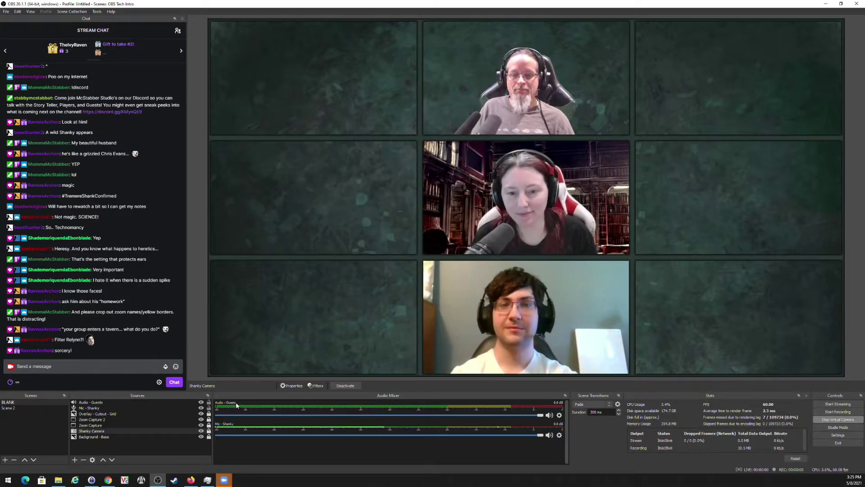
click(75, 460)
Add a player background Image source using Backgrounds/dark-gothic-background.
click(93, 384)
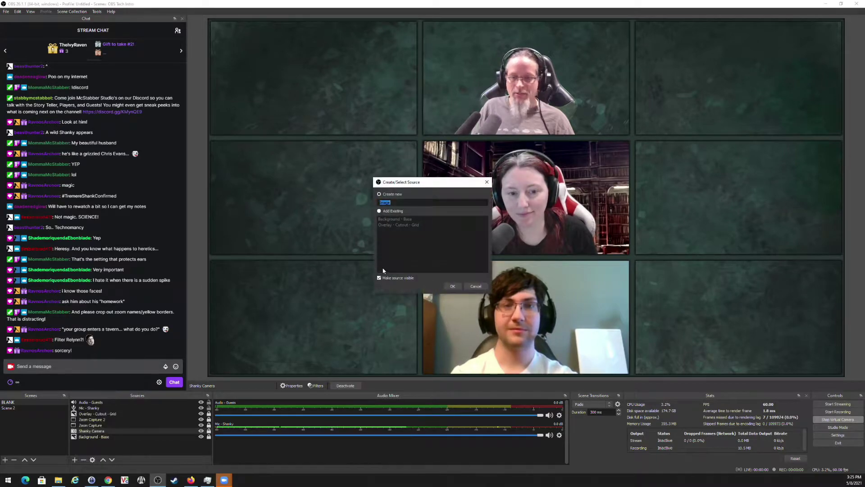
key(BackSpace)
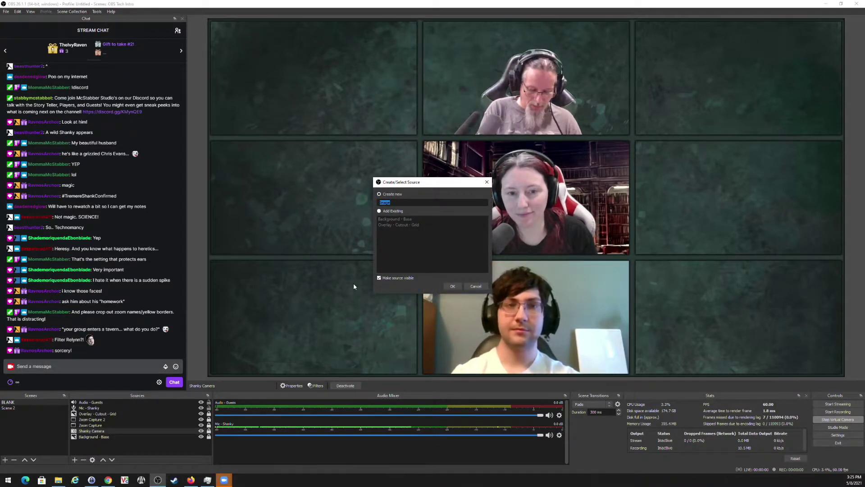
text(Backgr)
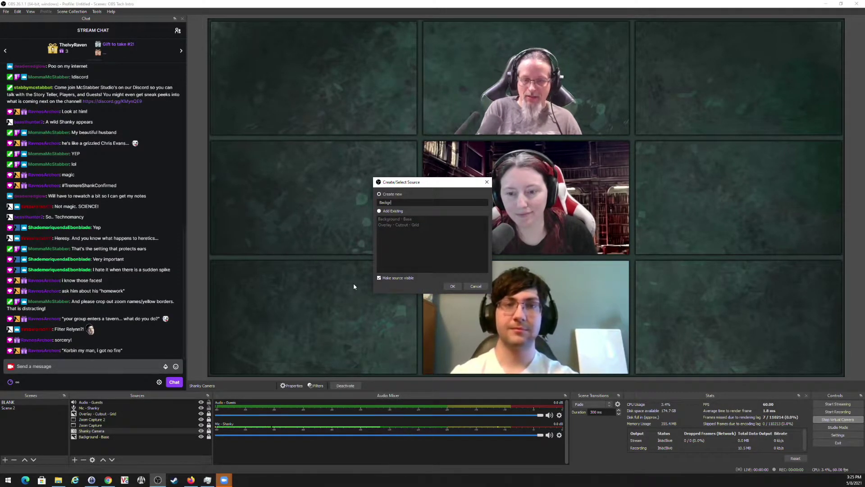
text(ound -)
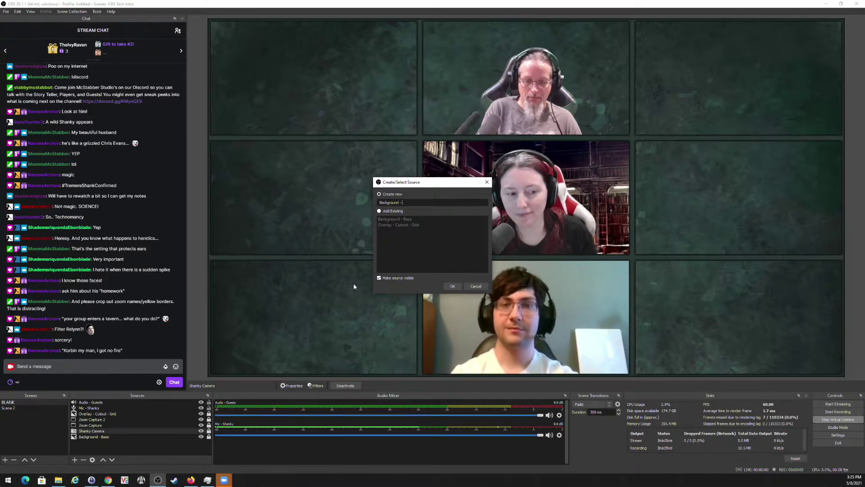
text( Player - )
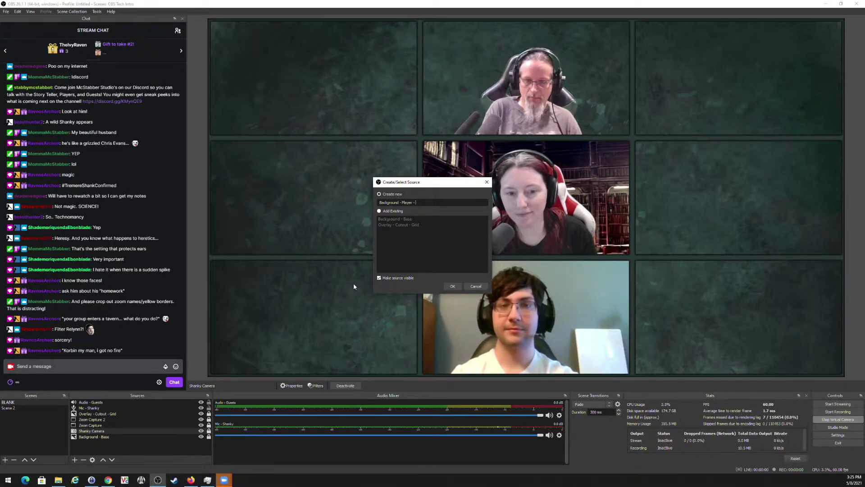
text(Shanky)
key(Return)
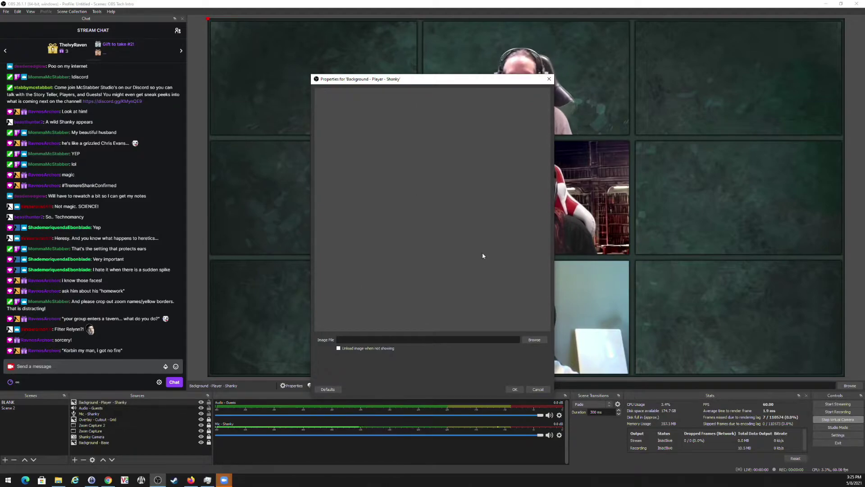
click(540, 339)
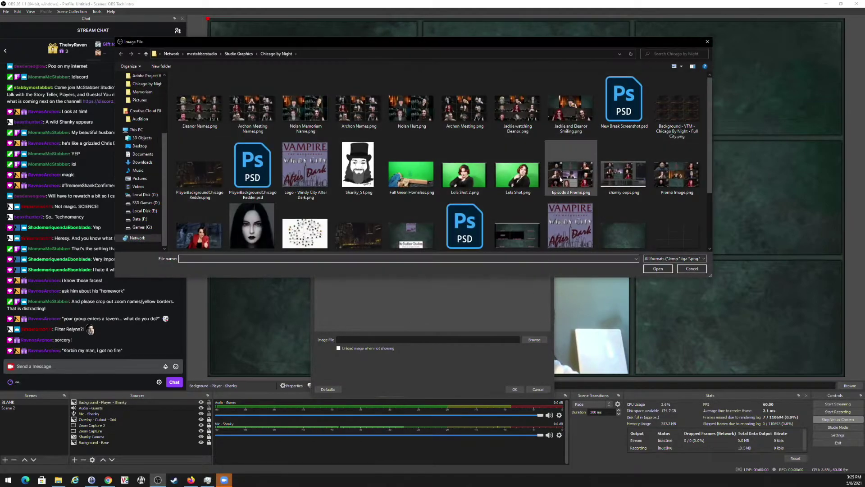
scroll(505, 164, down, 3)
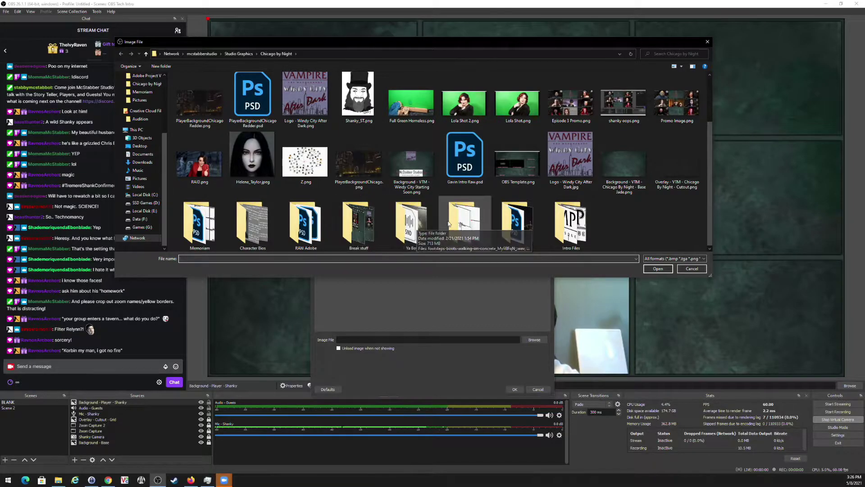
double_click(518, 223)
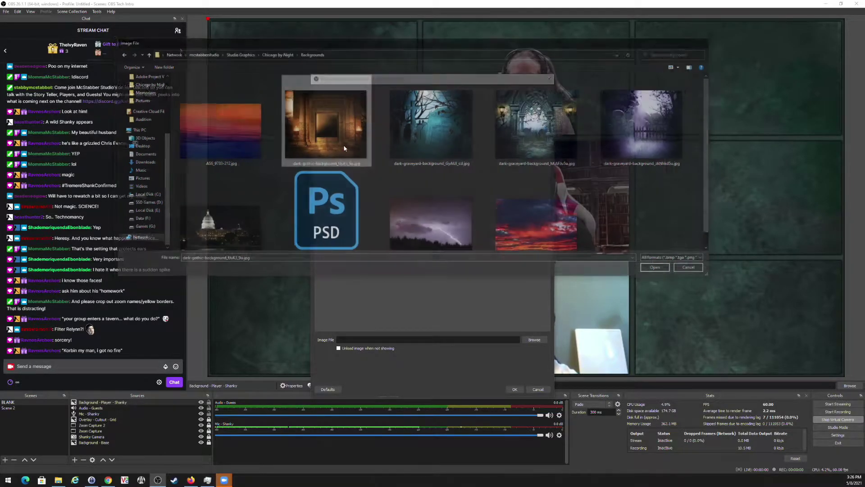
double_click(343, 144)
click(515, 389)
Move the gothic background below the grid overlay and fit it to the top-centre cell.
drag(208, 18, 503, 25)
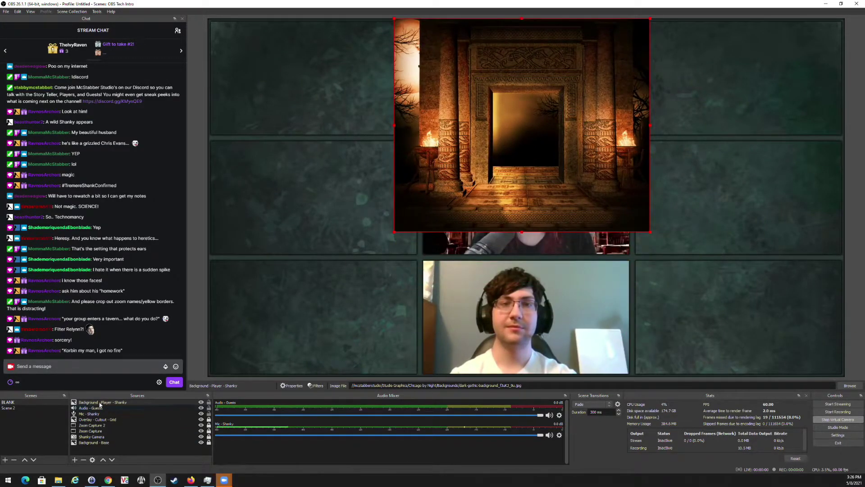
mouse_move(102, 443)
mouse_down()
mouse_move(103, 417)
mouse_move(103, 437)
mouse_up()
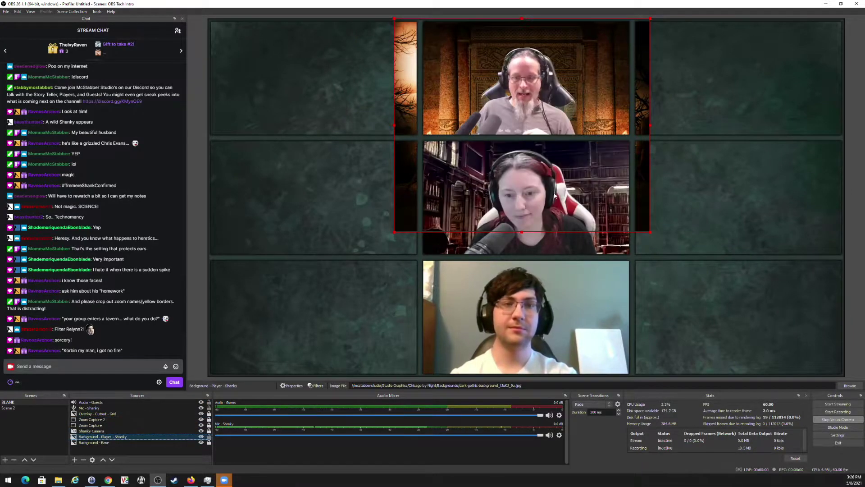
drag(533, 203, 538, 161)
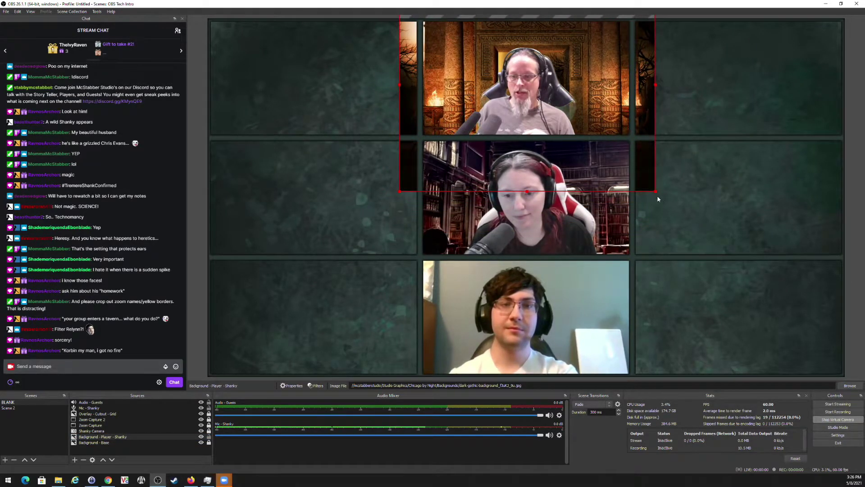
drag(655, 192, 630, 176)
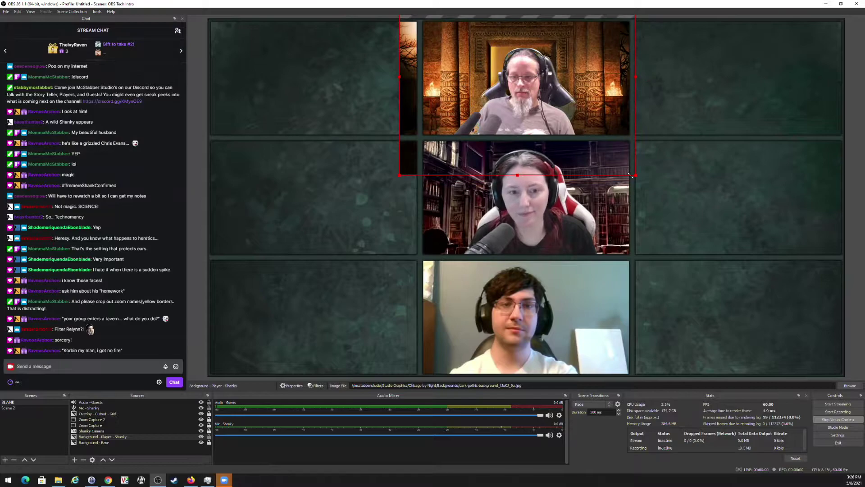
drag(515, 92, 519, 159)
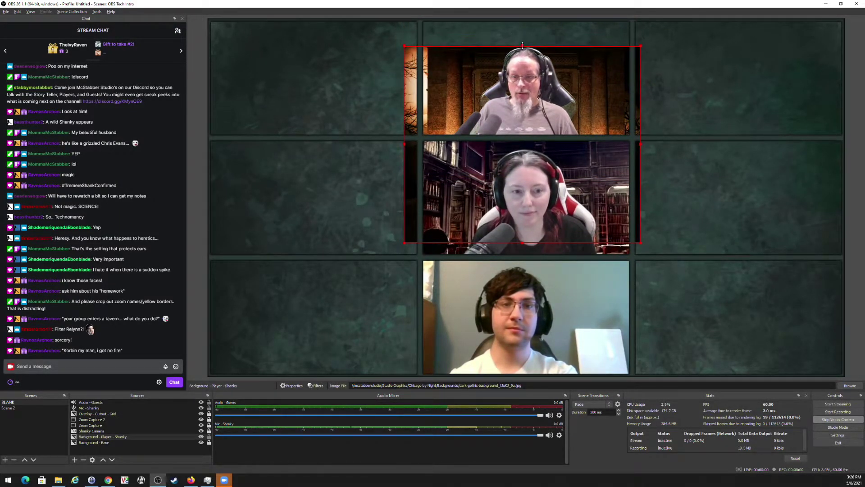
drag(522, 44, 522, 107)
drag(522, 190, 522, 100)
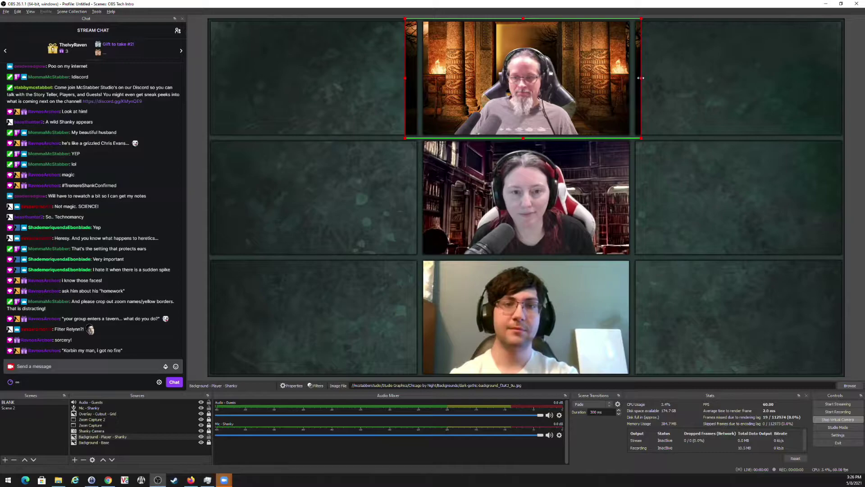
drag(638, 72, 633, 72)
drag(405, 78, 419, 81)
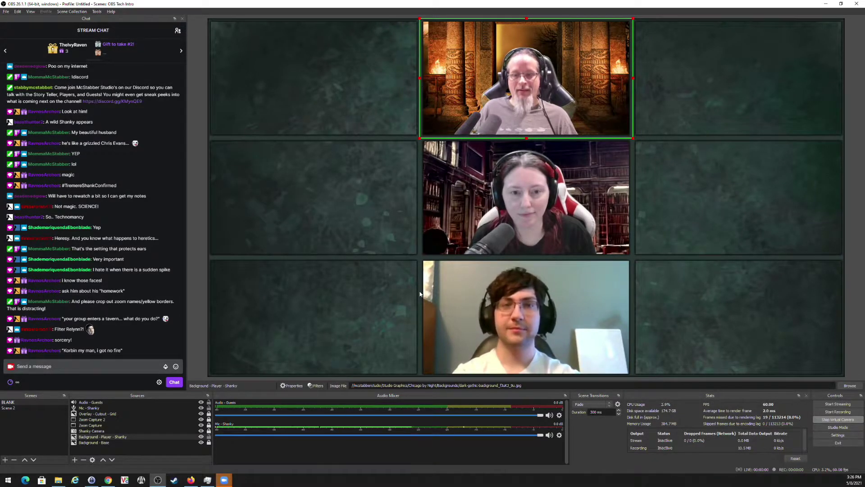
click(208, 439)
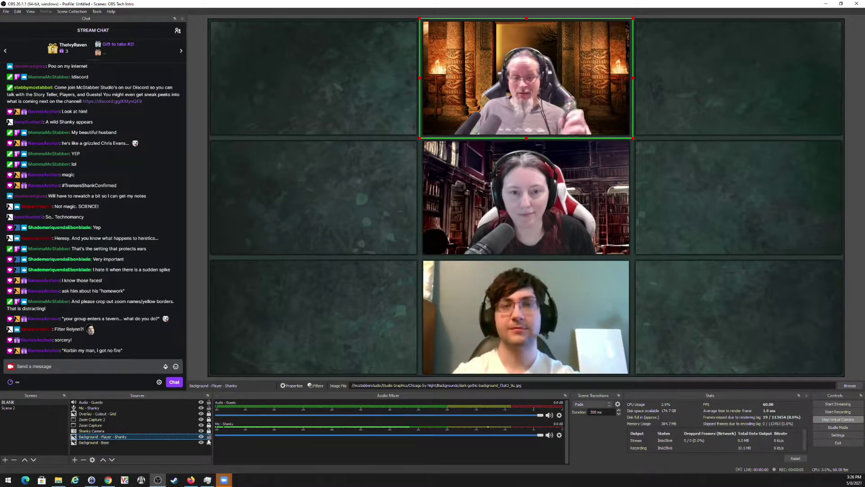
click(209, 438)
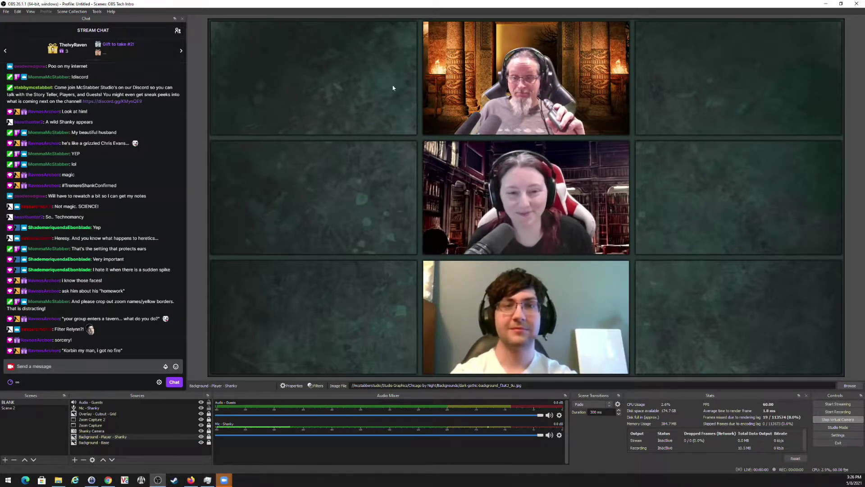
click(86, 420)
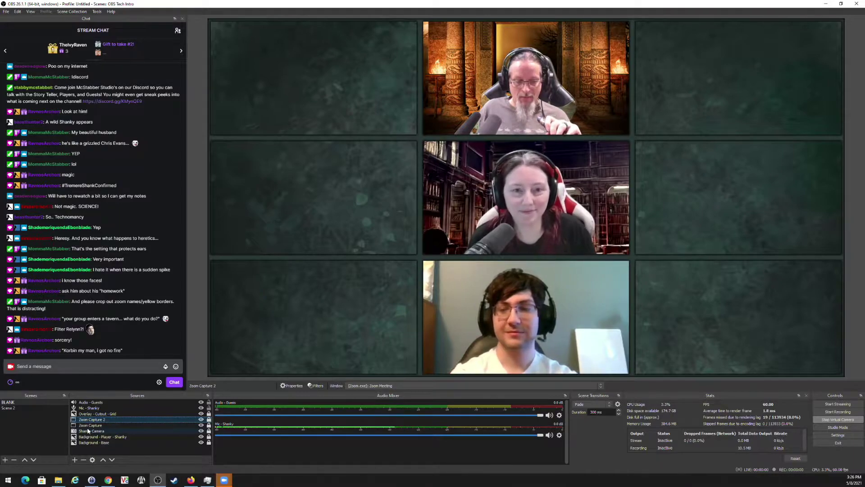
click(103, 426)
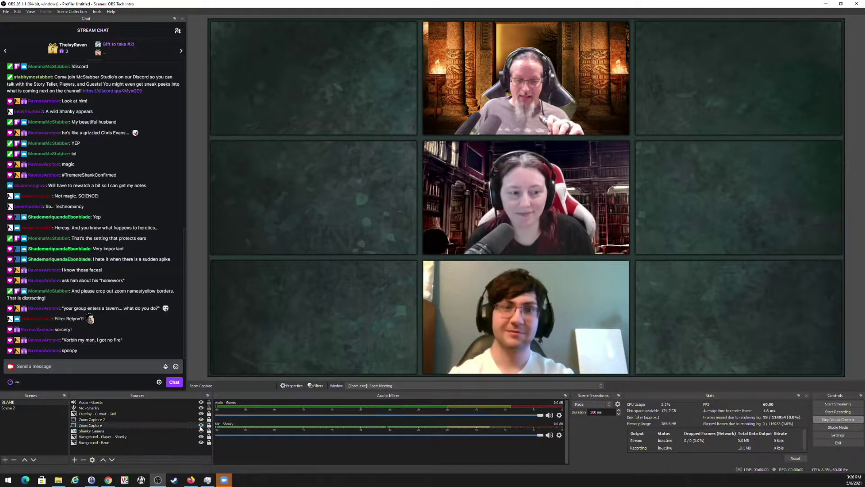
click(201, 426)
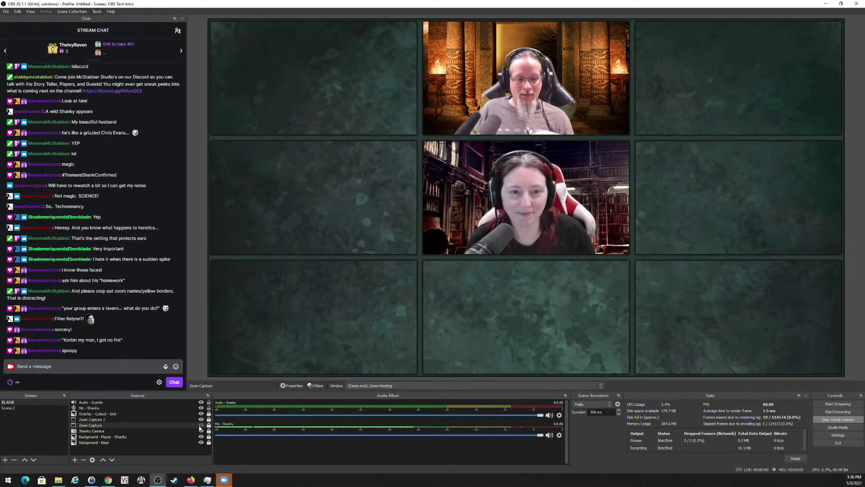
click(201, 425)
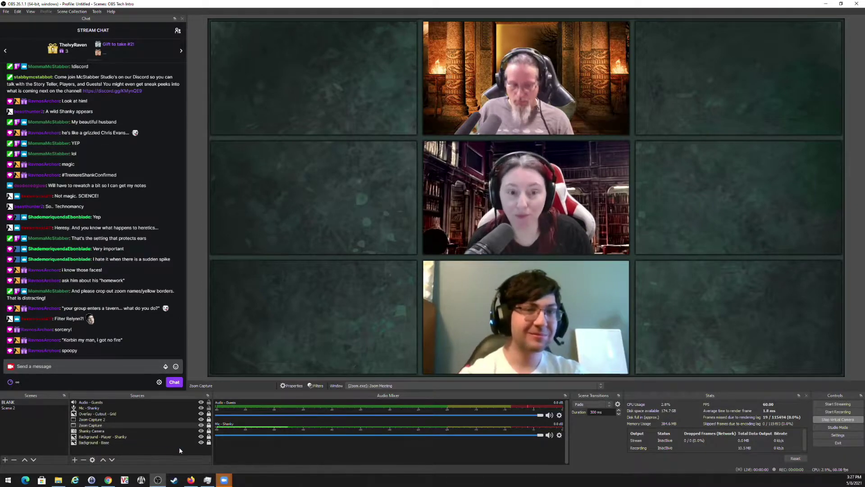
Add a Text (GDI+) name source in French Script MT showing the guest's full name.
click(75, 460)
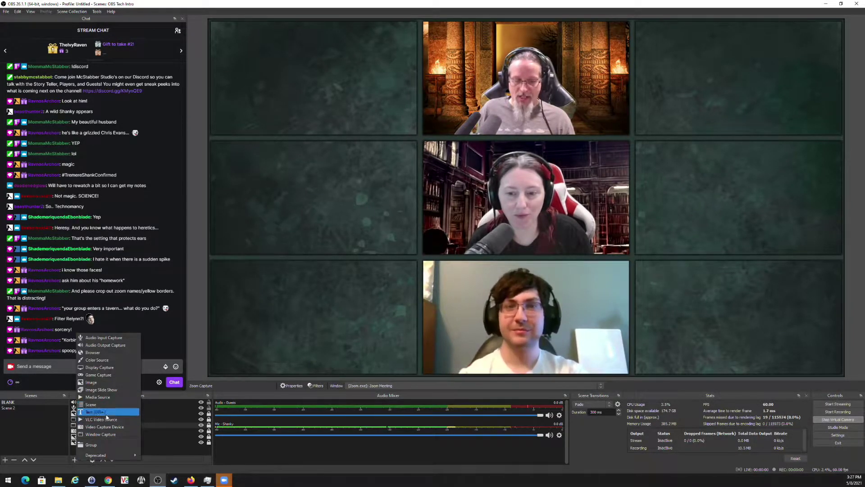
click(100, 412)
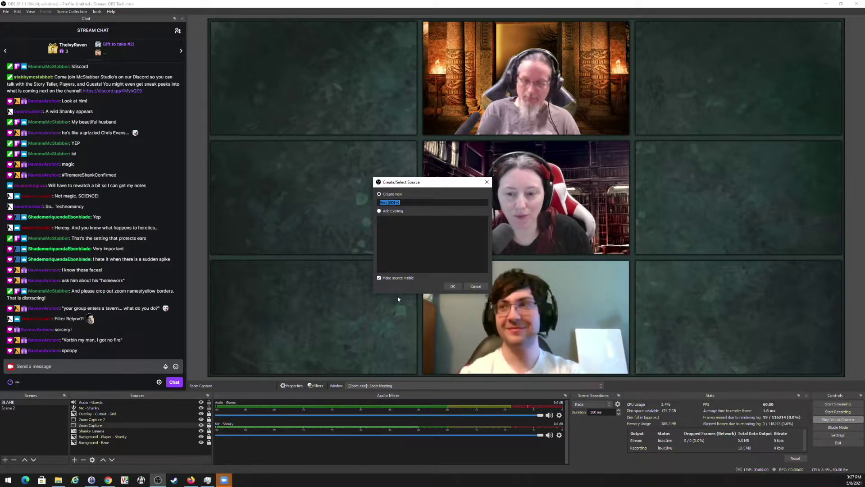
text(Na)
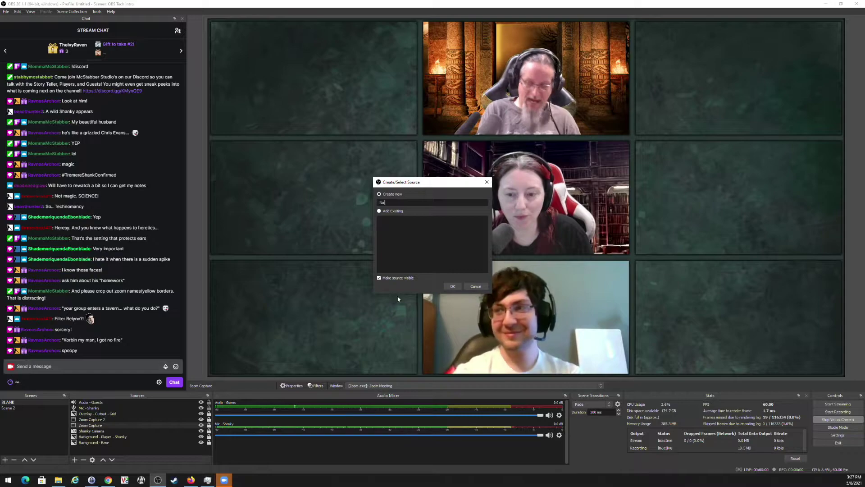
text(me - Lamar)
key(Return)
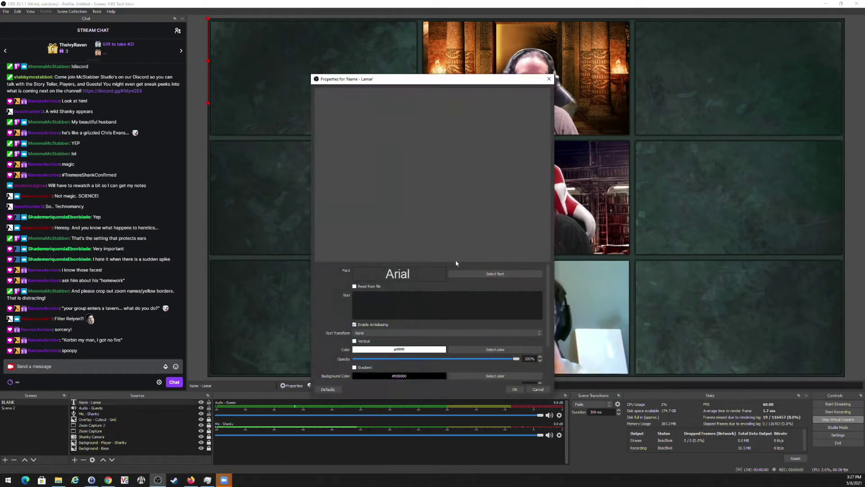
click(490, 276)
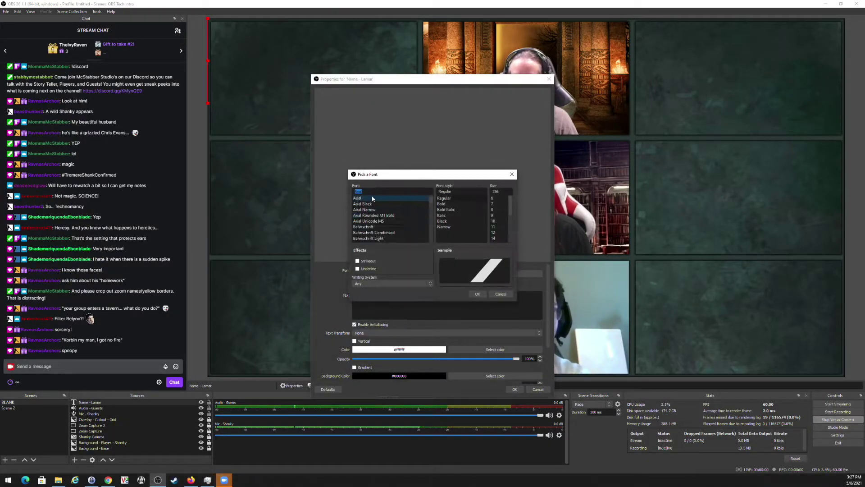
scroll(391, 210, down, 20)
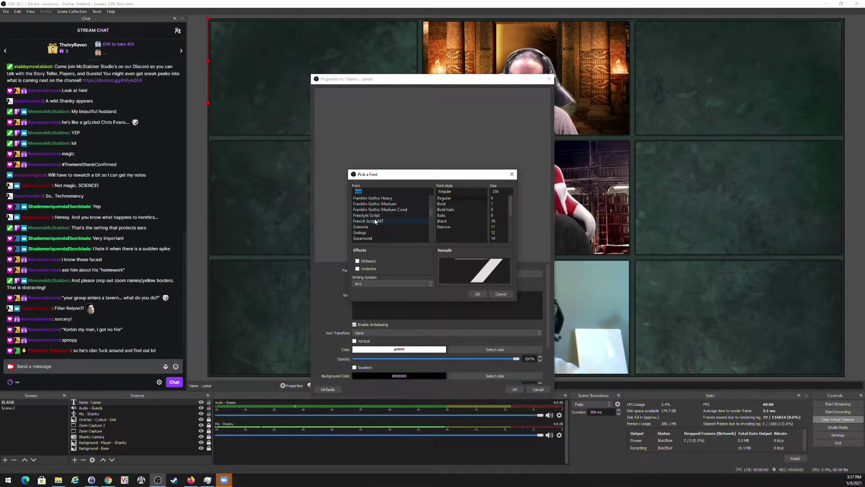
click(392, 220)
click(496, 229)
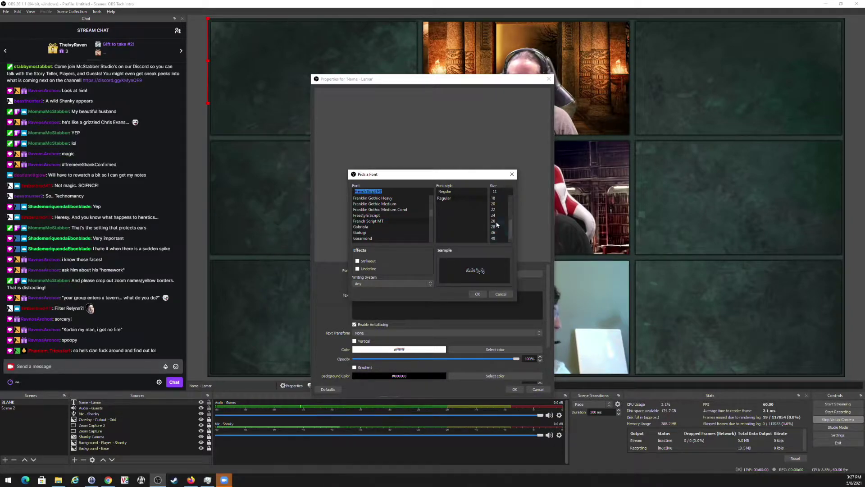
click(495, 210)
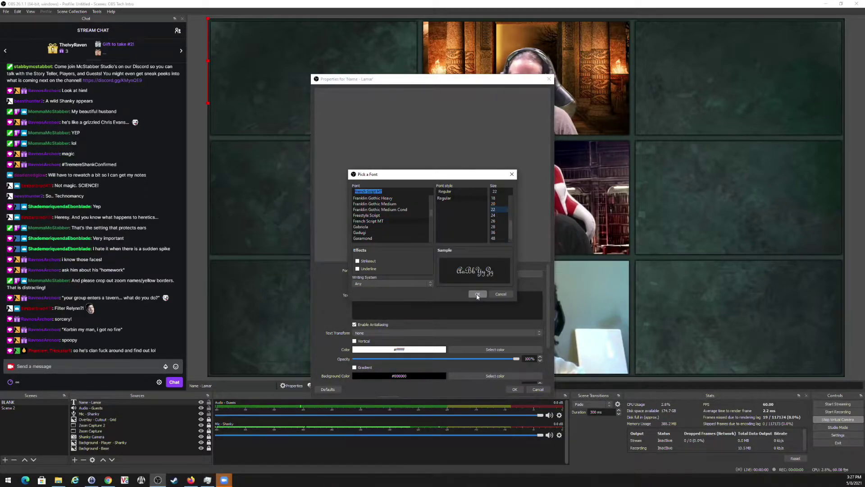
click(478, 294)
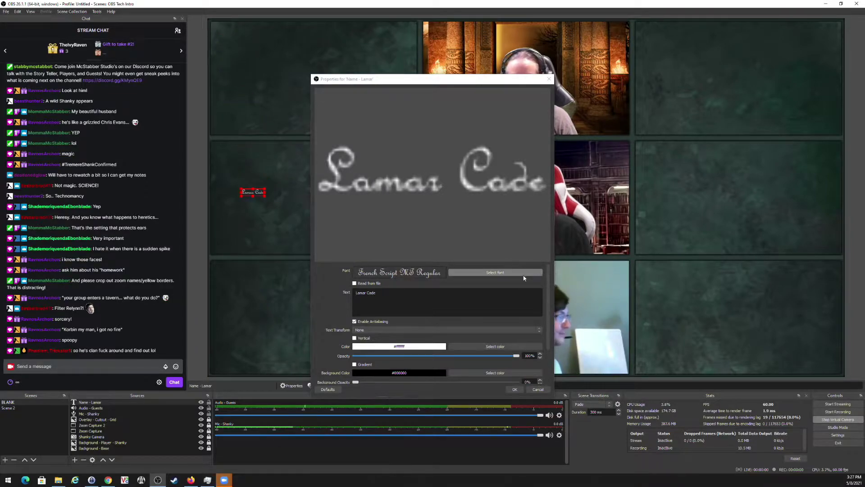
Try caption font sizes 48 and 72, then pick size 26.
click(460, 273)
scroll(502, 229, down, 1)
click(494, 233)
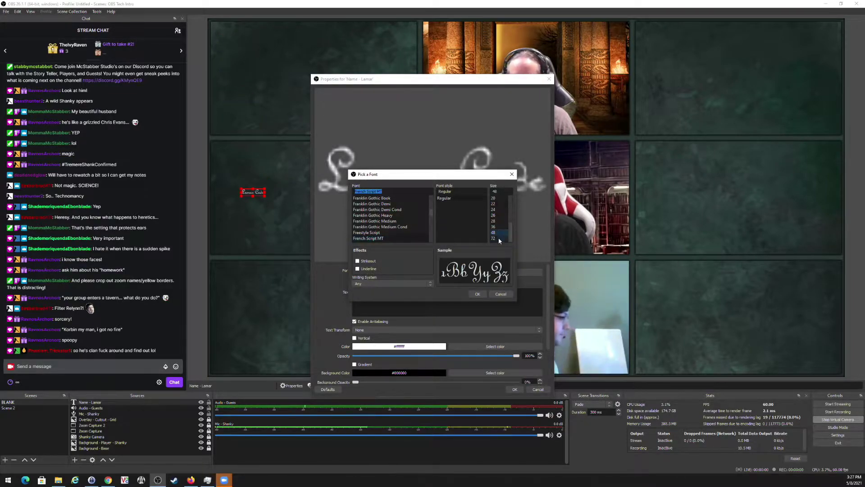
click(478, 294)
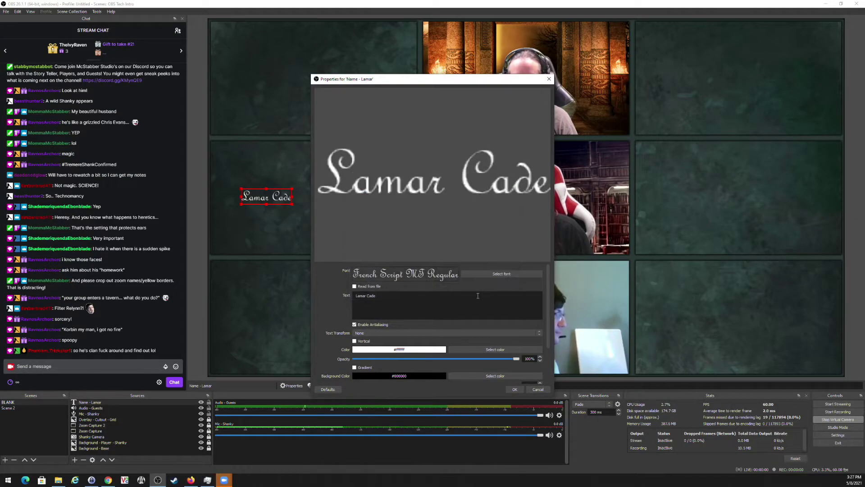
click(511, 273)
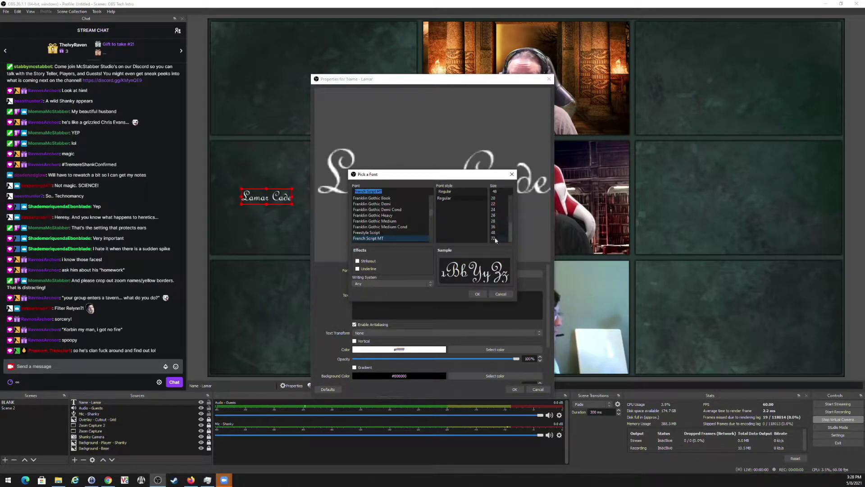
click(494, 238)
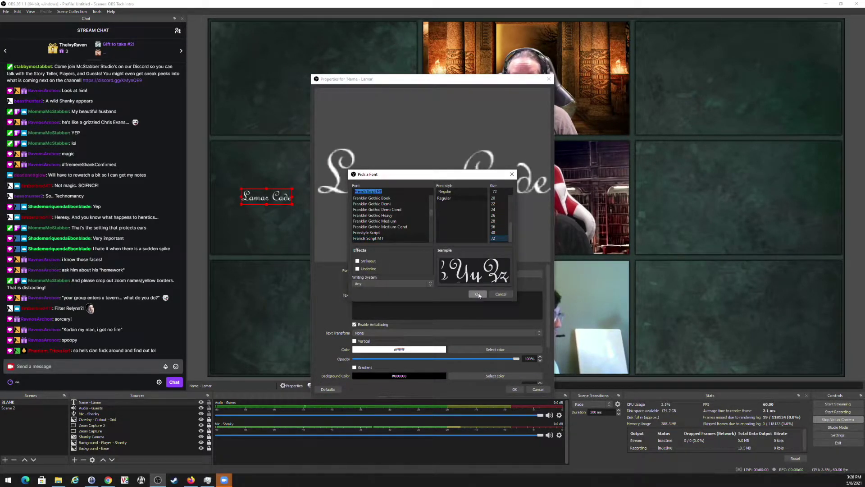
click(478, 295)
click(516, 274)
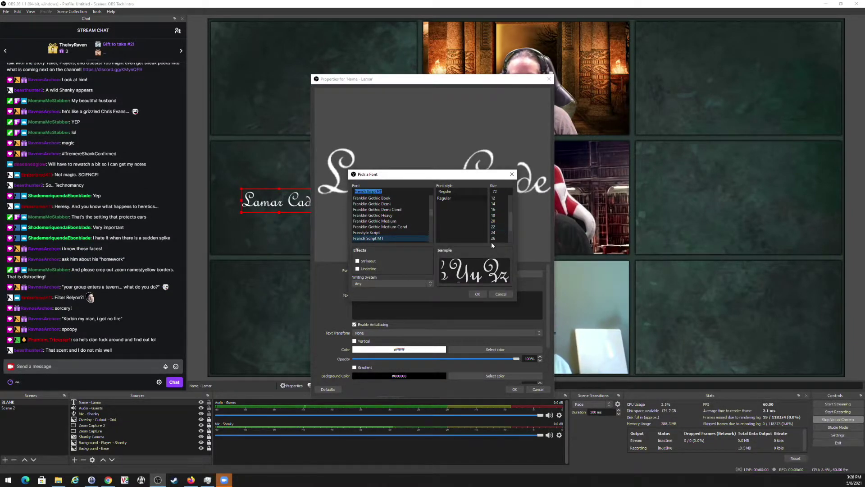
click(494, 239)
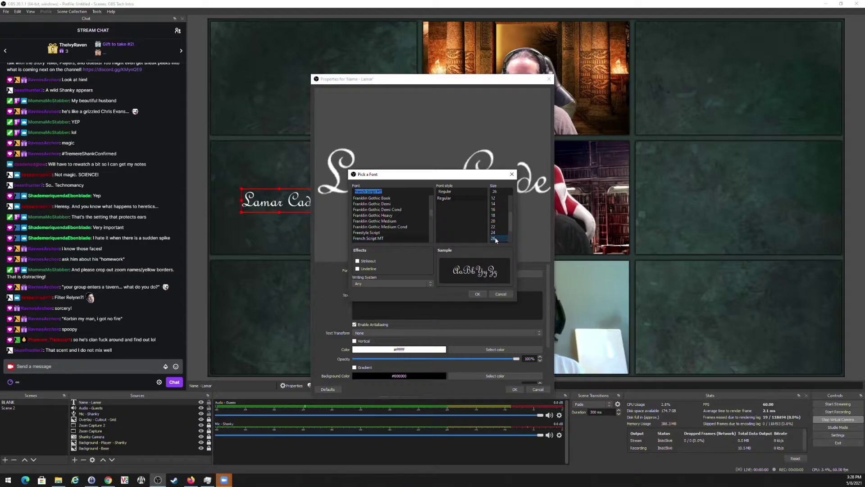
Apply size 26 and test resizing the name caption on the canvas.
click(482, 295)
drag(433, 96, 666, 102)
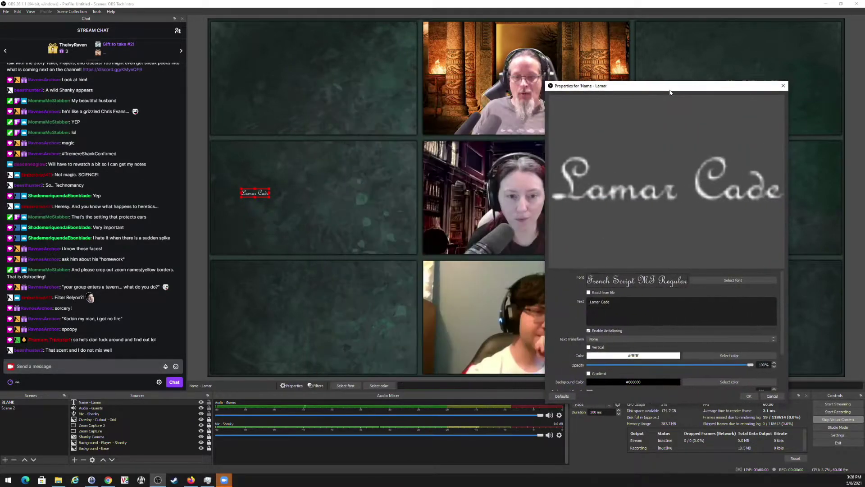
drag(270, 197, 350, 256)
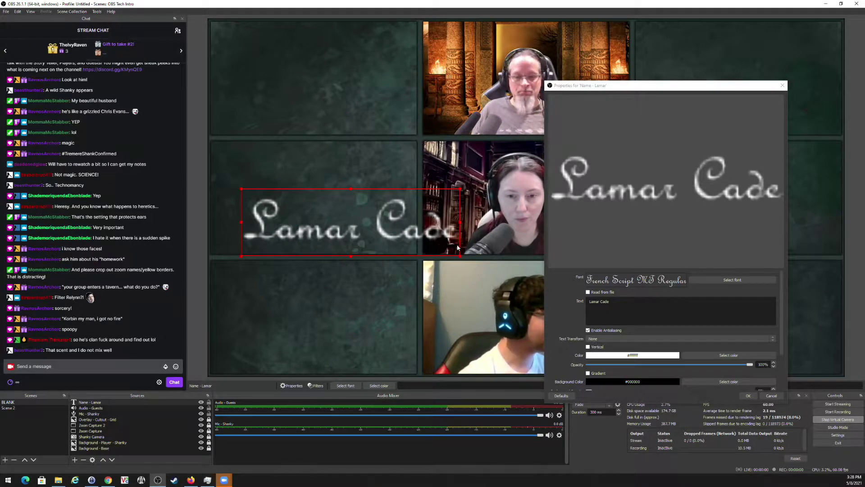
drag(460, 257, 277, 200)
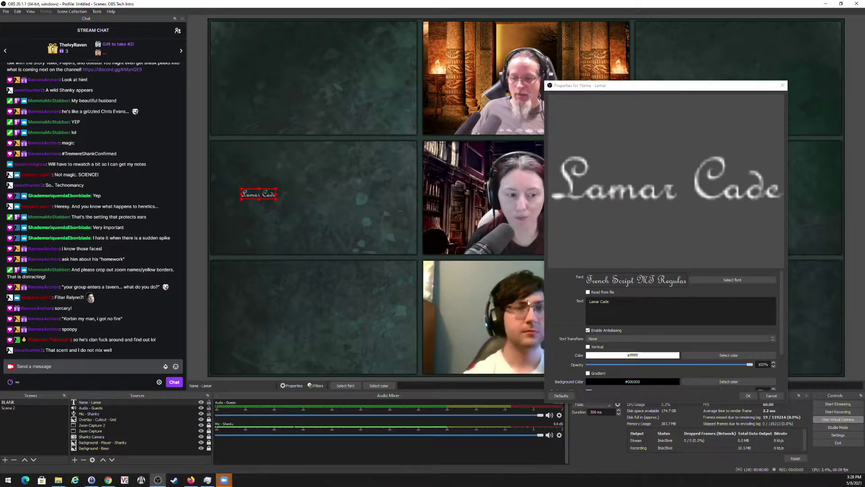
Reset the caption's transform and set its font size to 72.
right_click(260, 196)
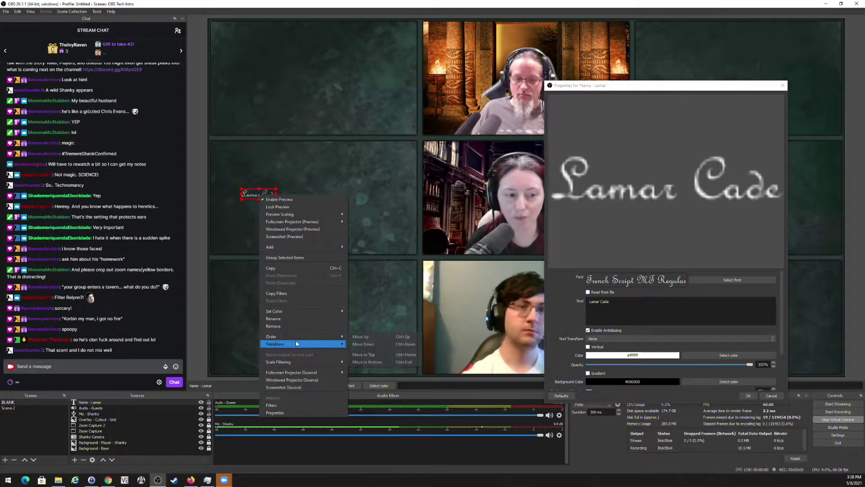
mouse_move(316, 343)
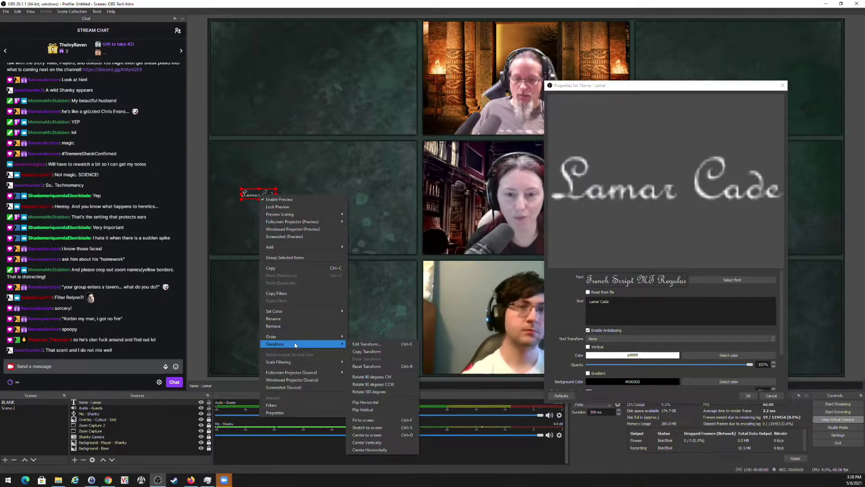
click(368, 366)
click(732, 279)
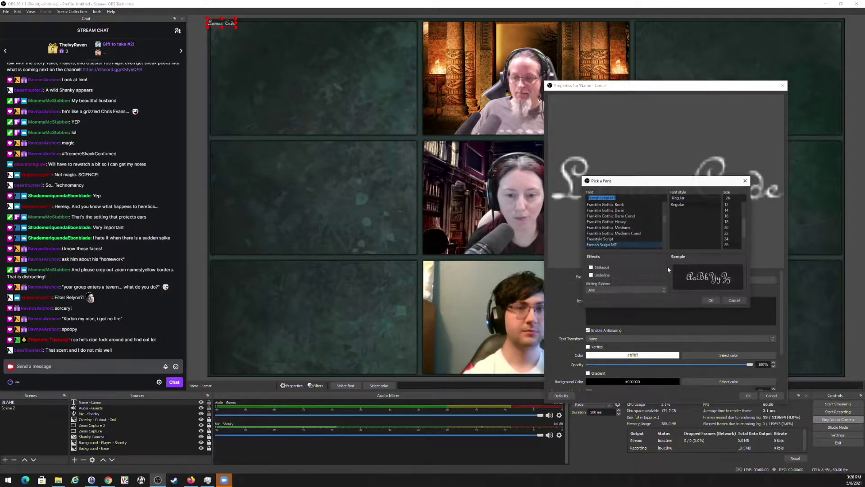
click(732, 244)
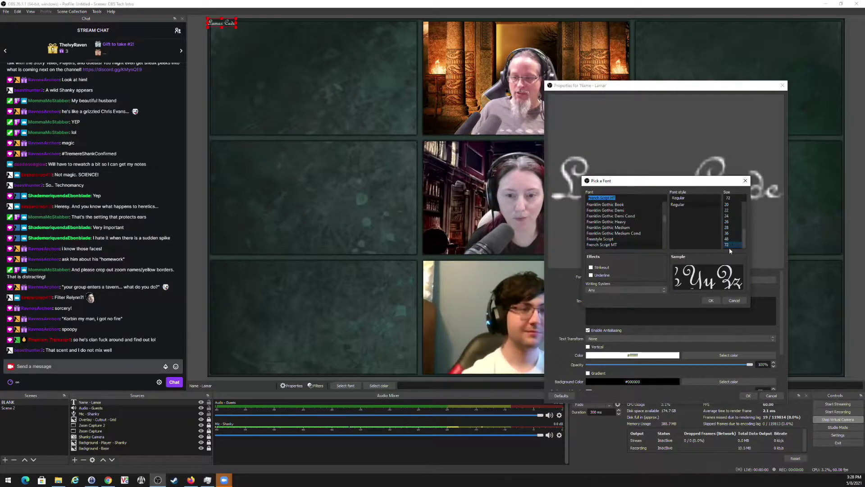
click(711, 301)
Place the caption at the bottom of the lower guest's webcam cell.
drag(243, 33, 496, 357)
drag(636, 89, 296, 33)
drag(511, 356, 533, 359)
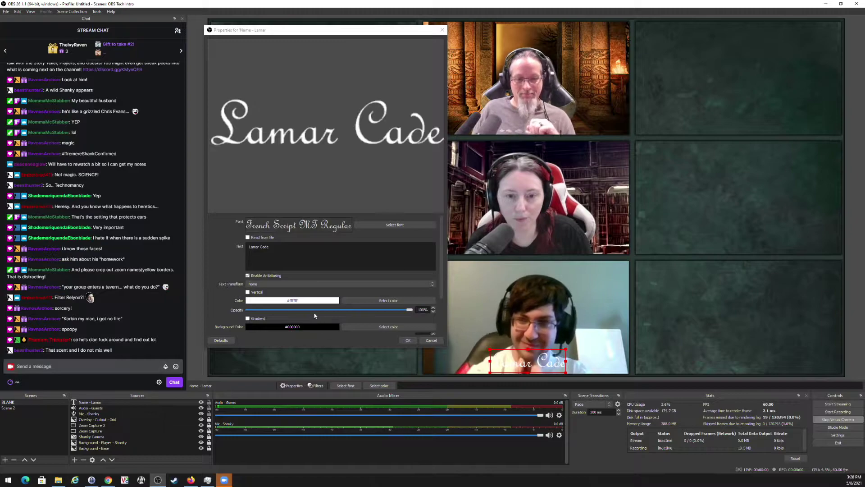
Set the name caption's outline colour to black.
scroll(292, 312, down, 2)
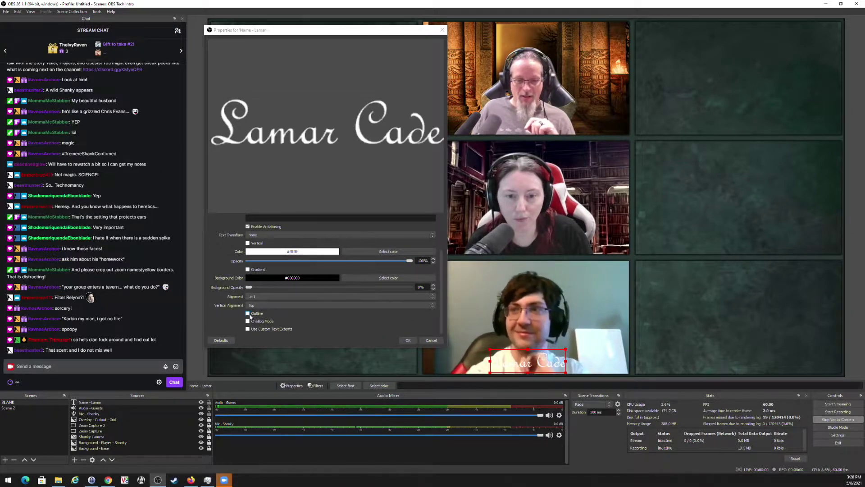
scroll(284, 303, down, 2)
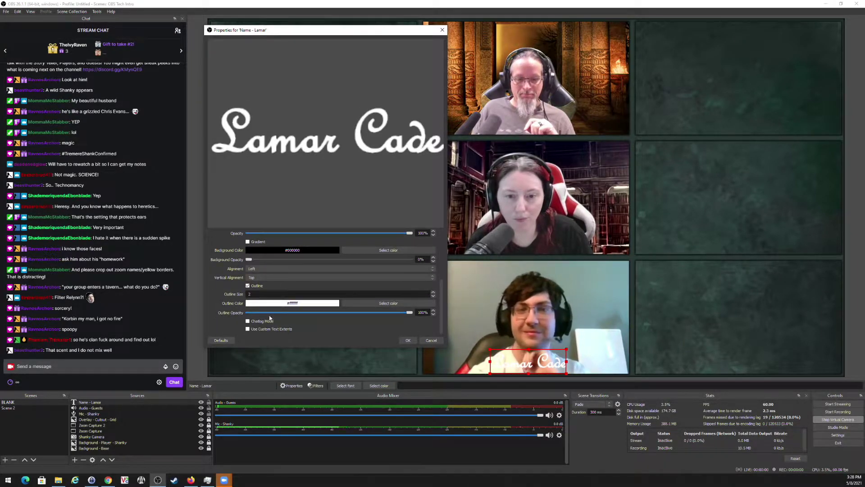
click(384, 303)
click(246, 140)
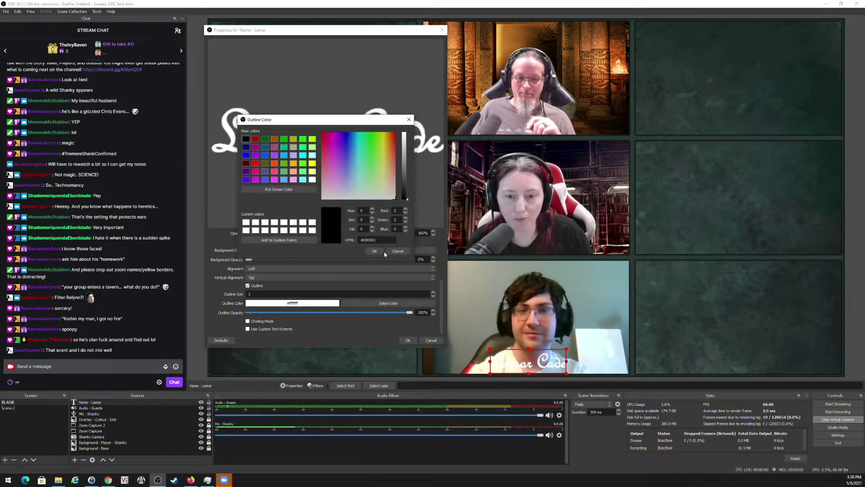
click(375, 251)
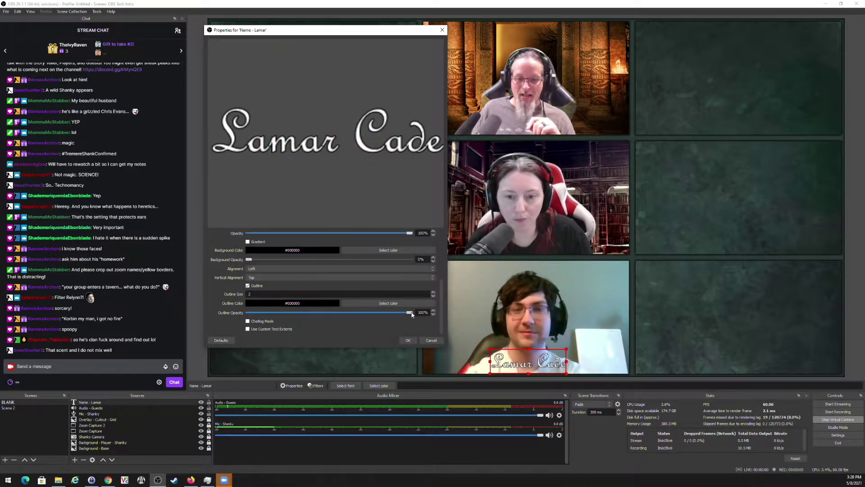
Increase the outline size, apply the caption properties and deselect it.
click(432, 292)
click(432, 292)
click(432, 292)
click(432, 292)
click(433, 292)
click(432, 293)
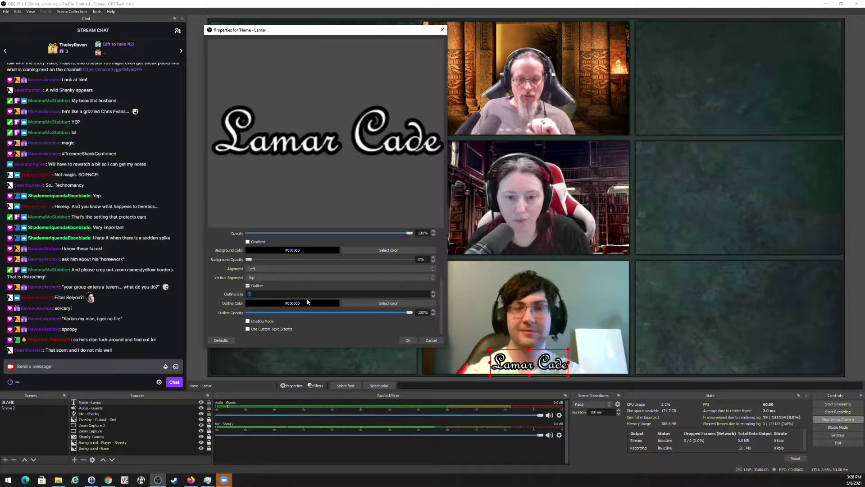
click(407, 340)
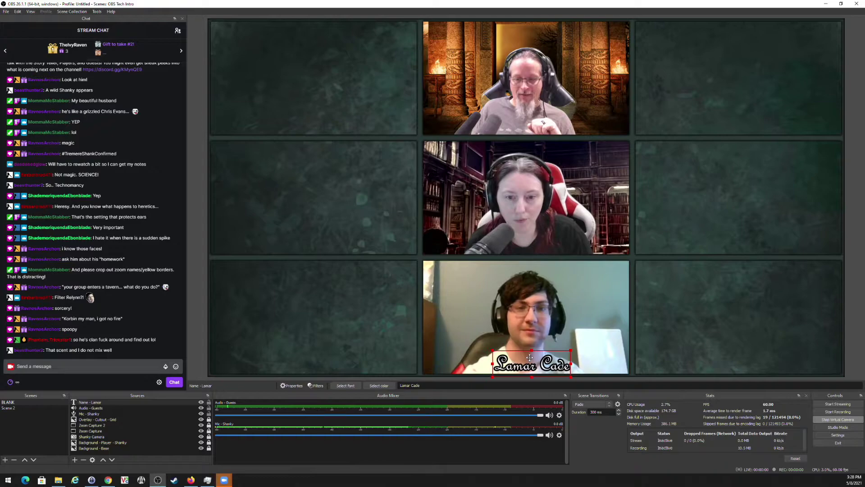
click(676, 328)
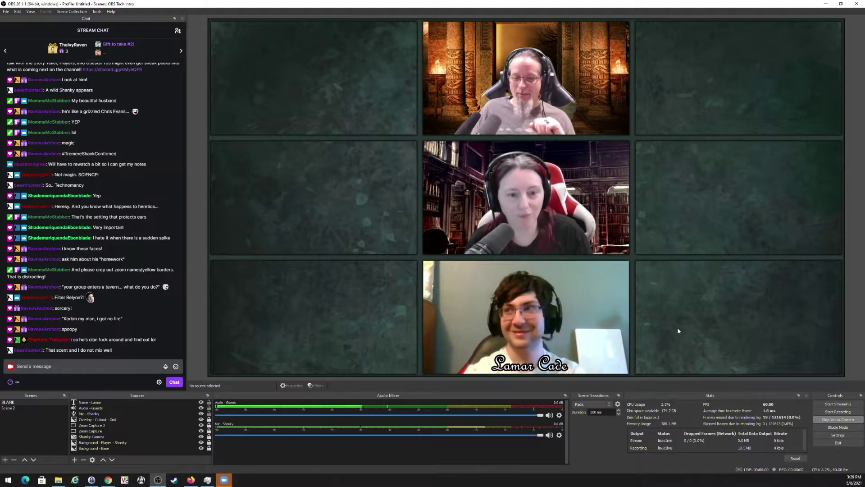
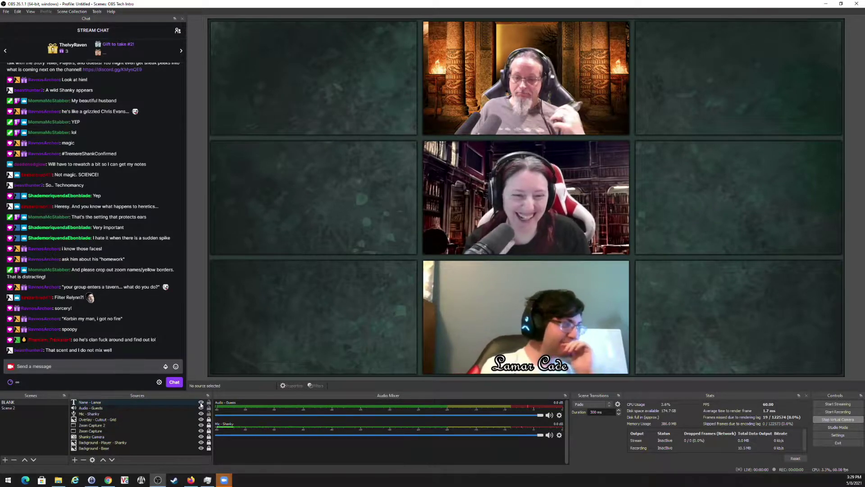
Copy the lower guest's name caption source and paste a duplicate of it into the scene.
click(104, 402)
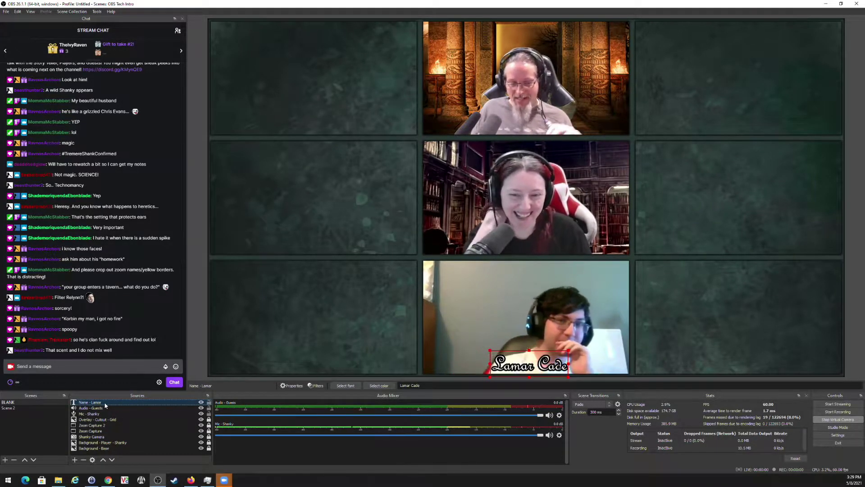
right_click(104, 403)
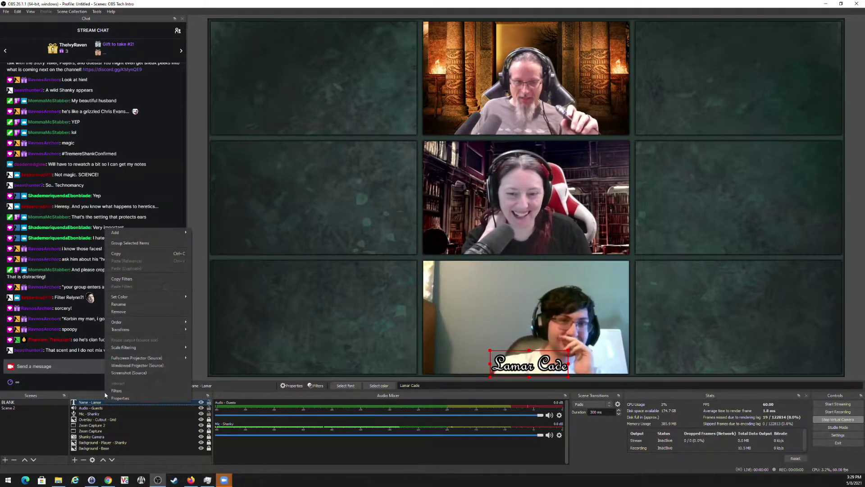
click(120, 256)
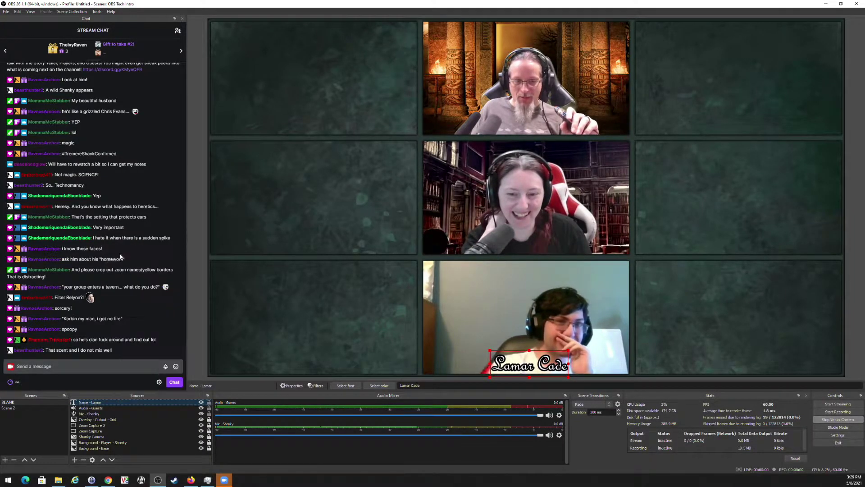
right_click(99, 405)
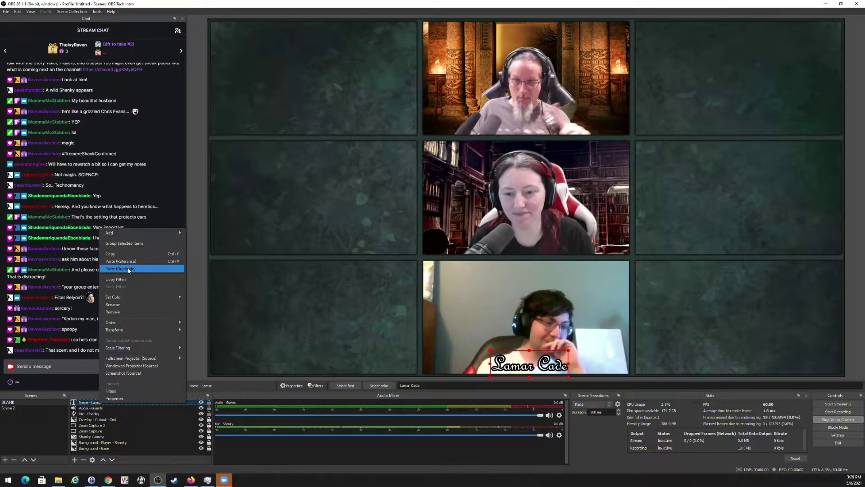
click(128, 270)
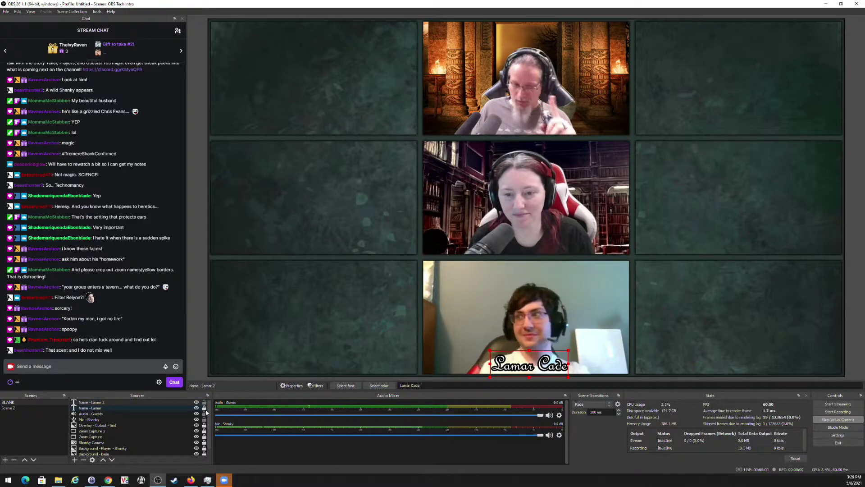
Move the duplicate caption under the middle webcam, retype it with the second guest's full name, and lock it.
drag(521, 360, 521, 246)
drag(423, 386, 351, 374)
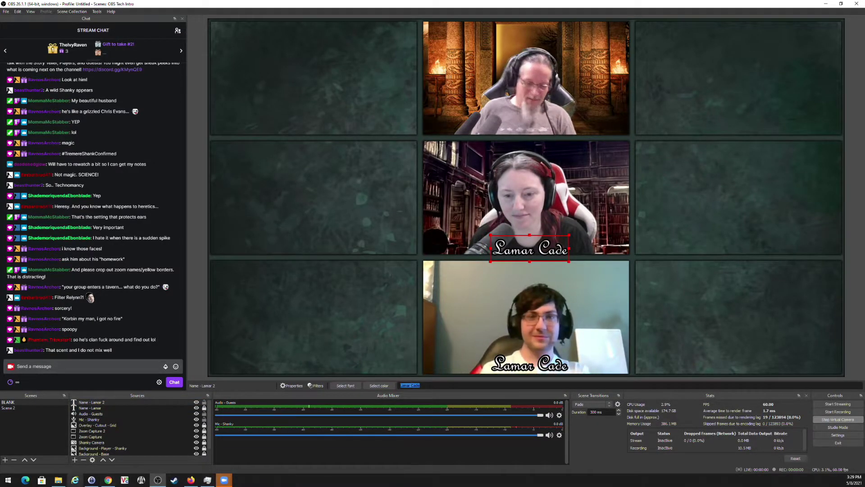
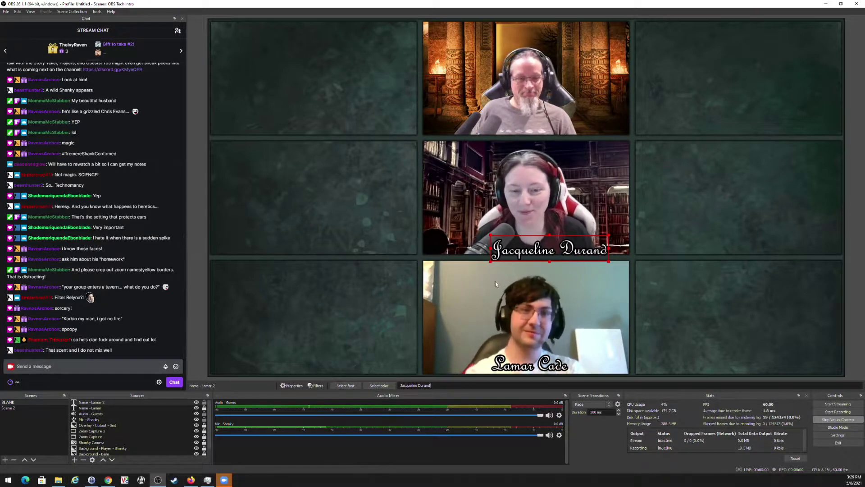
drag(537, 245, 519, 244)
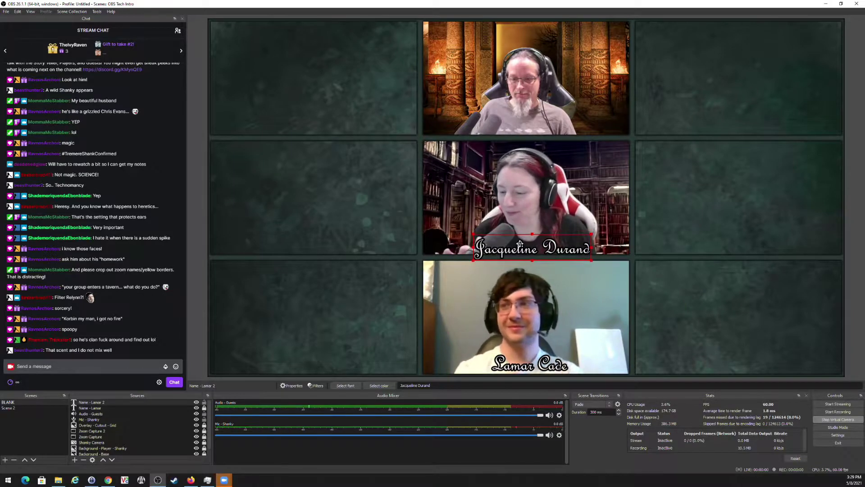
click(329, 361)
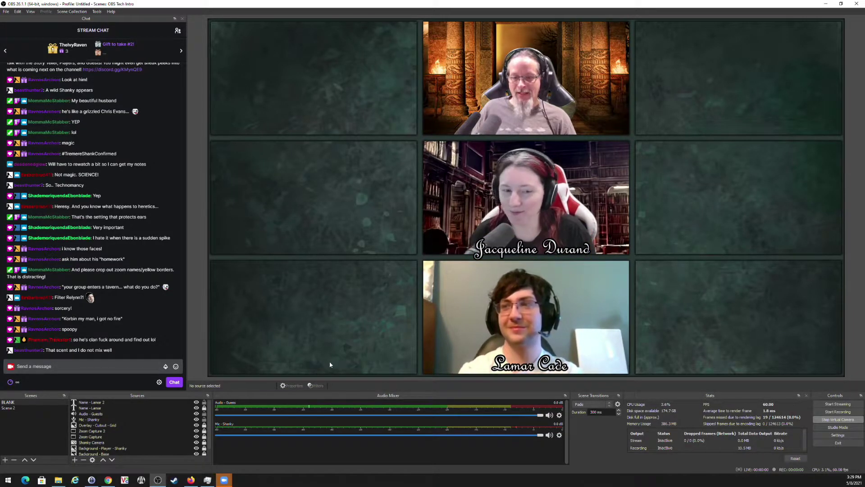
click(201, 402)
click(204, 403)
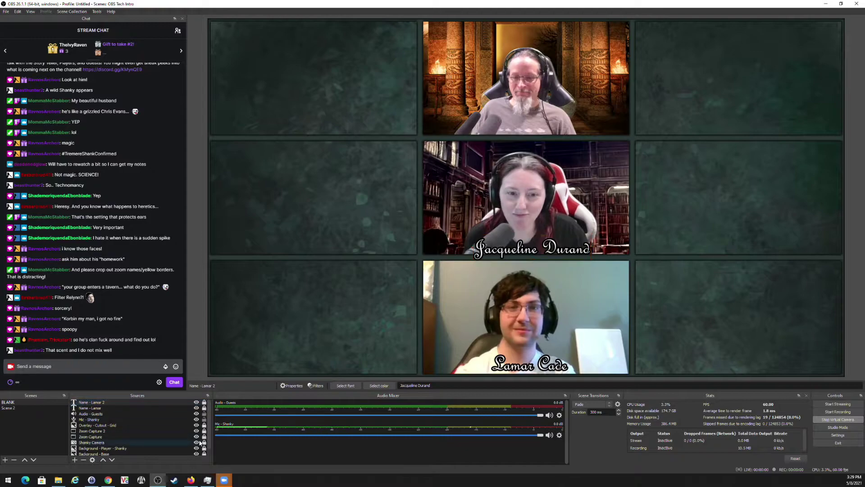
Paste another duplicate of the name caption and change its text to Storyteller.
right_click(107, 402)
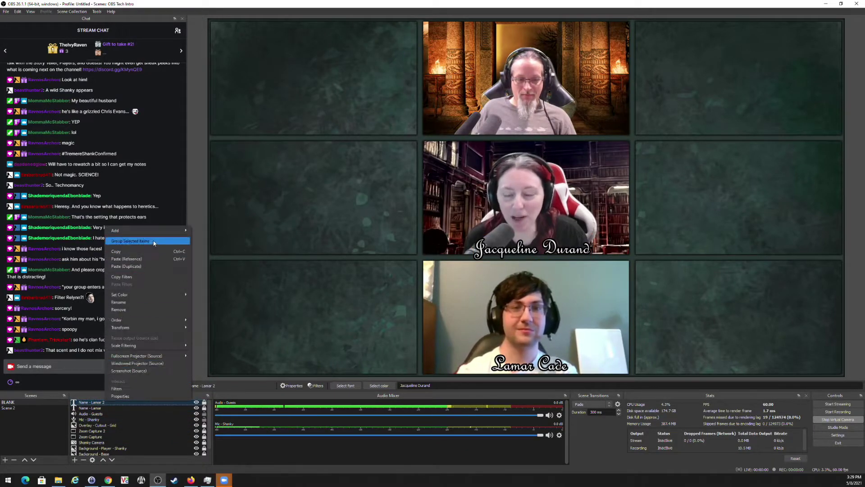
click(145, 266)
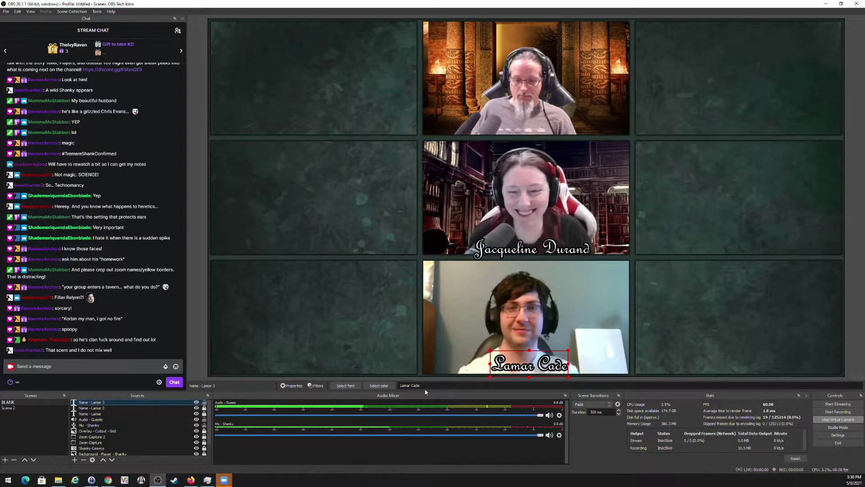
text(Storyteller)
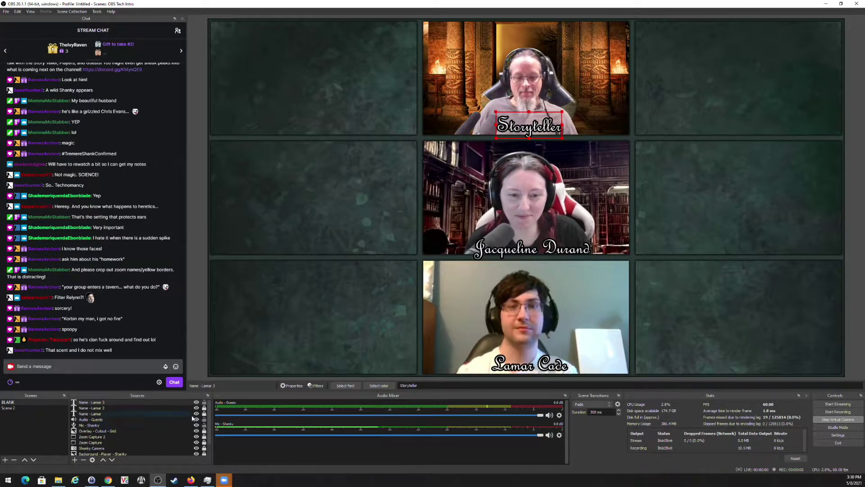
Begin renaming the middle guest's caption source to her short caption name.
click(102, 409)
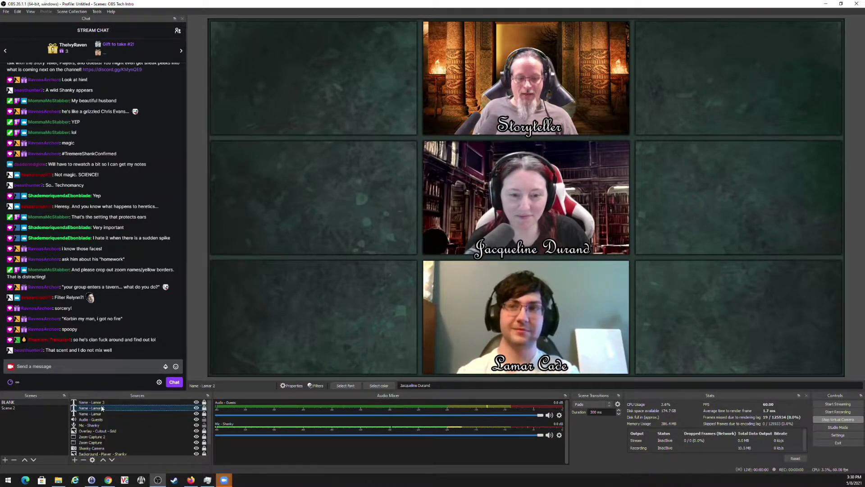
right_click(102, 408)
click(121, 308)
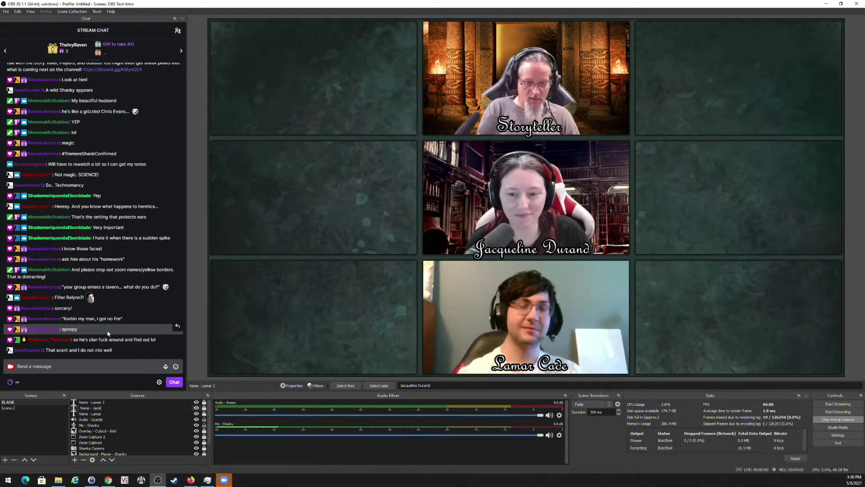
Rename the third name source to 'Name - Storyteller' and show the middle guest's caption again.
right_click(96, 403)
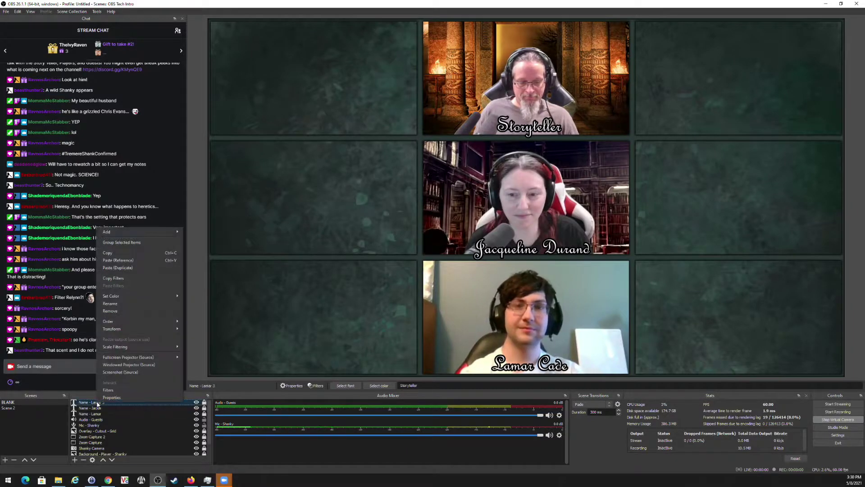
click(130, 303)
click(122, 405)
key(BackSpace)
key(BackSpace)
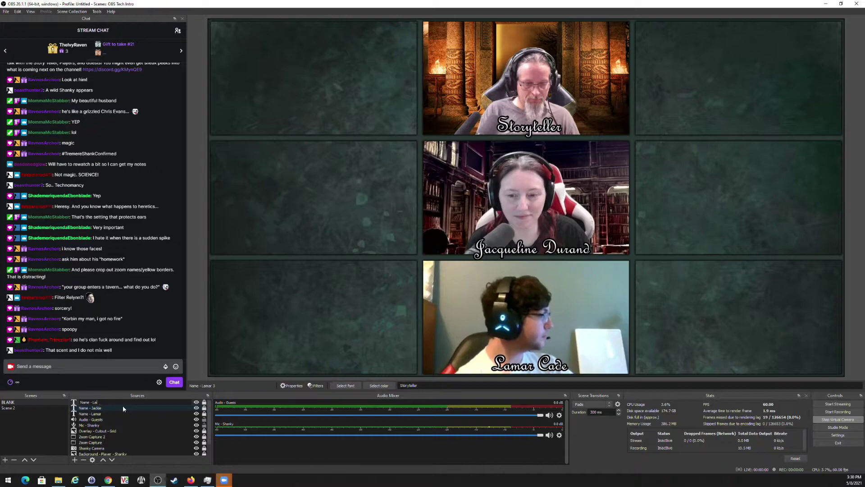
key(BackSpace)
key(BackSpace)
key(BackSpace)
key(BackSpace)
key(BackSpace)
text(Story)
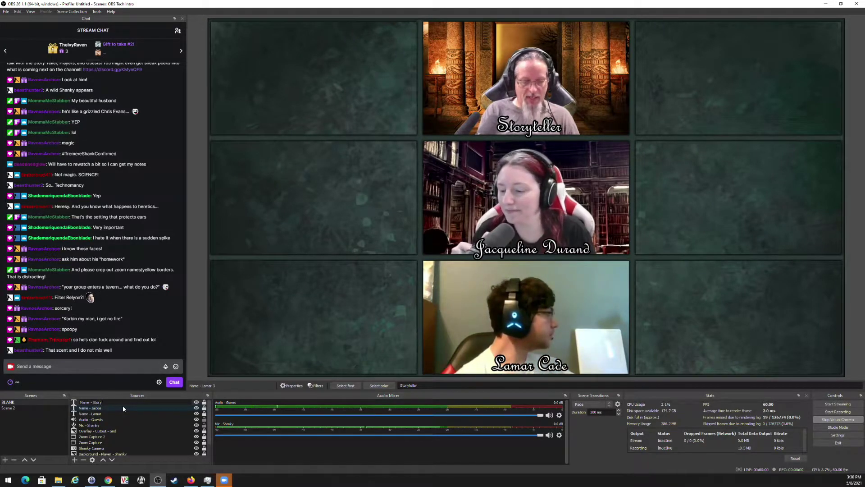
text(teller)
key(Return)
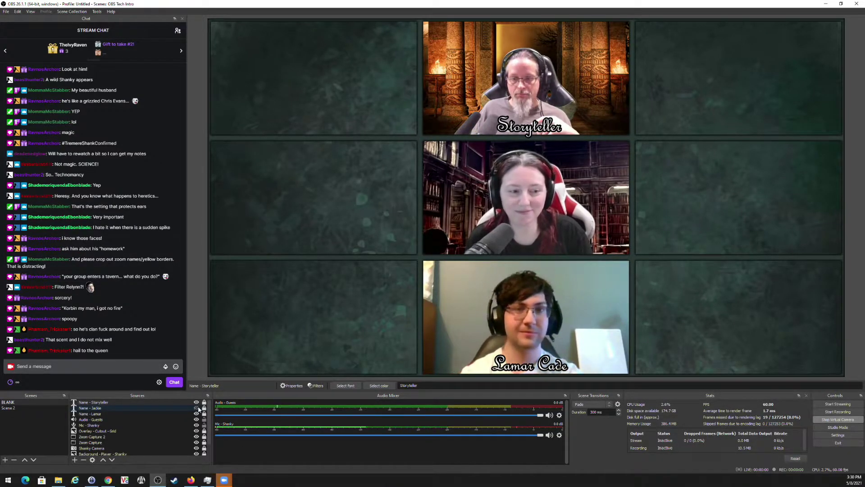
click(197, 407)
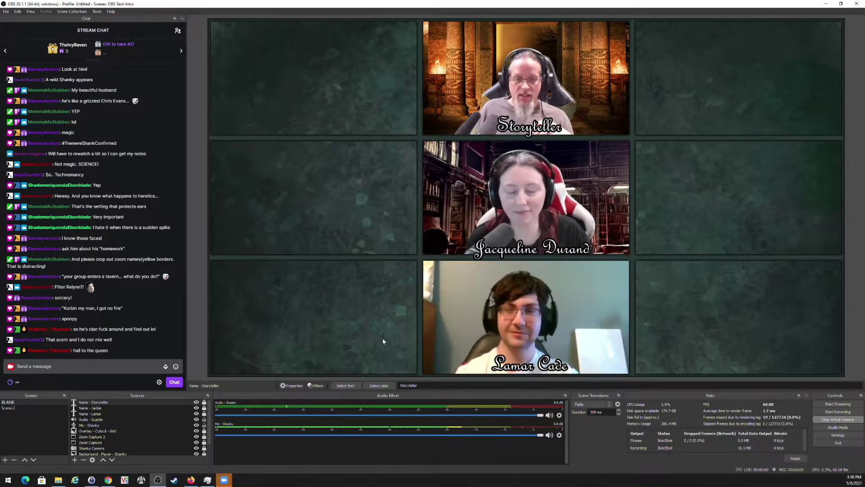
Add an image source 'Clan Symbol - Ventrue' showing Ventrue 100.png from the Clan Symbols folder.
click(74, 462)
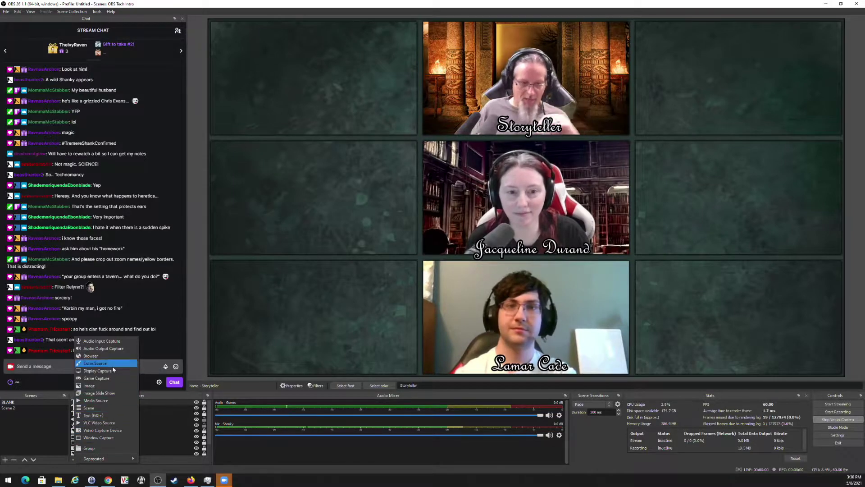
click(105, 386)
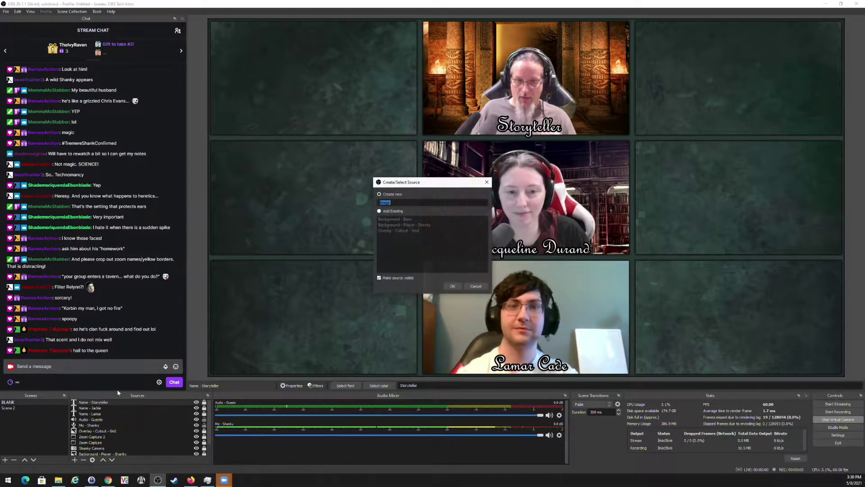
text(Clan Sy)
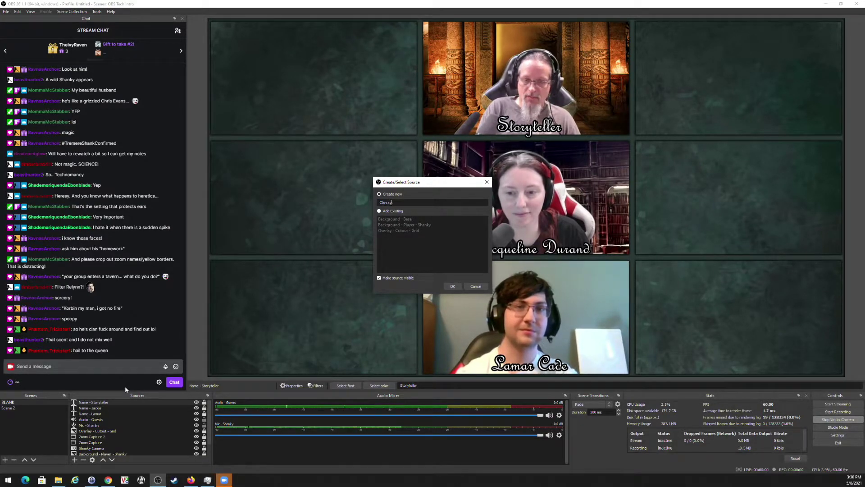
text(mbol -)
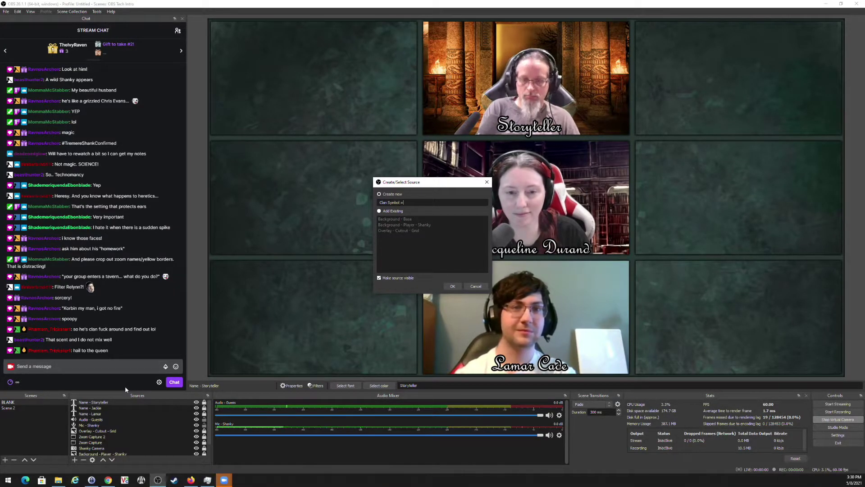
text( Ventrue)
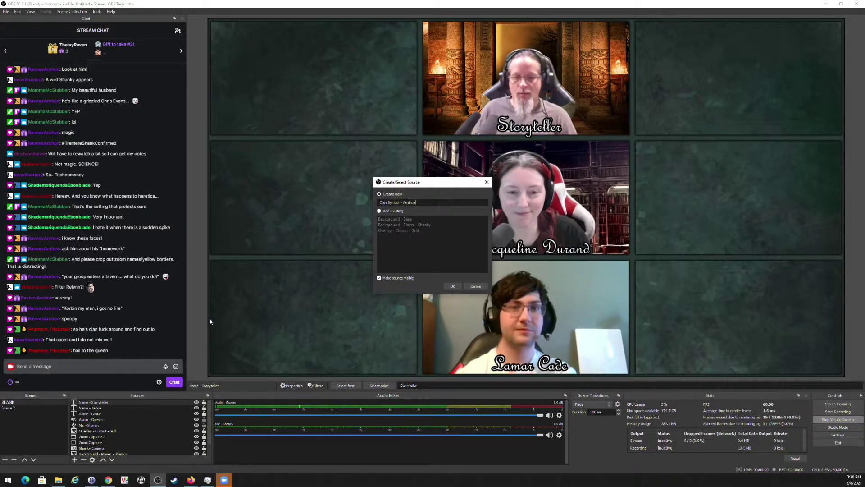
click(453, 286)
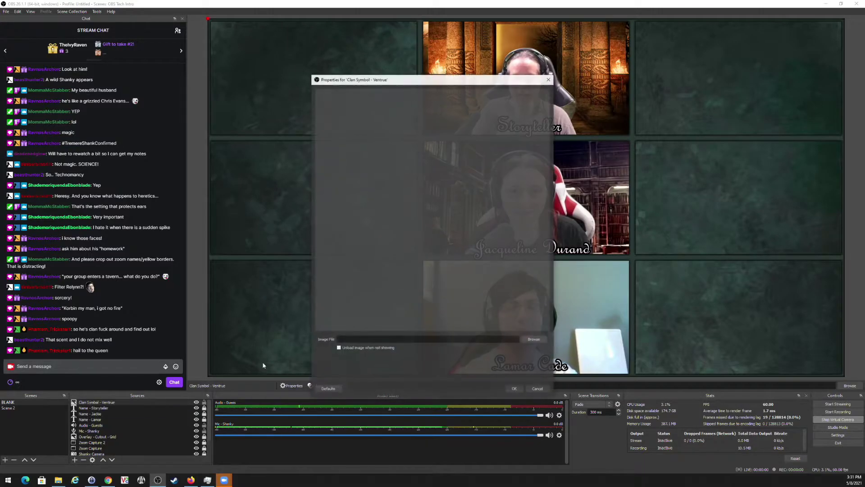
click(534, 340)
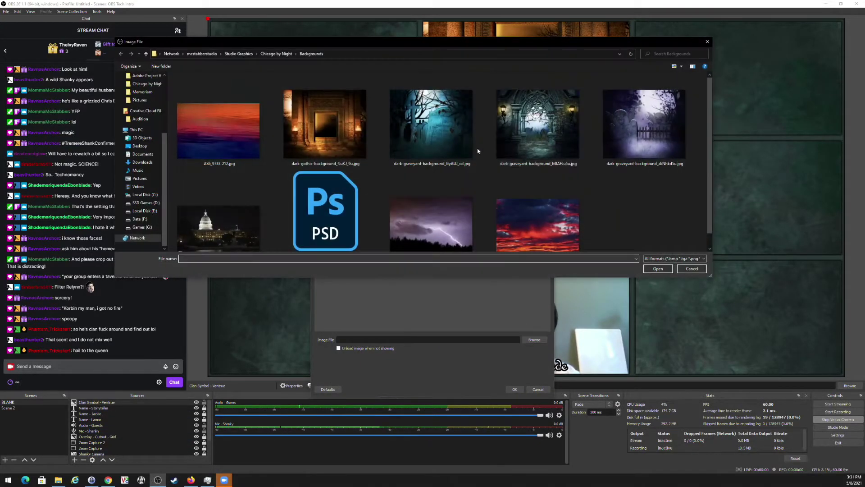
click(280, 54)
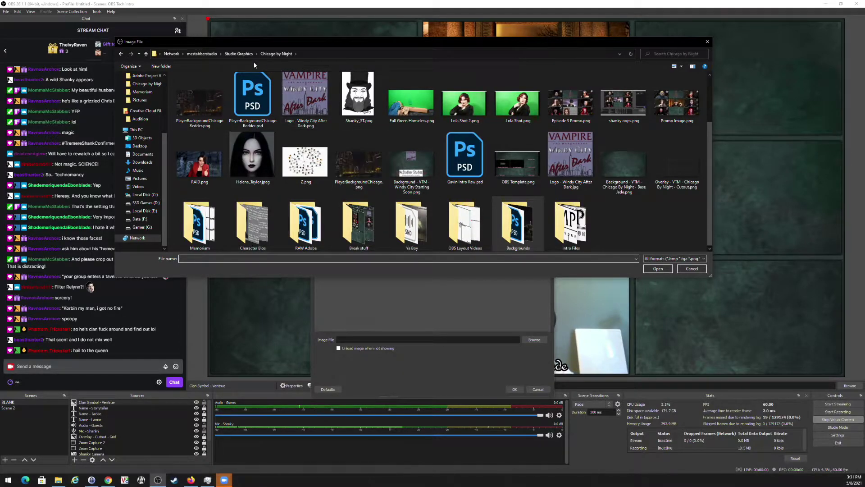
click(242, 54)
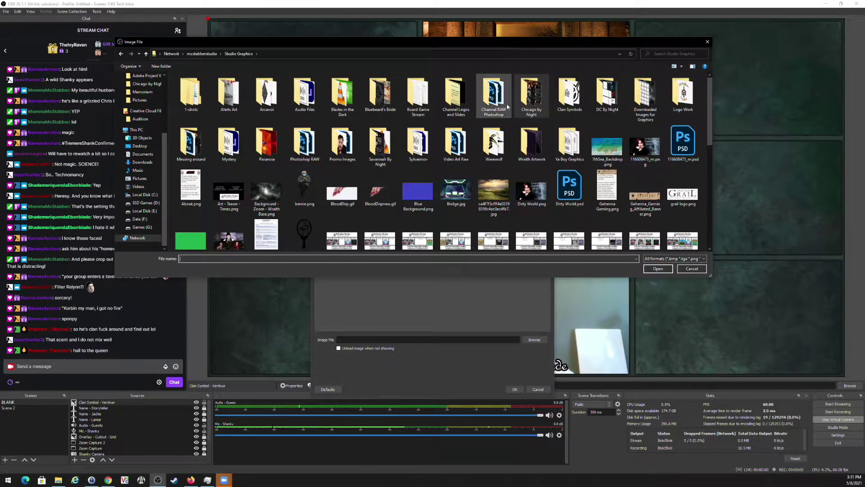
double_click(564, 95)
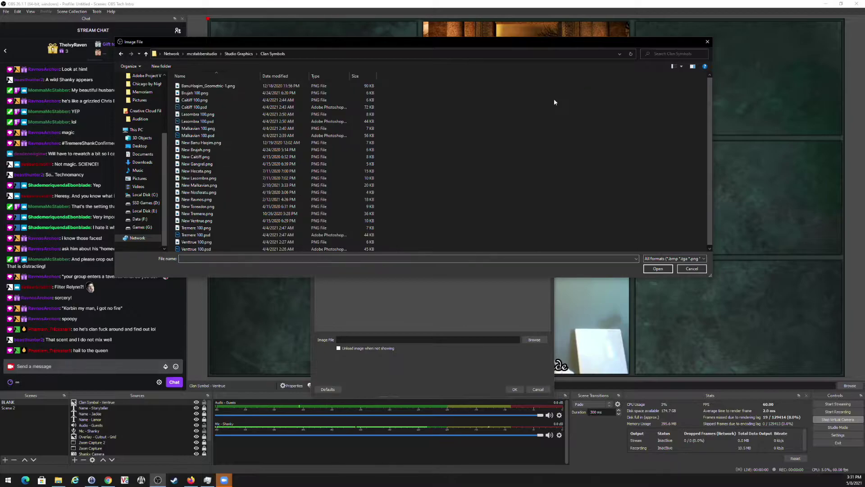
scroll(249, 172, down, 1)
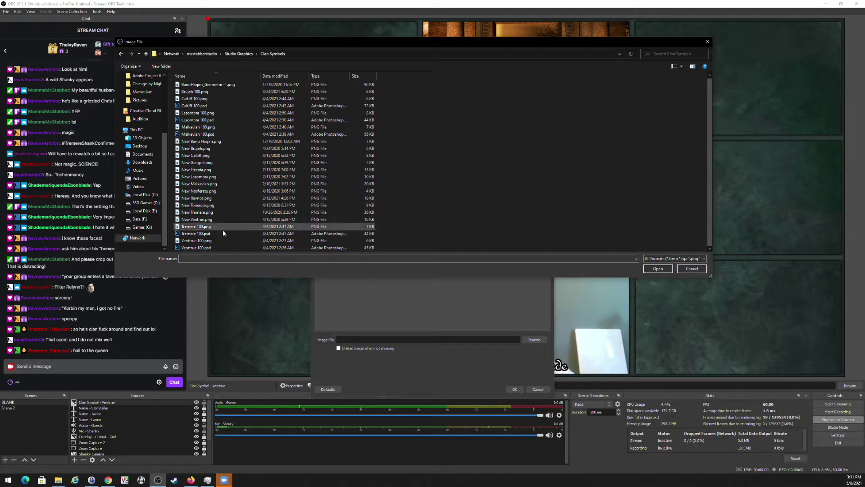
double_click(199, 242)
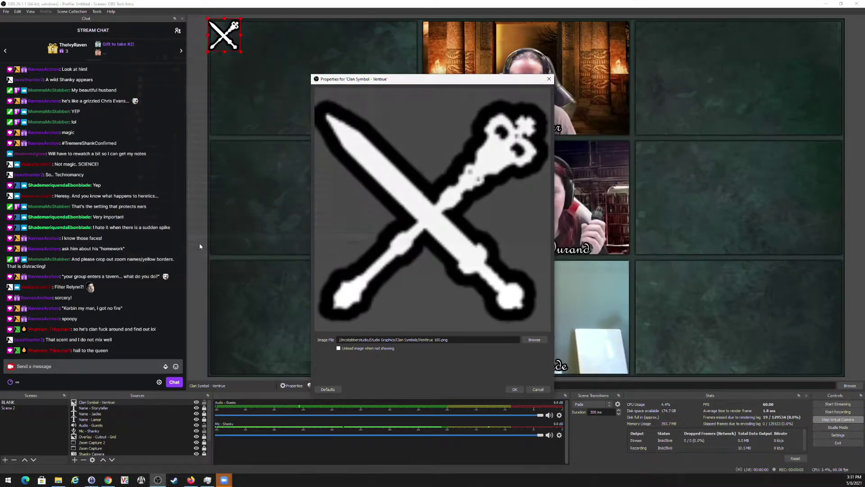
click(514, 389)
Position the Ventrue symbol at the top-right corner of the middle camera panel.
drag(225, 35, 625, 156)
click(727, 220)
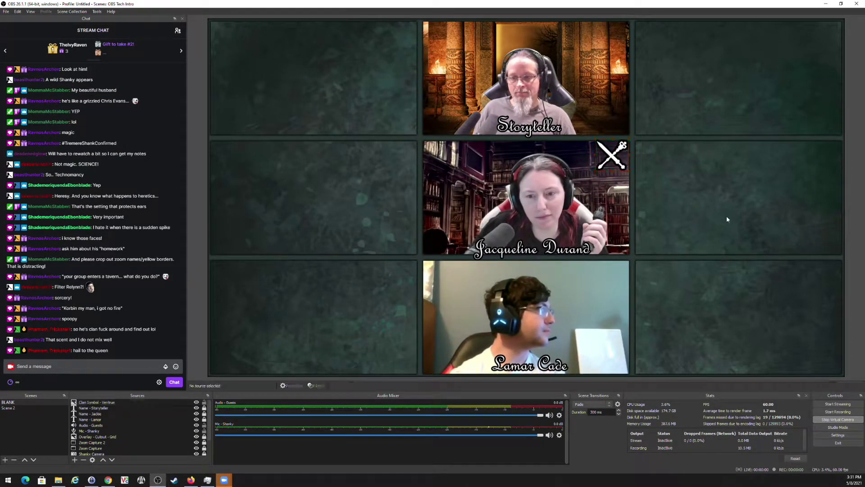
click(617, 158)
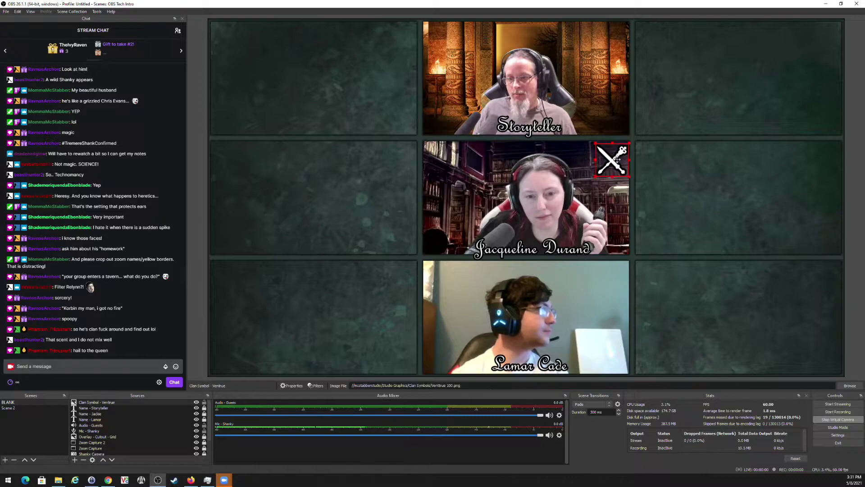
drag(617, 159, 617, 157)
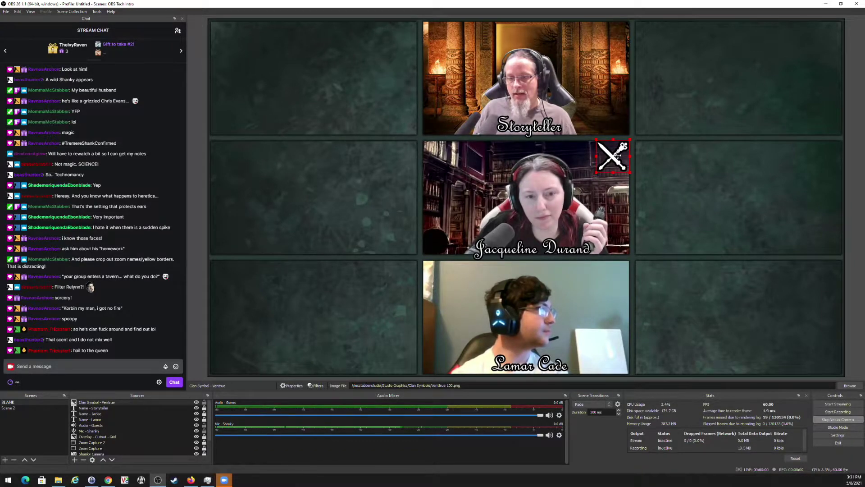
click(762, 193)
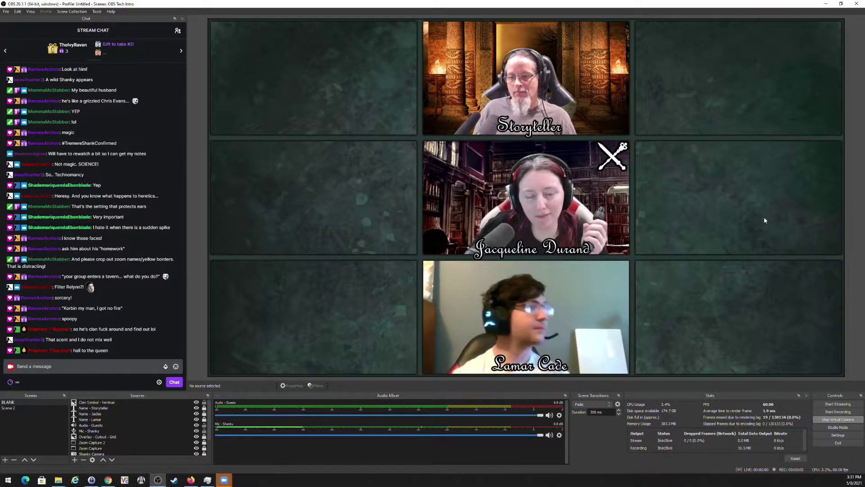
Add an image source 'Clan Symbol - Lasombra' showing the Lasombra 100.png crown.
click(75, 460)
click(93, 386)
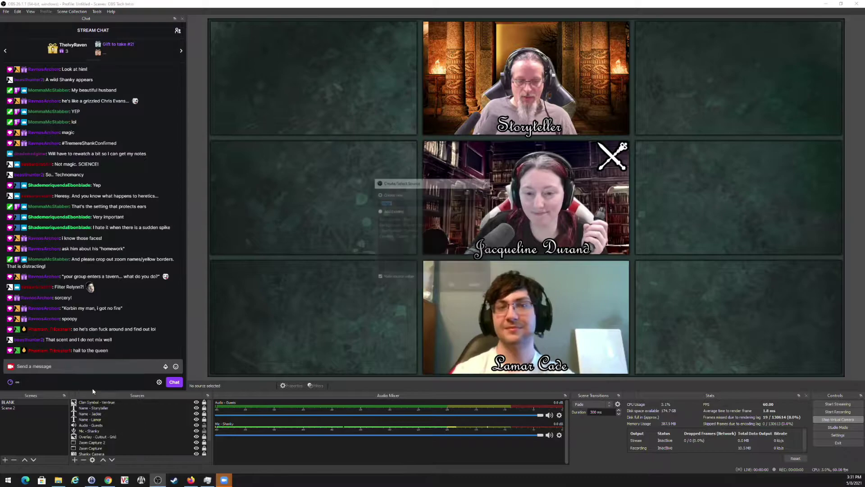
text(Clan Sym)
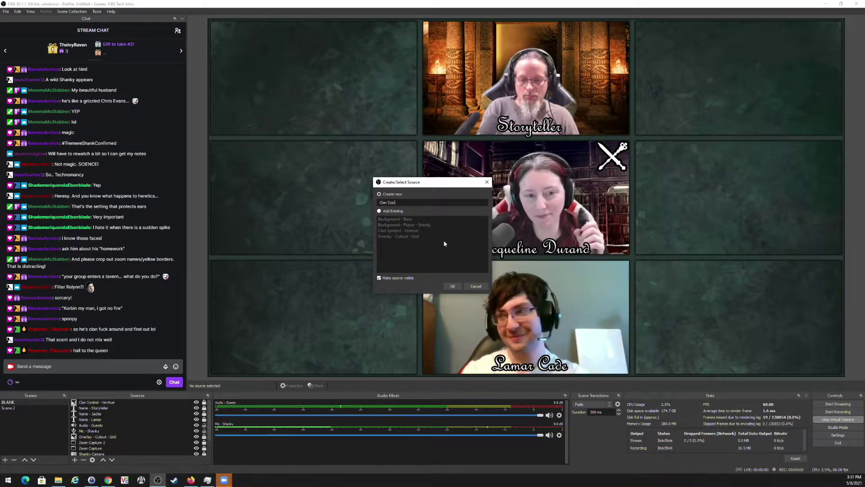
text(bol - Lasombra)
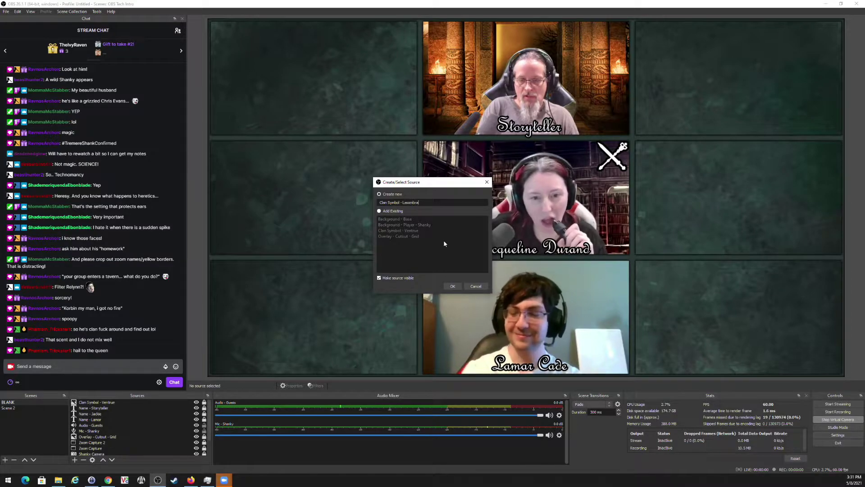
key(Return)
click(535, 339)
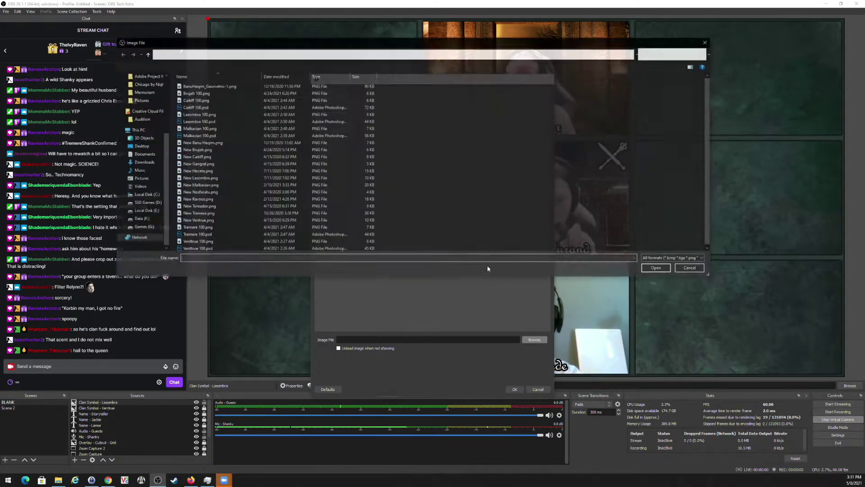
scroll(250, 116, down, 1)
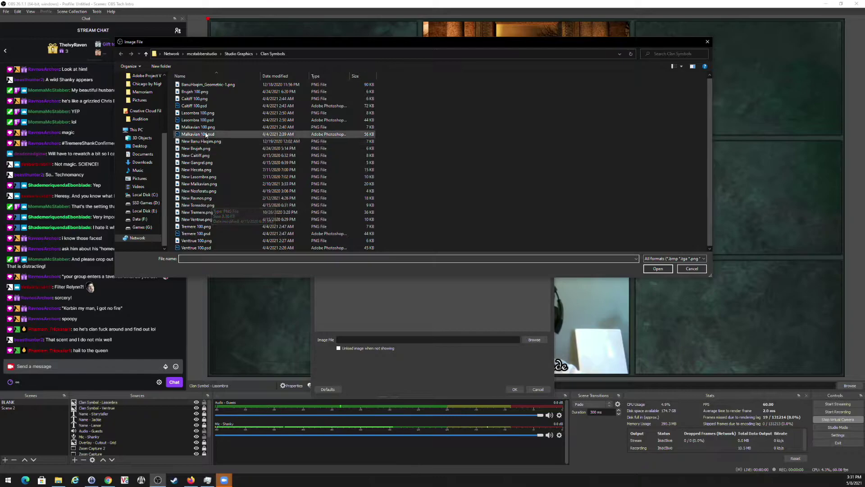
double_click(198, 113)
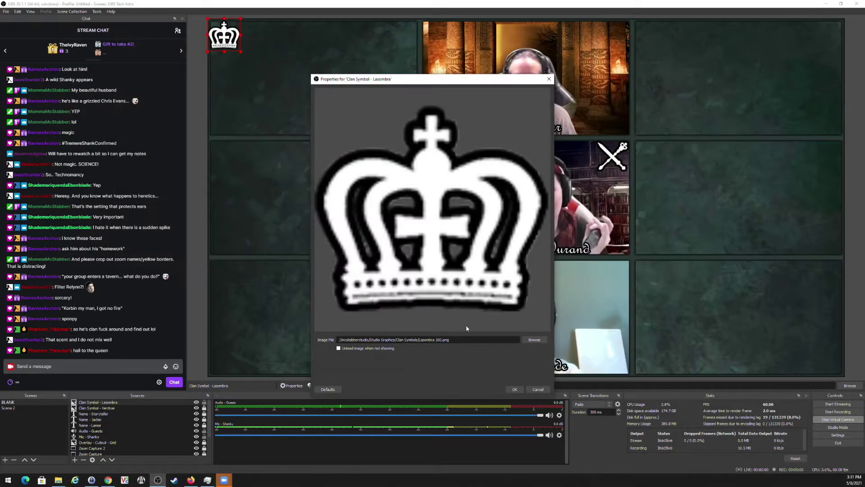
click(516, 390)
Place the crown at the bottom camera's top-right corner and toggle the symbol and middle caption visibility.
drag(223, 27, 613, 271)
click(707, 314)
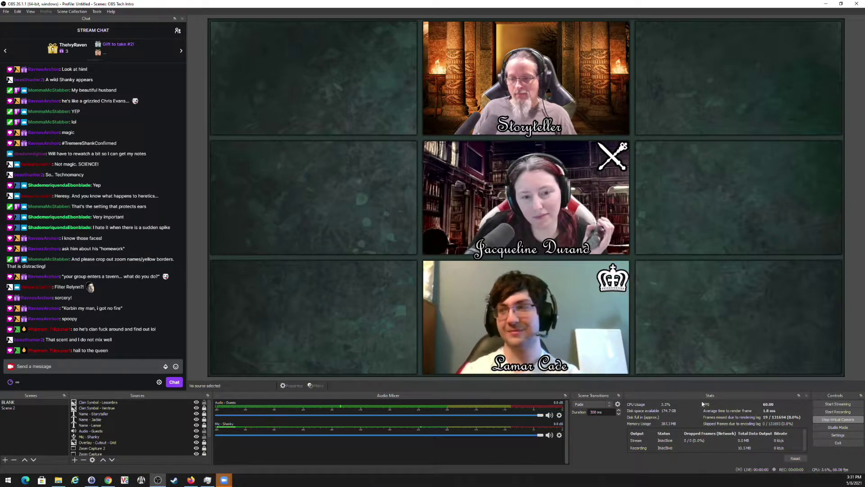
click(611, 282)
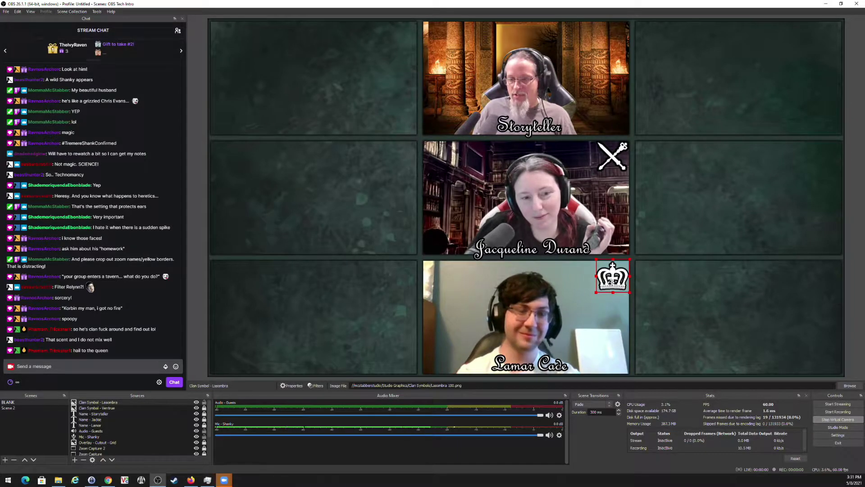
click(684, 299)
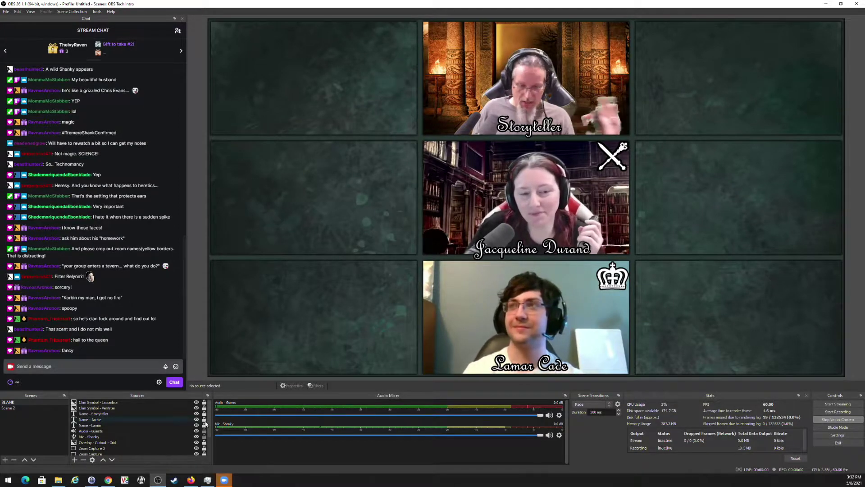
click(196, 402)
click(196, 419)
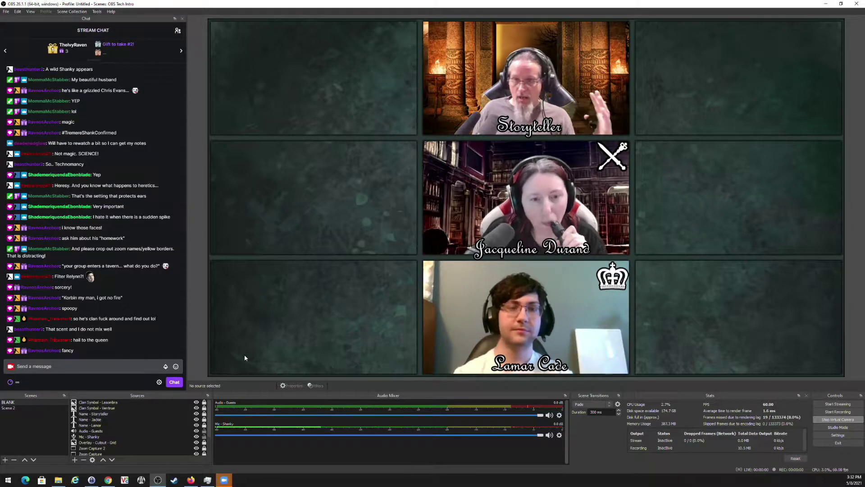
Create a 'Bio Video' media source using Chicago by Night/Windy City Bio Video.mp4 as its file.
click(77, 461)
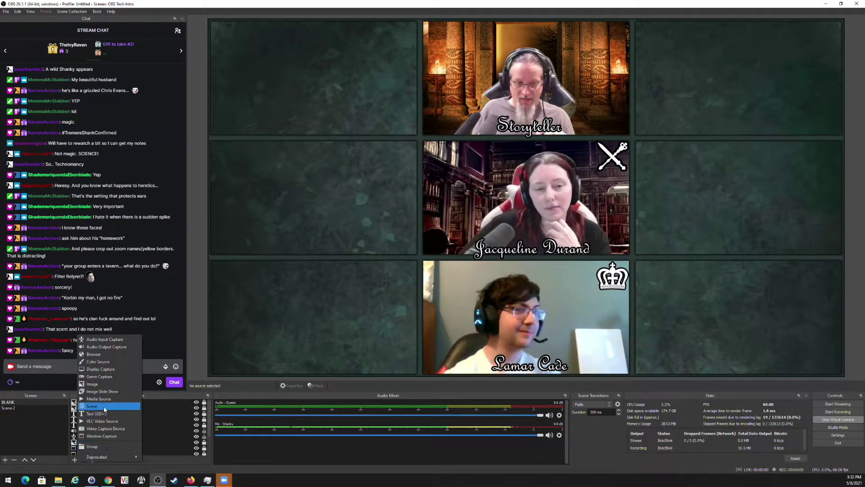
click(105, 400)
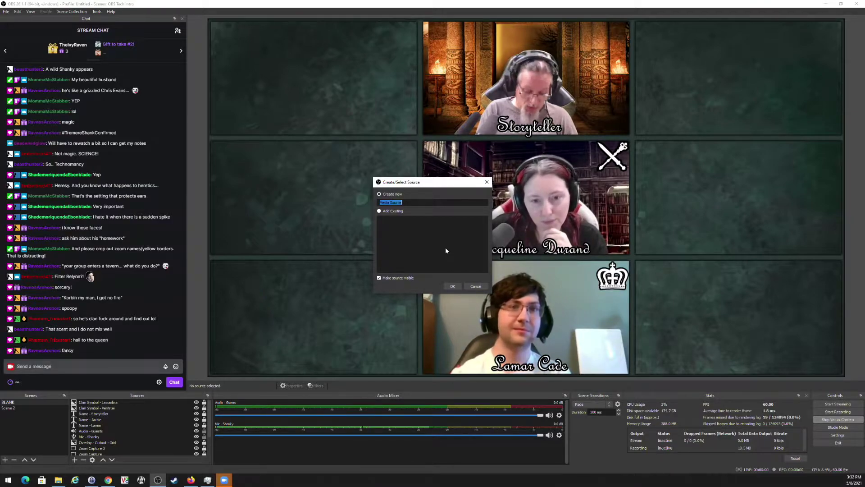
text(Bio Video)
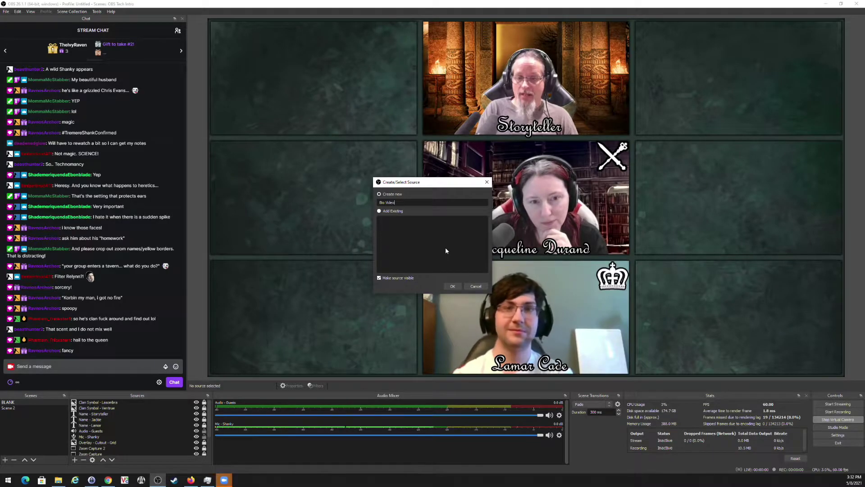
key(Return)
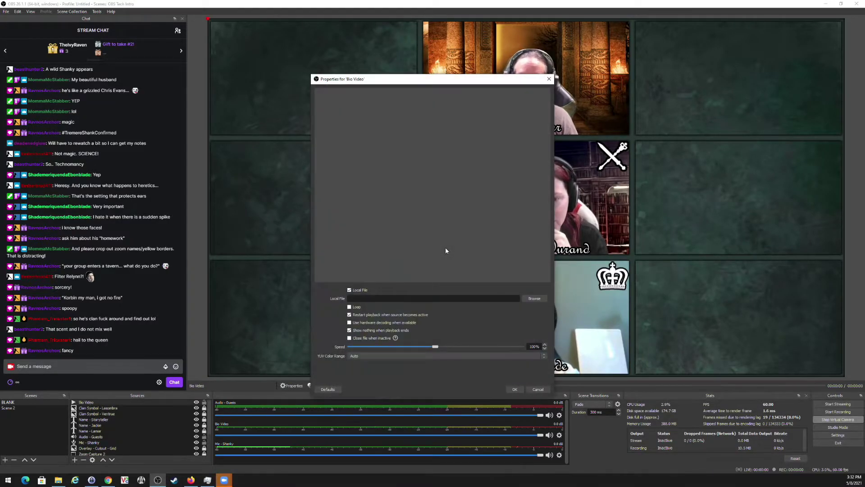
click(537, 300)
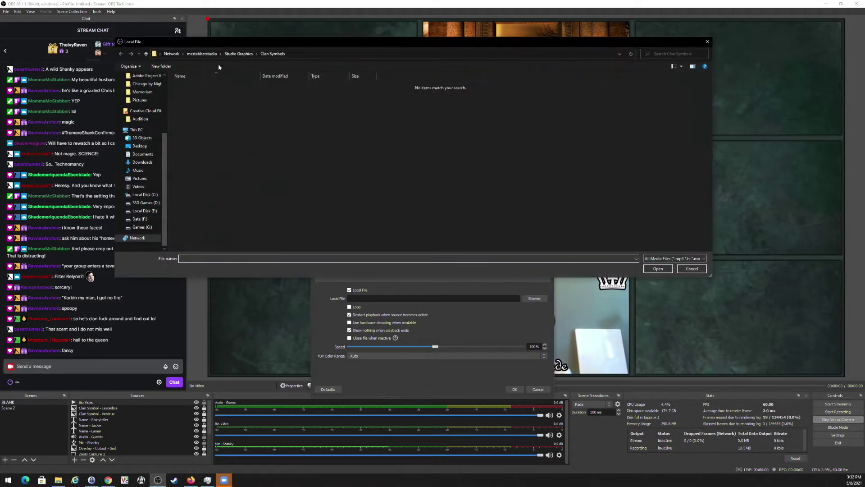
click(248, 54)
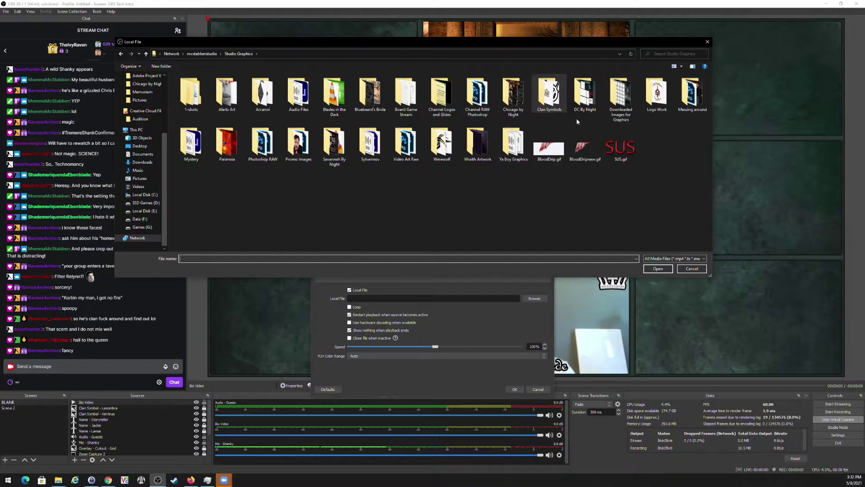
double_click(514, 102)
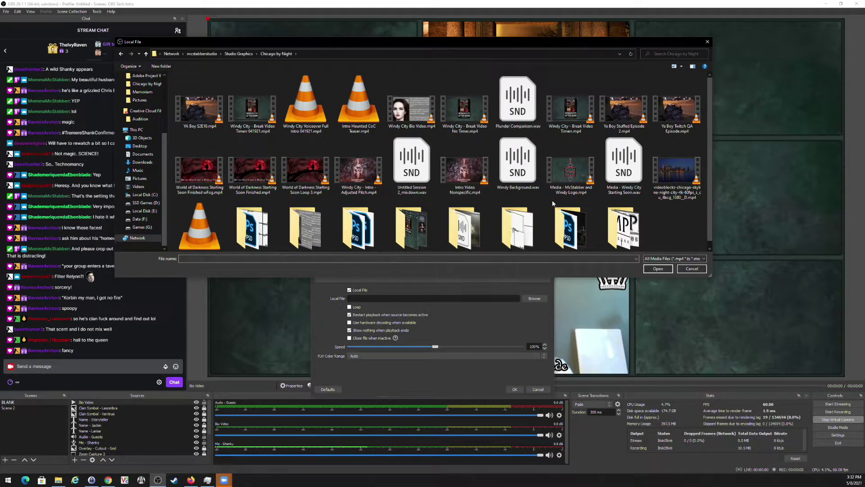
scroll(570, 165, down, 1)
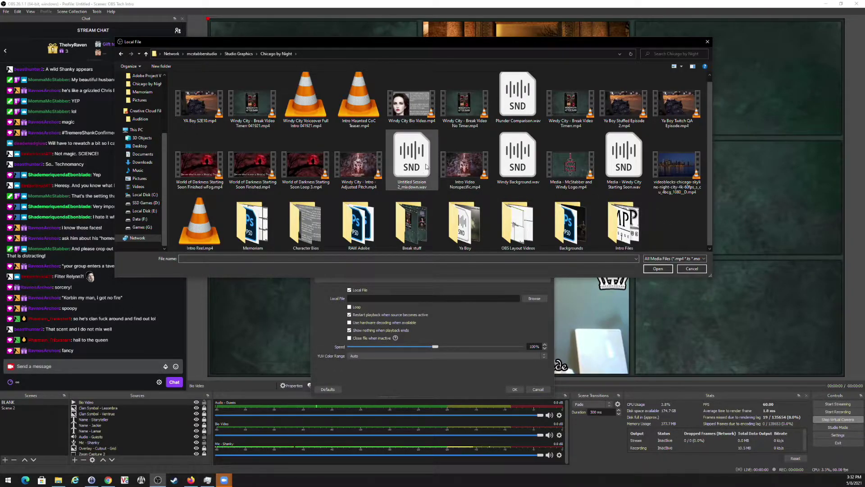
double_click(411, 103)
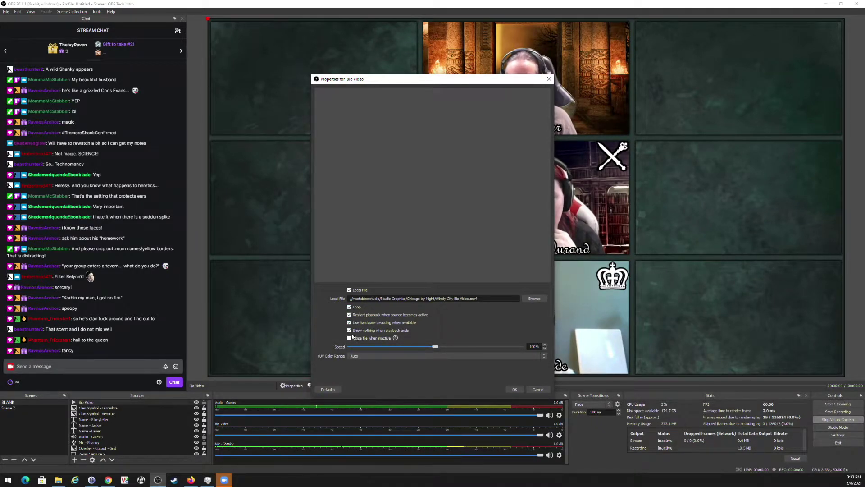
Confirm Bio Video, shrink it into the top-left grid cell, and move it beneath the grid overlay.
click(518, 390)
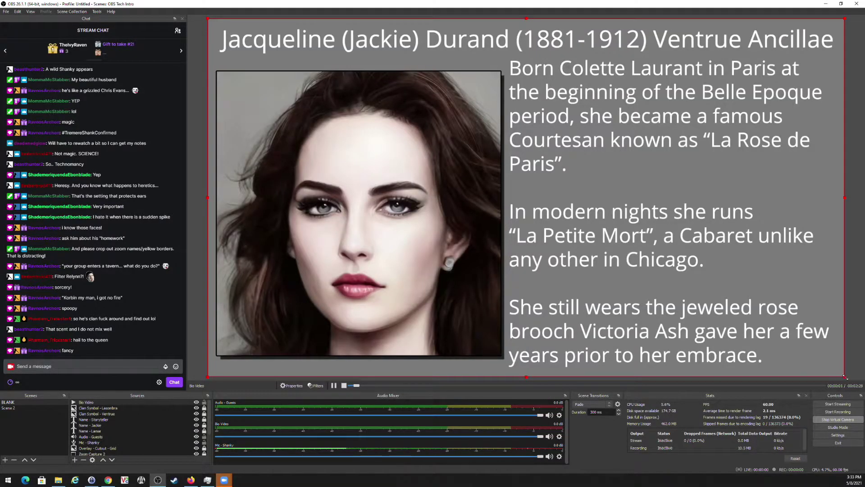
drag(845, 376, 375, 138)
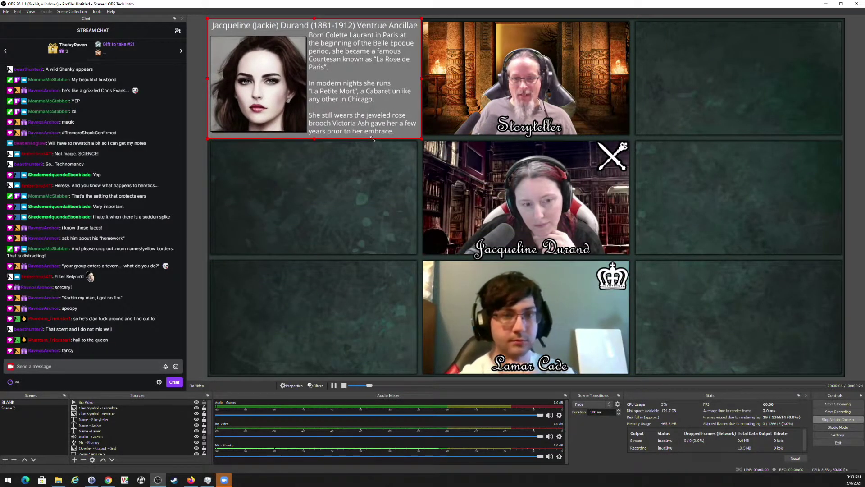
drag(85, 402, 98, 452)
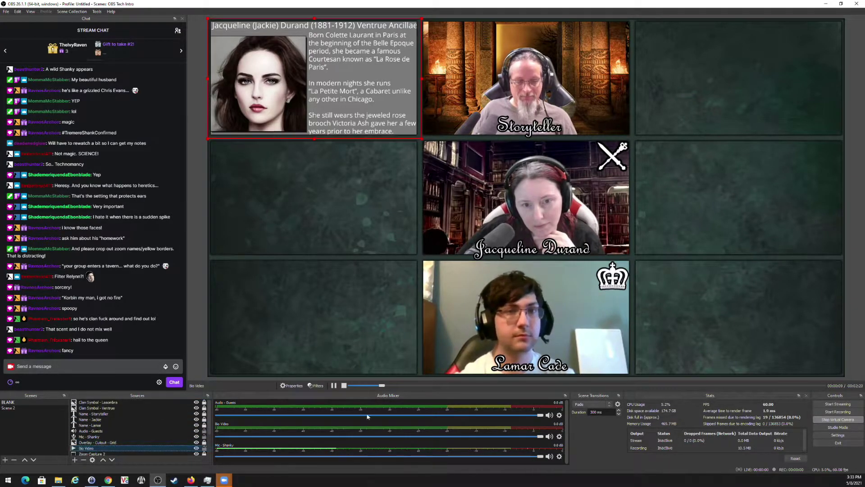
click(364, 157)
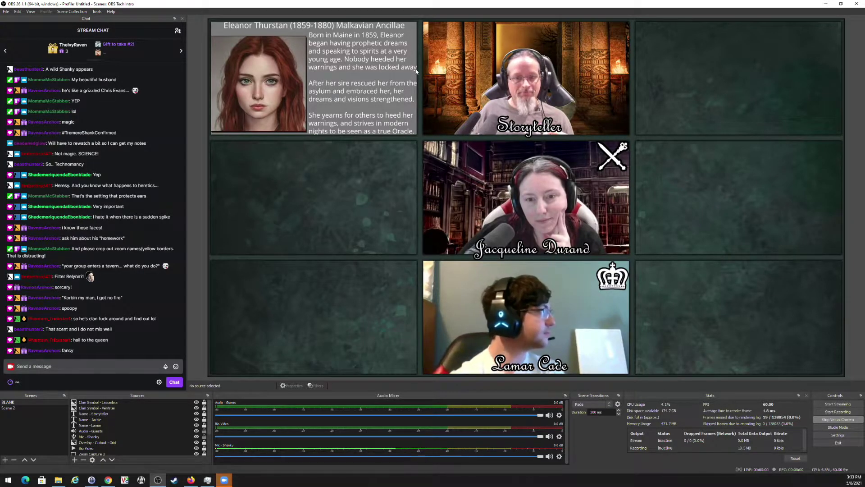
Fine-tune the bio card's size and position within the top-left cell and lock it.
click(150, 449)
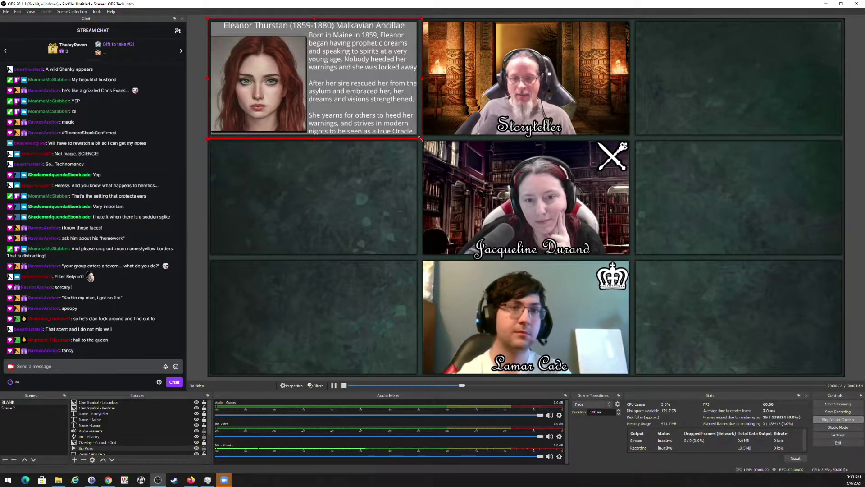
drag(421, 139, 419, 138)
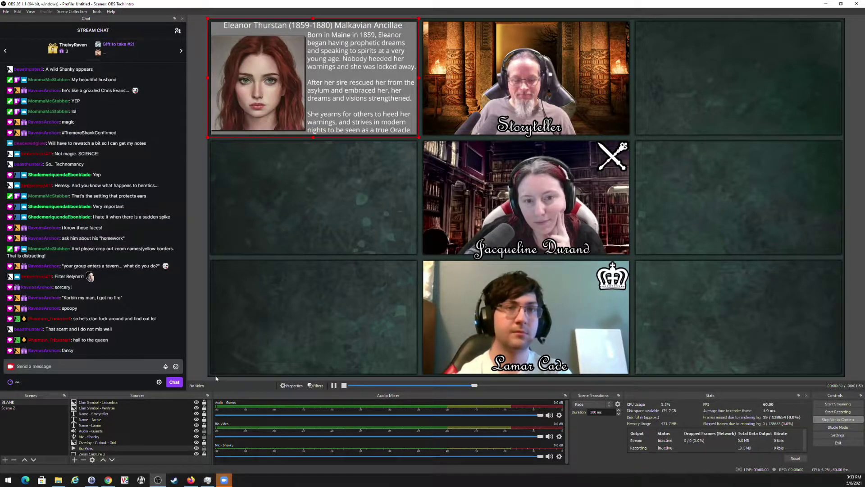
click(205, 449)
click(325, 215)
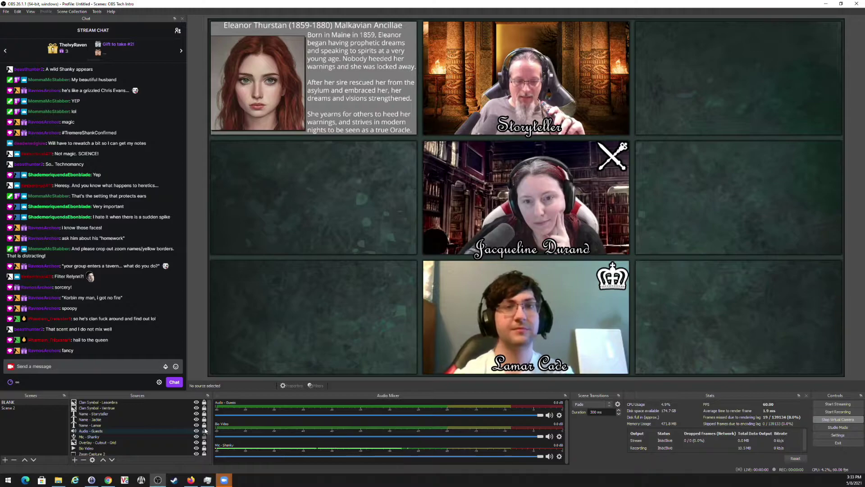
click(213, 71)
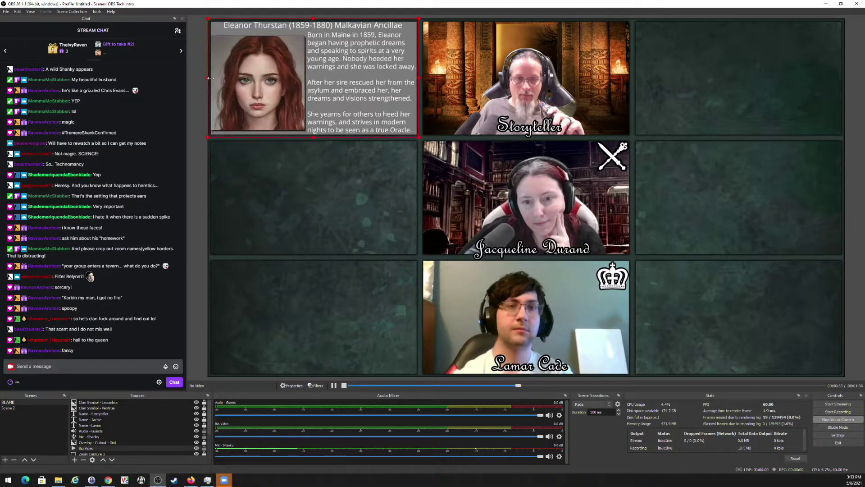
drag(210, 78, 210, 84)
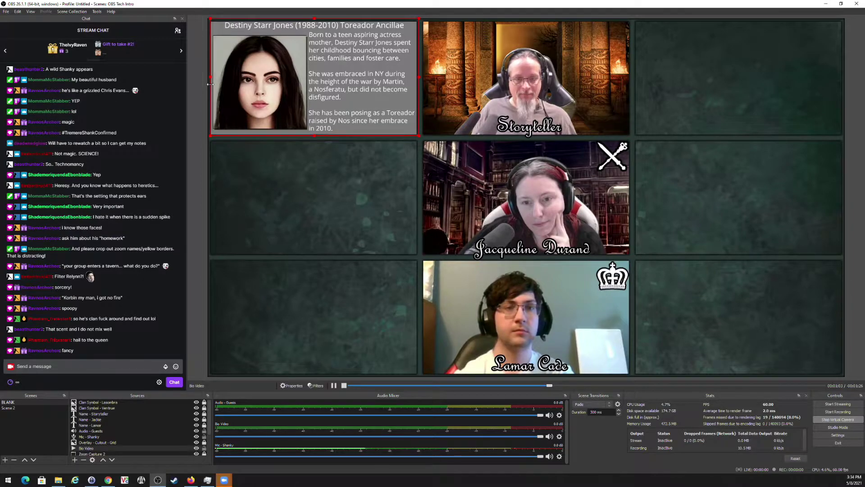
drag(320, 75, 320, 76)
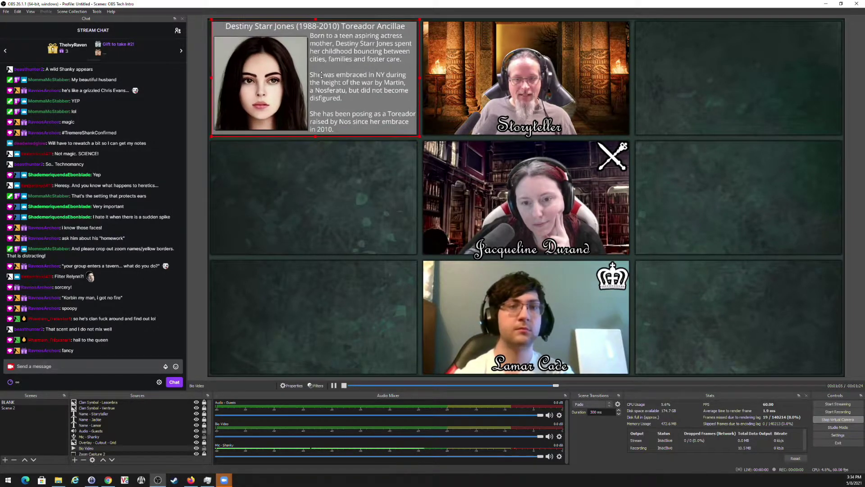
click(300, 201)
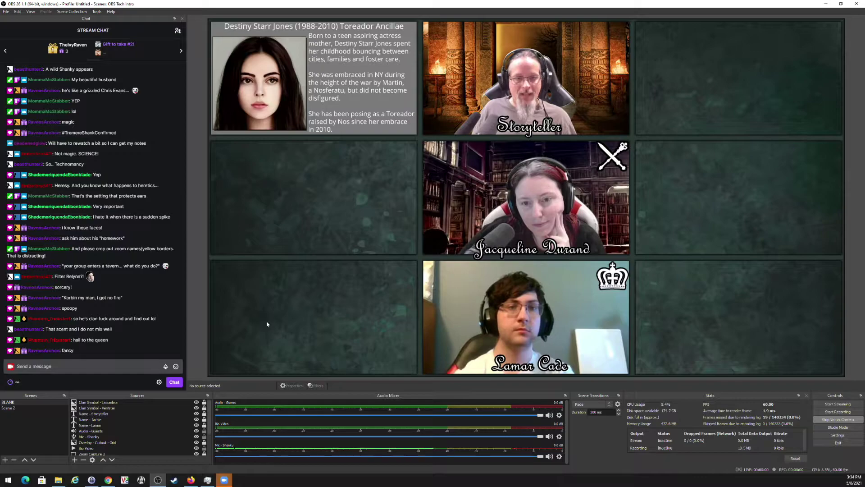
Create an image slideshow source named 'Bio Slide' with slides advancing automatically.
click(75, 459)
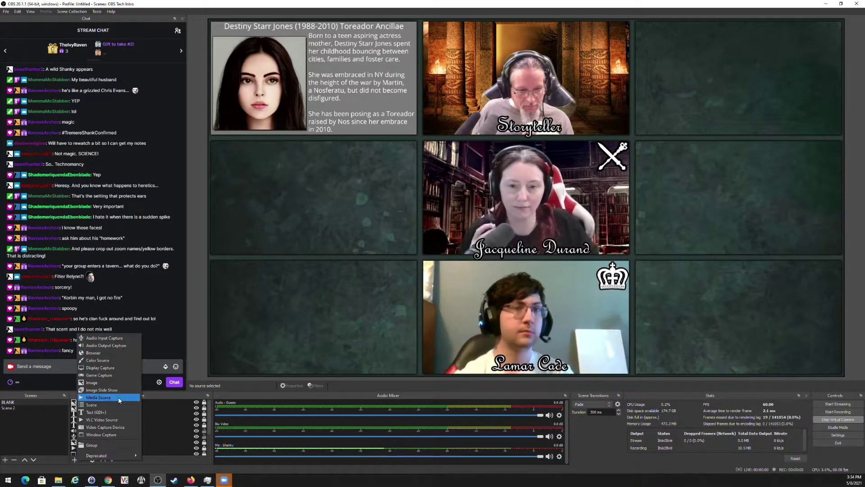
click(114, 392)
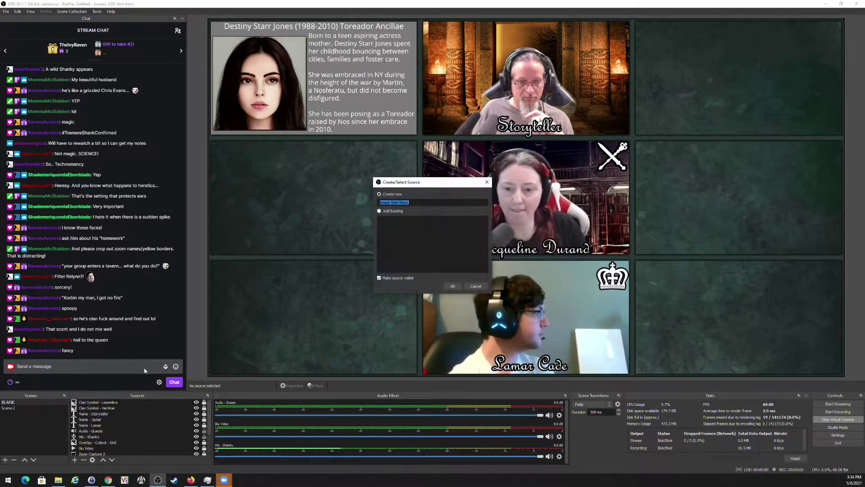
text(Bio Slide)
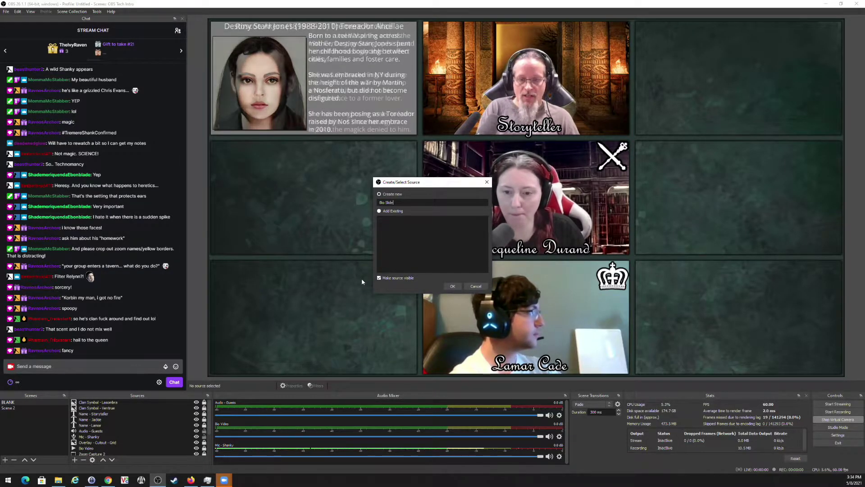
key(Return)
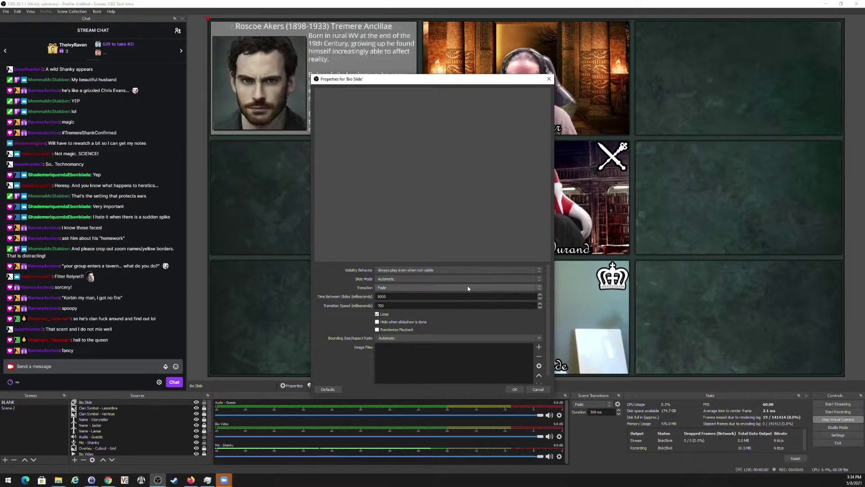
click(445, 278)
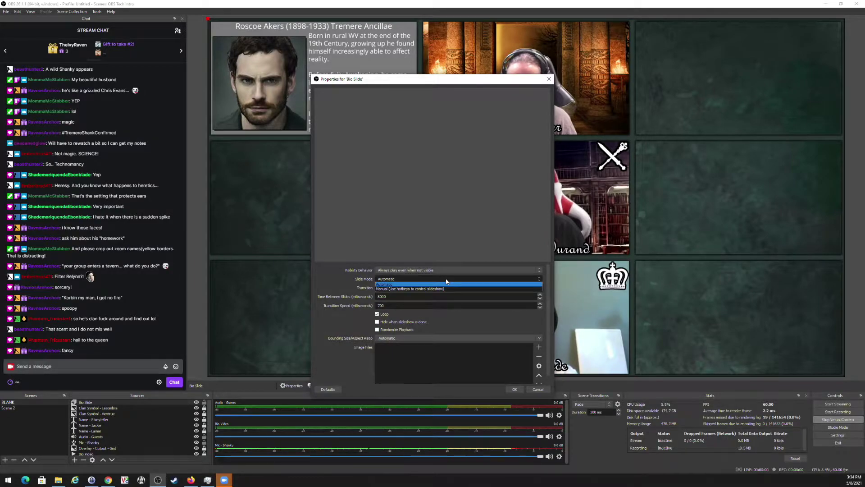
click(445, 277)
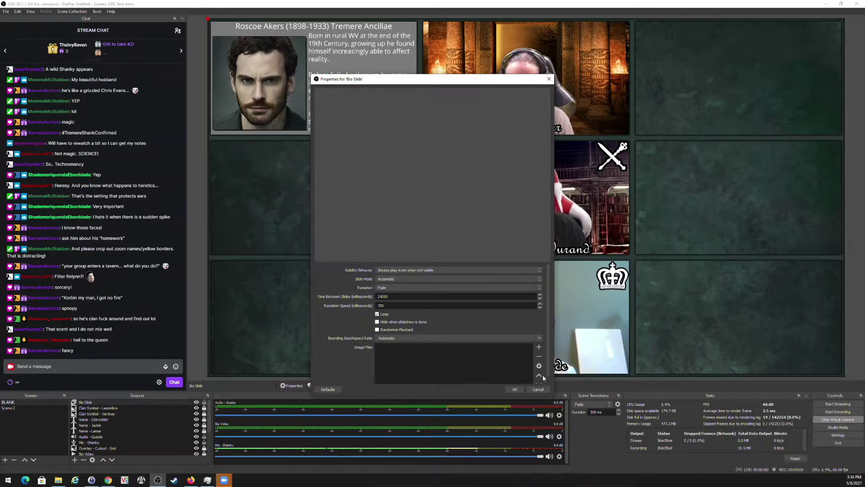
Add the Character Bios folder to the slideshow, save it, and size it into the top-left cell.
click(540, 347)
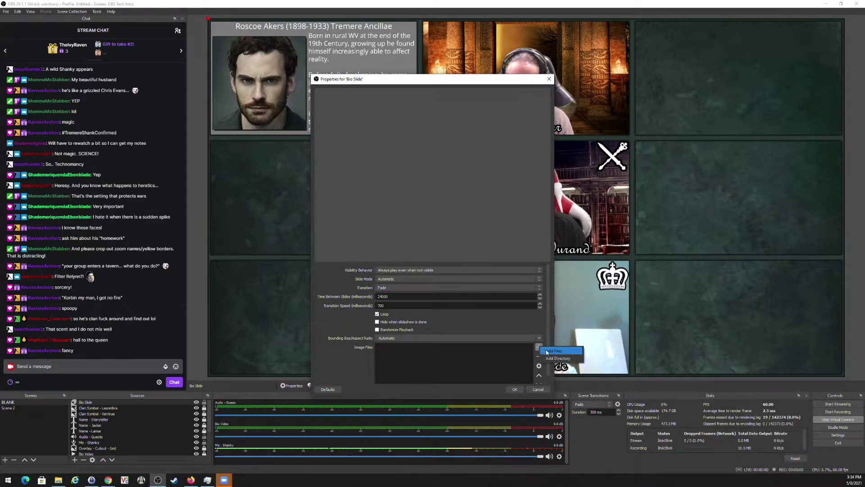
click(557, 361)
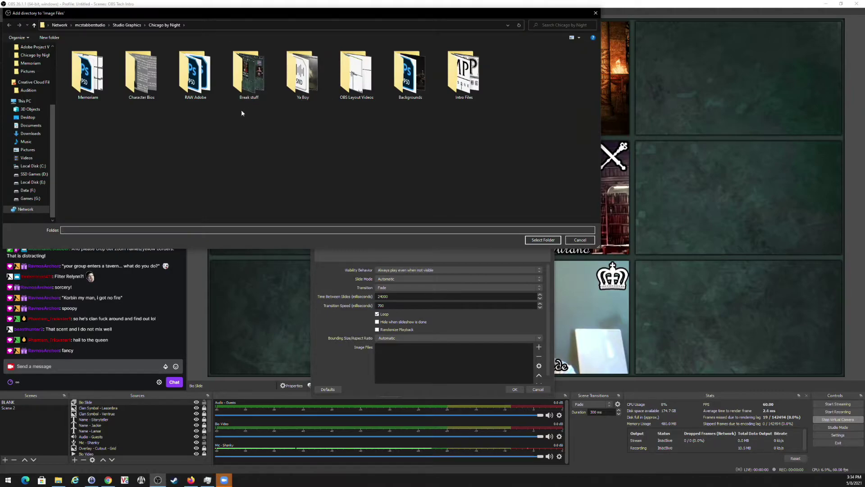
double_click(151, 81)
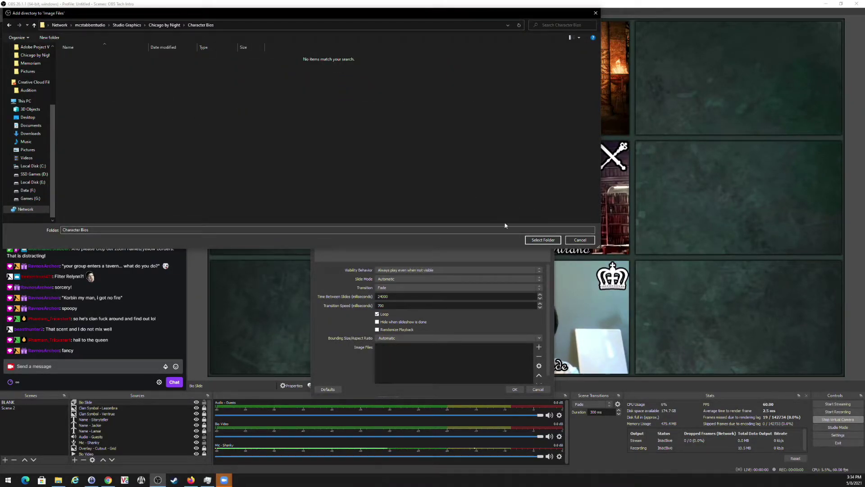
click(558, 240)
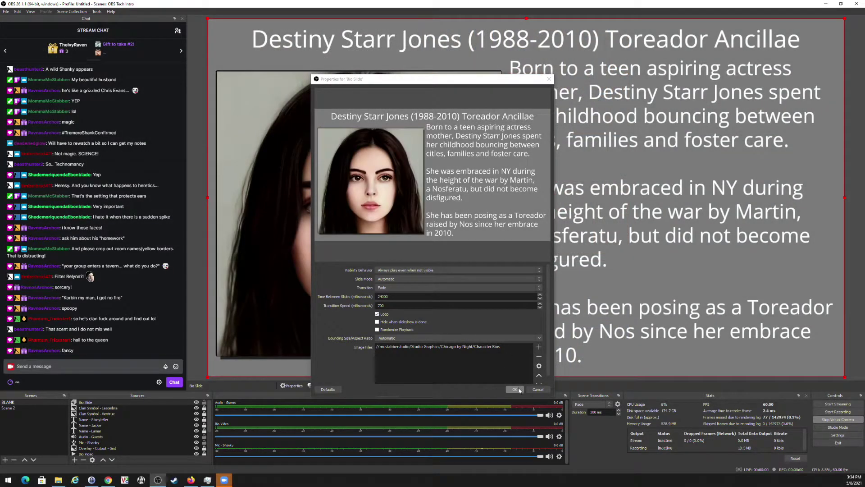
click(514, 390)
drag(845, 378, 418, 136)
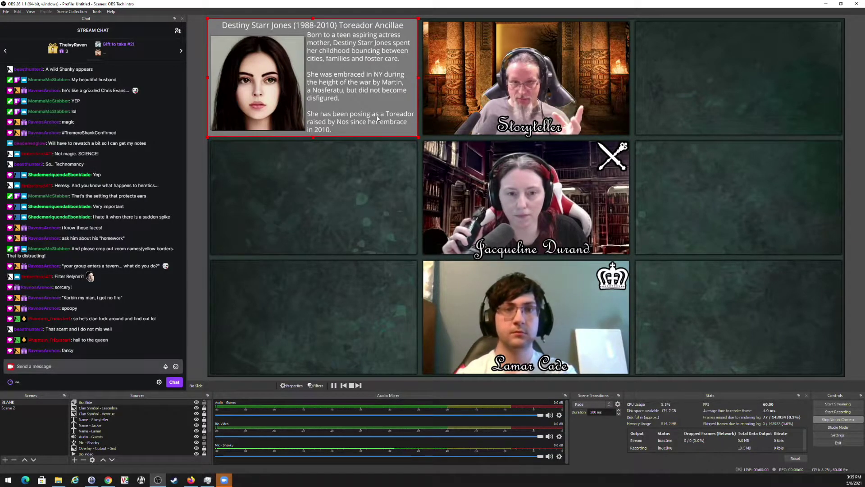
Remove the Bio Slide source from the scene.
click(163, 402)
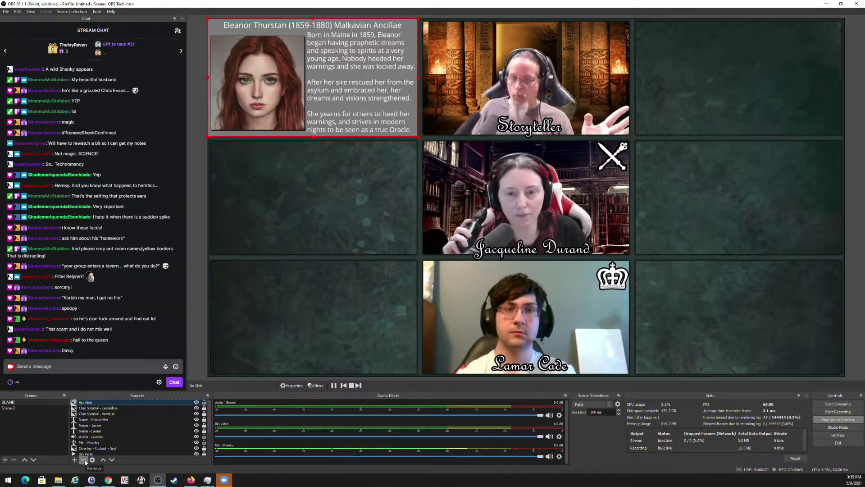
click(85, 461)
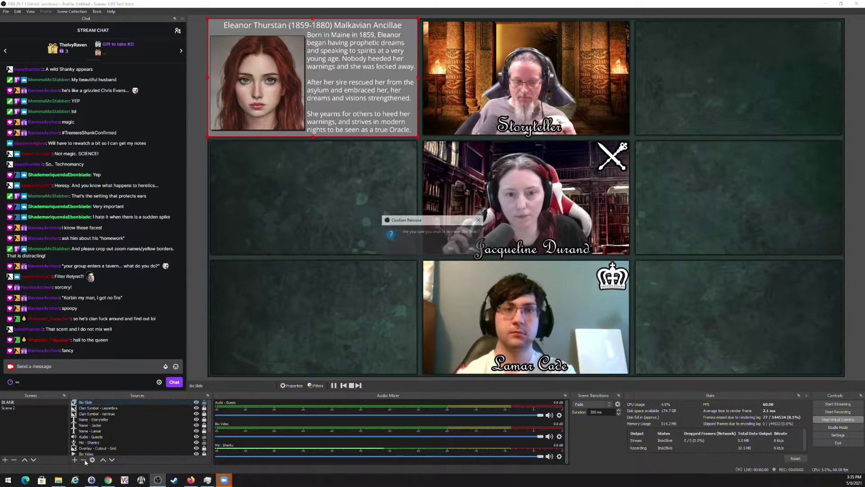
click(455, 250)
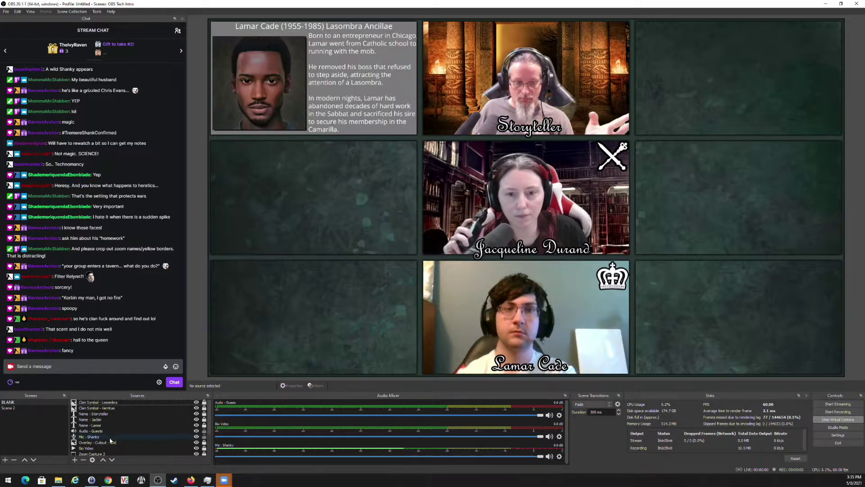
Add a 'Logo and Stream' media source looping McStabber and Windy Logo.mp4 with hardware decoding.
click(74, 460)
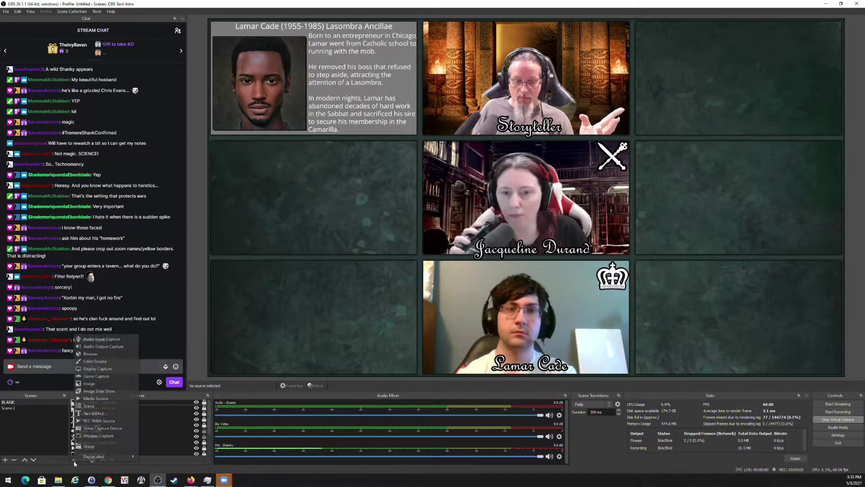
click(96, 399)
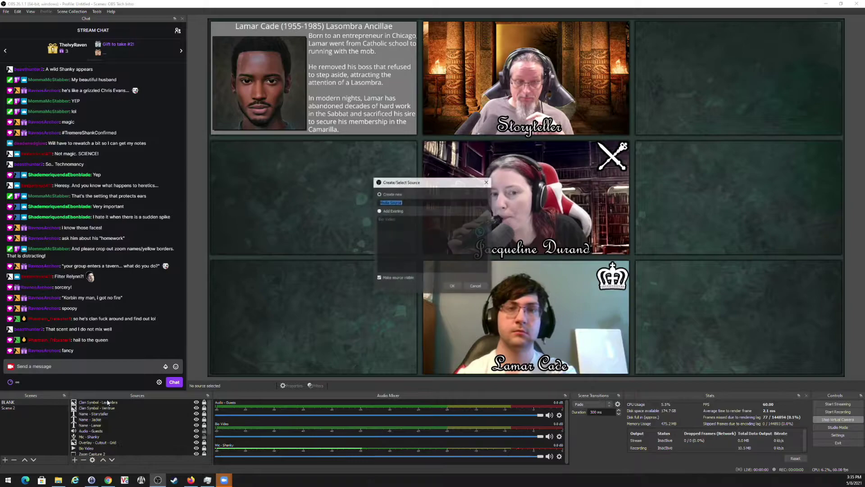
text(L)
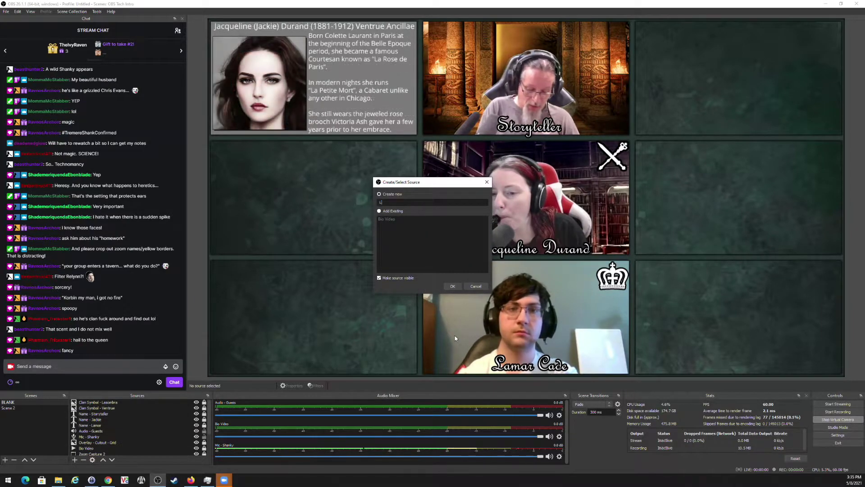
text(ogo )
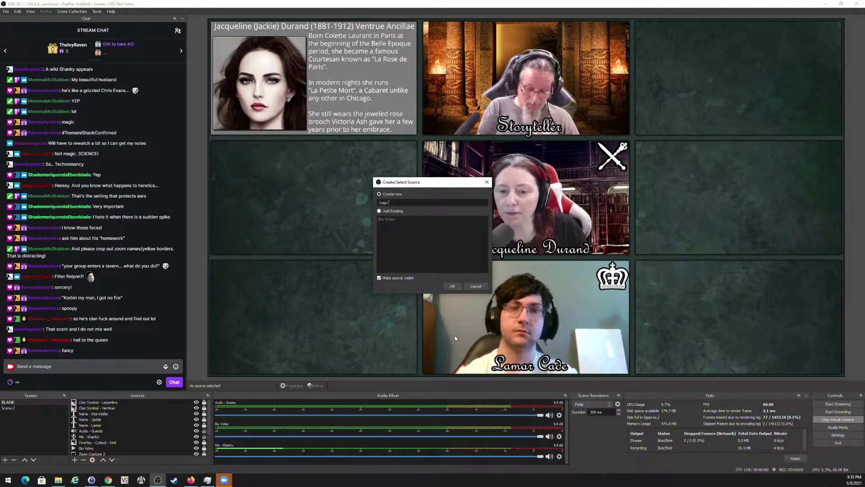
text(and Stream)
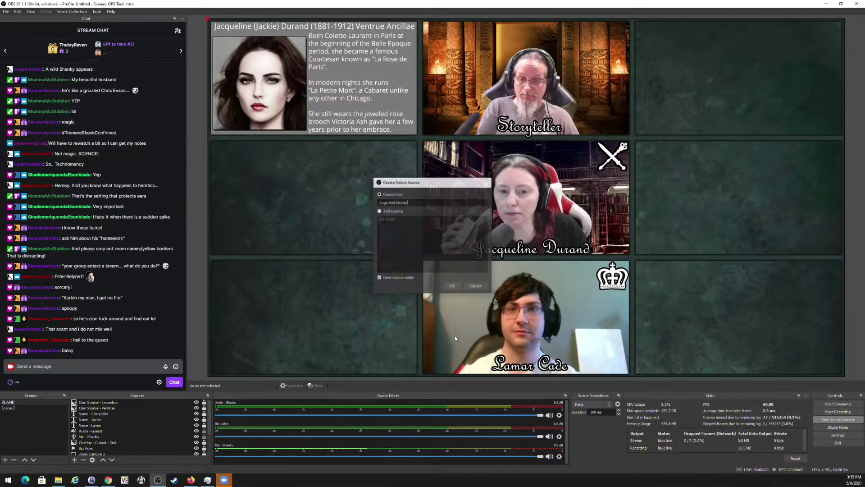
key(Return)
click(536, 299)
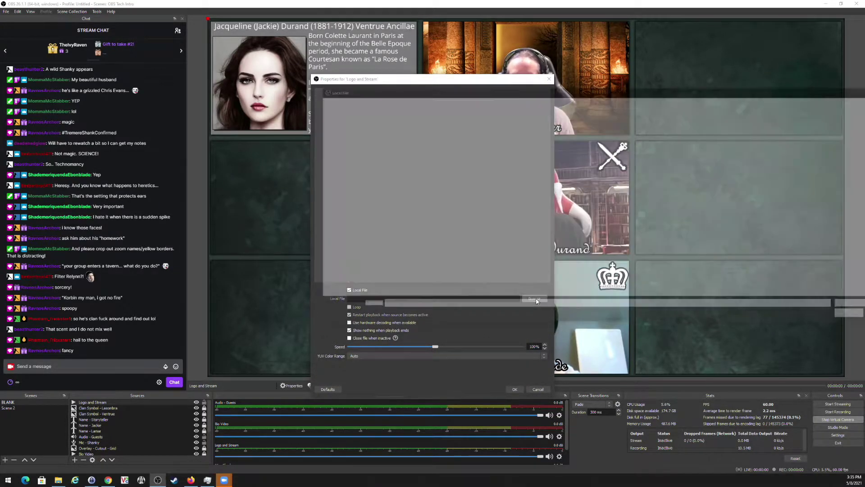
click(427, 102)
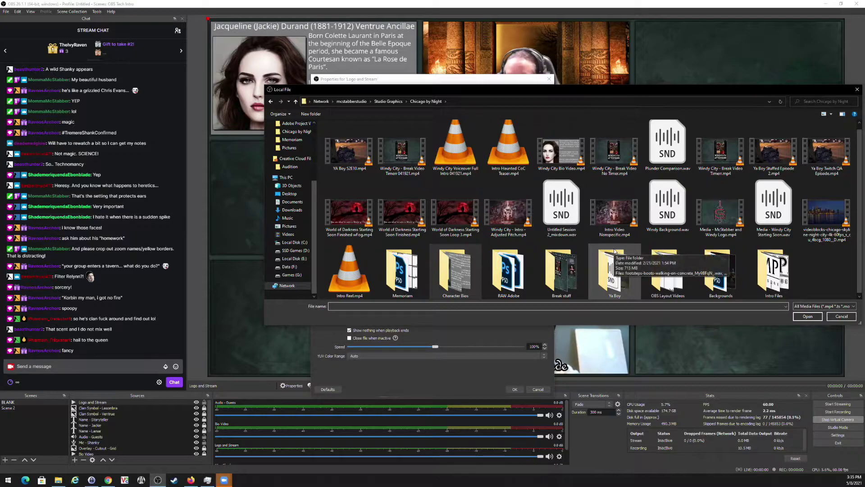
click(732, 216)
double_click(733, 216)
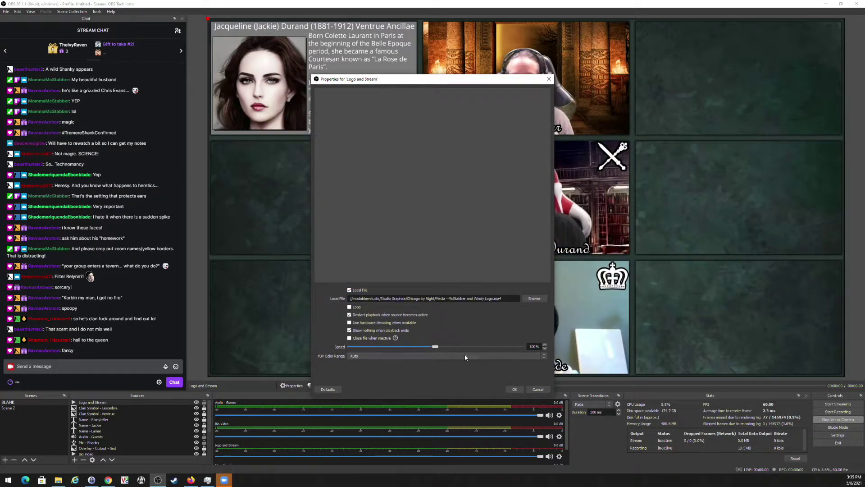
click(349, 322)
click(349, 330)
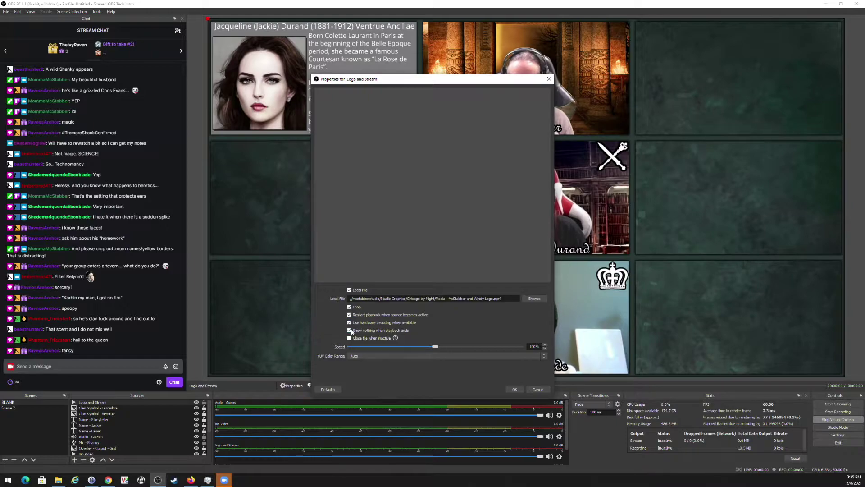
click(514, 390)
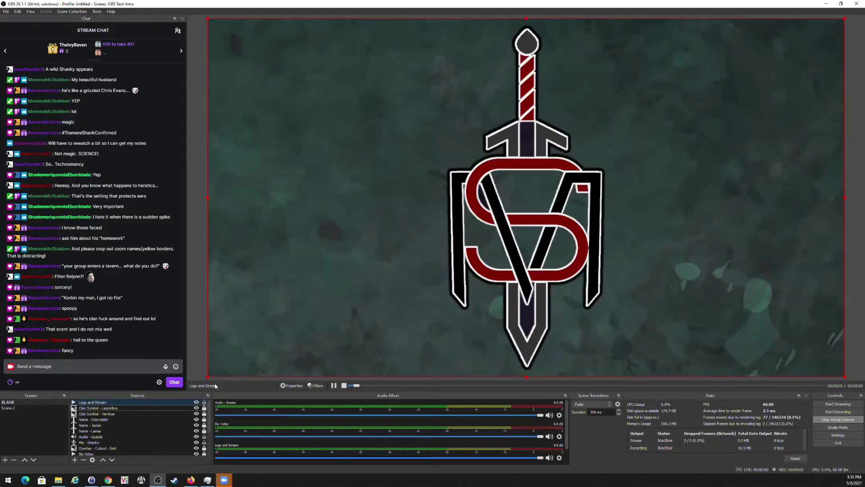
Resize Logo and Stream into the top-right cell and move it below Overlay - Cutout - Grid.
drag(207, 377, 725, 137)
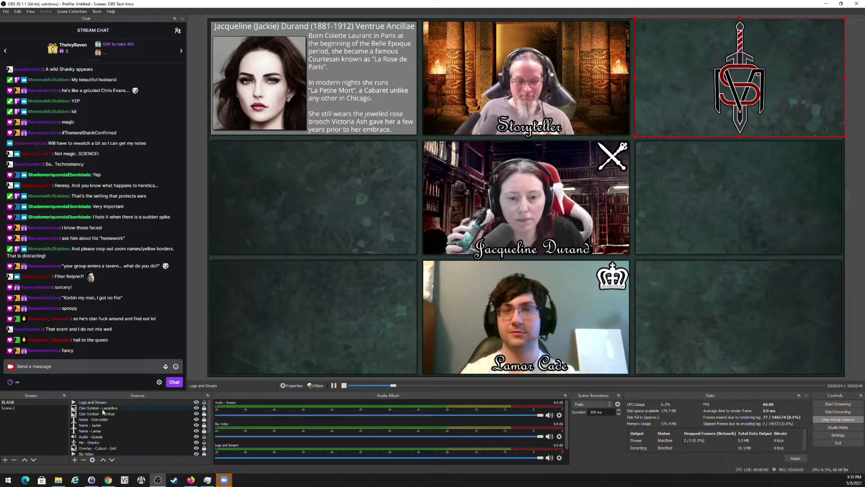
scroll(102, 427, down, 2)
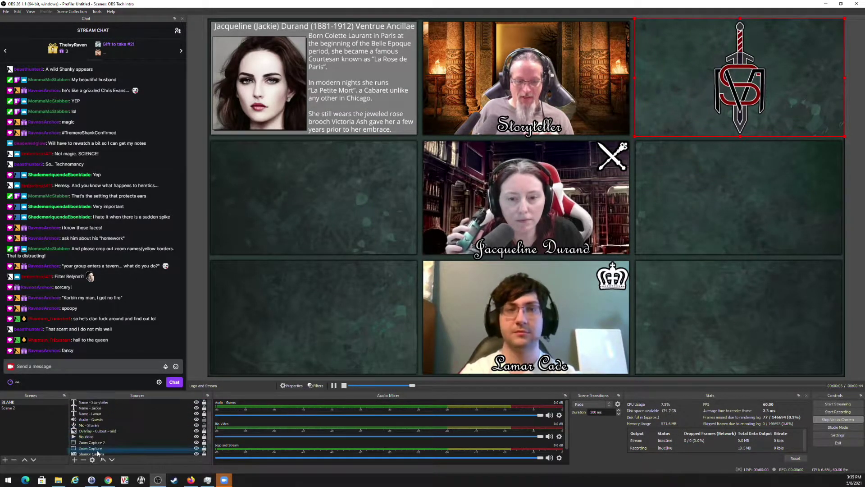
drag(102, 426, 100, 416)
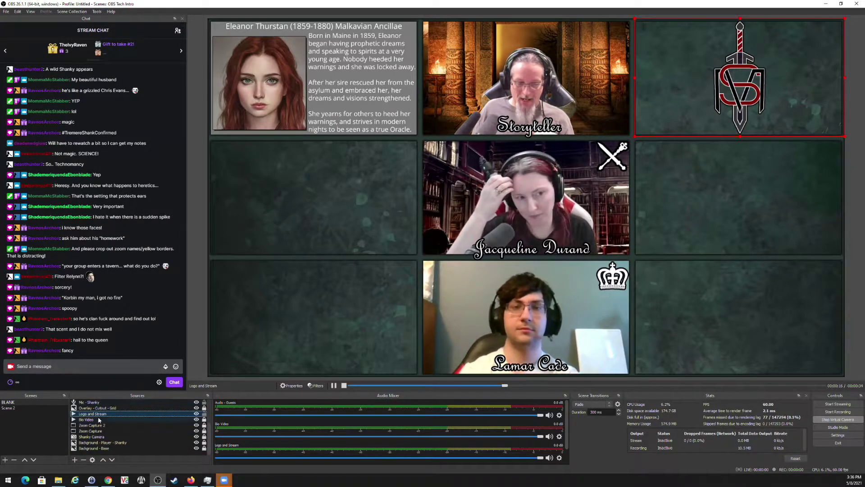
Deselect the logo source and start sending video into the Zoom call.
click(723, 172)
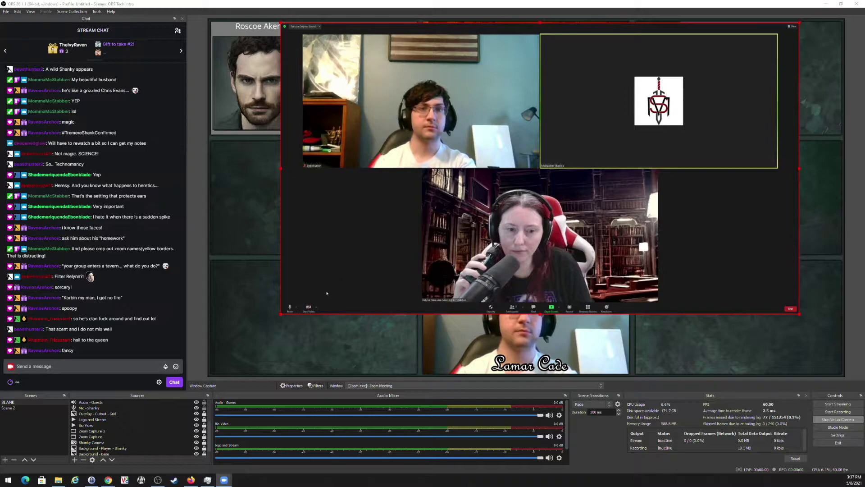
click(309, 308)
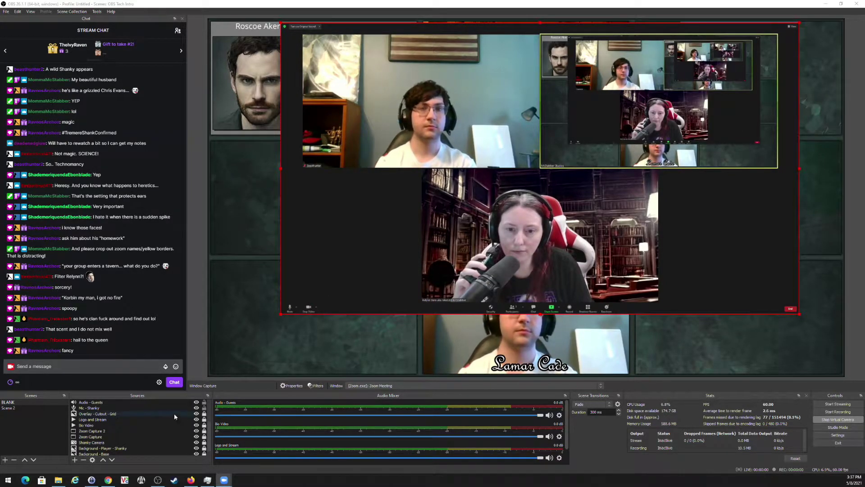
scroll(133, 423, up, 3)
Fit the Zoom Window Capture into the bottom-left grid cell, then hide it.
click(128, 403)
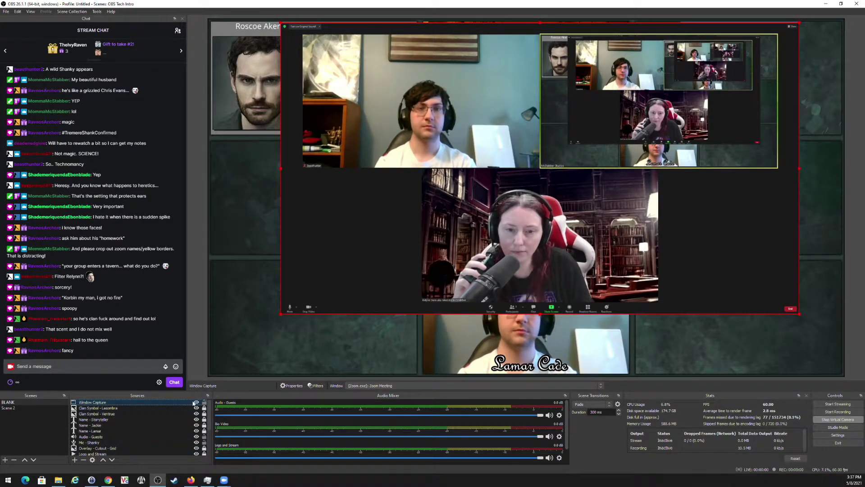
click(196, 403)
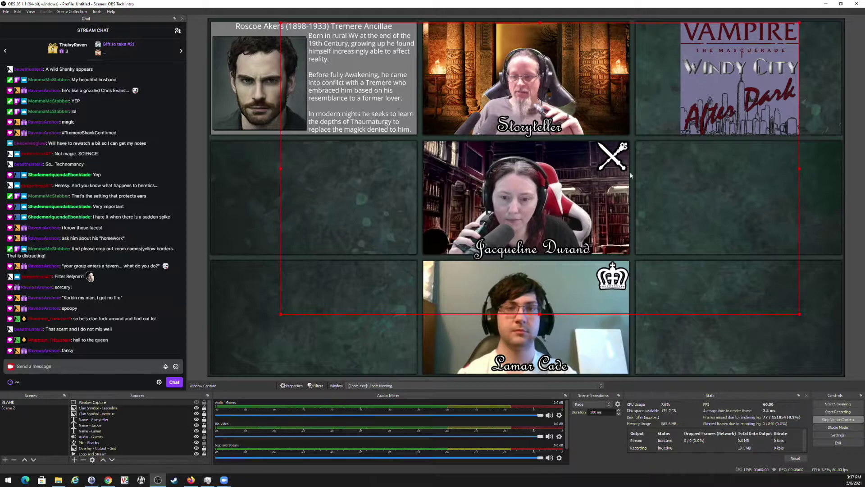
click(196, 402)
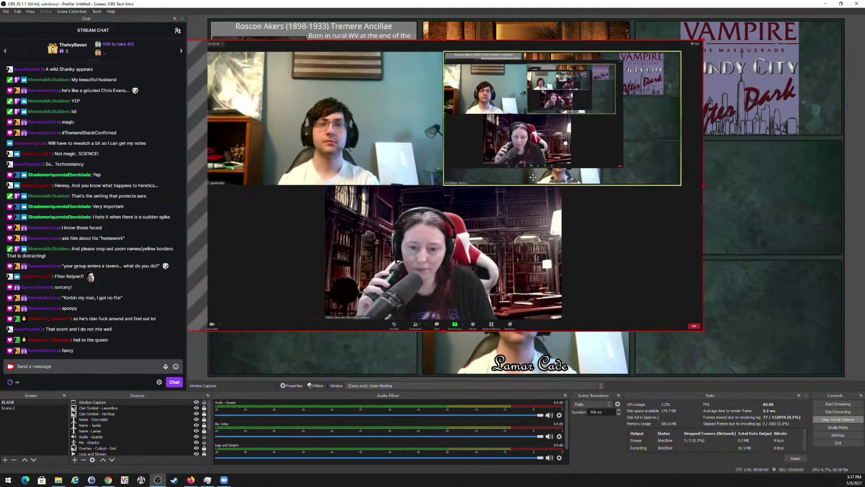
drag(526, 177, 575, 183)
drag(755, 49, 606, 147)
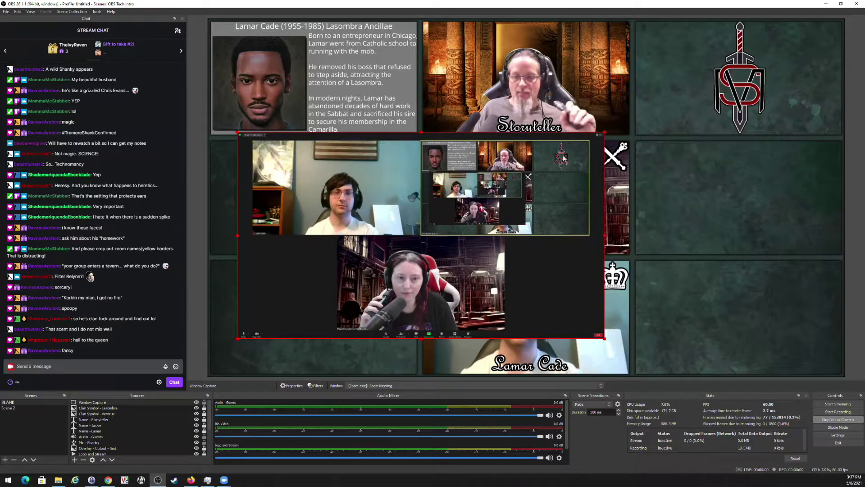
click(196, 403)
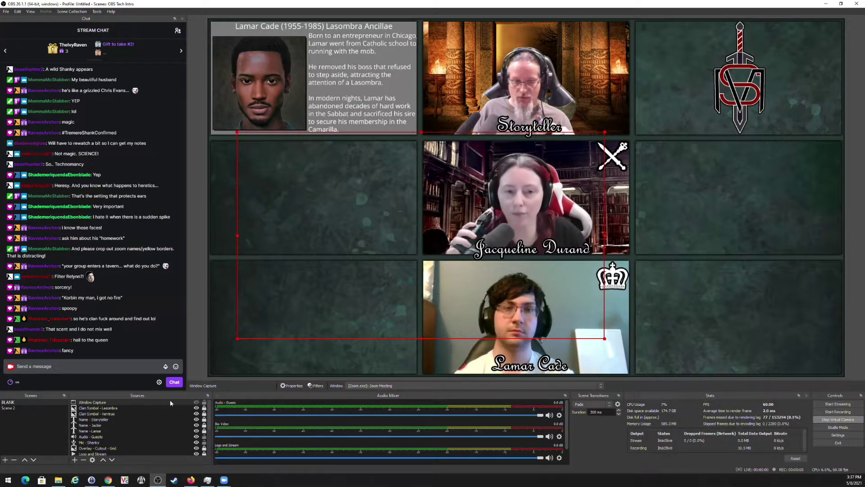
click(103, 410)
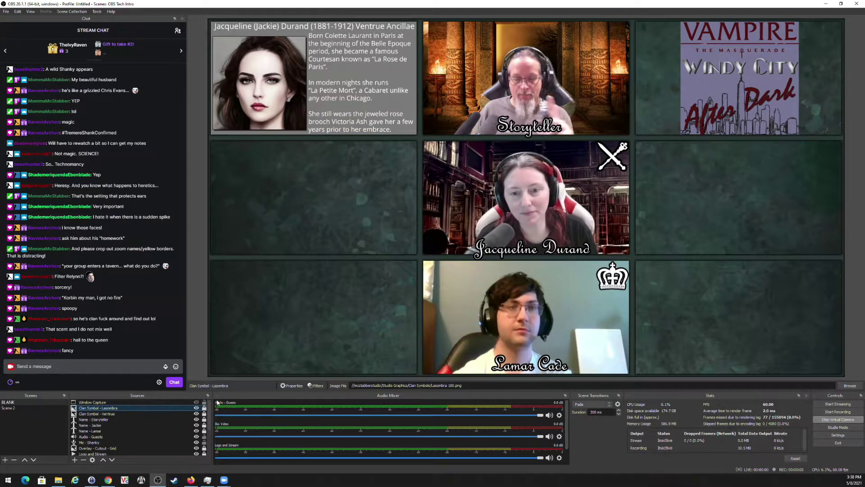
Create a new scene named 'Starting Soon'.
click(8, 461)
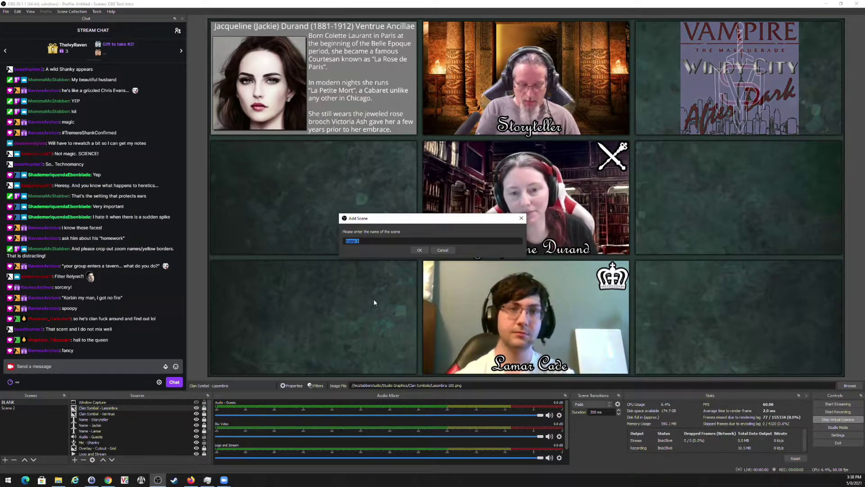
text(Starting Soon)
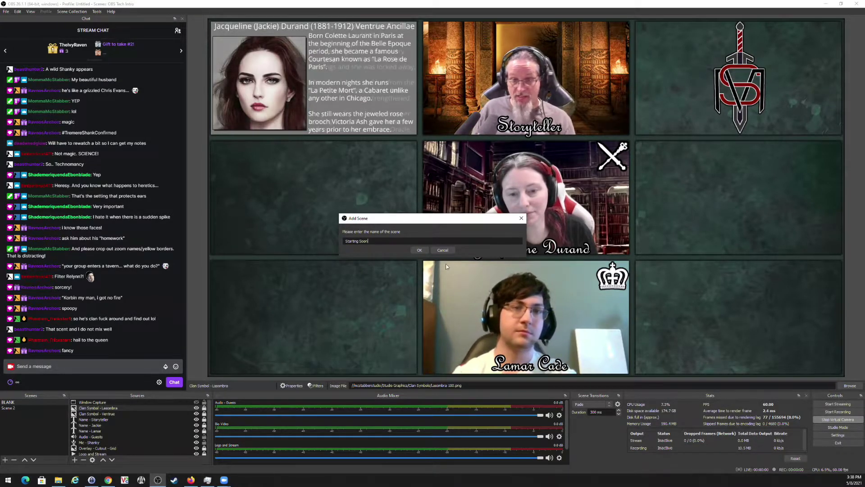
key(Return)
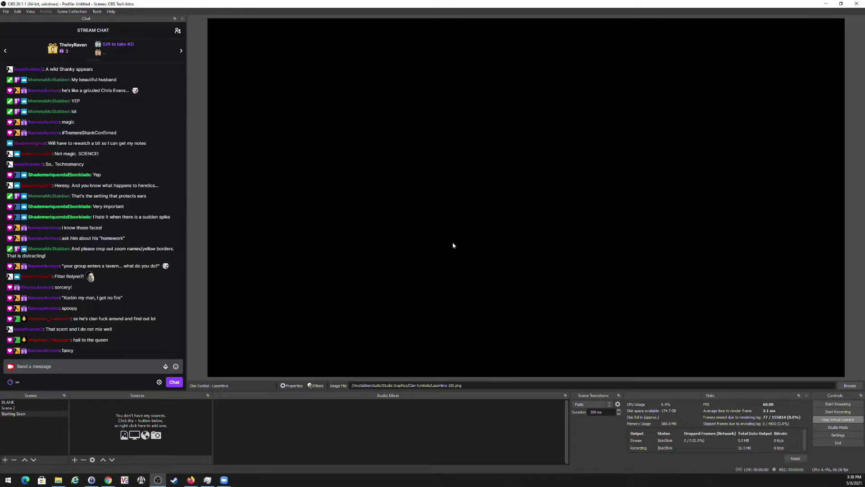
Add the existing Window Capture to Starting Soon and nudge it down in the preview.
click(75, 460)
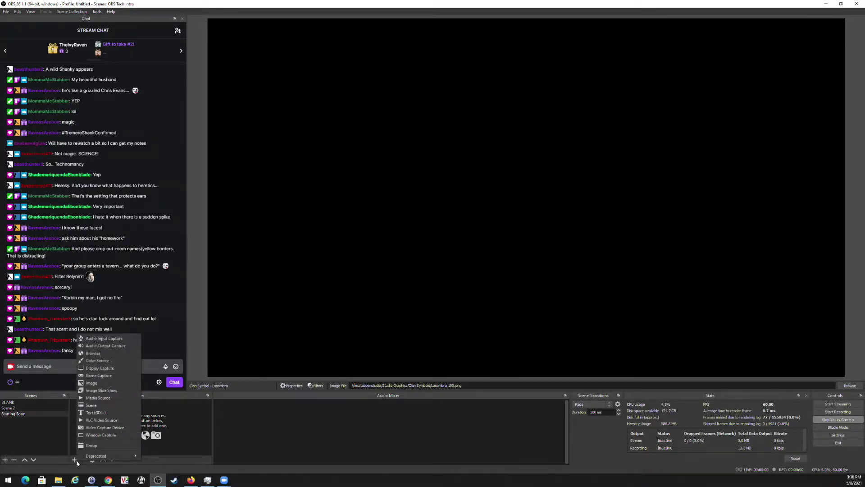
click(96, 435)
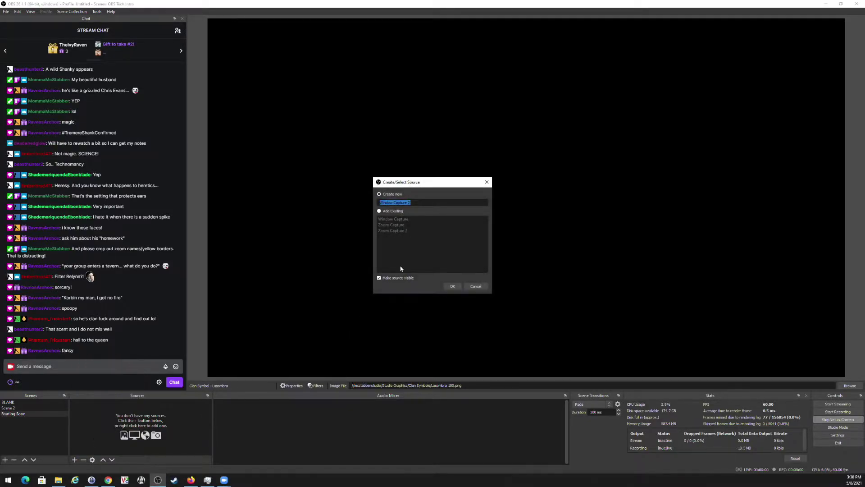
click(379, 211)
click(452, 287)
drag(419, 96, 432, 118)
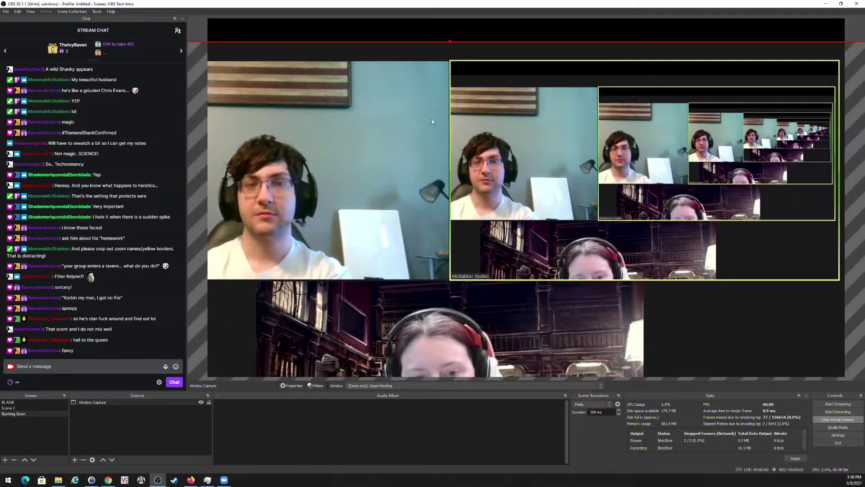
Remove the Window Capture from Starting Soon and return to the BLANK scene.
click(83, 459)
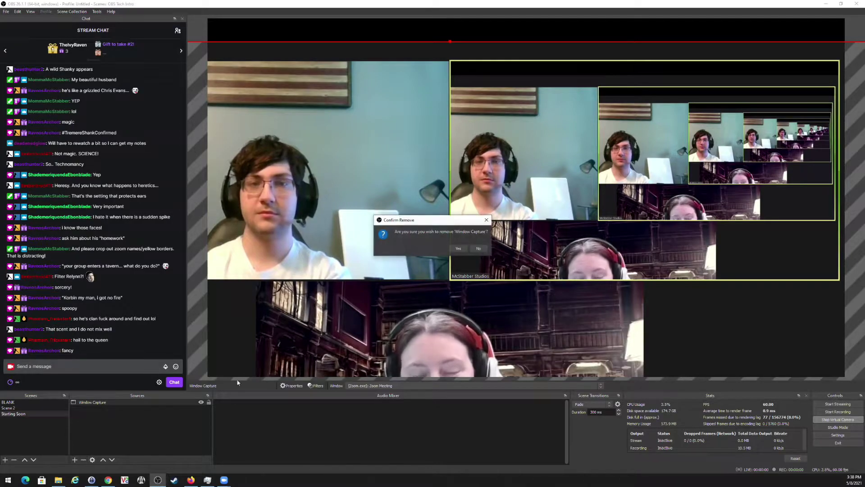
click(458, 249)
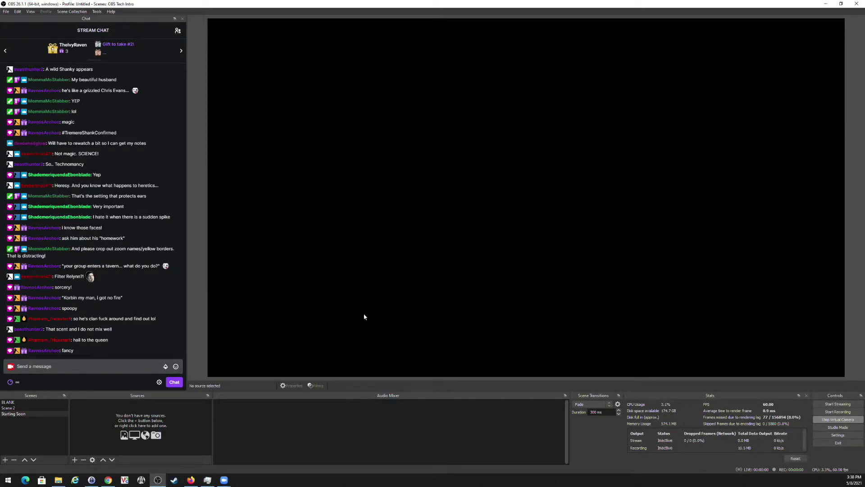
click(14, 403)
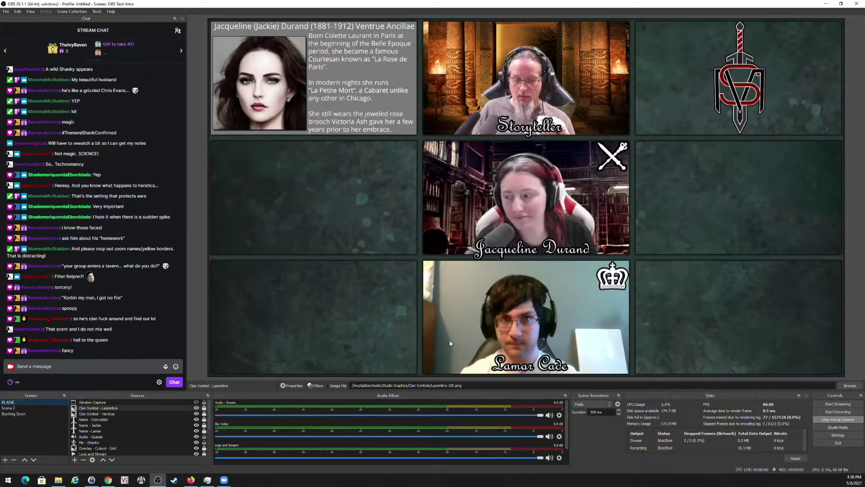
Open a Windowed Projector of the BLANK scene, enlarge it and move it up-left.
right_click(10, 402)
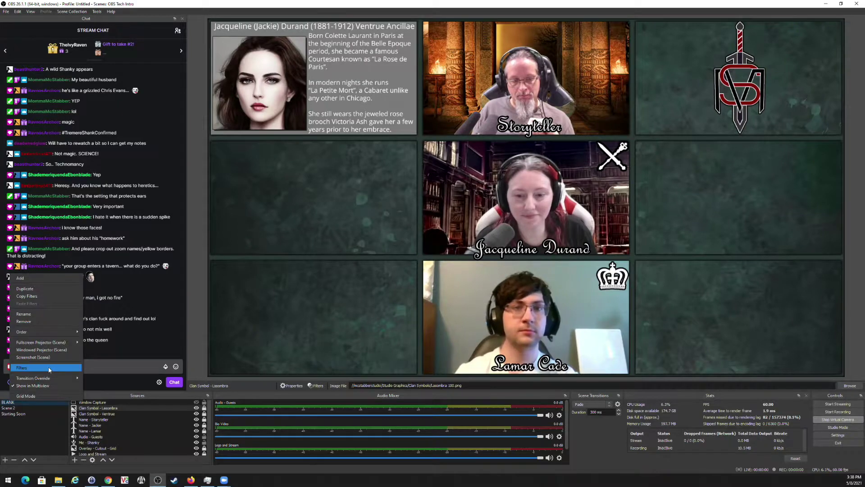
click(47, 351)
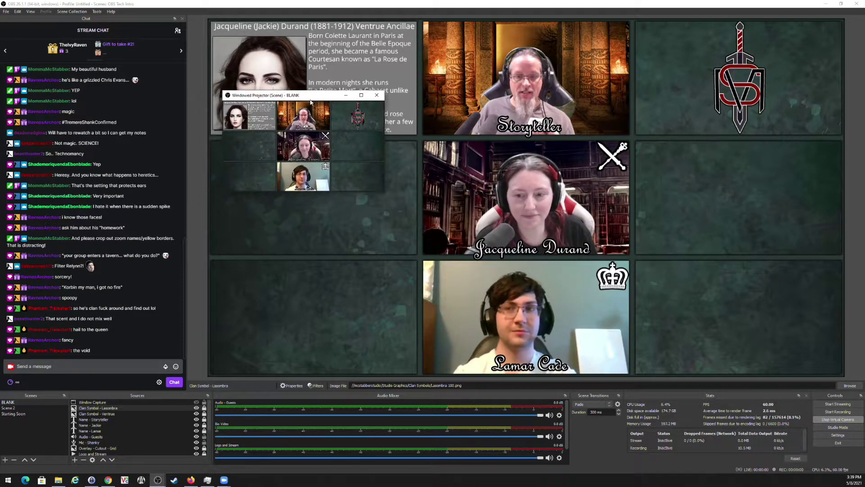
drag(420, 190, 722, 220)
drag(531, 192, 531, 425)
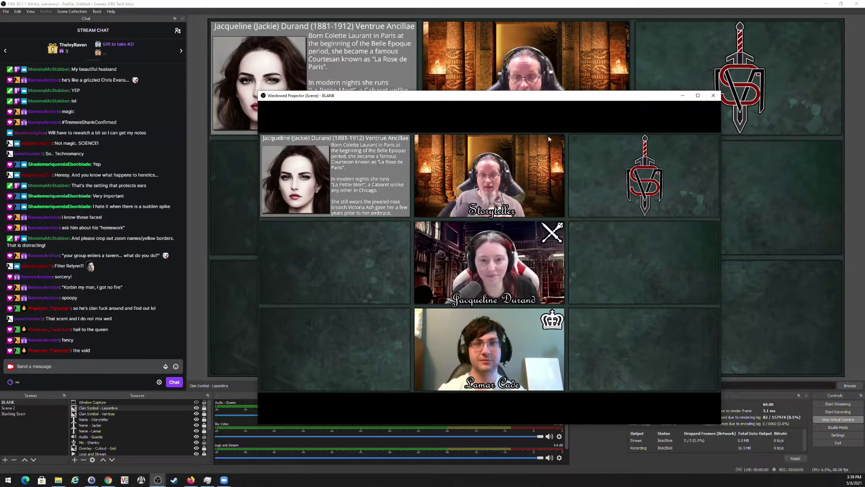
drag(551, 99, 428, 50)
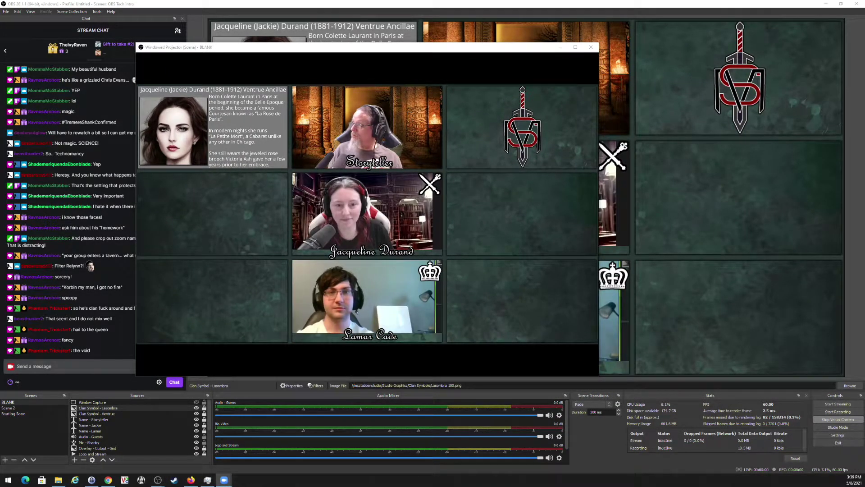
Make the Zoom meeting full screen and share the BLANK Windowed Projector window.
key(alt+Tab)
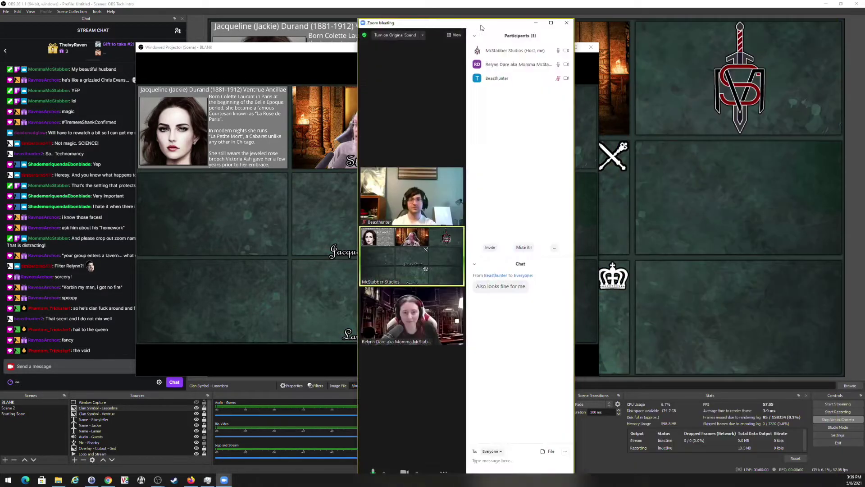
drag(487, 19, 383, 19)
double_click(383, 18)
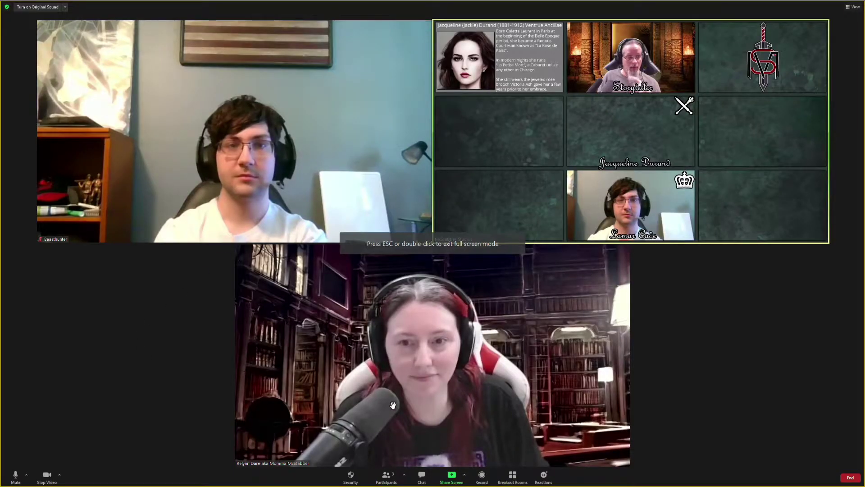
click(451, 477)
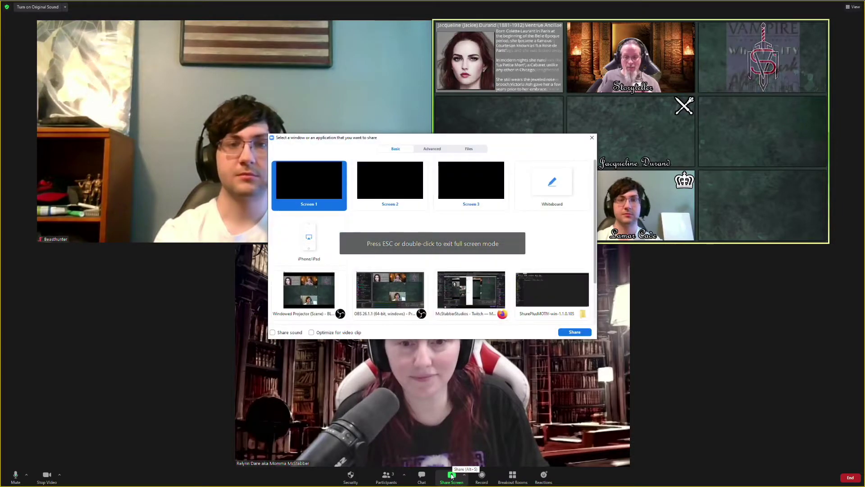
click(299, 290)
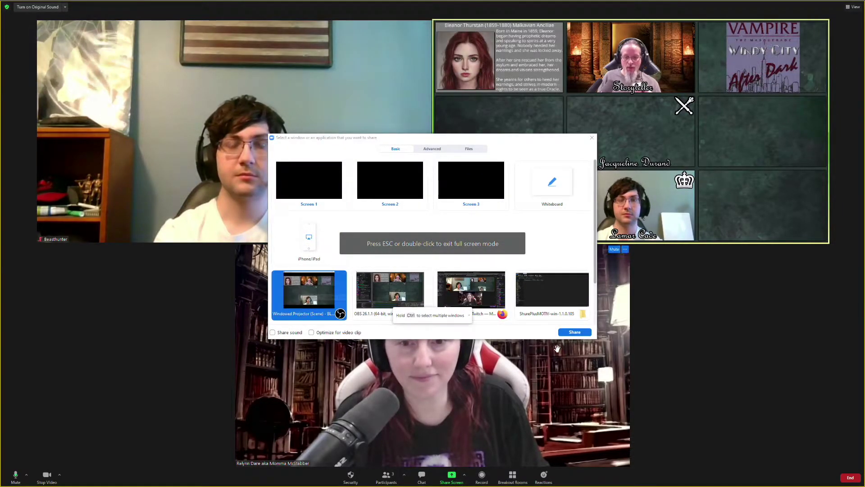
click(581, 336)
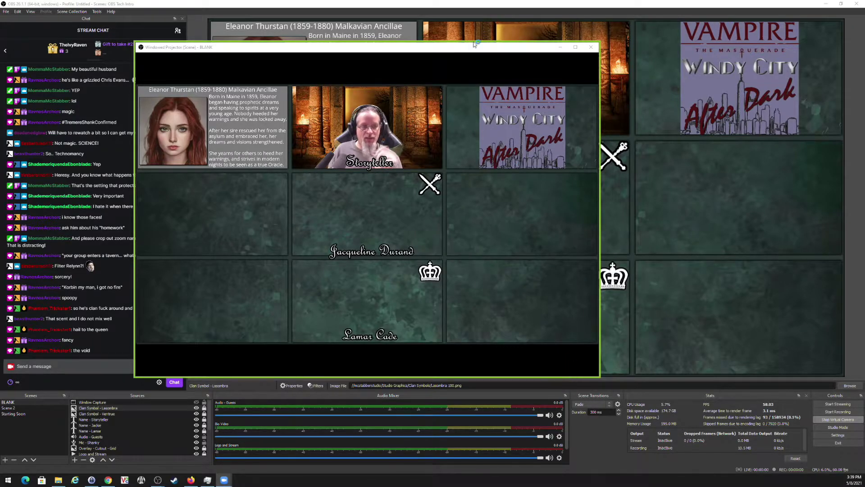
Push the projector window off the right screen edge, then check Zoom's taskbar windows.
drag(467, 48, 864, 105)
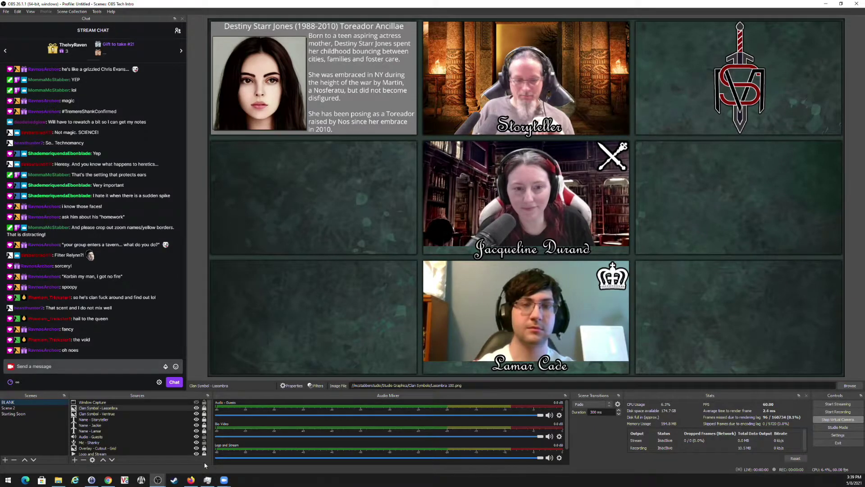
click(224, 480)
click(246, 464)
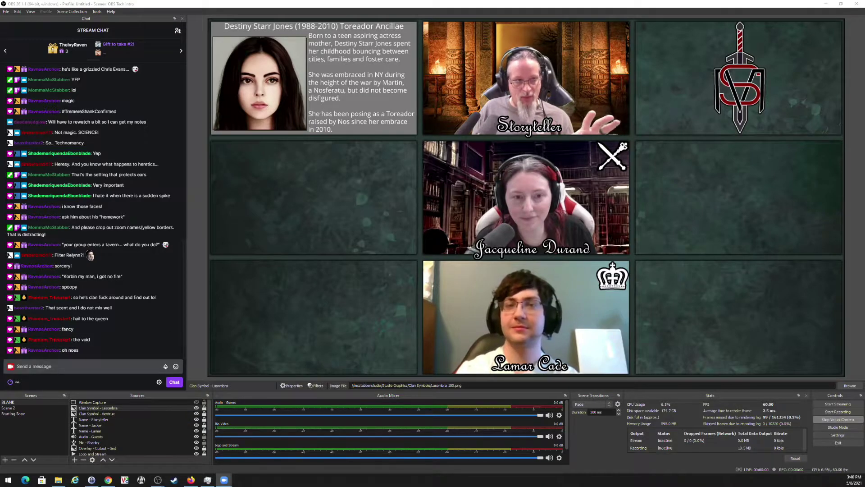
mouse_move(224, 479)
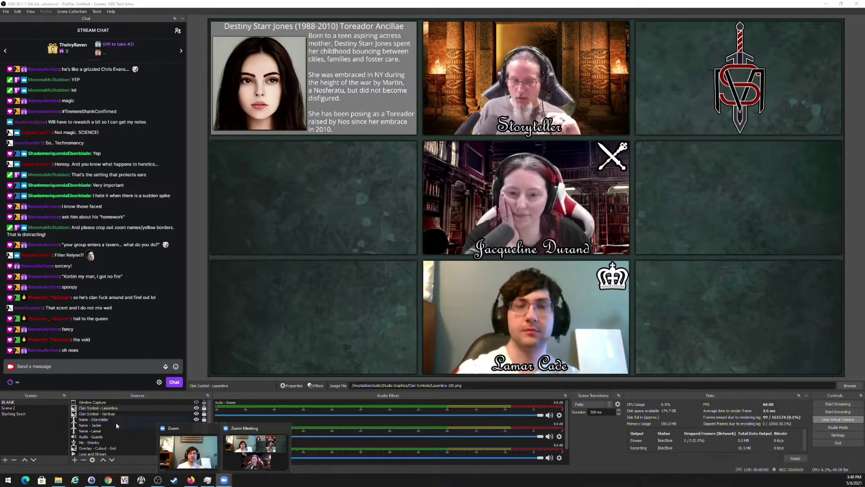
scroll(91, 432, down, 3)
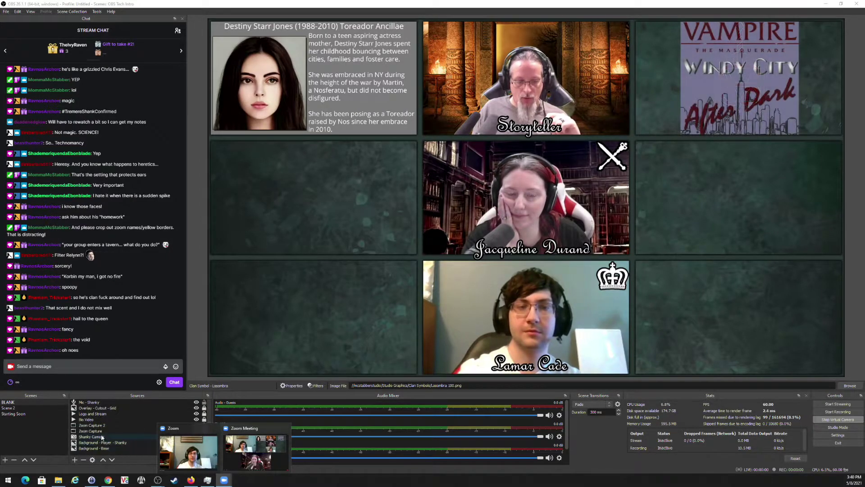
click(97, 426)
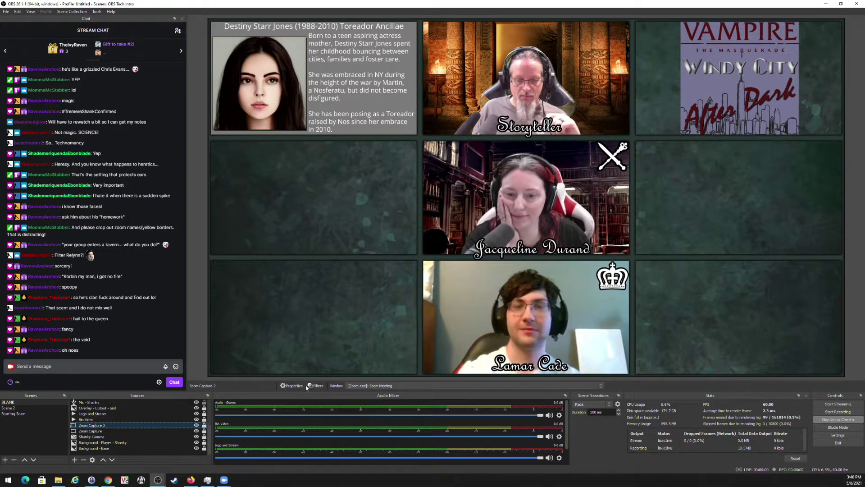
click(385, 386)
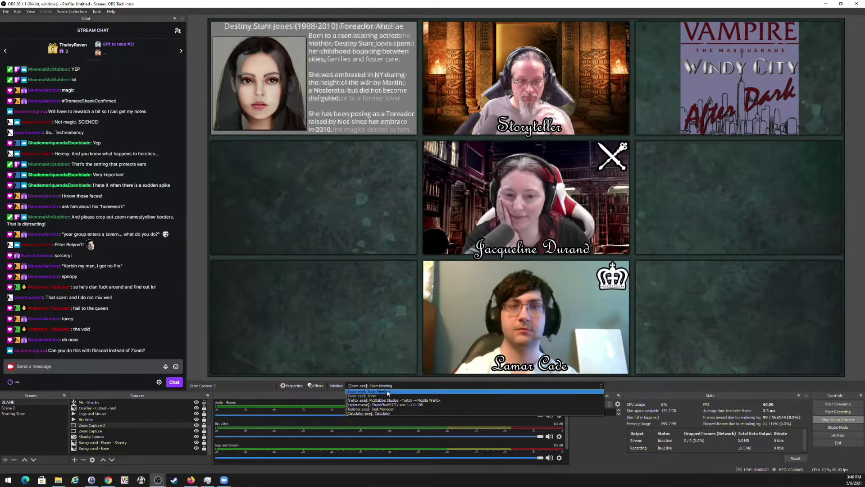
click(385, 392)
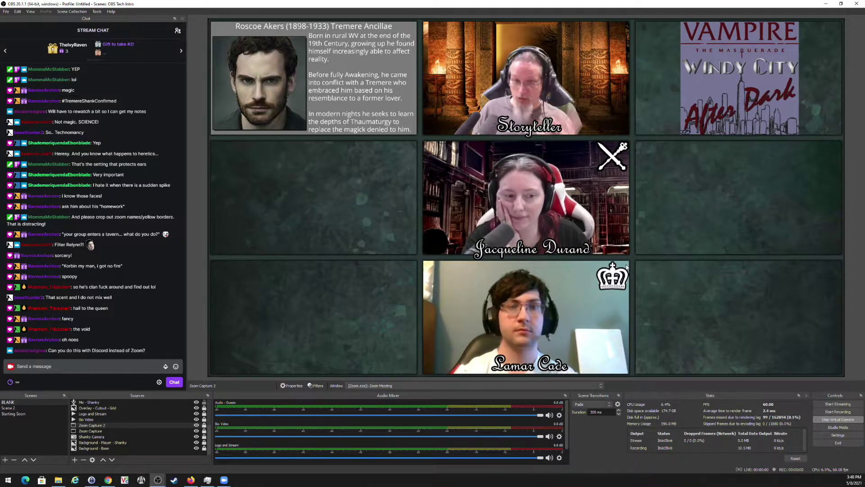
click(194, 481)
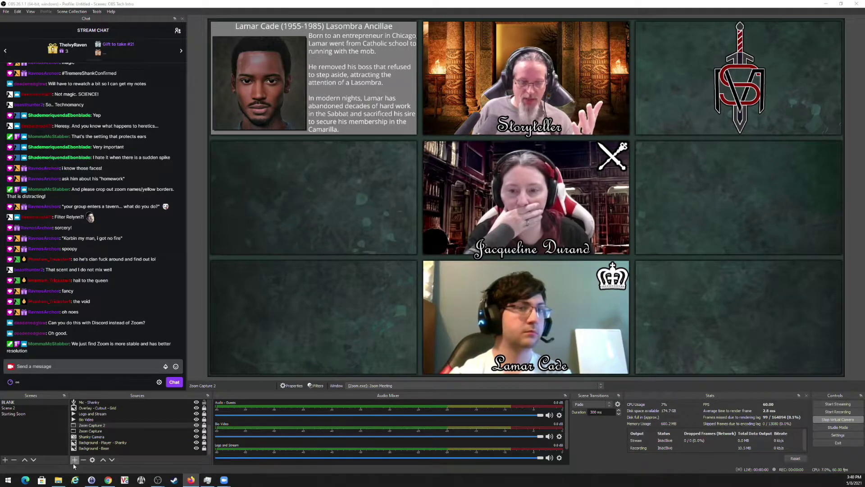
Add a new Window Capture 2 source and close its properties.
click(75, 460)
click(99, 438)
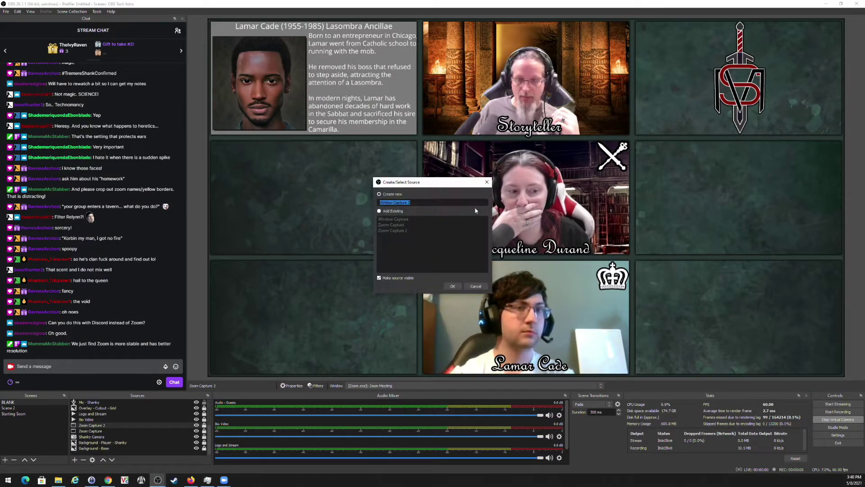
click(453, 286)
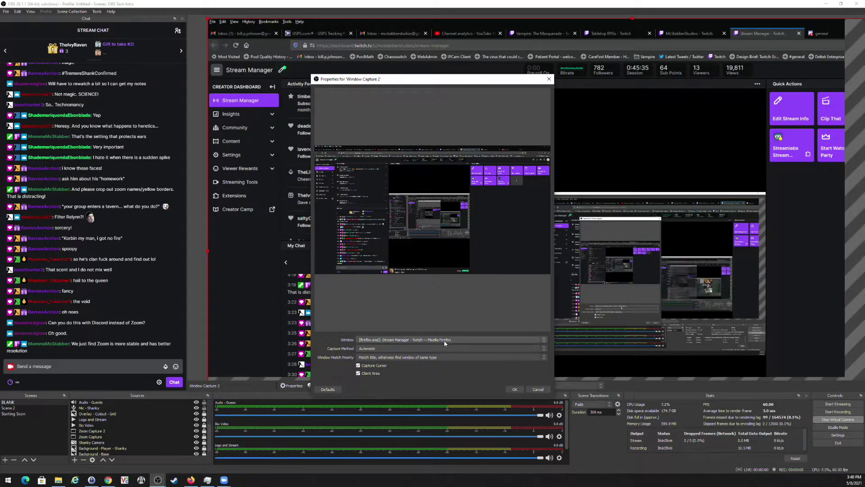
click(540, 389)
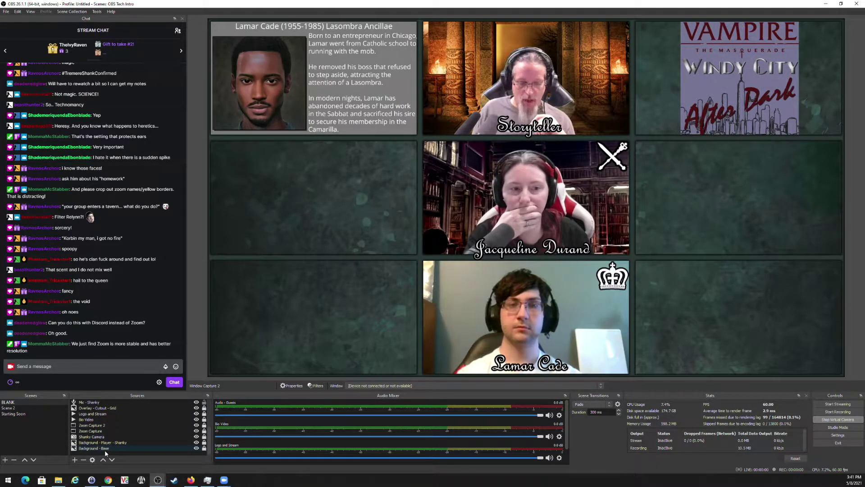
Delete both Window Capture 2 and Window Capture from the Sources list.
scroll(107, 446, up, 3)
click(109, 404)
key(Delete)
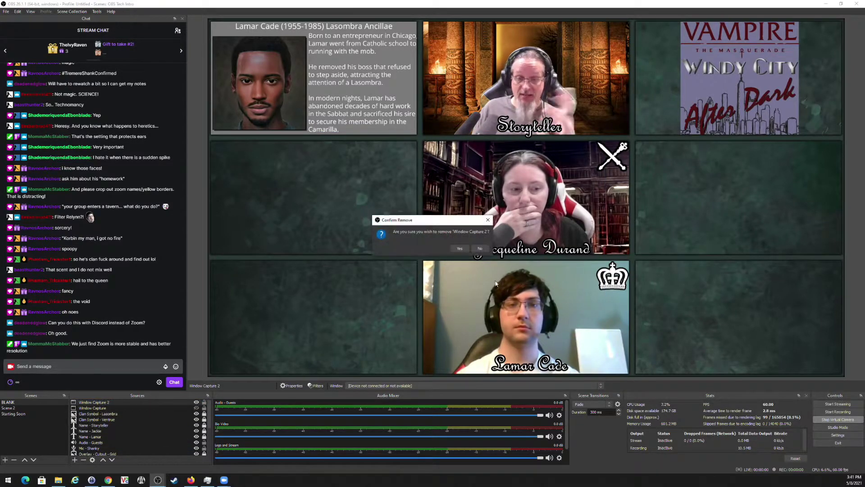
click(459, 248)
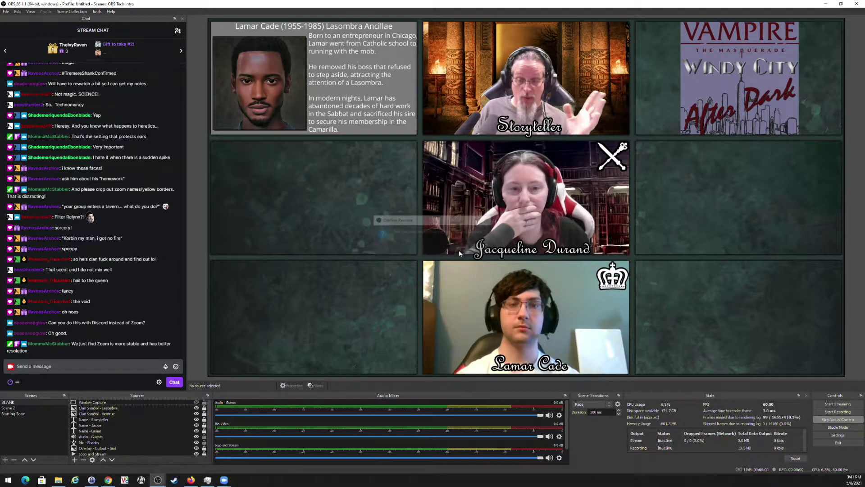
click(111, 403)
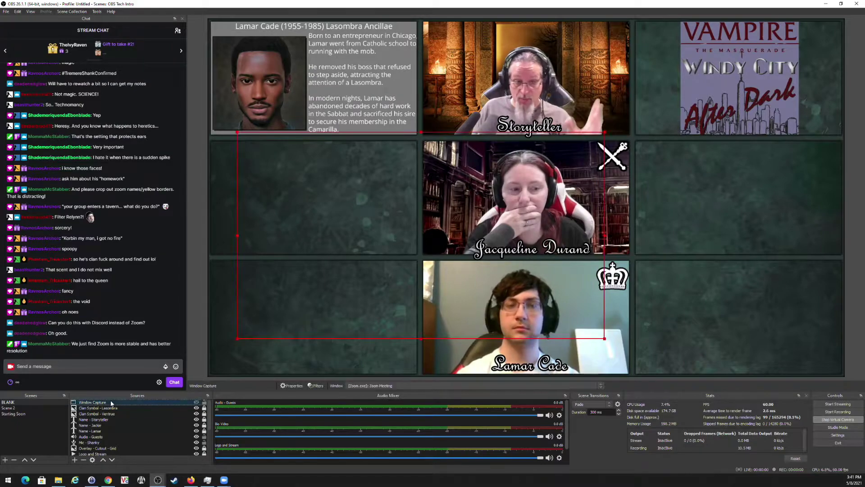
click(86, 461)
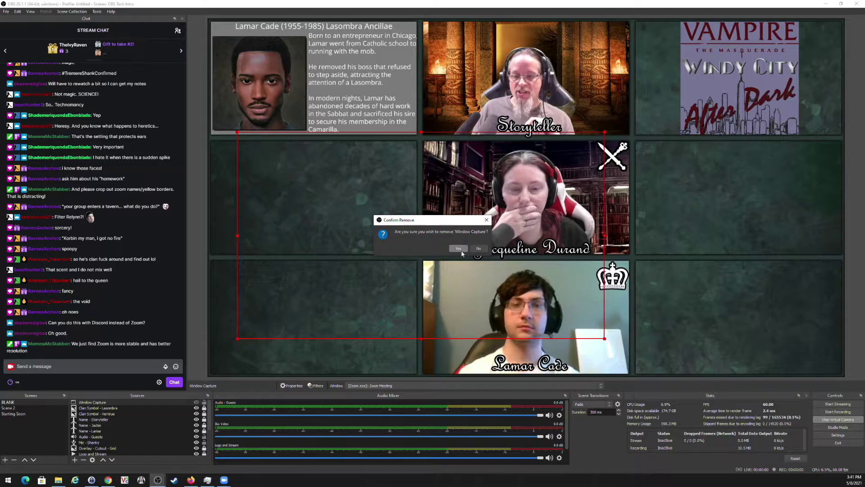
click(458, 249)
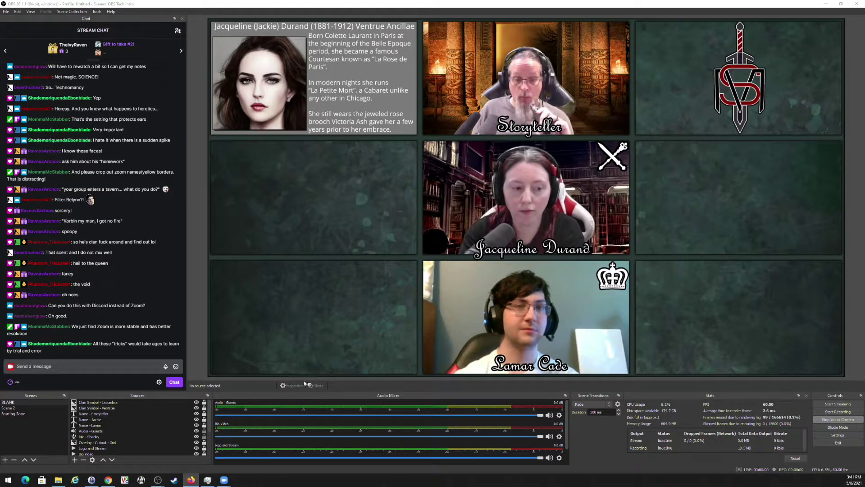
Move Starting Soon to the top and add looping media source 'Starting Soon - Streaming' with the World of Darkness video.
drag(14, 413, 20, 403)
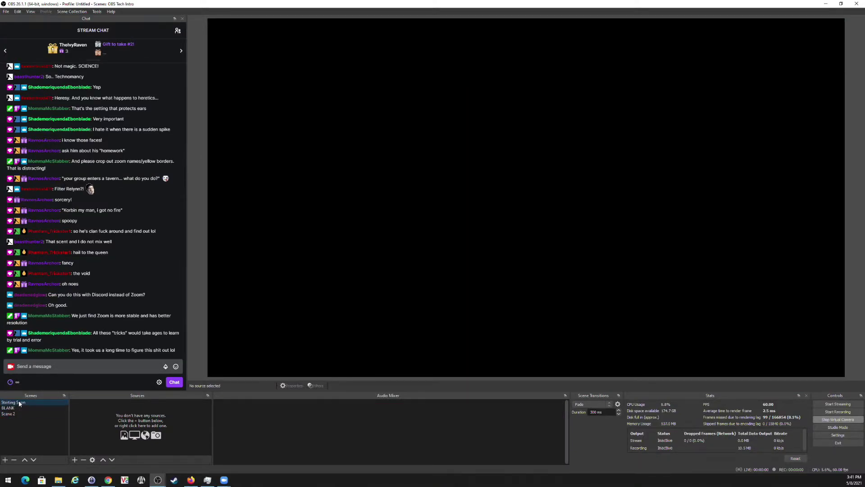
click(75, 460)
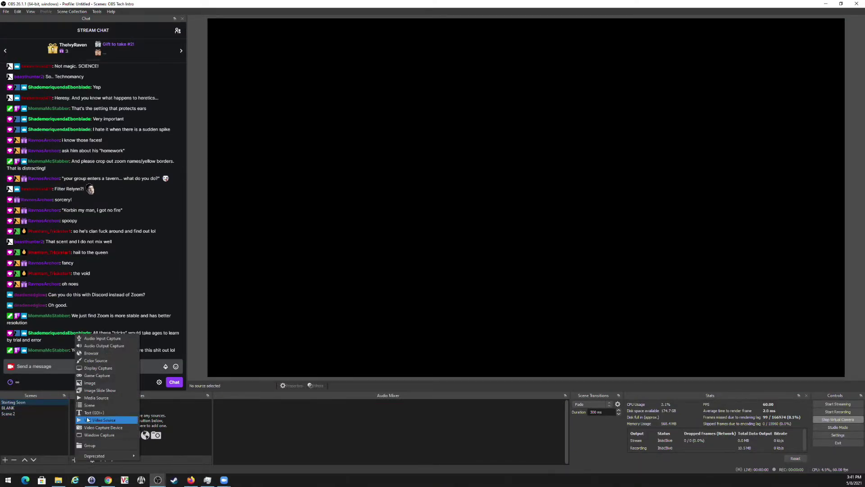
click(92, 398)
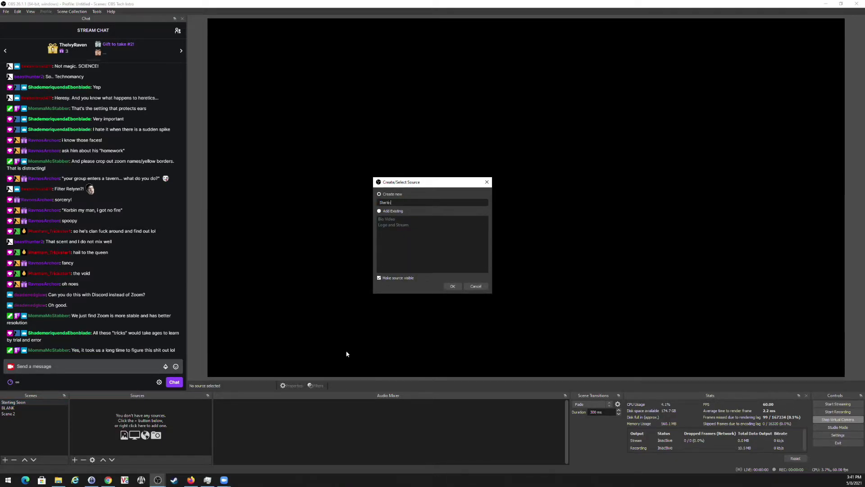
key(Return)
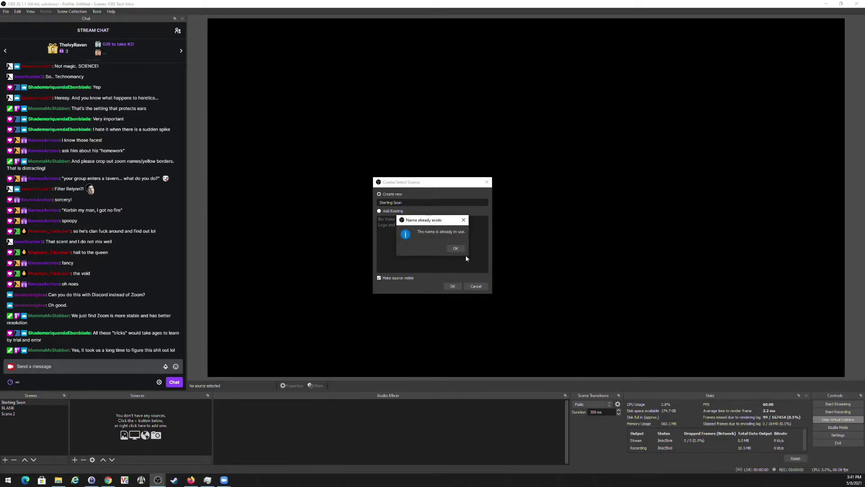
click(456, 248)
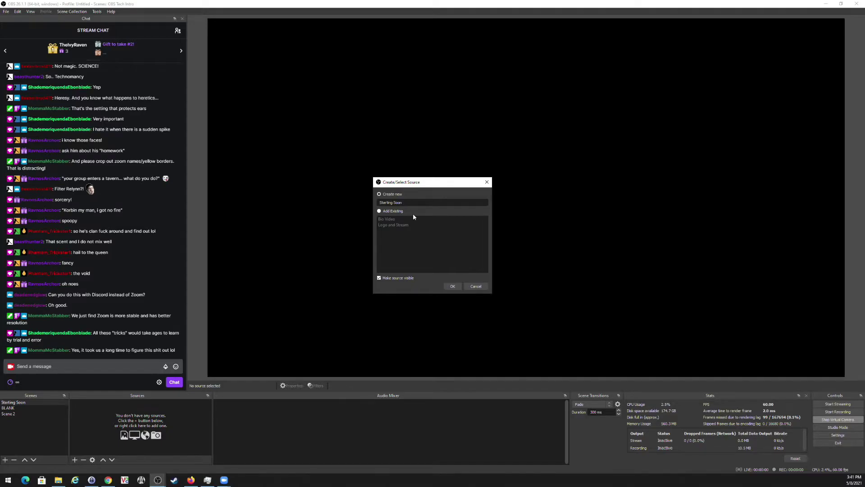
text(- Streaming)
key(Return)
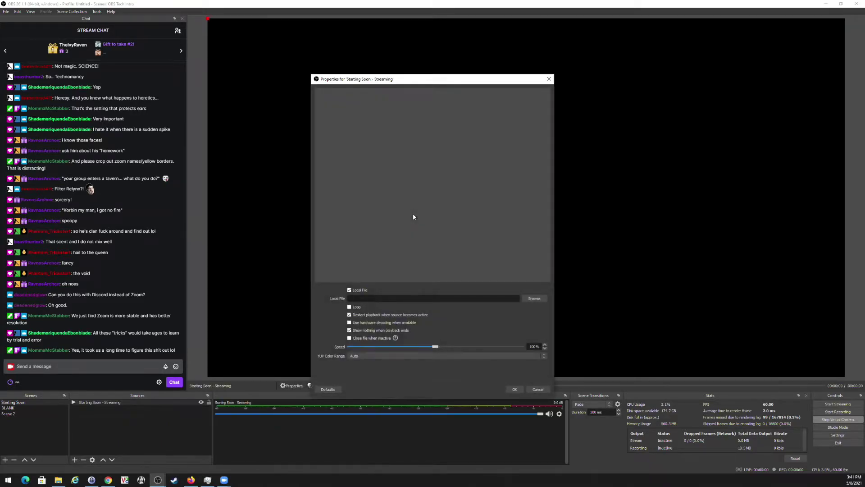
click(532, 298)
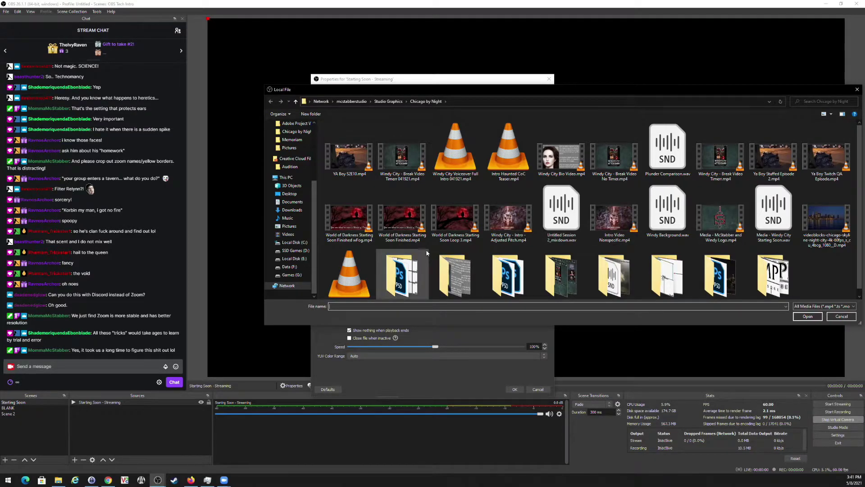
double_click(362, 233)
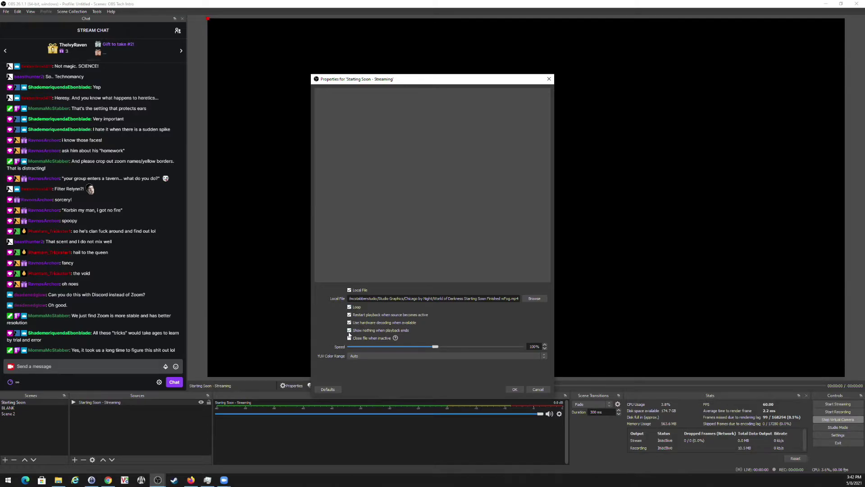
click(515, 390)
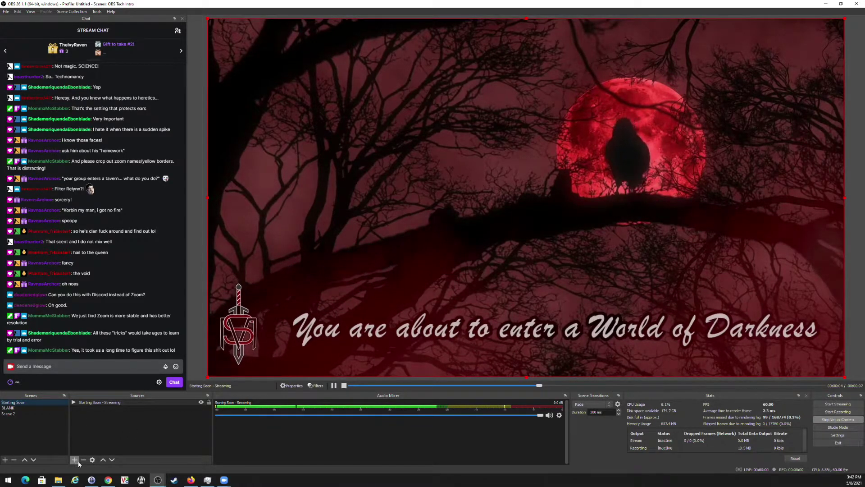
click(209, 402)
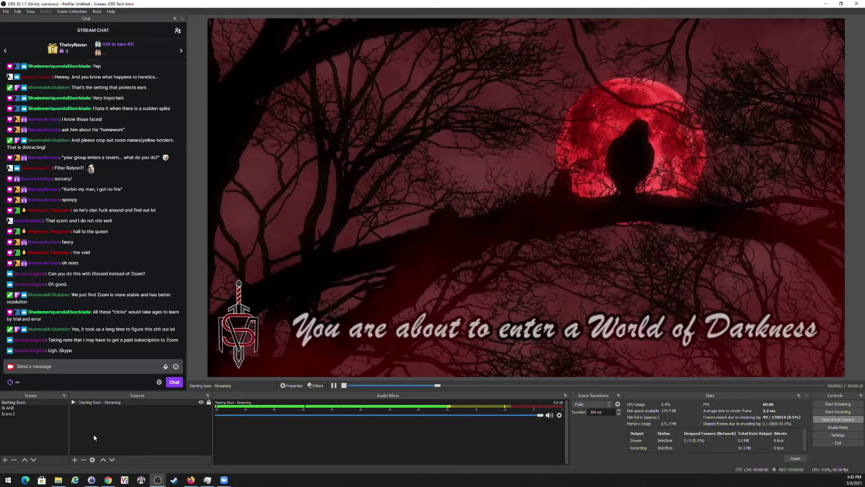
click(74, 460)
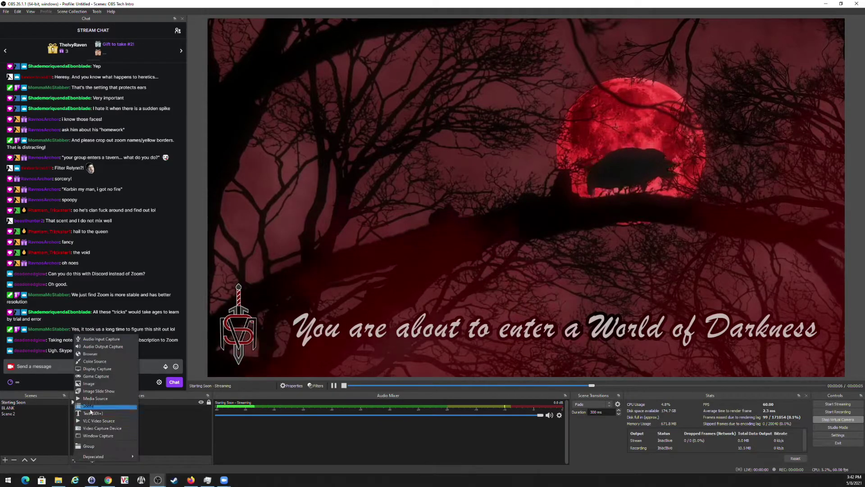
click(105, 355)
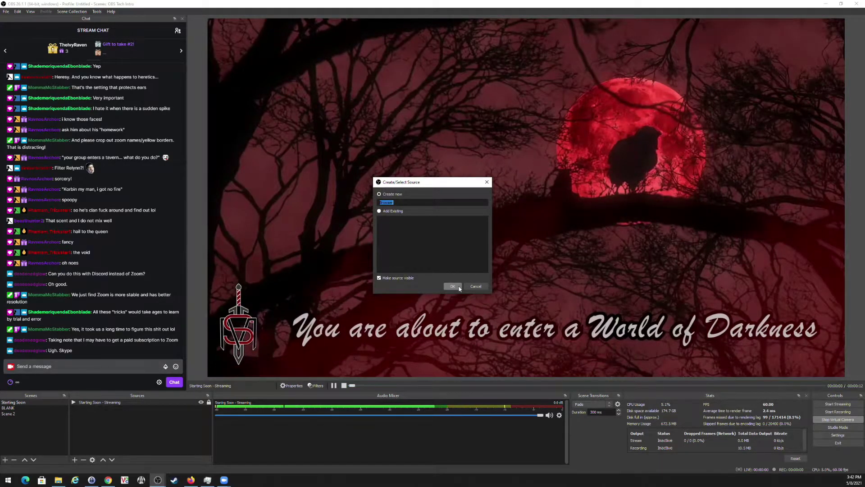
text(Ale)
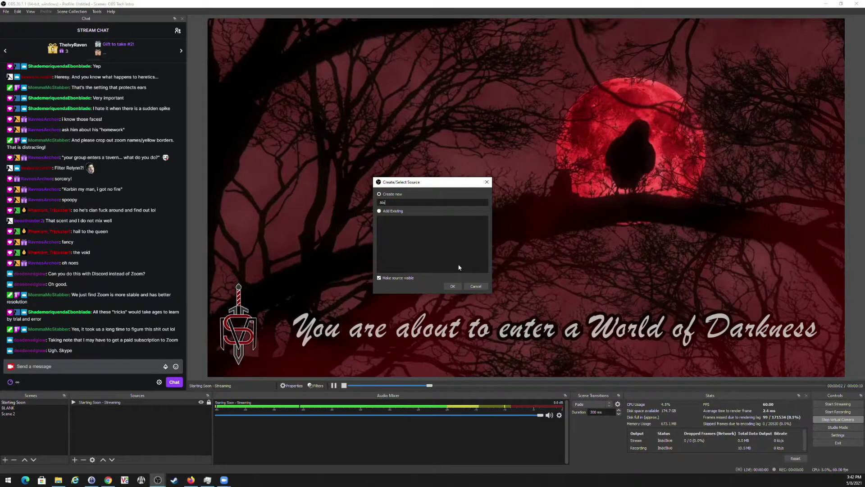
text(rt Box)
key(Return)
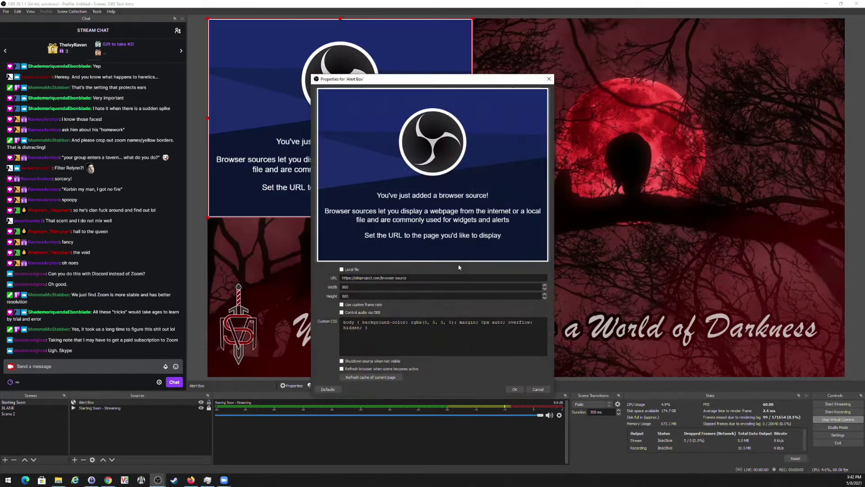
drag(425, 275, 354, 273)
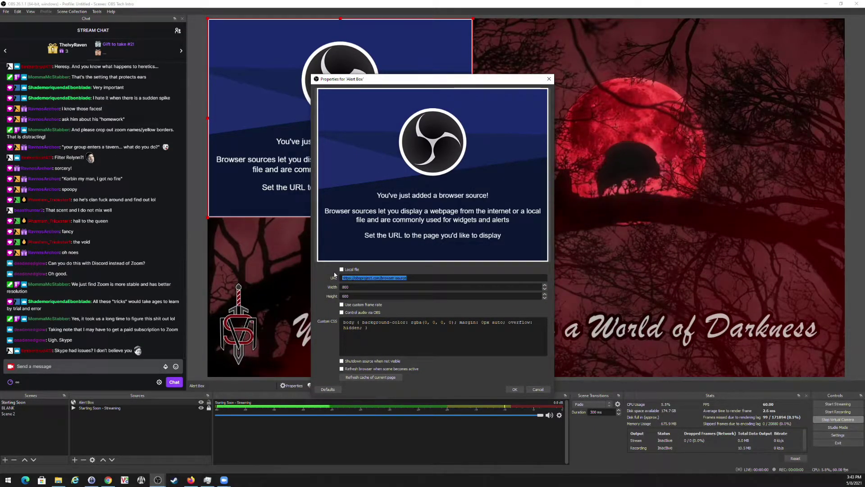
click(382, 279)
triple_click(413, 277)
click(412, 278)
triple_click(412, 278)
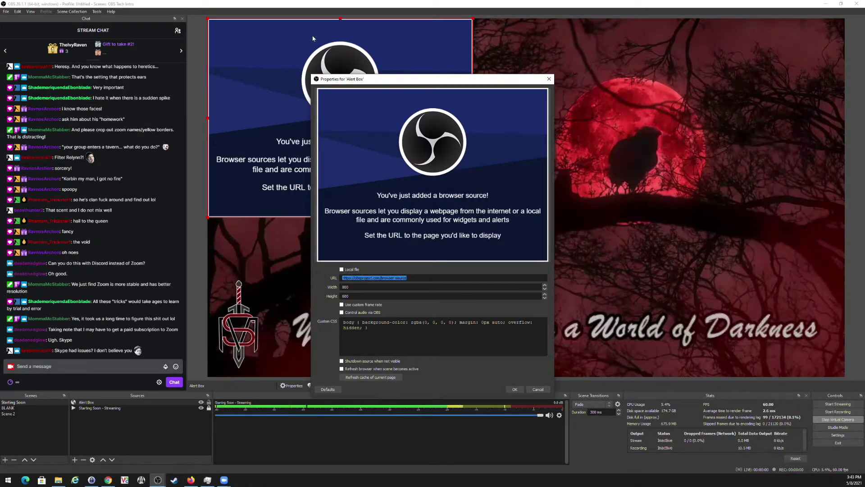
click(543, 391)
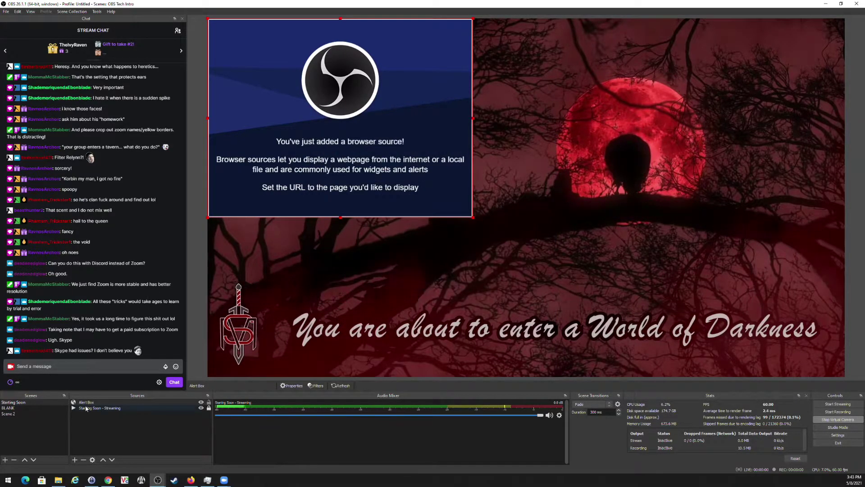
click(83, 460)
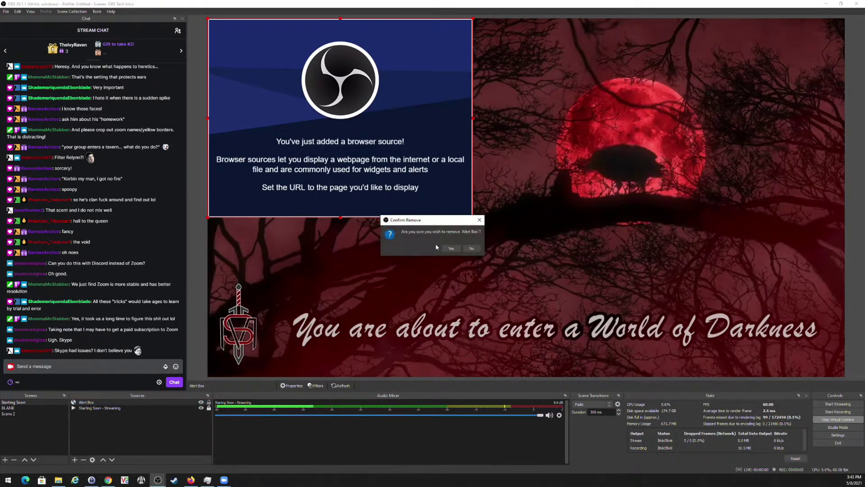
click(451, 248)
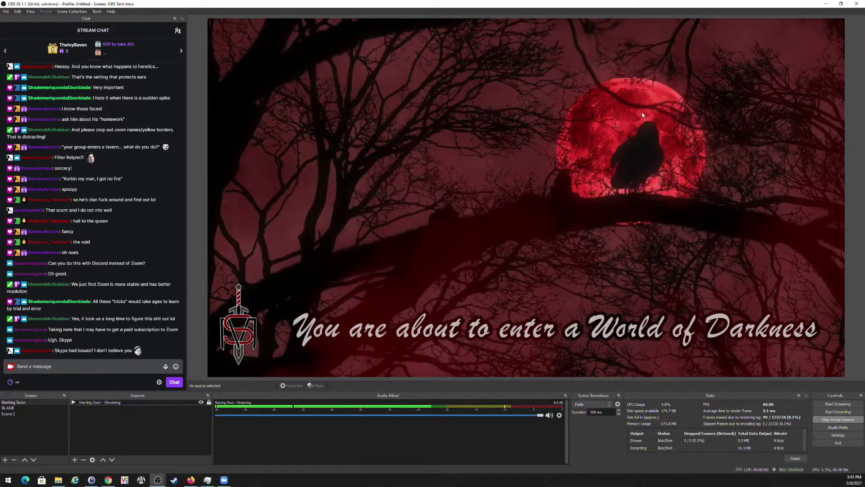
Create a 'Pre-Roll' scene and move it to second place in the scene list.
click(6, 459)
text(Pre-Rop)
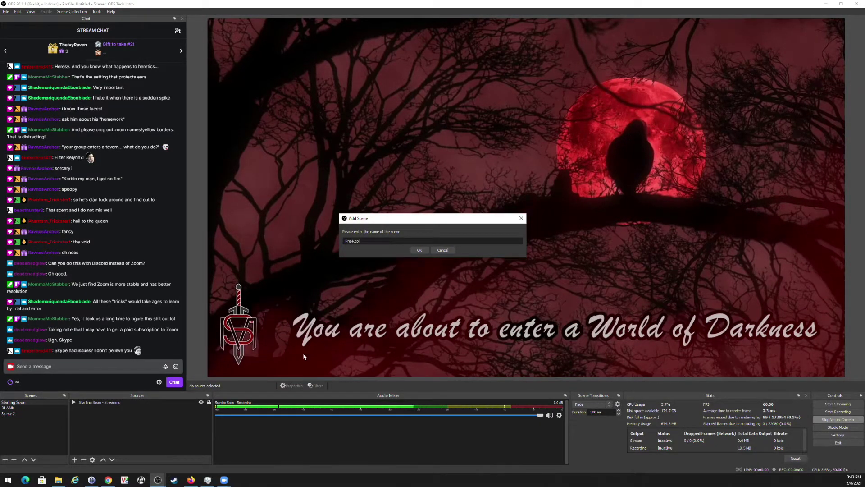
key(BackSpace)
text(ll)
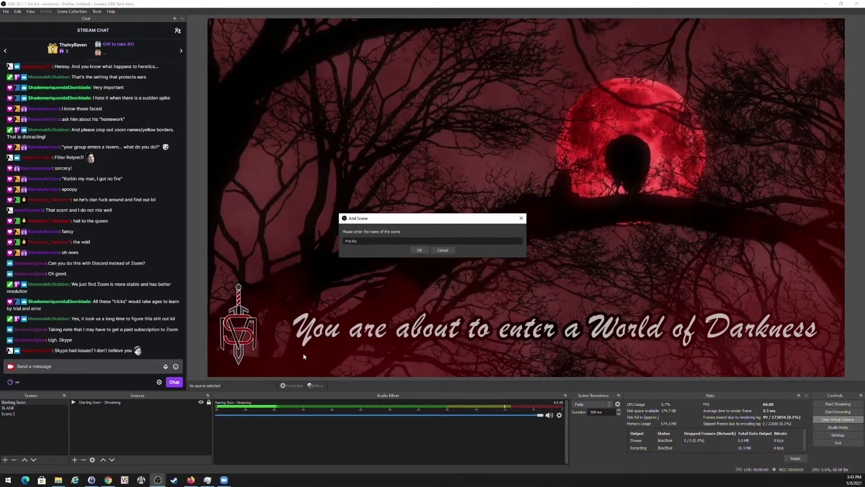
key(Return)
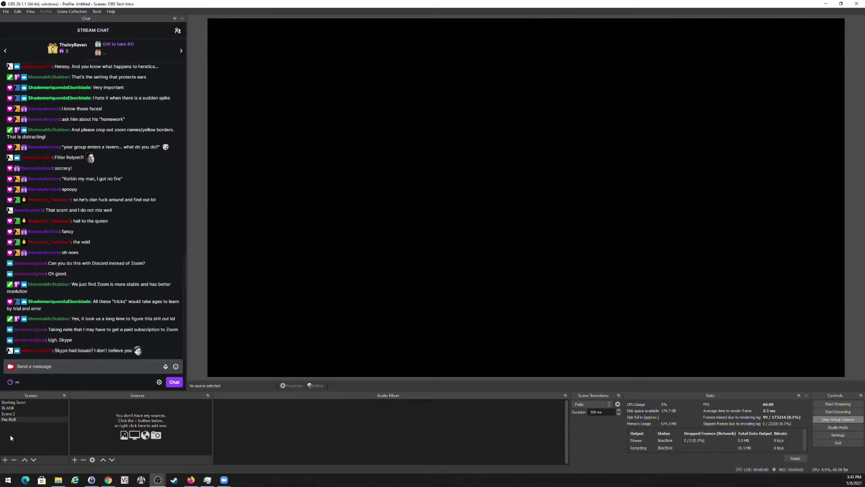
drag(9, 422, 16, 409)
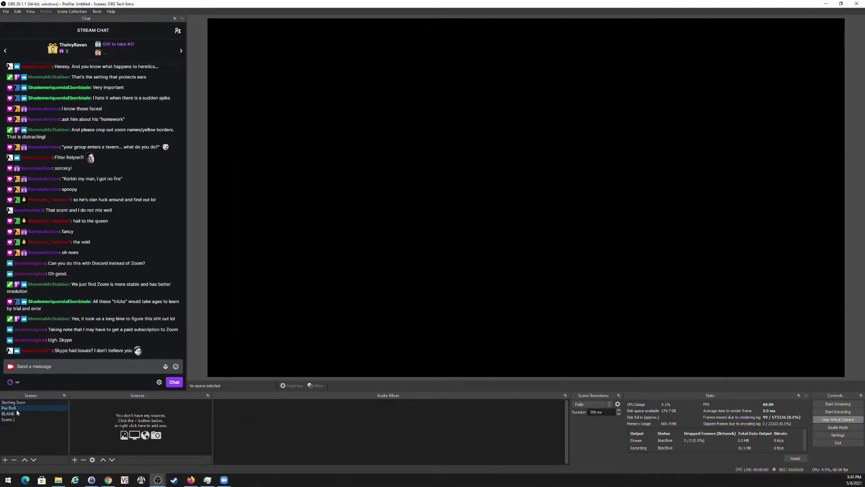
Add media source 'Pre-roll Video' playing Intro Haunted CoC Teaser, keeping the last frame at playback end.
click(74, 461)
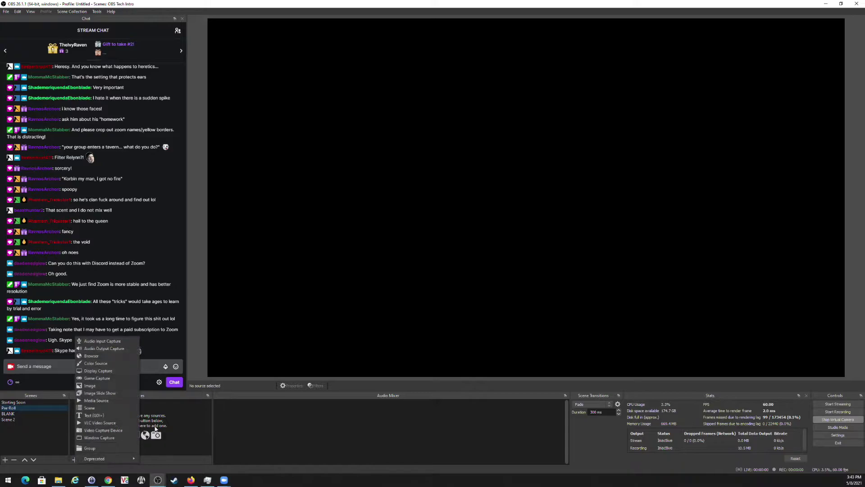
click(96, 401)
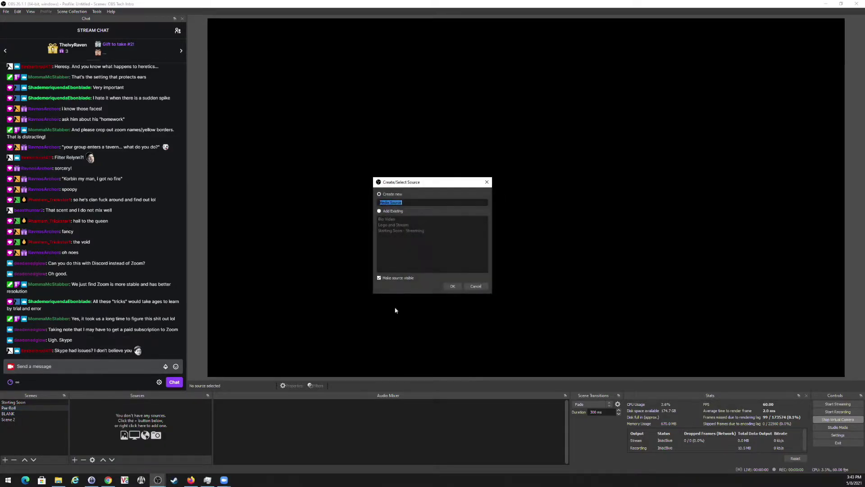
text(Pre-roll Video)
key(Return)
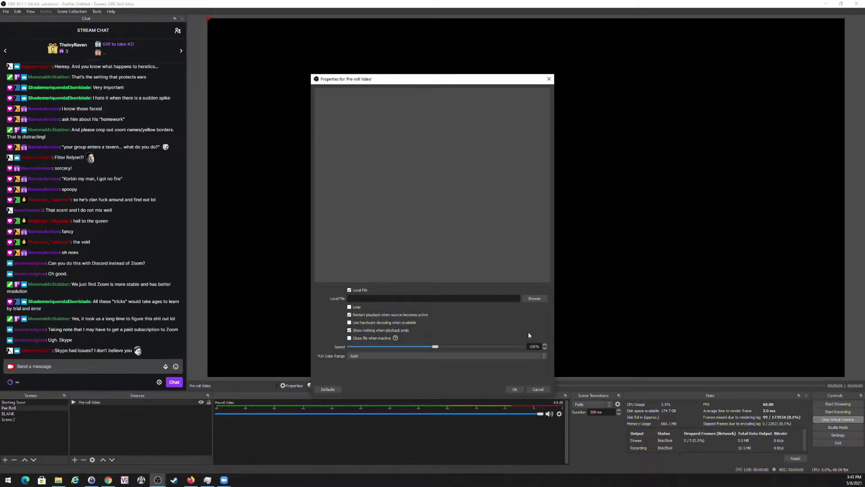
click(538, 299)
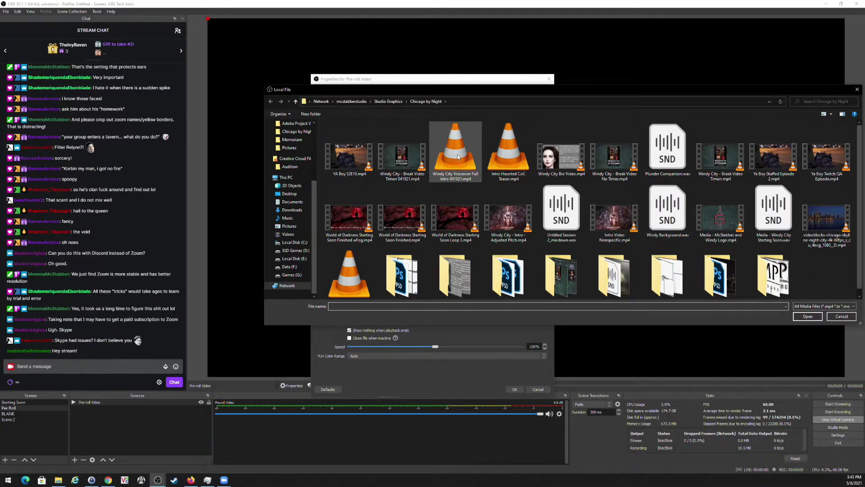
click(509, 151)
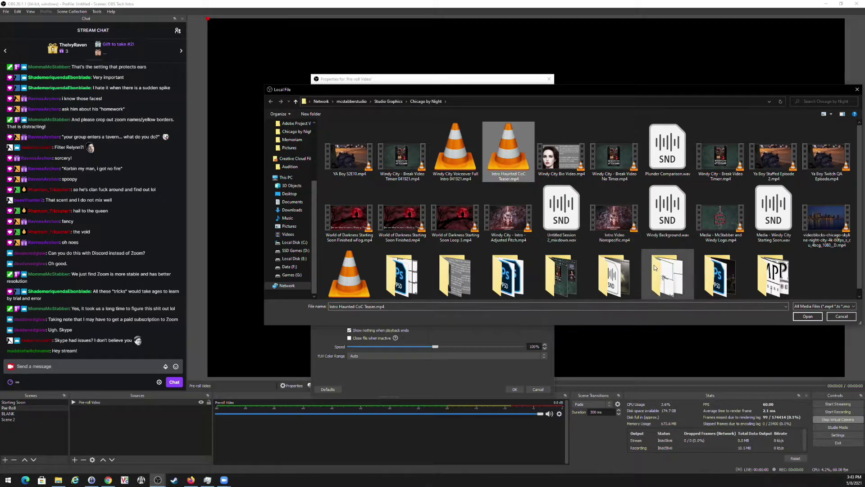
click(807, 316)
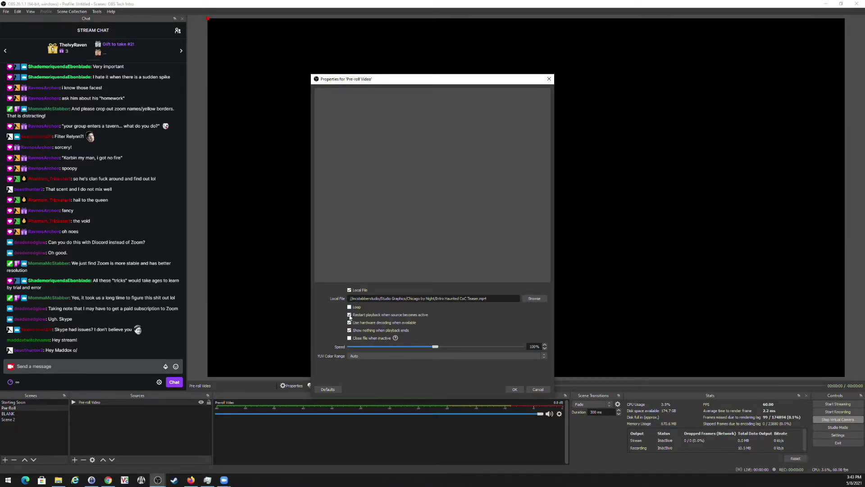
click(350, 330)
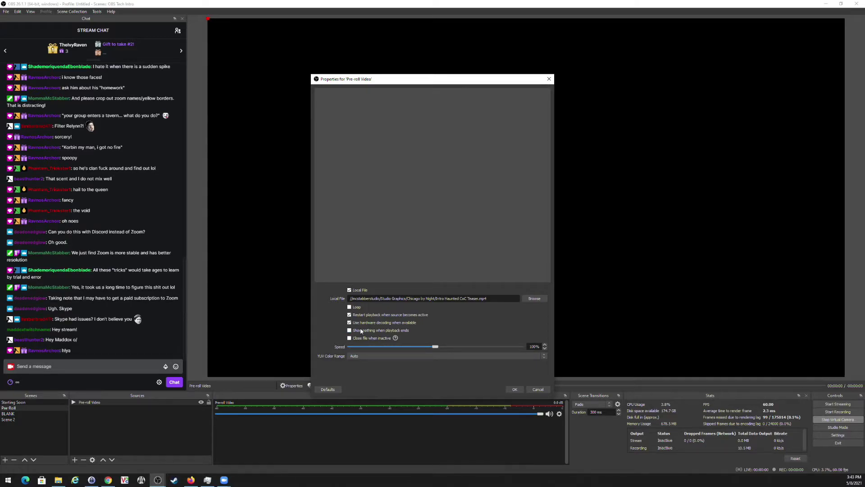
click(515, 389)
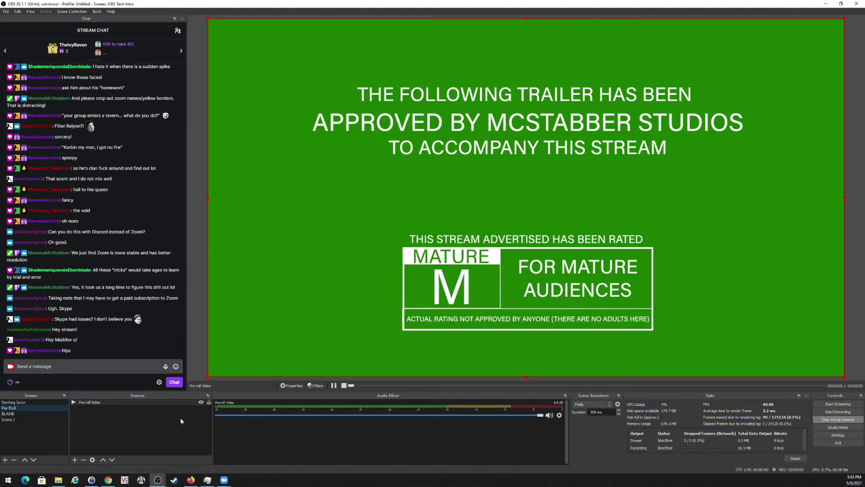
Scrub through the Pre-roll Video in the preview to check playback.
click(191, 430)
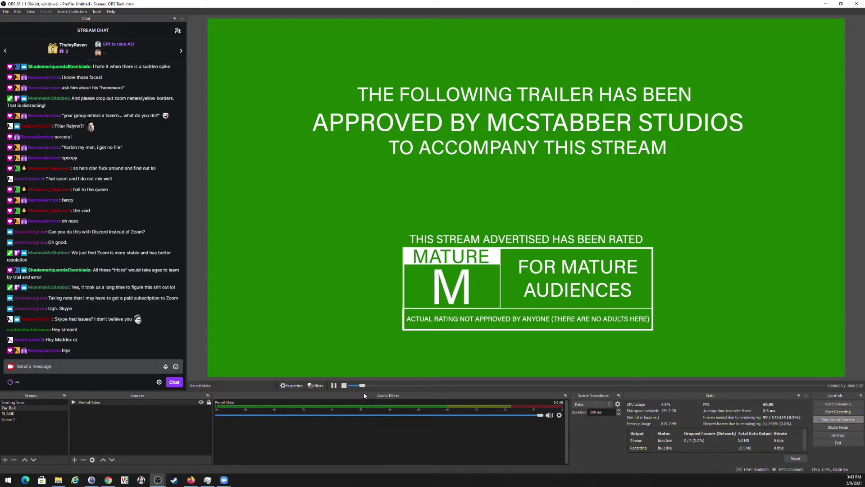
drag(364, 387, 379, 388)
drag(440, 390, 326, 388)
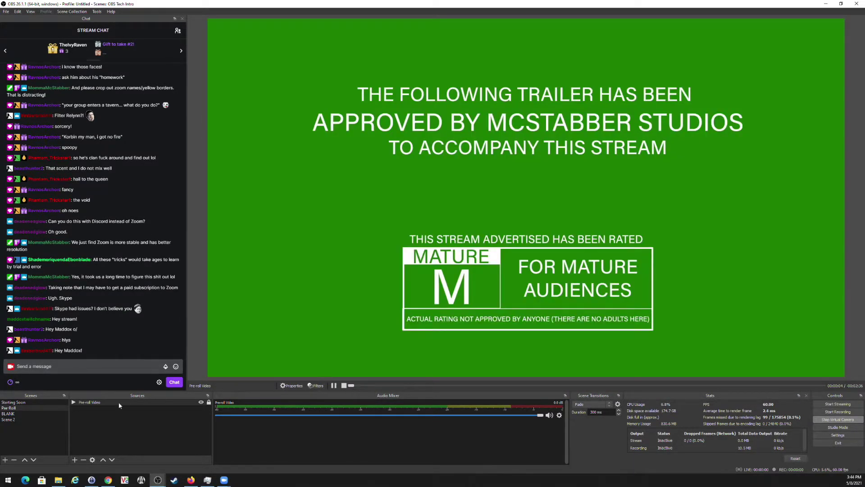
click(4, 459)
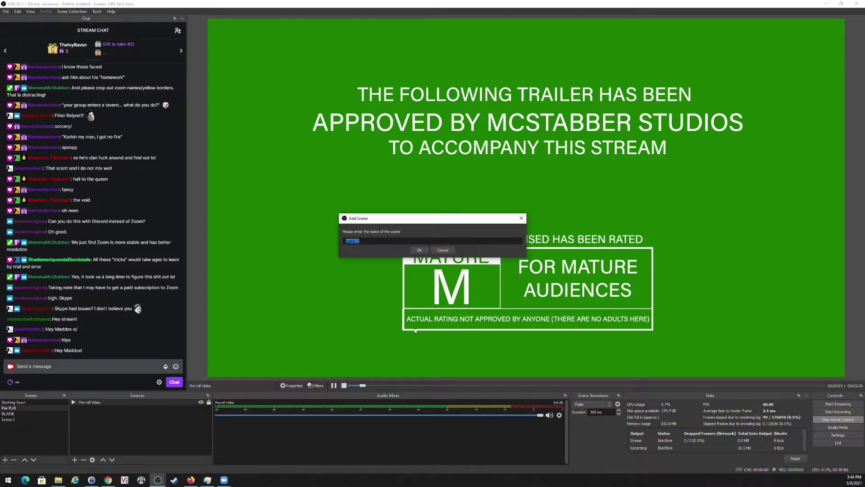
Name the new scene 'Windy City Intro' and move it above BLANK.
text(Windy City Intro)
key(Return)
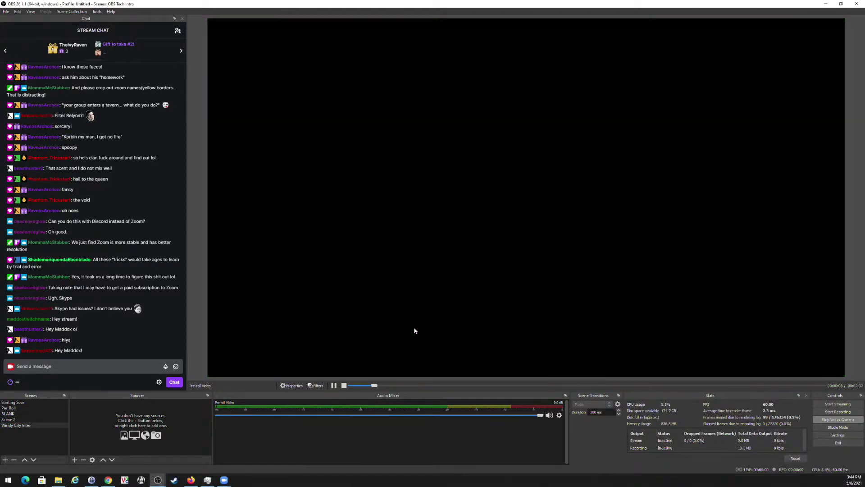
drag(19, 427, 19, 418)
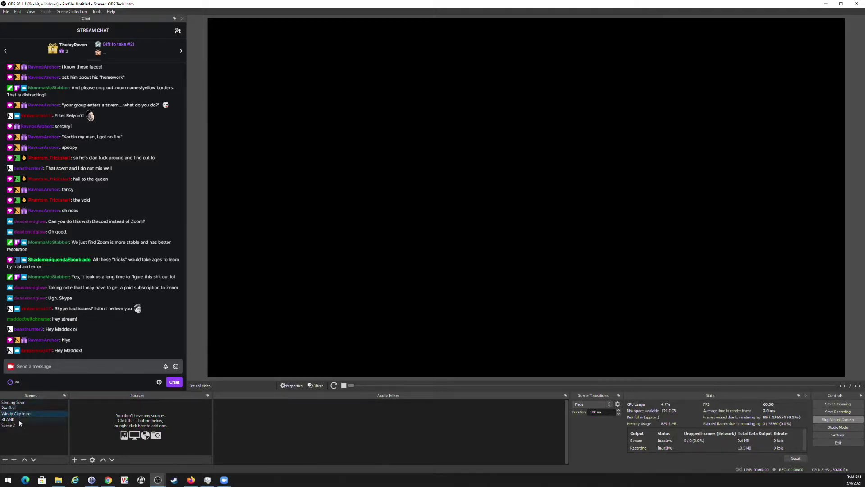
Add media source 'Windy City Intro Video' playing the Windy City Voiceover Full Intro with hardware decoding.
click(74, 460)
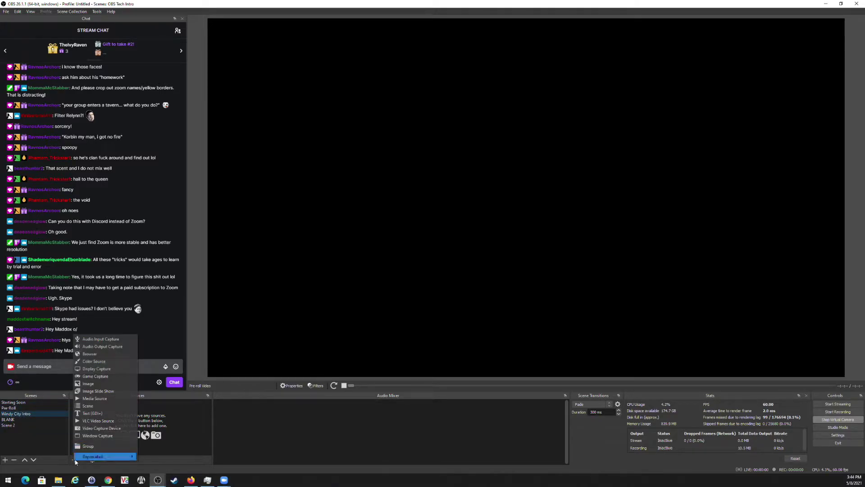
click(108, 398)
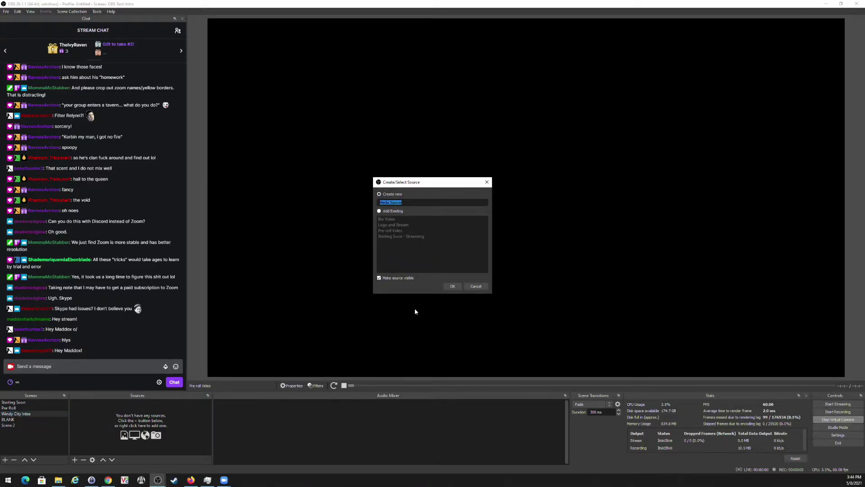
text(Windy City Me)
key(BackSpace)
key(BackSpace)
key(BackSpace)
key(Return)
click(534, 299)
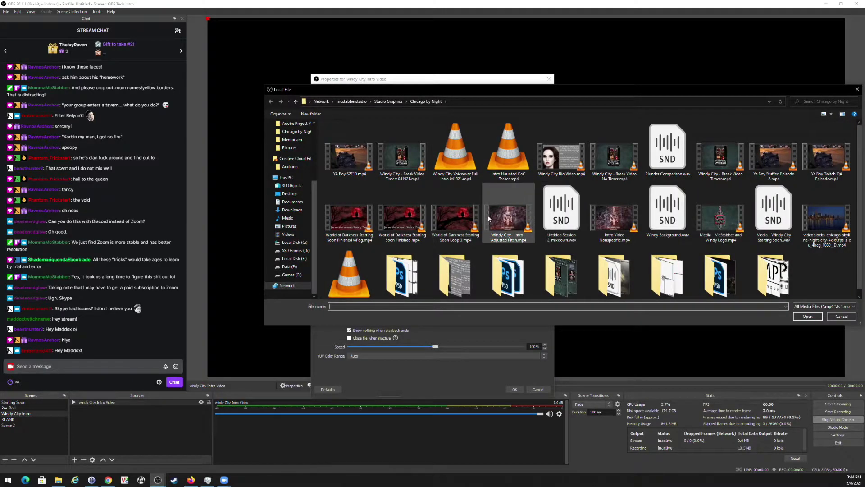
click(459, 155)
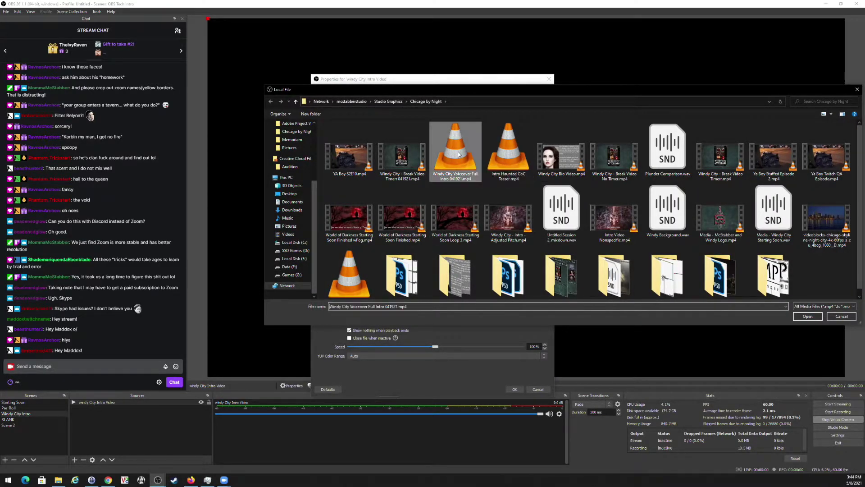
click(807, 317)
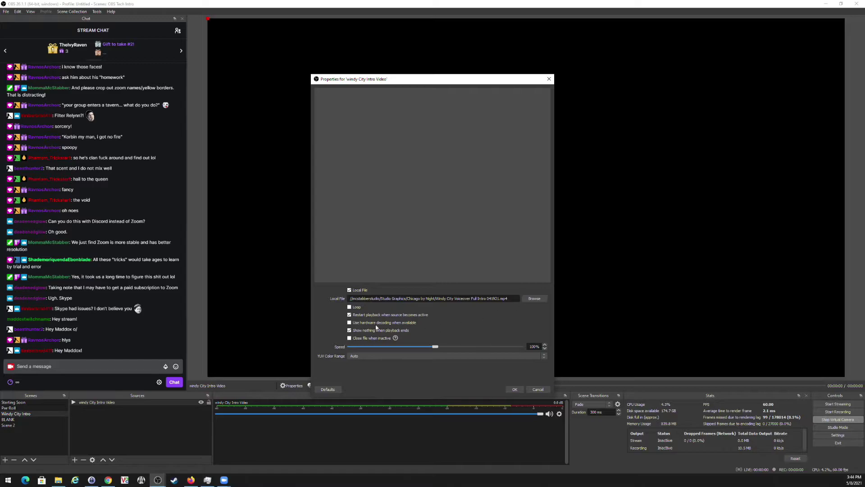
click(350, 323)
click(514, 389)
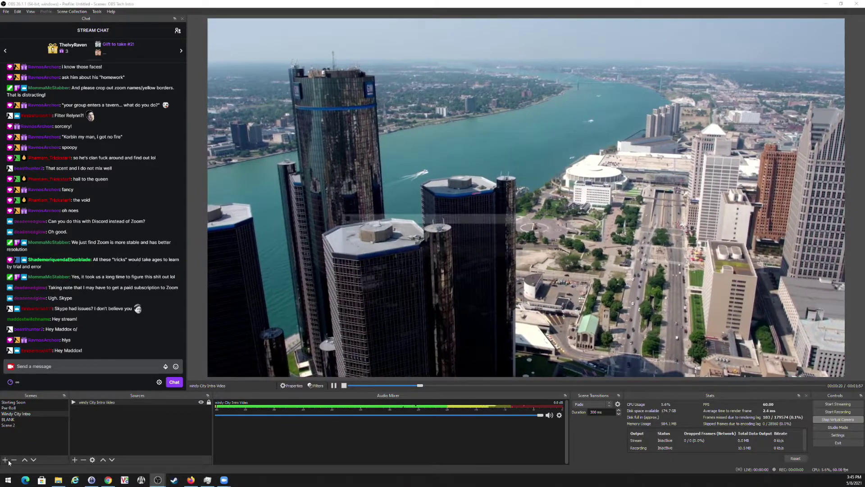
Create an empty scene named 'Ya Boi Video'.
click(6, 459)
text(Ya Boi Video)
key(Return)
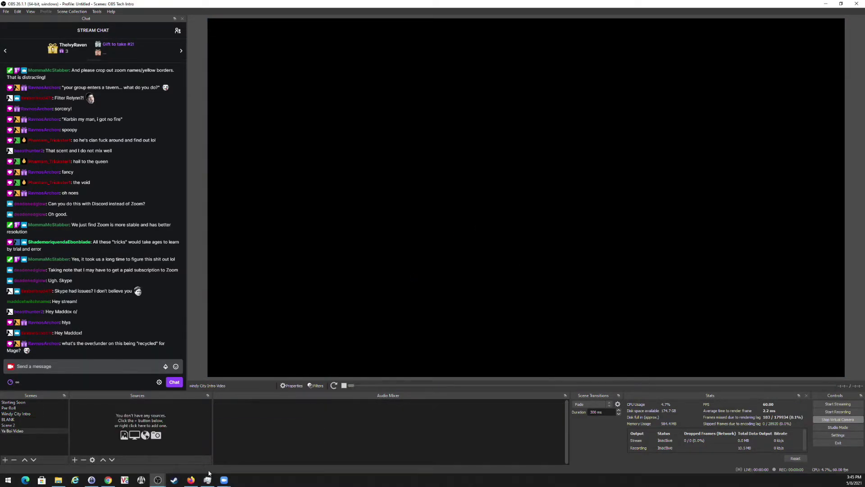
Add a media source named Ya Boi Intro Video.
click(75, 460)
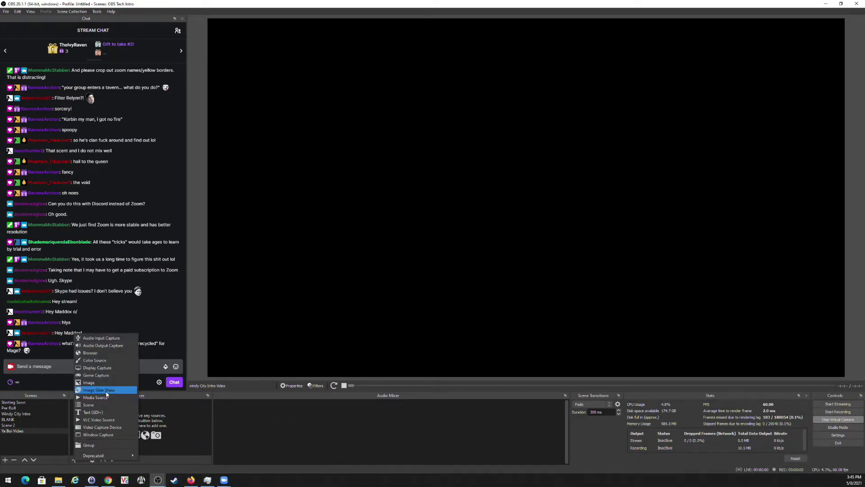
click(92, 396)
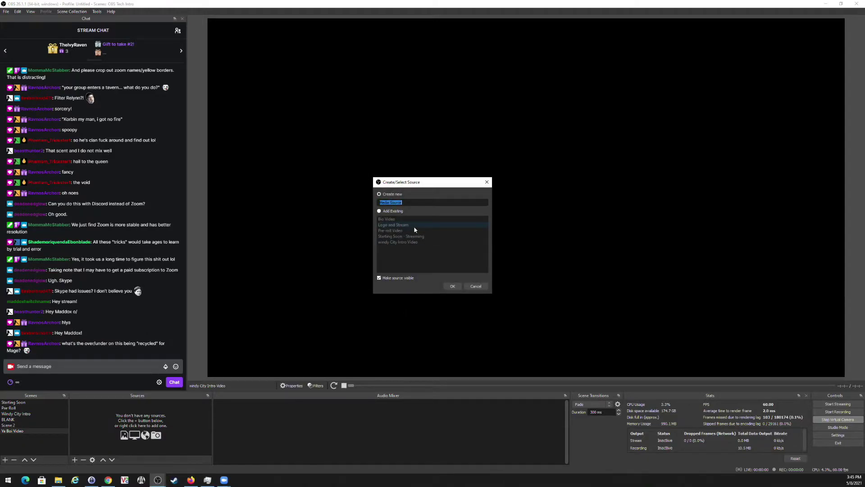
text(Ya Boi Video)
key(Return)
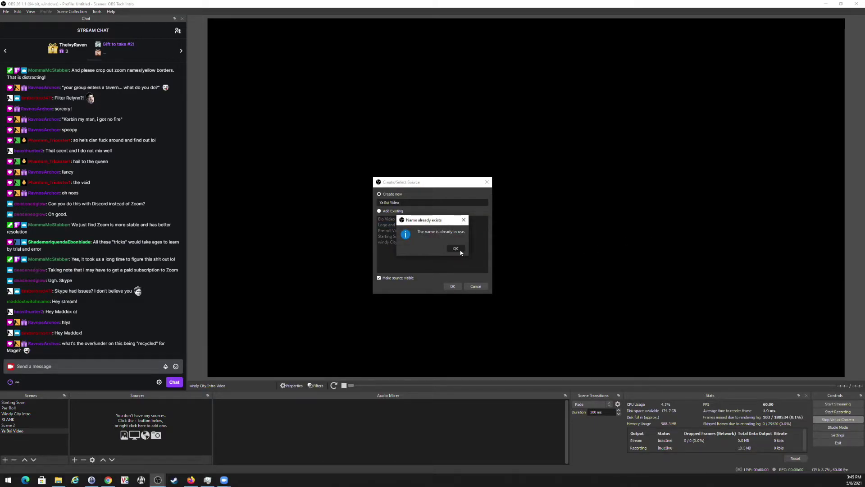
click(456, 248)
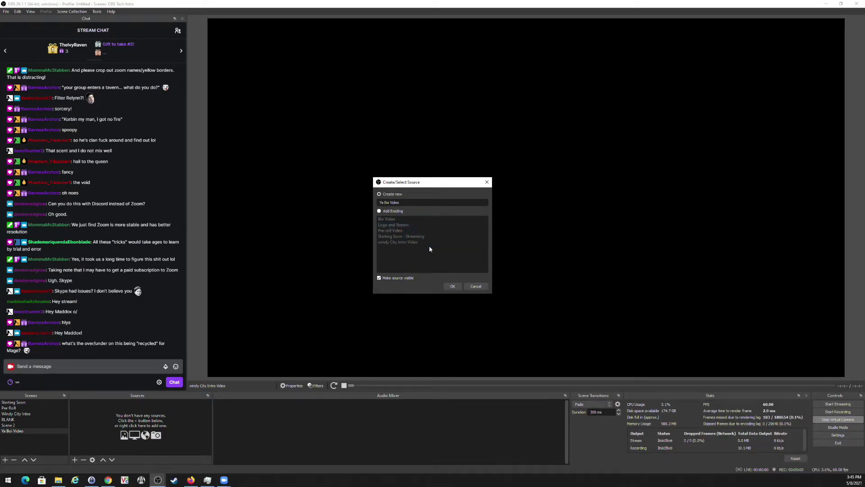
key(Return)
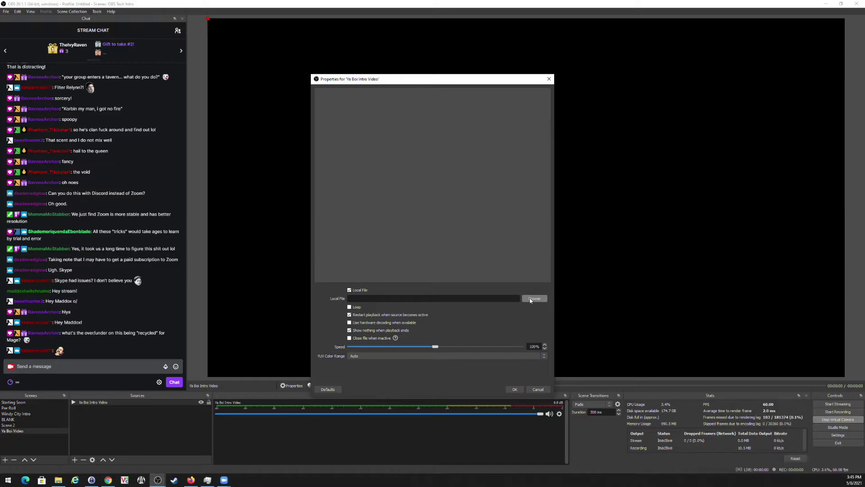
Load YA Boy S2E10.mp4 with hardware decoding, lock the source, and scrub the video.
click(534, 299)
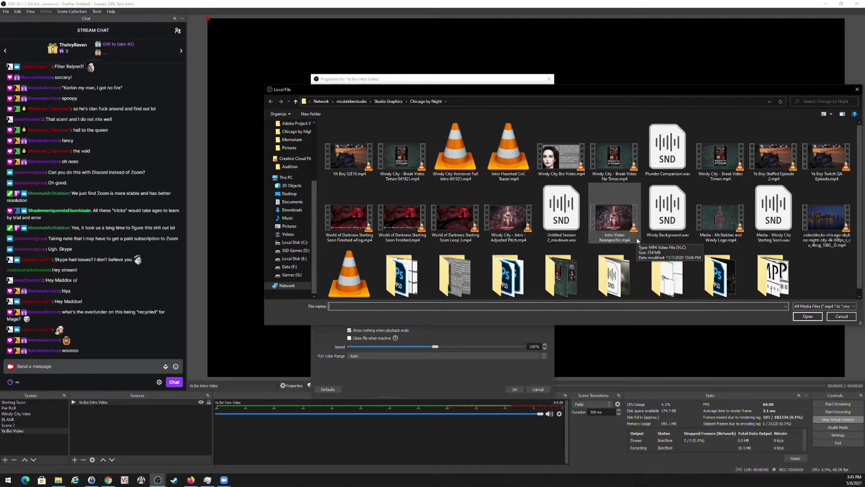
double_click(356, 151)
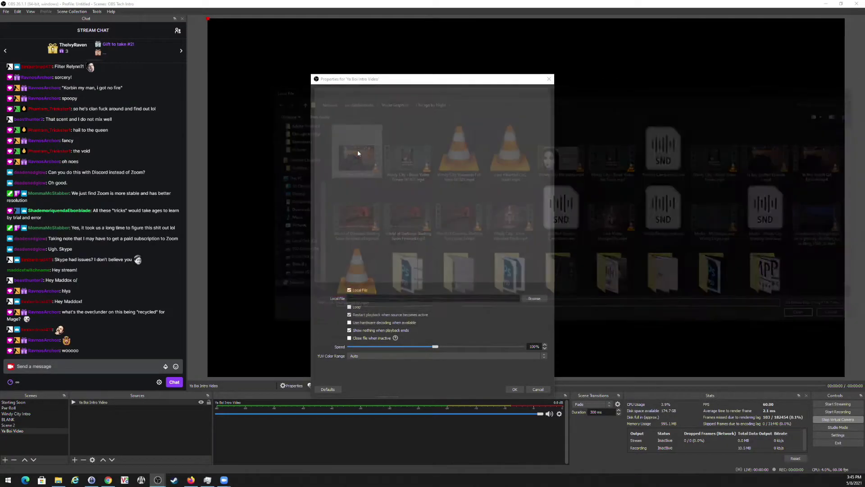
click(349, 322)
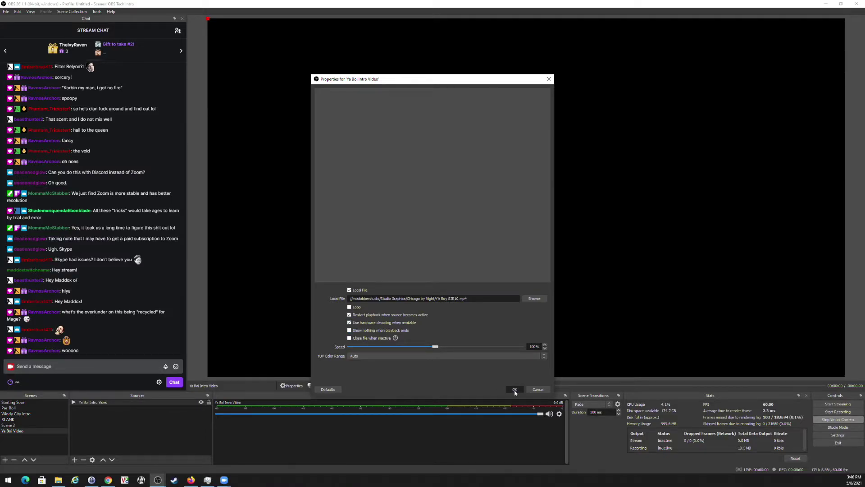
click(515, 389)
click(209, 403)
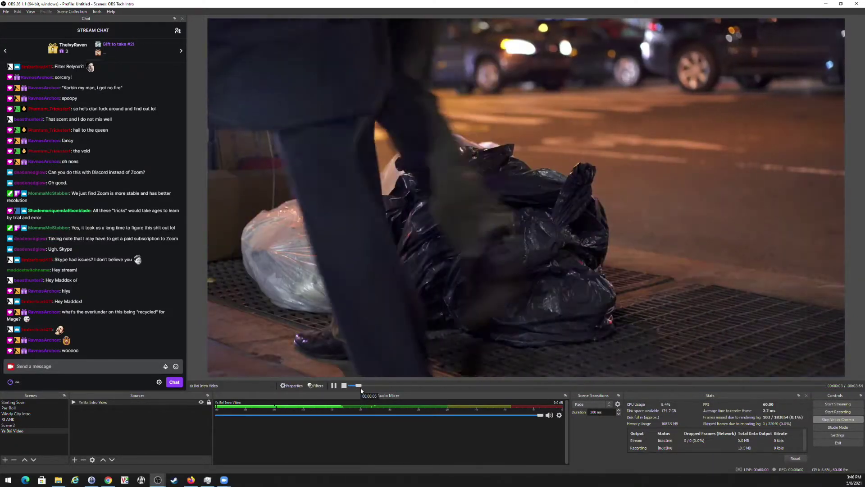
drag(360, 386, 435, 387)
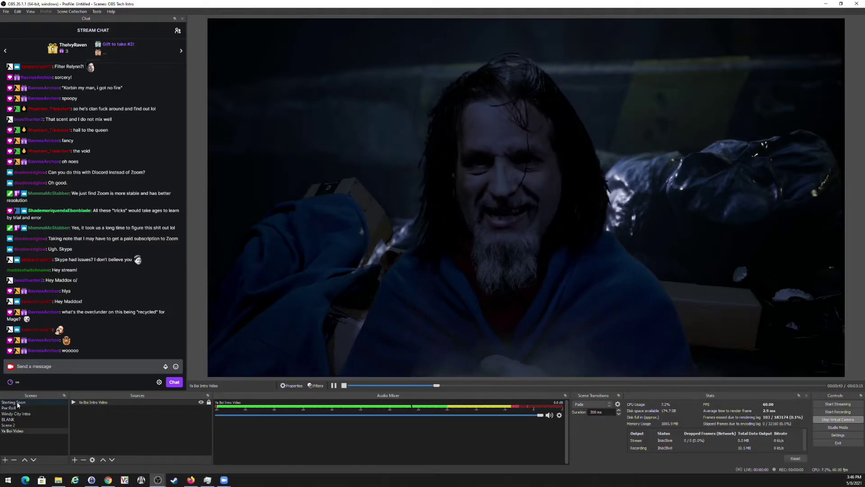
In Pre-Roll, move Ya Boi Video above BLANK and swap its file to Ya Boy Twitch QA Episode.mp4.
click(8, 408)
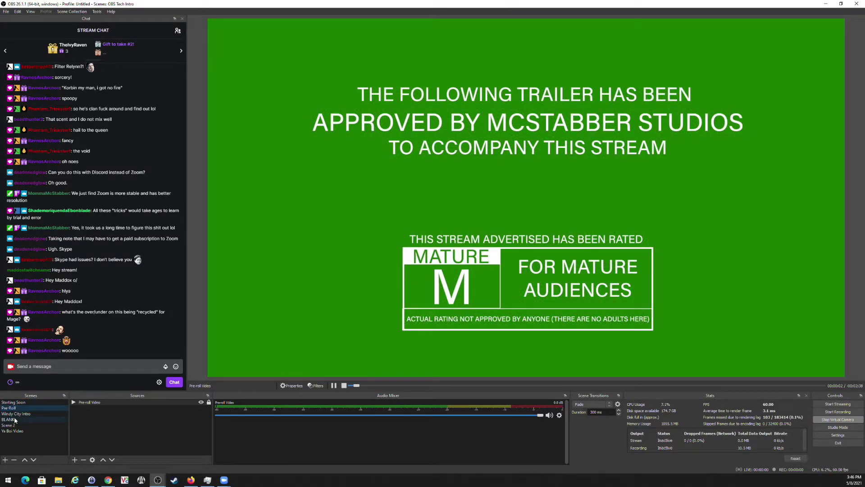
drag(12, 430, 17, 420)
click(292, 386)
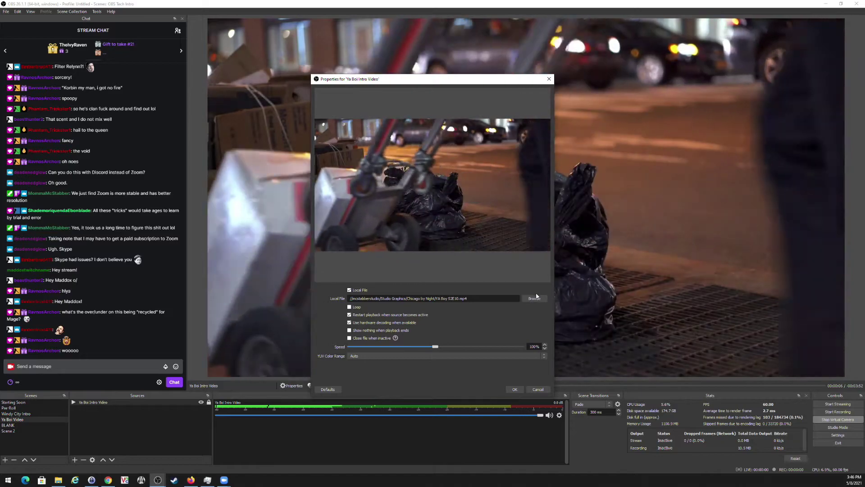
click(535, 298)
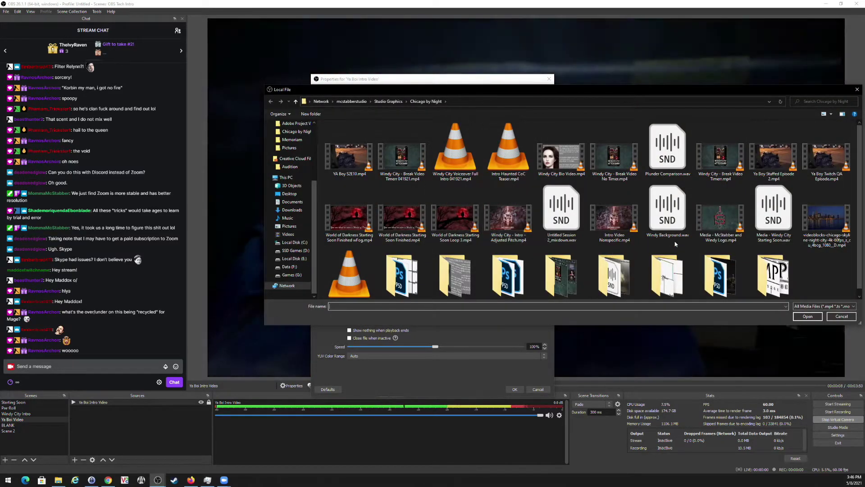
click(836, 158)
double_click(837, 158)
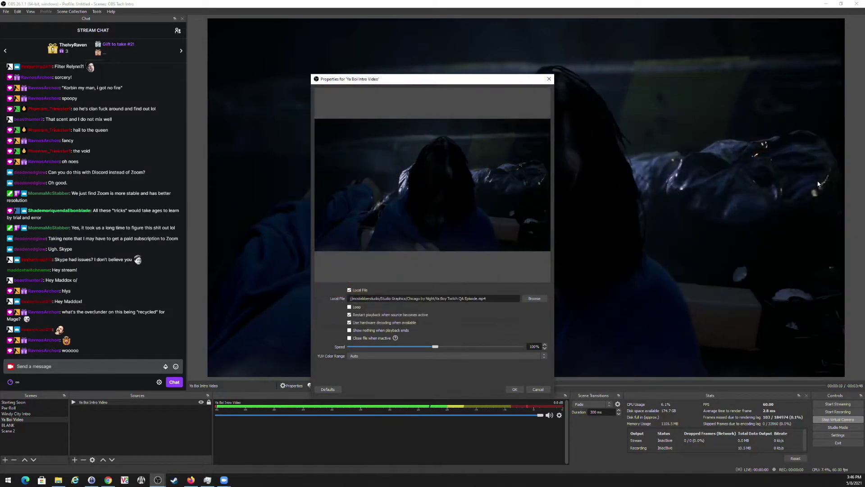
click(514, 389)
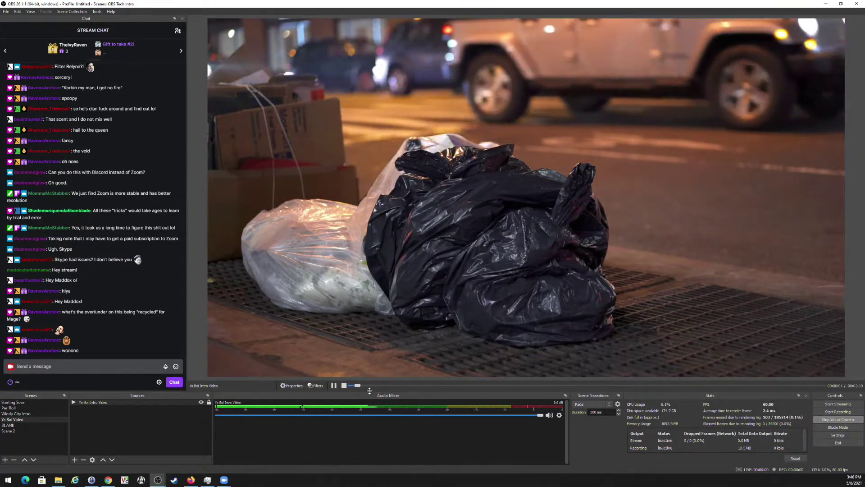
click(13, 402)
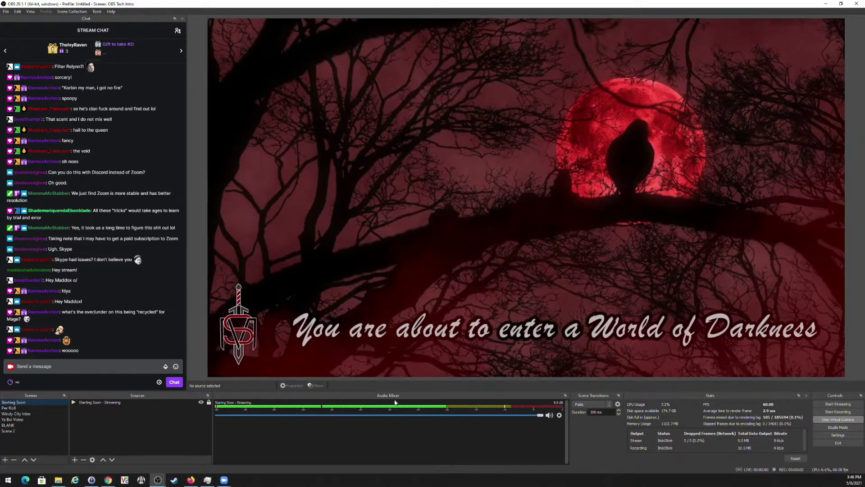
Add a Swipe scene transition and test it between Pre-Roll and Starting Soon.
click(588, 404)
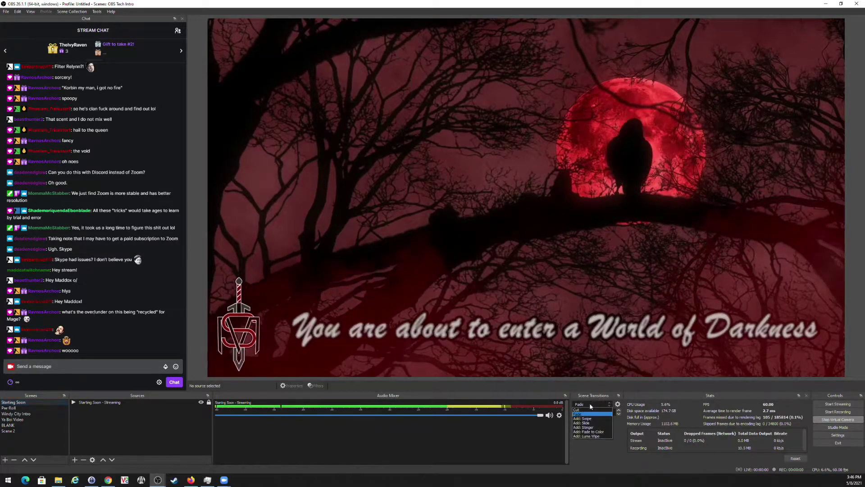
click(586, 418)
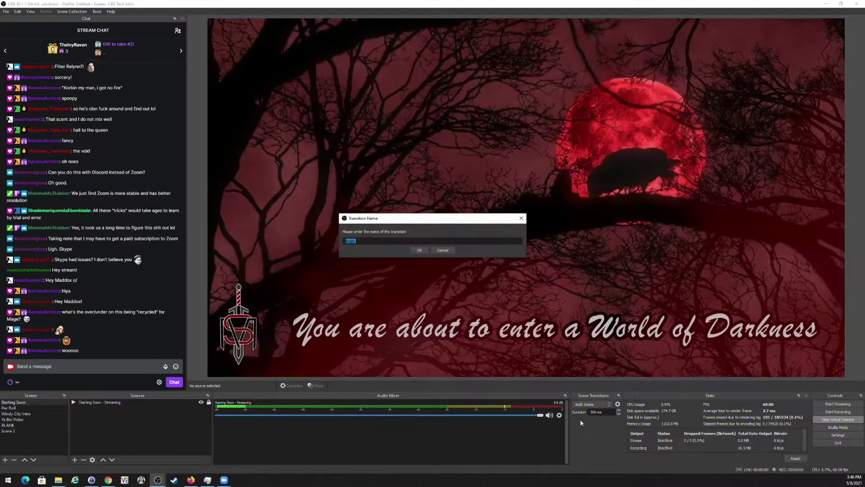
click(419, 251)
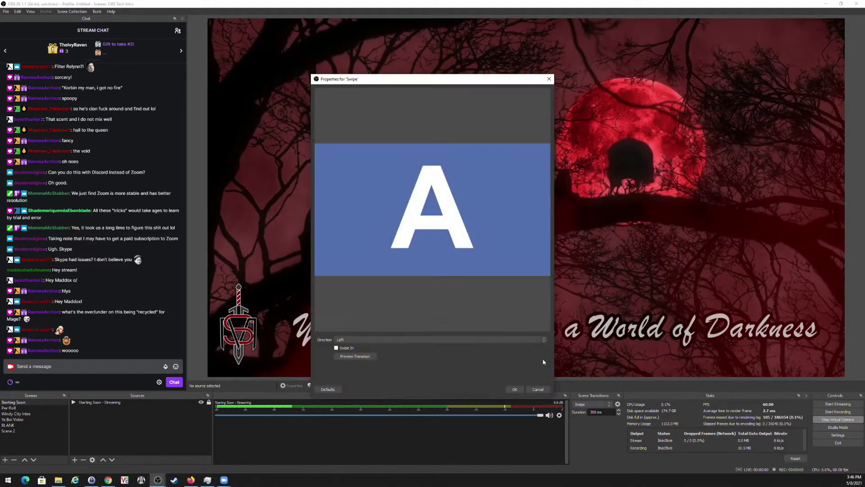
click(514, 389)
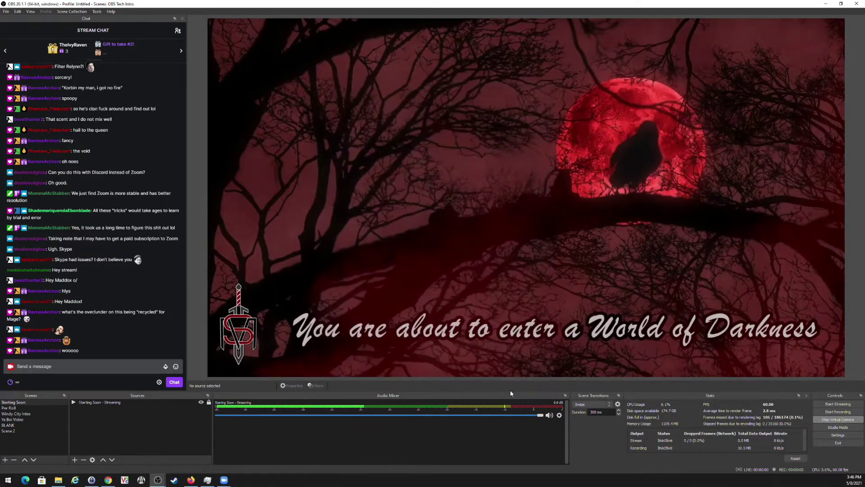
click(12, 408)
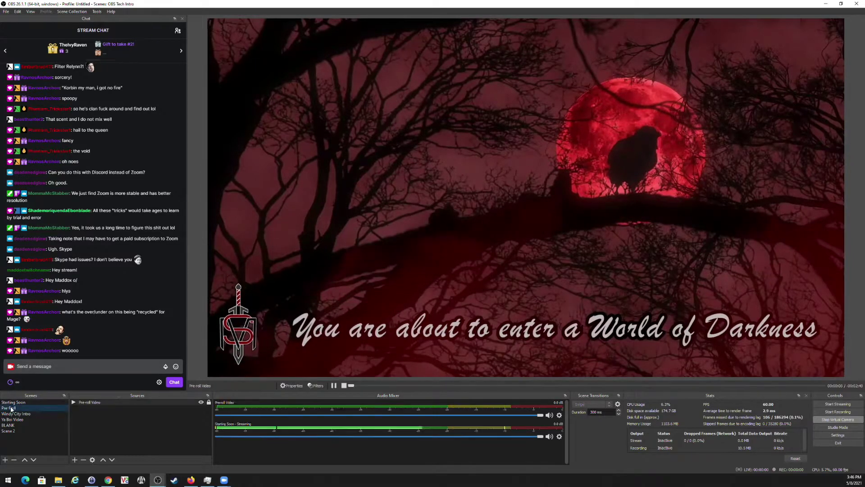
click(12, 402)
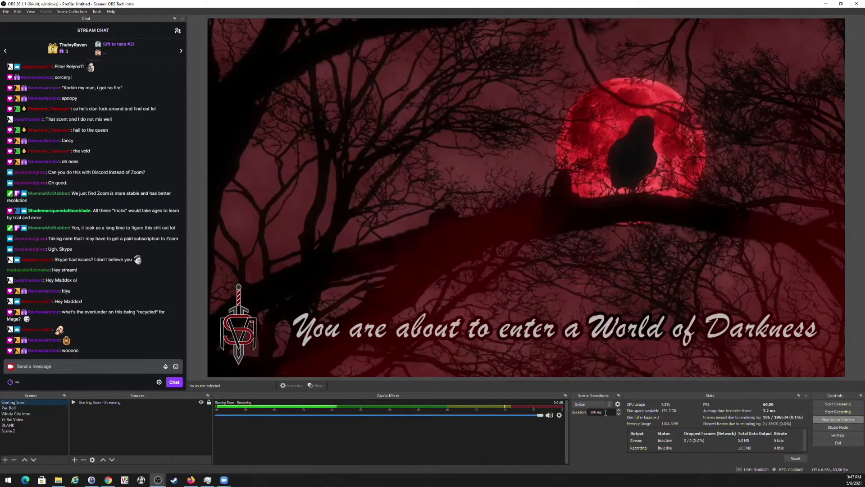
Make Fade the active transition again and show the Pre-Roll scene.
click(590, 404)
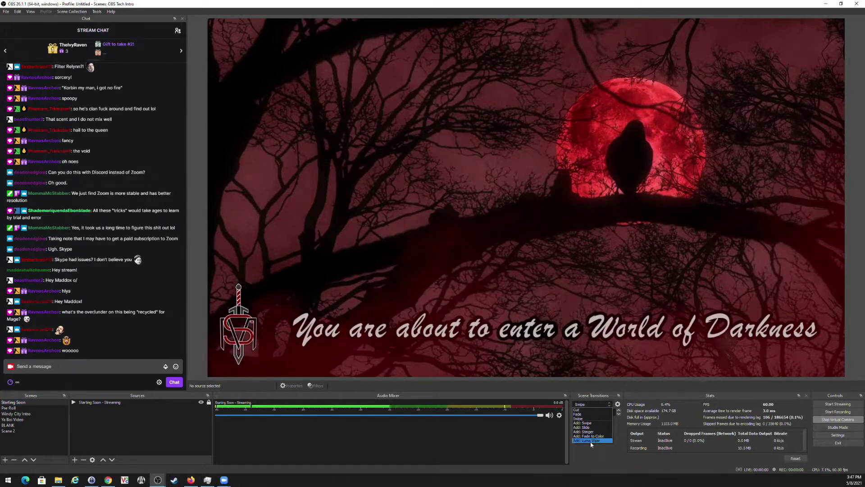
click(584, 414)
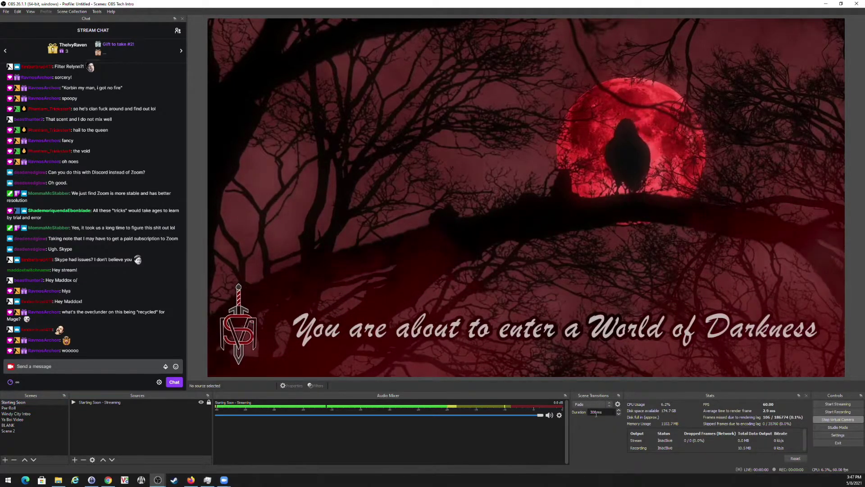
click(17, 409)
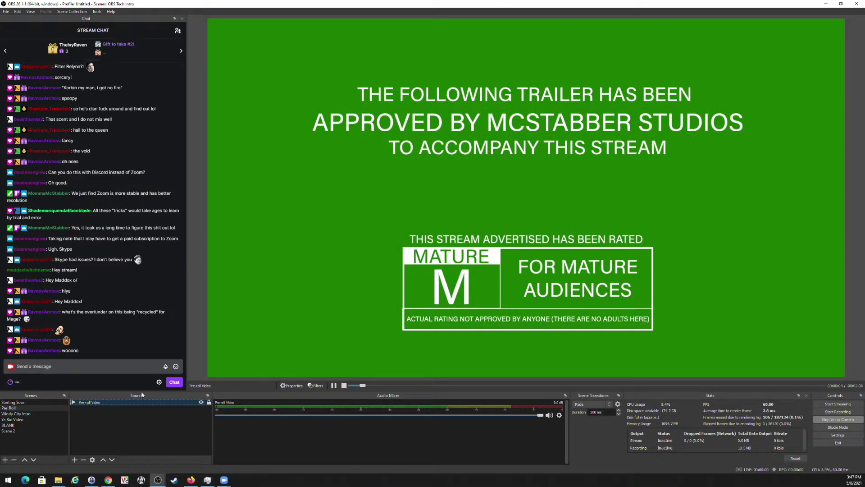
Create a new scene named Stream Break.
click(8, 425)
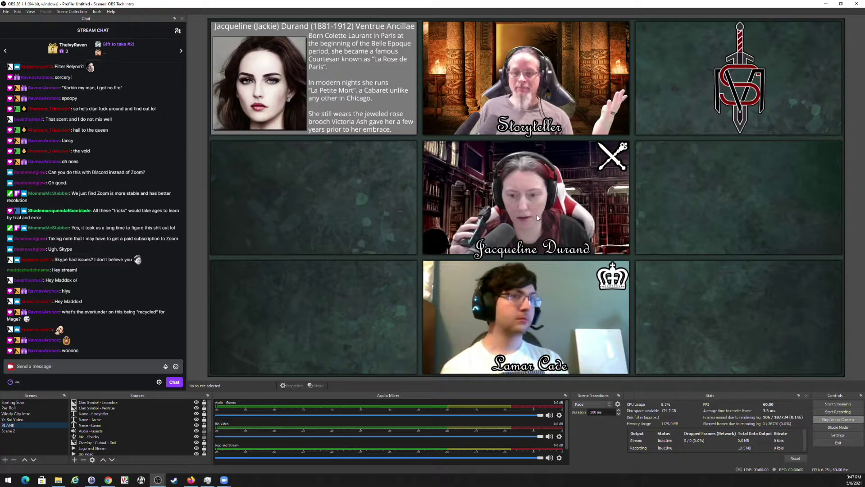
click(7, 460)
text(Btream )
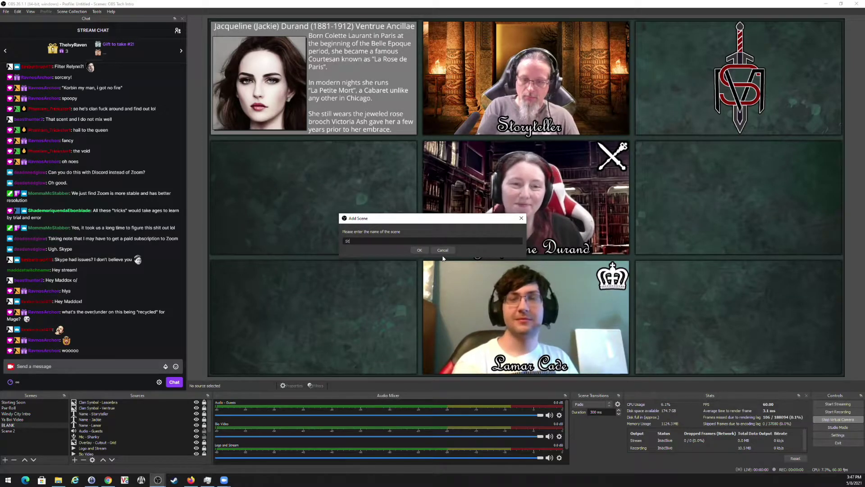
text(Break)
key(Return)
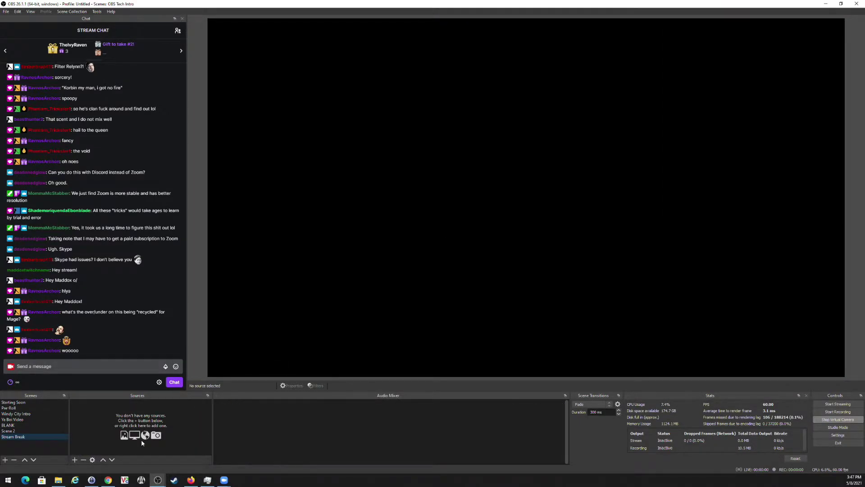
Add a Windy City Break Video media source with the break video, and place Stream Break above Scene 2.
click(75, 459)
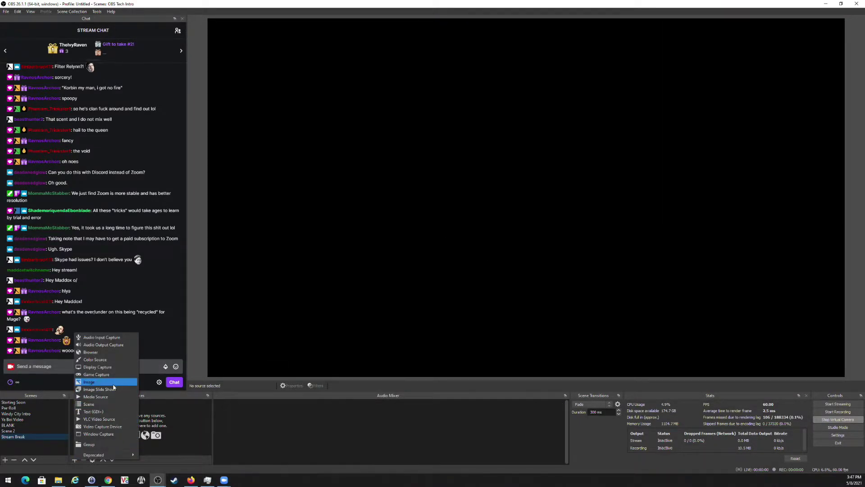
click(96, 397)
text(Break v)
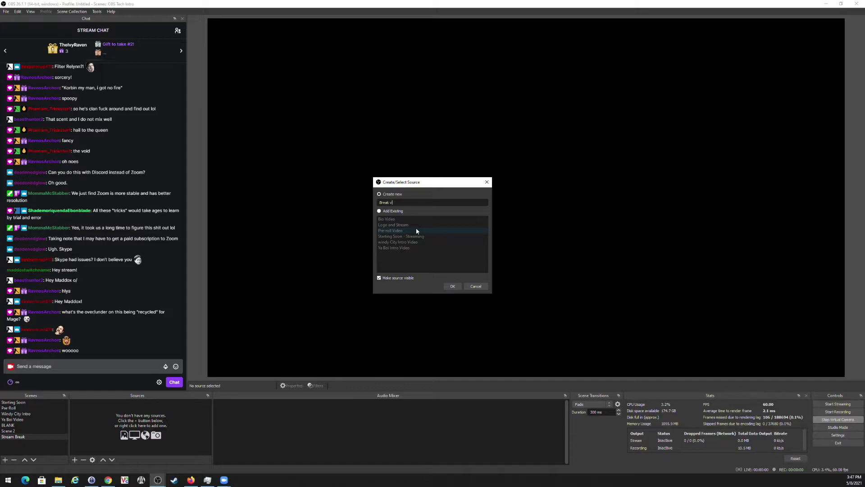
key(BackSpace)
key(BackSpace)
key(BackSpace)
key(BackSpace)
key(BackSpace)
key(BackSpace)
text(eo)
key(Return)
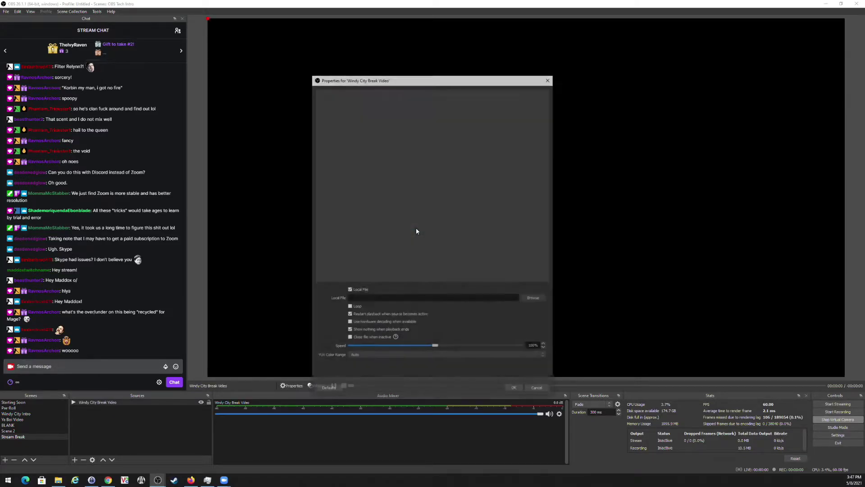
click(535, 299)
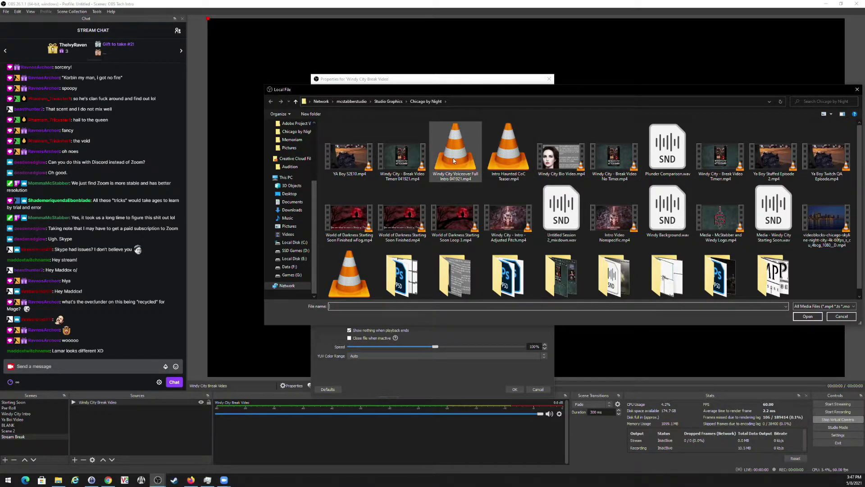
double_click(402, 157)
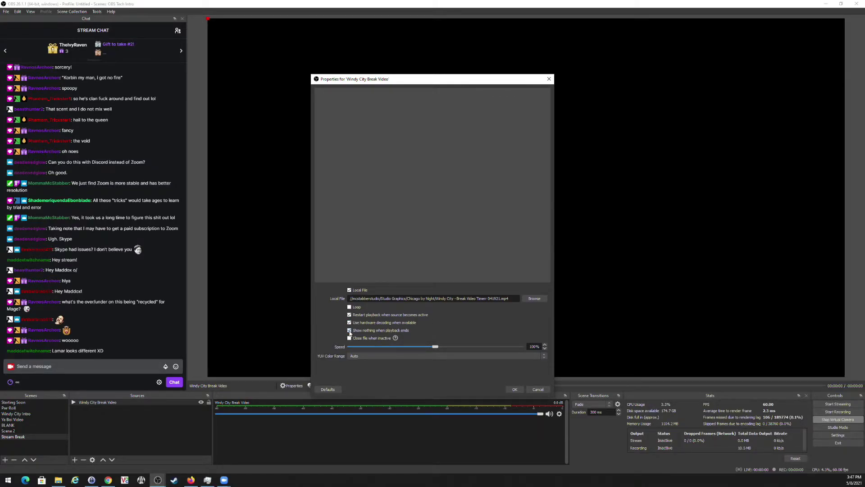
click(515, 389)
click(208, 414)
drag(9, 437, 14, 431)
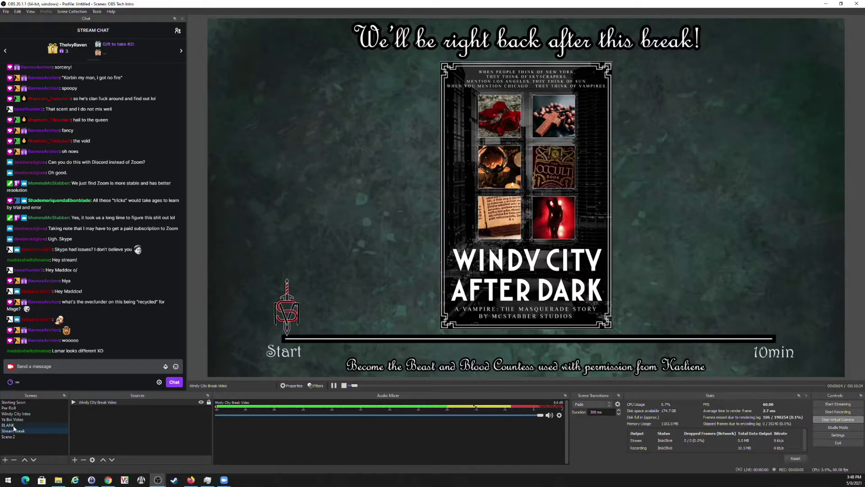
Go back to the BLANK player-grid scene and scroll down the Sources list.
click(14, 426)
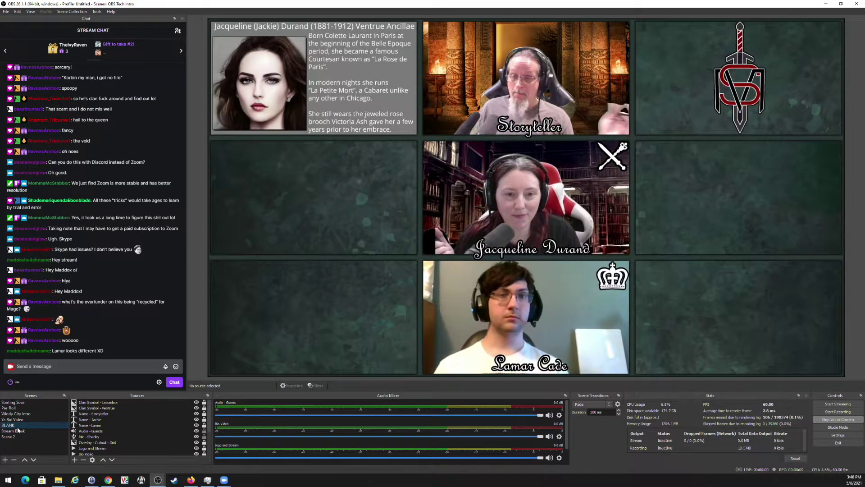
click(13, 431)
click(13, 426)
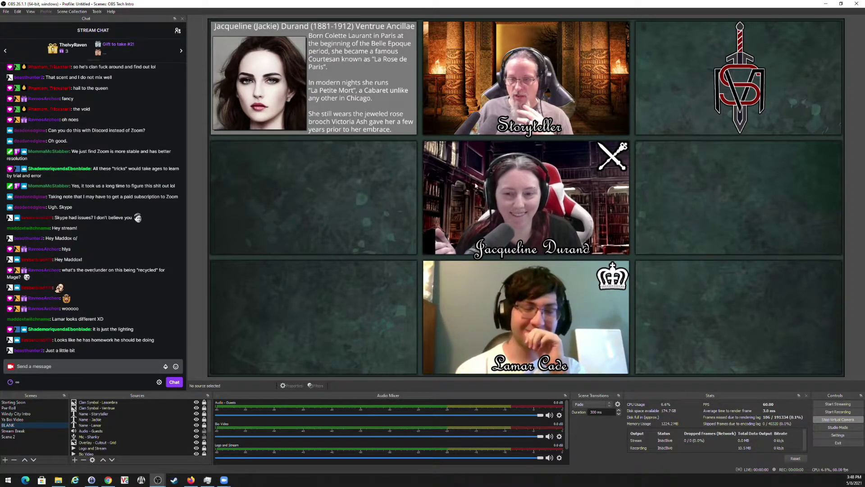
scroll(115, 424, down, 2)
Add a Sharpen filter to Zoom Capture 2 and lower its sharpness from the 1.00 maximum.
click(113, 425)
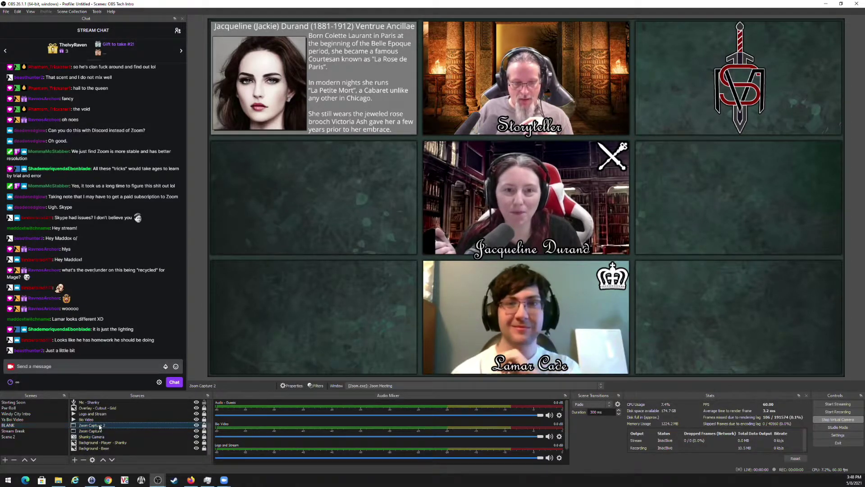
click(317, 386)
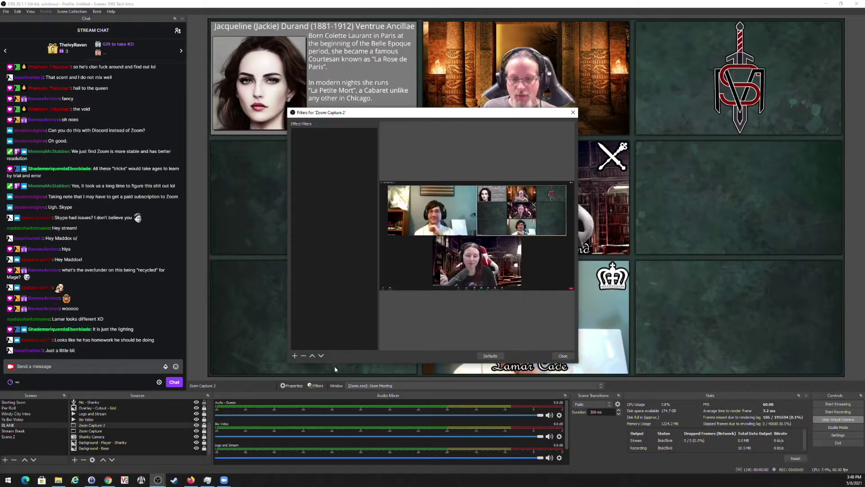
click(295, 355)
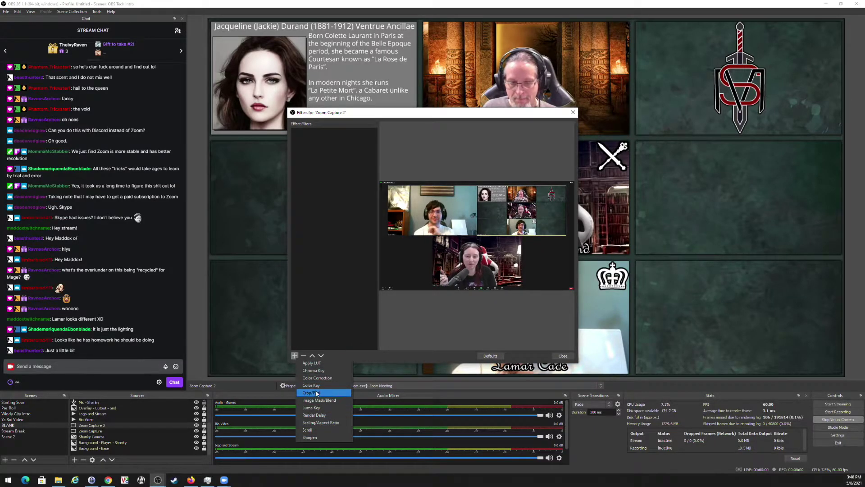
click(310, 438)
click(420, 251)
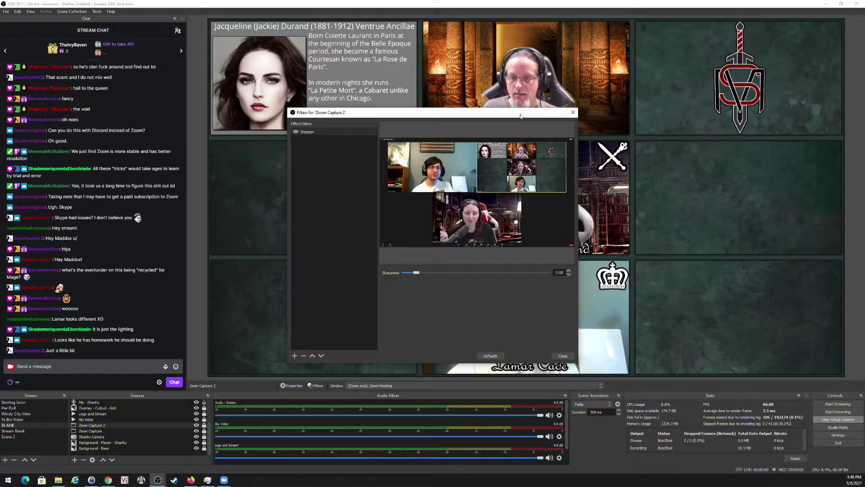
drag(523, 110, 244, 120)
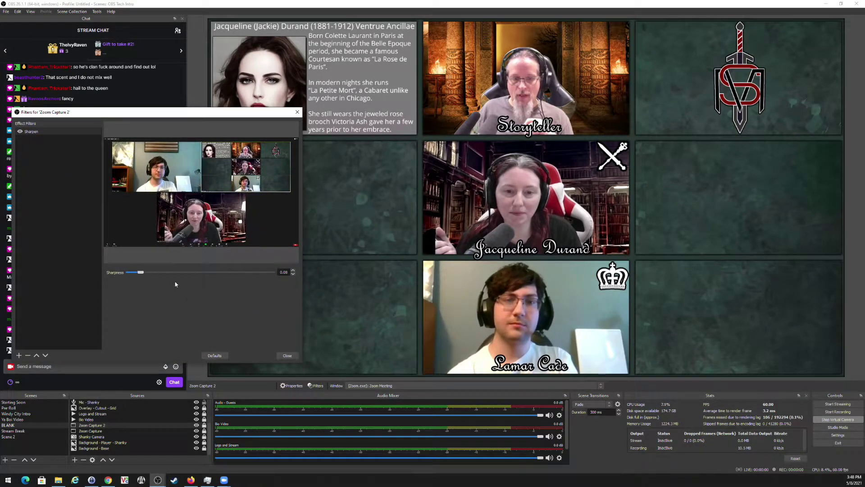
drag(140, 272, 288, 274)
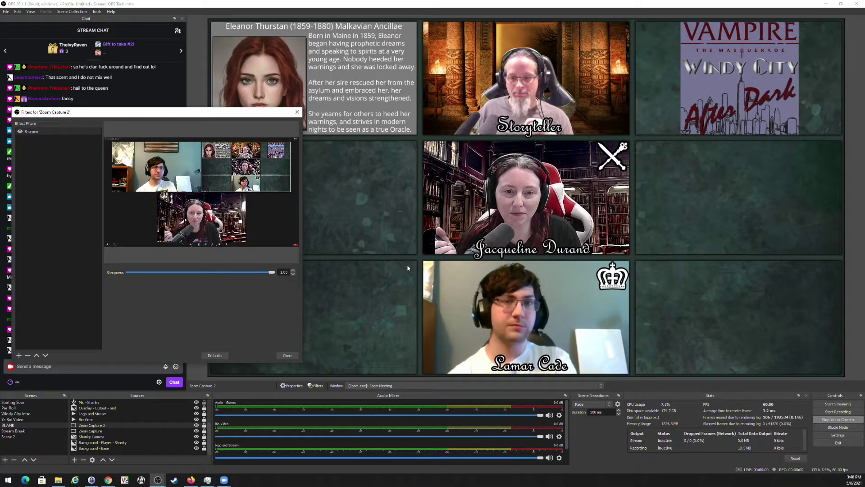
drag(272, 273, 153, 275)
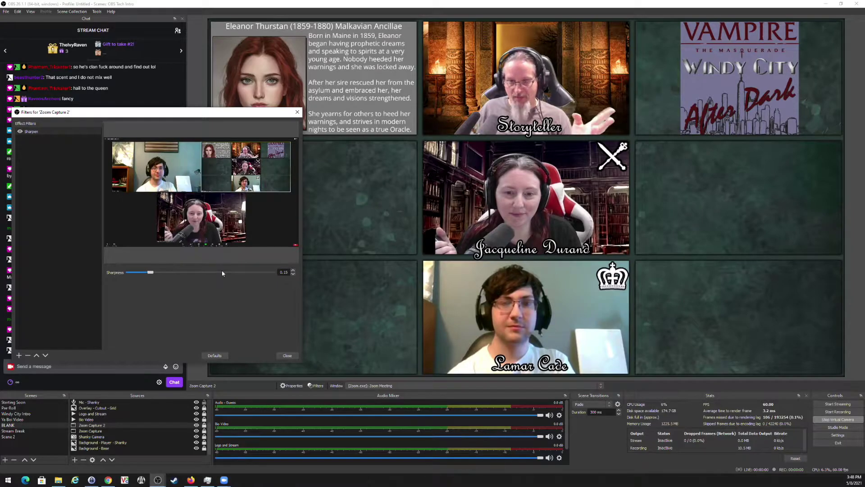
click(291, 356)
Copy Zoom Capture 2's filters and paste them onto the Zoom Capture source.
right_click(96, 426)
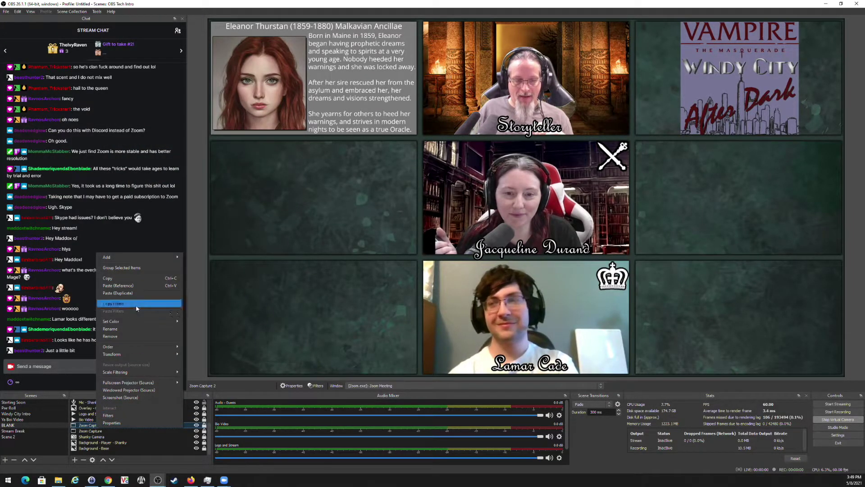
click(117, 304)
click(92, 431)
right_click(97, 431)
click(115, 314)
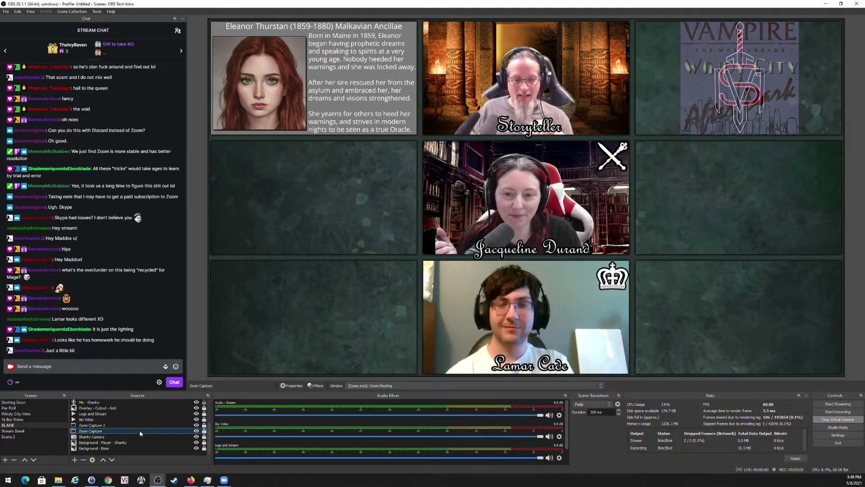
Add a Color Correction filter with saturation 0.35 and hue shift reset to 0.
click(316, 386)
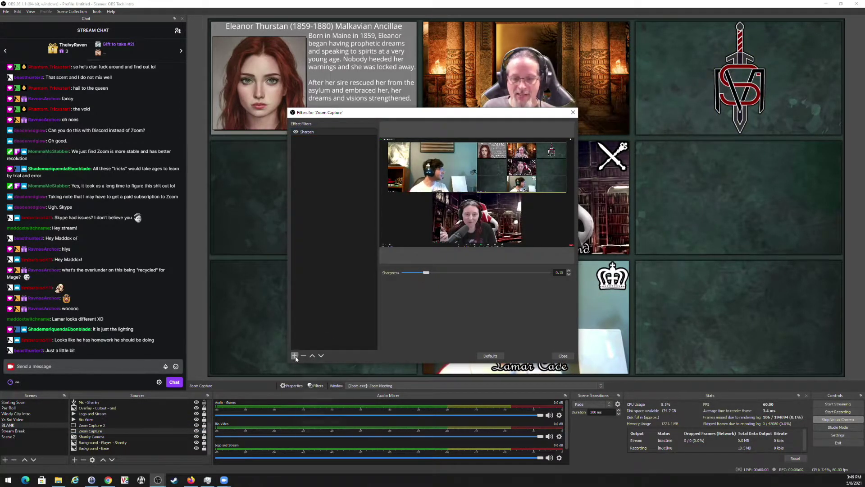
click(295, 355)
click(315, 376)
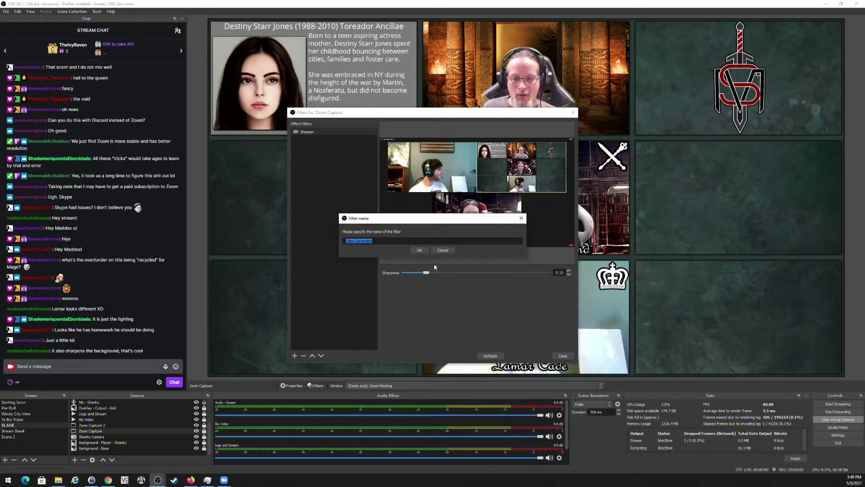
click(419, 251)
drag(493, 108, 252, 27)
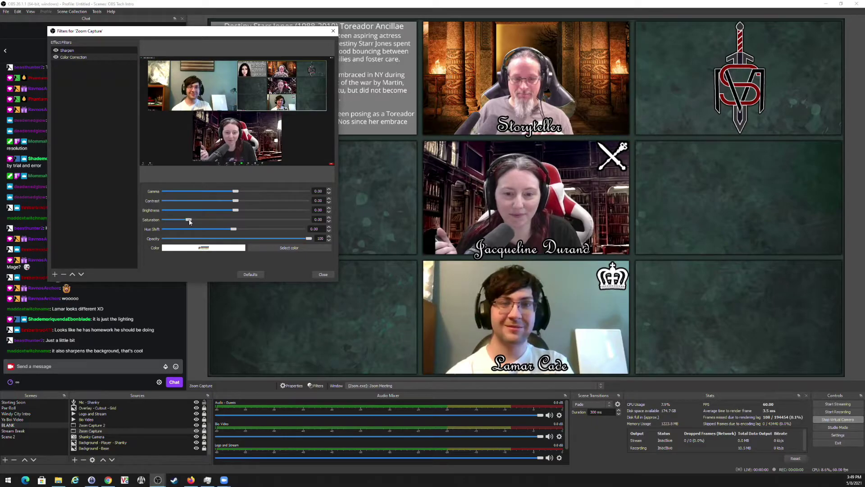
mouse_move(189, 219)
mouse_down()
mouse_move(282, 225)
mouse_move(167, 225)
mouse_move(199, 220)
mouse_up()
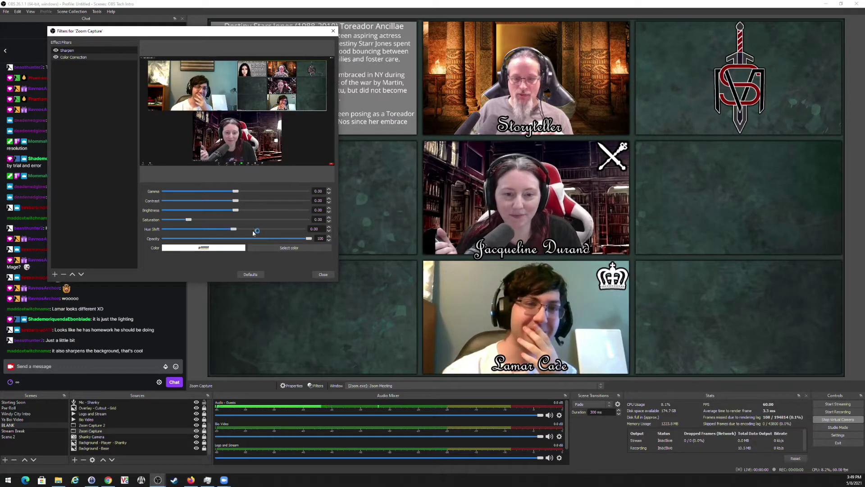
drag(235, 232, 247, 232)
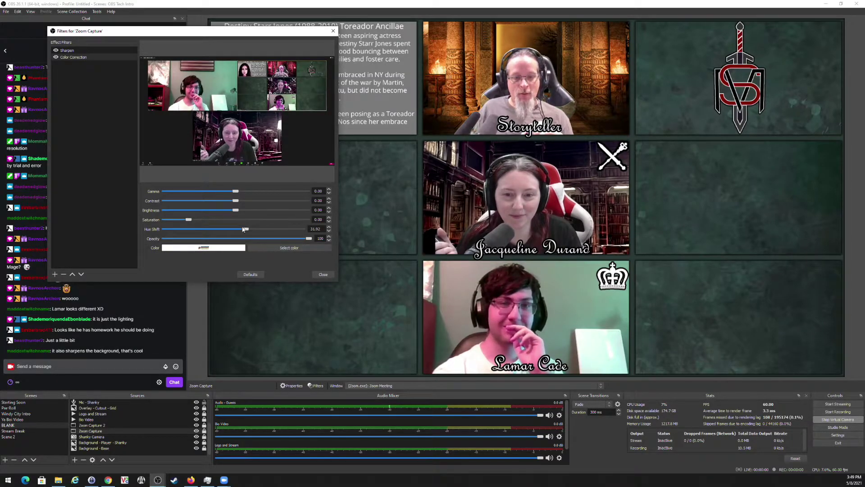
drag(247, 231, 224, 229)
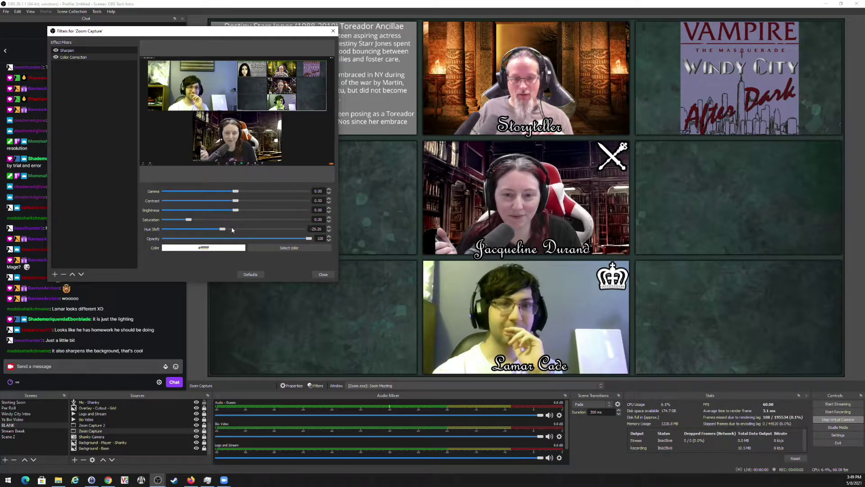
drag(221, 232, 233, 231)
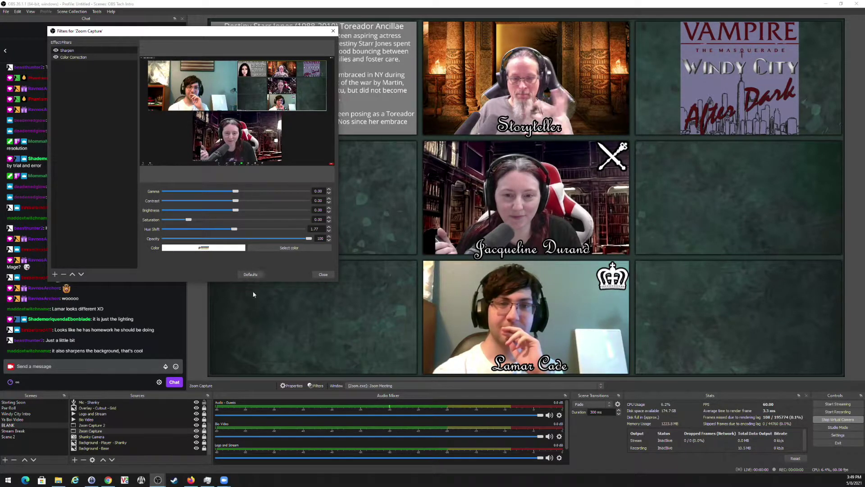
click(256, 275)
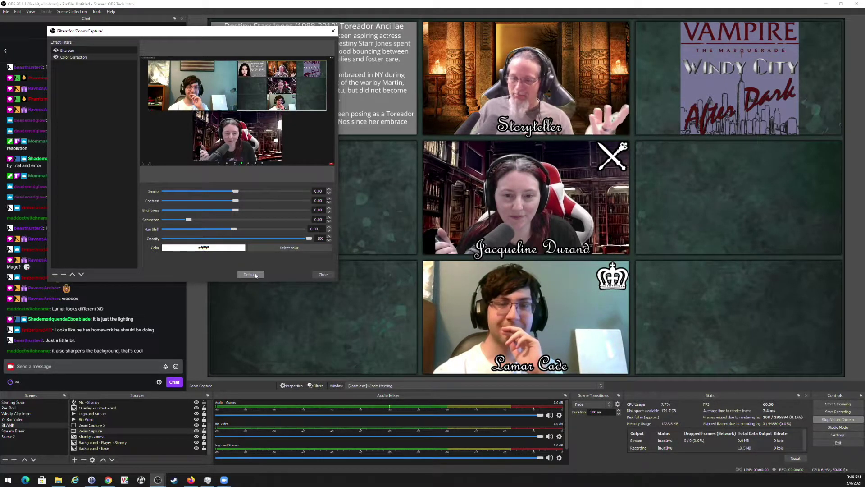
click(324, 275)
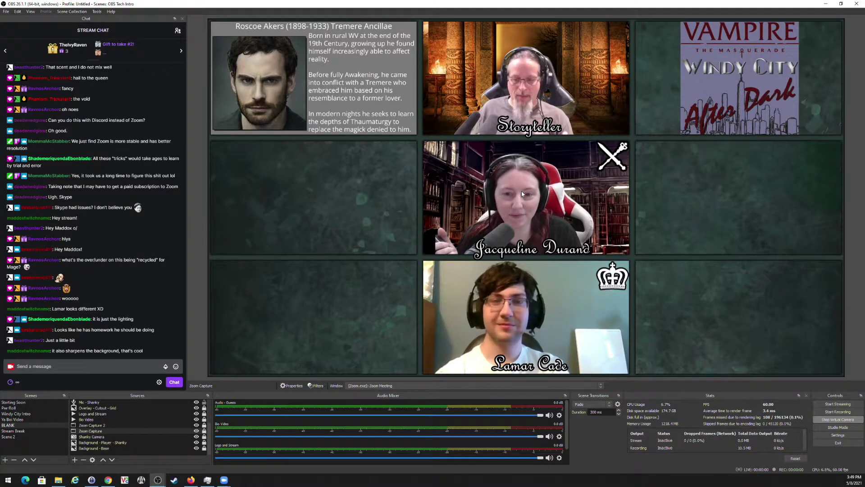
Set the Color Correction hue shift to 10.64, then switch to the Zoom meeting window.
click(316, 386)
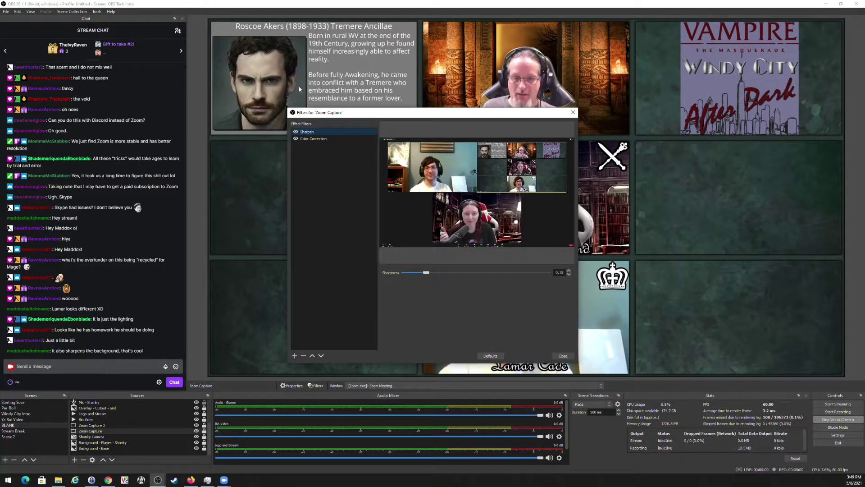
drag(452, 115, 282, 69)
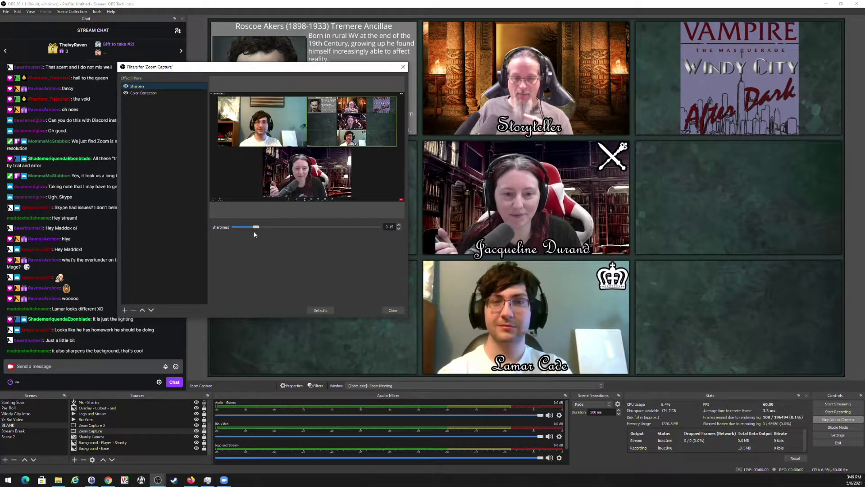
click(143, 92)
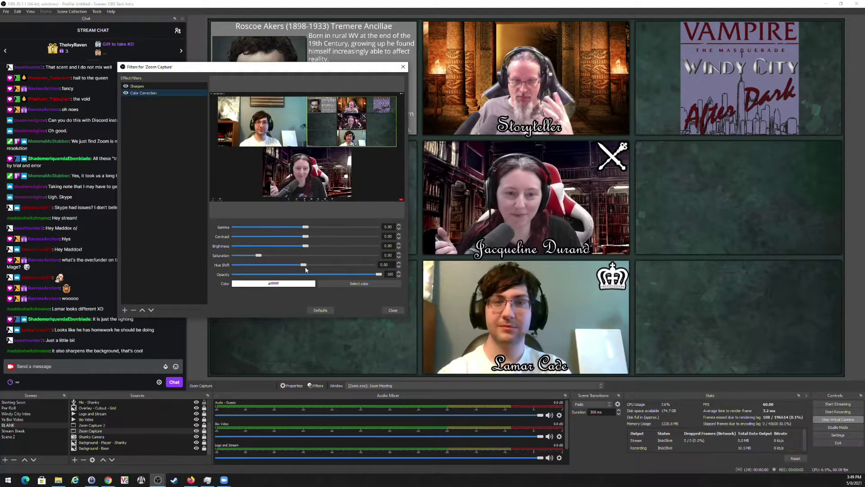
drag(305, 265, 310, 267)
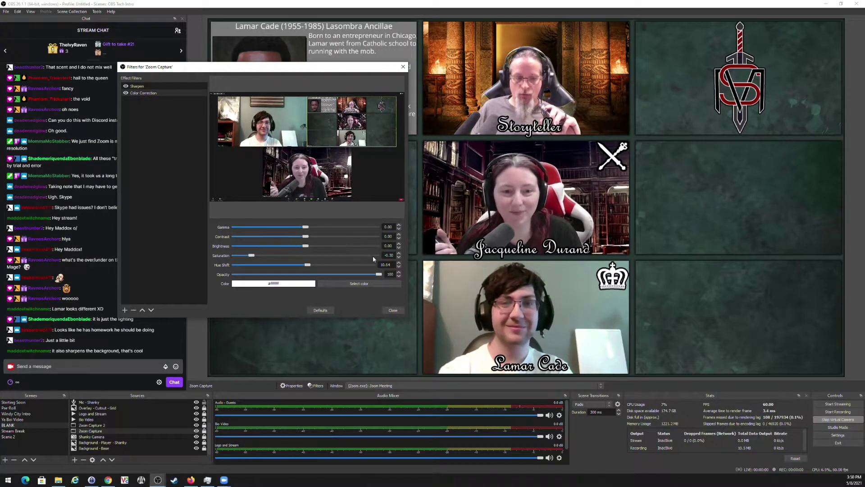
click(393, 311)
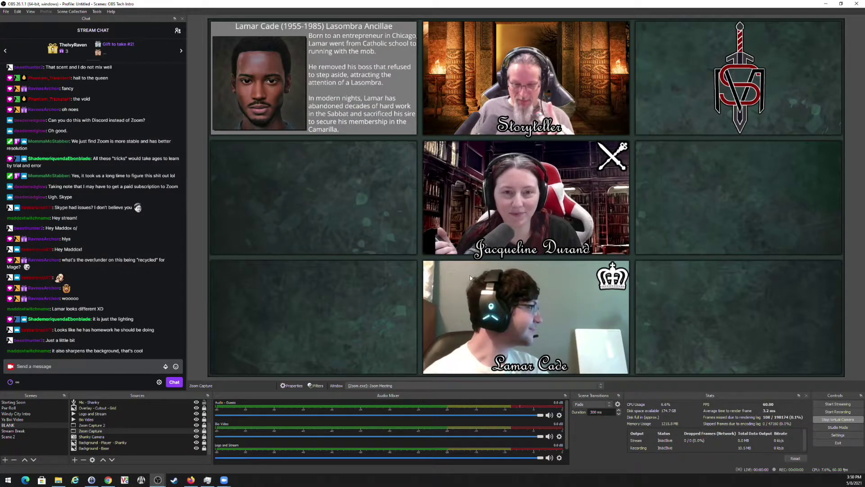
mouse_move(224, 479)
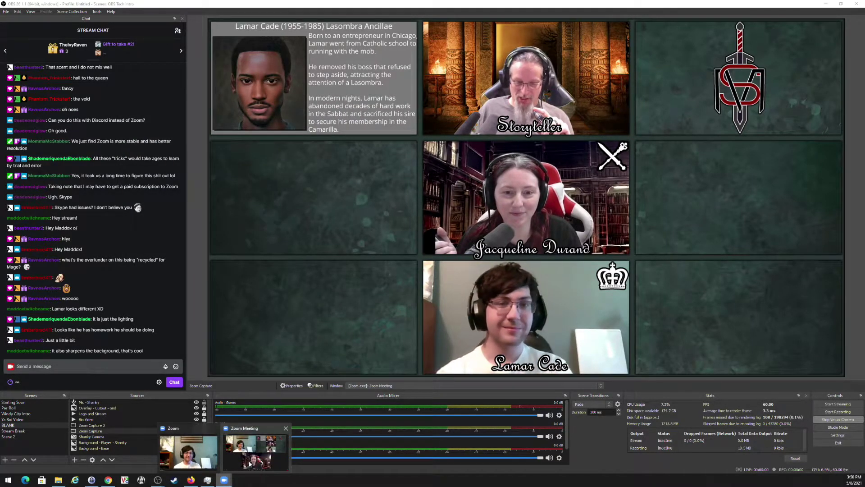
click(254, 444)
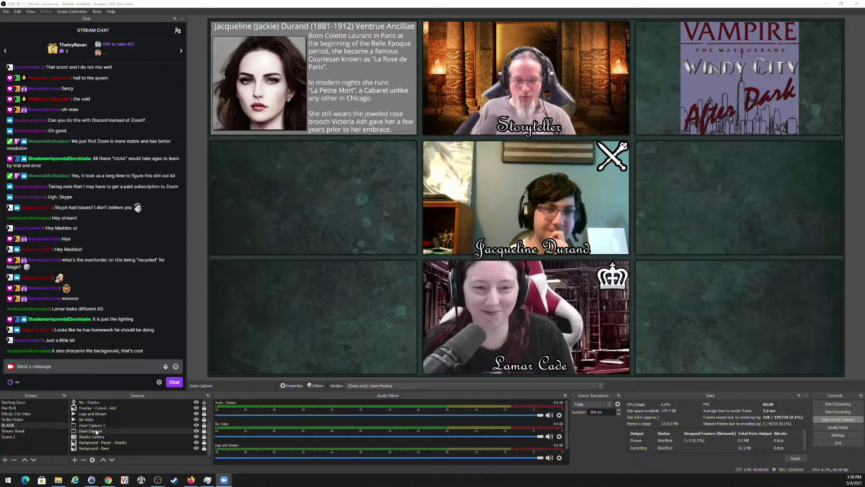
Rename Zoom Capture to 'Zoom Capture - Zoom 1', then toggle Zoom full screen on and off.
click(204, 431)
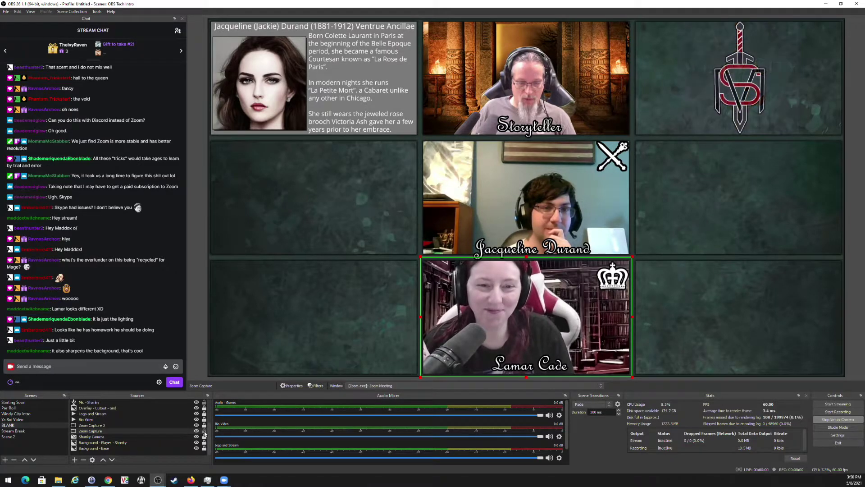
right_click(99, 431)
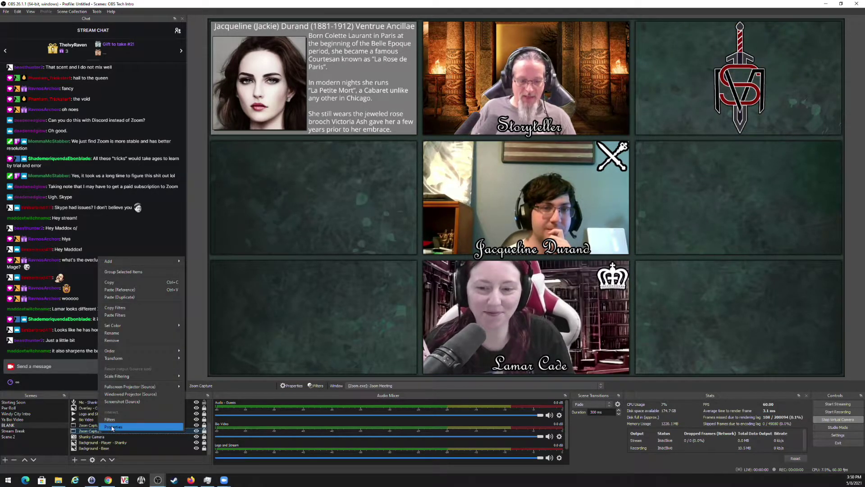
click(129, 332)
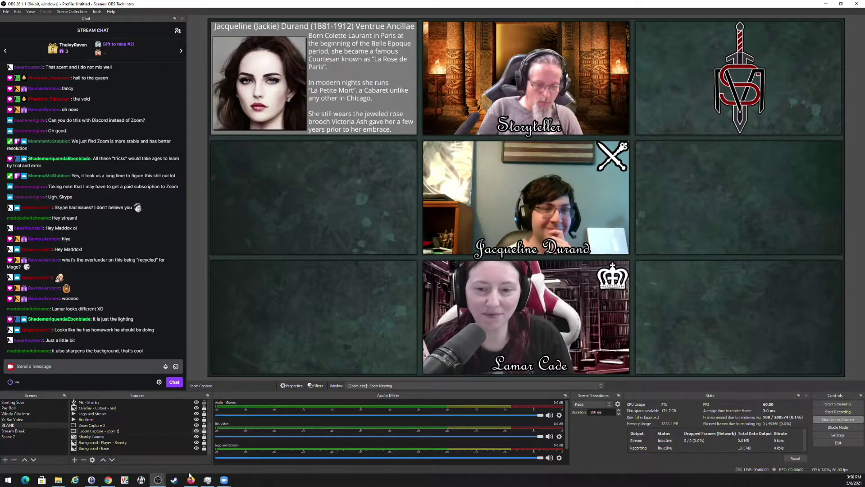
key(Return)
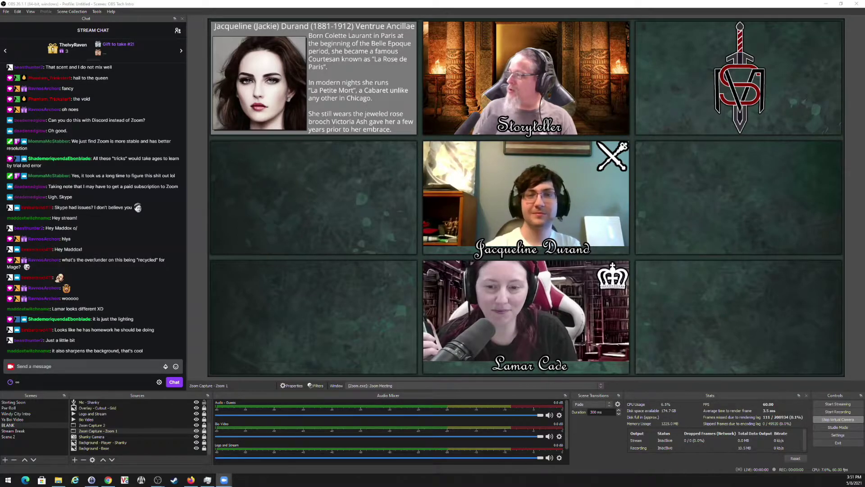
key(alt+f)
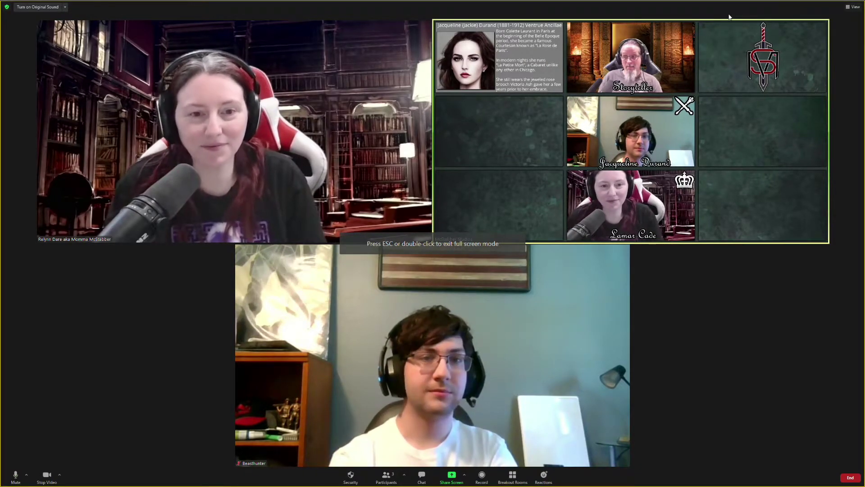
key(Escape)
Rename Zoom Capture 2 to 'Zoom Capture 2- Zoom 3'.
click(523, 26)
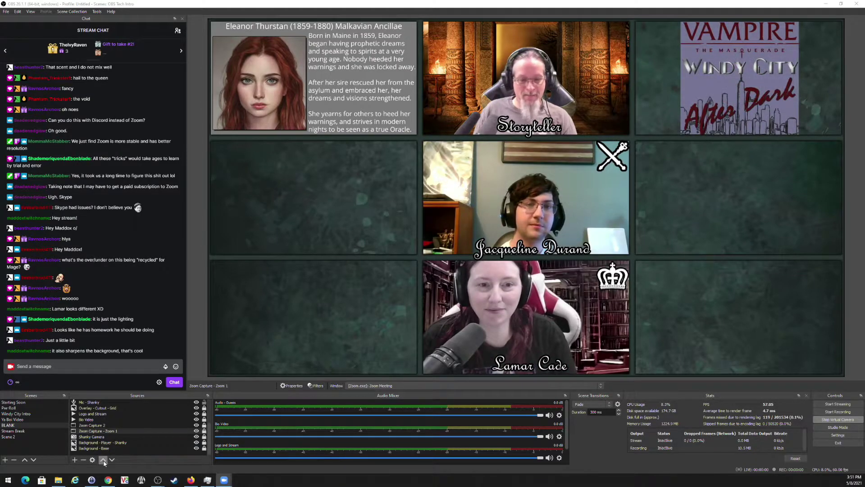
click(88, 426)
right_click(88, 425)
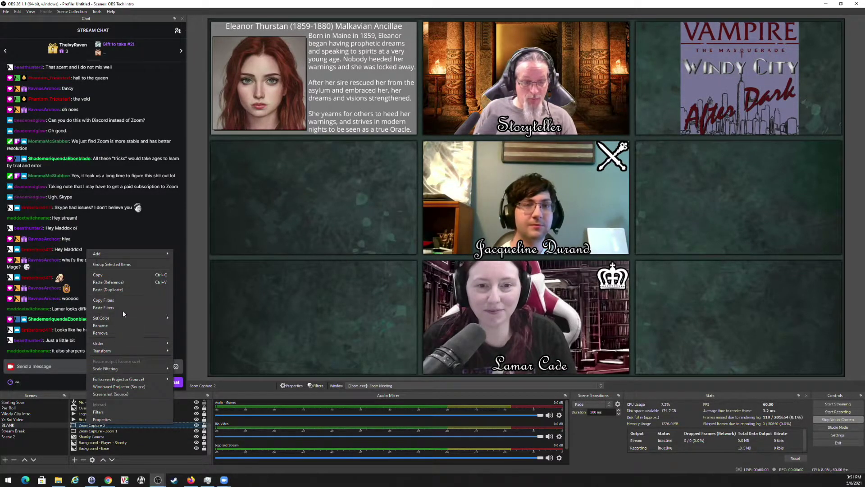
click(115, 326)
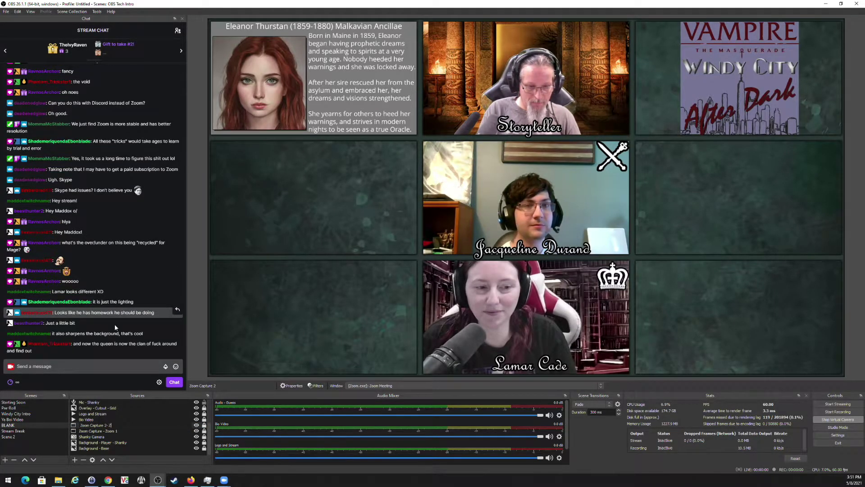
text(2- Zoom 3)
key(Return)
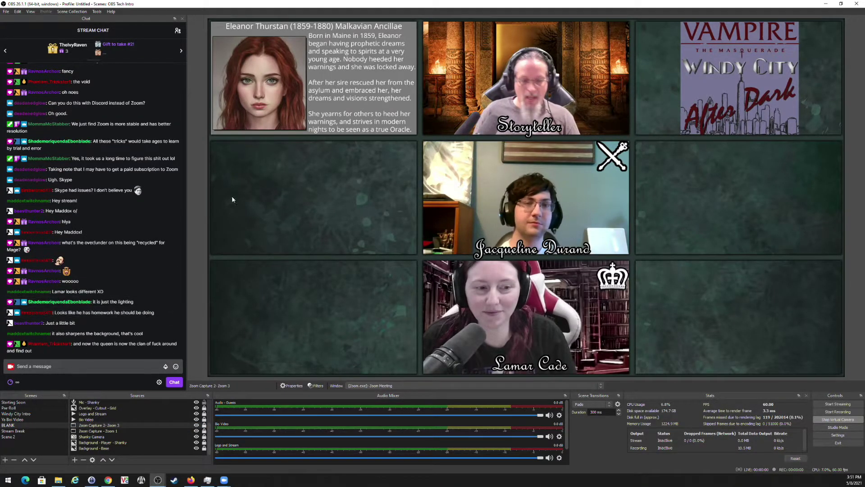
Insert the player's name before 'Zoom 1' in the Zoom Capture - Zoom 1 source name.
key(alt+Tab)
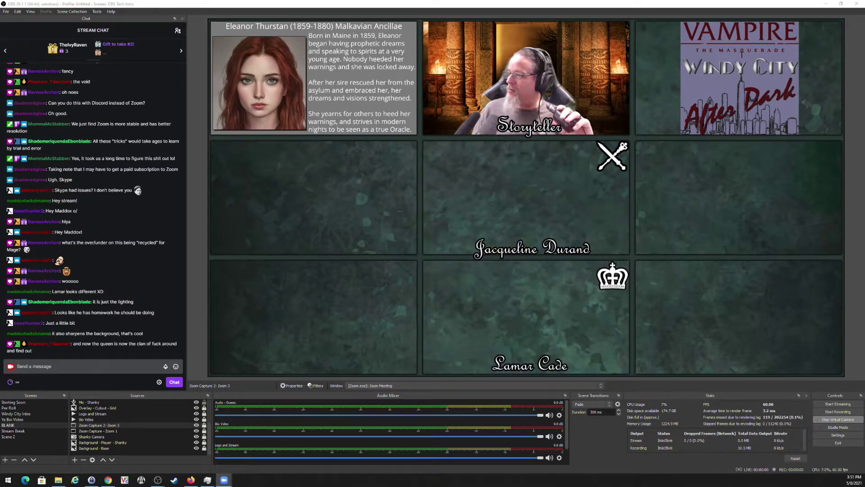
click(224, 479)
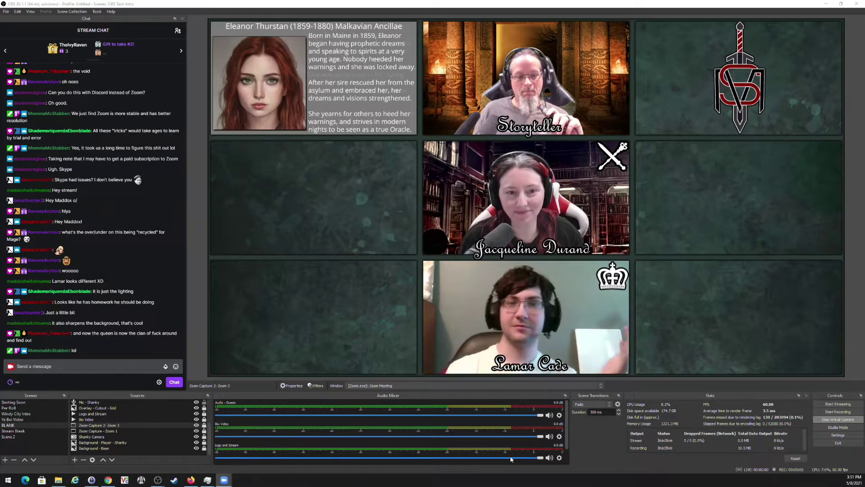
click(104, 430)
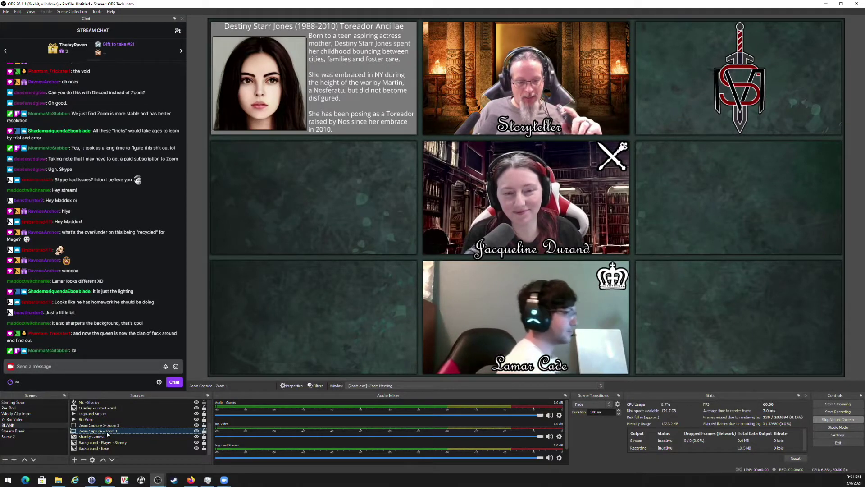
right_click(107, 434)
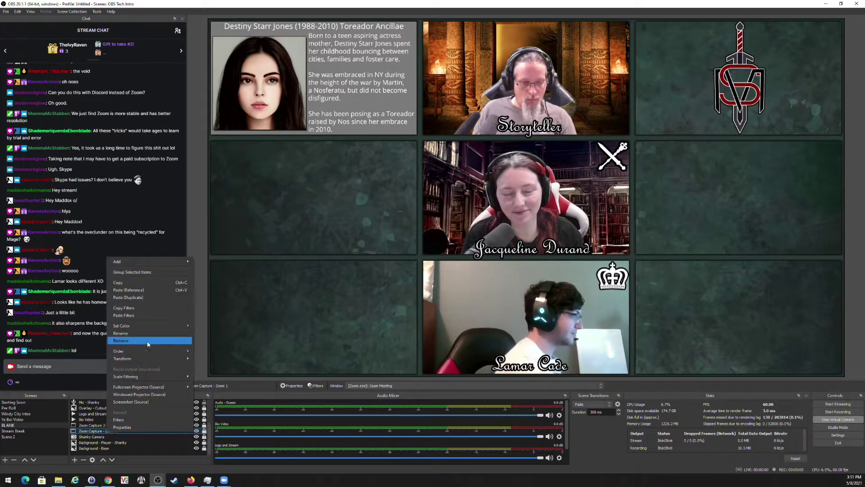
click(137, 334)
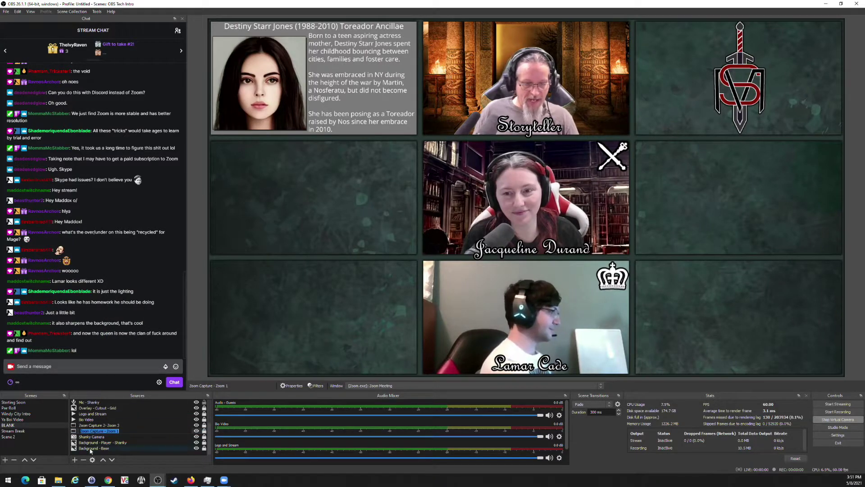
click(106, 431)
text(Lamar)
key(Return)
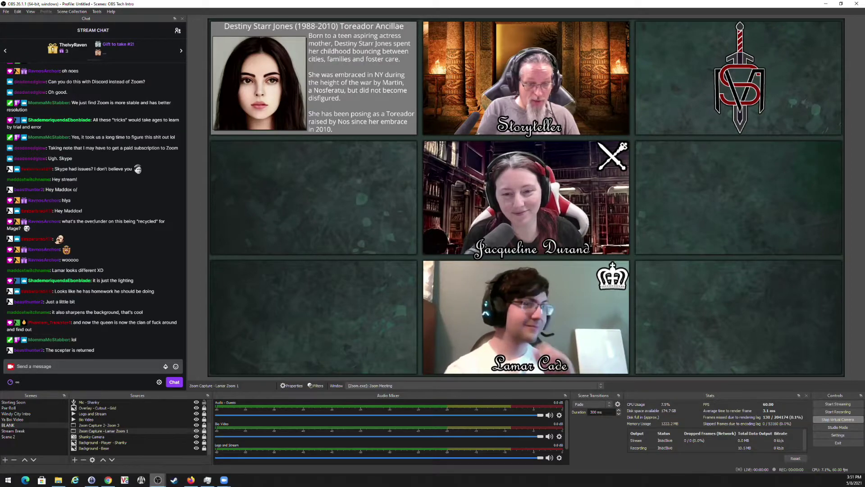
Add the other player's name to the Zoom 3 capture source's label.
mouse_move(158, 479)
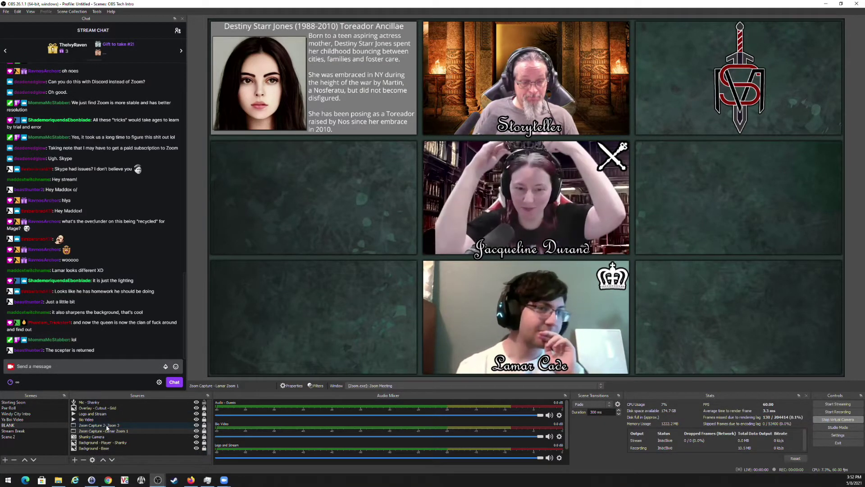
right_click(106, 425)
click(136, 332)
key(Return)
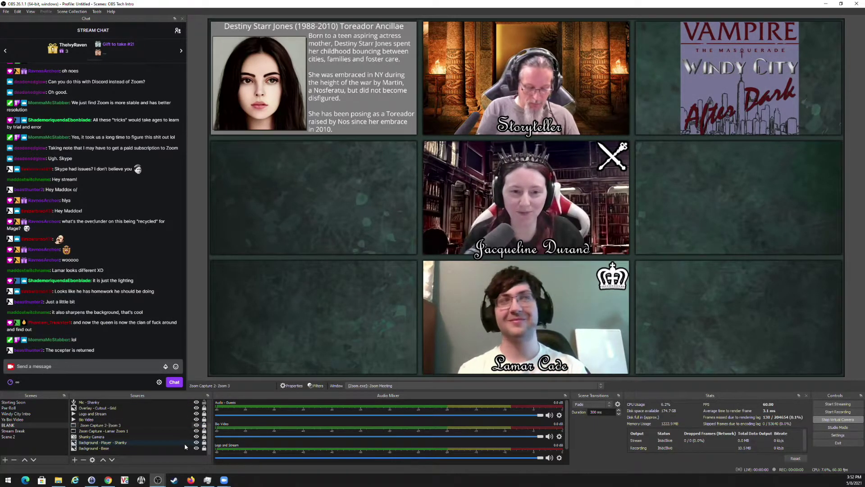
text(Jackie)
key(Return)
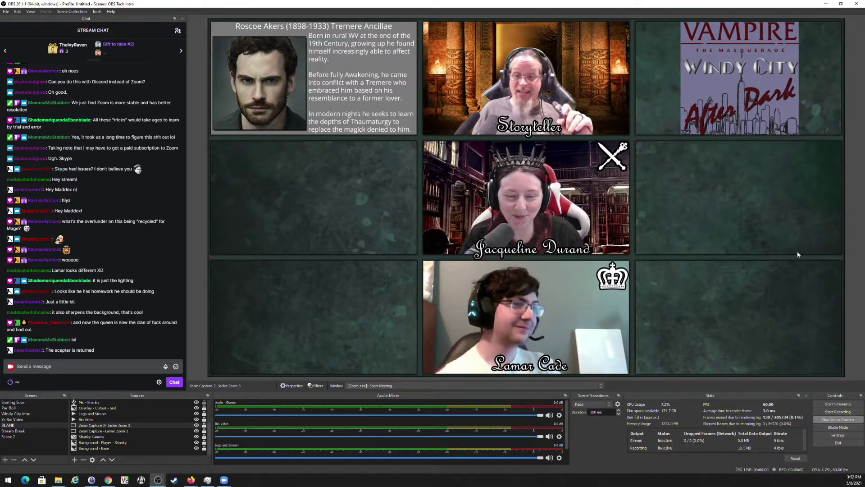
Create a new scene named Stream Over.
click(5, 459)
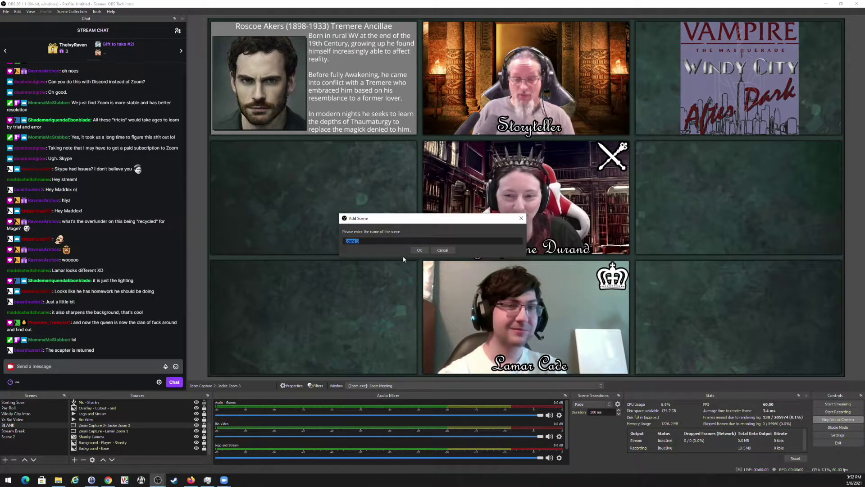
text(St)
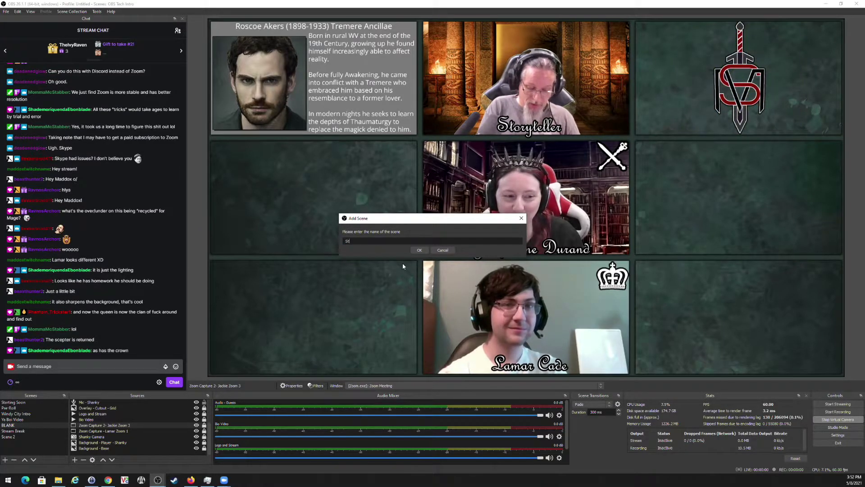
text(ream Over)
key(Return)
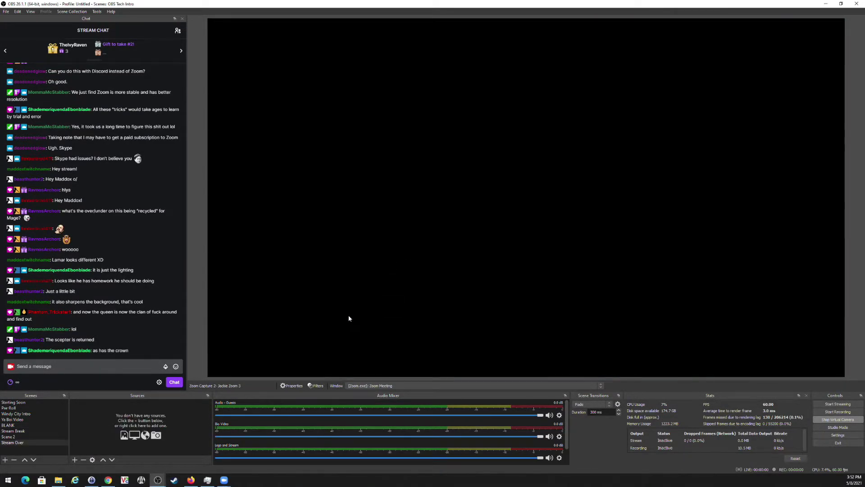
Add a Stream Over Schedule image source showing the May 9–May 15 schedule jpg from Studio Graphics.
click(76, 460)
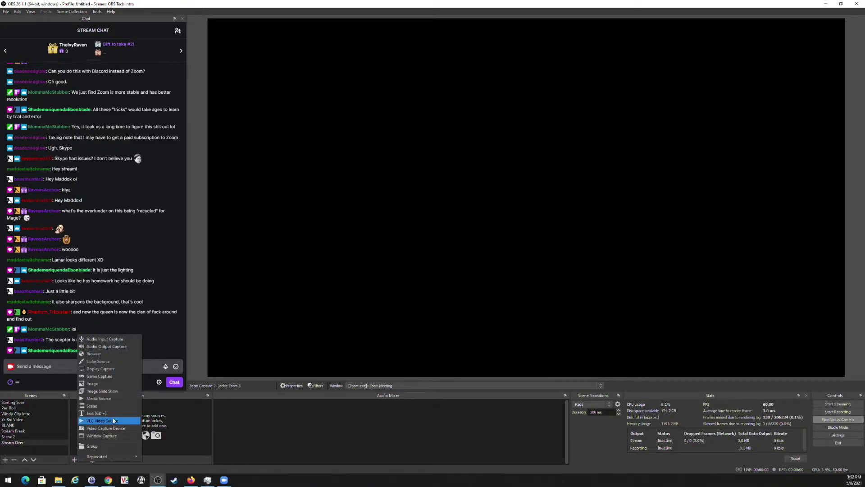
click(93, 384)
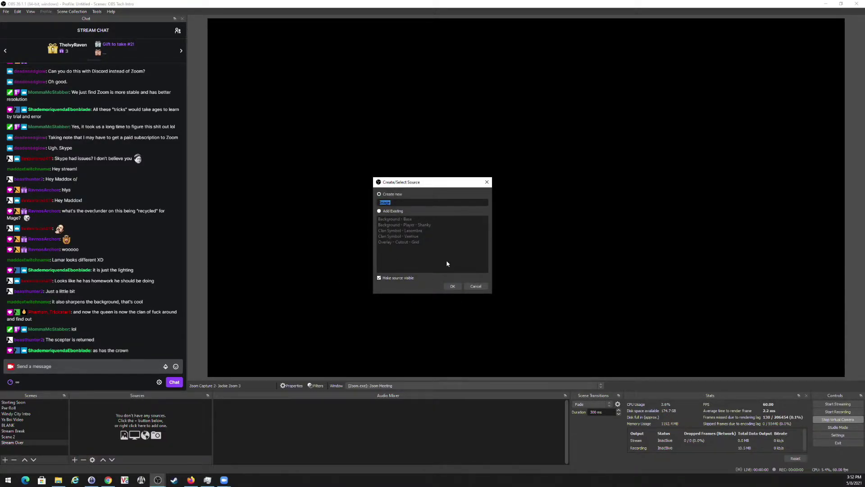
text(Stre)
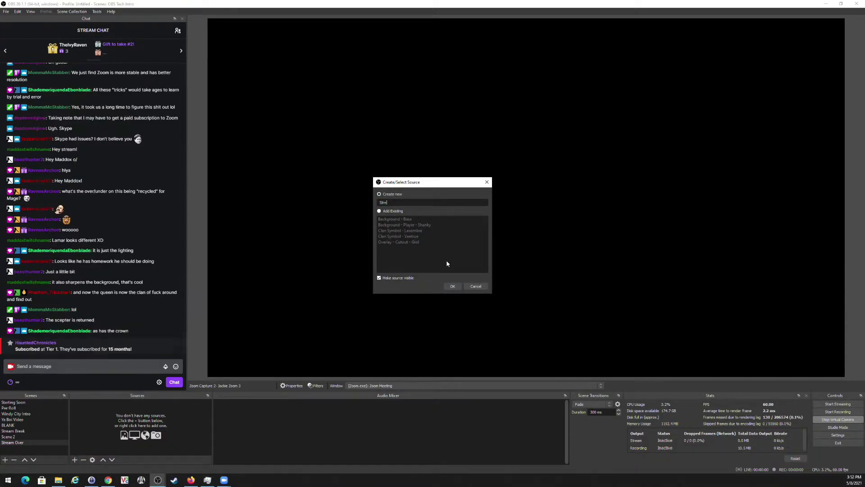
text(am Over Schedule)
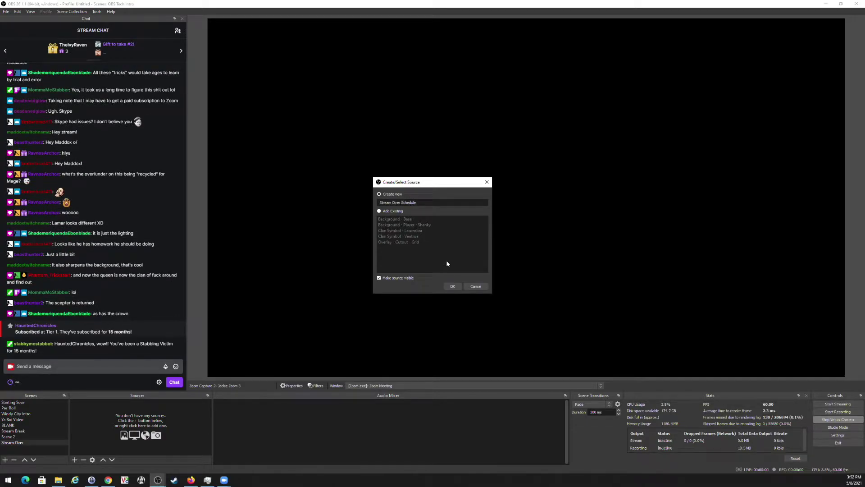
key(Return)
click(534, 339)
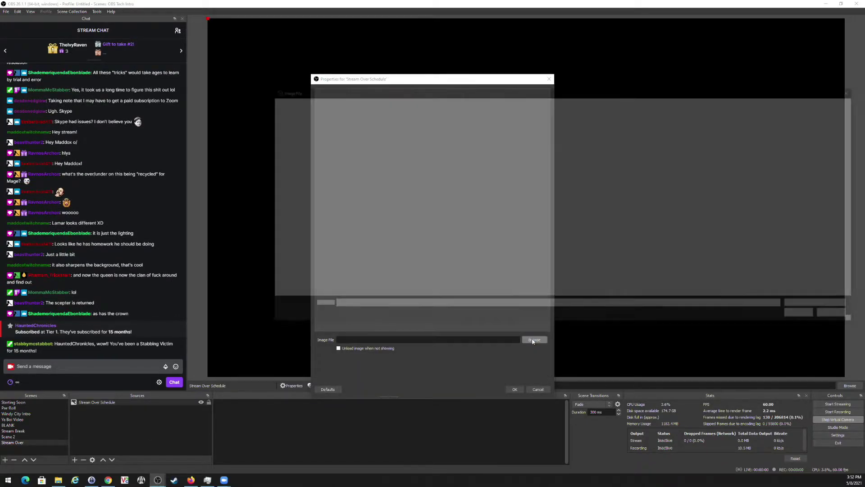
scroll(731, 214, down, 2)
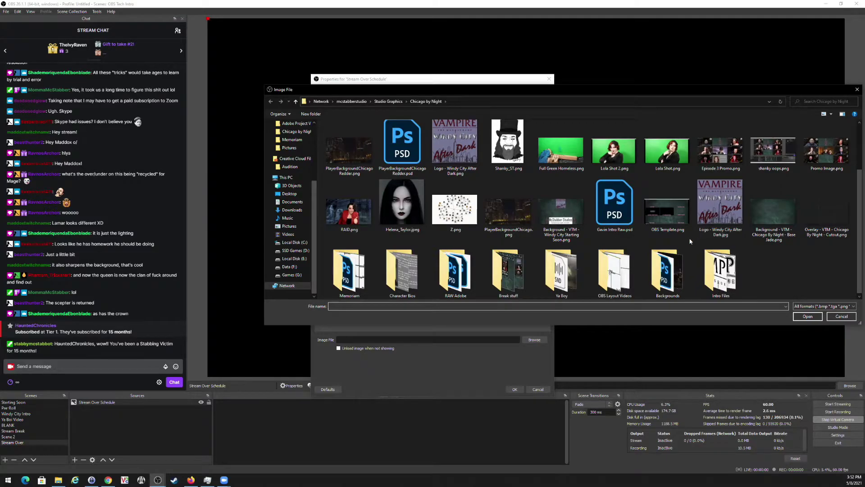
click(389, 101)
scroll(476, 269, down, 5)
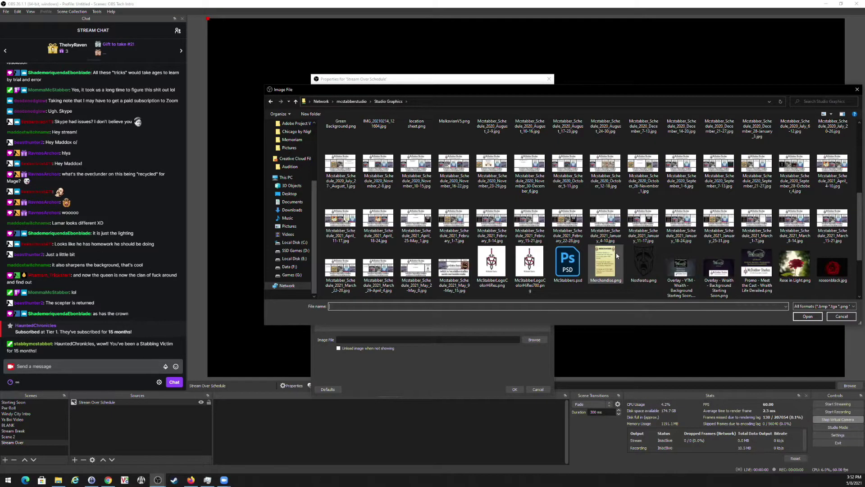
double_click(455, 269)
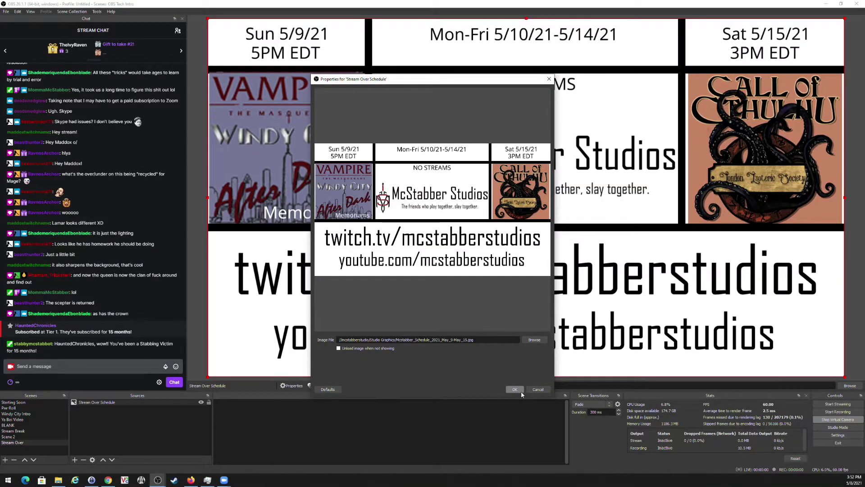
click(520, 390)
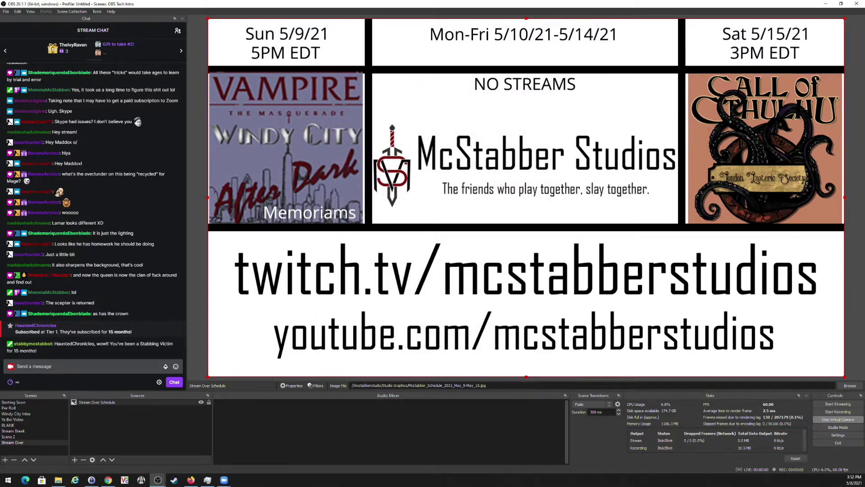
Lock the Stream Over Schedule image, move Stream Over above Scene 2, and reselect it.
click(208, 402)
drag(30, 443, 30, 437)
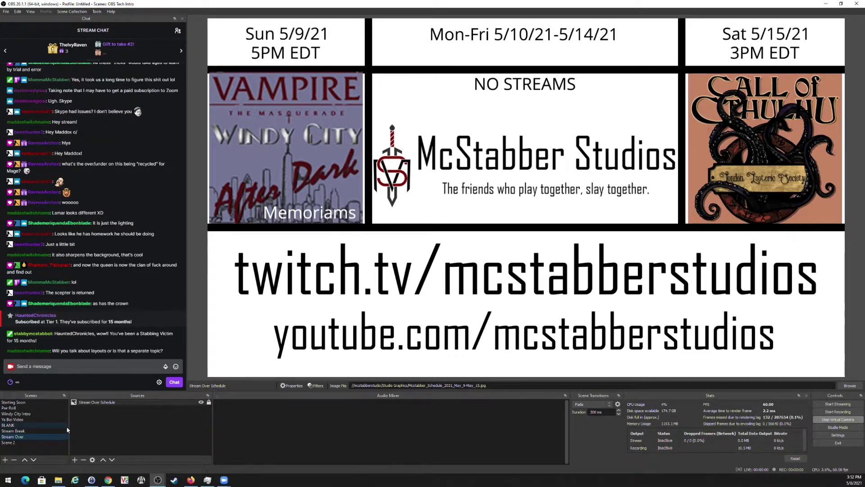
click(8, 425)
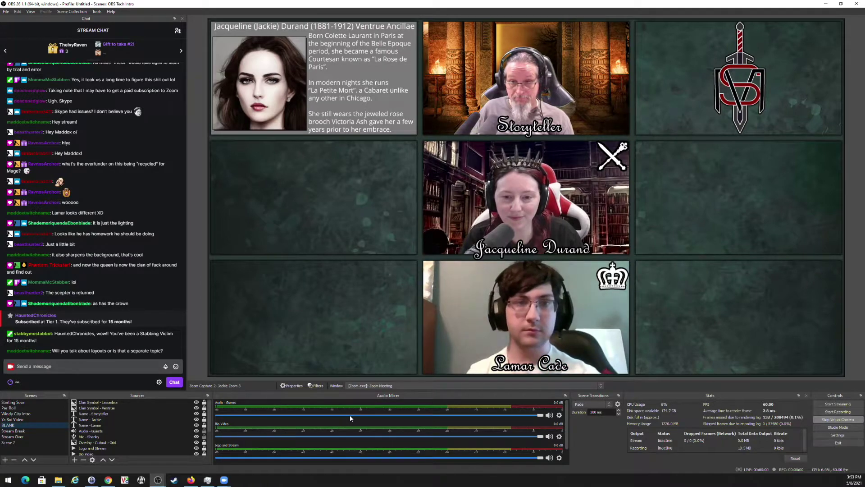
click(19, 438)
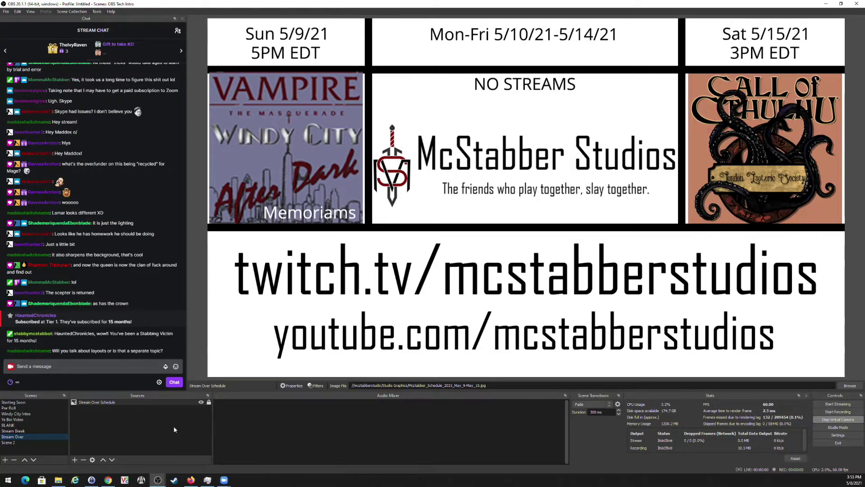
click(838, 435)
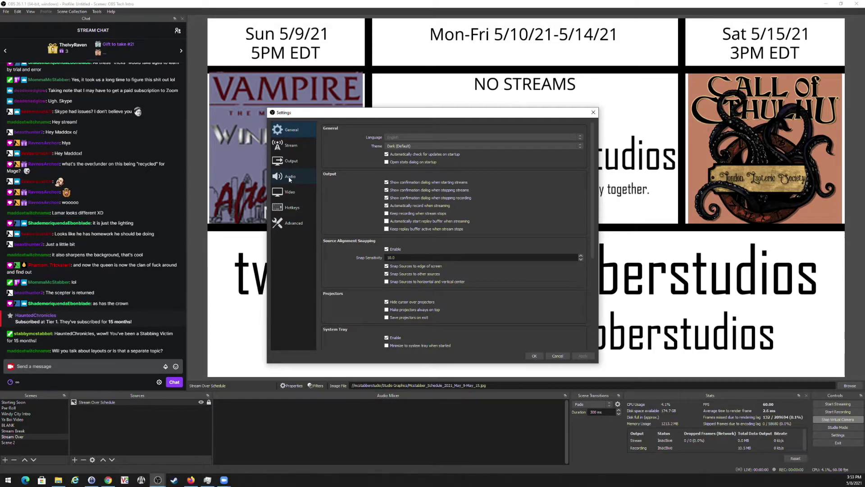
Set the Desktop Audio device to PX7 Prime in the audio settings.
click(290, 177)
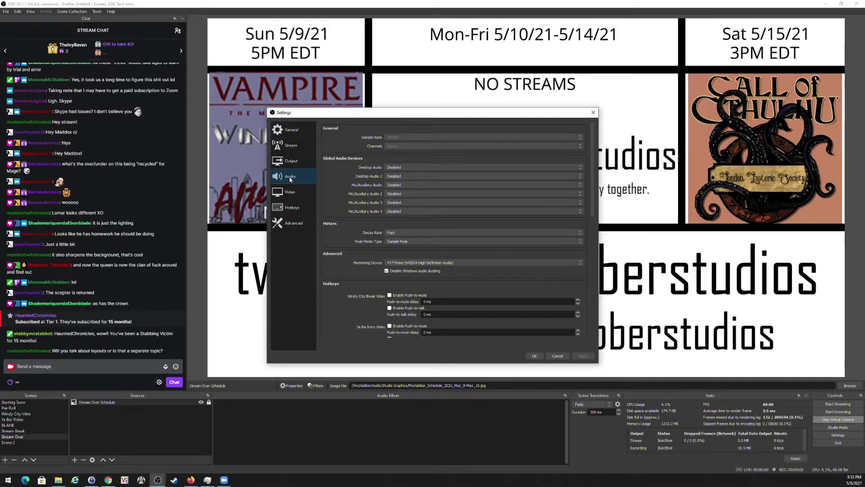
click(428, 169)
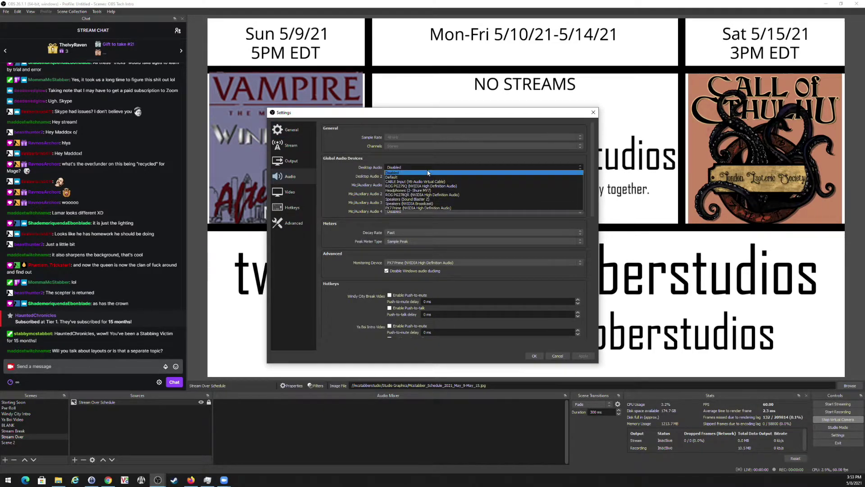
click(432, 208)
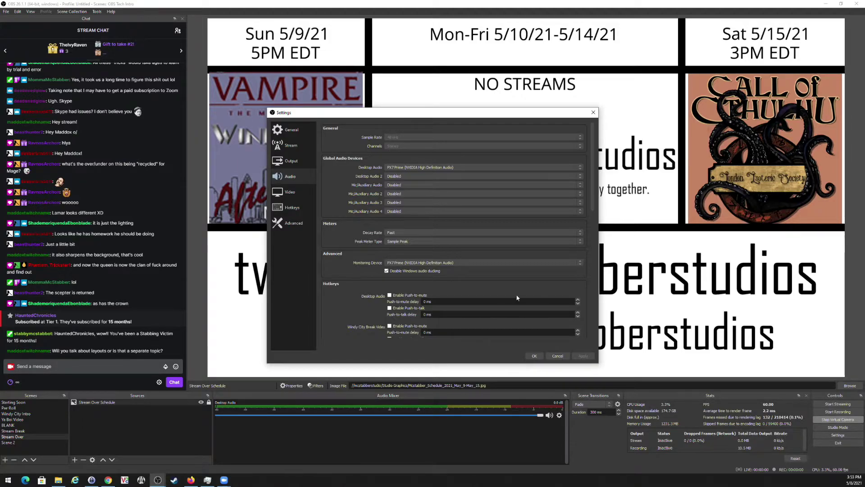
click(541, 356)
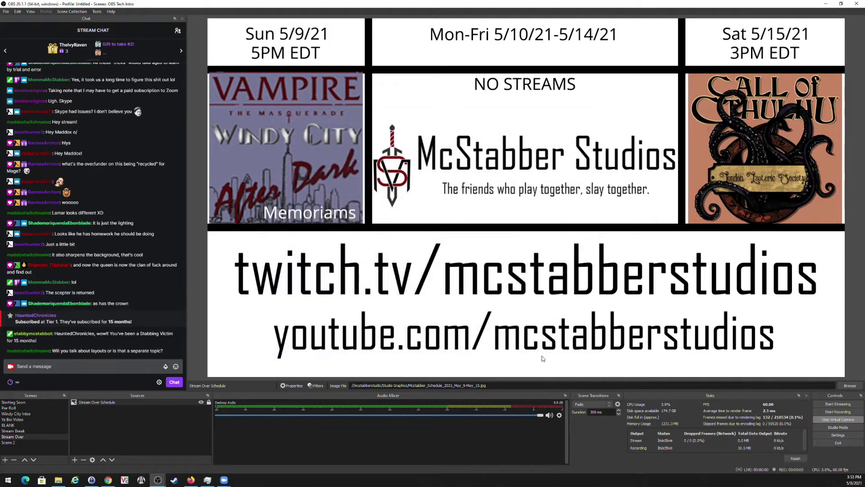
Set Desktop Audio's monitoring to Monitor Only (mute output) in Advanced Audio Properties.
click(560, 415)
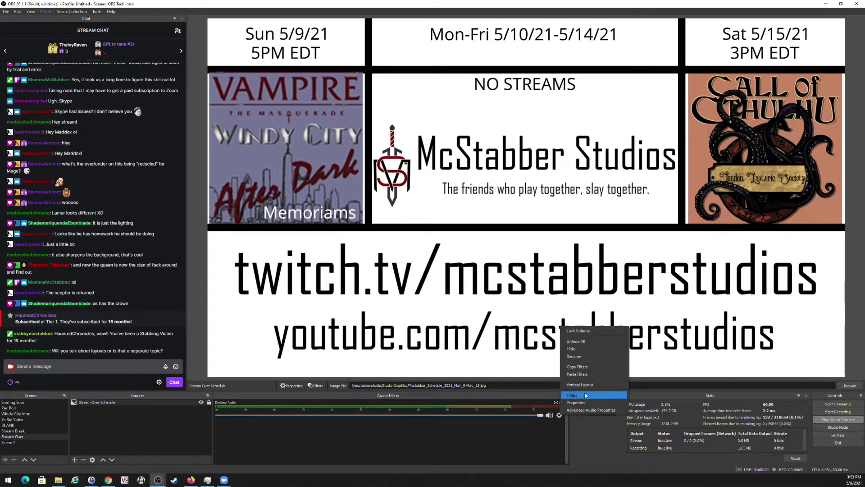
click(586, 410)
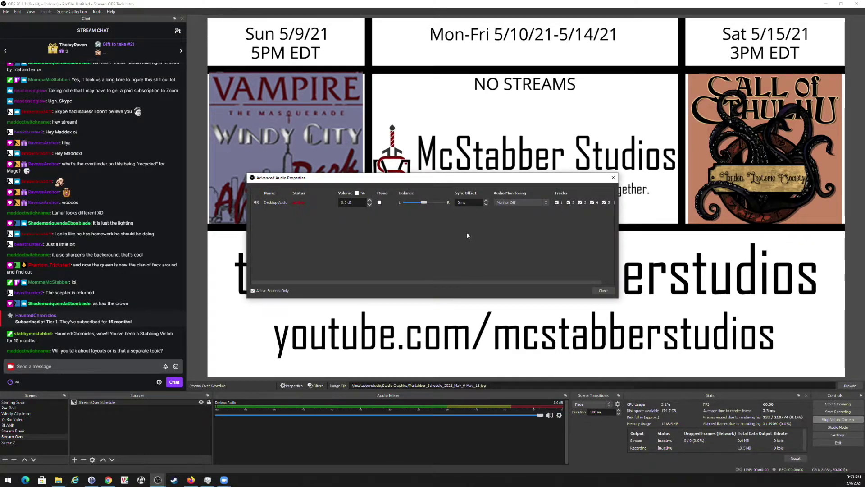
click(523, 213)
click(602, 291)
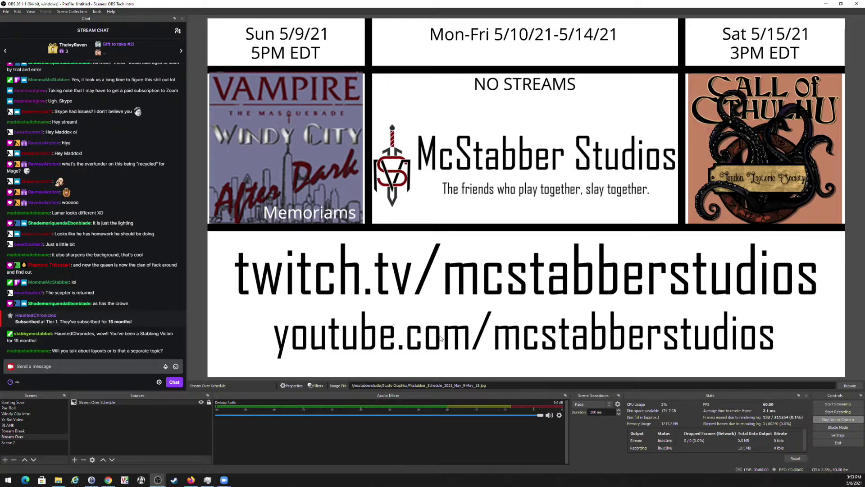
click(559, 415)
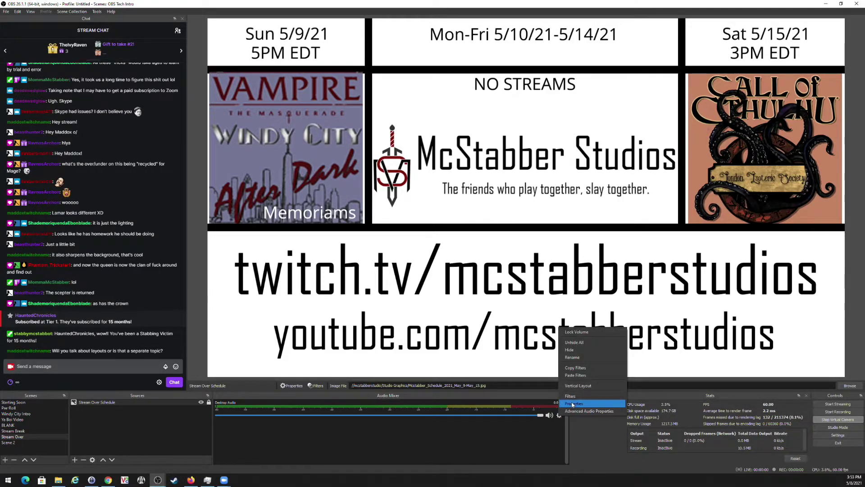
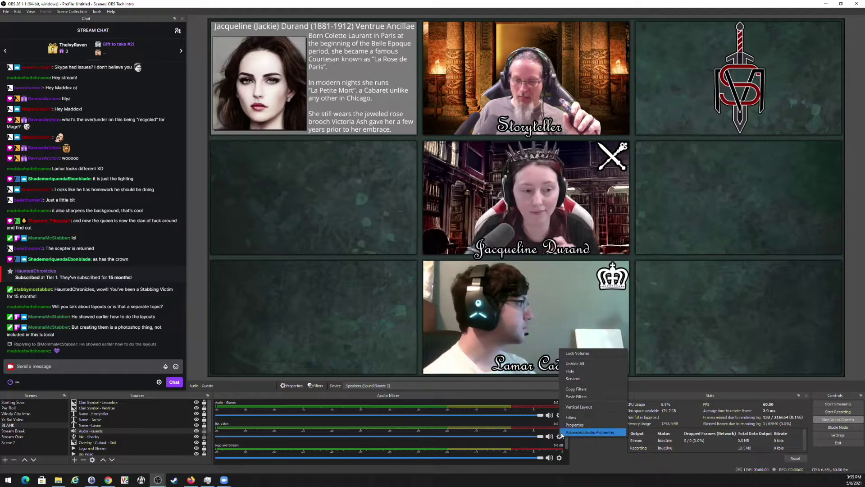
Hide Bio Video and Logo and Stream from the audio mixer, then select the clan and name sources.
click(571, 371)
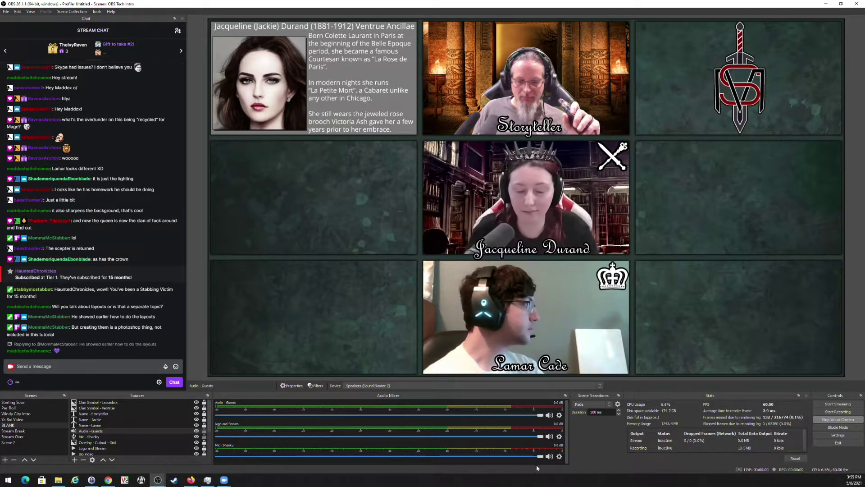
click(560, 436)
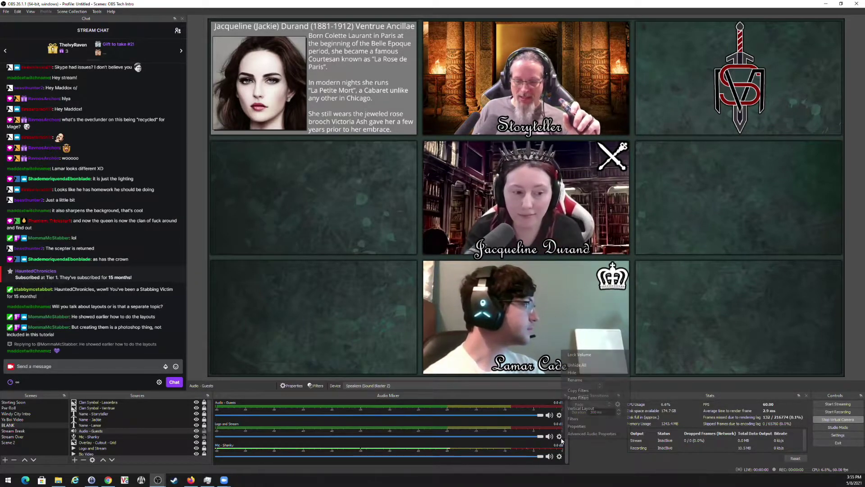
click(575, 373)
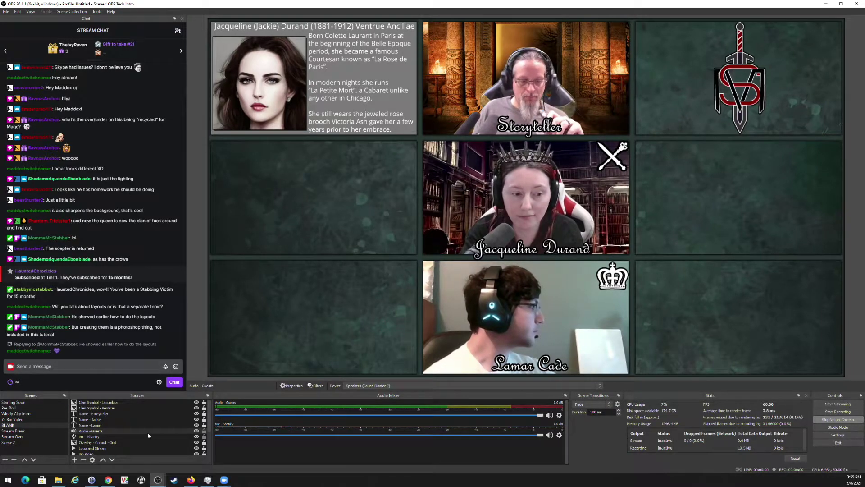
click(96, 403)
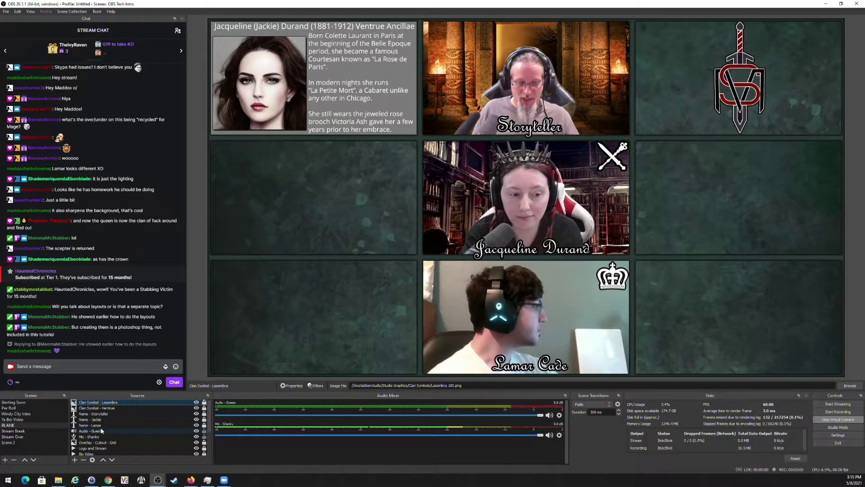
shift+click(103, 426)
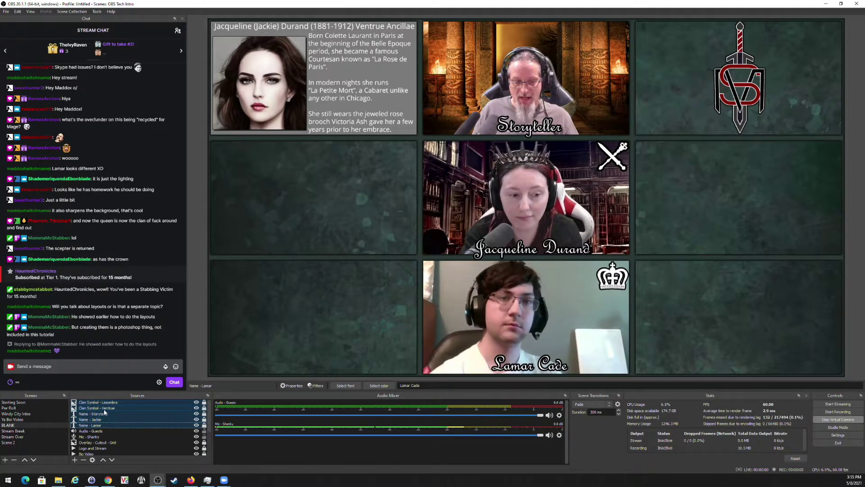
Group the three name sources into a group named 'Names' and collapse it.
click(104, 414)
right_click(100, 420)
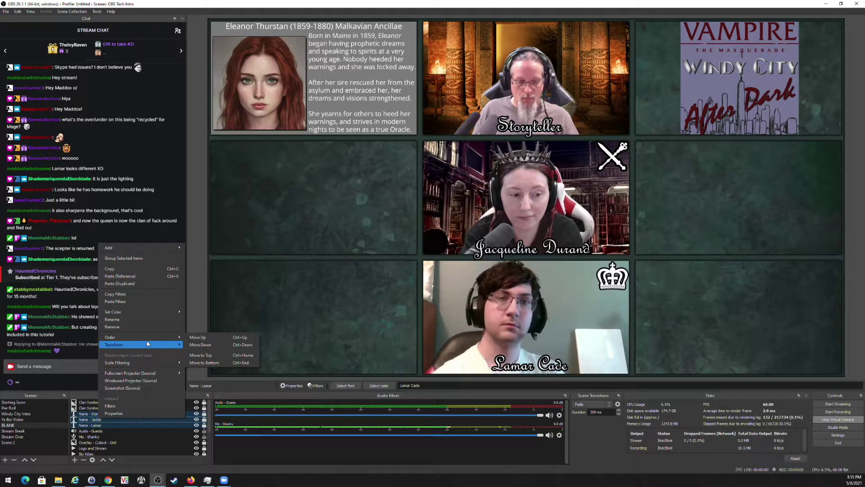
click(149, 258)
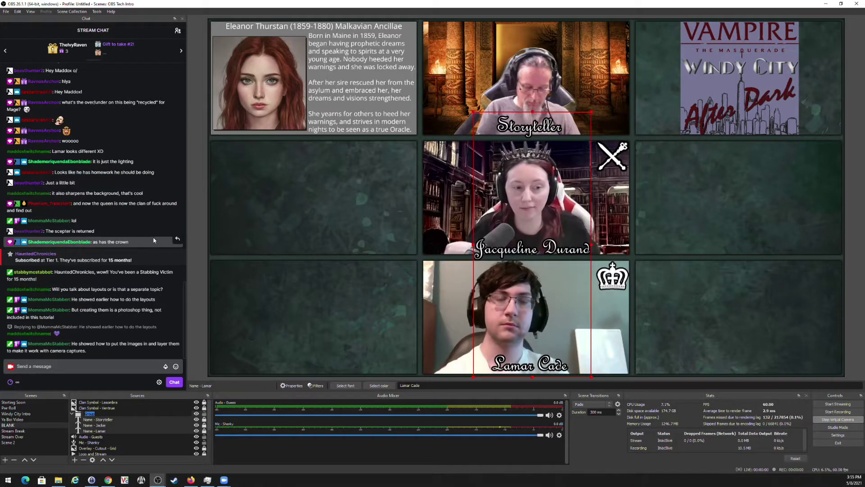
text(Names)
key(Return)
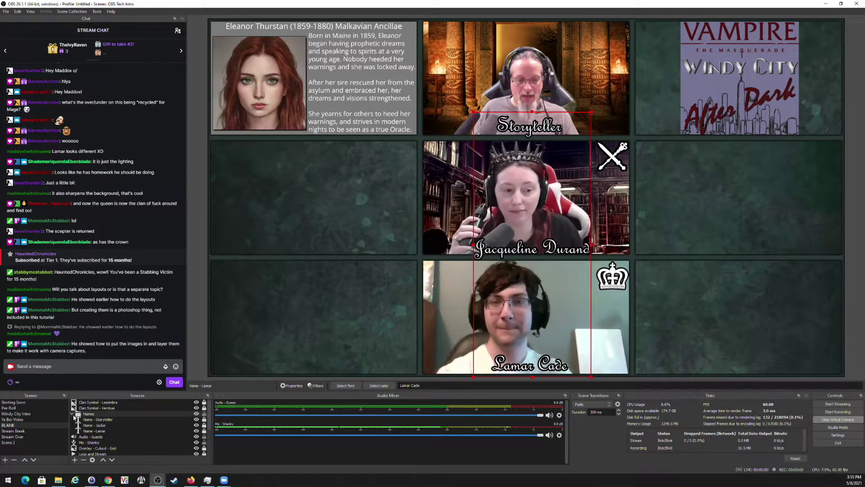
click(74, 414)
Group the Lasombra and Ventrue symbols as 'Clan Symbol', lock the group, and expand it.
click(96, 402)
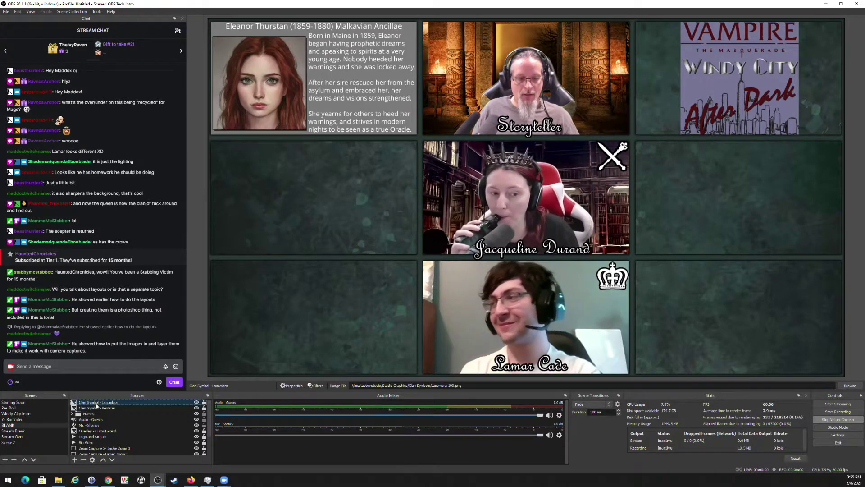
right_click(96, 408)
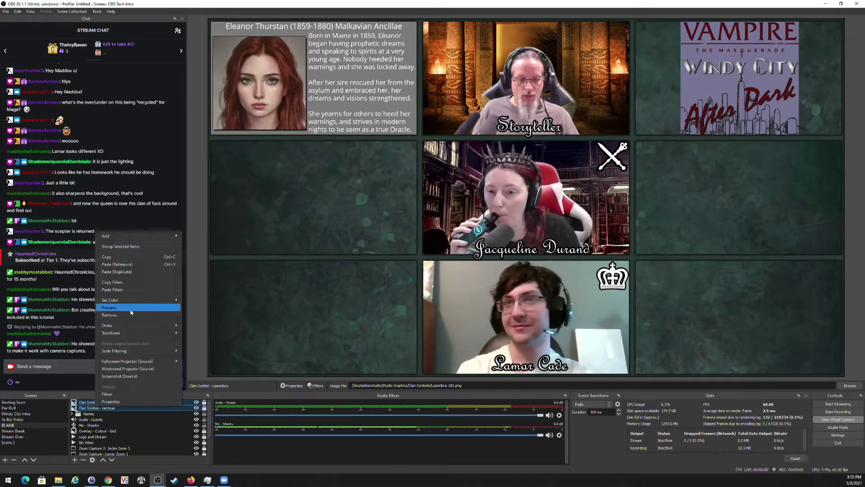
click(151, 258)
text(Cl)
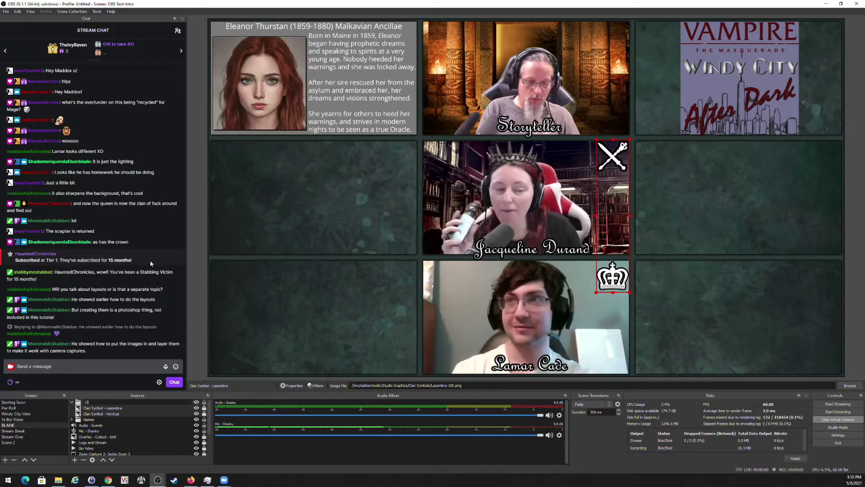
text(an Symbol)
key(Return)
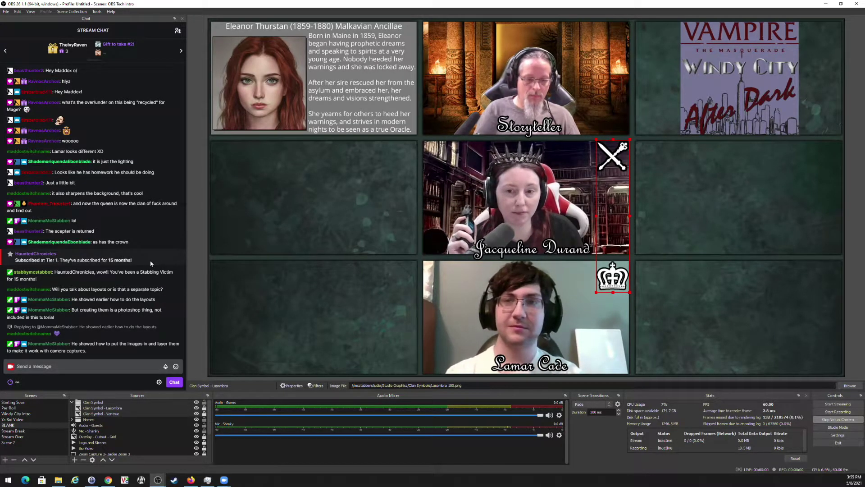
click(72, 402)
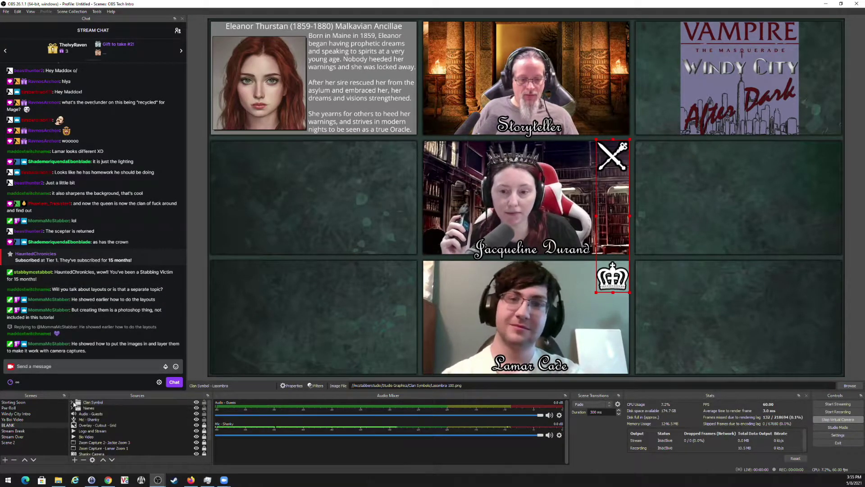
click(205, 403)
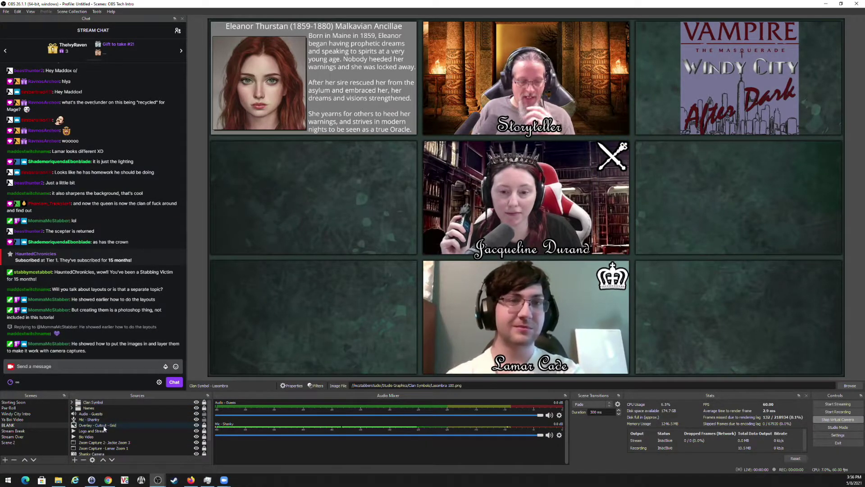
click(72, 402)
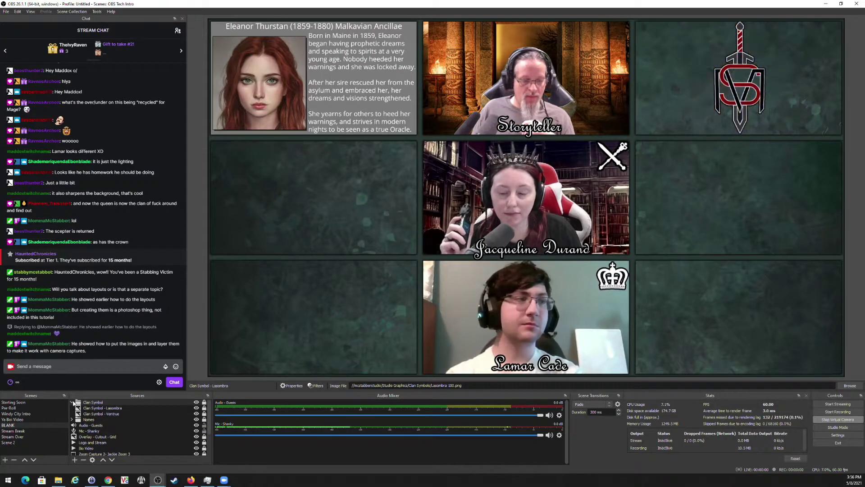
click(72, 403)
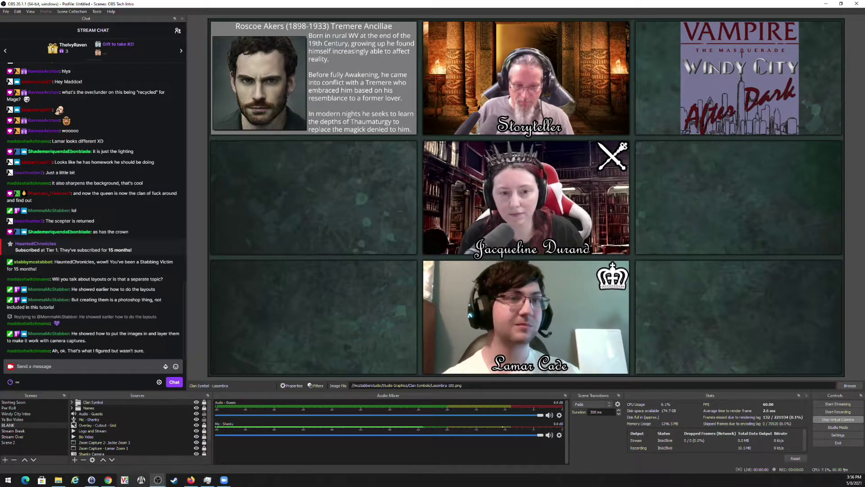
scroll(110, 440, down, 1)
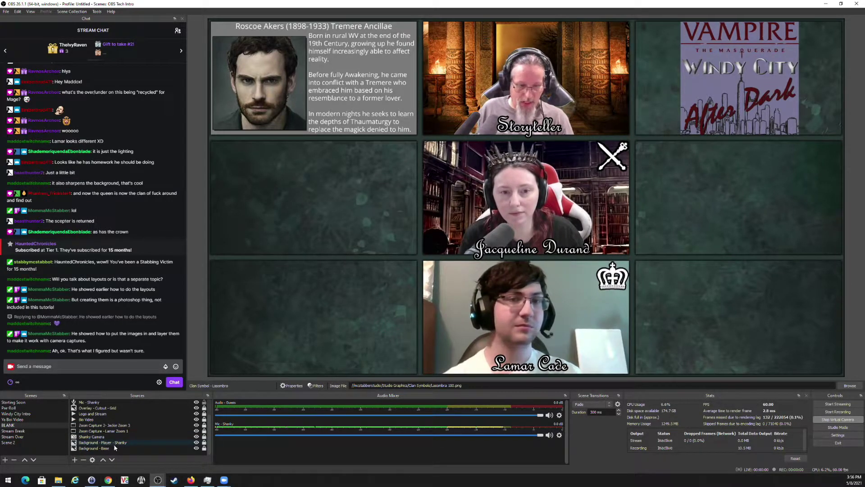
Open Background - Base's properties and browse Studio Graphics and DC By Night for a new image.
click(110, 447)
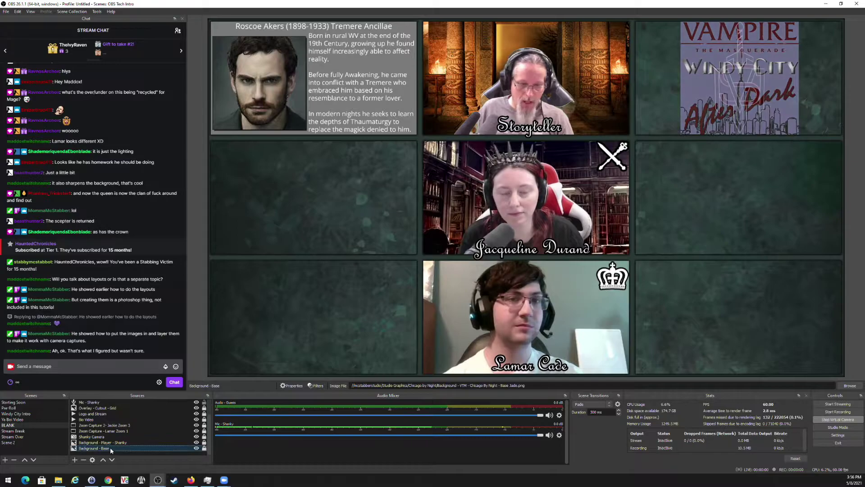
click(291, 386)
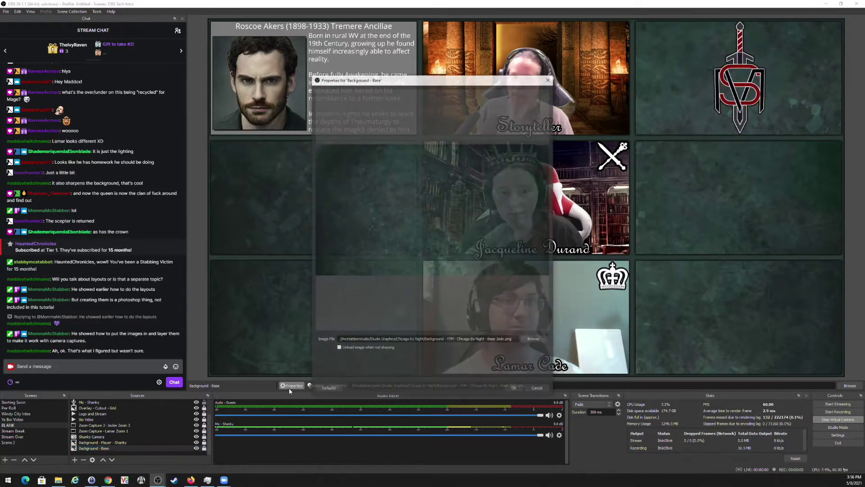
click(534, 339)
click(395, 103)
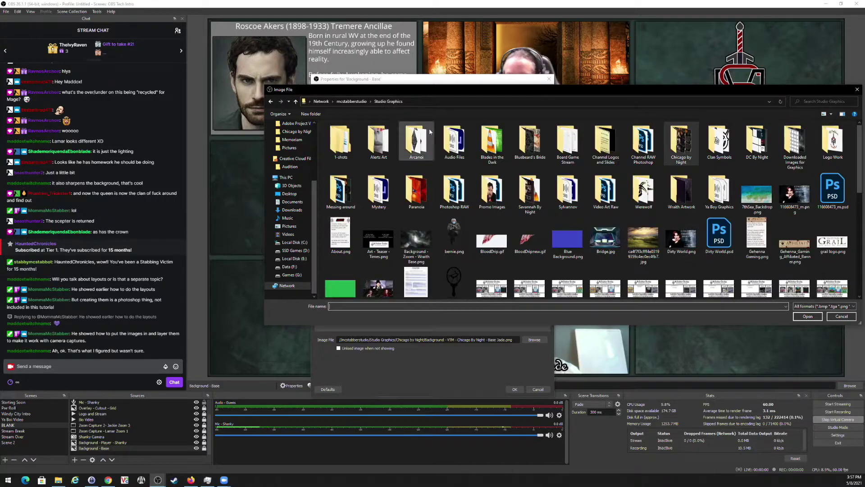
double_click(765, 148)
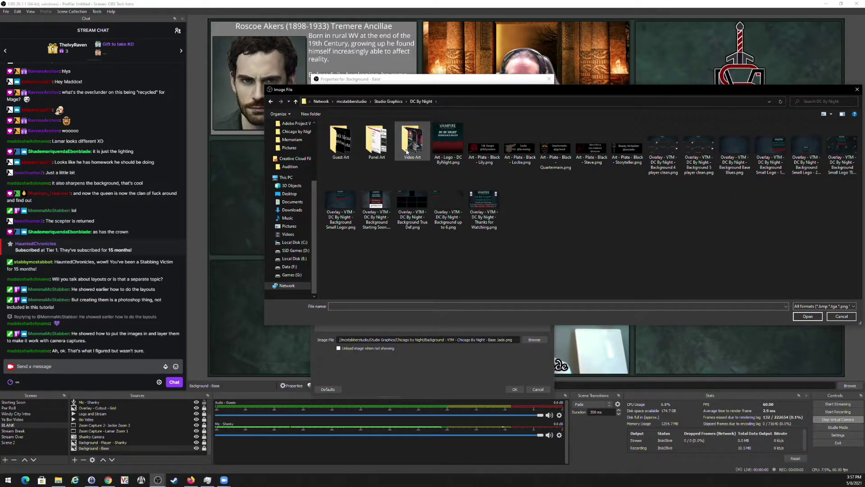
click(388, 101)
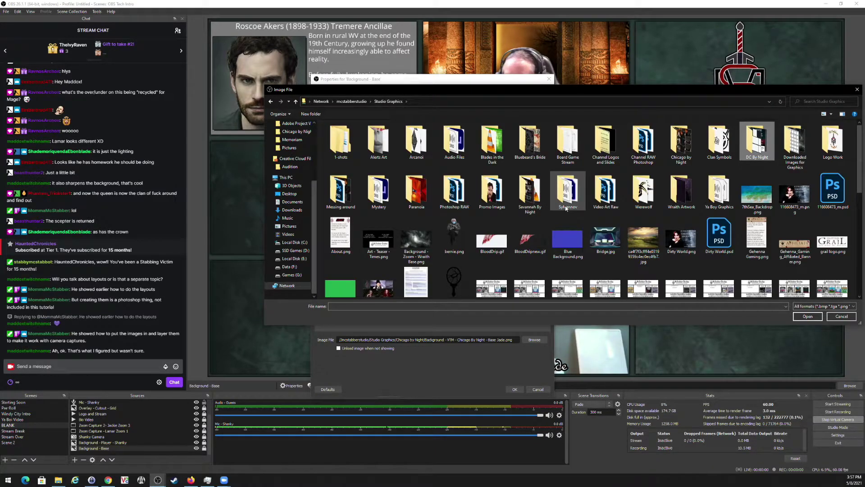
scroll(529, 221, down, 5)
scroll(530, 224, up, 5)
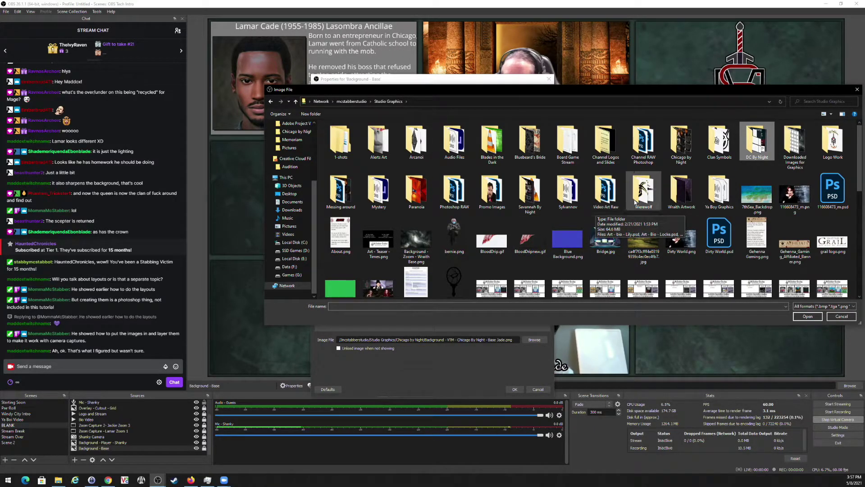
Choose the restaurant walkway image from Studio Graphics > Paranoia and apply it.
double_click(765, 147)
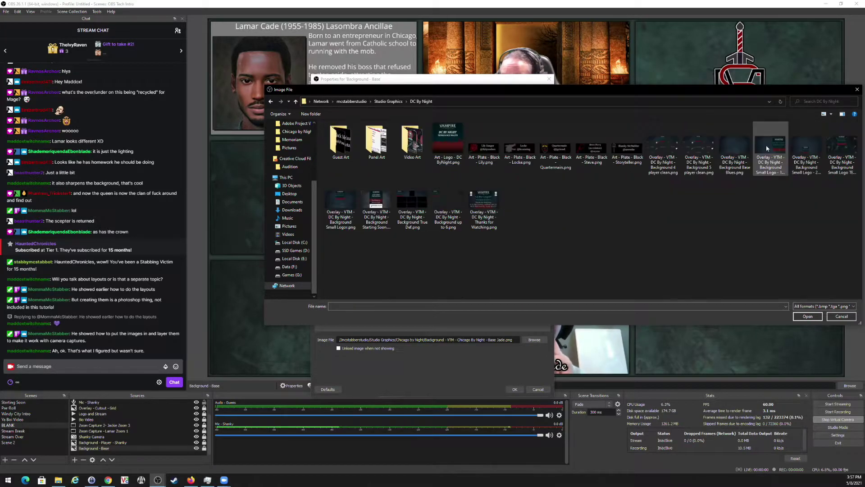
double_click(422, 149)
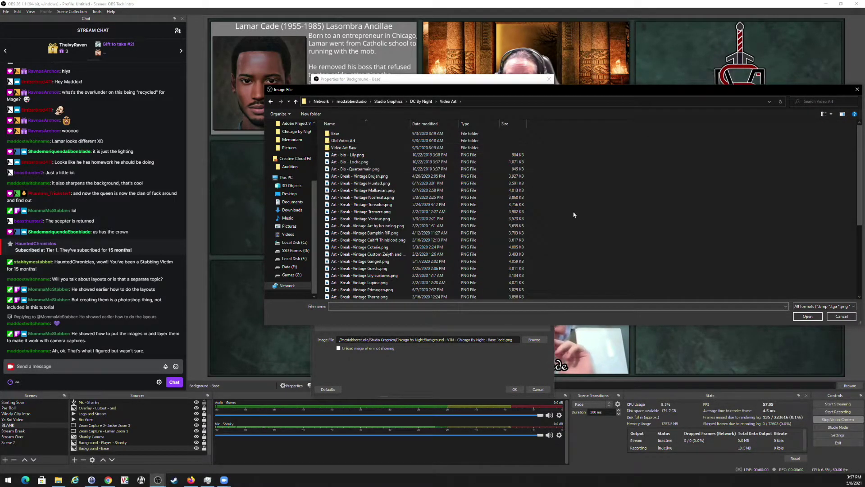
click(421, 101)
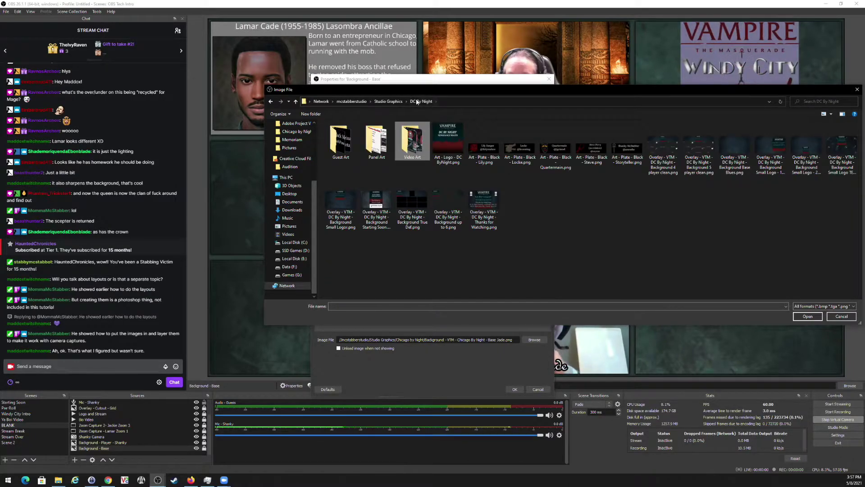
double_click(378, 139)
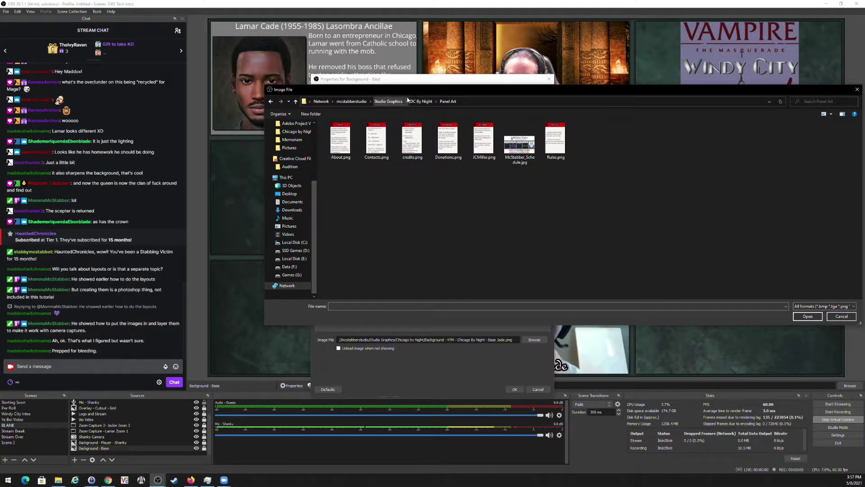
click(421, 101)
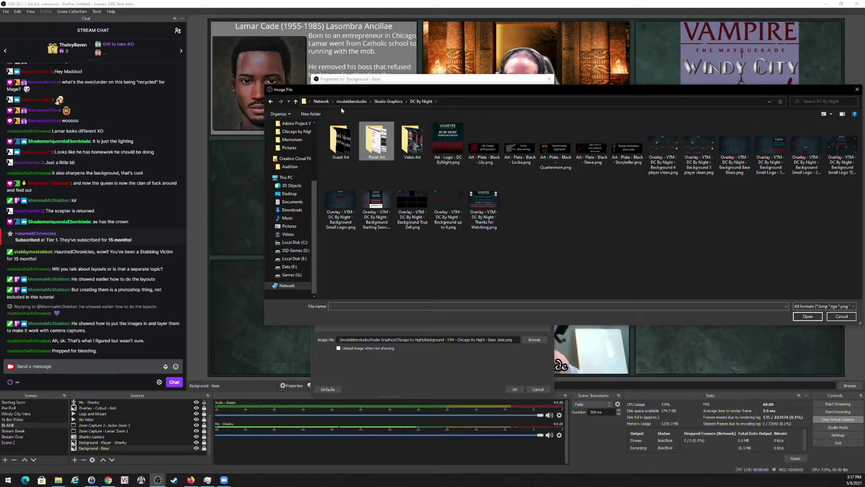
click(351, 101)
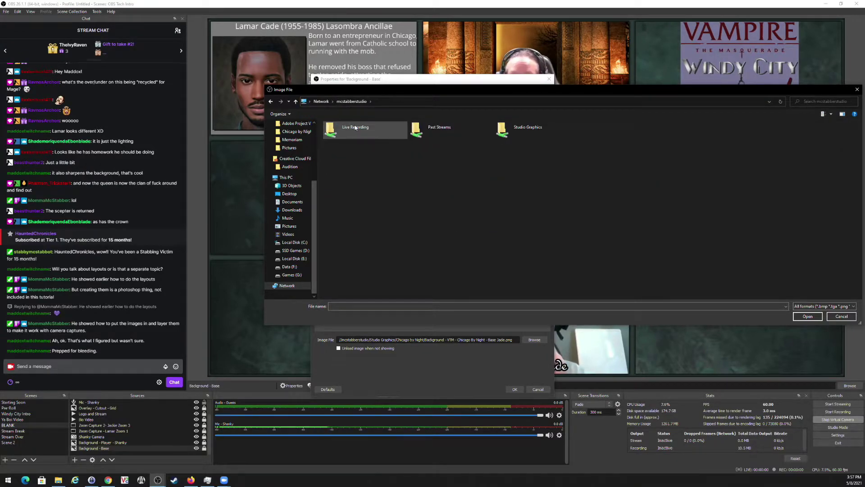
double_click(524, 136)
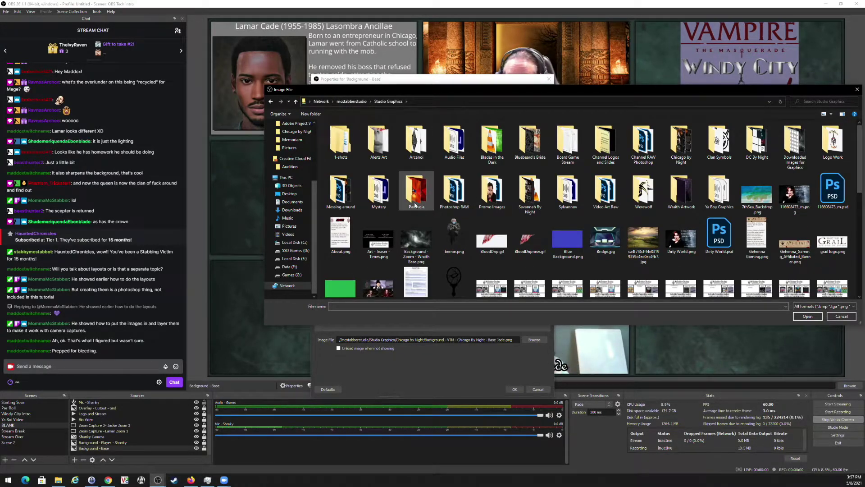
double_click(417, 188)
double_click(480, 185)
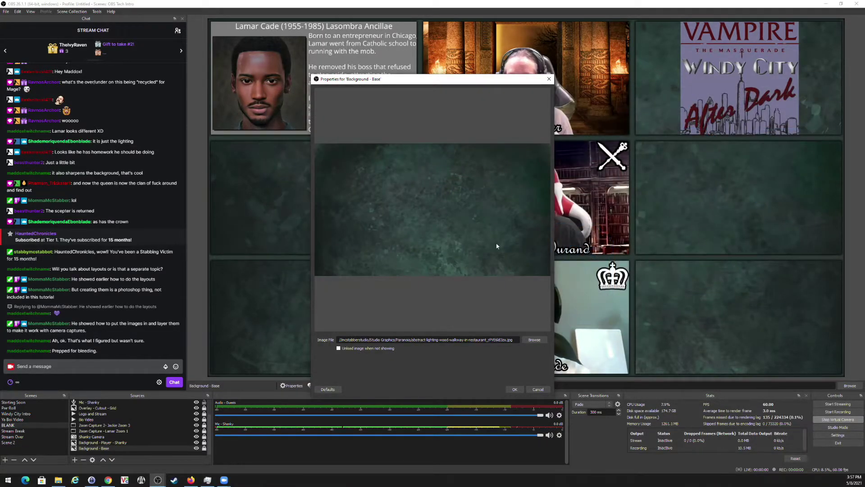
click(514, 390)
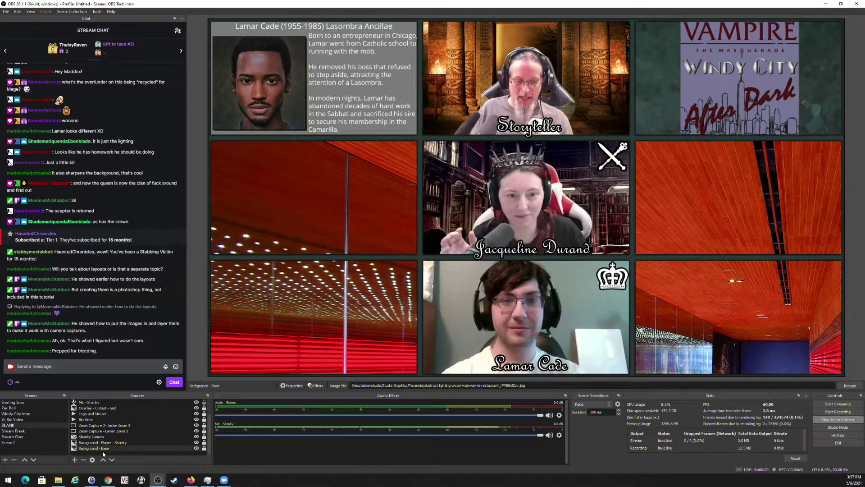
Drag Background - Base from the bottom of the source list to just under Clan Symbol.
scroll(111, 403, up, 1)
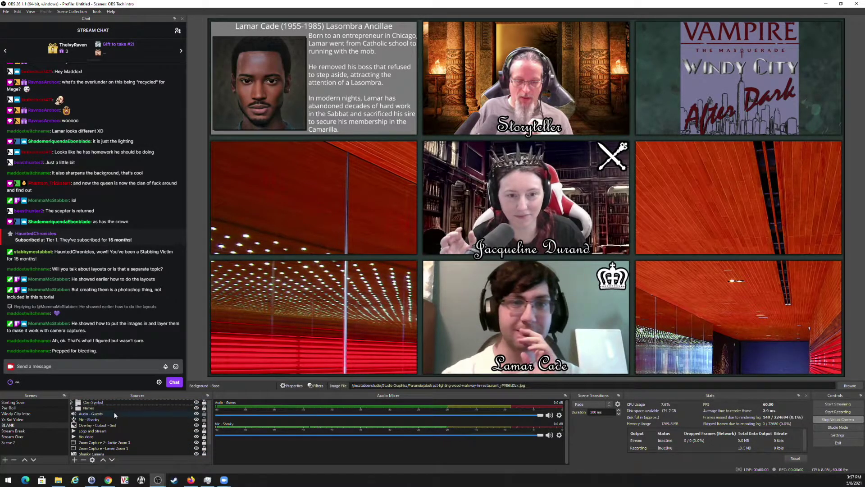
scroll(107, 441, down, 1)
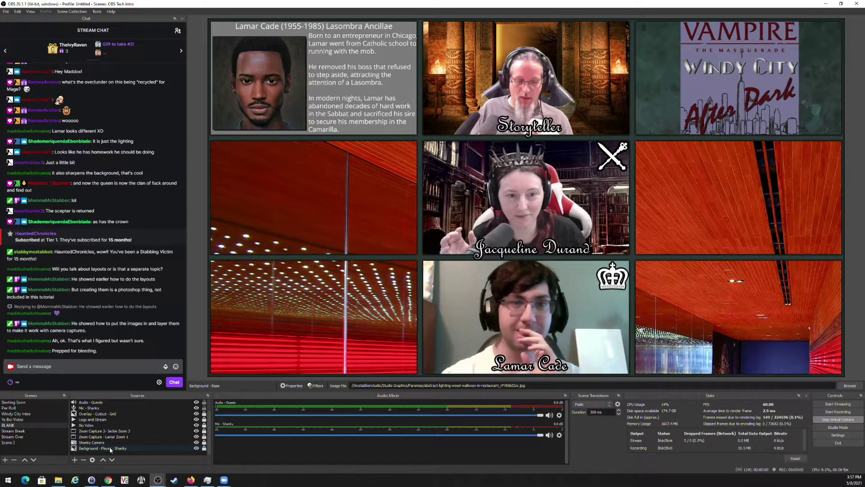
scroll(110, 446, up, 1)
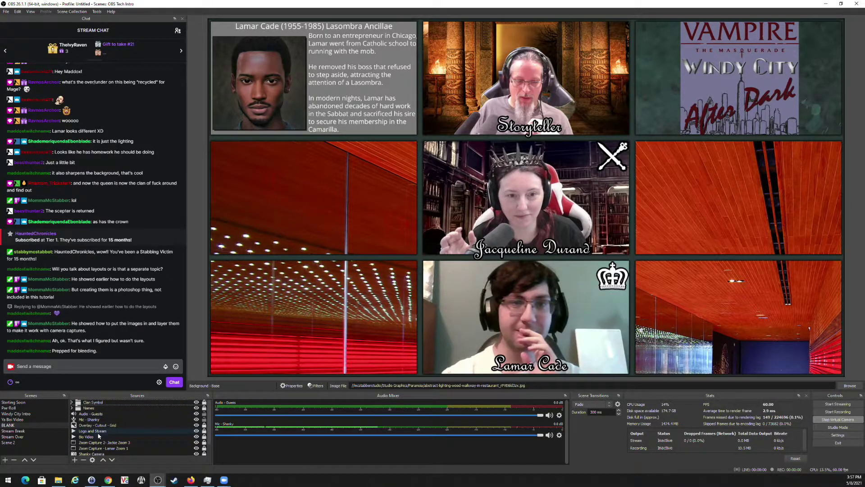
scroll(109, 449, down, 1)
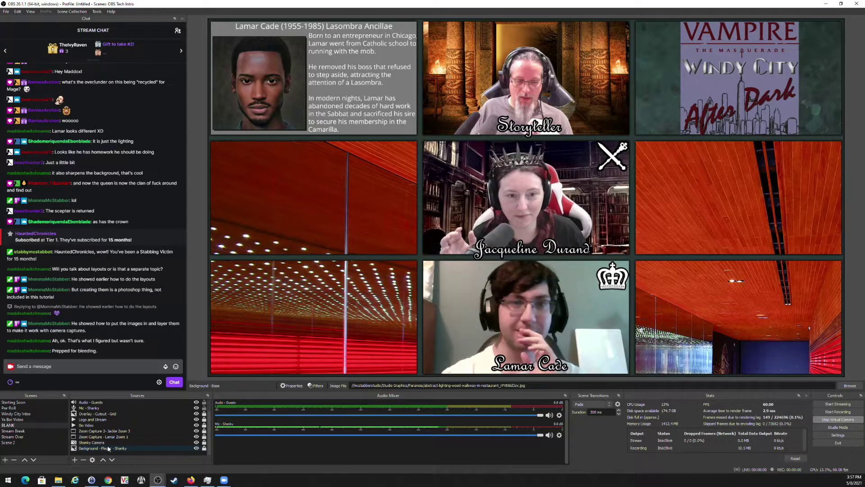
scroll(107, 452, up, 2)
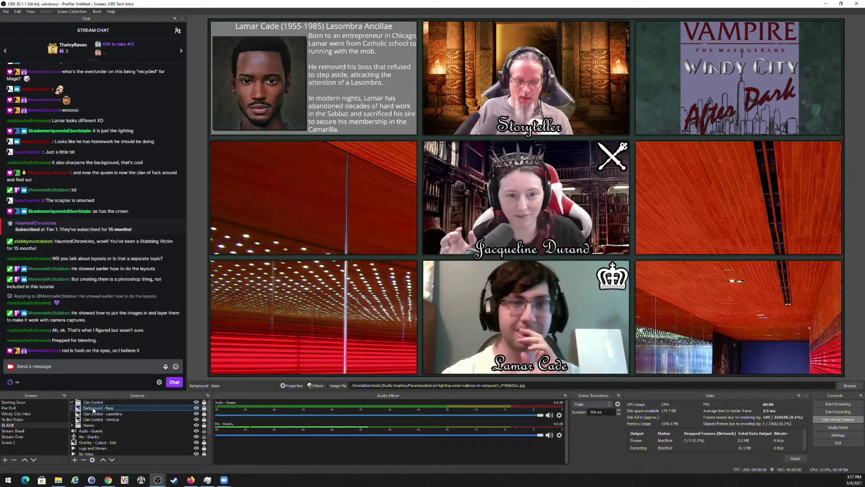
click(88, 408)
drag(78, 410, 105, 407)
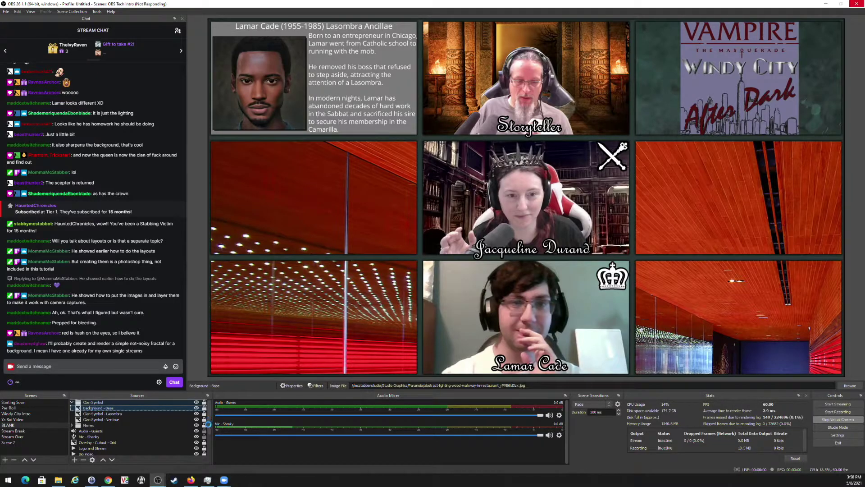
Close the extra Windowed Projector and choose Wait so the frozen OBS window recovers.
click(158, 479)
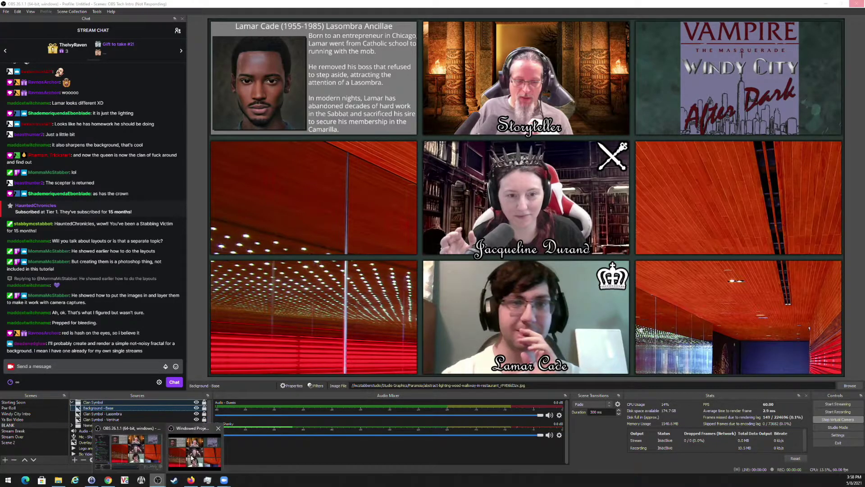
mouse_move(191, 458)
click(219, 428)
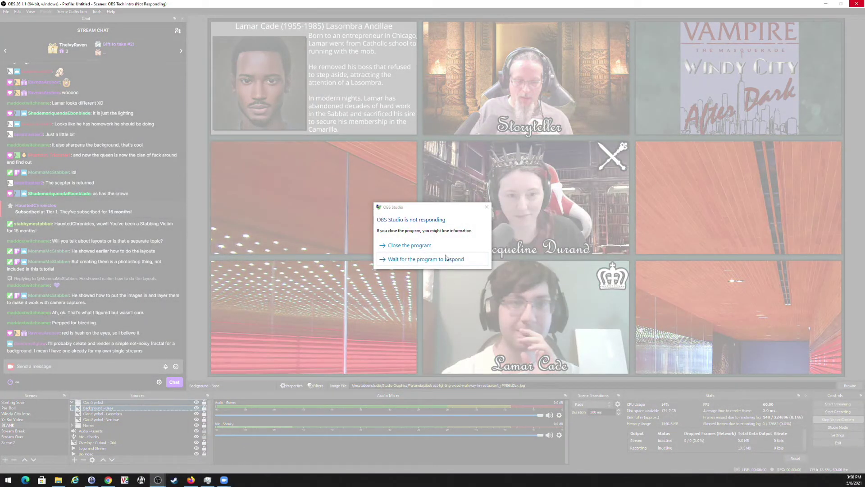
click(447, 259)
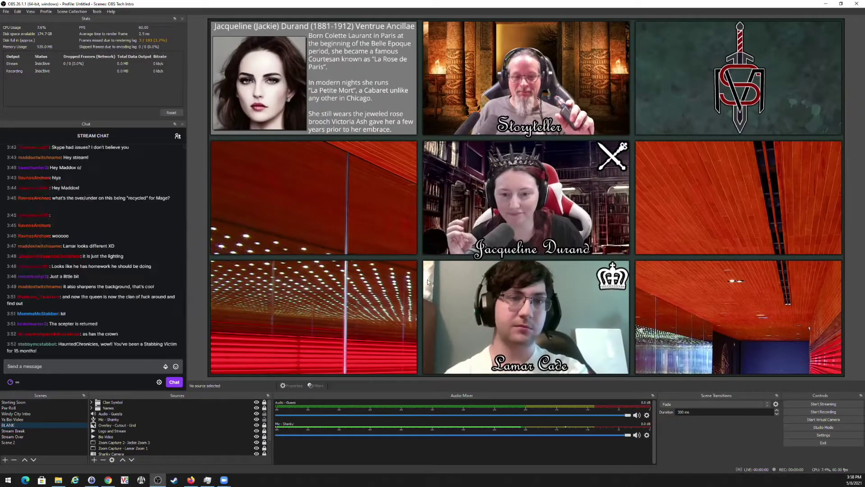
Expand Clan Symbol, raise Background - Base in the layer list, and hide the clan symbols.
click(92, 403)
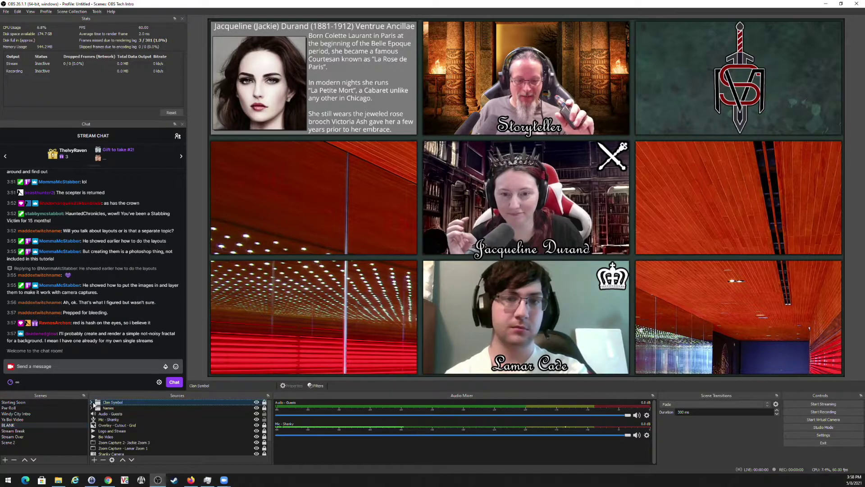
click(91, 403)
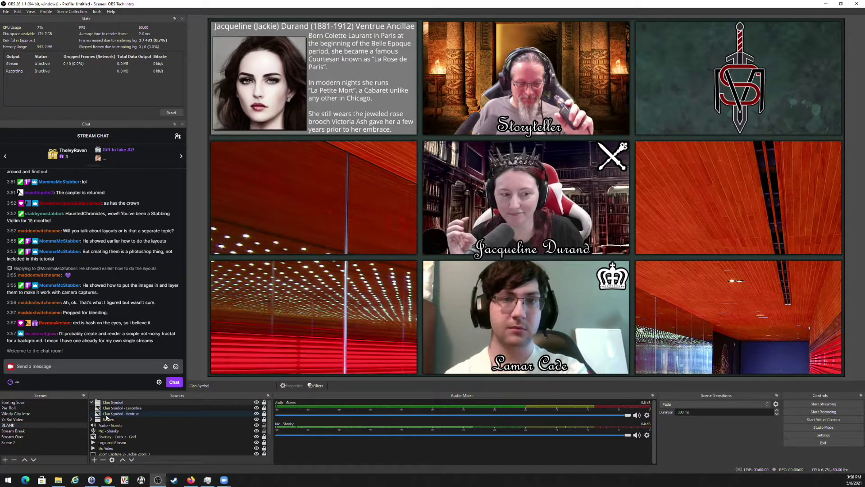
scroll(124, 445, down, 2)
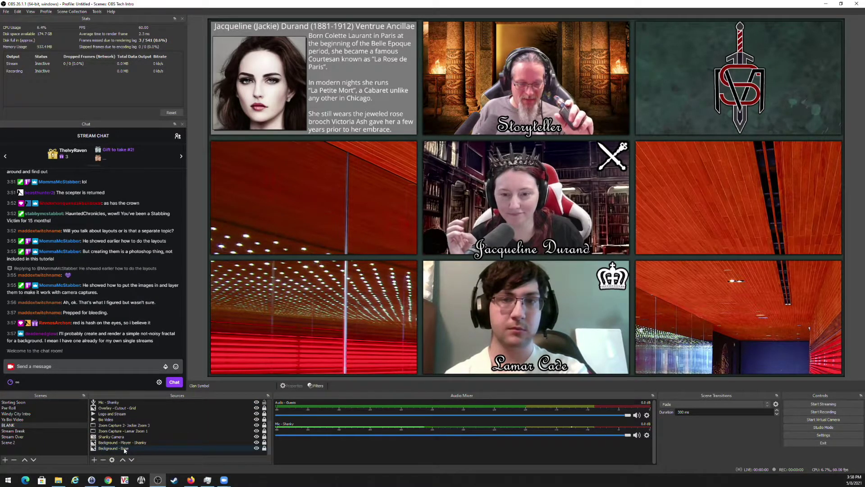
click(112, 448)
drag(126, 408, 126, 406)
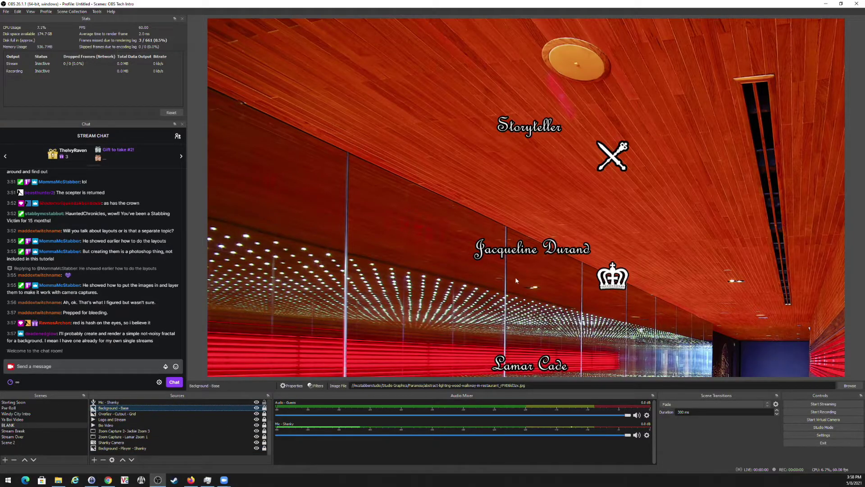
scroll(198, 406, up, 2)
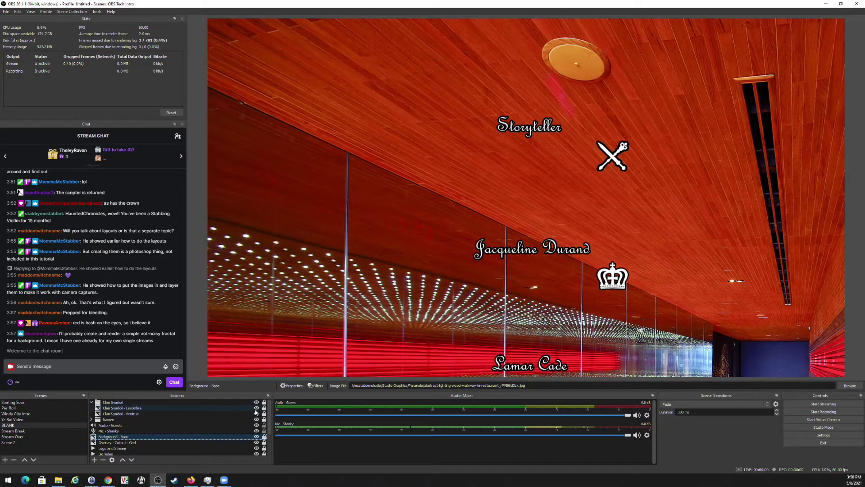
click(256, 402)
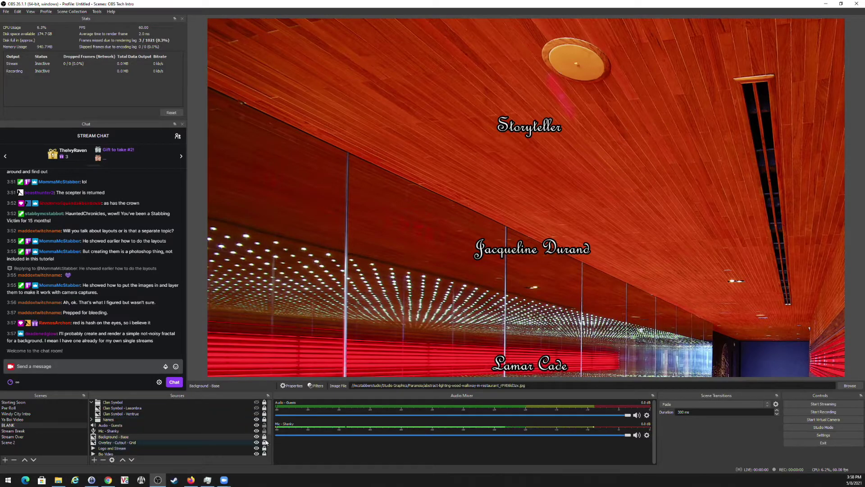
Shift the background about 200 px left and move it below the overlay and Background - Player - Shanky.
click(248, 442)
drag(622, 168, 535, 170)
drag(125, 441, 124, 449)
mouse_move(124, 449)
mouse_down()
mouse_move(126, 459)
mouse_move(126, 450)
mouse_up()
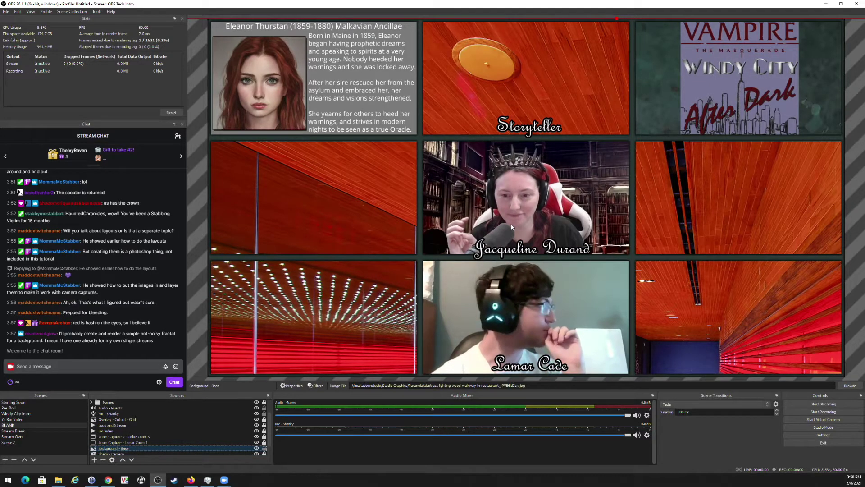
drag(171, 449, 124, 446)
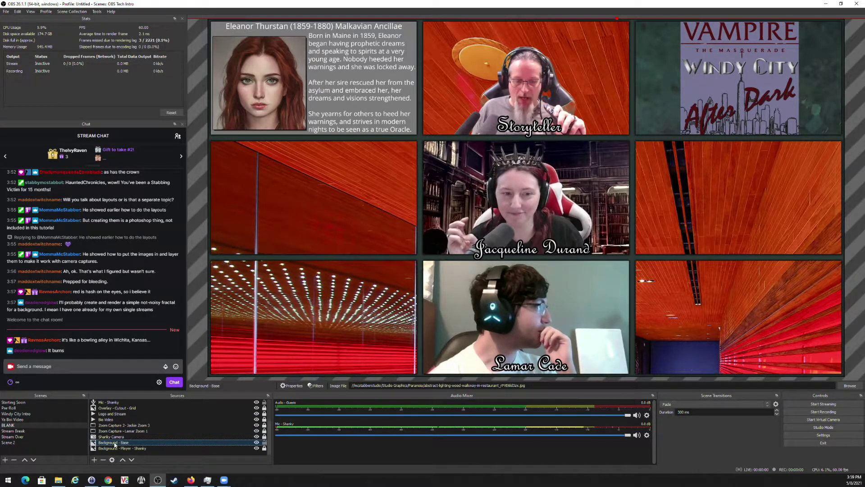
drag(115, 445, 116, 451)
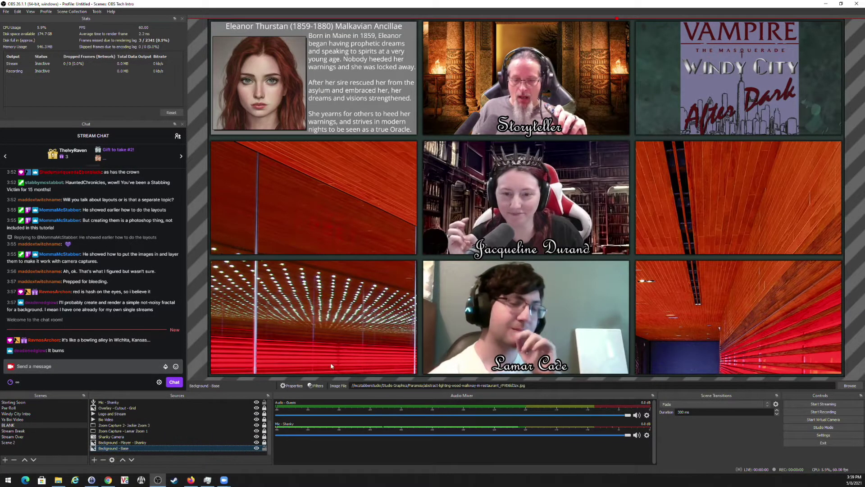
Replace the Background - Base image with traincar.jpg from Studio Graphics.
click(291, 385)
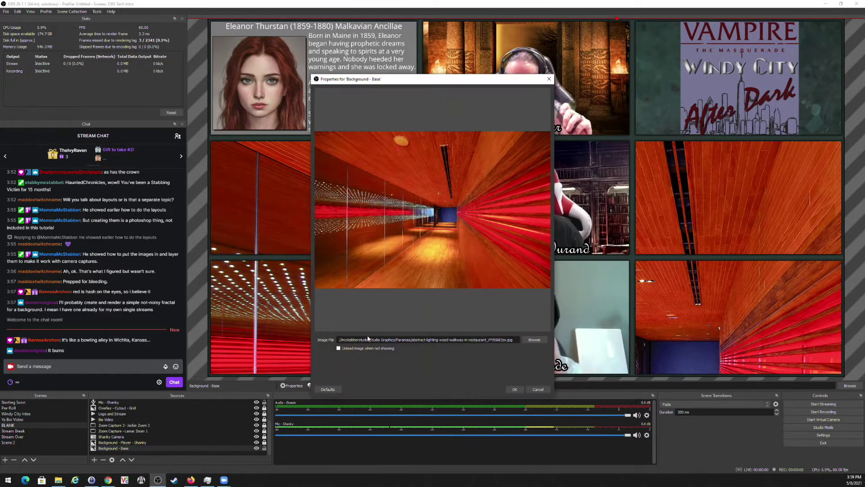
click(535, 339)
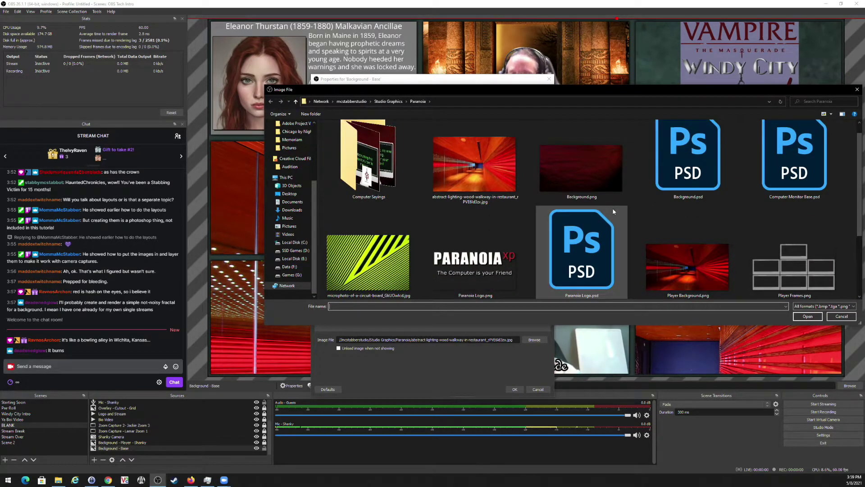
click(390, 103)
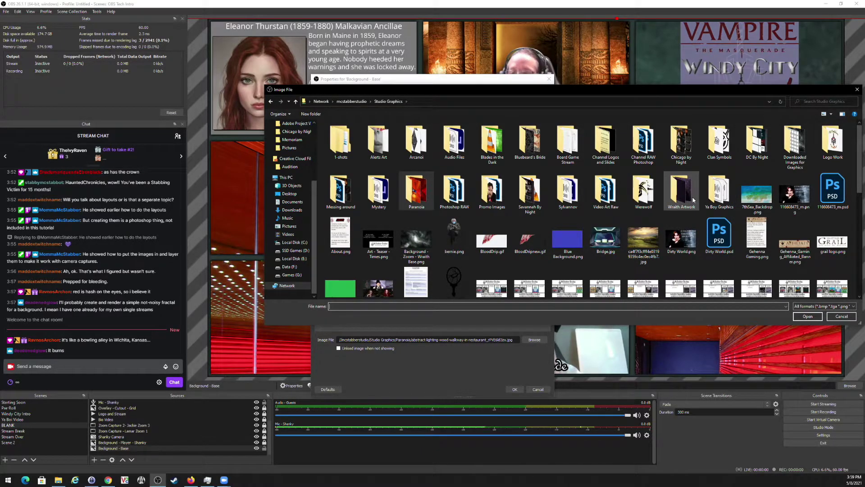
scroll(642, 244, down, 4)
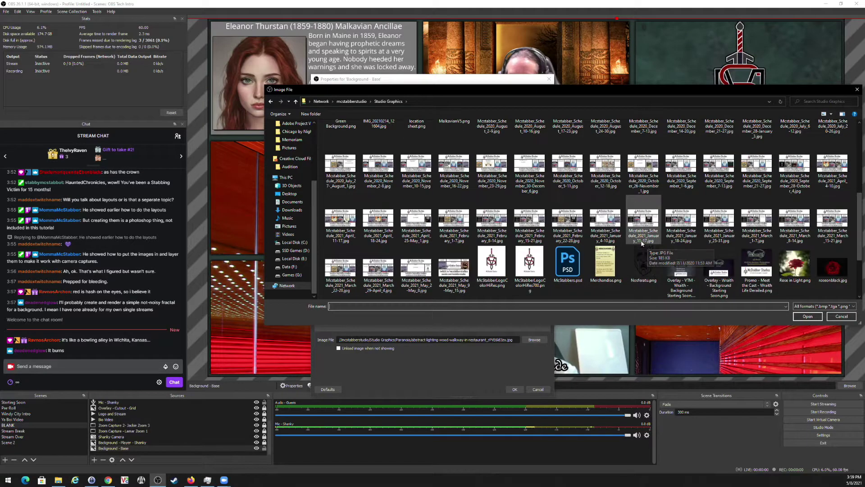
scroll(642, 244, down, 2)
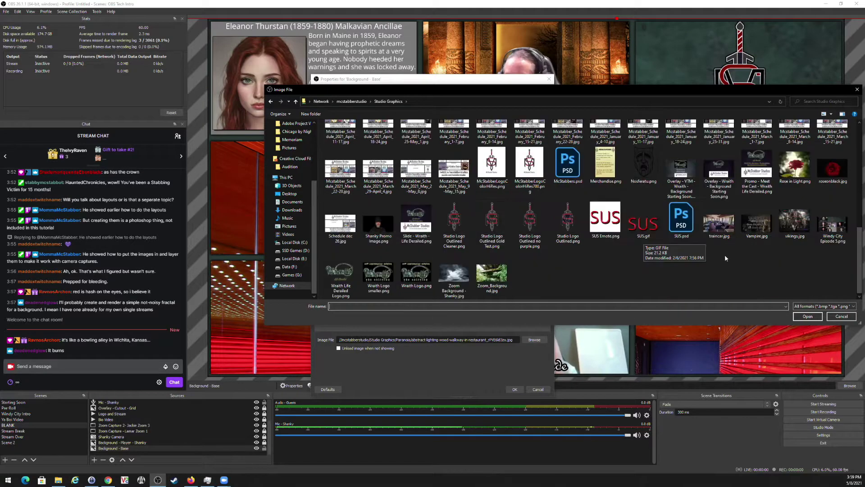
double_click(705, 223)
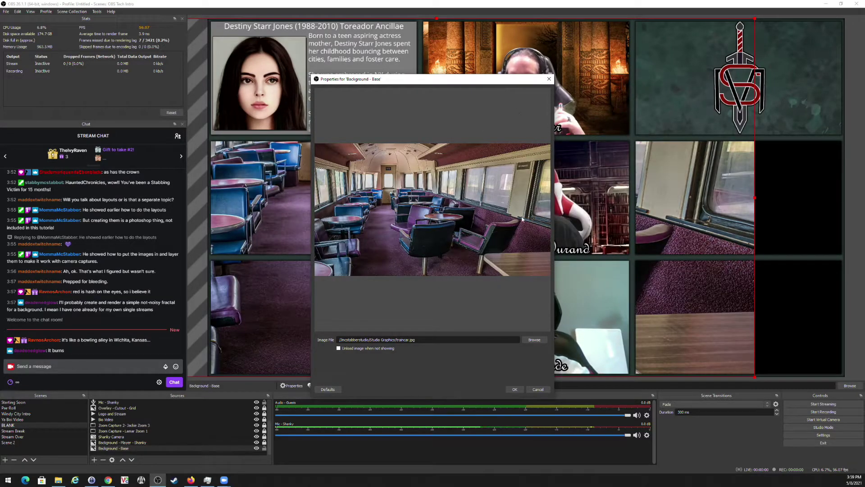
click(515, 389)
Stretch the train-car image across the canvas and hide the Logo and Stream and Bio Video sources.
drag(755, 198, 825, 176)
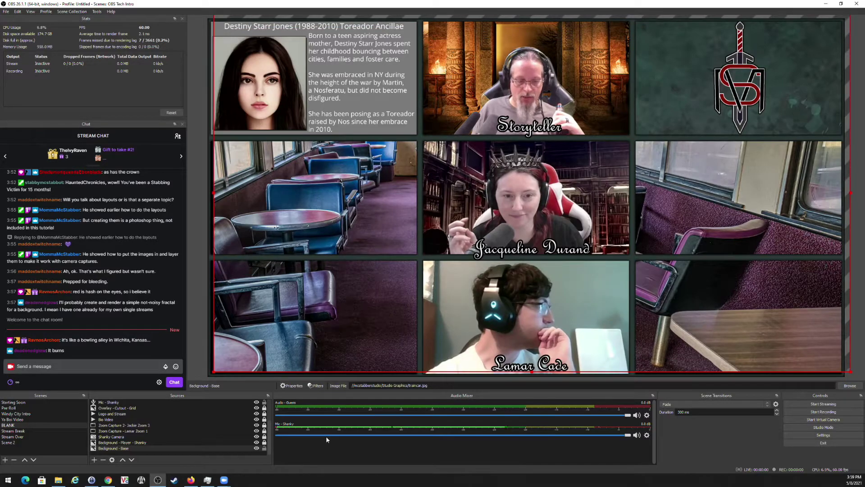
click(257, 413)
click(257, 420)
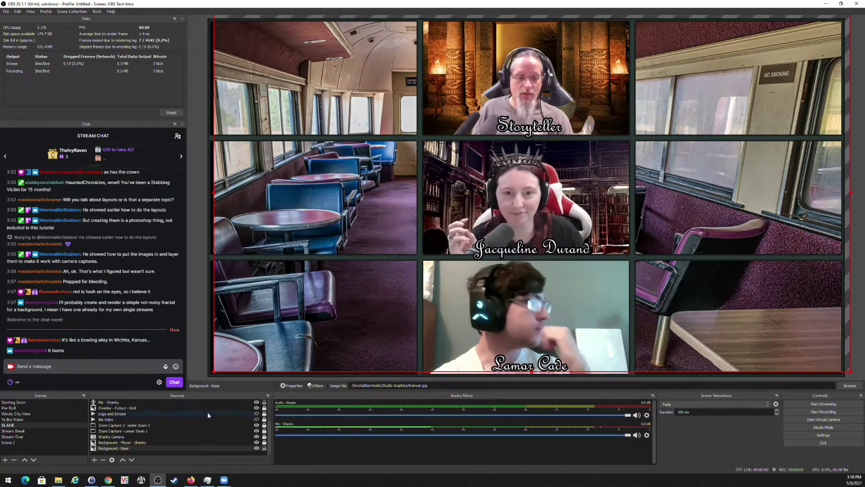
Switch Background - Base to the green Base Jade image from the Chicago by Night folder.
click(292, 385)
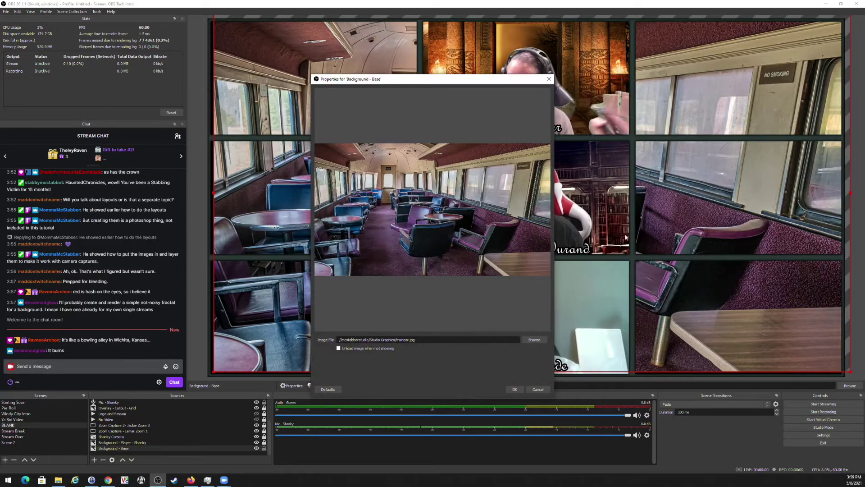
click(532, 340)
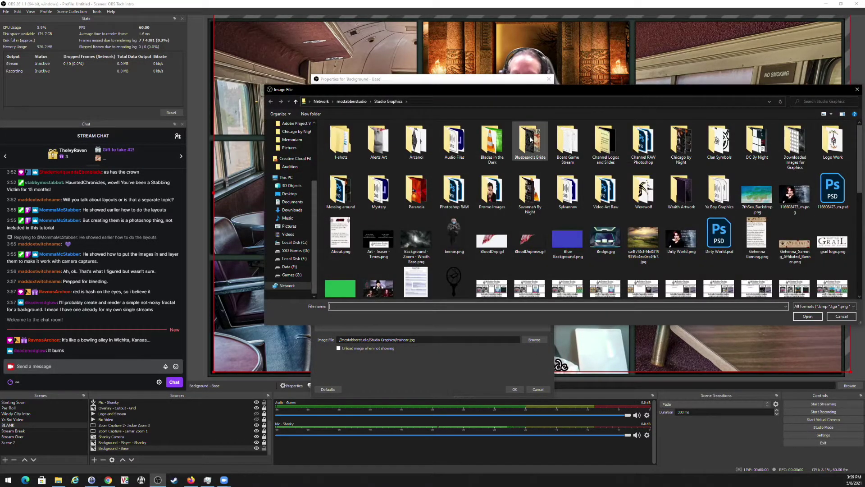
double_click(681, 142)
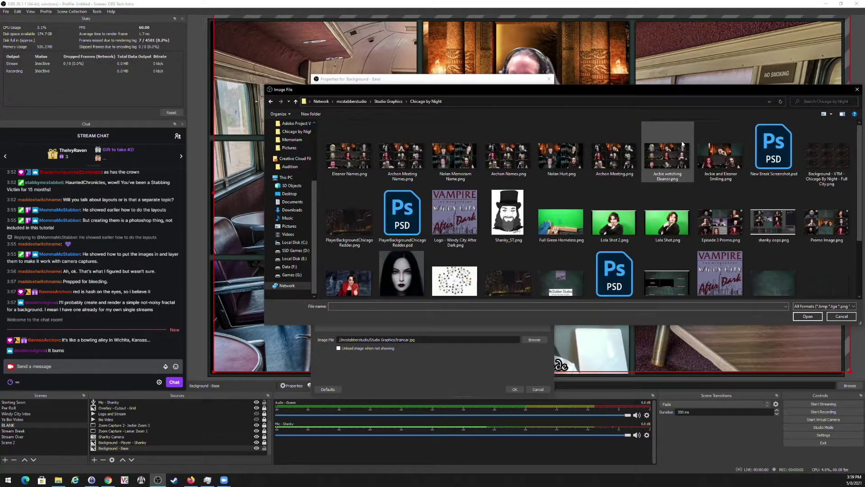
double_click(770, 281)
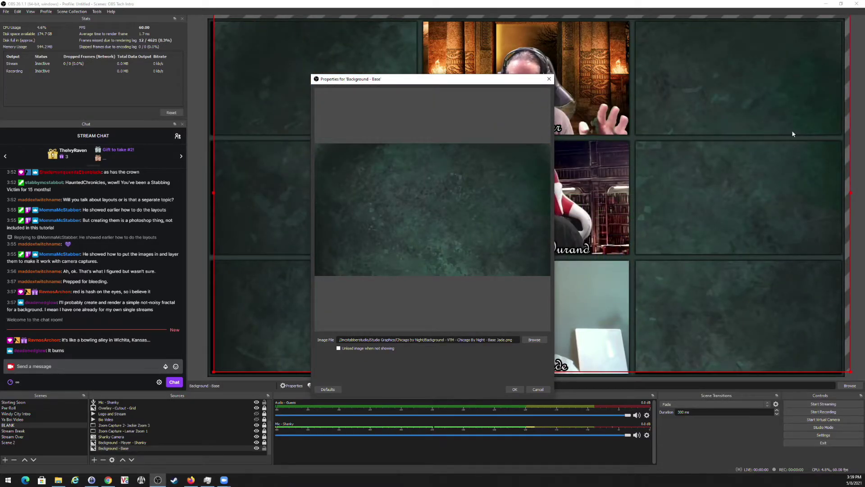
click(515, 390)
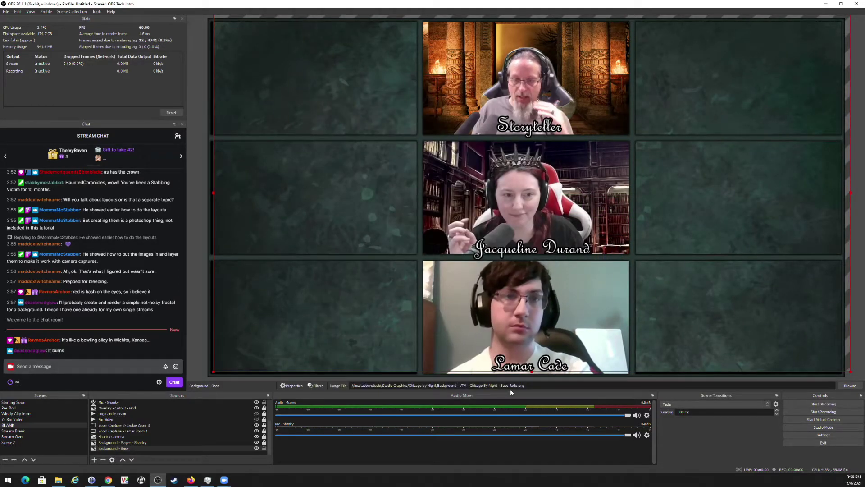
Nudge the background into place, lock it, and show the bio card and clan logo again.
mouse_move(351, 248)
mouse_down()
mouse_move(330, 280)
mouse_move(347, 250)
mouse_up()
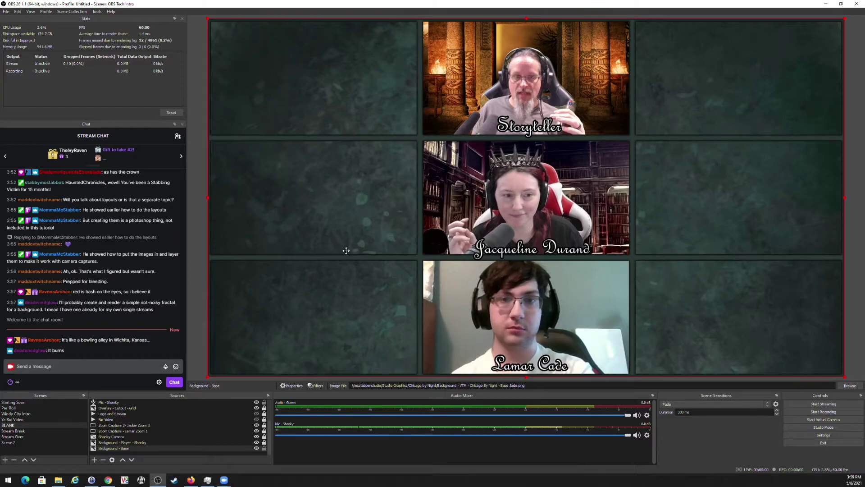
click(264, 448)
click(257, 419)
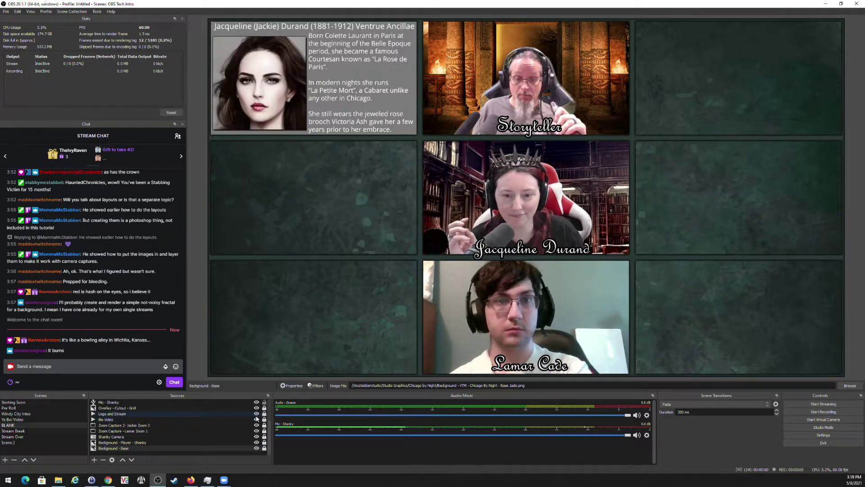
click(256, 413)
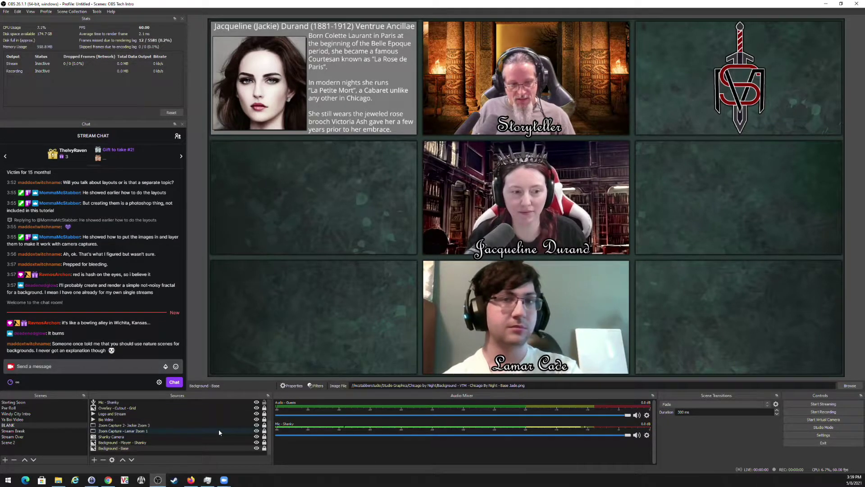
Select the Zoom Capture - Lamar Zoom 1 feed and adjust its left and right edges.
click(256, 431)
click(257, 431)
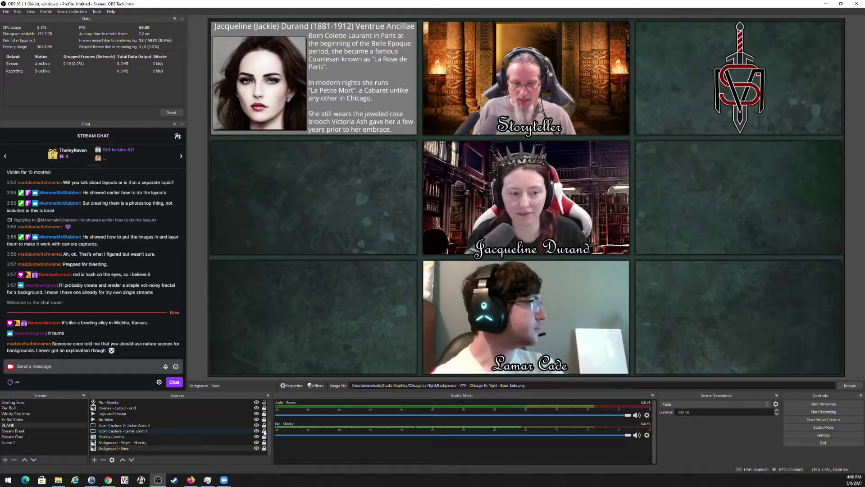
click(510, 309)
drag(421, 317, 473, 317)
drag(633, 317, 559, 317)
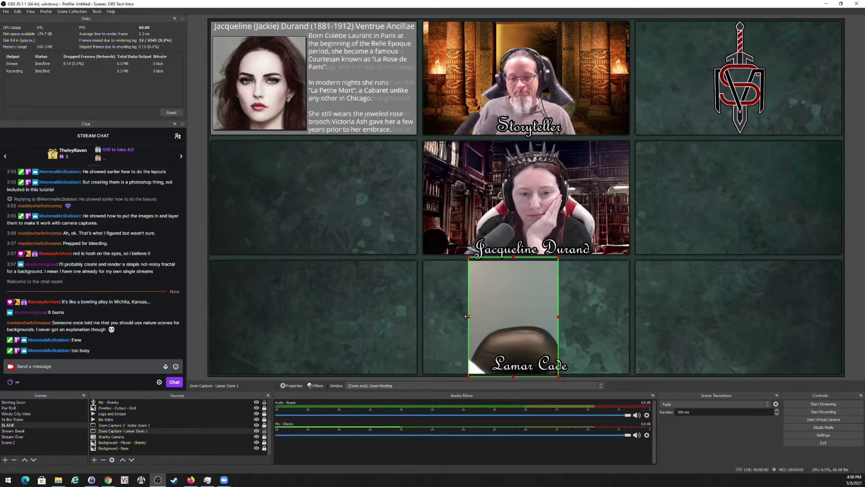
drag(469, 316, 420, 314)
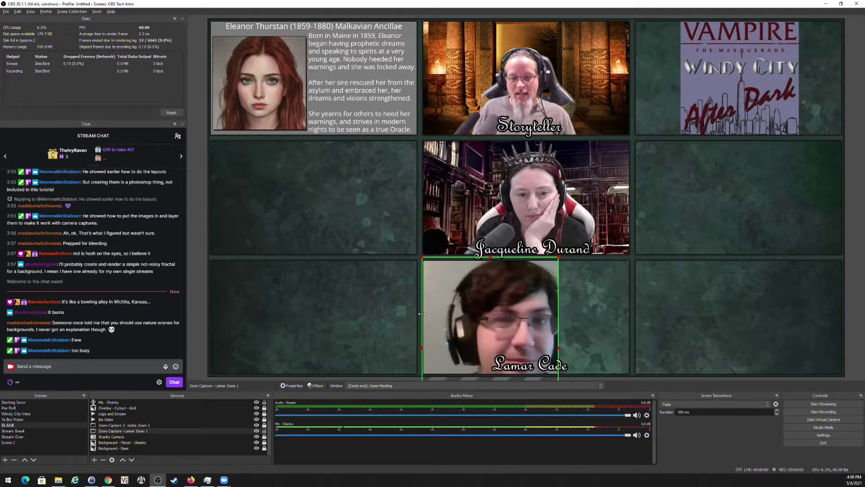
drag(559, 349, 630, 348)
drag(576, 336, 584, 287)
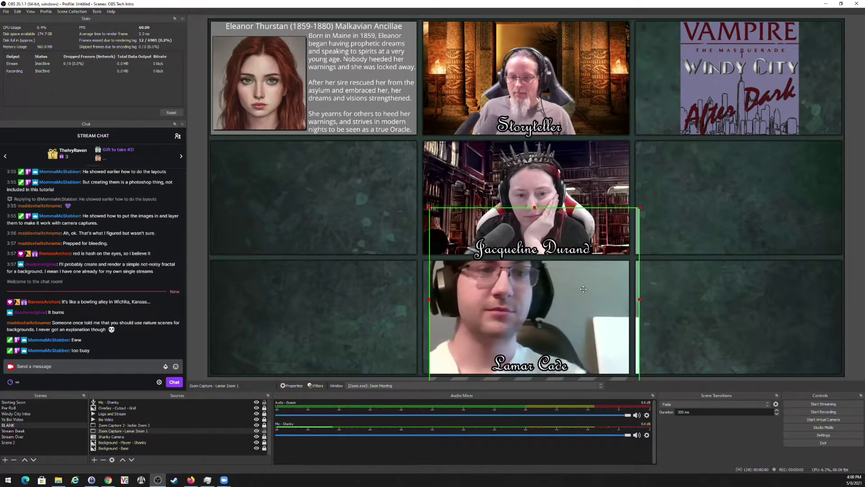
Resize and reposition the Lamar camera box until it fills the bottom-middle cell.
drag(640, 299, 744, 299)
drag(675, 211, 636, 224)
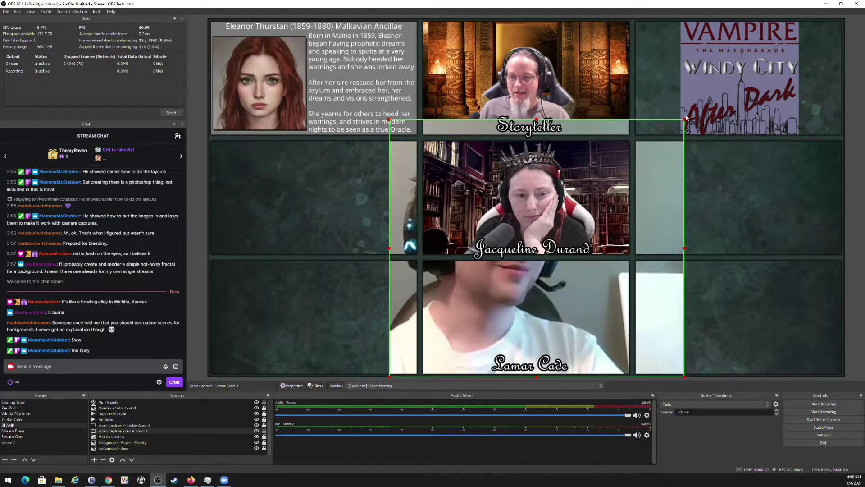
drag(680, 120, 530, 275)
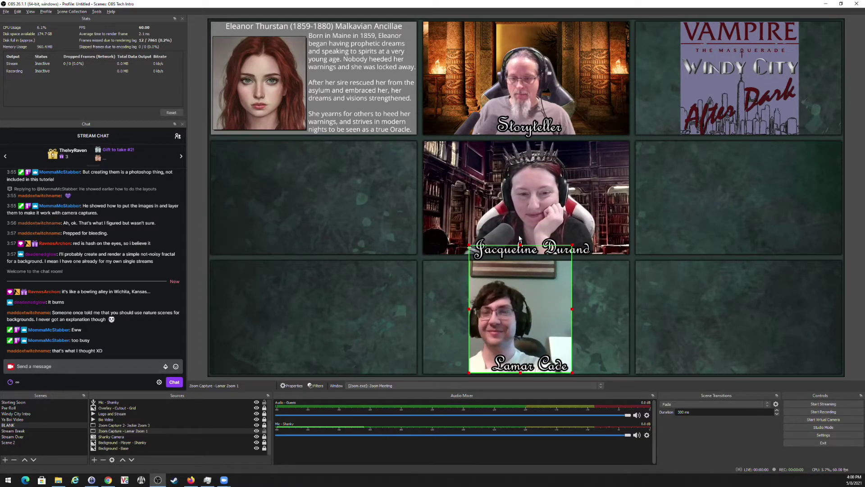
drag(521, 246, 523, 258)
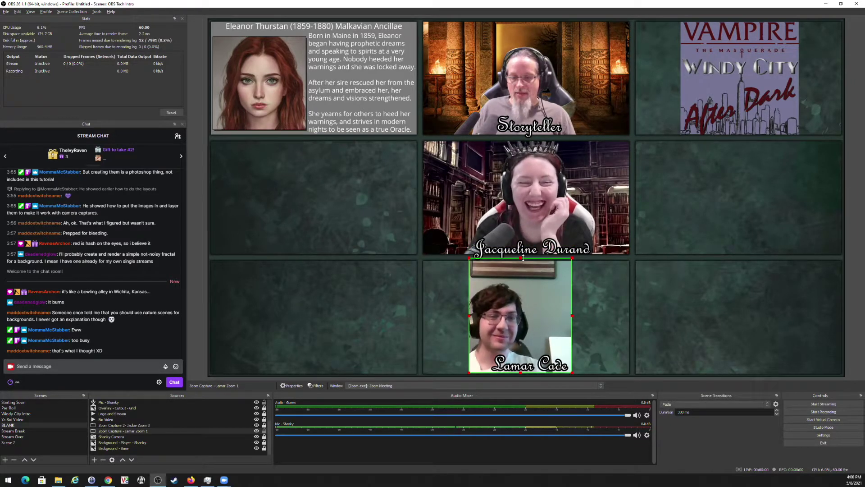
drag(572, 316, 611, 315)
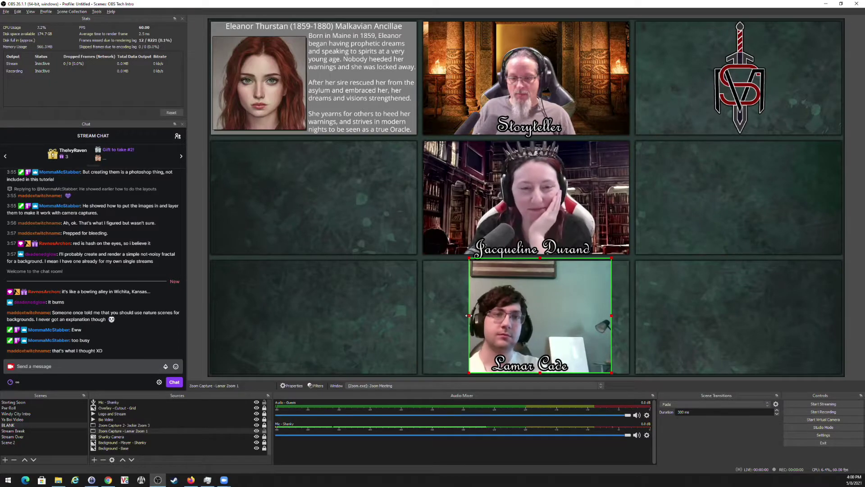
drag(469, 315, 388, 322)
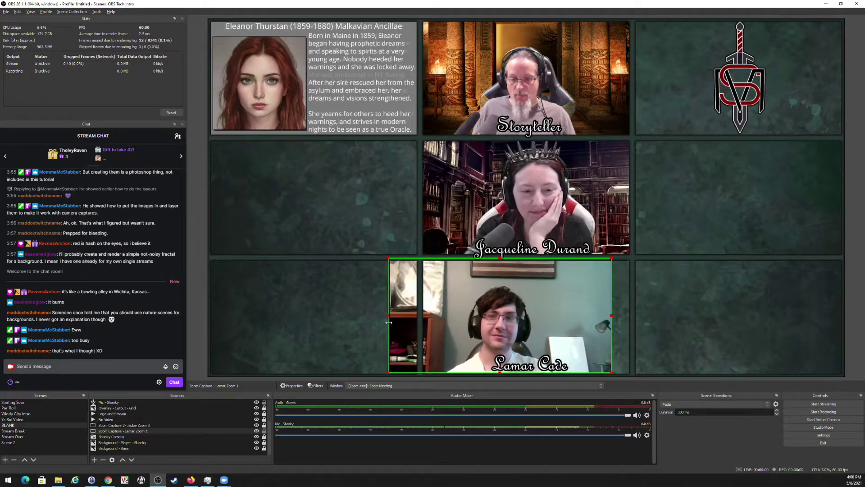
drag(485, 321, 508, 321)
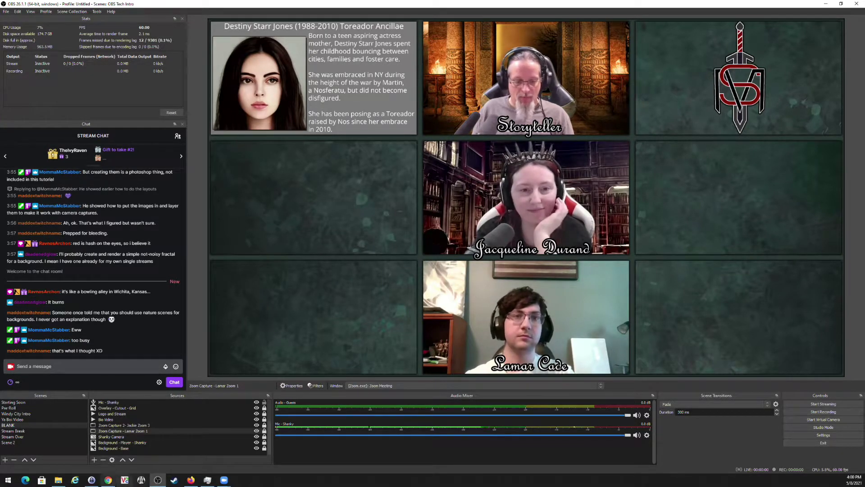
click(94, 460)
click(111, 380)
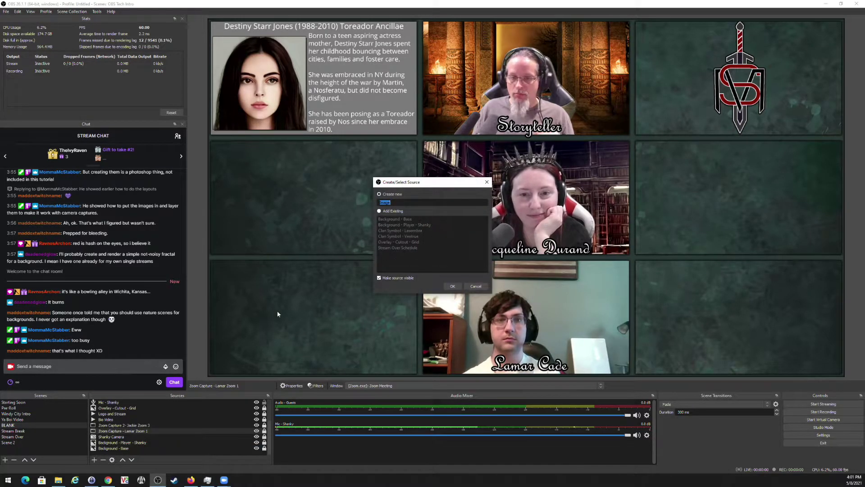
text(Example Win)
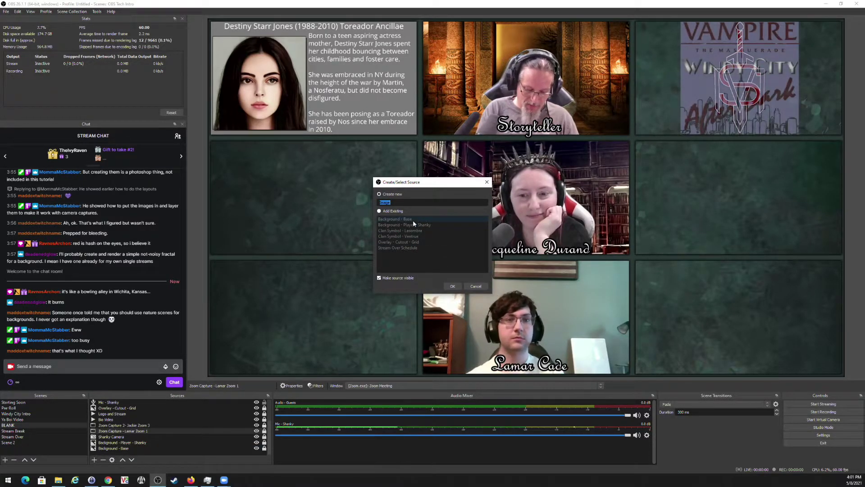
text(dy City)
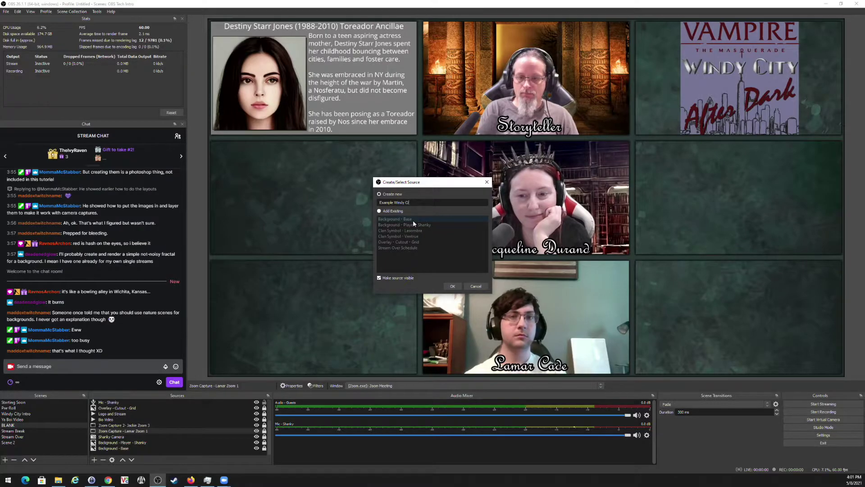
key(Return)
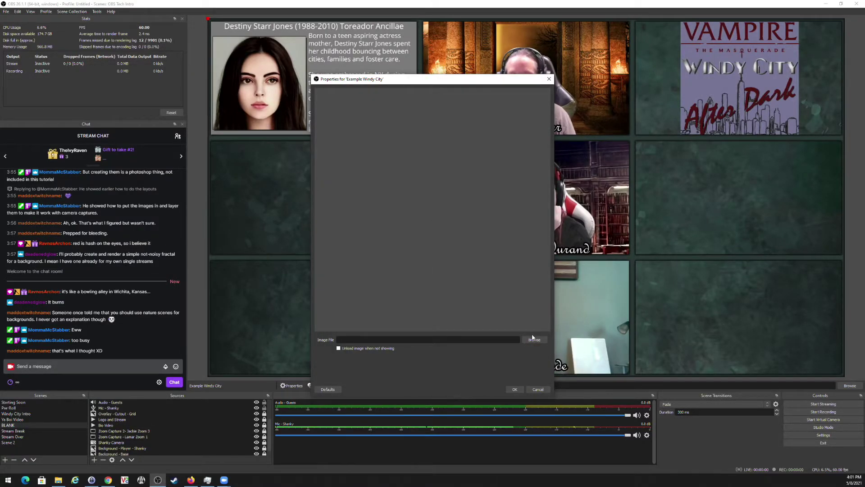
click(534, 339)
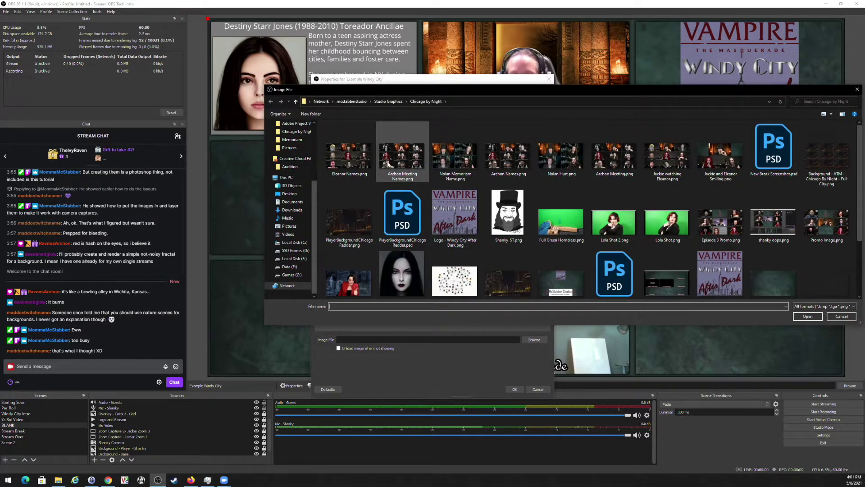
double_click(400, 161)
click(515, 389)
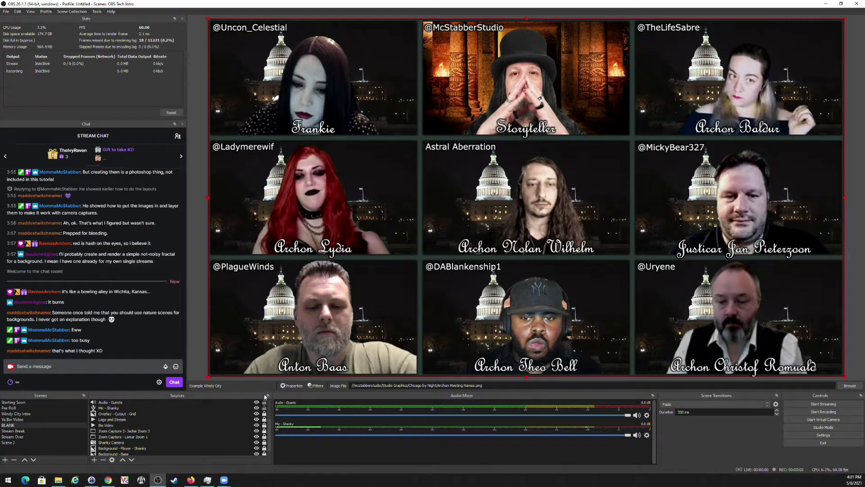
click(292, 386)
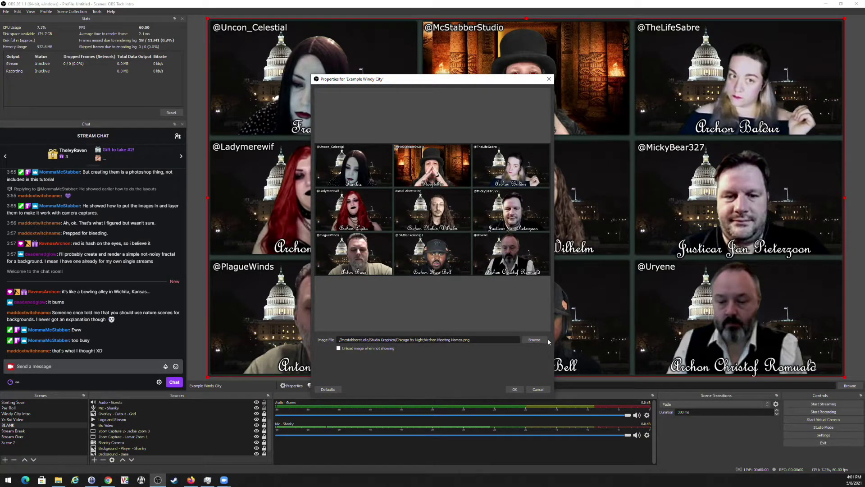
click(544, 340)
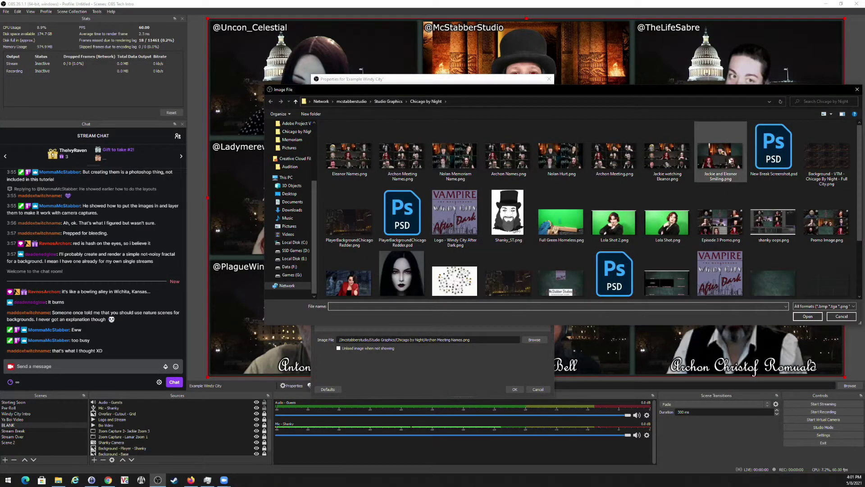
double_click(731, 161)
click(515, 389)
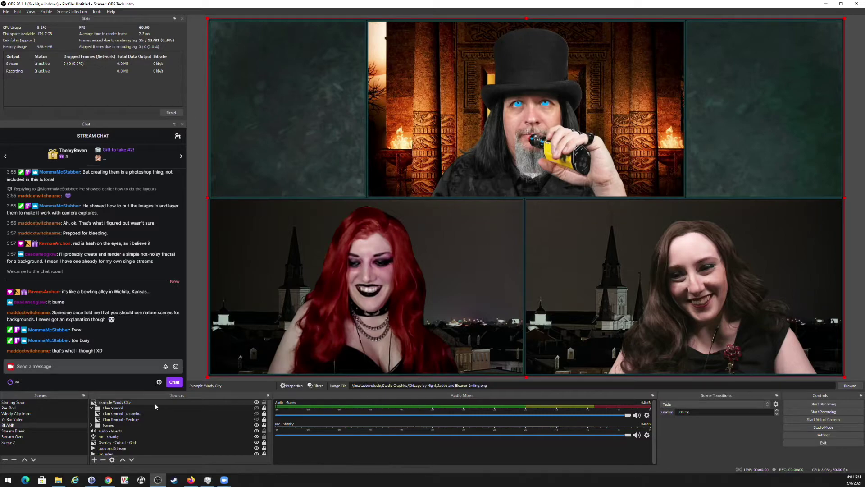
click(155, 403)
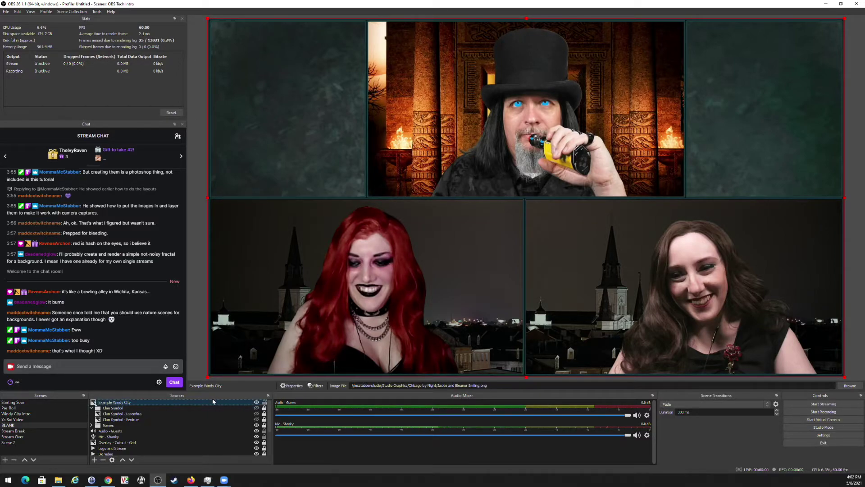
click(103, 460)
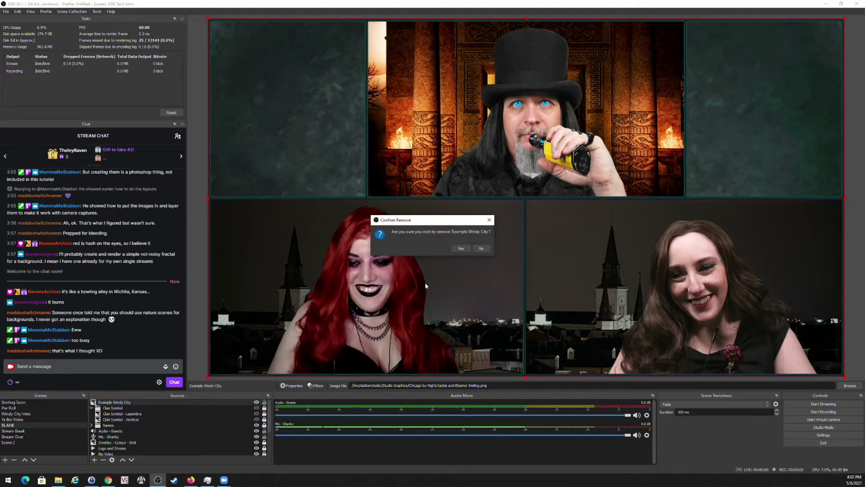
click(461, 249)
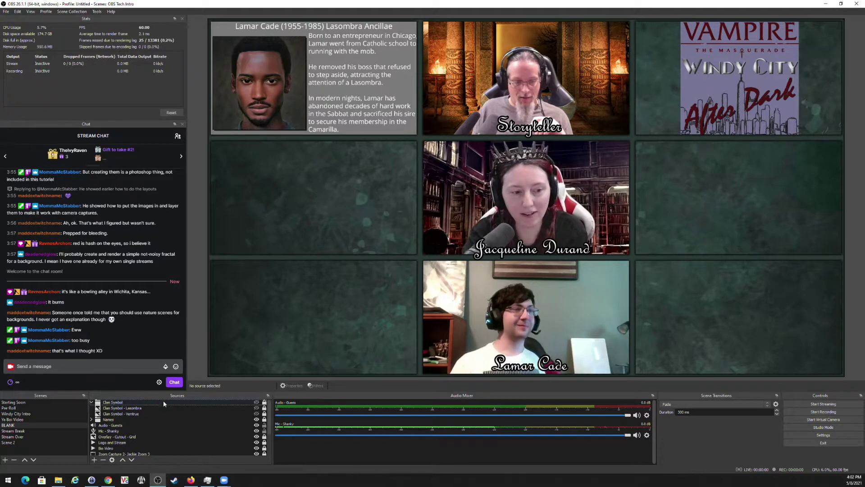
Reframe the middle and bottom guest cameras, fitting the bottom feed into the bottom-middle cell.
scroll(180, 425, down, 2)
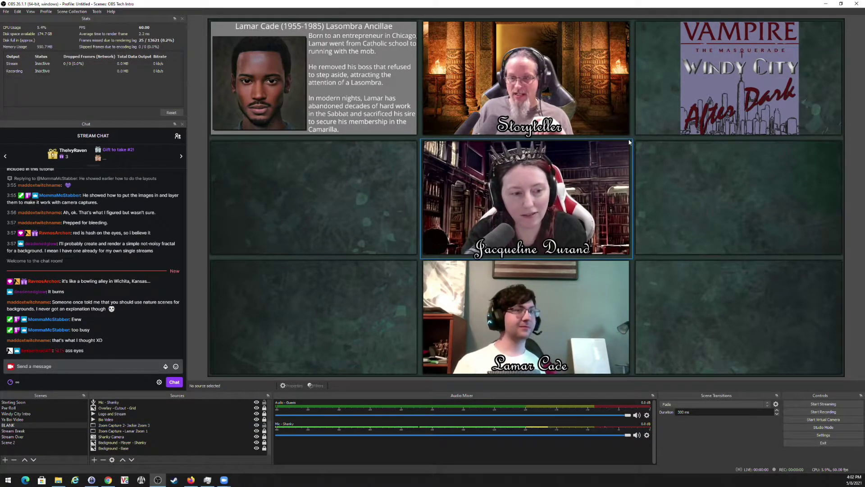
click(605, 168)
drag(633, 137, 275, 349)
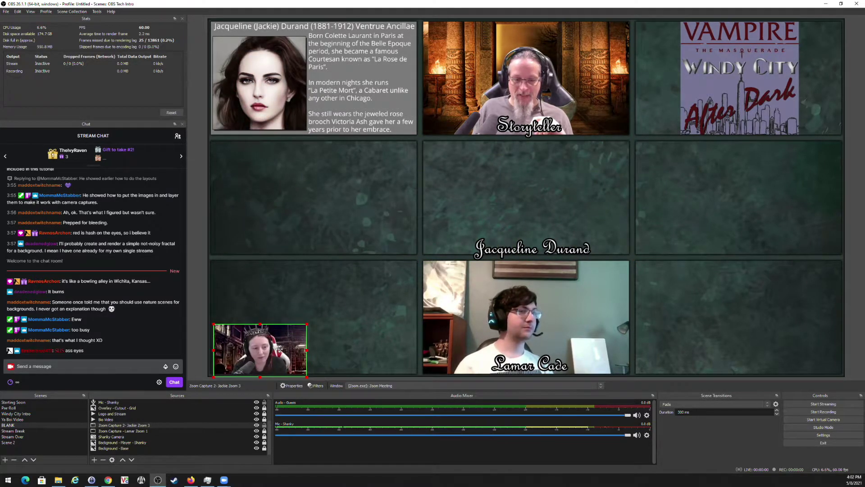
click(160, 432)
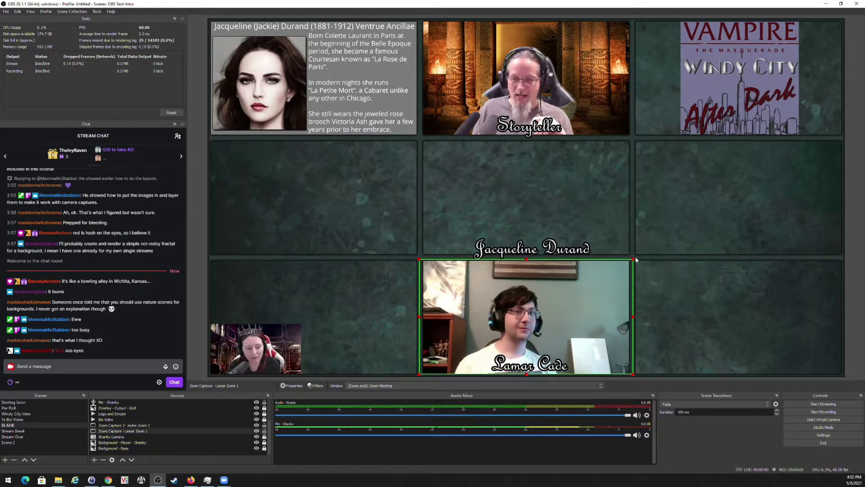
drag(635, 259, 381, 349)
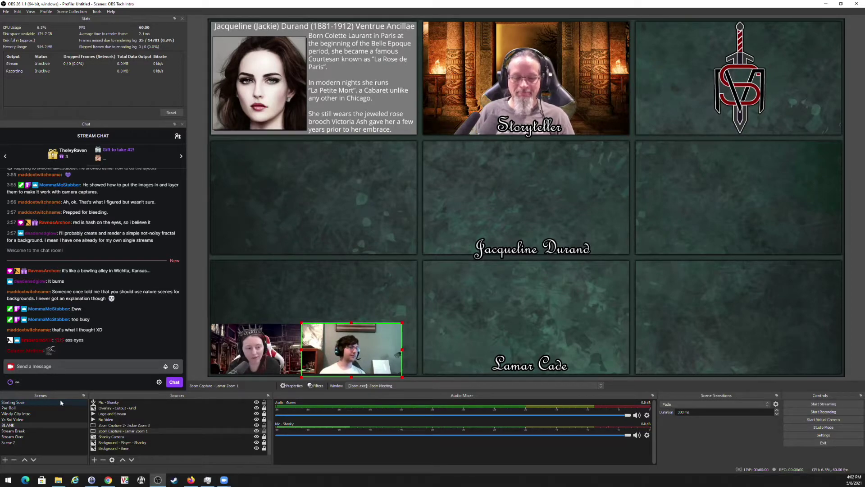
drag(369, 361, 499, 295)
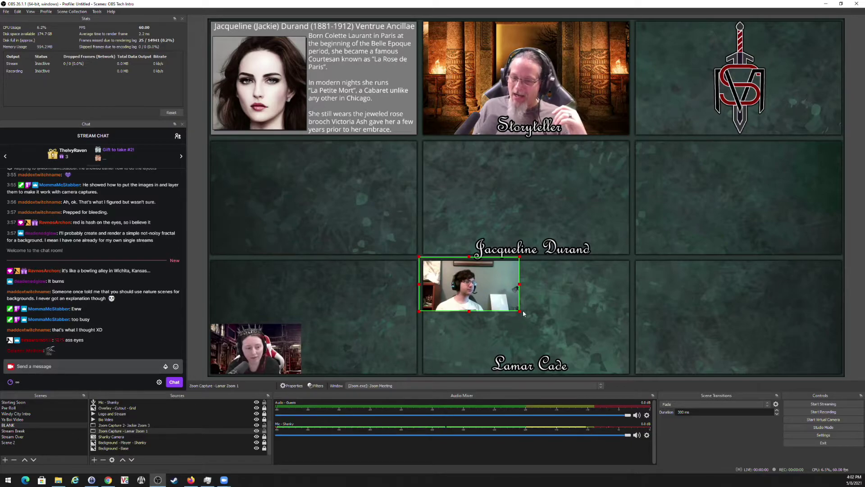
drag(520, 311, 608, 353)
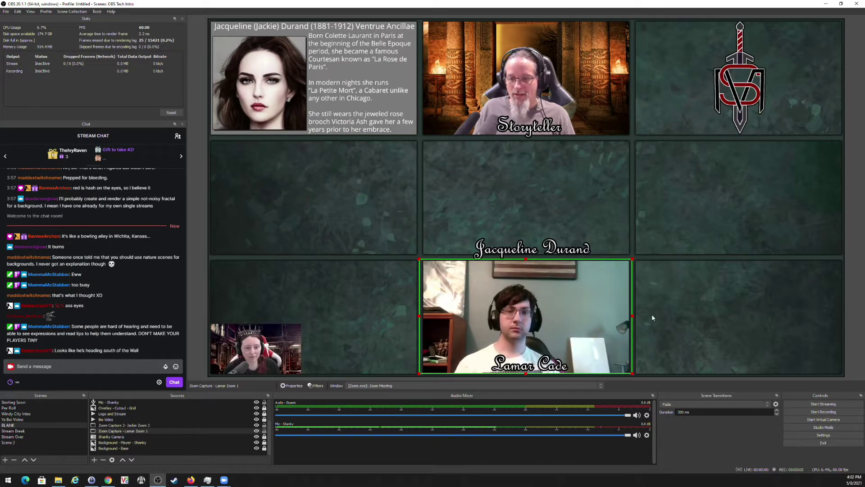
drag(633, 257, 636, 258)
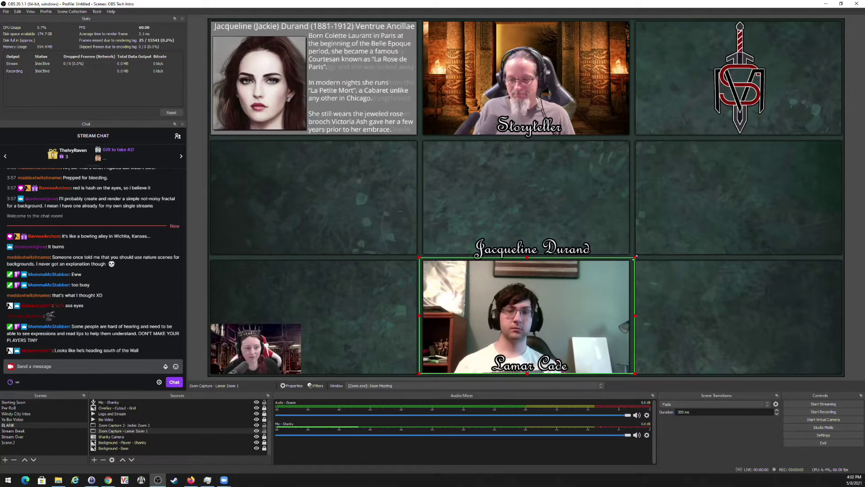
drag(607, 303, 604, 301)
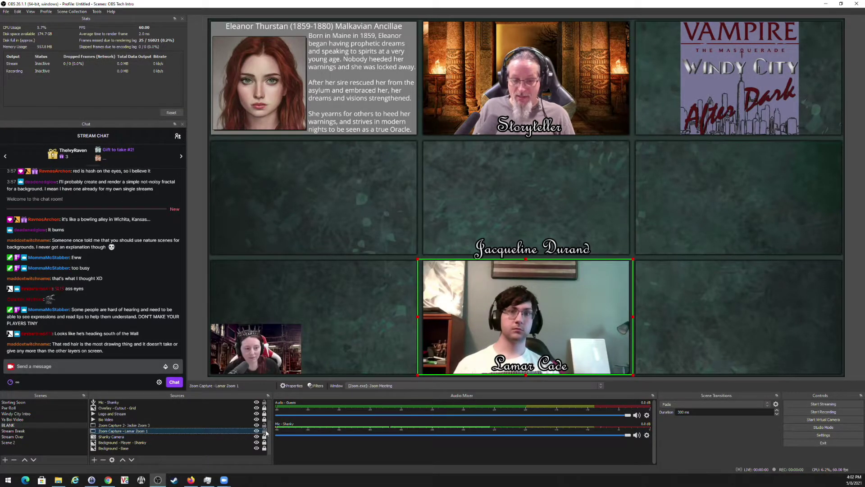
Move the small Zoom Capture 2 webcam into the empty centre cell under Storyteller.
click(264, 430)
click(150, 425)
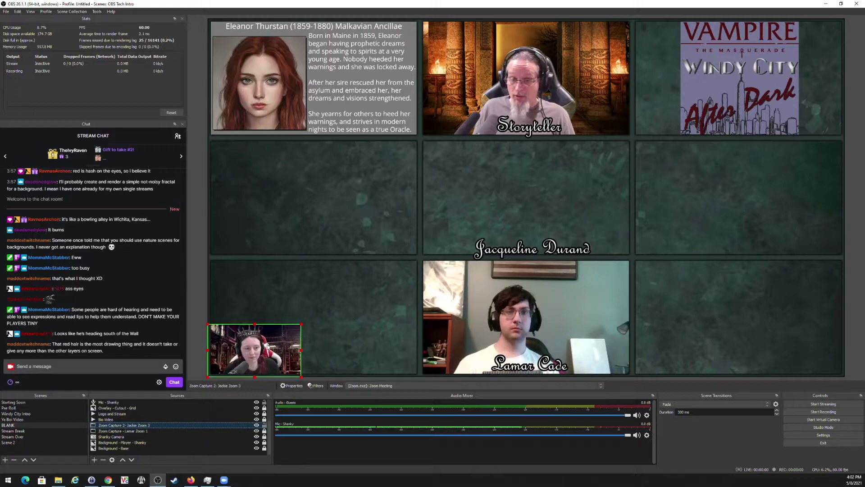
drag(266, 346, 603, 259)
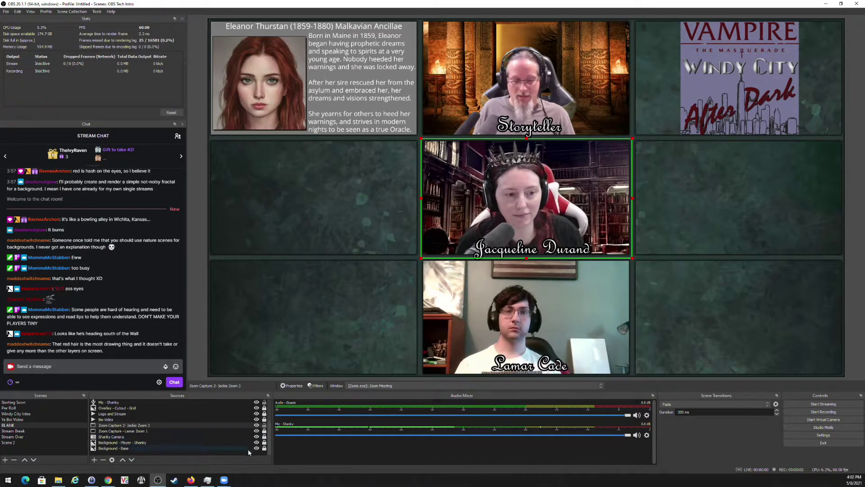
click(377, 218)
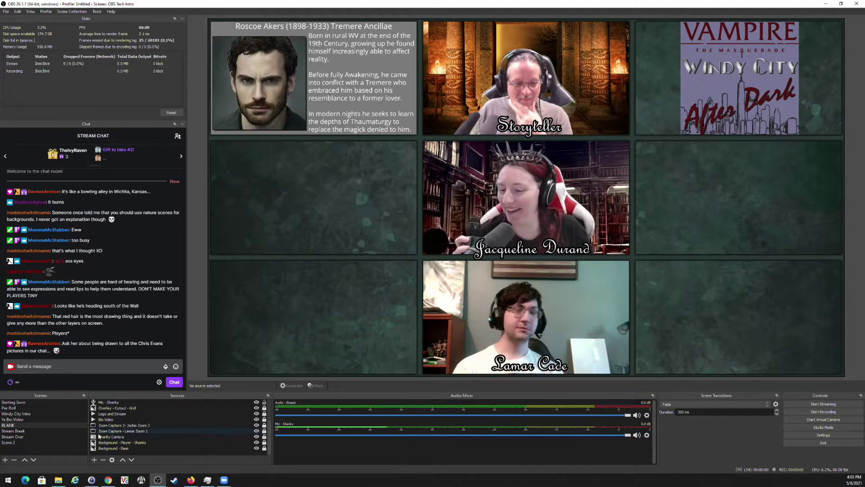
scroll(150, 427, up, 2)
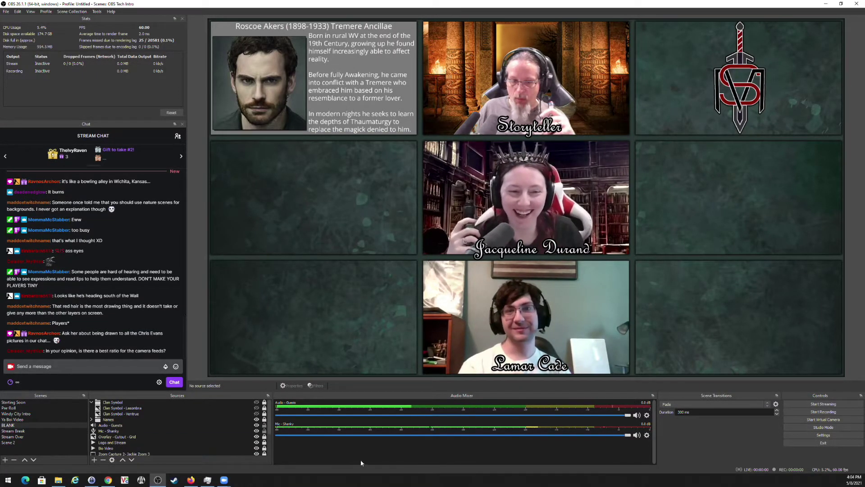
Start the virtual camera and rename the BLANK scene to 'Windy city Stream'.
click(797, 420)
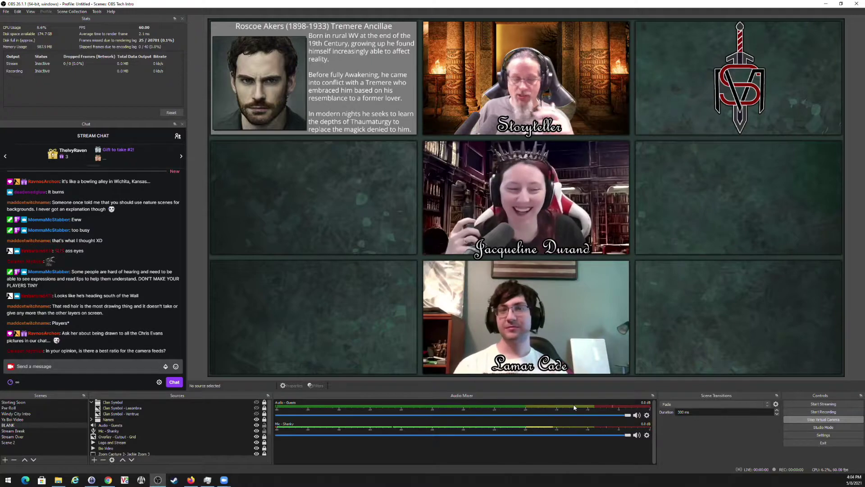
right_click(7, 428)
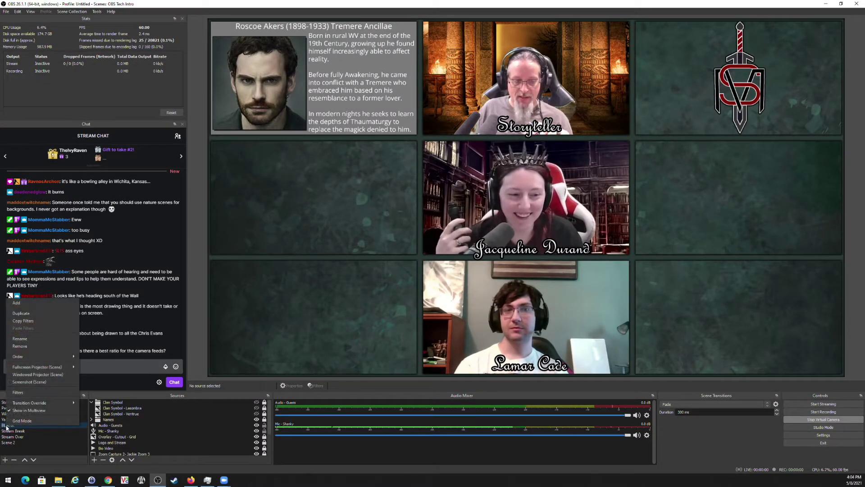
click(42, 340)
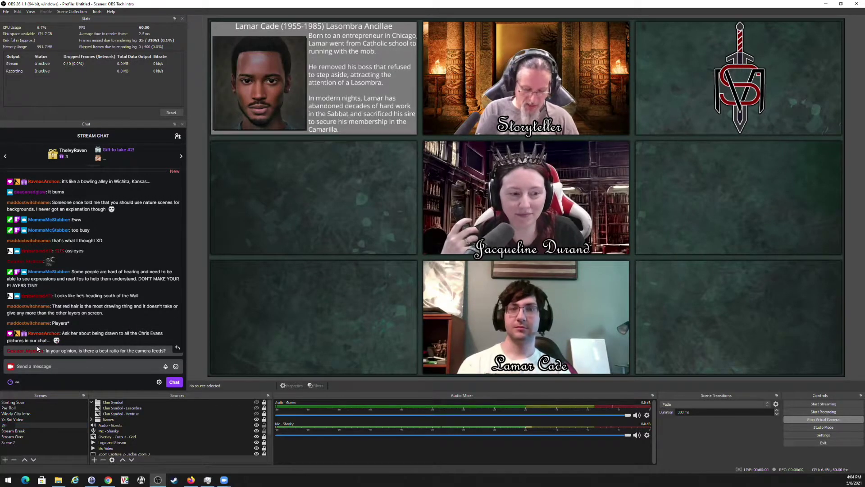
text(Windy city Stream)
key(Return)
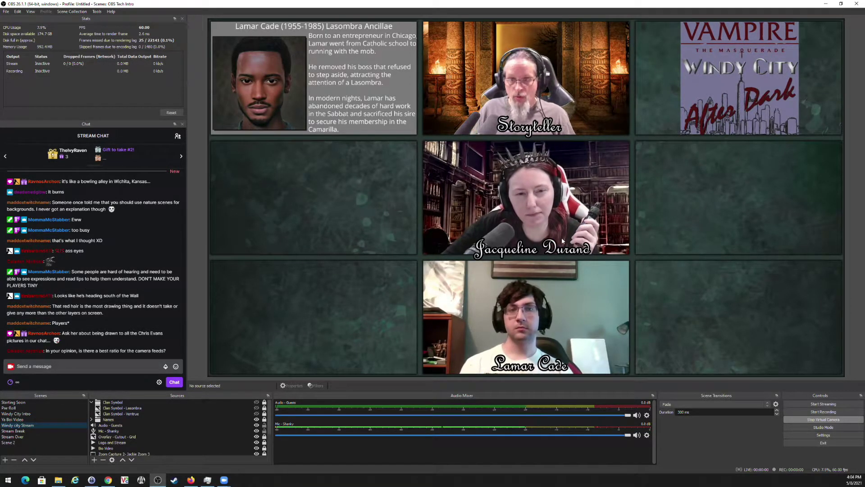
Check the storyteller background image's visibility, then hide the storyteller's webcam feed.
scroll(169, 430, down, 2)
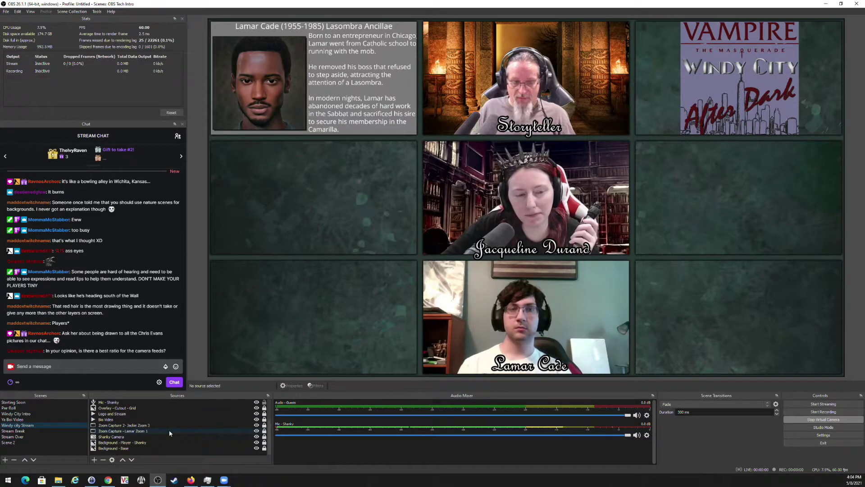
click(174, 426)
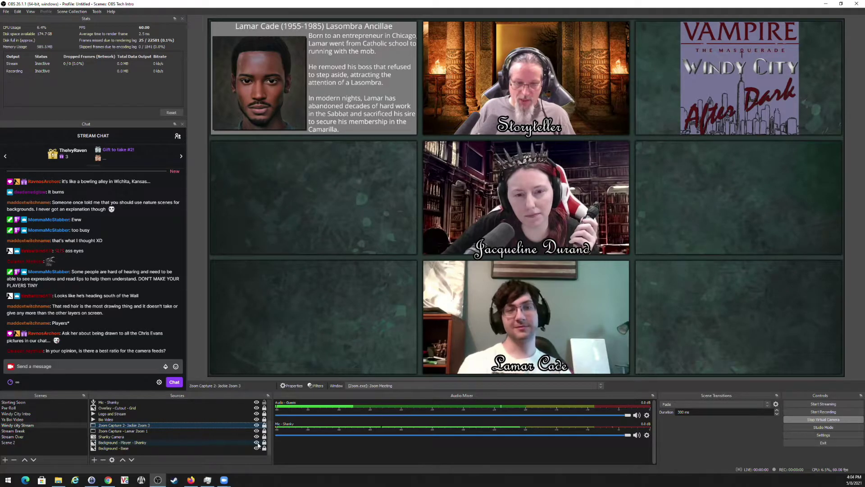
click(257, 442)
click(185, 442)
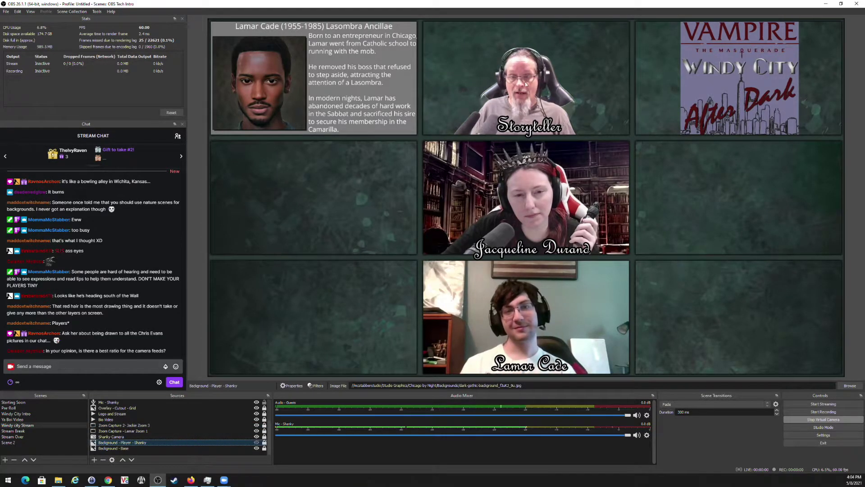
click(257, 442)
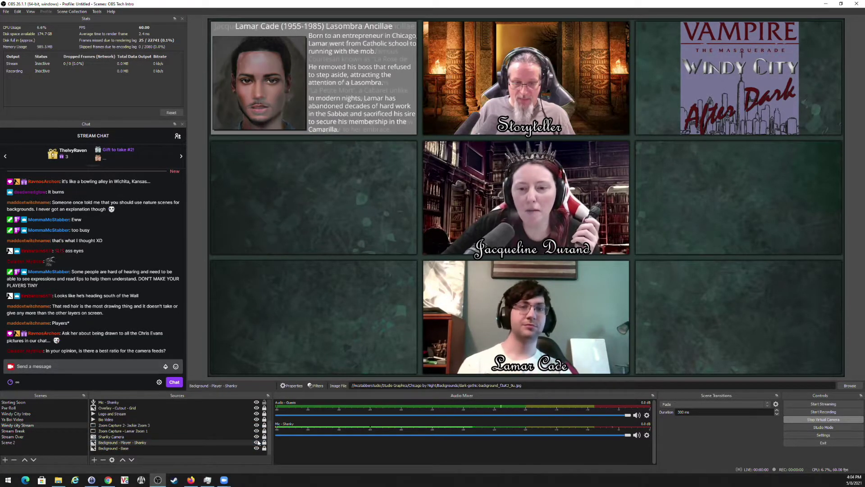
click(257, 436)
Set the storyteller camera's transform height to 561.
right_click(209, 435)
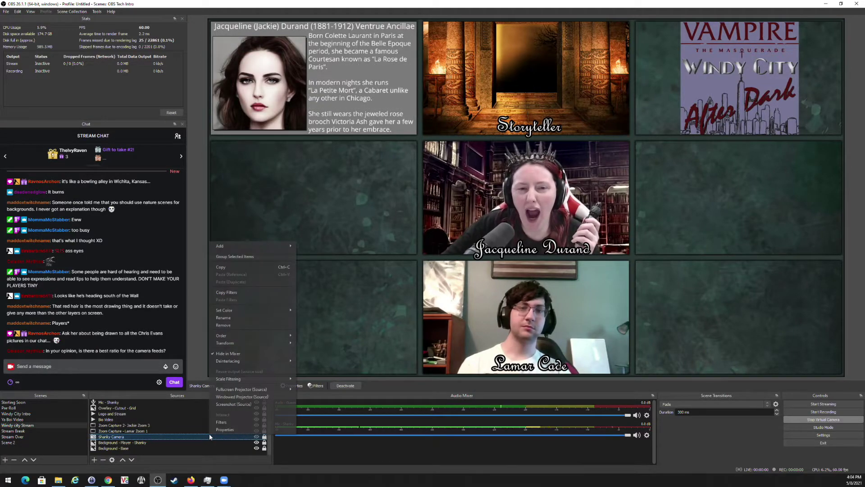
mouse_move(263, 343)
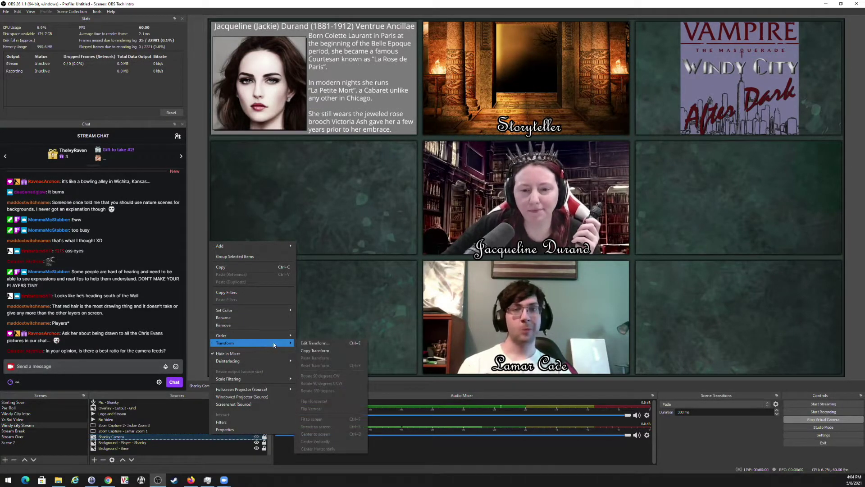
click(313, 344)
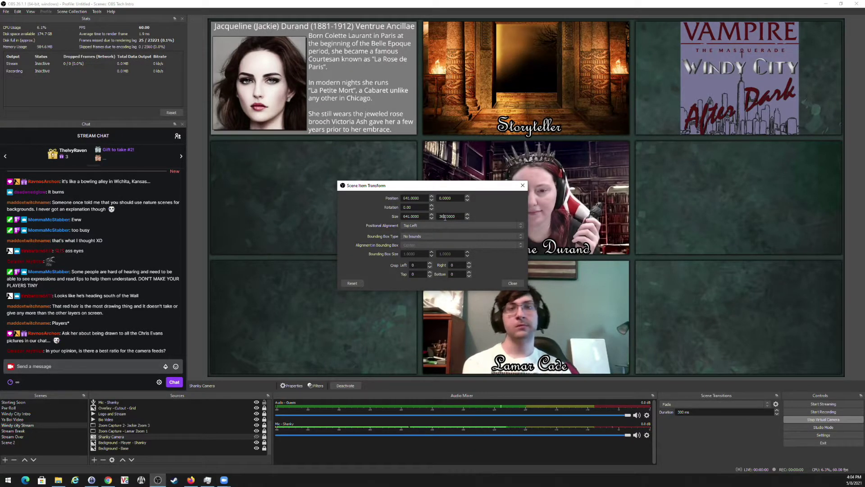
drag(445, 216, 426, 219)
text(561)
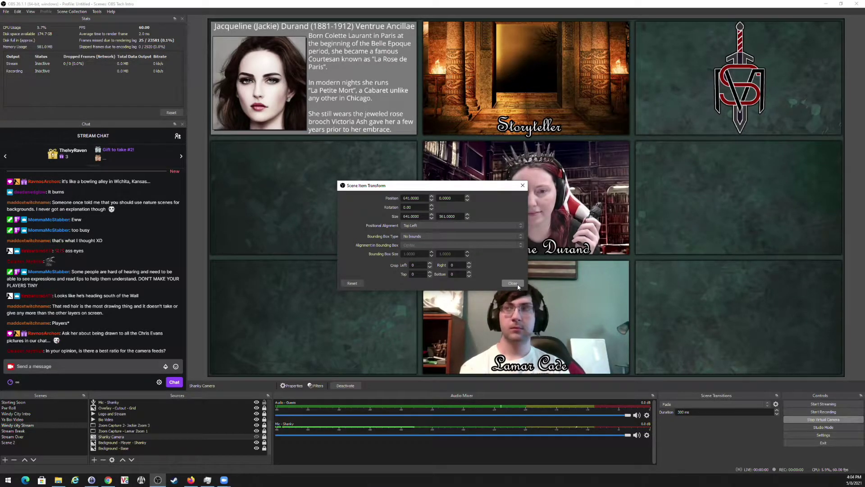
click(517, 285)
Show the storyteller webcam, layer it above the grid overlay, and move it into the left column.
click(256, 437)
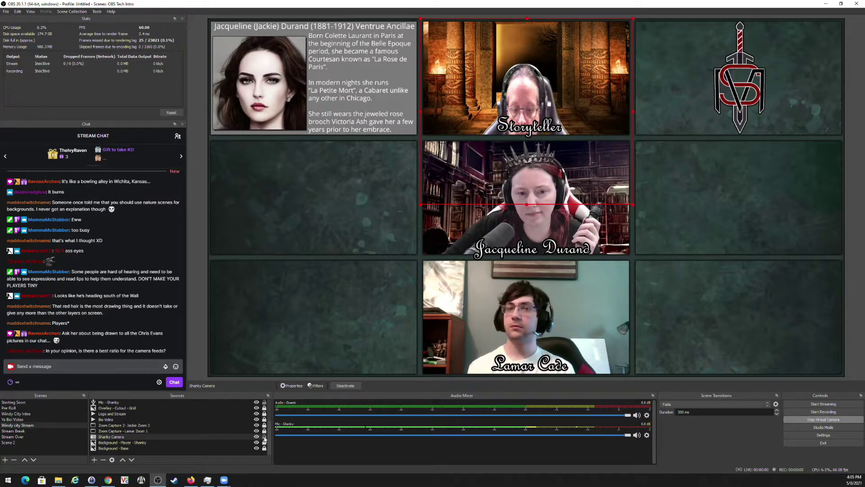
drag(267, 437, 161, 414)
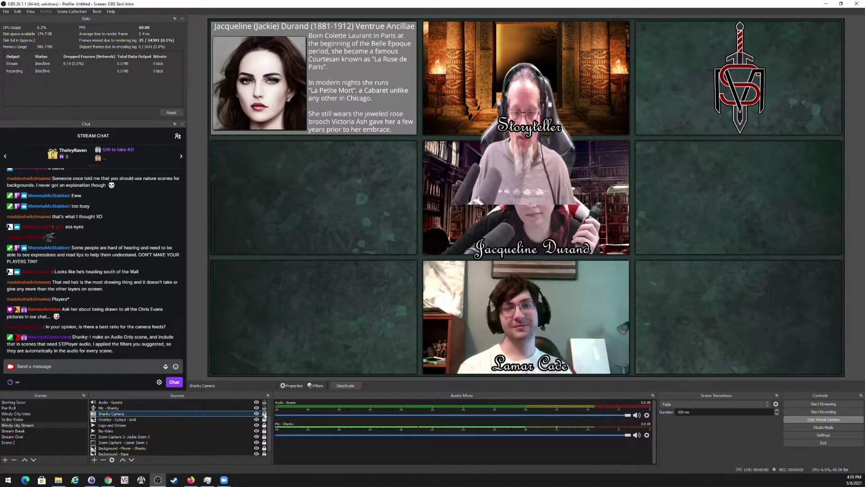
drag(432, 241, 325, 283)
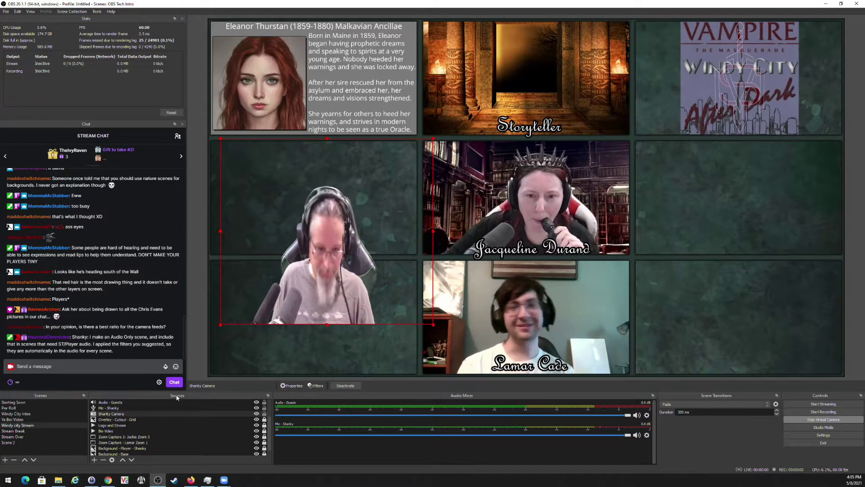
click(171, 413)
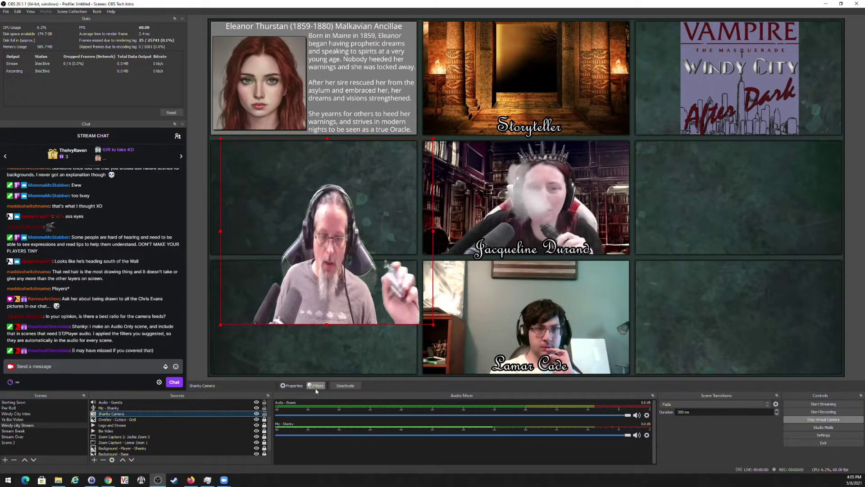
Switch to Stream Break and back to Windy city Stream, then select the guest audio source.
click(12, 431)
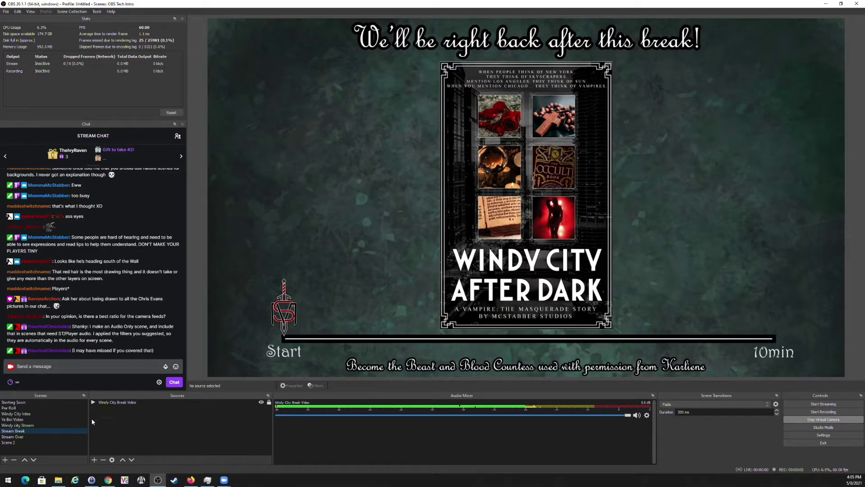
click(34, 426)
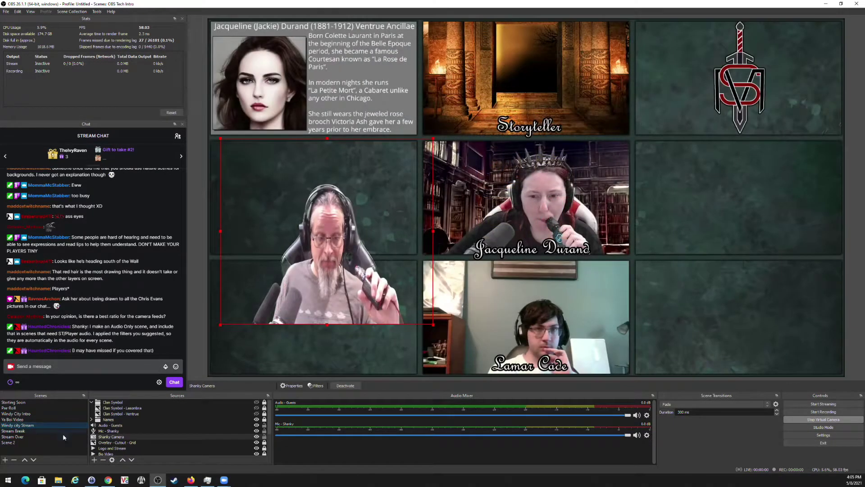
click(117, 425)
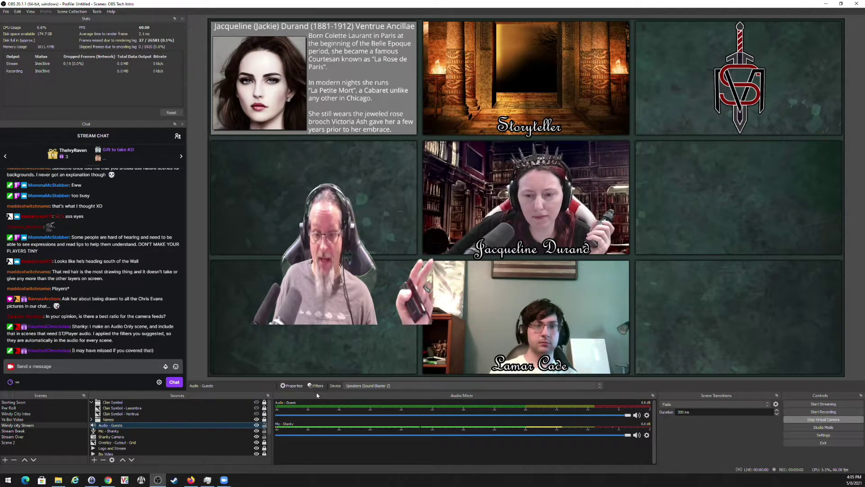
scroll(131, 439, down, 2)
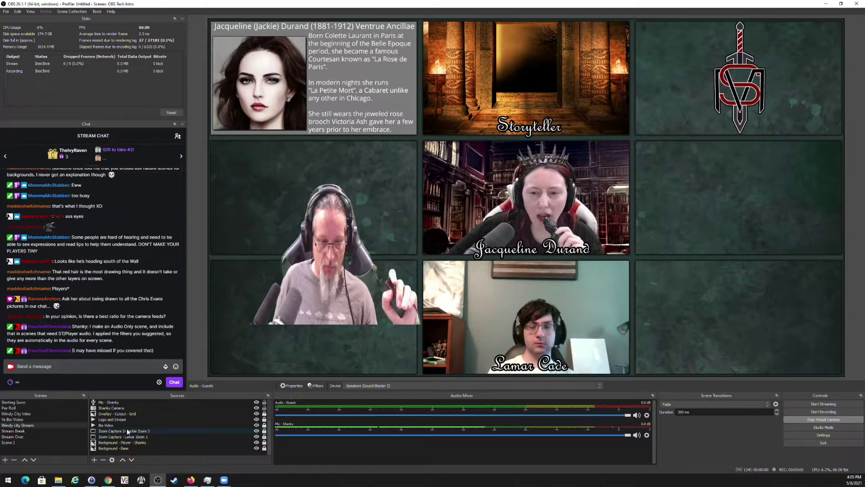
scroll(130, 426, up, 1)
Shorten the storyteller camera's height value in its transform settings.
click(130, 425)
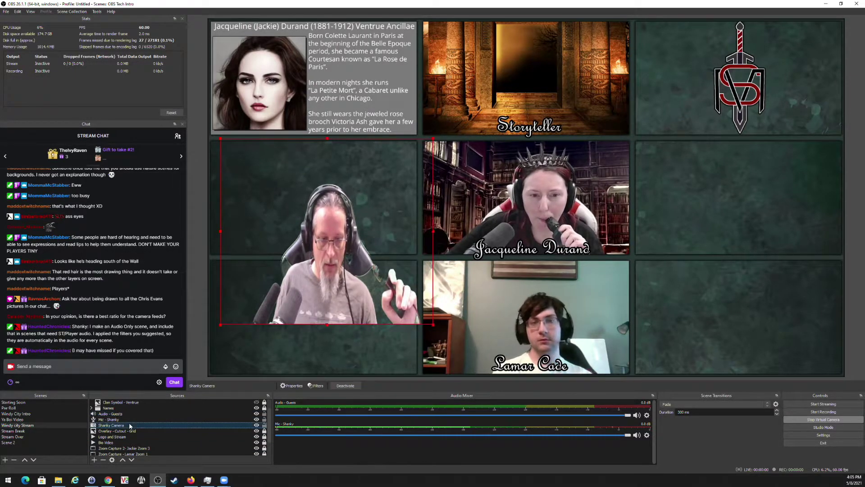
right_click(198, 425)
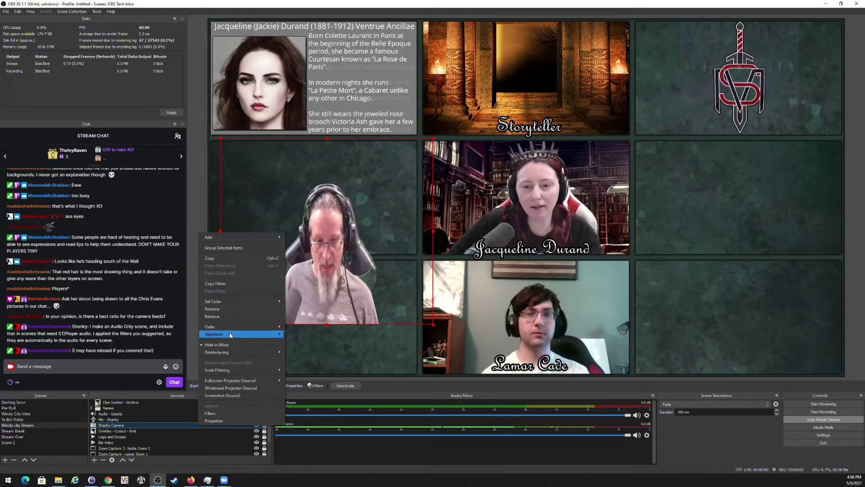
click(291, 335)
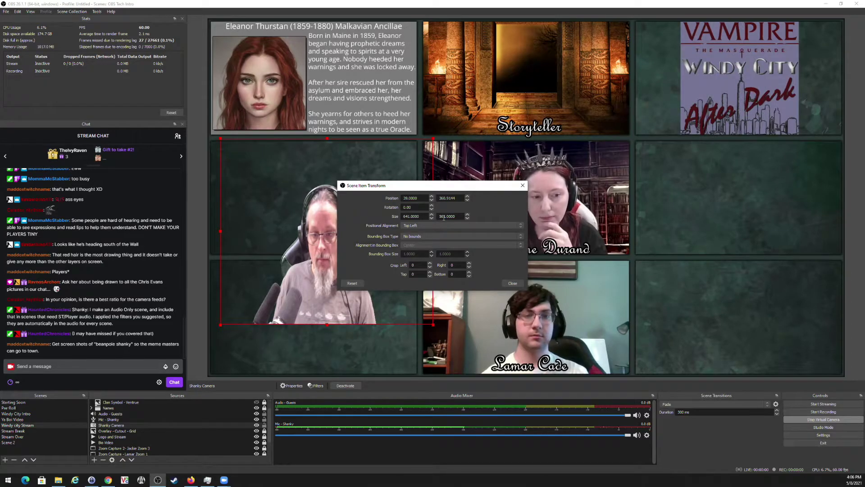
click(441, 217)
key(Delete)
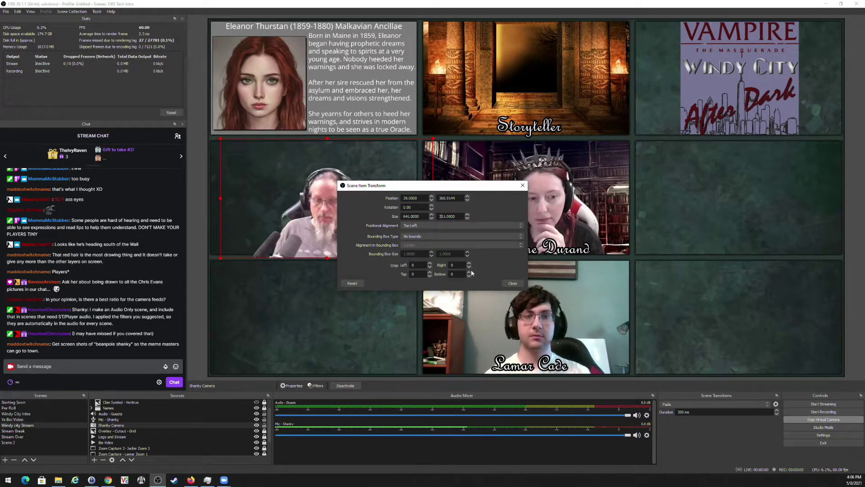
click(506, 284)
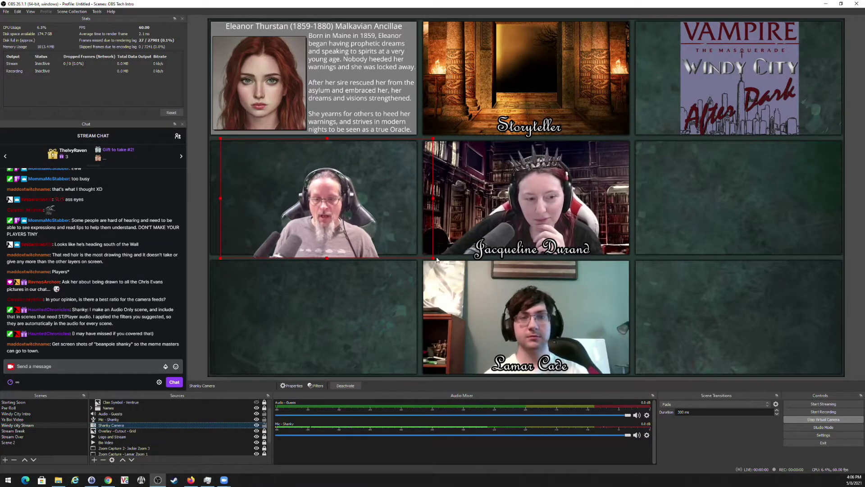
Resize the storyteller webcam to fill its top-right tile and layer it beneath the grid cutout overlay.
drag(433, 258, 605, 221)
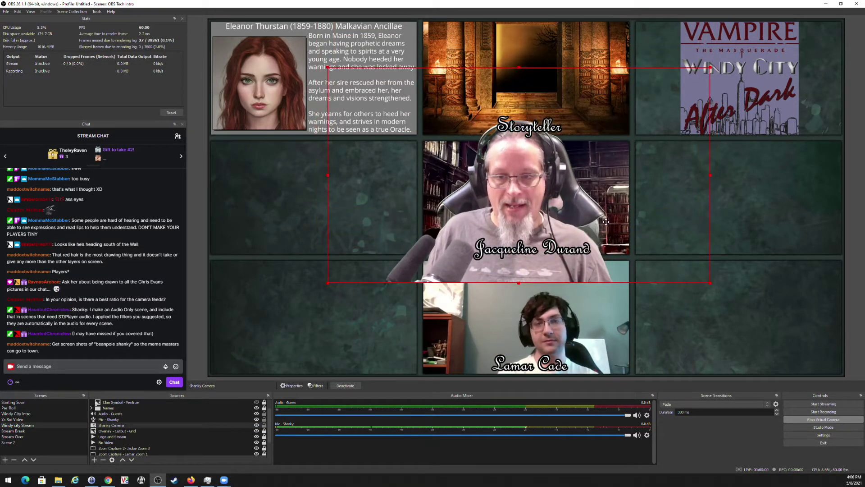
drag(328, 282, 798, 149)
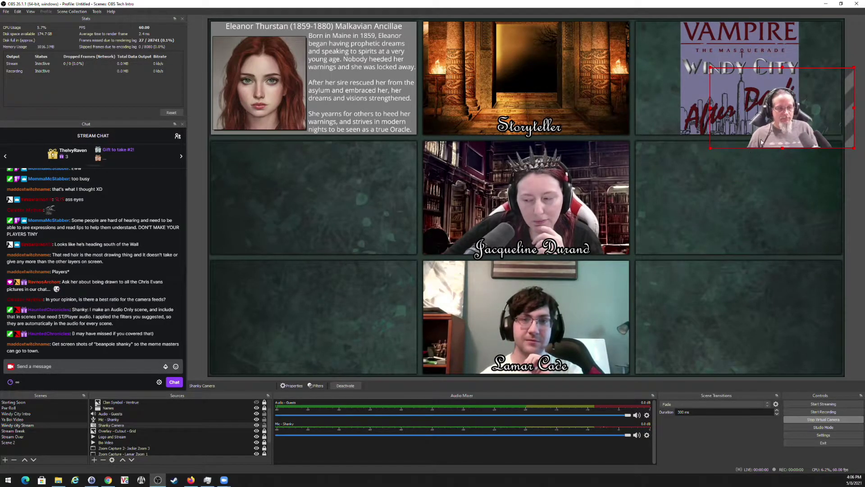
drag(762, 142, 494, 62)
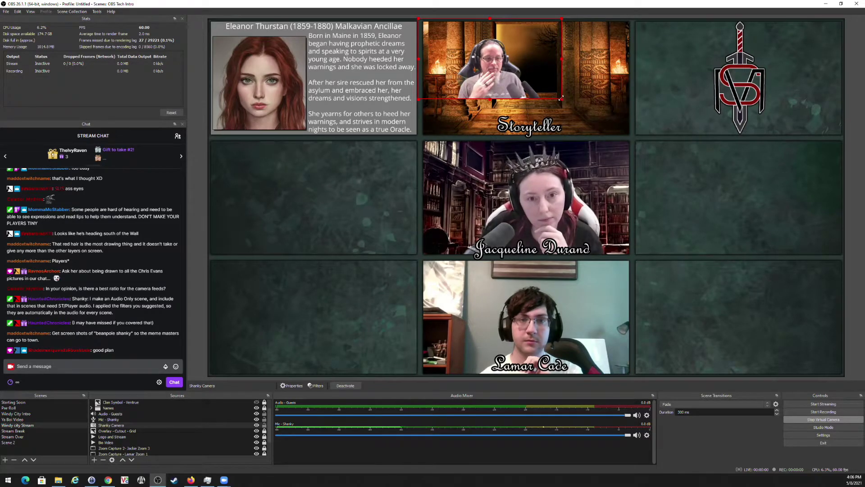
drag(562, 98, 628, 139)
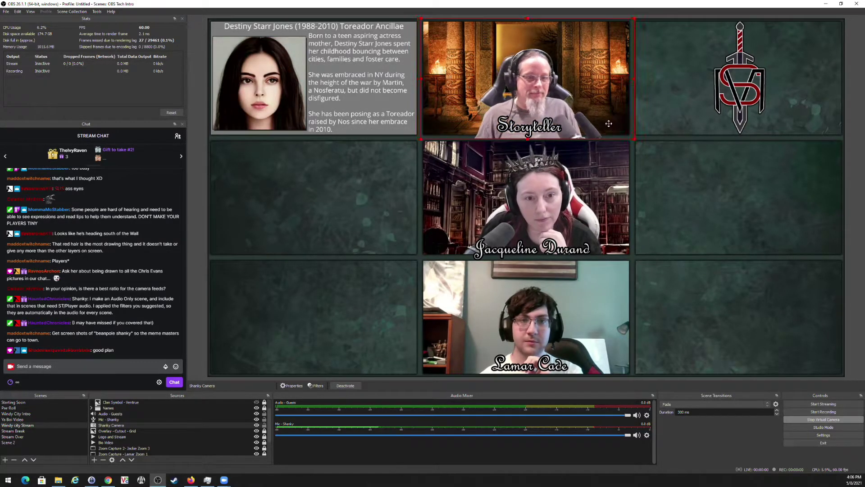
click(680, 251)
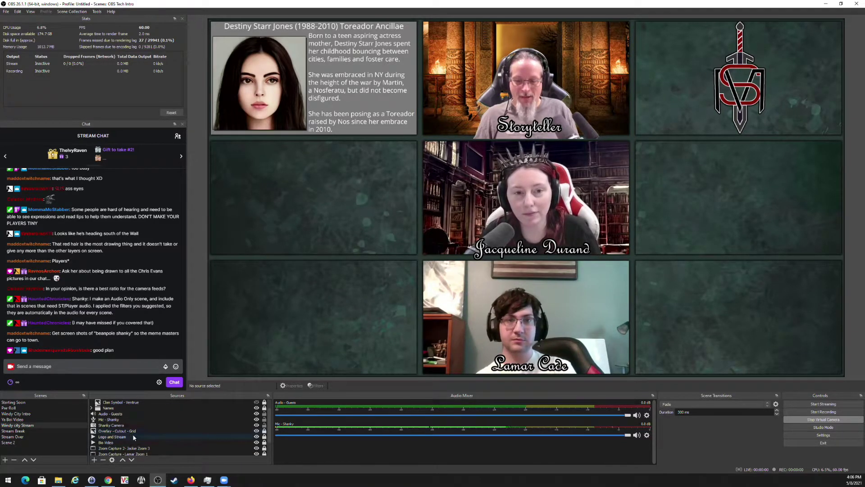
drag(120, 426, 119, 432)
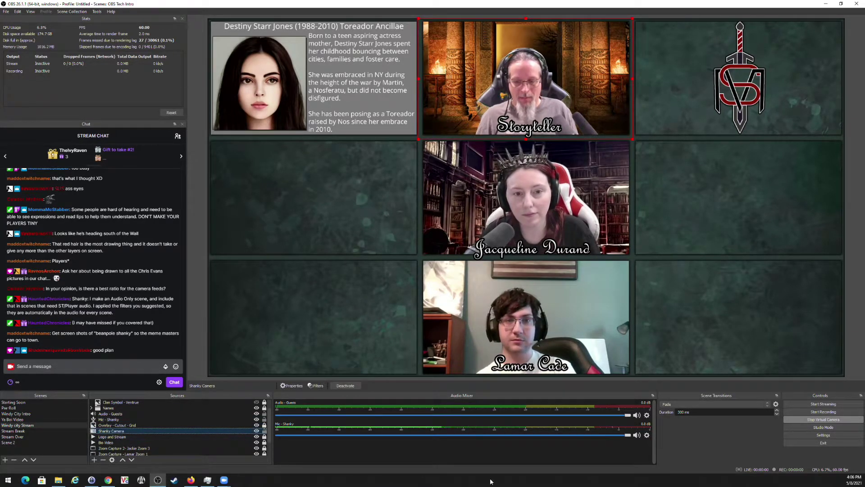
click(336, 325)
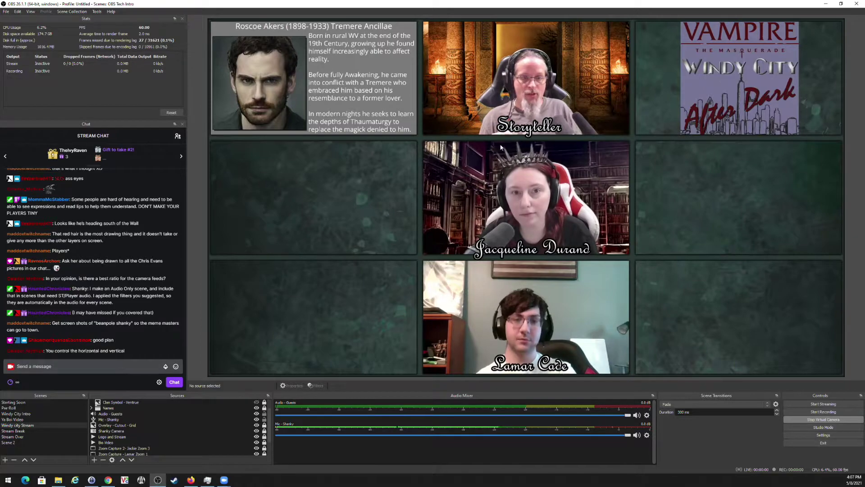
Toggle the Storyteller camera off and on, then fit its edges to the Storyteller tile.
click(257, 431)
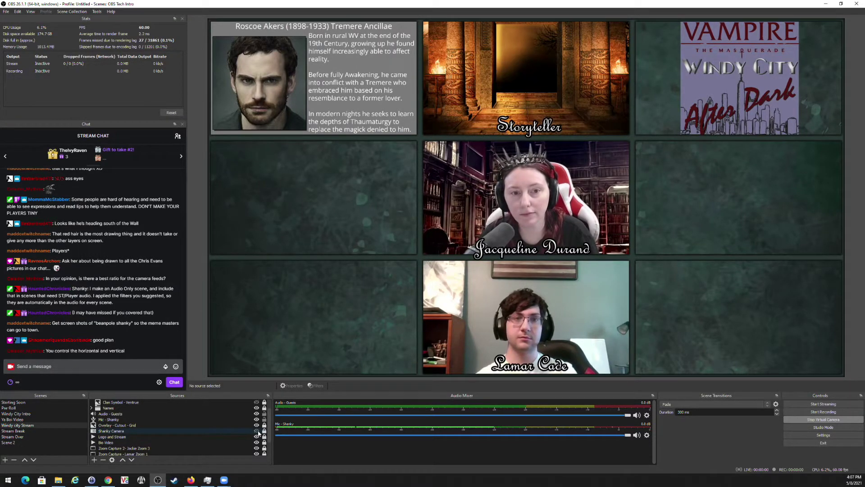
click(257, 430)
click(264, 432)
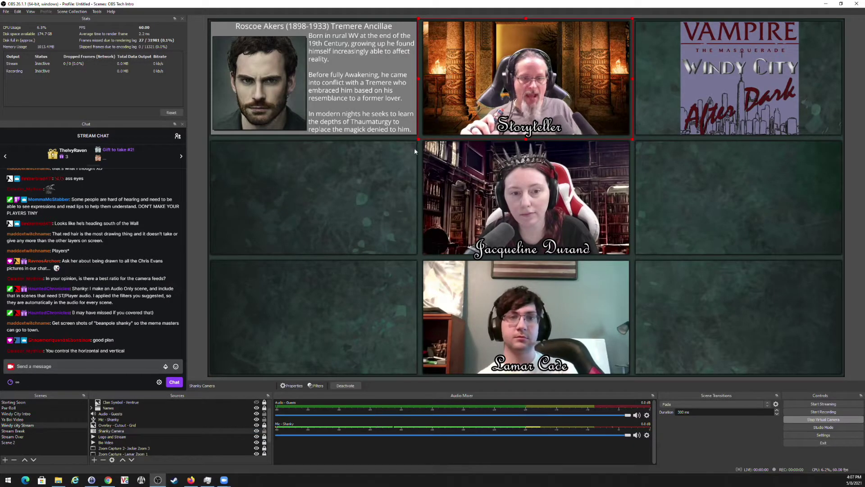
drag(421, 141, 368, 159)
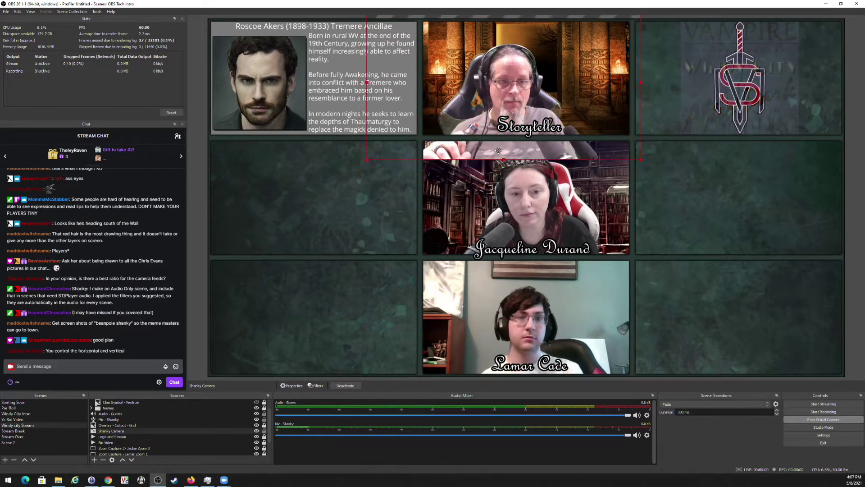
drag(499, 150, 509, 140)
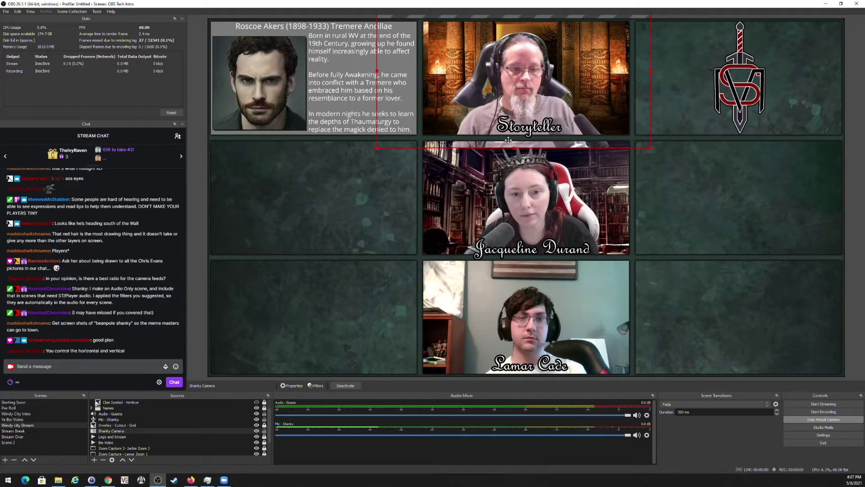
drag(651, 71, 635, 77)
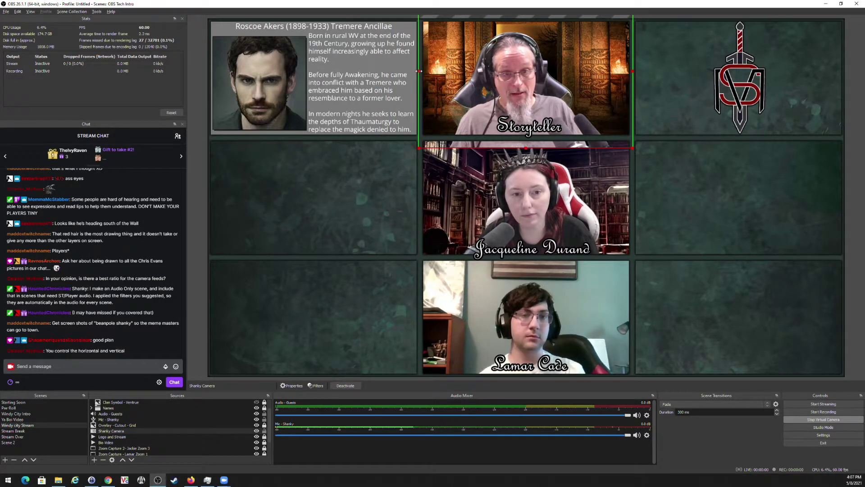
drag(527, 148, 531, 136)
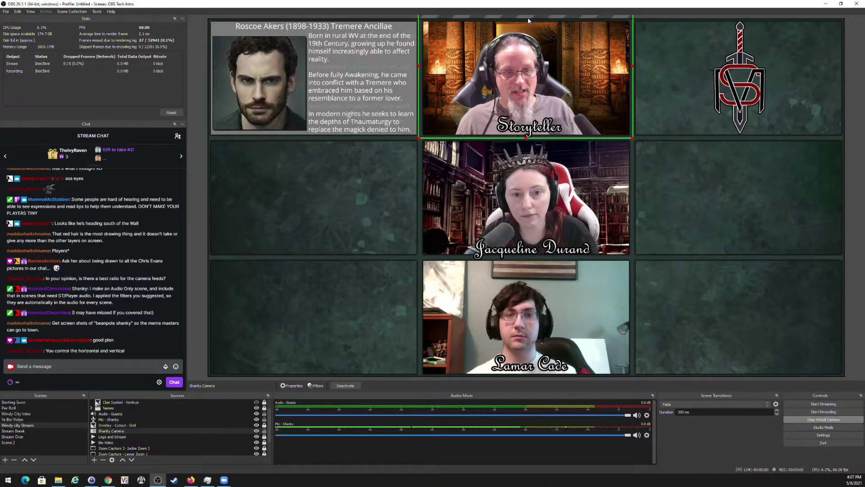
drag(528, 18, 521, 35)
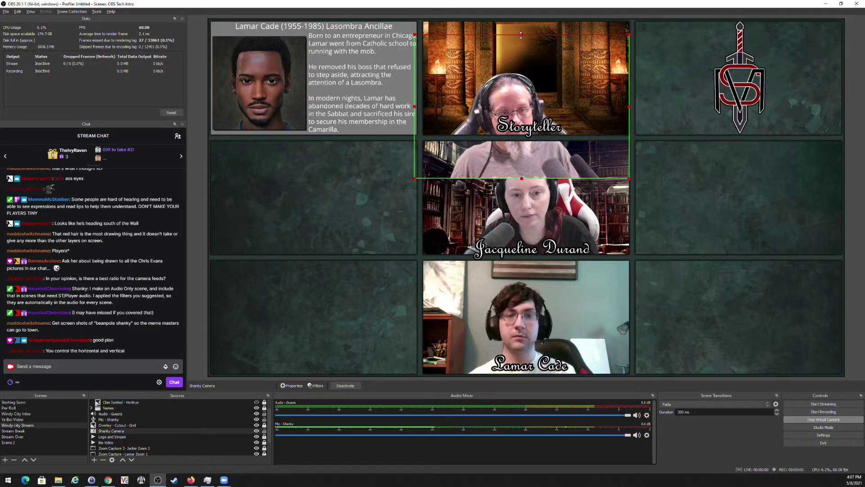
drag(546, 120, 550, 79)
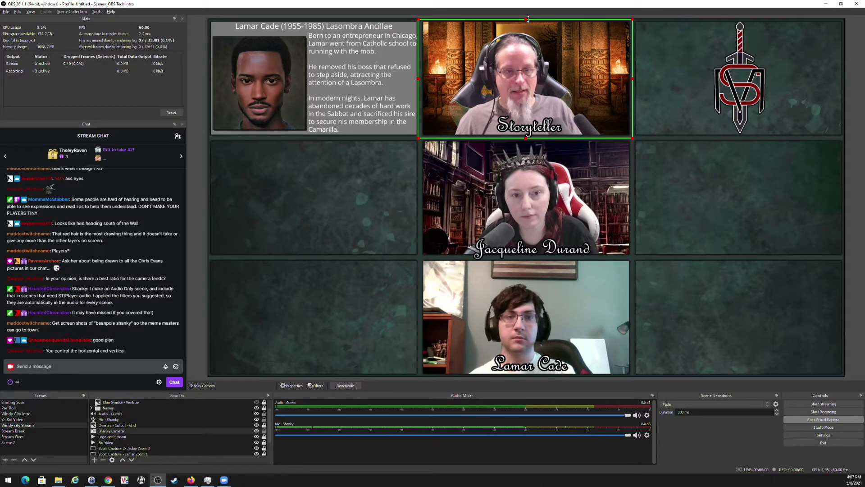
Reselect the Storyteller camera and stretch it over most of the preview.
click(340, 247)
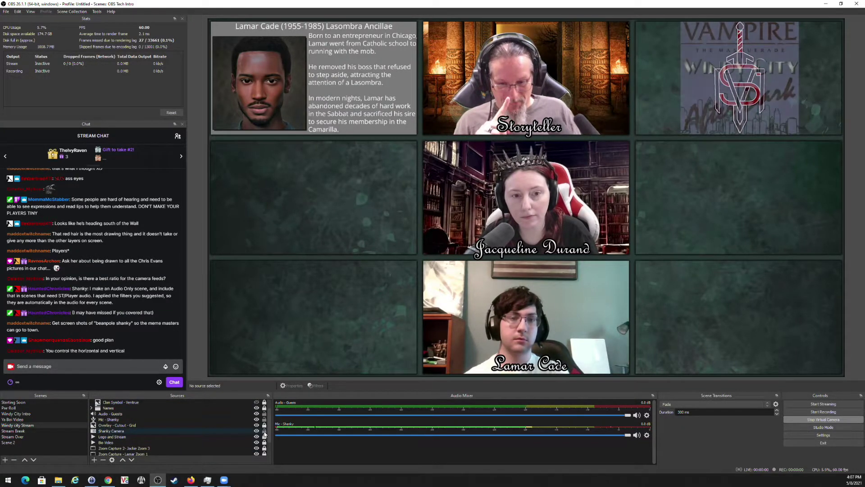
click(493, 44)
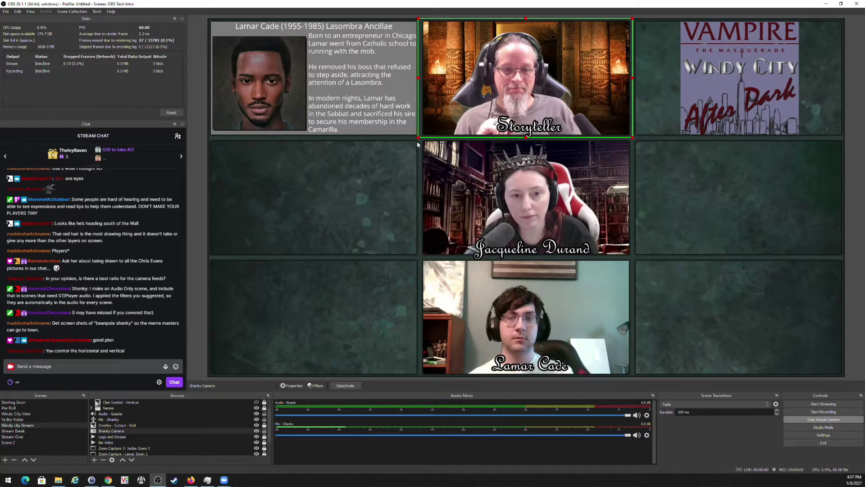
drag(419, 137, 486, 402)
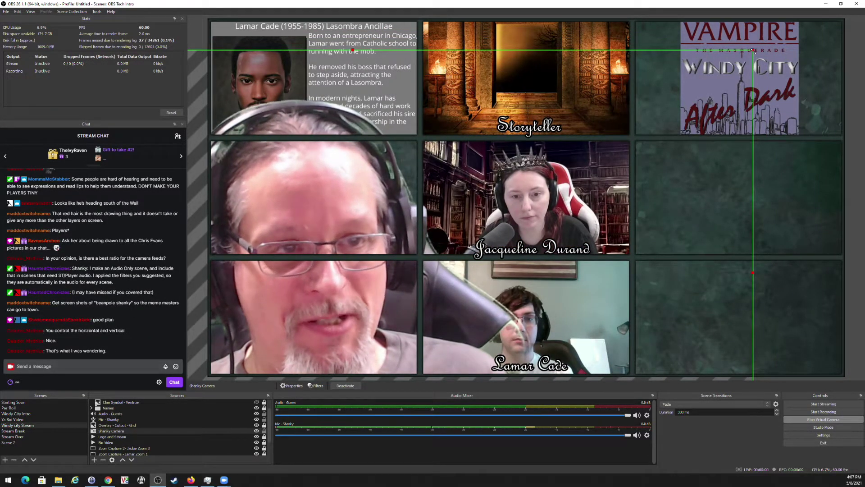
Resize and slide the Storyteller camera back to fill its tile, then lock it.
drag(754, 50, 408, 317)
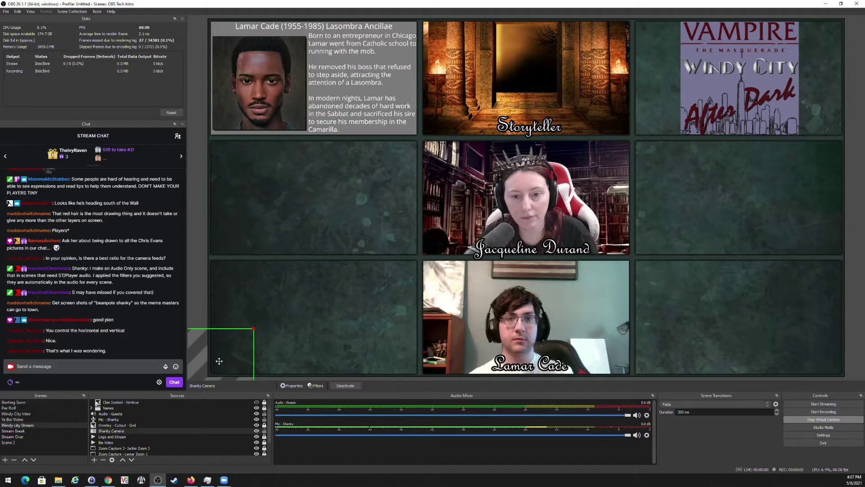
drag(219, 361, 644, 52)
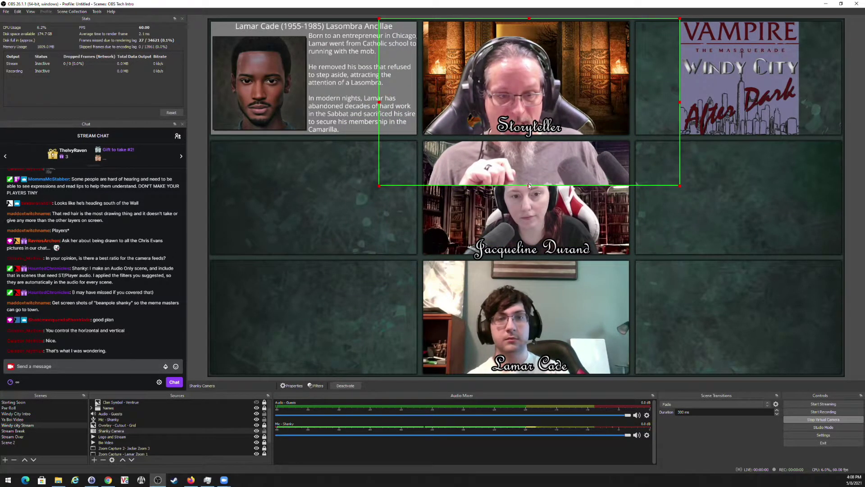
drag(529, 185, 546, 137)
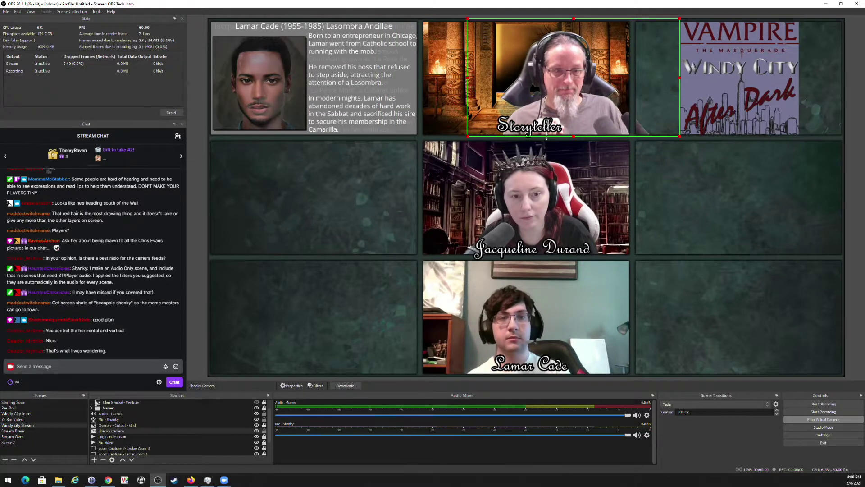
drag(594, 98, 547, 97)
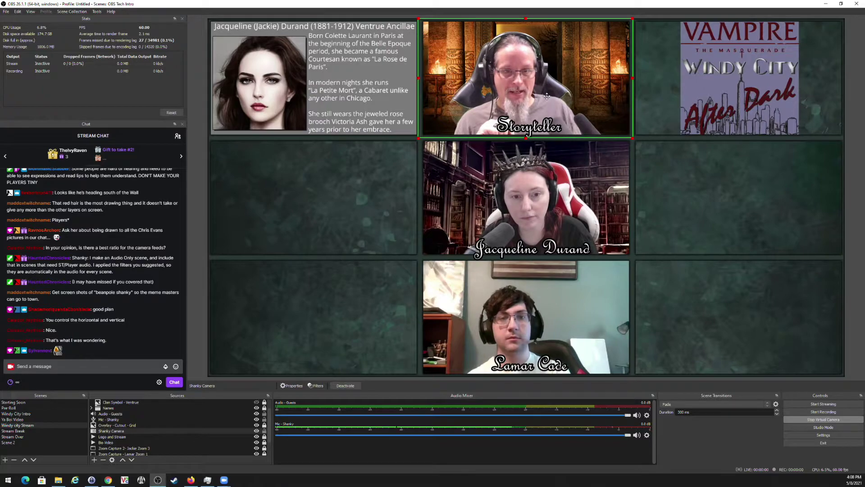
click(264, 431)
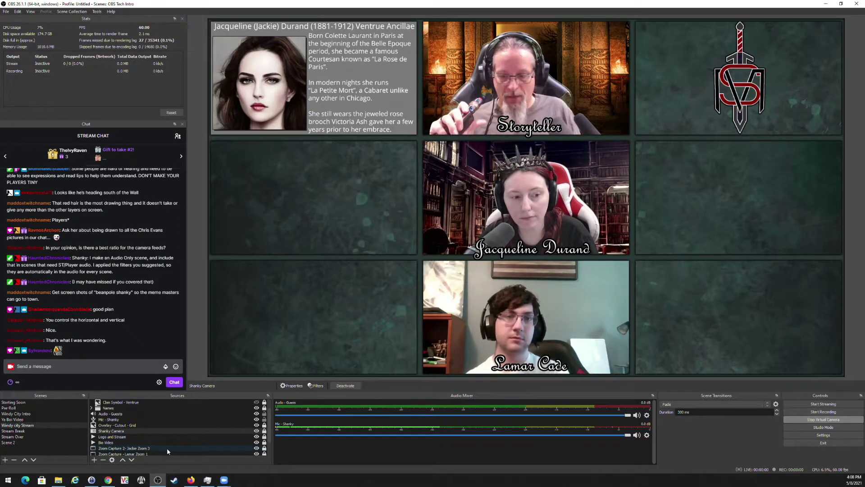
scroll(166, 448, up, 1)
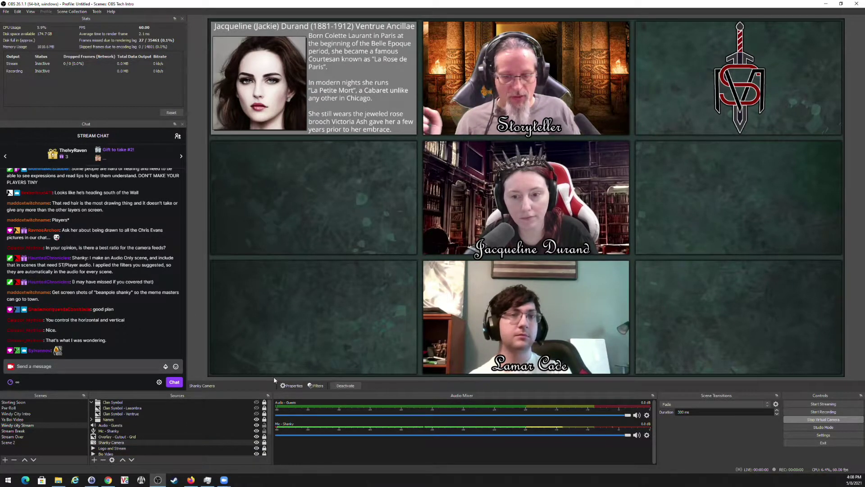
Turn on the crown and crossed-swords clan symbols for the bottom and middle tiles, then collapse the group.
click(257, 408)
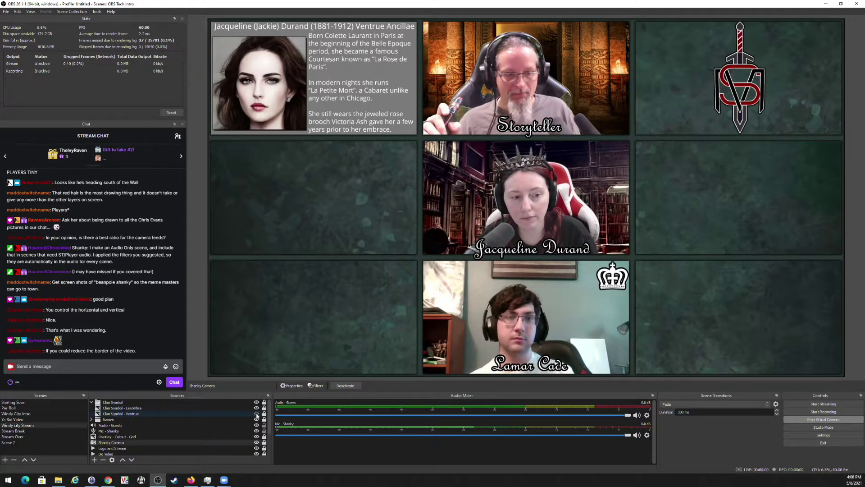
click(256, 413)
click(92, 402)
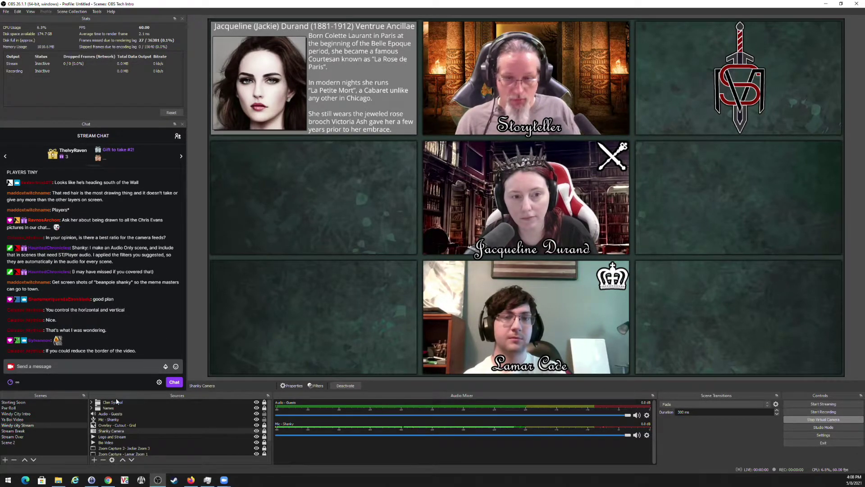
Duplicate Windy city Stream as 'Windy City Guest Player' and place it directly below the original.
right_click(33, 427)
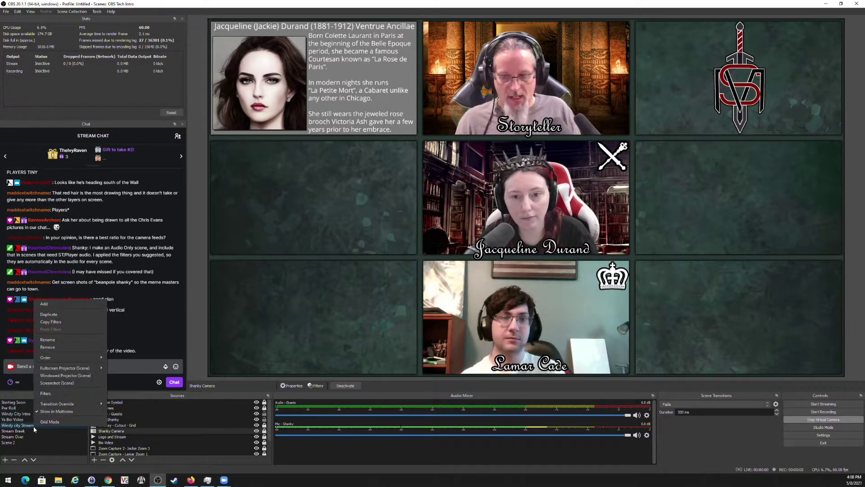
click(77, 316)
text(Windy )
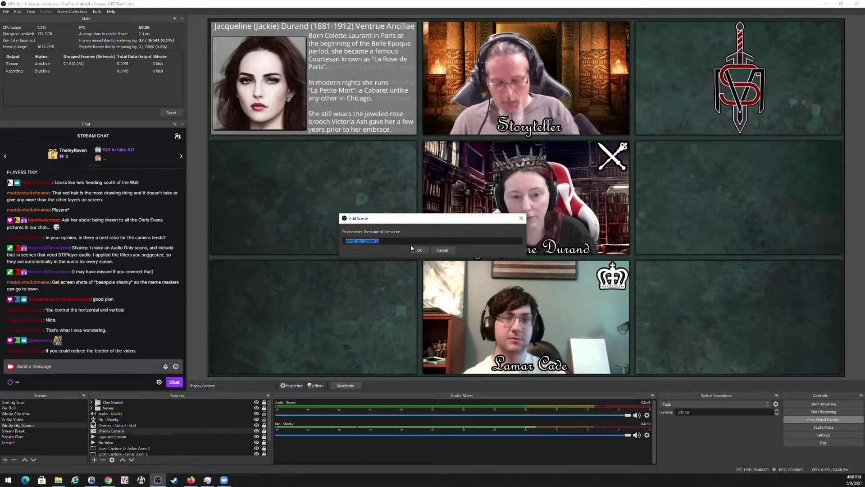
text(City Gue)
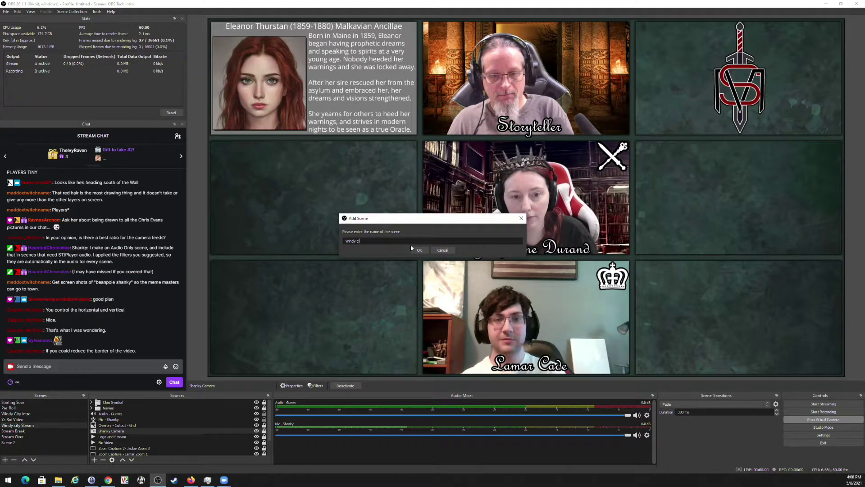
text(st Player)
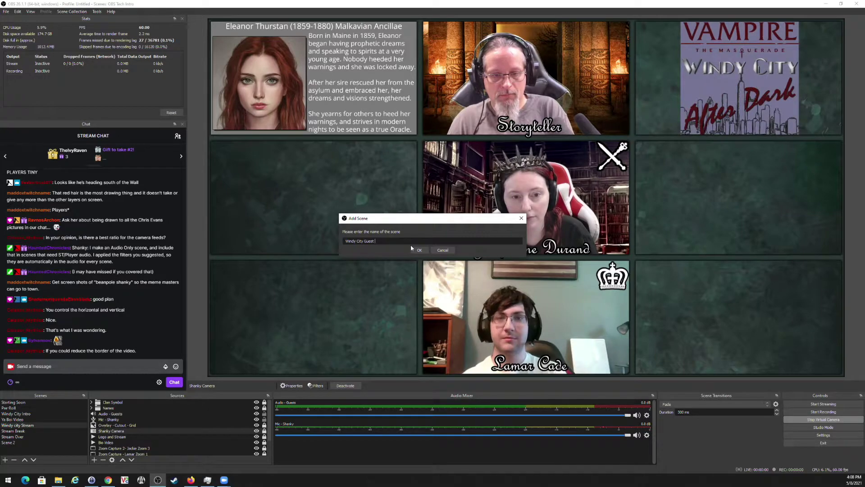
key(Return)
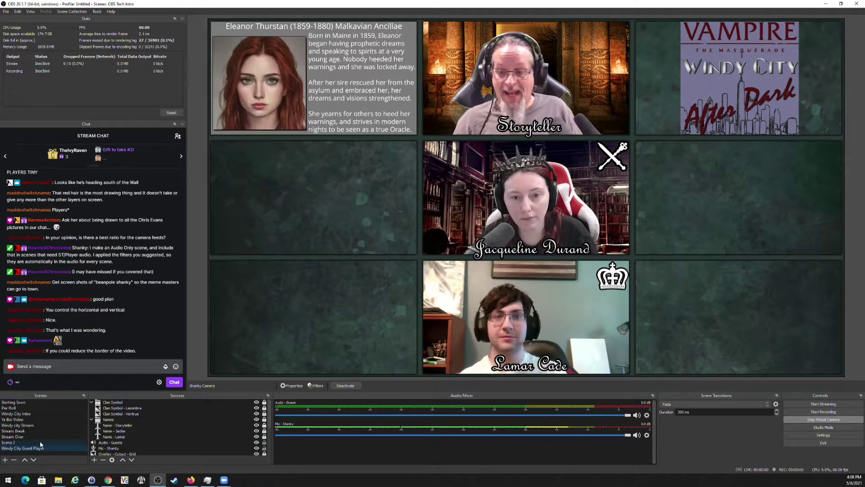
drag(31, 450, 37, 433)
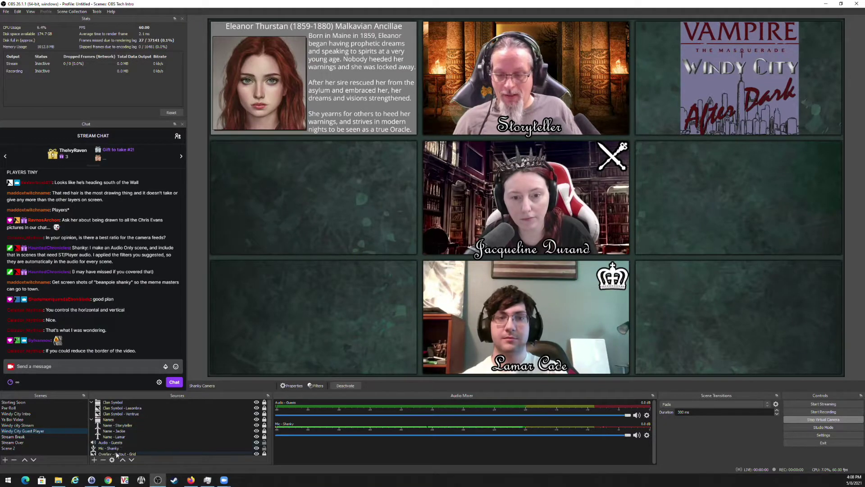
Cancel adding a new source and expand the Names group.
click(95, 460)
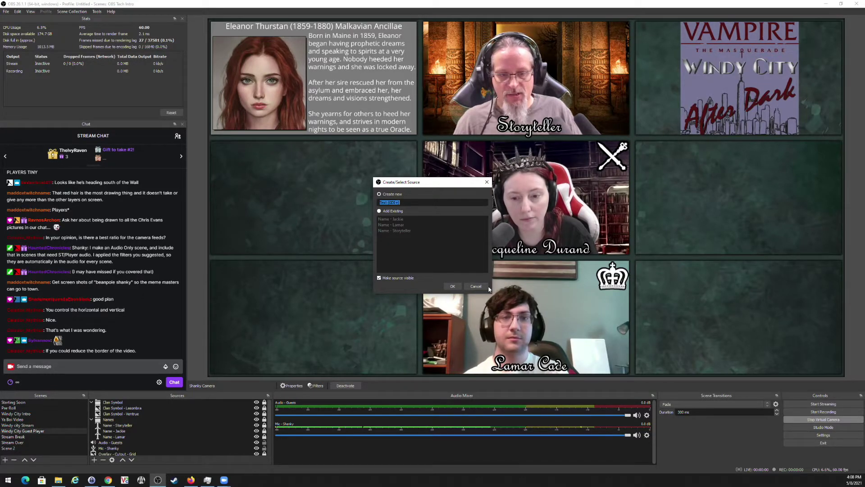
click(476, 285)
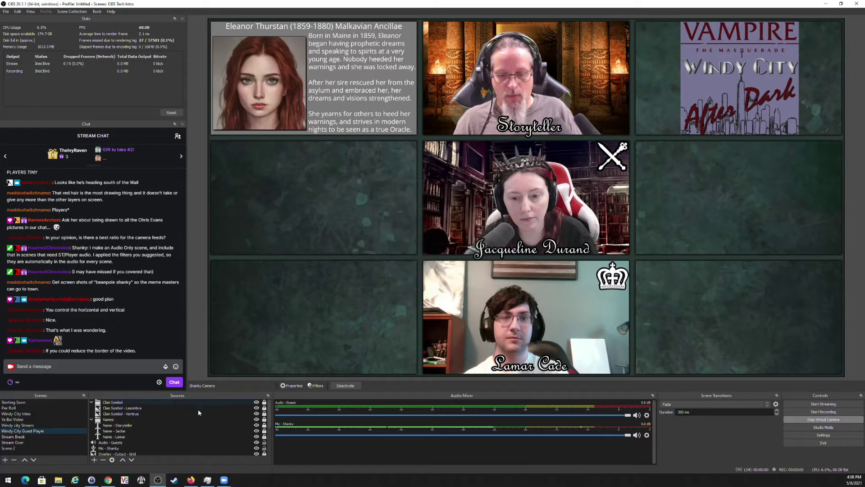
click(92, 420)
click(91, 419)
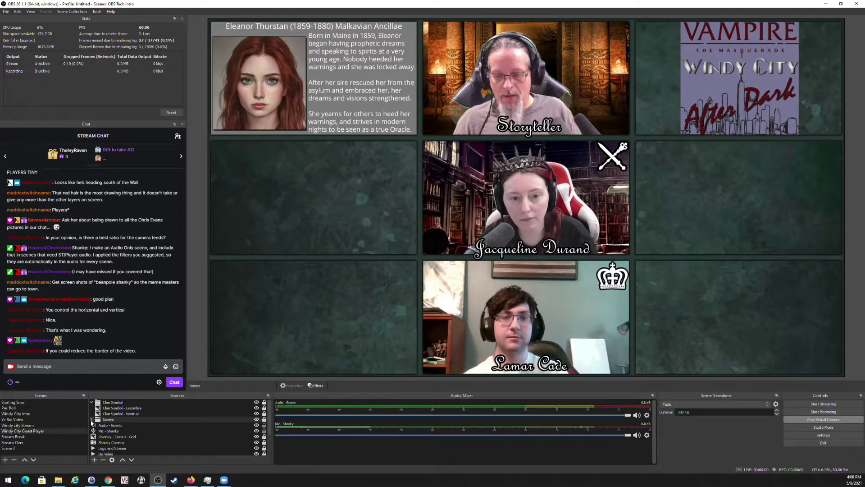
click(92, 420)
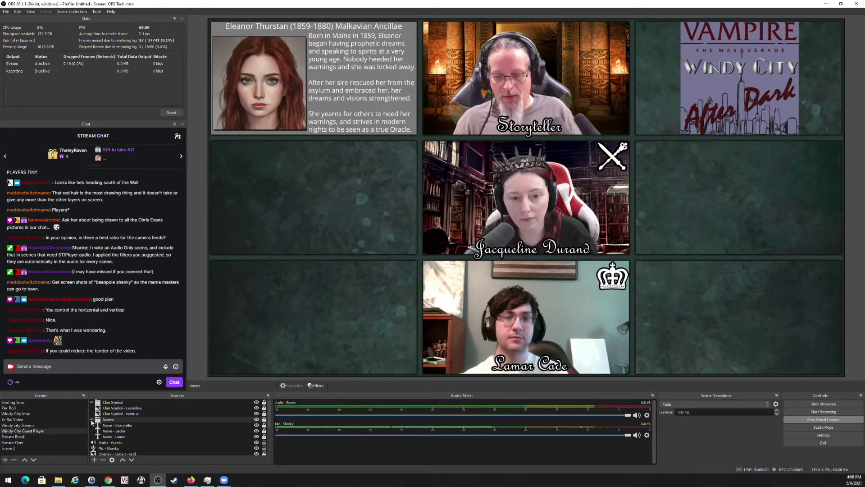
Paste a duplicate of the Jackie name caption, then delete the resulting Name - Jackie 2.
right_click(123, 432)
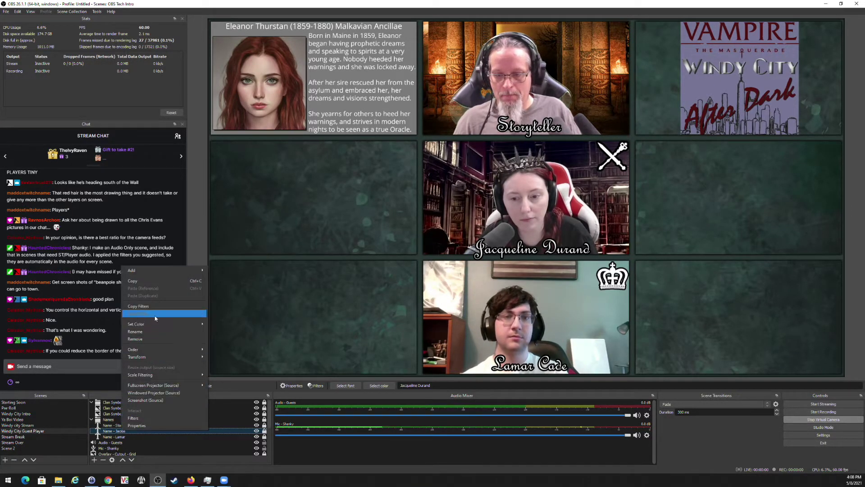
click(150, 282)
right_click(126, 431)
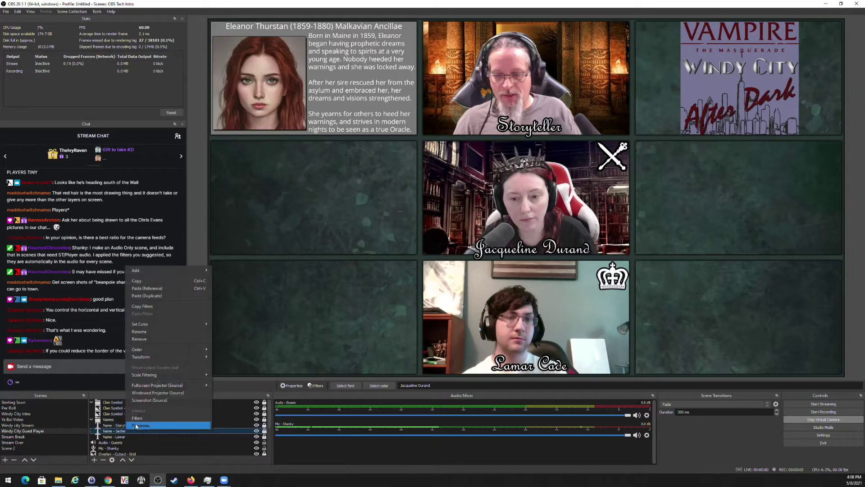
click(169, 295)
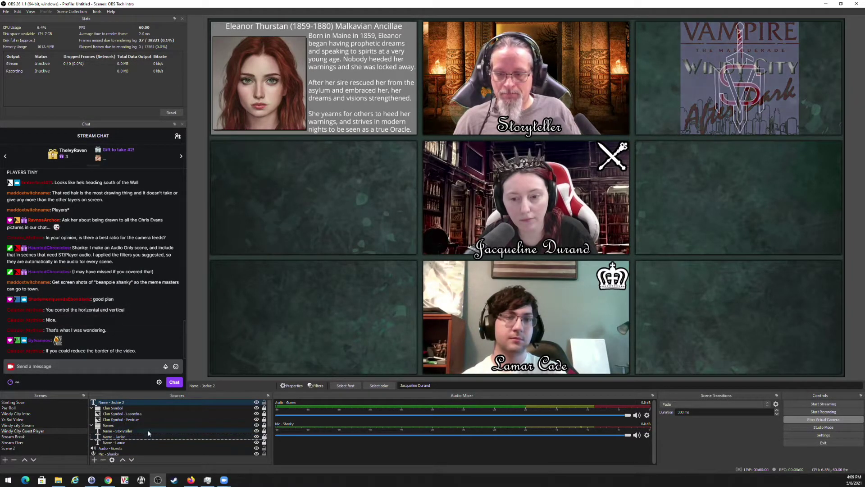
click(246, 405)
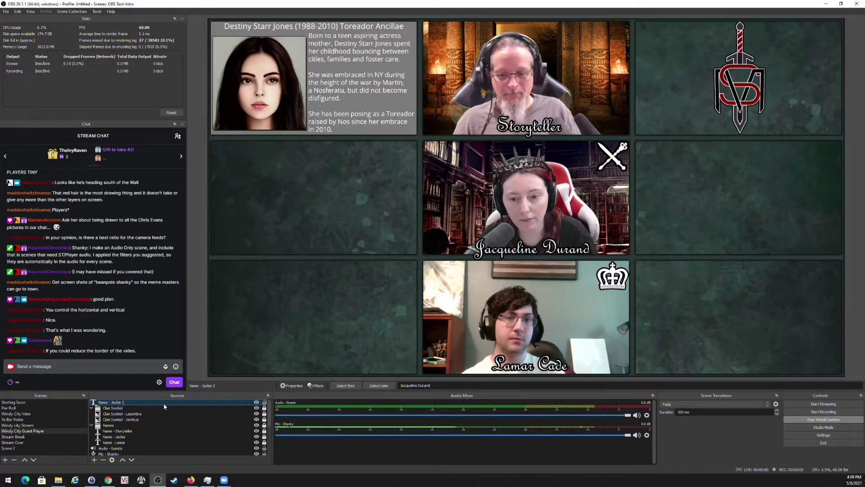
key(Delete)
click(457, 248)
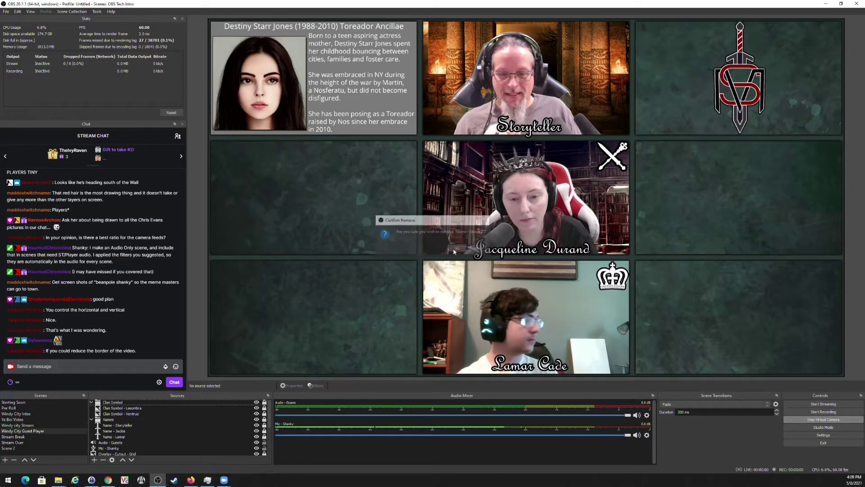
Move Name - Jackie out of the Names group and back into it.
click(113, 430)
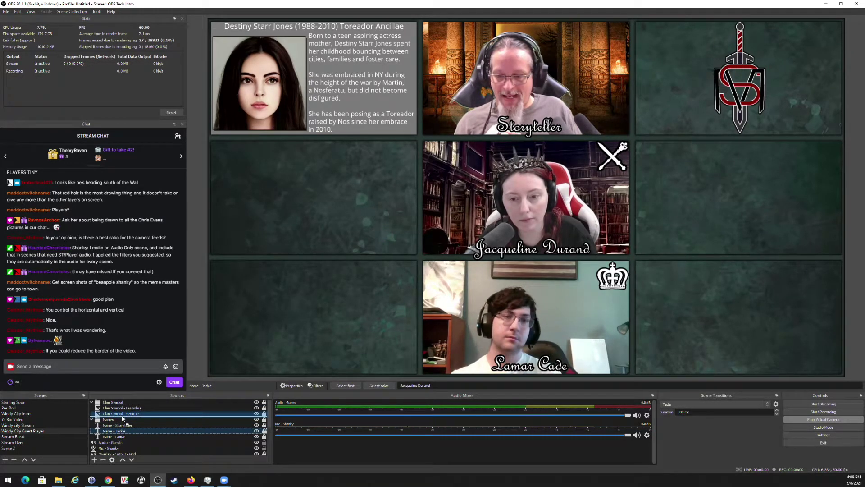
drag(123, 418, 123, 419)
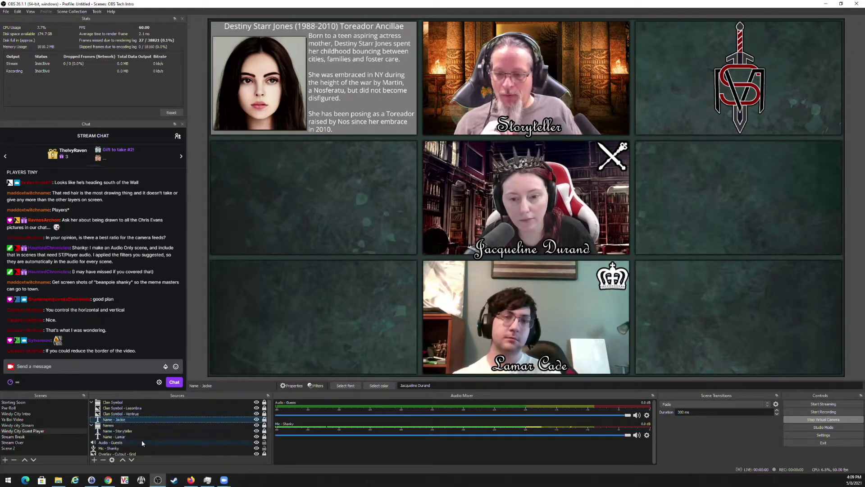
click(92, 403)
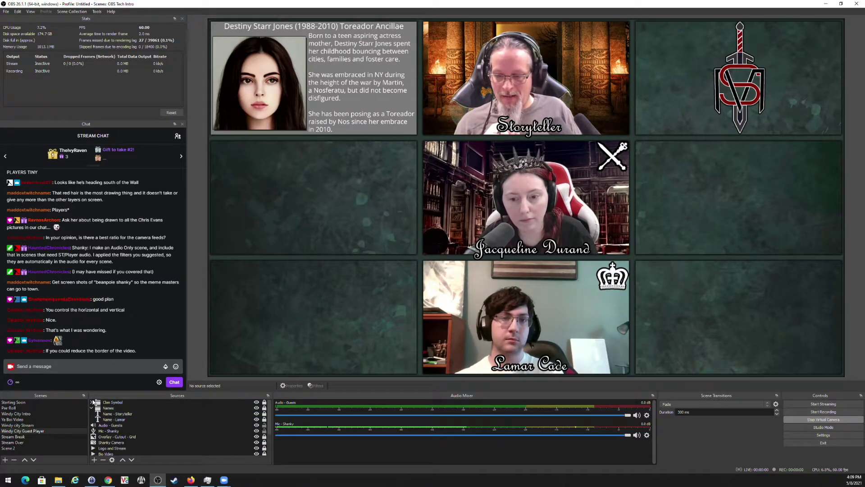
click(92, 402)
drag(121, 421, 115, 443)
right_click(115, 444)
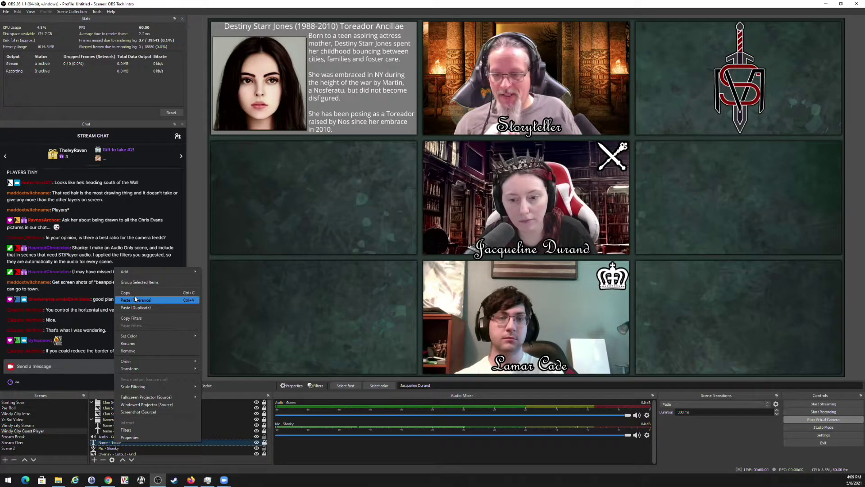
click(135, 293)
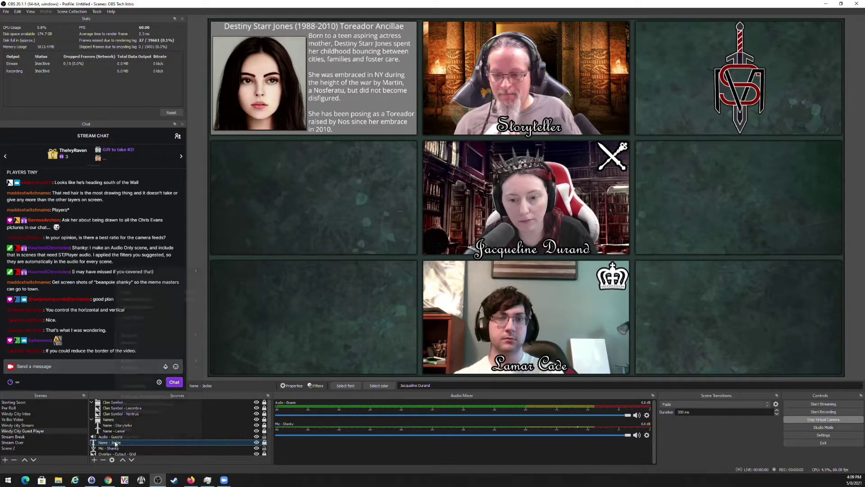
right_click(117, 442)
click(140, 304)
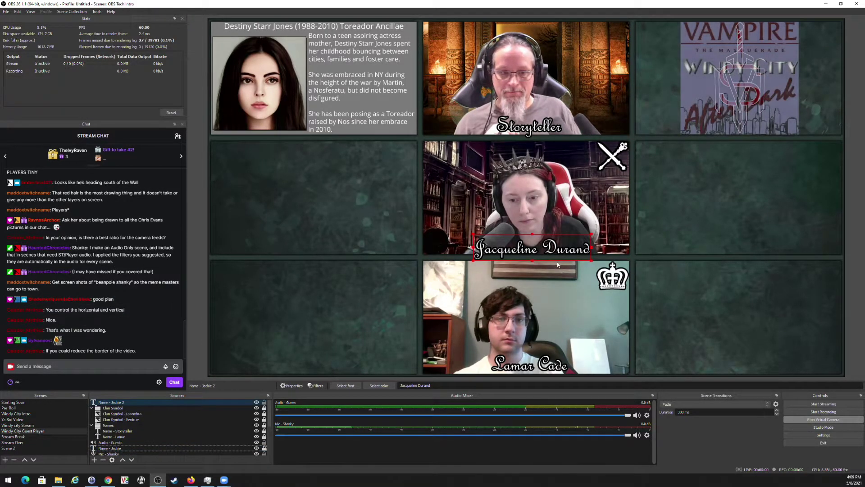
drag(551, 251, 329, 246)
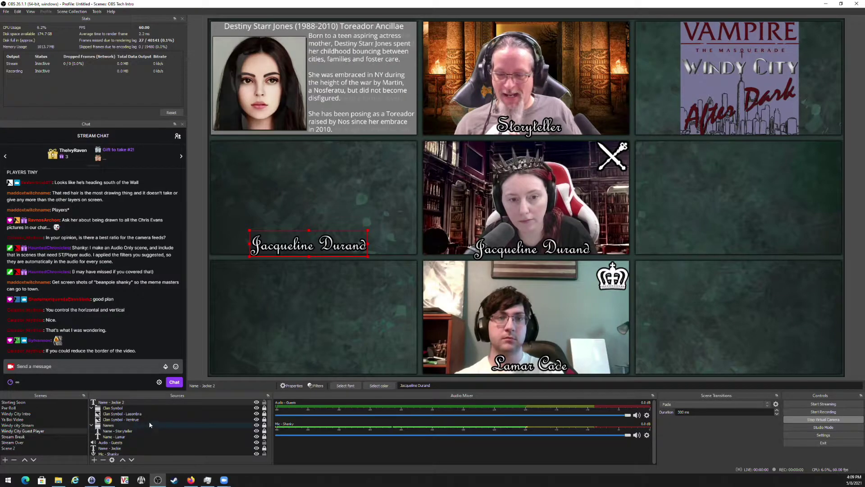
right_click(108, 402)
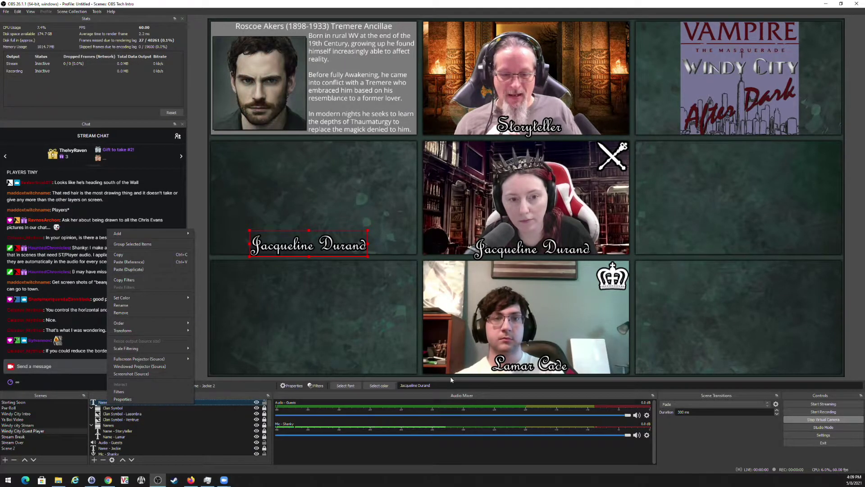
click(444, 385)
key(Delete)
key(Delete)
key(Delete)
key(Delete)
key(Delete)
key(Delete)
key(Delete)
key(Delete)
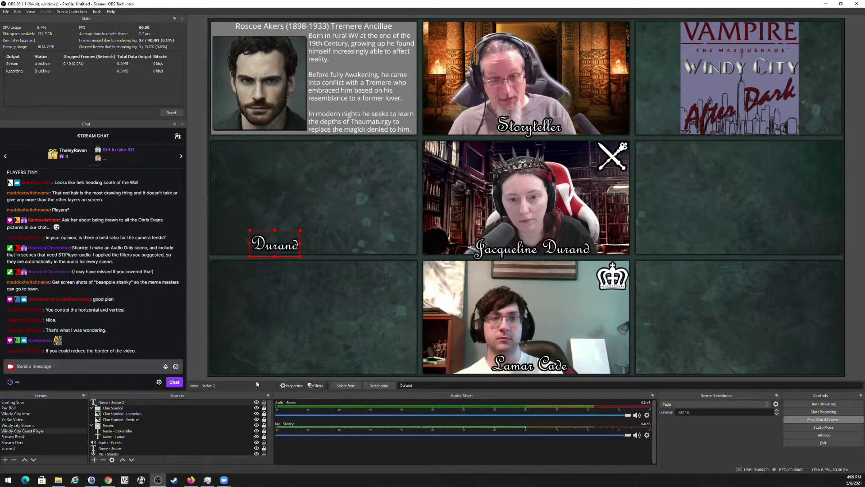
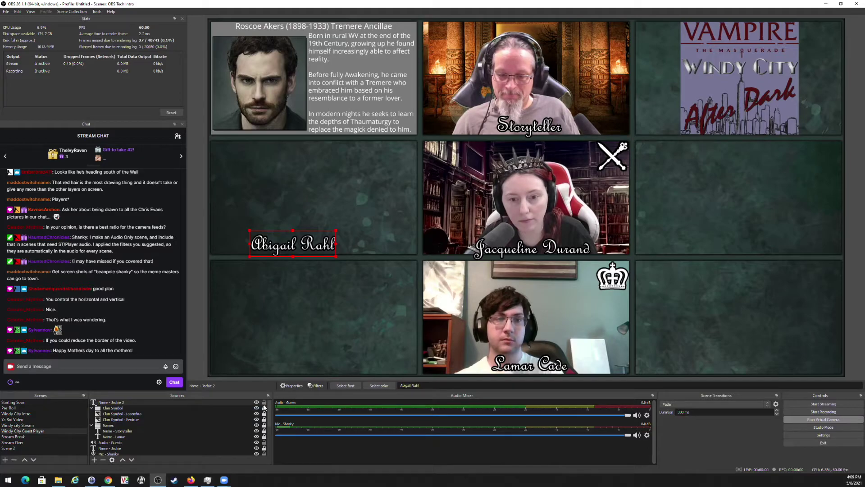
drag(316, 245, 321, 248)
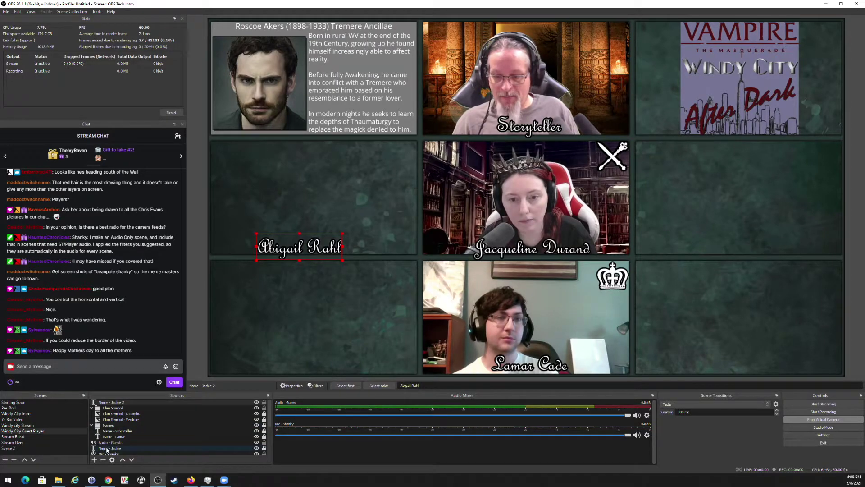
Put Name - Jackie back between Storyteller and Lamar, and collapse the Names and Clan Symbol groups.
drag(107, 450, 102, 434)
click(91, 425)
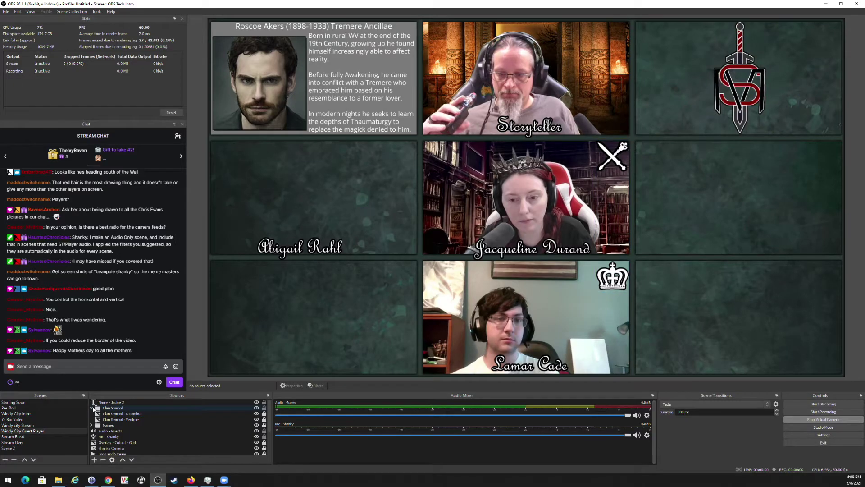
click(92, 408)
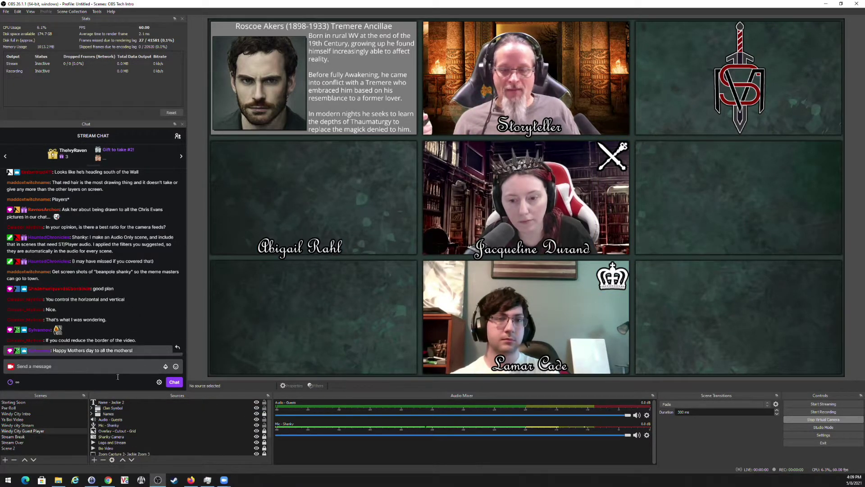
On Windy city Stream, move Name - Jackie below Name - Lamar in the Names group.
click(27, 425)
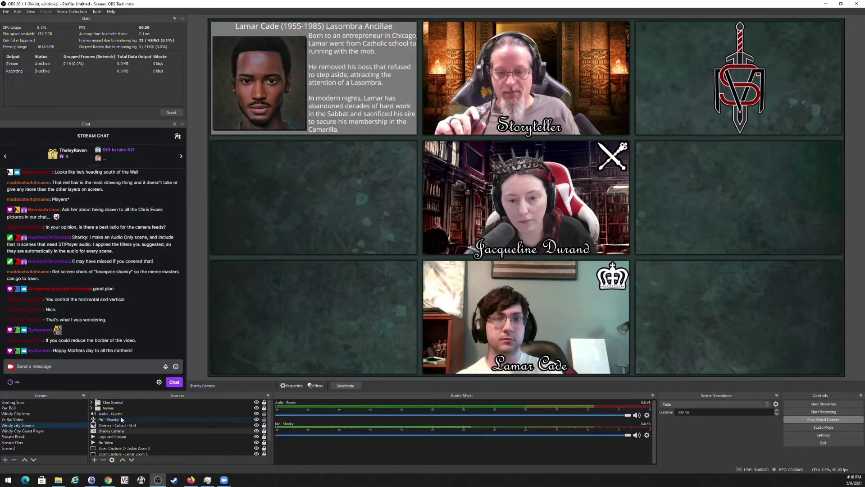
click(92, 408)
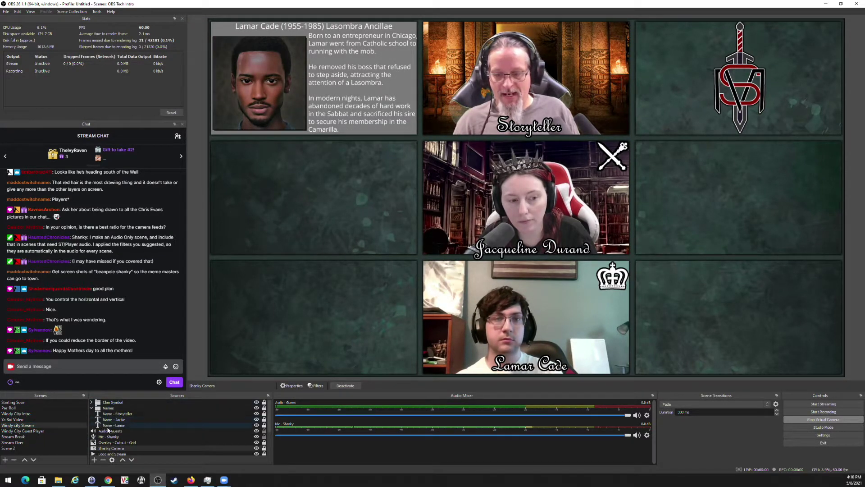
drag(114, 424, 110, 431)
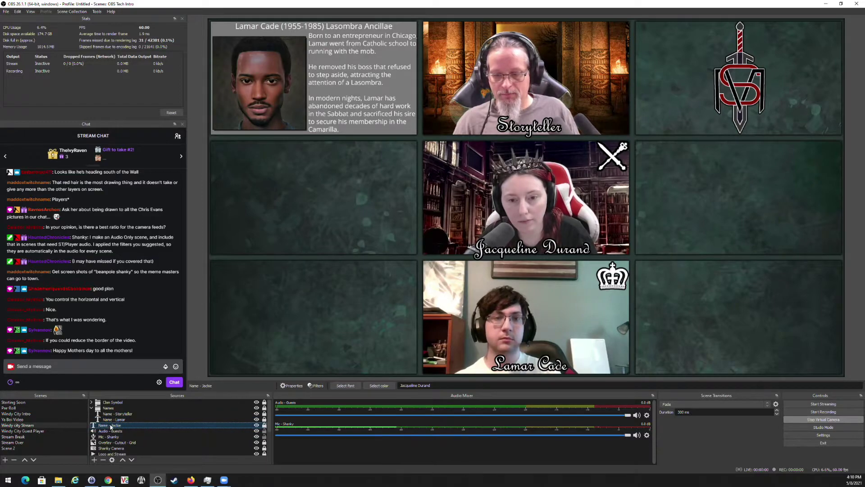
Duplicate the Jackie caption as 'Eleanor' in the left-middle tile, then return to Windy City Guest Player.
right_click(111, 427)
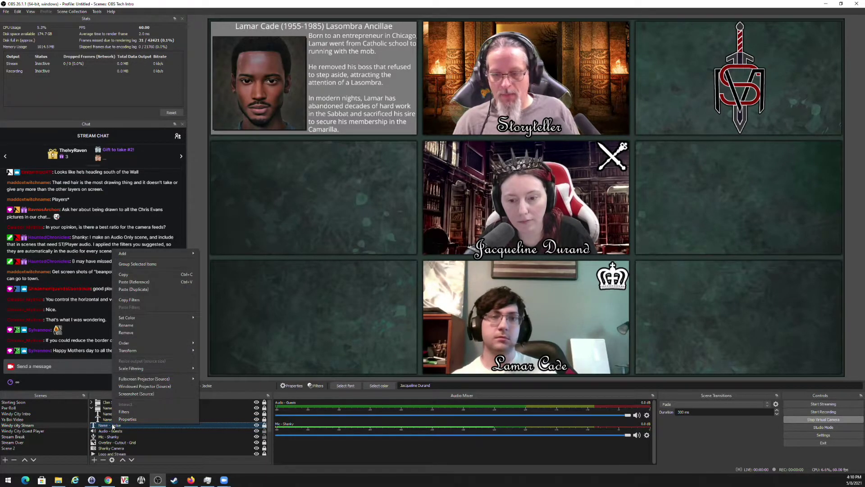
click(124, 274)
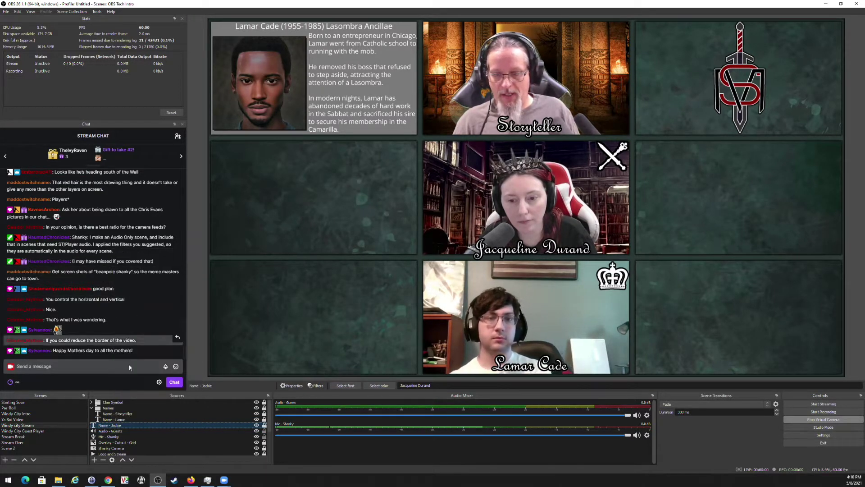
right_click(120, 426)
click(154, 292)
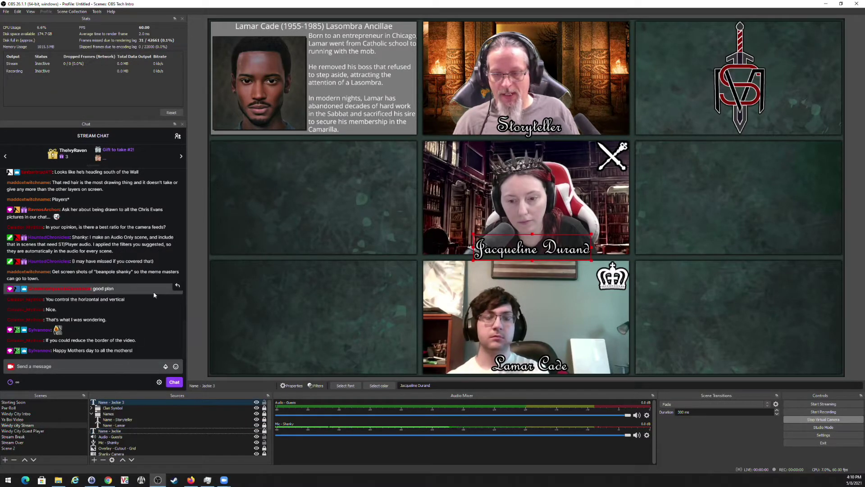
right_click(119, 403)
triple_click(412, 386)
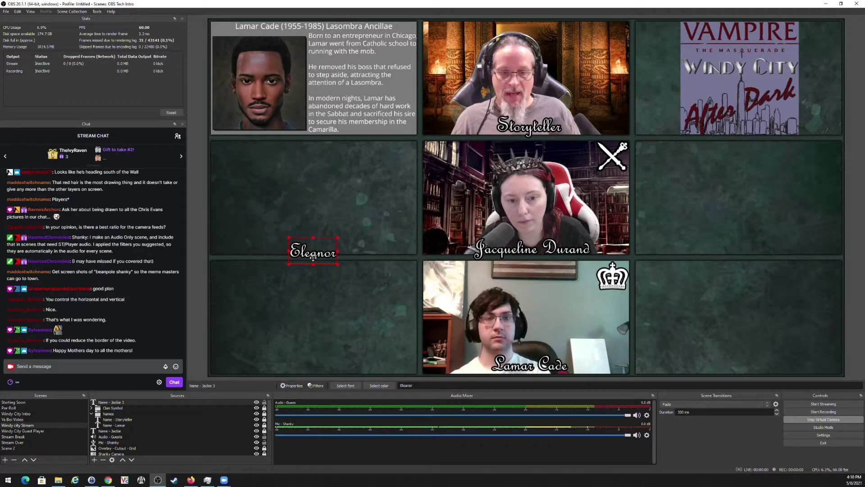
drag(313, 258, 300, 254)
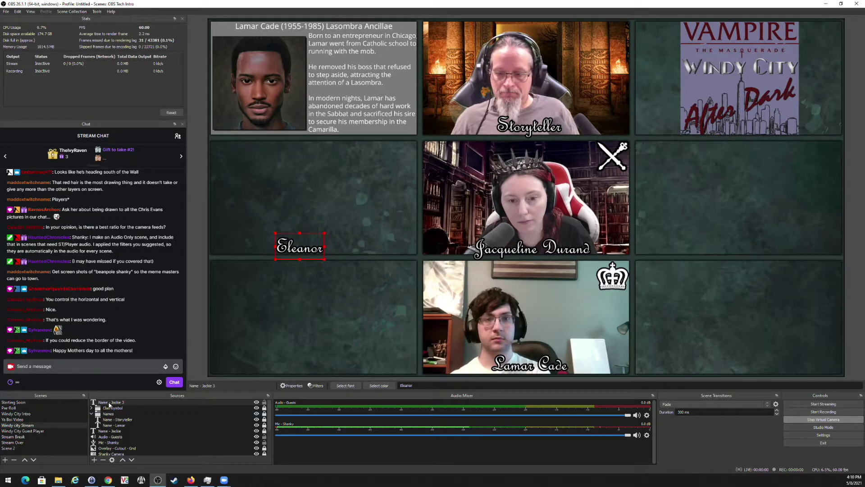
click(43, 432)
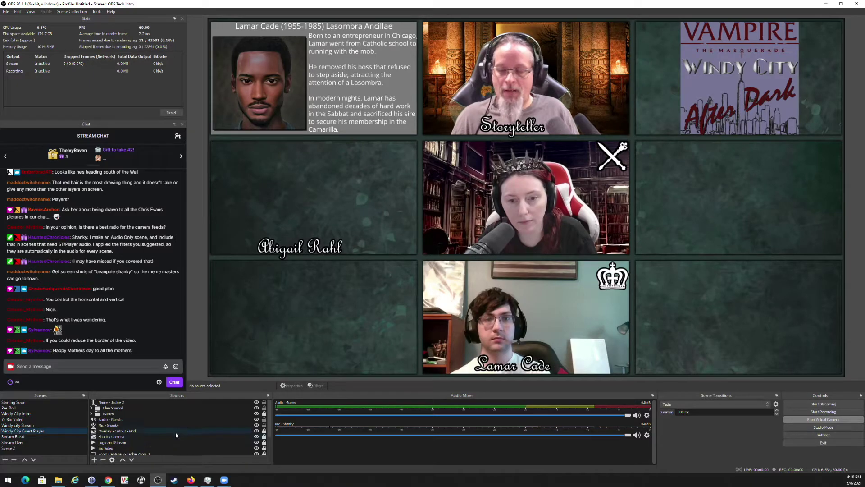
Delete the Windy City Guest Player scene.
right_click(31, 430)
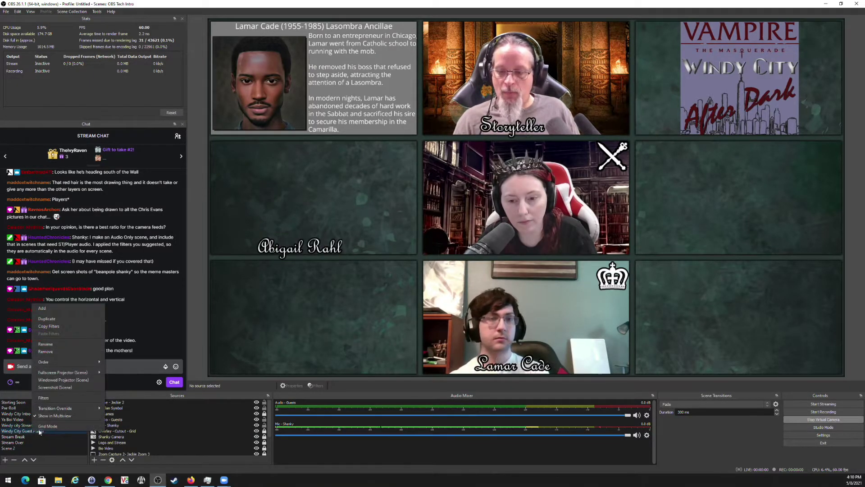
click(51, 319)
key(Return)
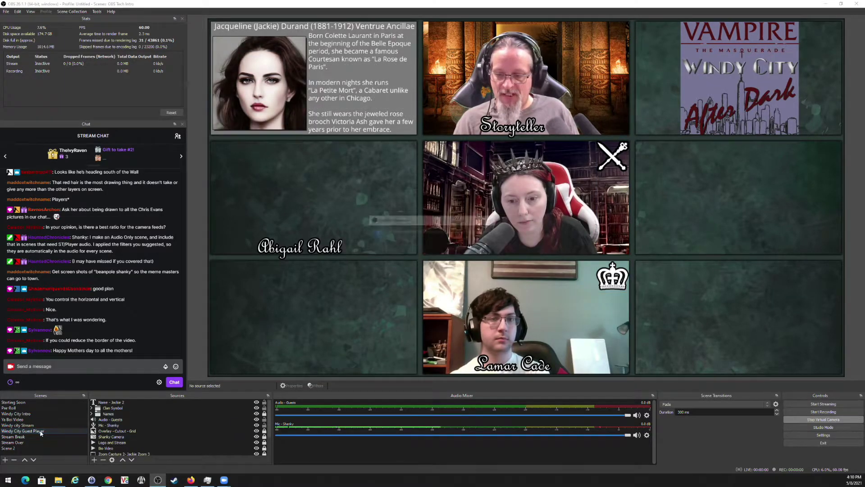
key(Delete)
click(464, 249)
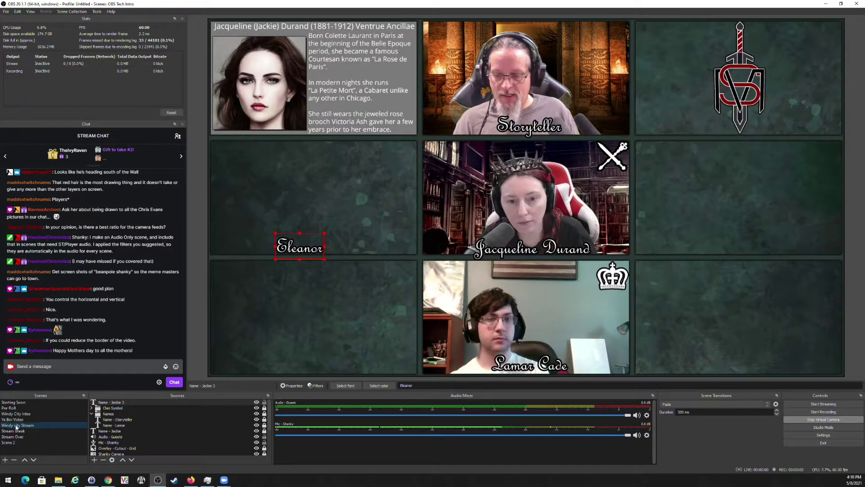
Duplicate Windy city Stream as 'Windy city Stream 2', hide its Eleanor caption, then return to the original.
right_click(15, 427)
click(43, 319)
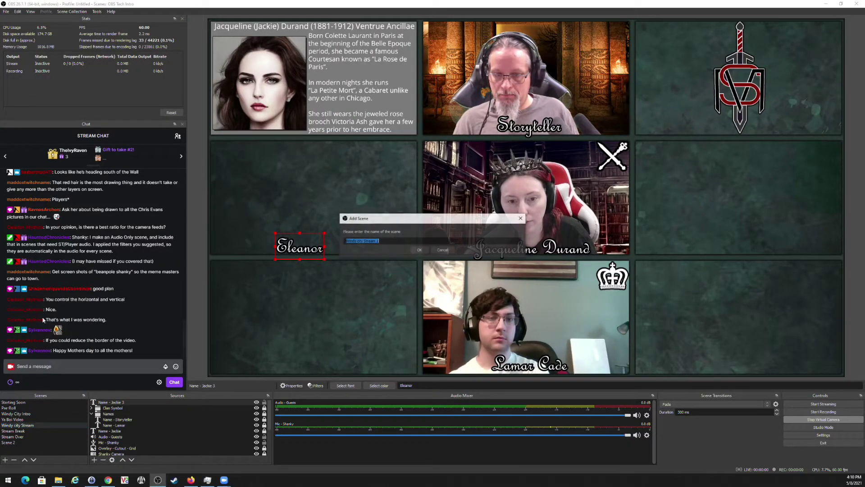
click(419, 250)
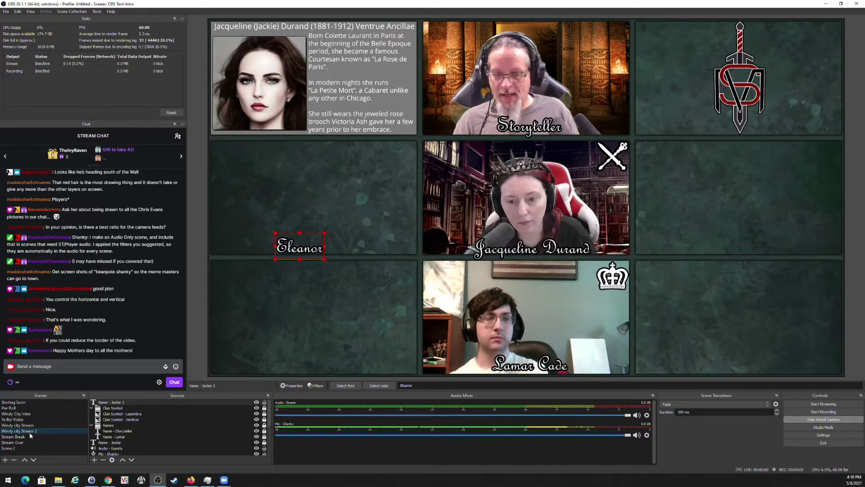
click(257, 403)
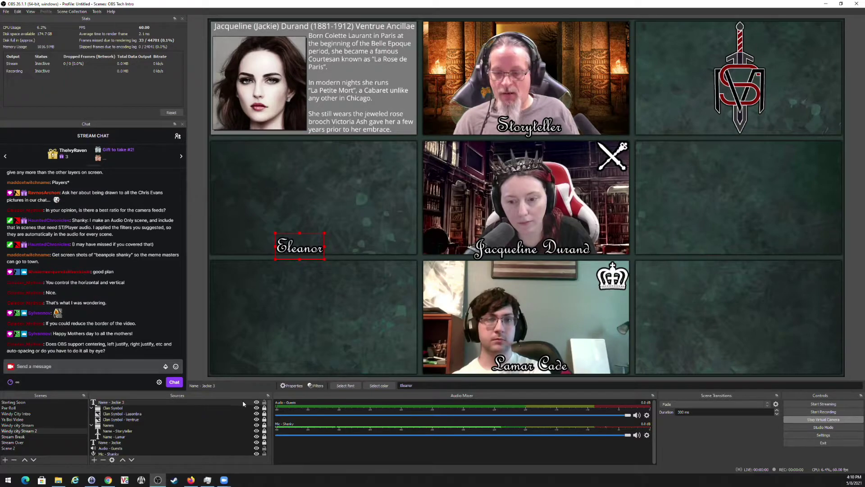
click(11, 426)
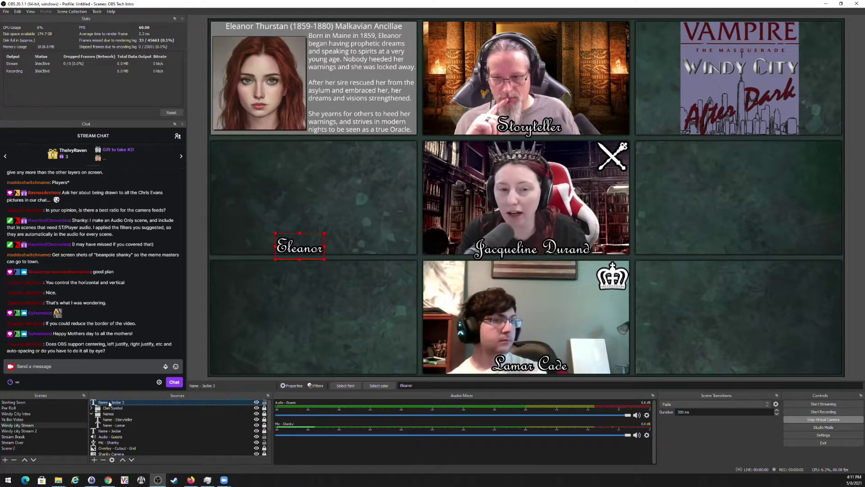
click(110, 403)
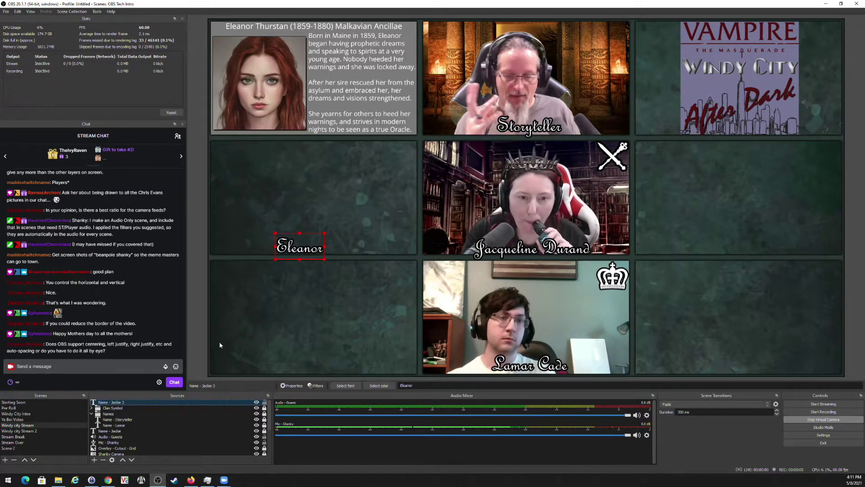
Open the Name - Jackie 3 text properties and set its alignment to Center.
right_click(124, 406)
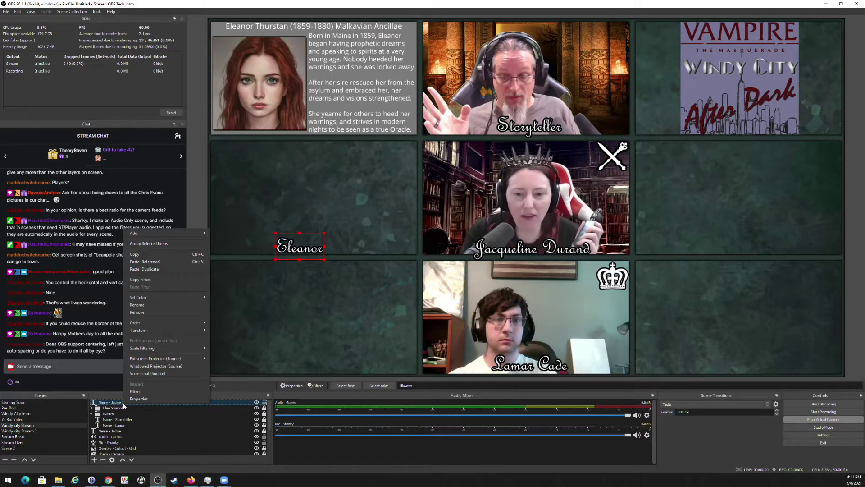
click(140, 398)
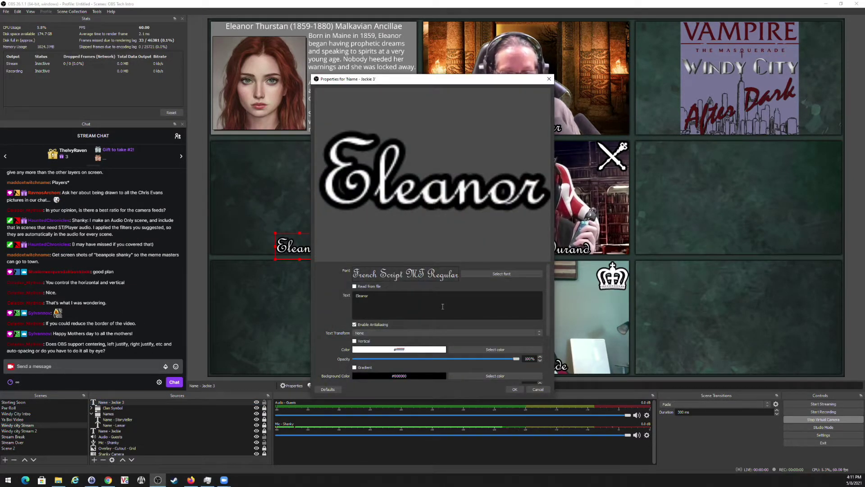
scroll(425, 324, down, 3)
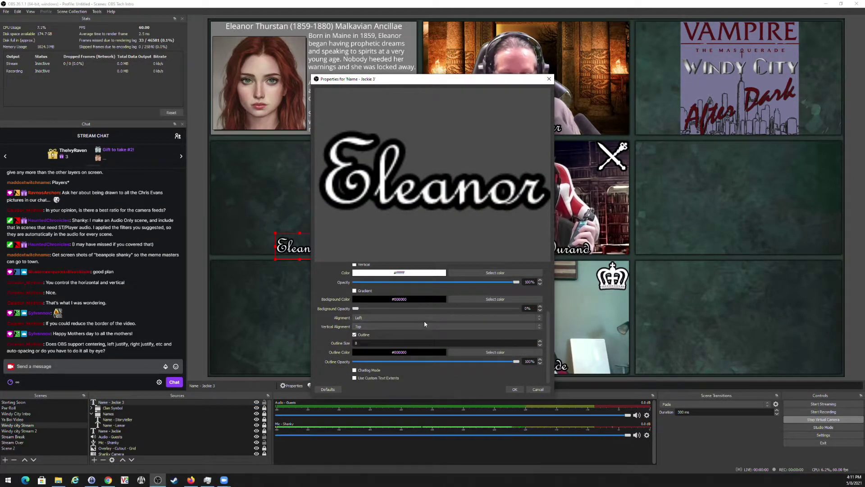
click(424, 317)
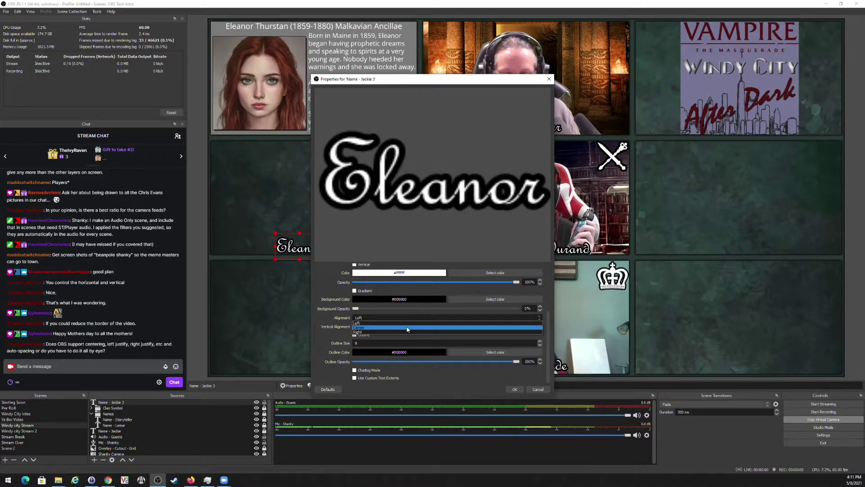
click(407, 328)
drag(430, 83, 648, 41)
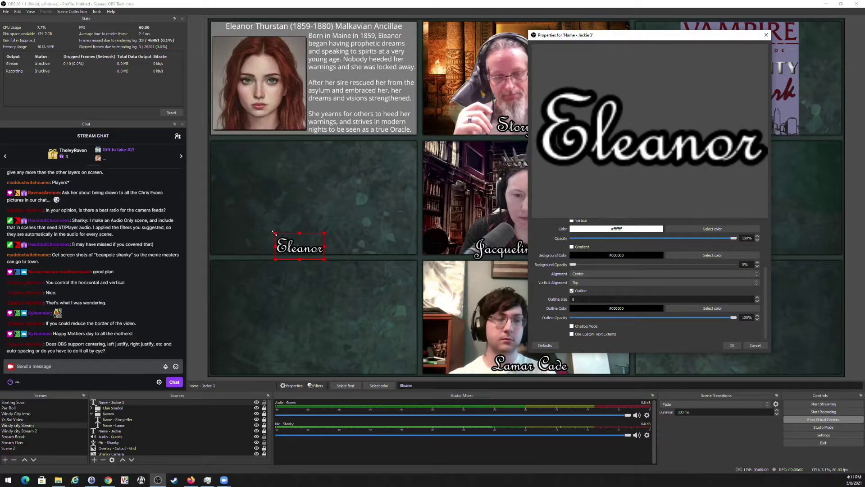
drag(274, 233, 231, 209)
scroll(622, 259, up, 3)
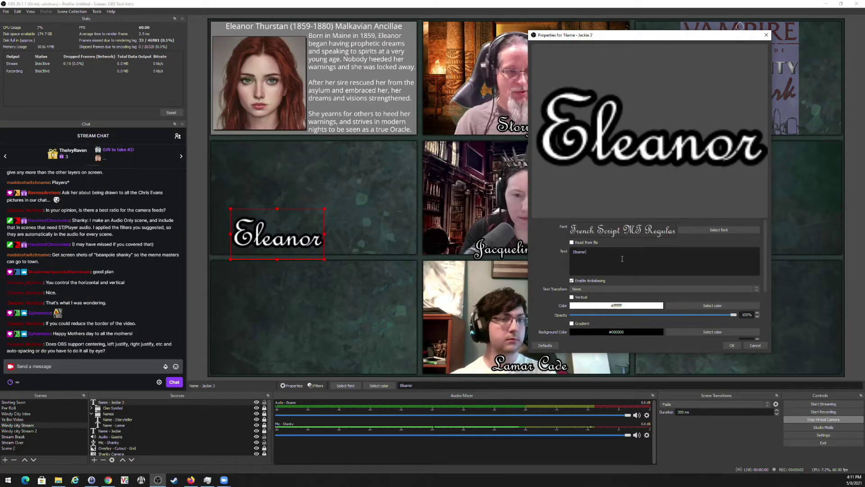
Add two extra lines, 'More' and 'A long sentence', below Eleanor.
key(Return)
text(More)
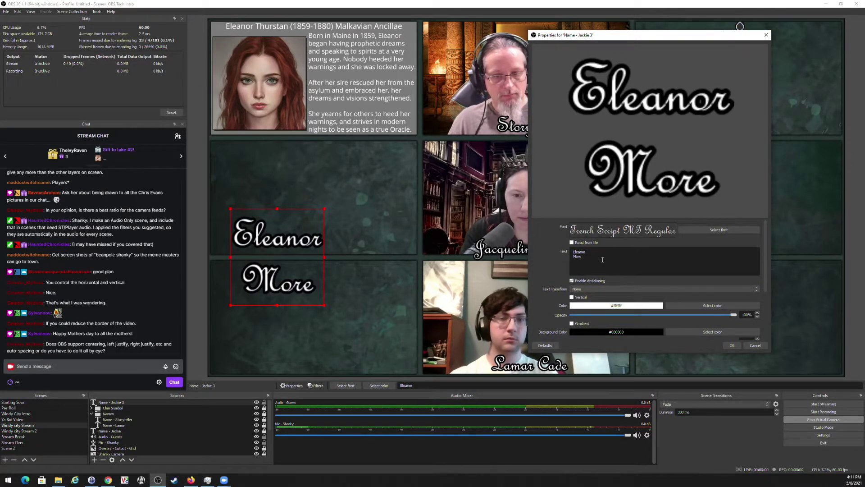
key(Return)
text(A long s)
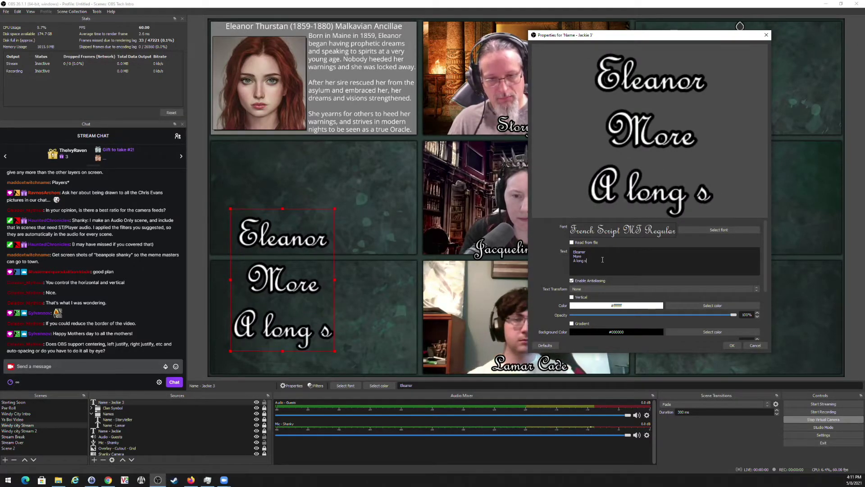
text(entence)
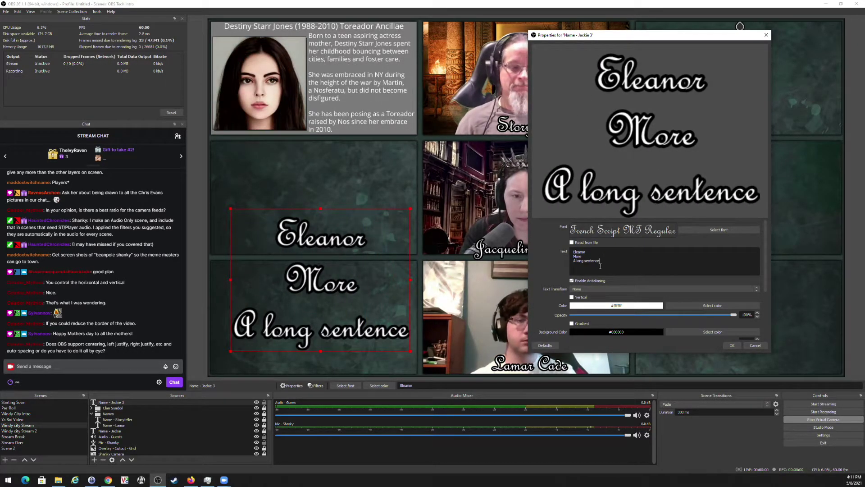
Try Left and Right alignment, keep Left, and delete the extra lines leaving only 'Eleanor'.
scroll(603, 325, down, 1)
click(586, 330)
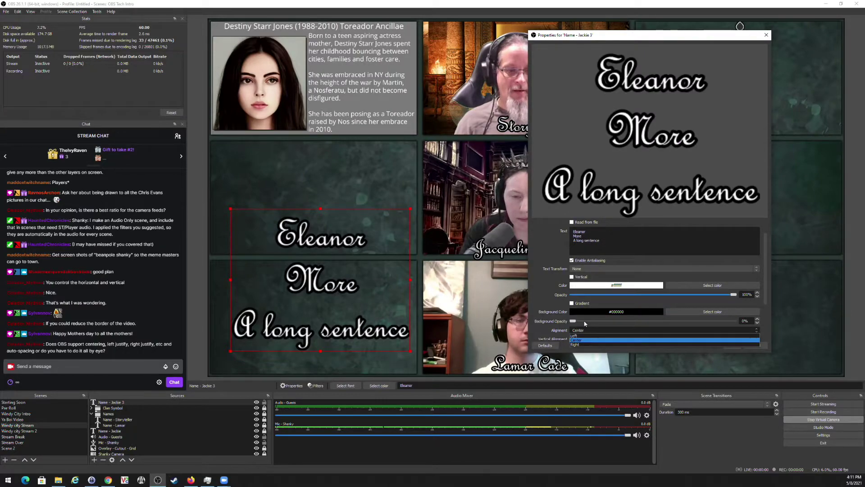
click(587, 336)
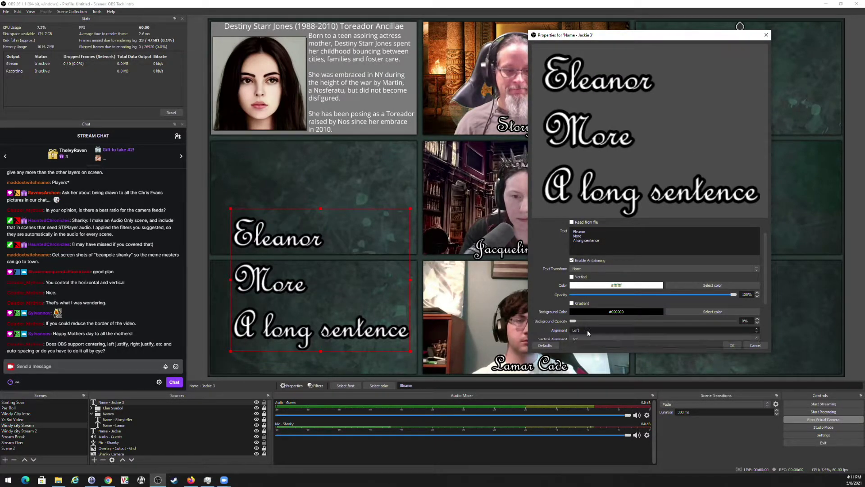
click(589, 330)
click(584, 344)
click(590, 331)
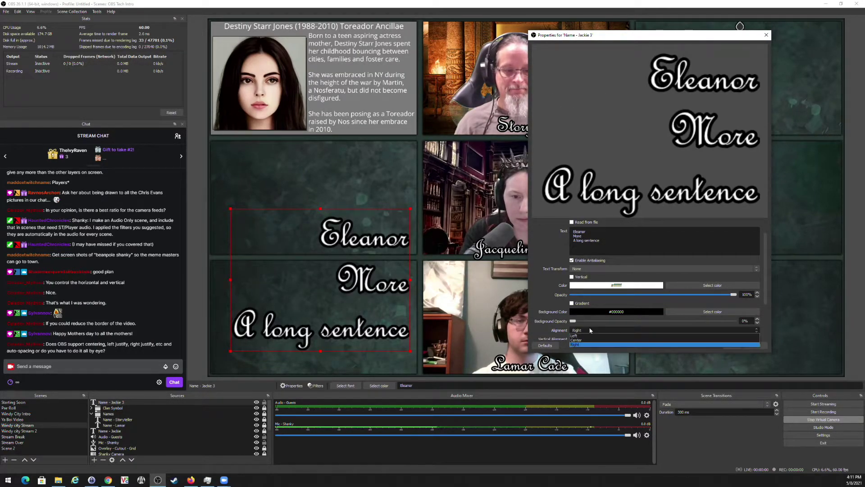
click(586, 335)
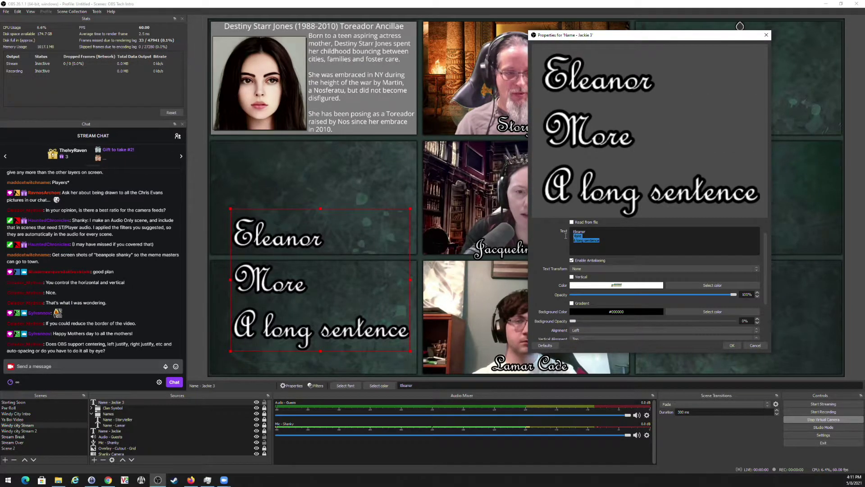
key(BackSpace)
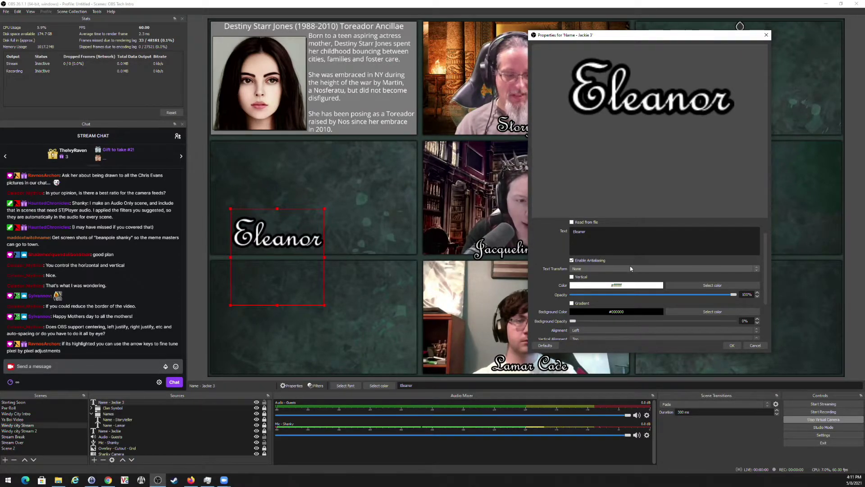
key(BackSpace)
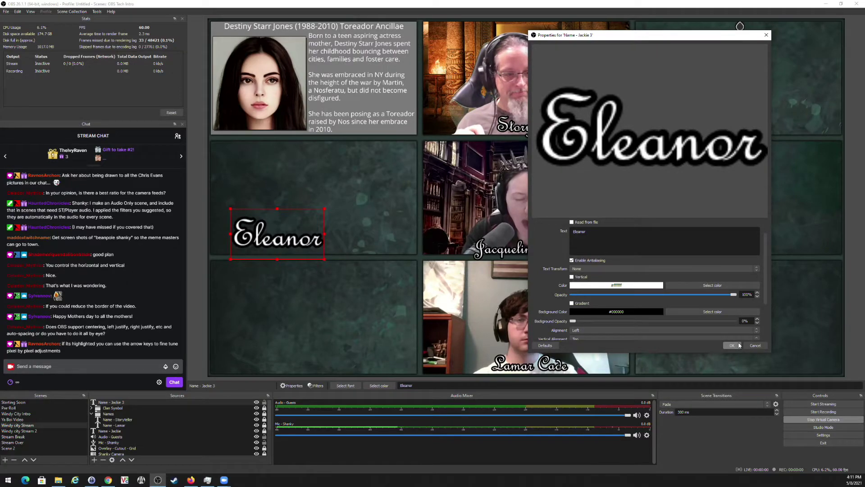
Discard the text changes, reset the Eleanor text's transform, and drag it into the middle-left cell.
click(753, 346)
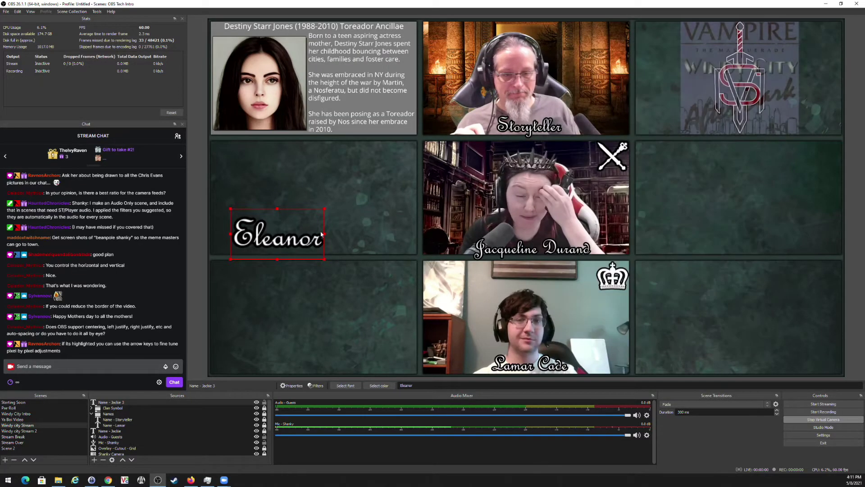
right_click(286, 236)
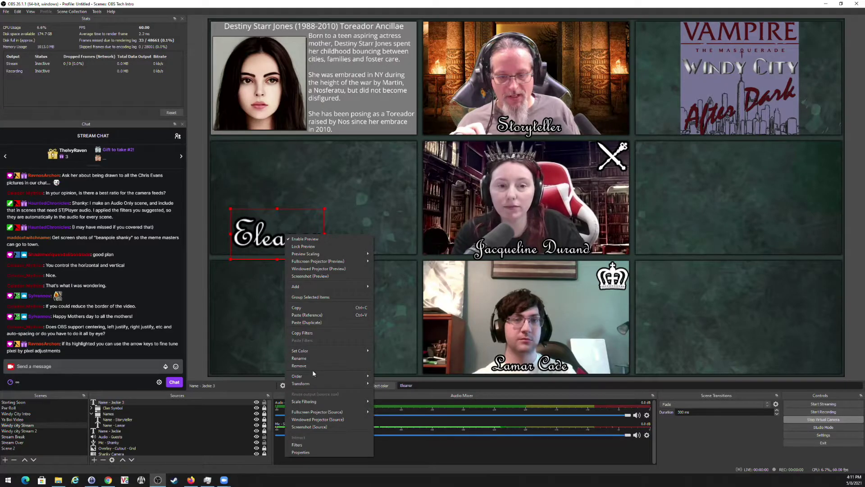
mouse_move(324, 384)
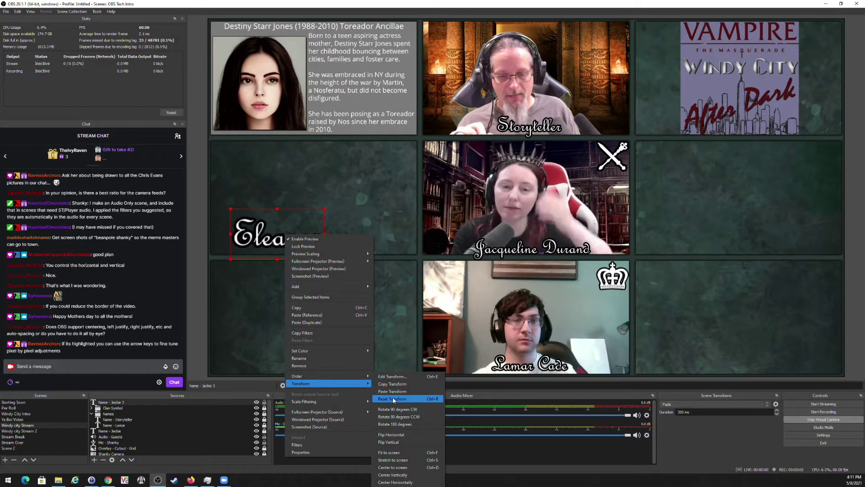
click(391, 399)
drag(221, 21, 289, 245)
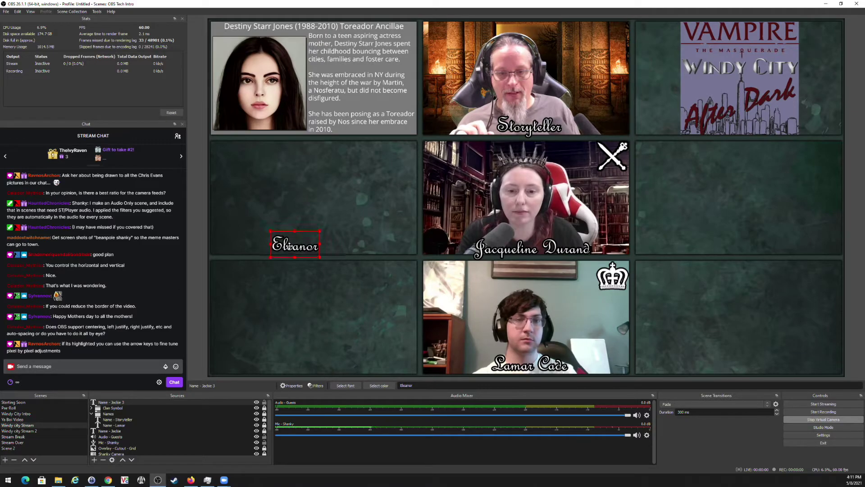
click(316, 333)
Review the Name - Jackie 3 Edit Transform values and nudge the Eleanor text slightly right.
right_click(298, 250)
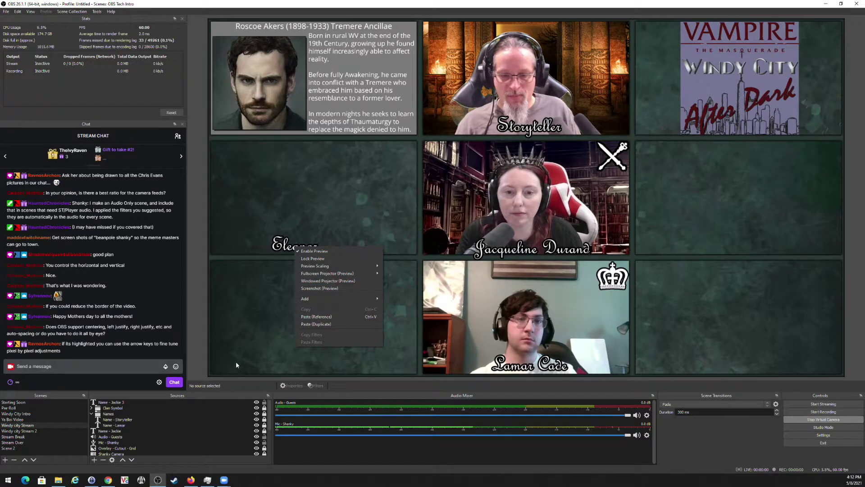
click(117, 402)
right_click(118, 402)
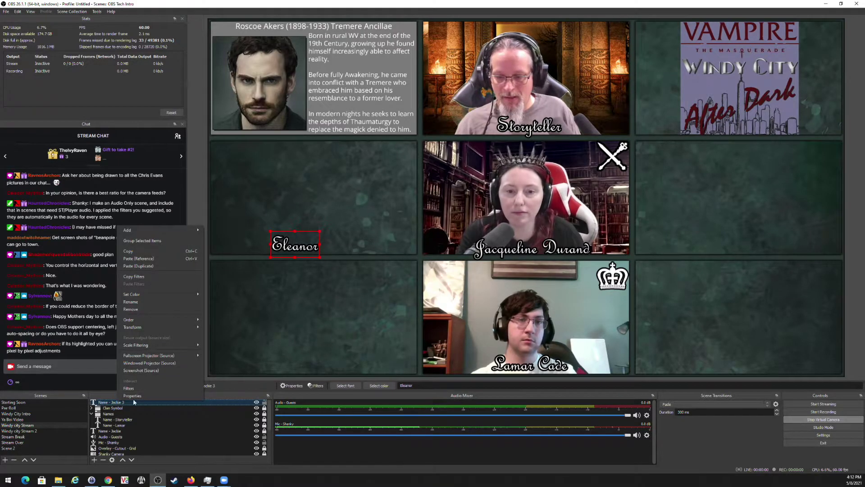
mouse_move(163, 331)
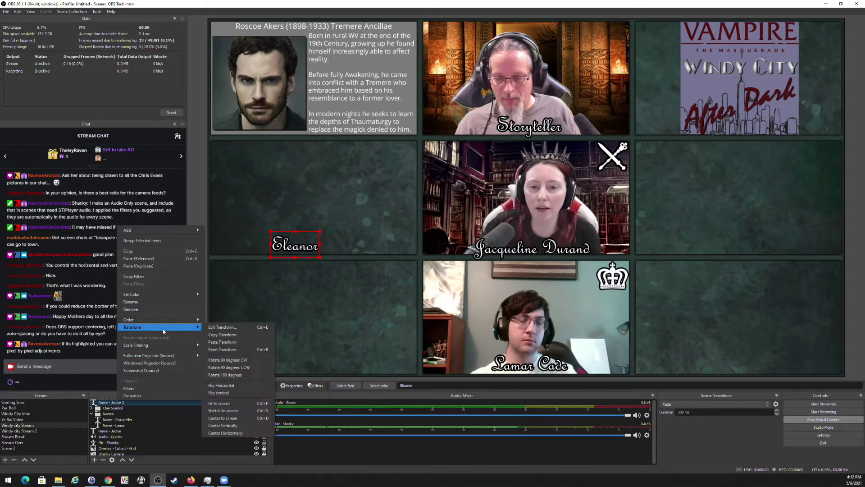
click(222, 326)
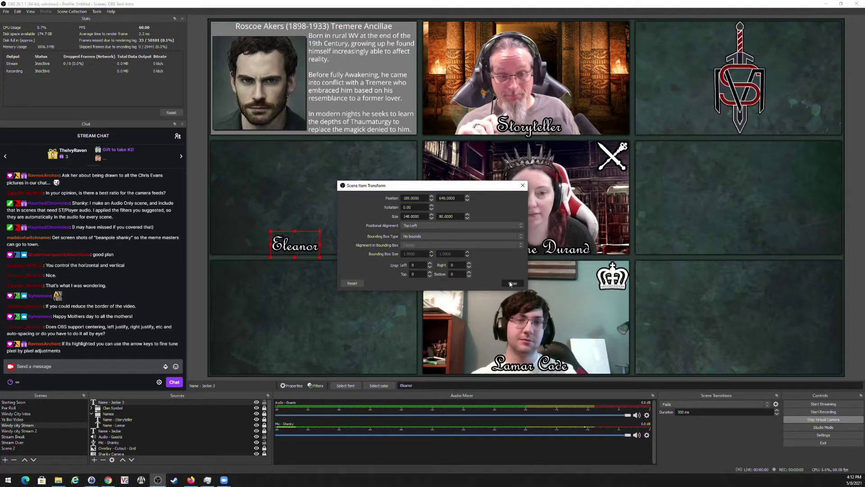
click(512, 283)
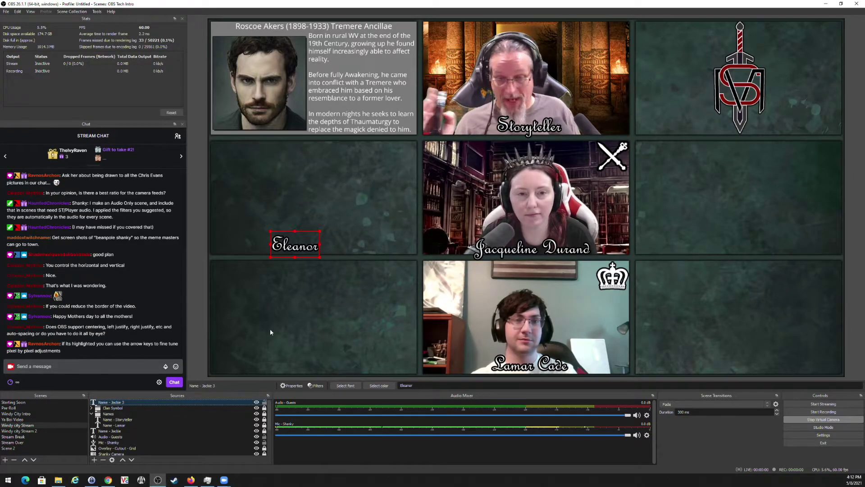
drag(297, 251, 309, 253)
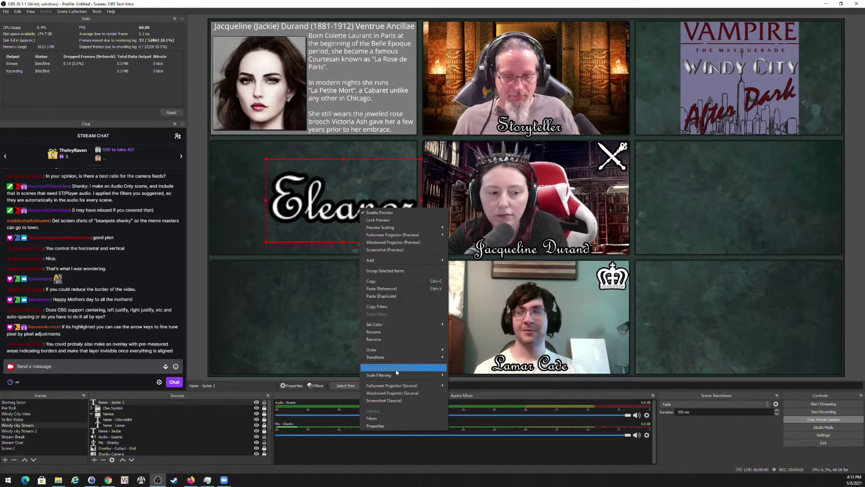
Reset the Eleanor caption's transform to shrink it, then drag it to the bottom of the middle-left tile.
mouse_move(402, 359)
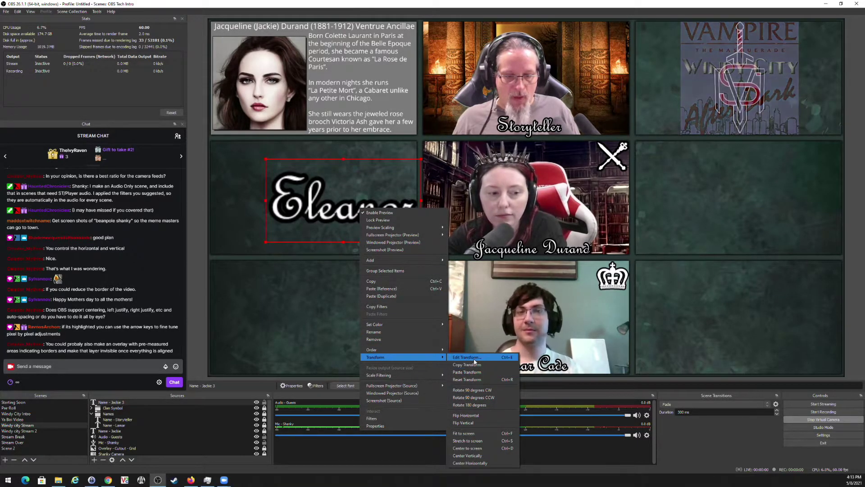
click(474, 358)
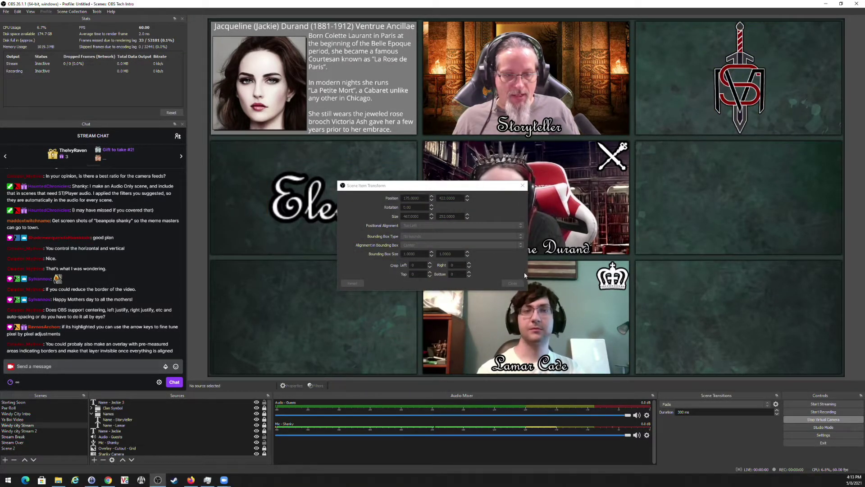
click(513, 283)
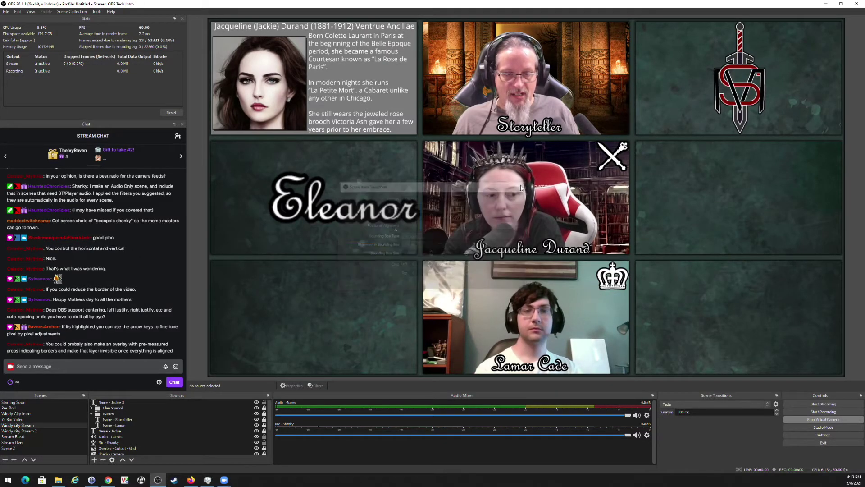
right_click(342, 218)
key(Escape)
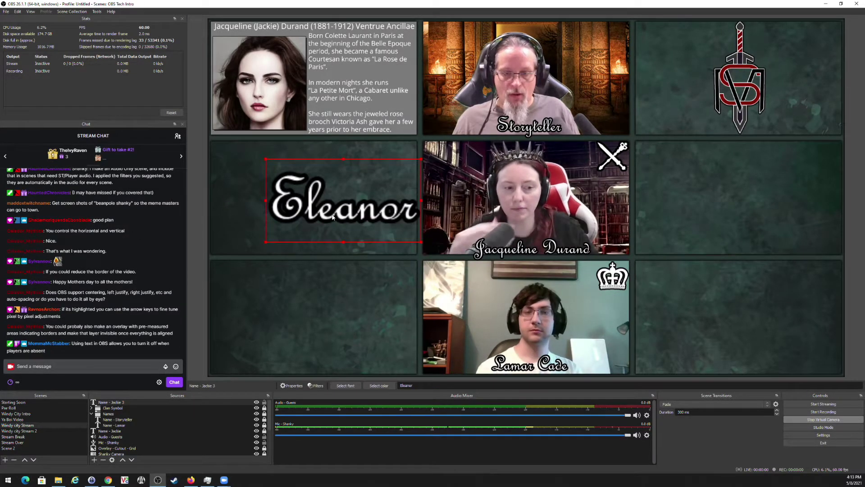
right_click(332, 216)
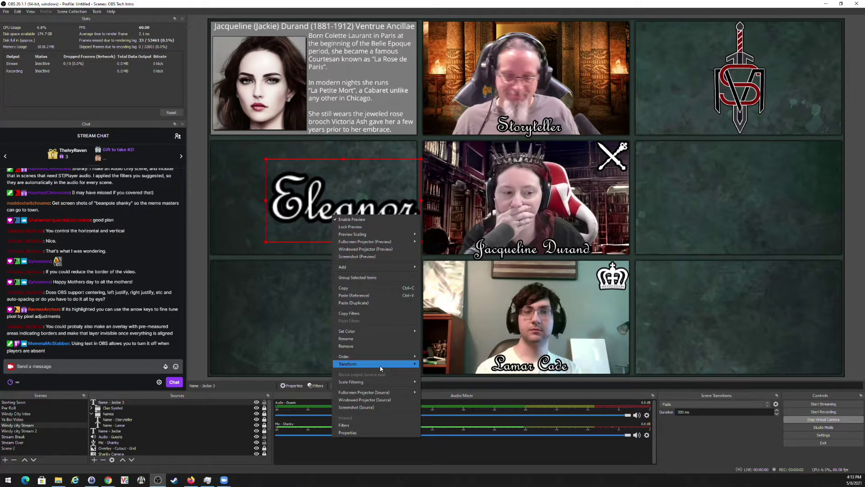
mouse_move(399, 367)
click(439, 386)
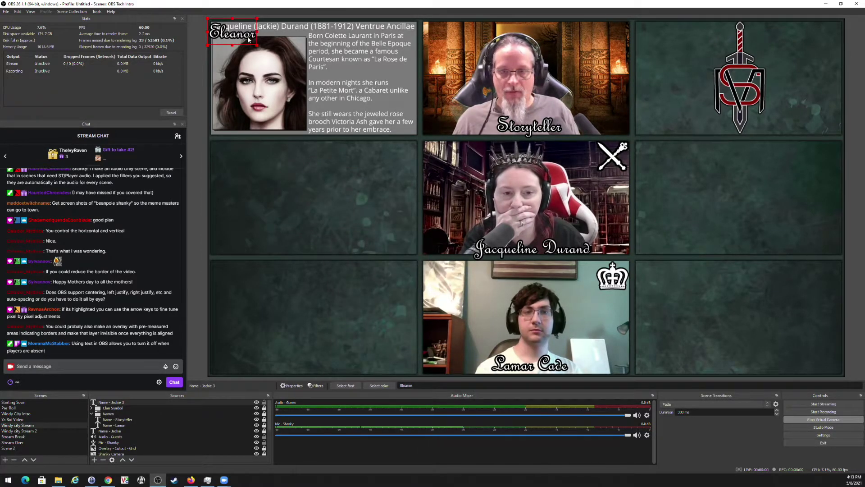
drag(249, 40, 329, 253)
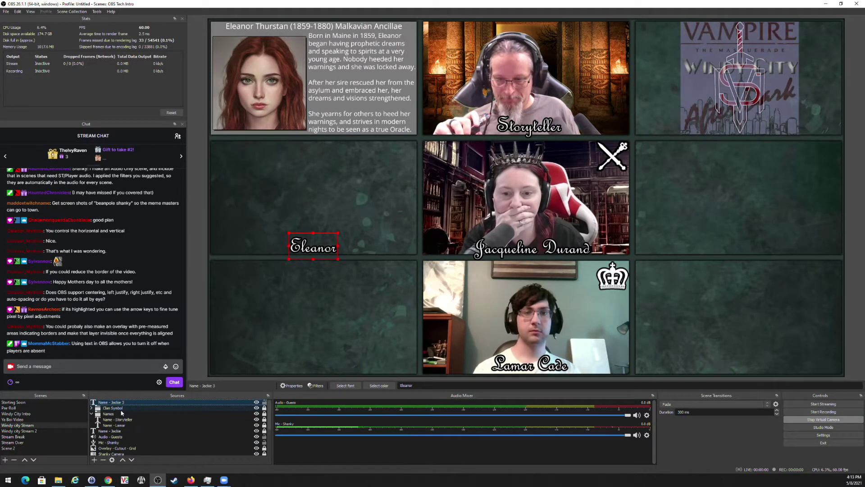
Set the Overlay - Cutout - Grid image to the Archon Meeting names PNG in the Memoriam folder.
scroll(142, 433, down, 1)
click(136, 433)
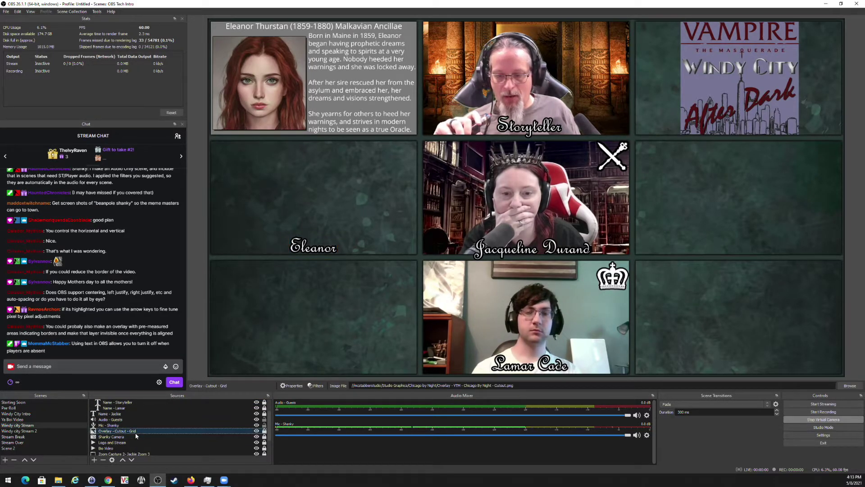
click(292, 386)
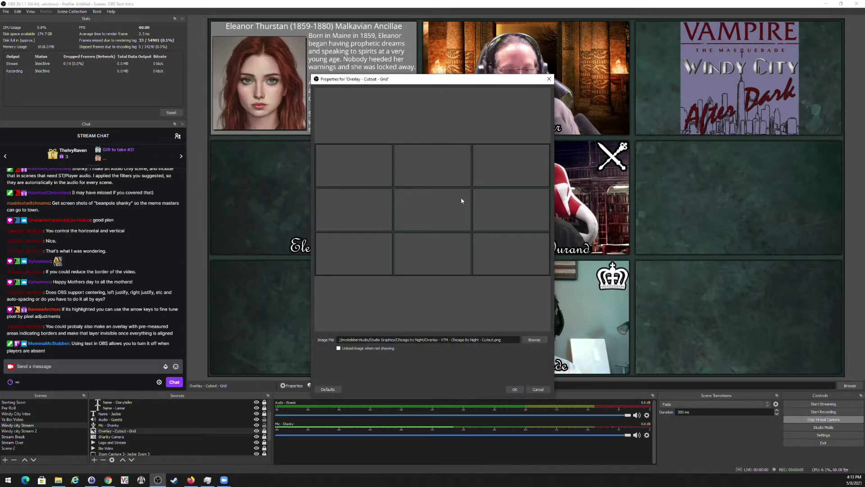
click(534, 339)
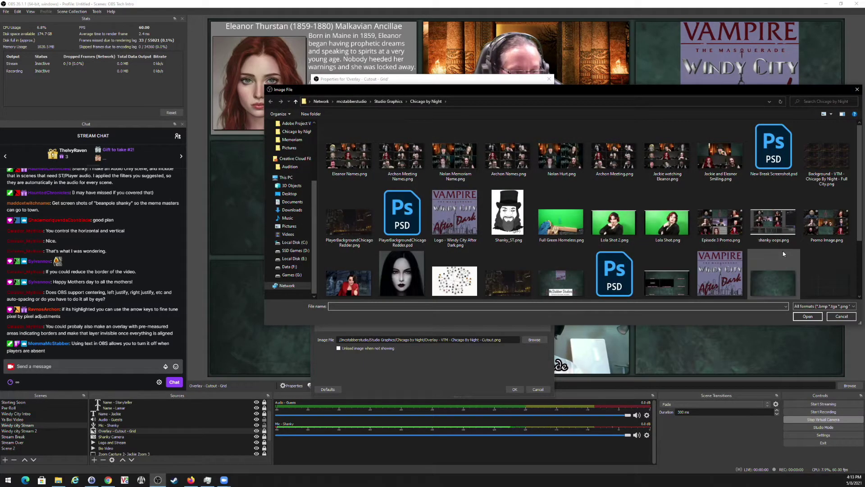
scroll(784, 255, down, 2)
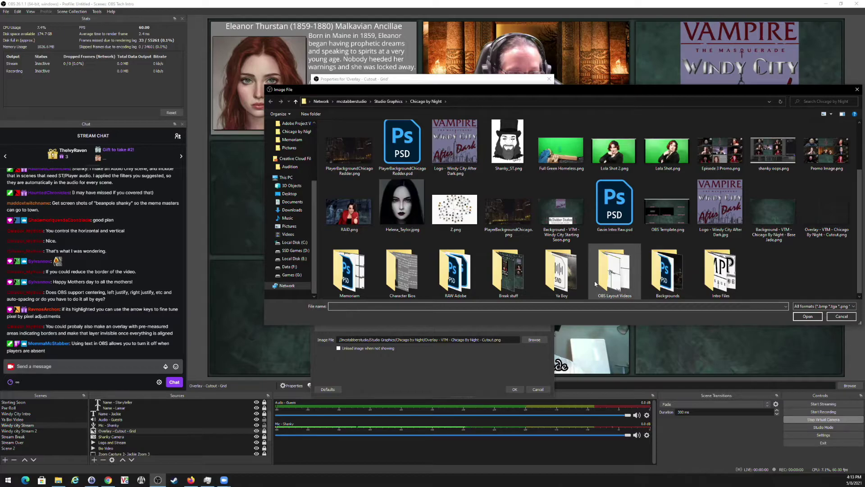
double_click(361, 269)
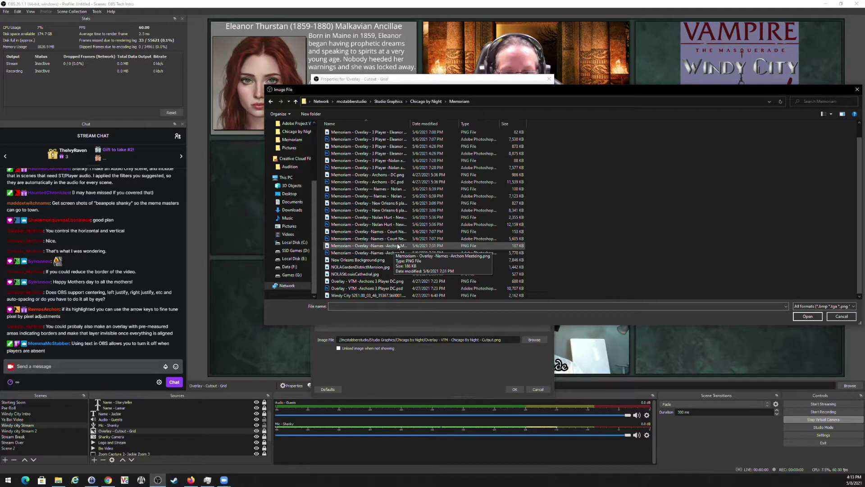
double_click(398, 246)
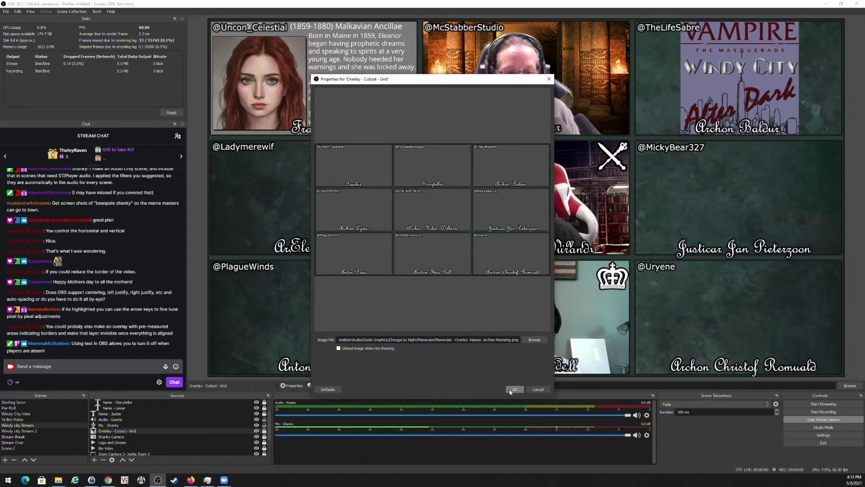
click(514, 390)
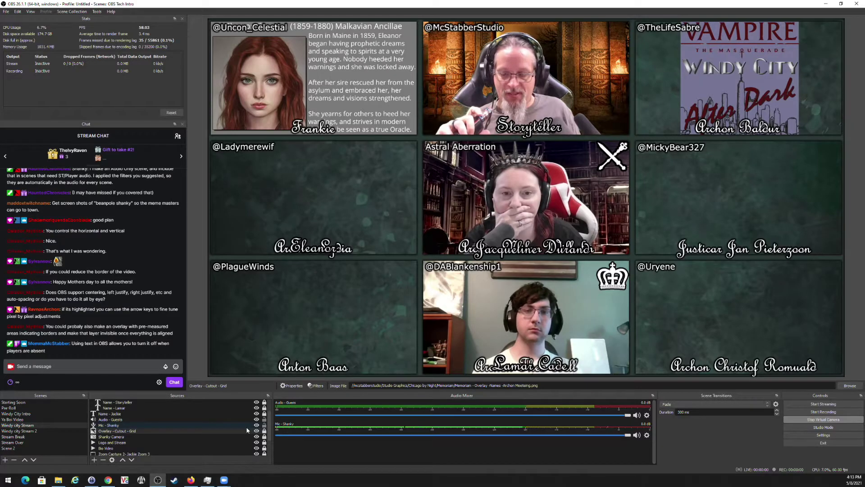
scroll(250, 429, up, 1)
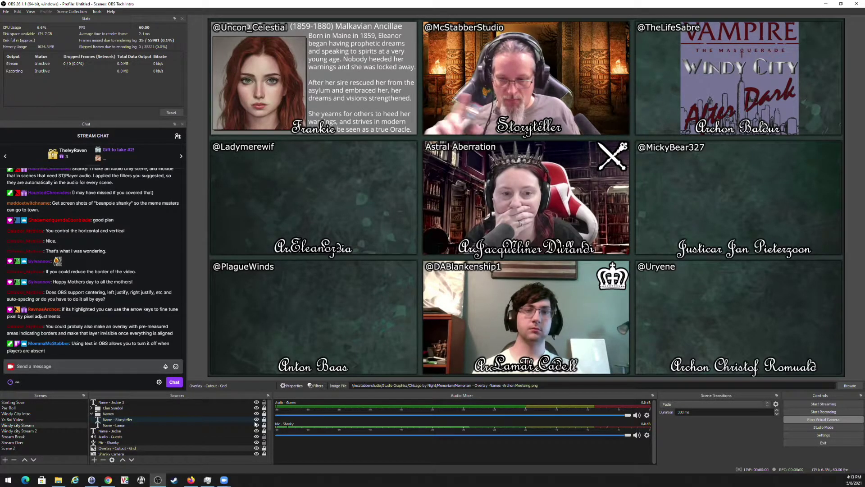
Hide the Name - Lamar, Name - Jackie and Name - Jackie 3 sources and collapse the Names group.
click(256, 425)
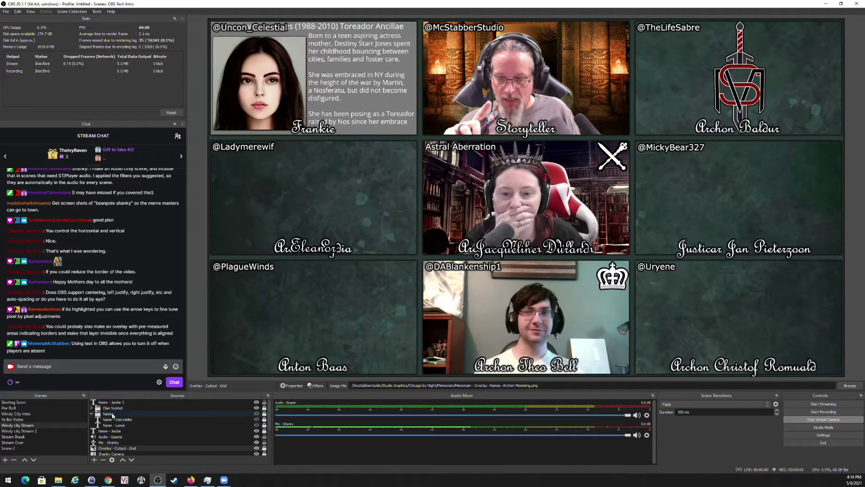
click(92, 414)
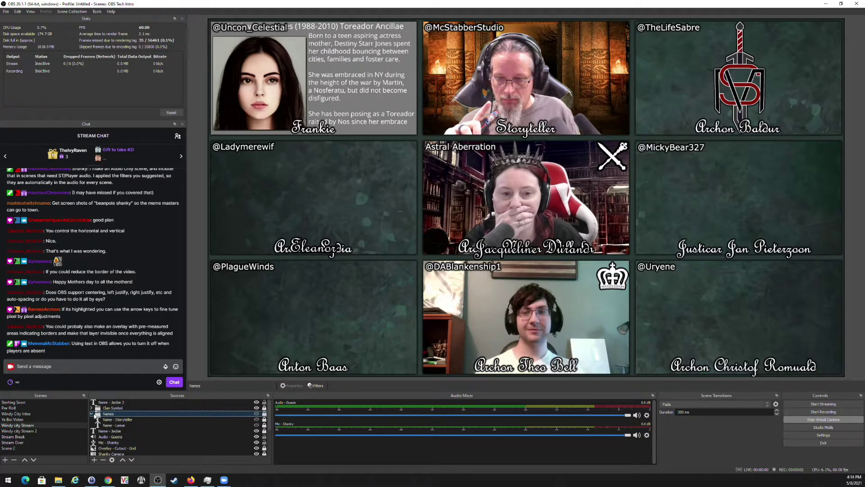
click(91, 414)
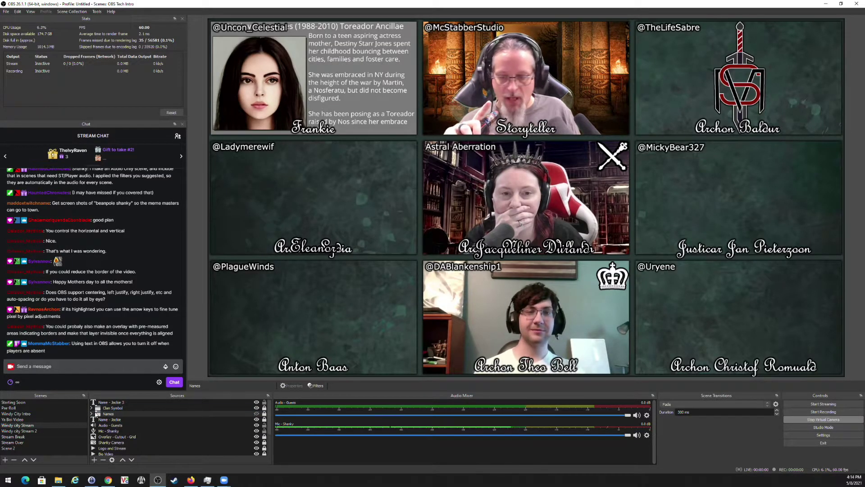
click(257, 419)
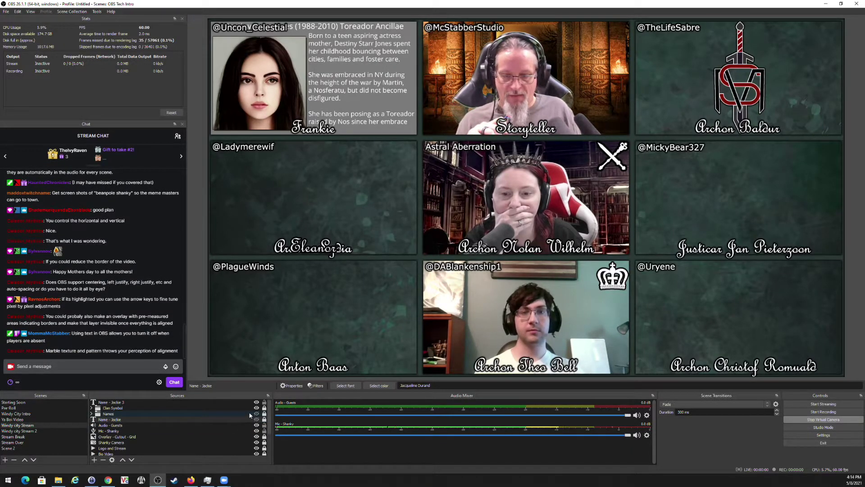
click(256, 402)
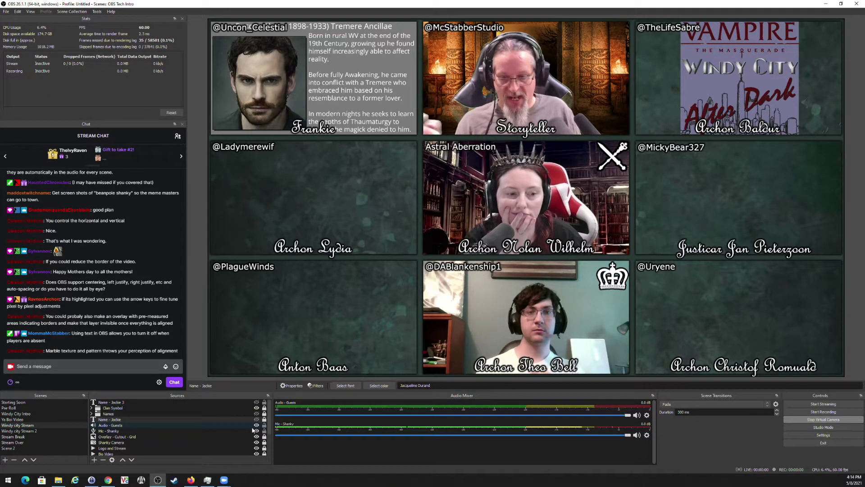
Set the Overlay - Cutout - Grid image back to the Chicago By Night cutout PNG.
click(234, 437)
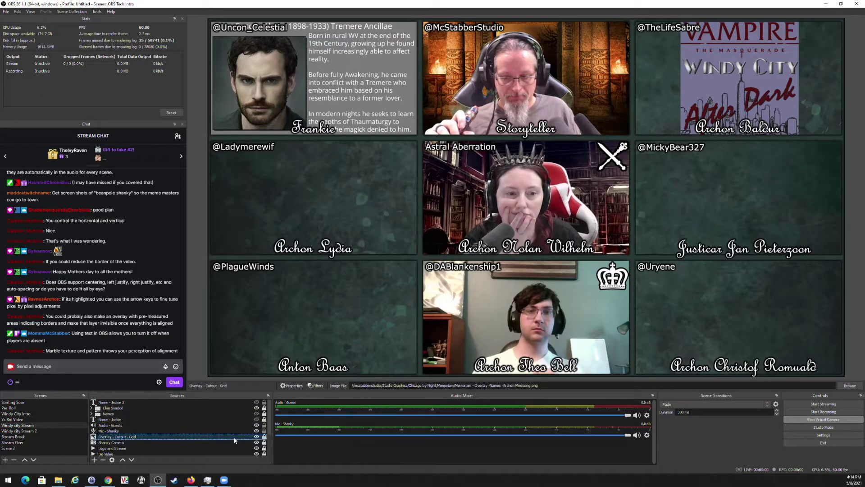
click(292, 386)
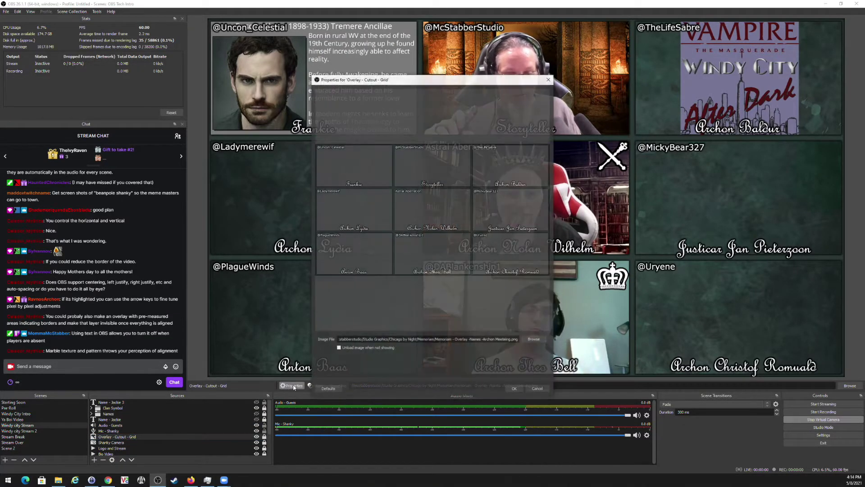
click(534, 340)
click(428, 102)
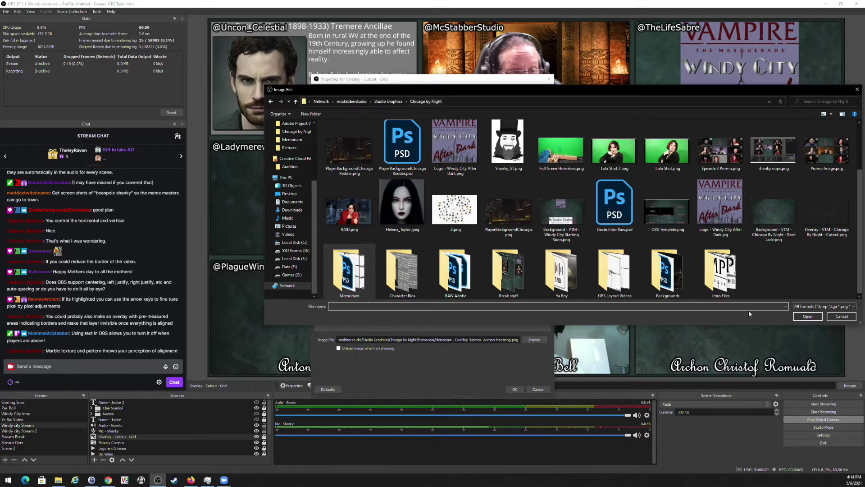
double_click(824, 209)
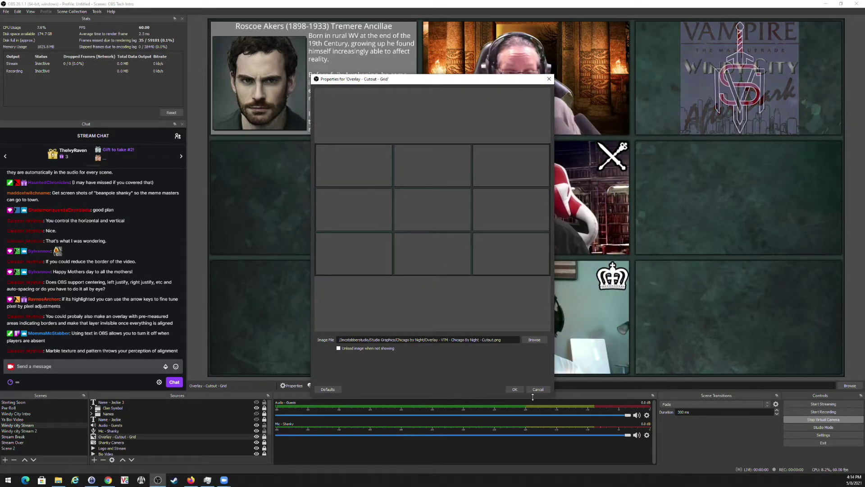
click(515, 389)
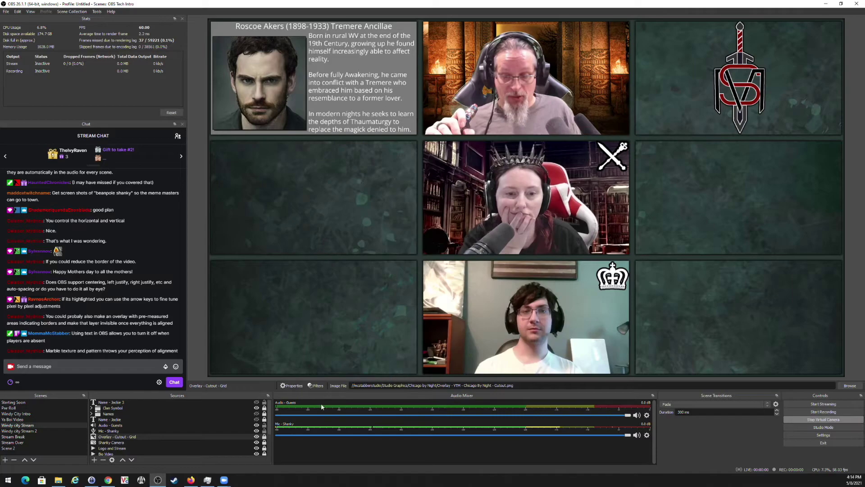
click(256, 420)
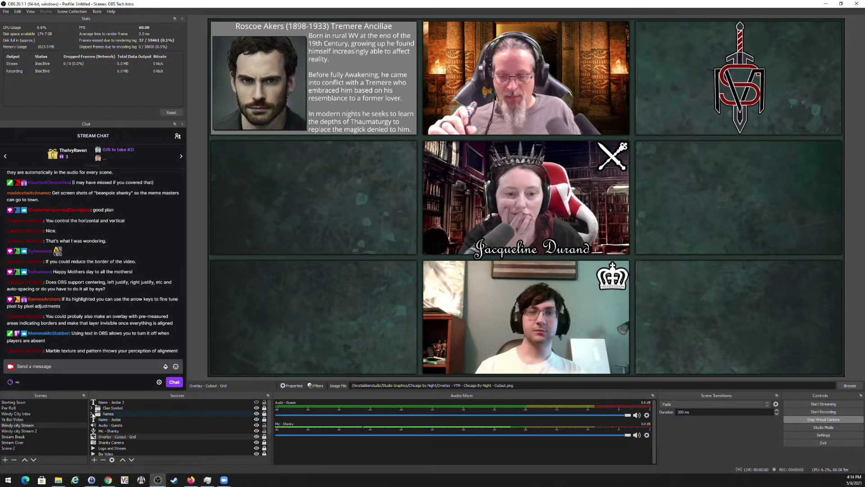
click(91, 413)
click(256, 420)
click(256, 425)
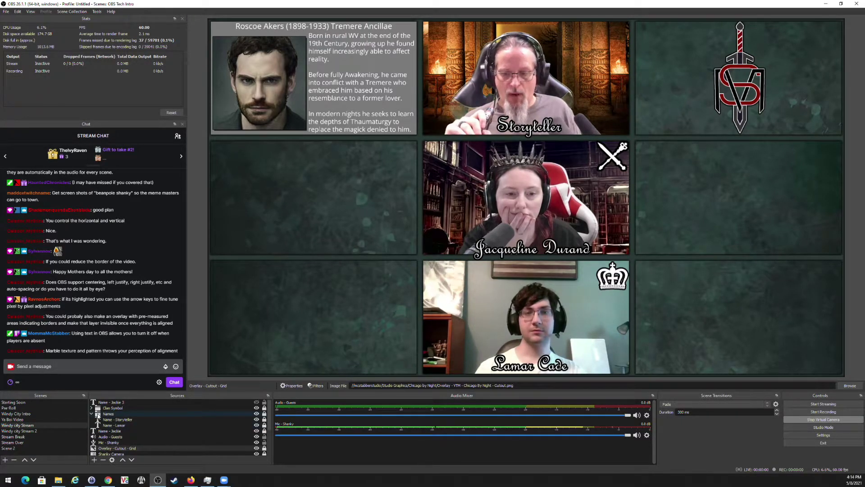
click(91, 414)
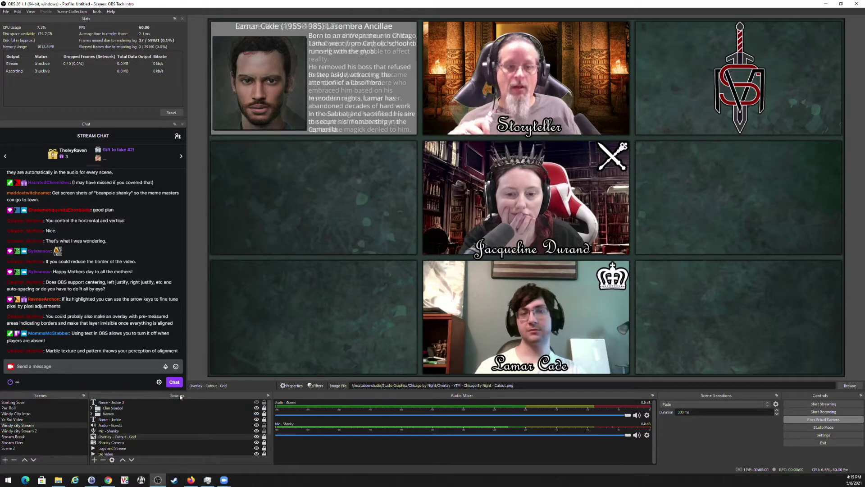
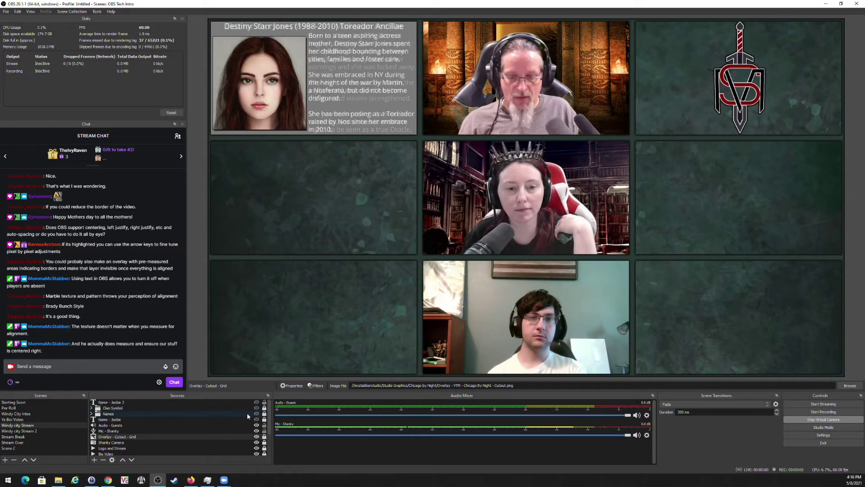
Create a new scene and rename it Pre-record.
click(5, 460)
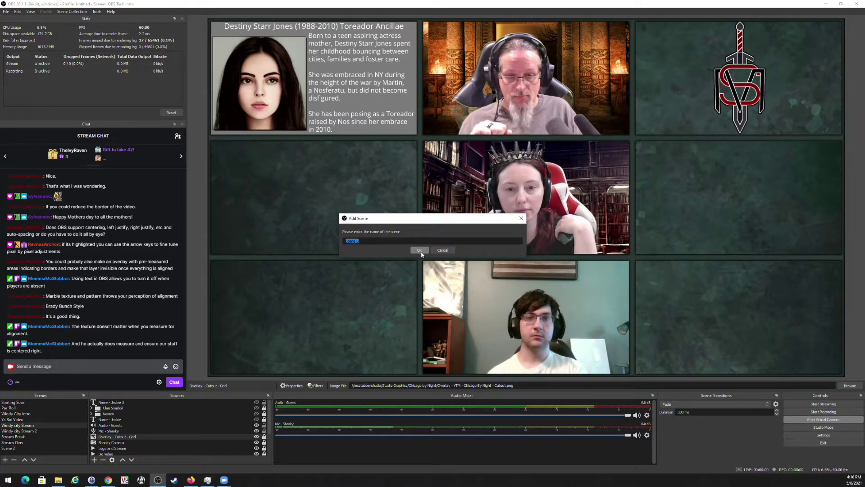
click(420, 249)
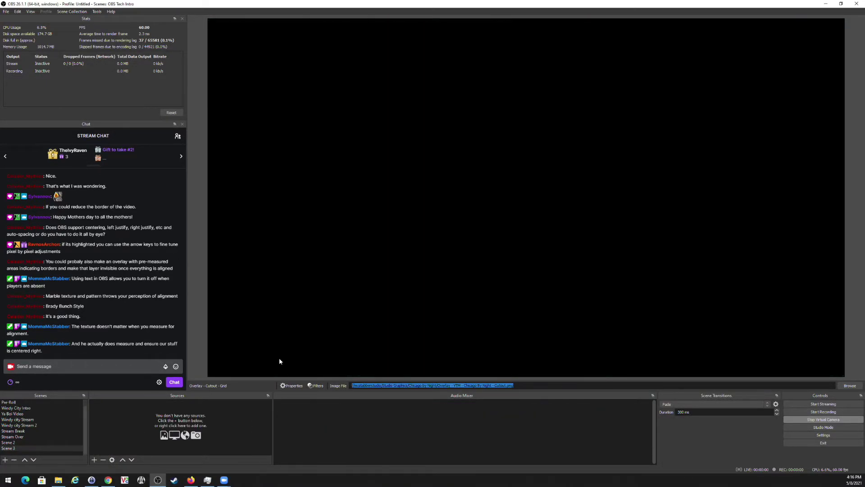
right_click(17, 449)
click(69, 349)
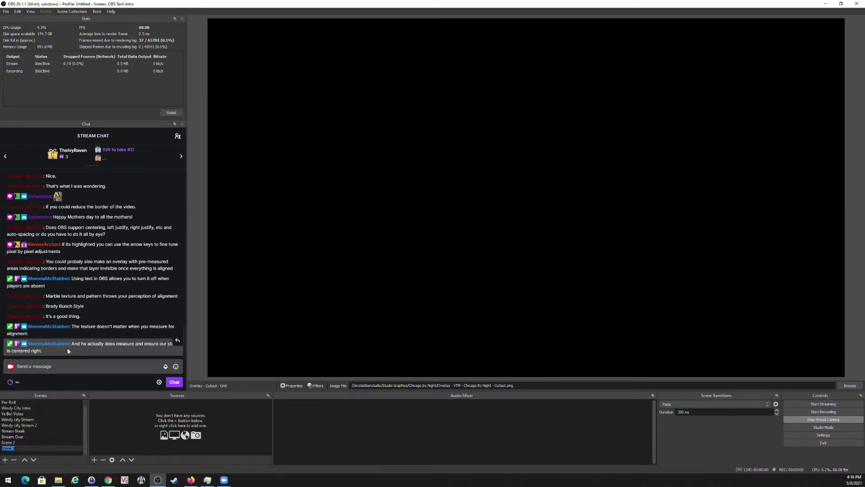
text(Pre-record)
key(Return)
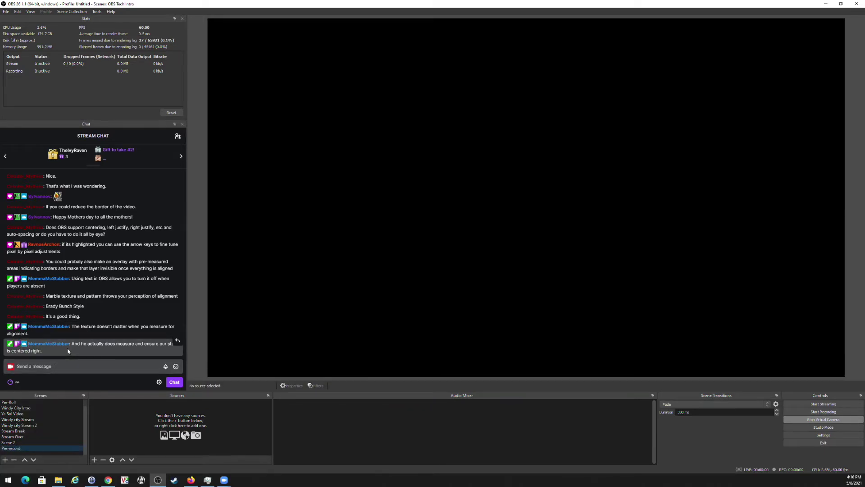
Add a new media source named 'Pre-record stream'.
click(94, 459)
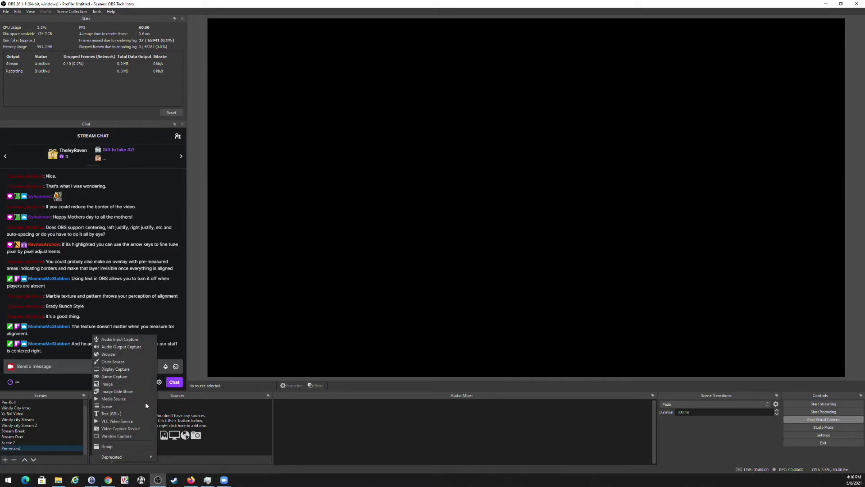
click(120, 396)
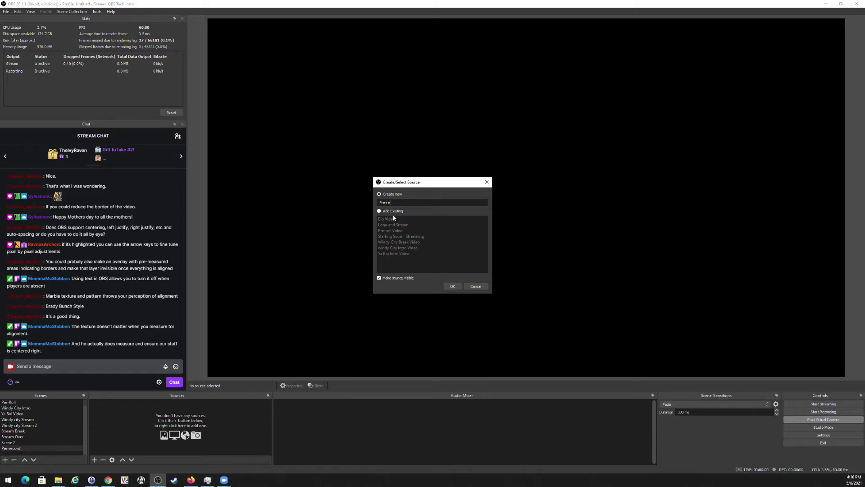
text(Pre-record)
key(Return)
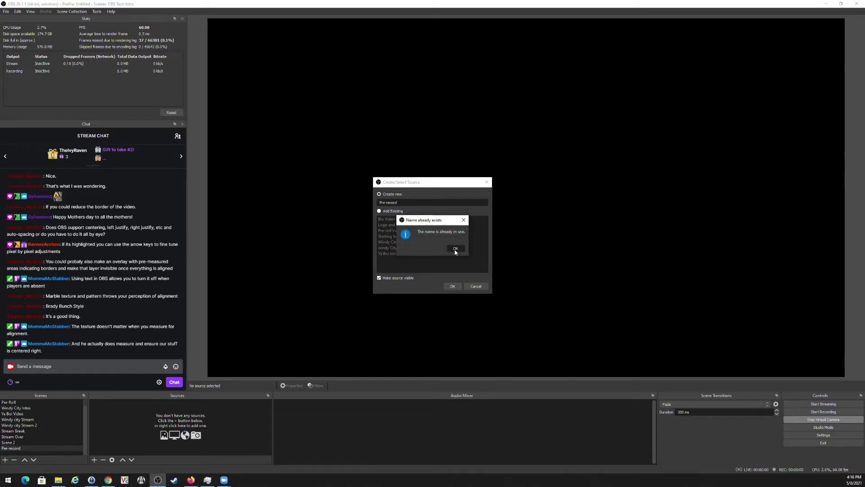
click(455, 251)
text(str)
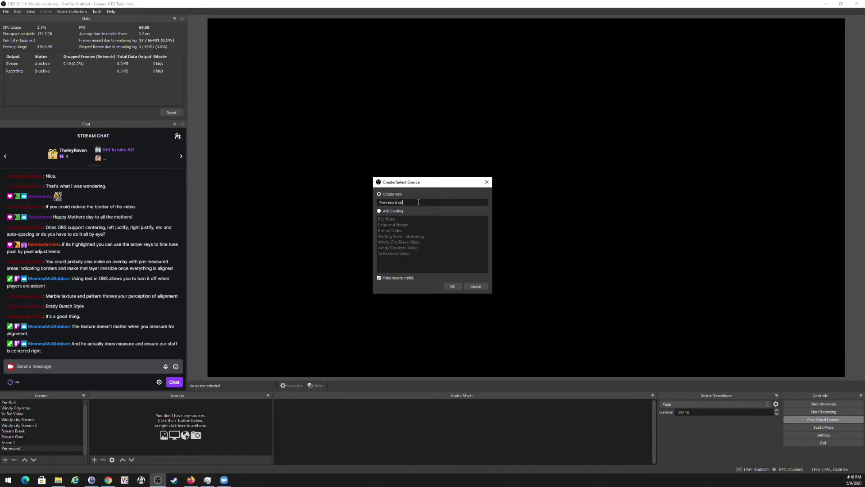
text(eam)
key(Return)
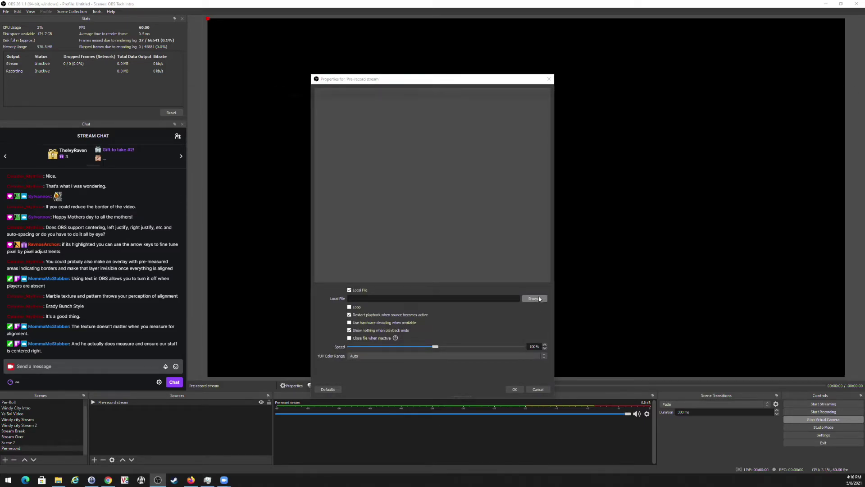
Set its file to the Windy City S2E10 Season Finale Part 1 recording, looping.
click(536, 298)
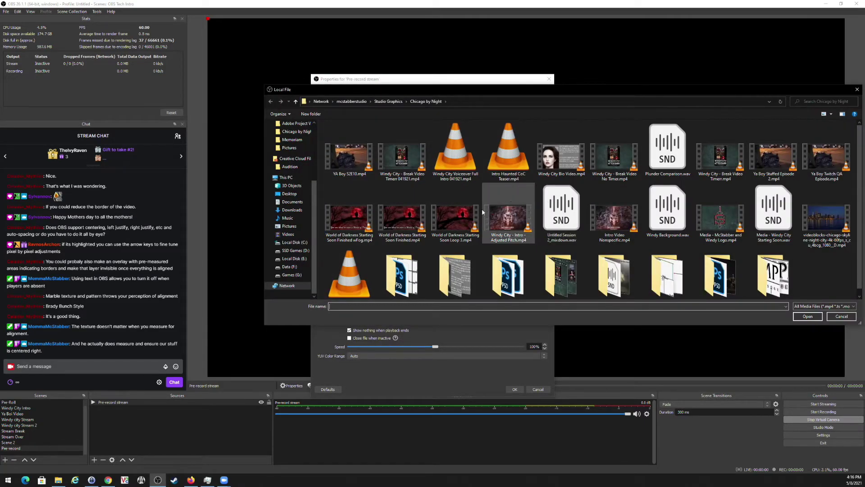
click(357, 101)
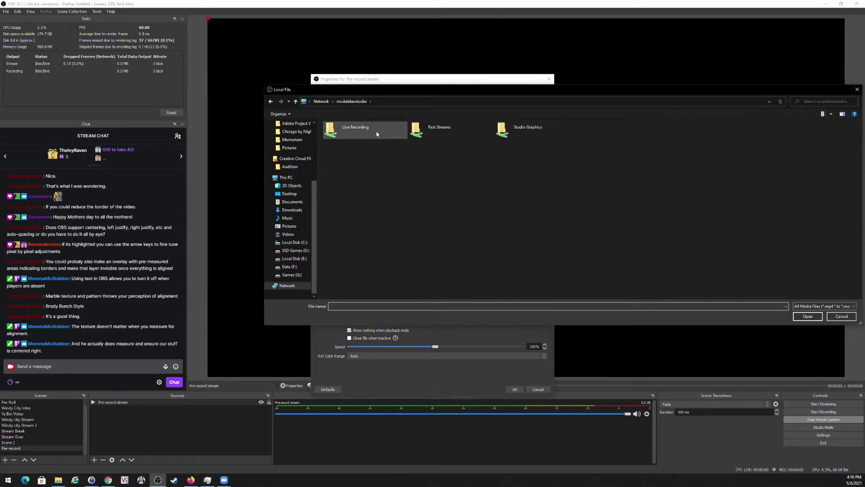
double_click(446, 127)
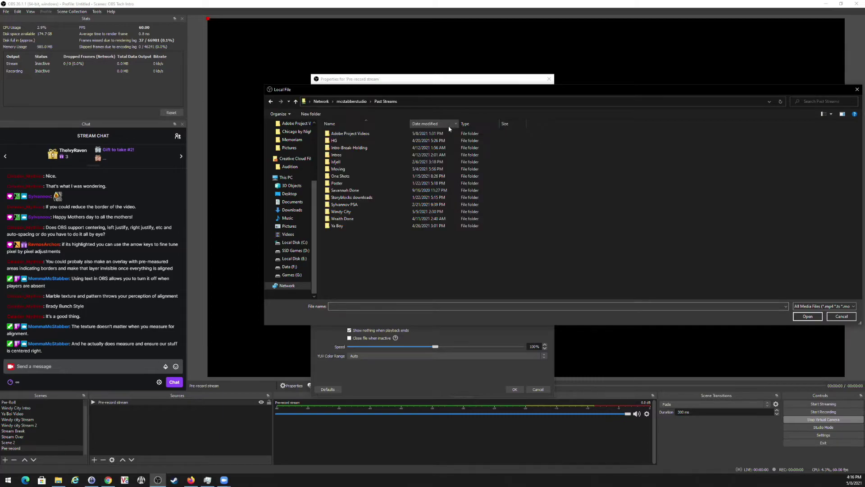
double_click(353, 214)
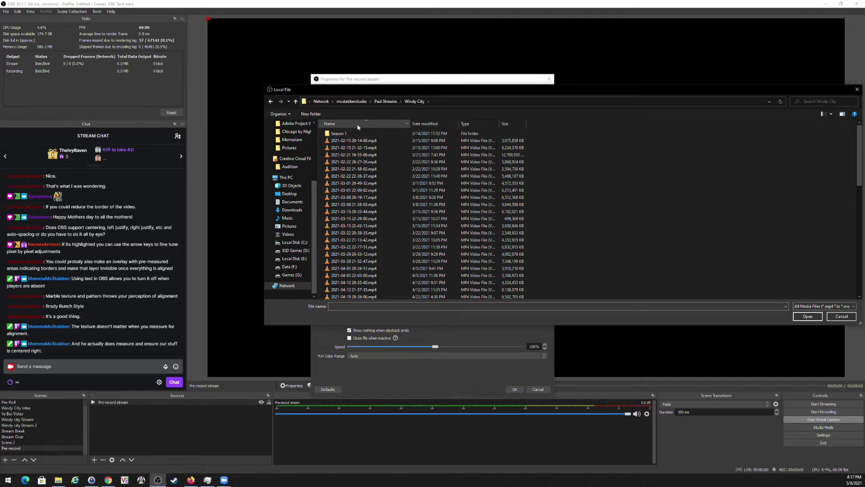
click(426, 124)
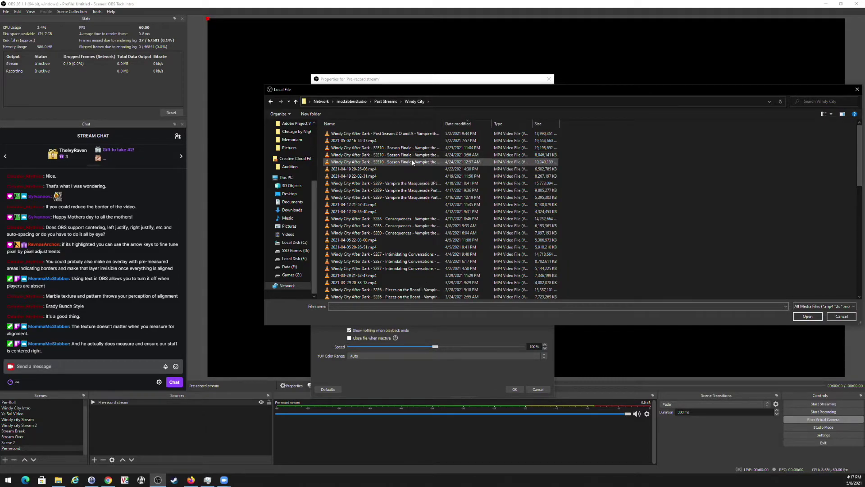
double_click(416, 229)
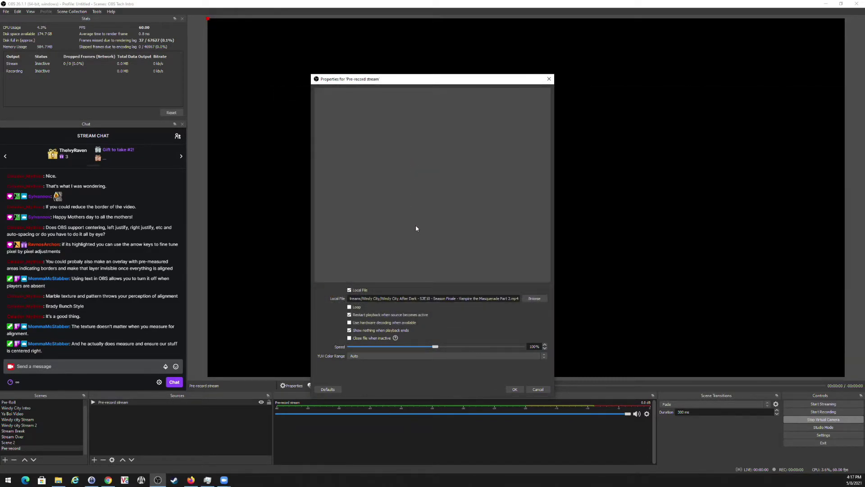
click(531, 301)
double_click(406, 155)
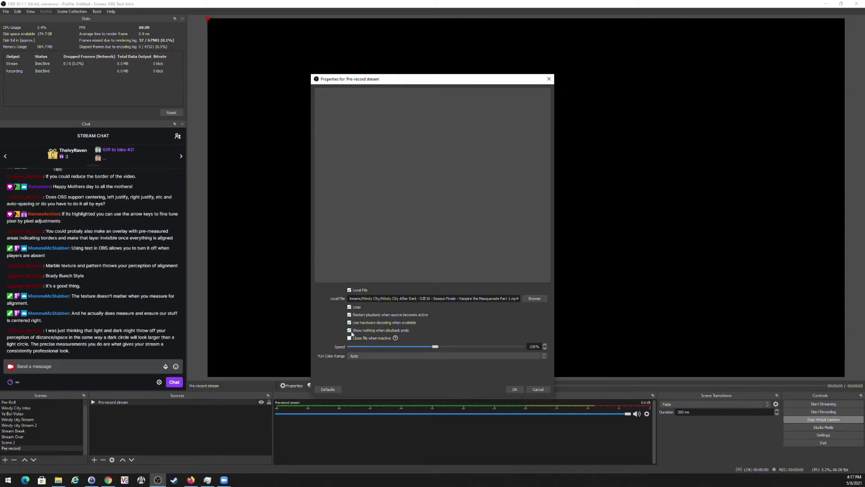
click(516, 390)
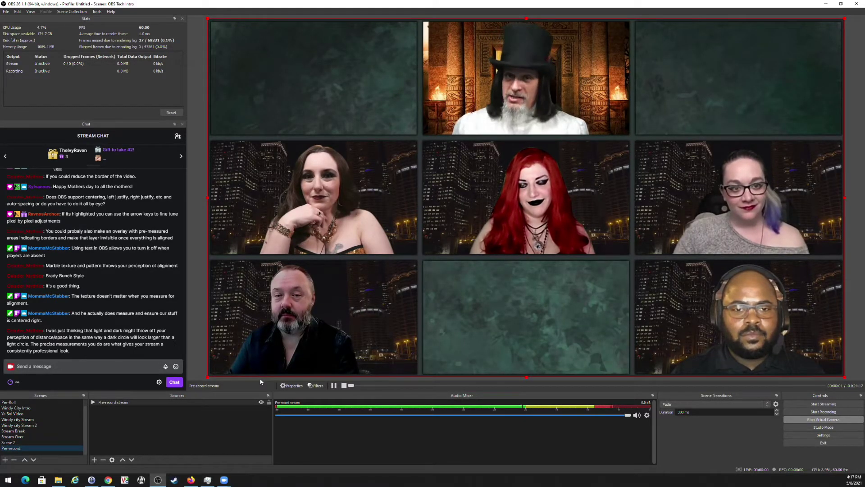
Add the existing Bio Video source and shrink it into the top-left grid cell.
click(95, 459)
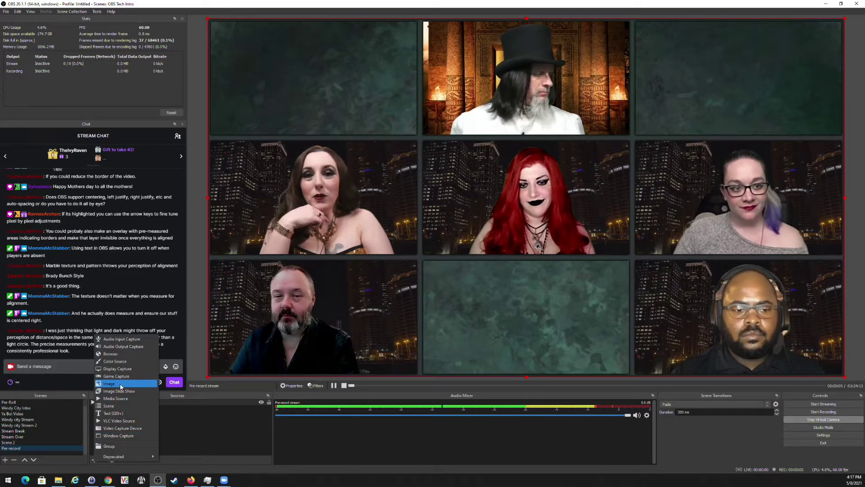
click(115, 399)
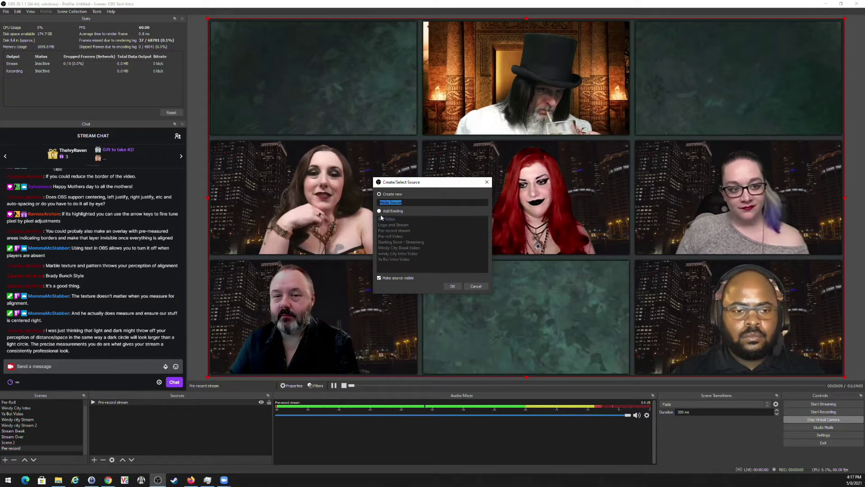
click(380, 211)
click(387, 219)
click(452, 286)
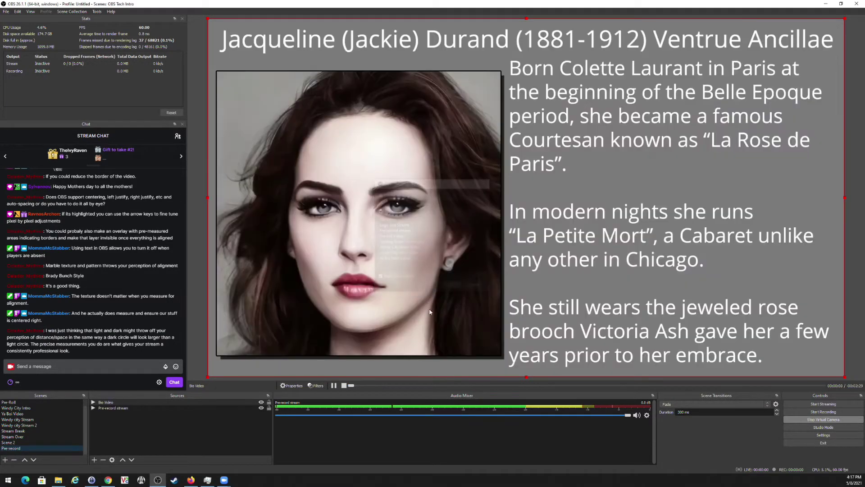
drag(845, 377, 415, 137)
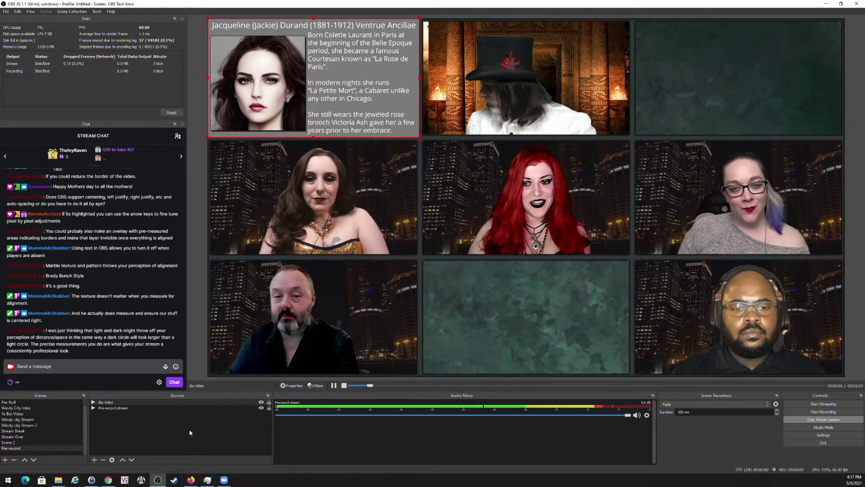
Add the existing Logo and Stream source and reposition it on the canvas.
click(94, 461)
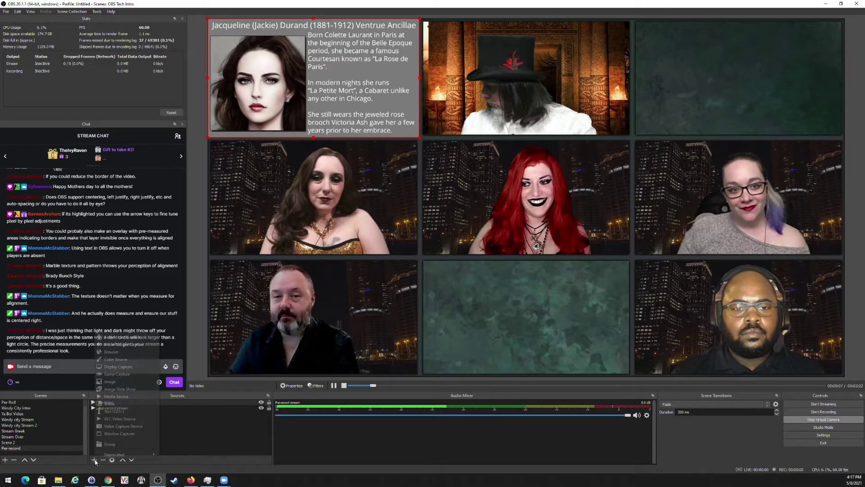
click(116, 396)
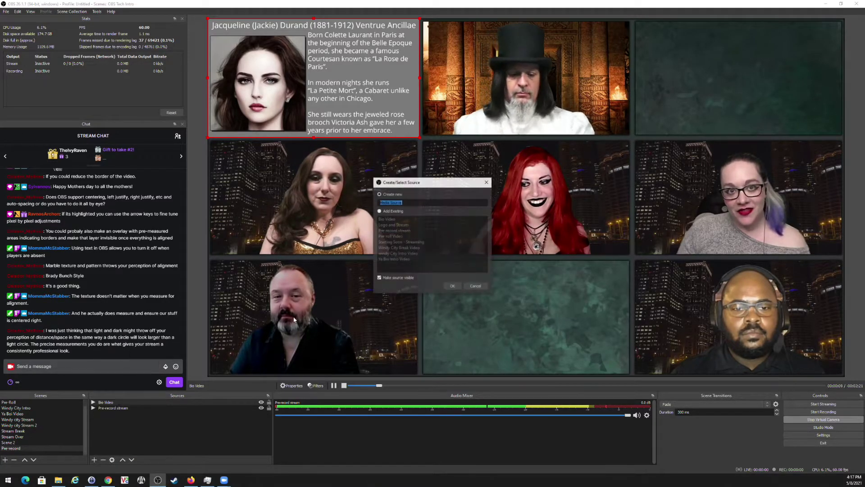
click(380, 211)
click(396, 225)
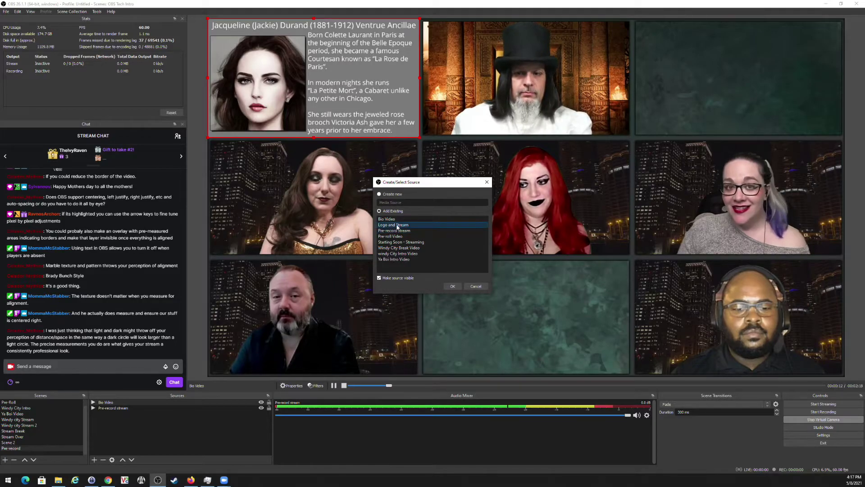
click(452, 286)
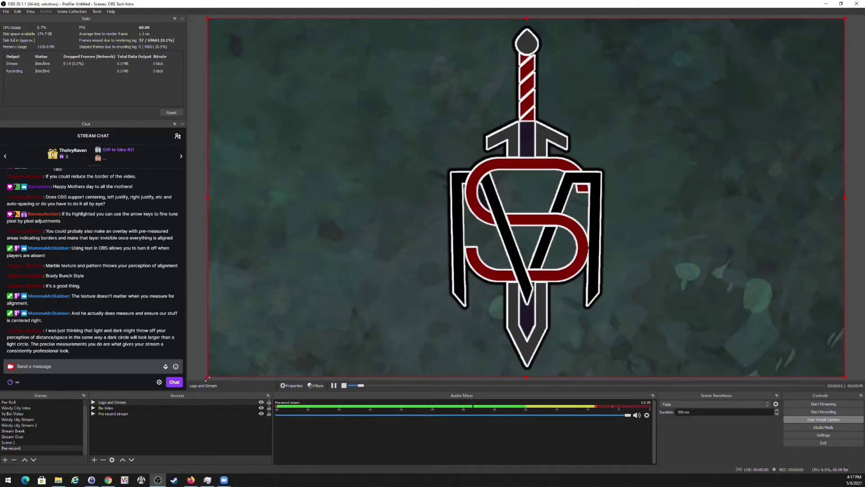
drag(207, 378, 630, 139)
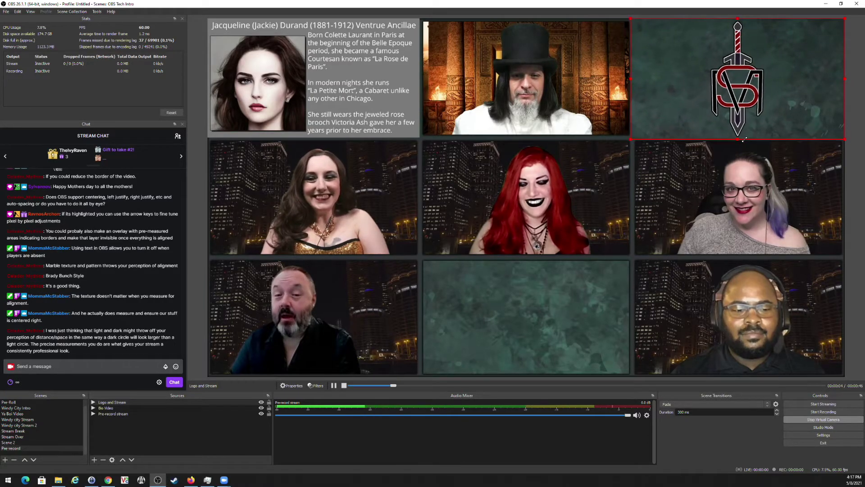
Add the existing Overlay - Cutout - Grid image on top and lock it.
click(436, 107)
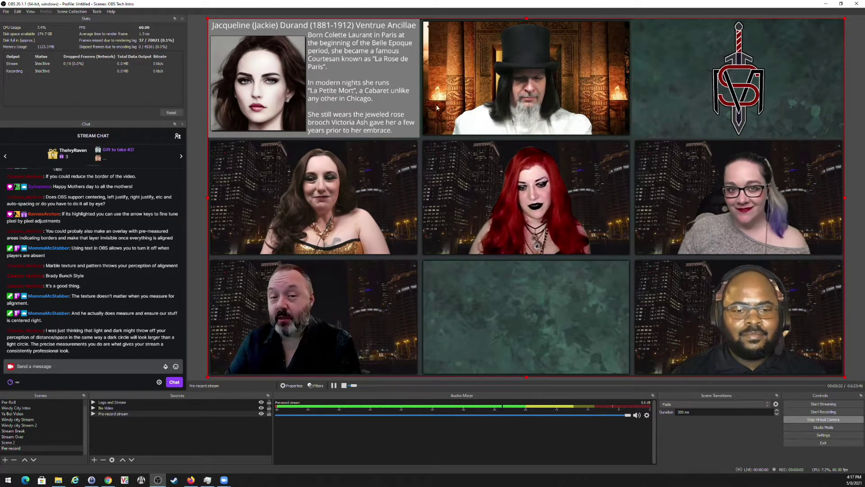
click(95, 460)
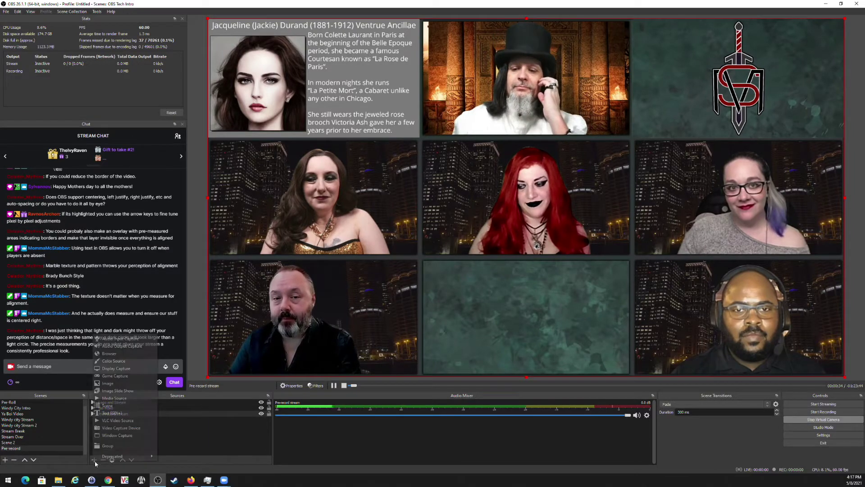
click(110, 384)
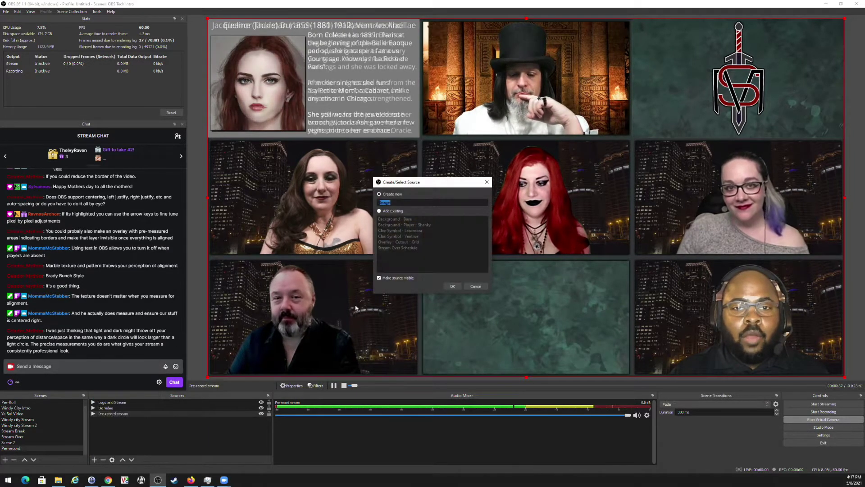
click(393, 212)
click(404, 243)
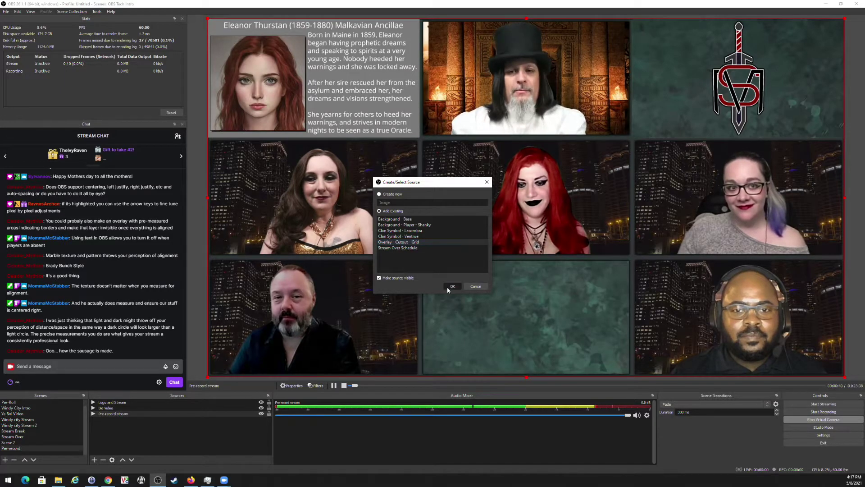
click(452, 287)
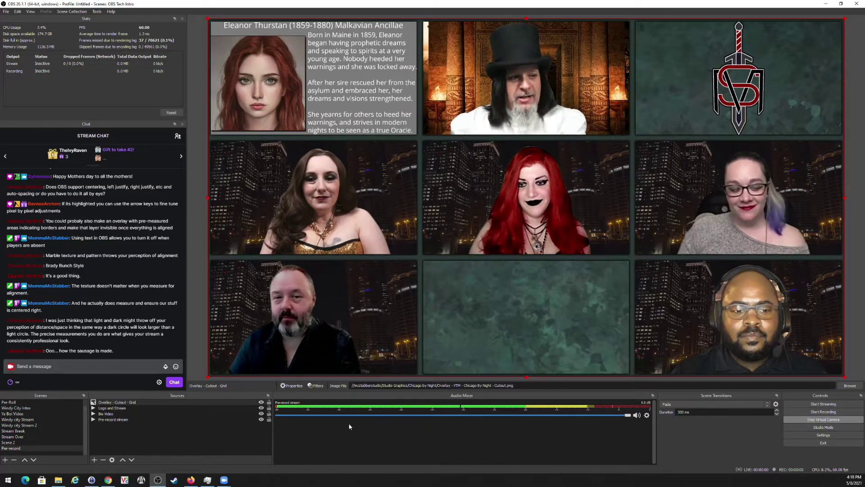
click(270, 408)
Paste the Name - Jackie text, drop it on Jacqueline's middle-left tile, then hide it.
click(269, 424)
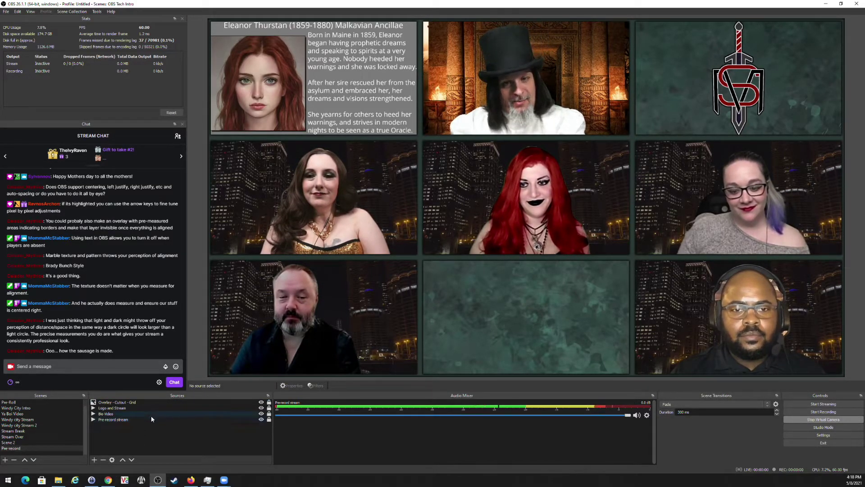
key(ctrl+v)
drag(283, 34, 324, 240)
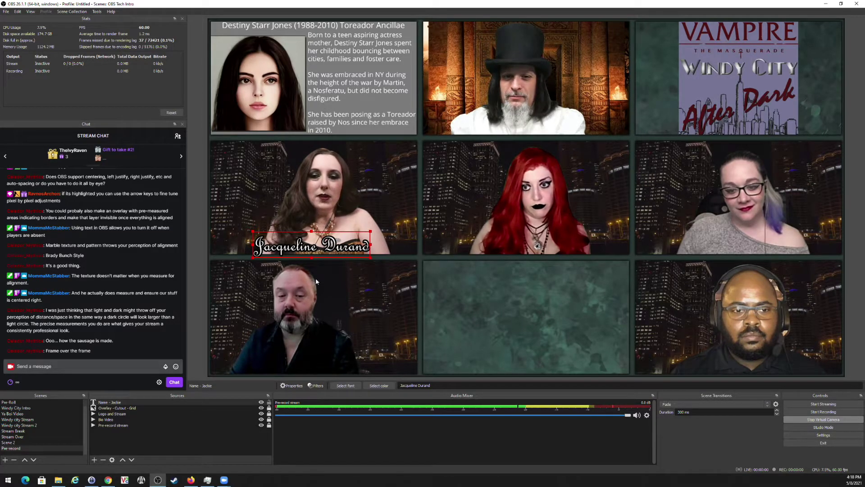
click(261, 403)
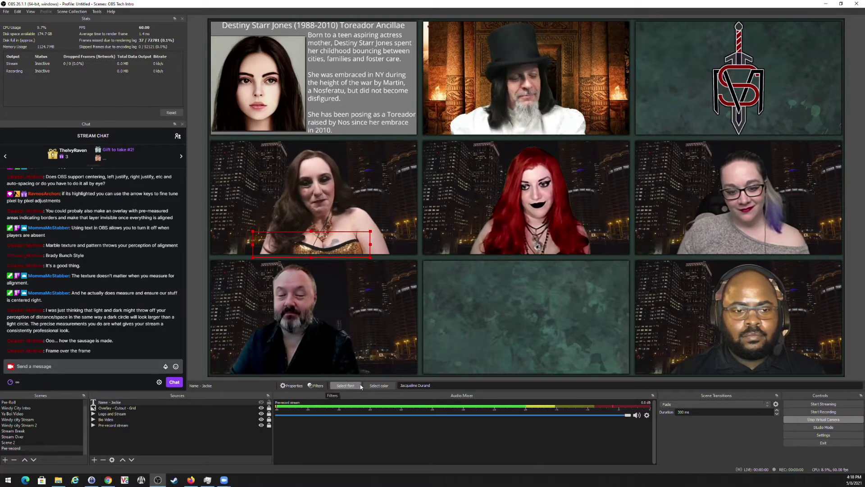
click(119, 425)
click(288, 386)
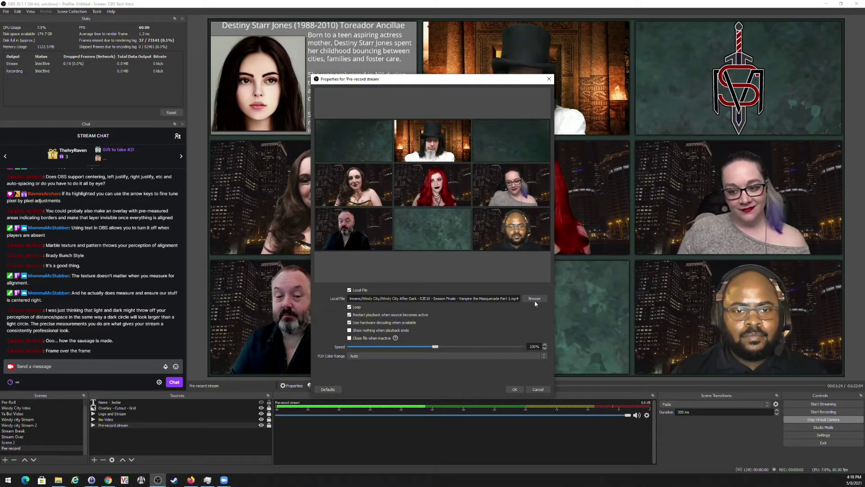
click(534, 298)
double_click(360, 176)
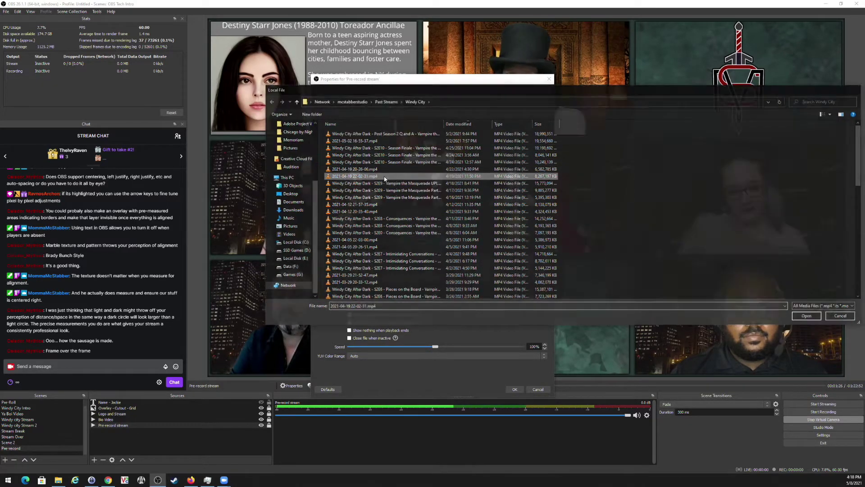
click(512, 391)
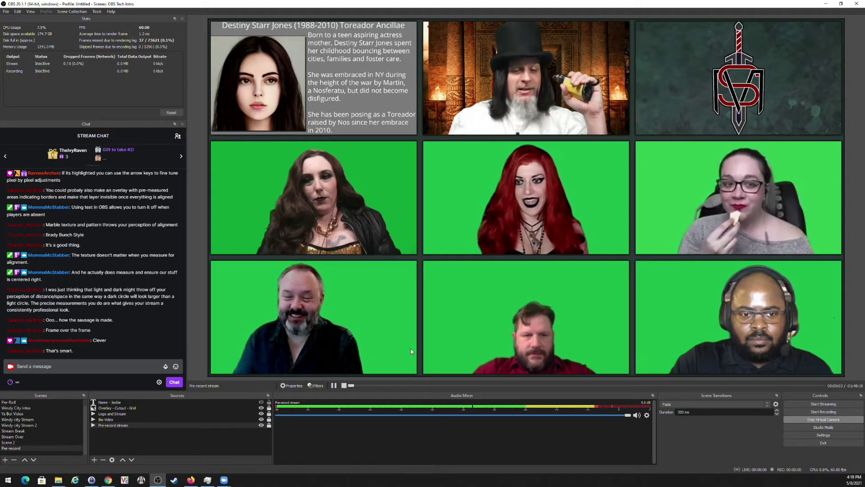
Create a new media source 'Processed' playing the S2E10 Season Finale Part 2 mp4.
click(94, 460)
click(124, 402)
click(380, 211)
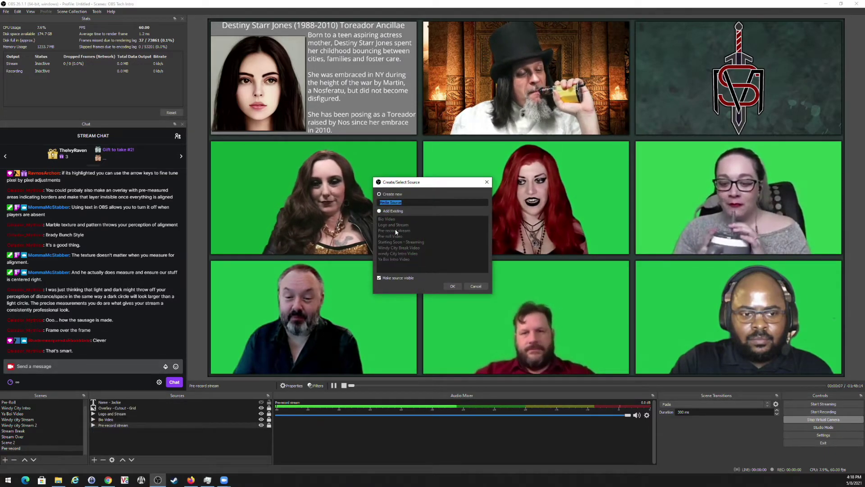
click(391, 194)
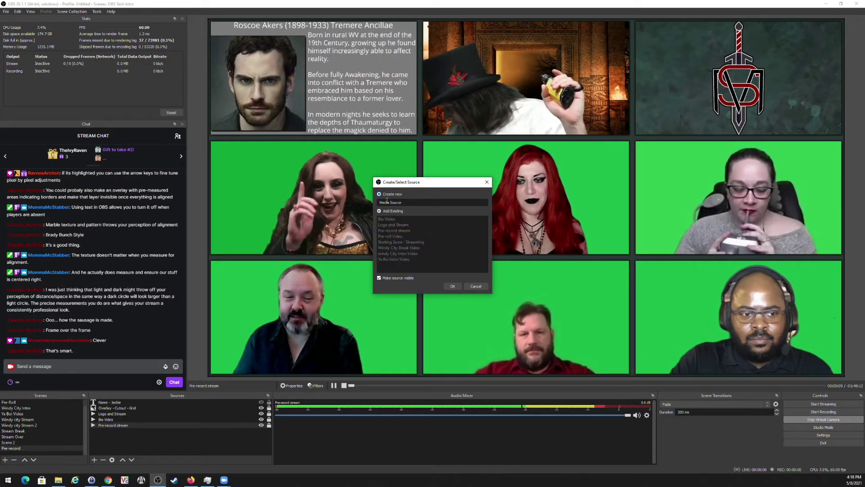
text(Processed)
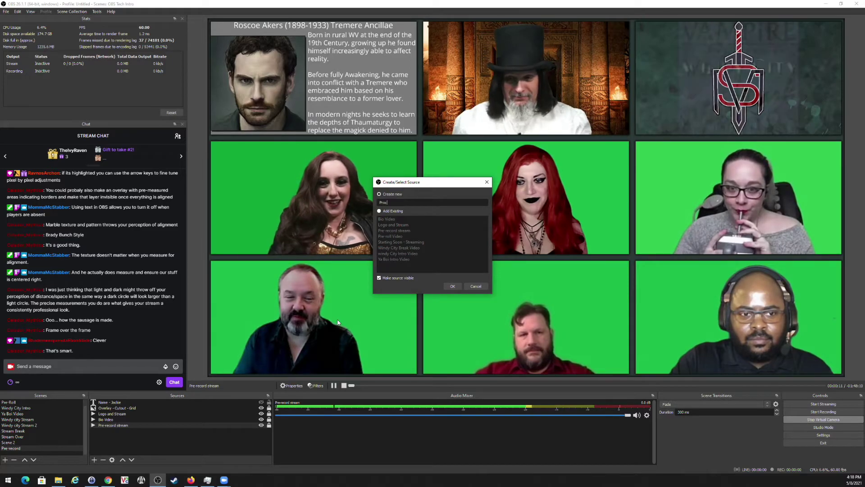
key(Return)
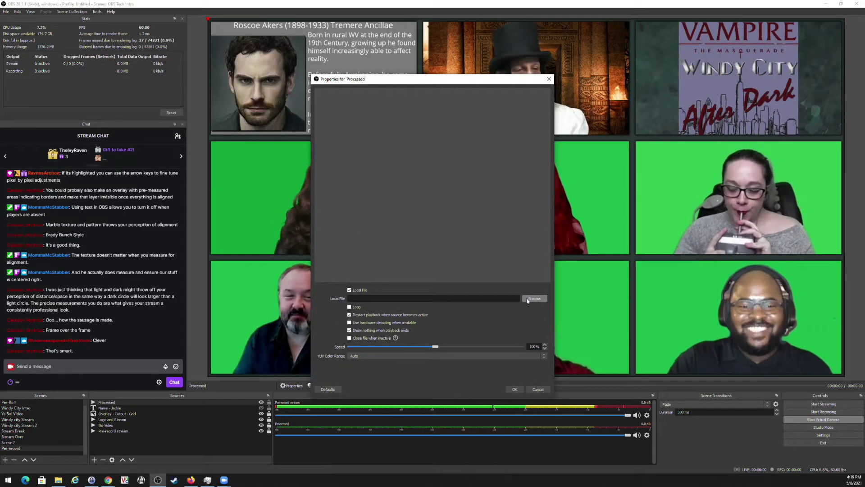
click(535, 299)
double_click(429, 163)
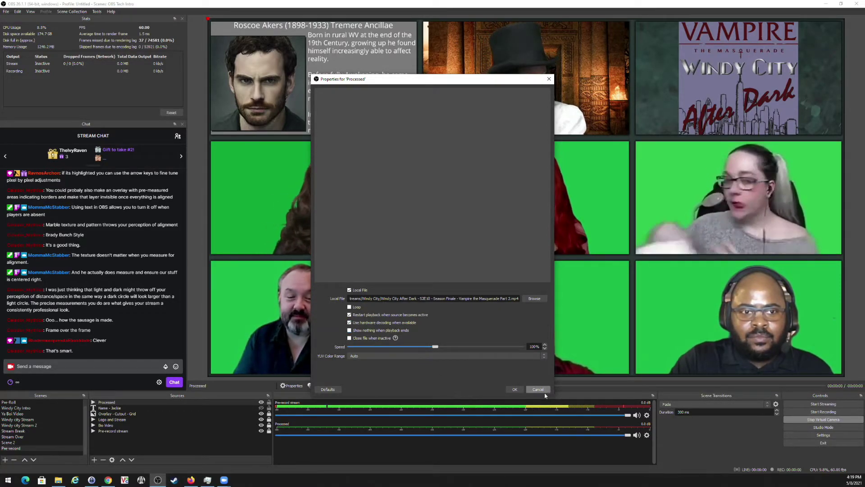
click(517, 390)
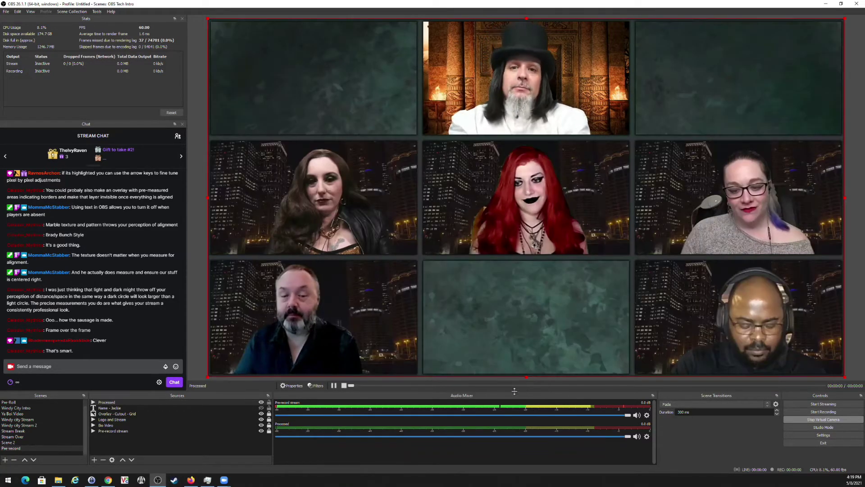
Move Processed below Bio Video and toggle its visibility to compare, ending visible.
click(231, 400)
drag(235, 429, 235, 428)
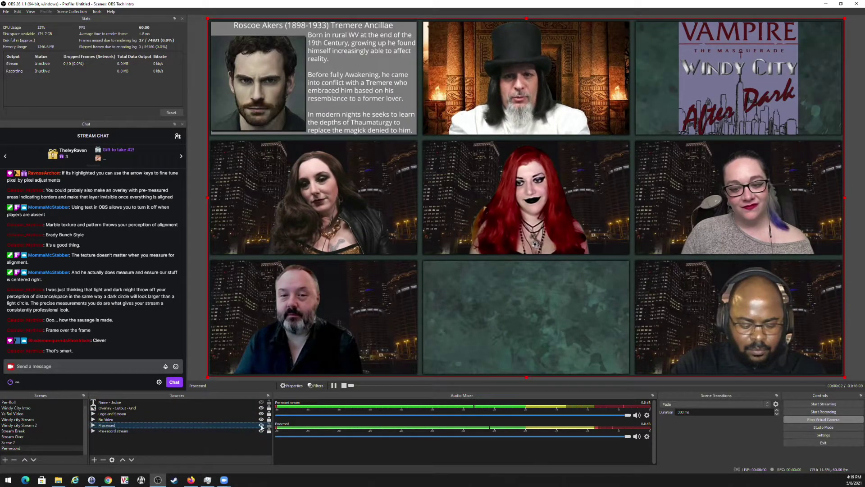
click(261, 425)
click(261, 426)
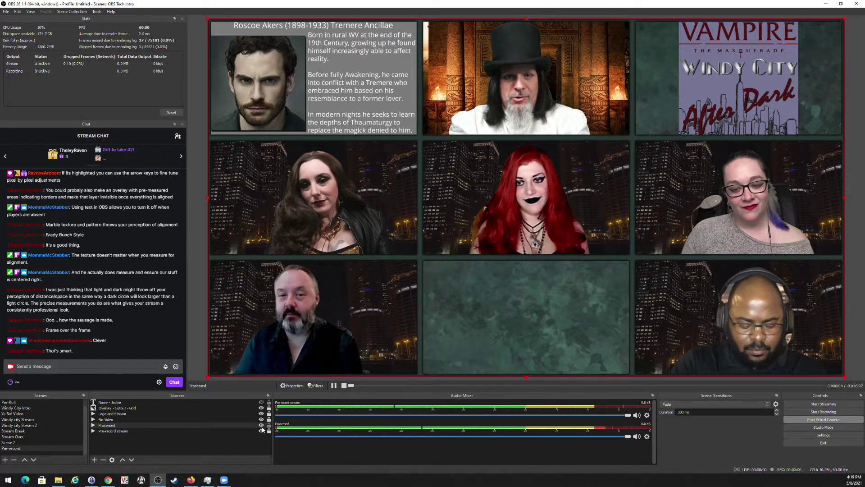
click(261, 426)
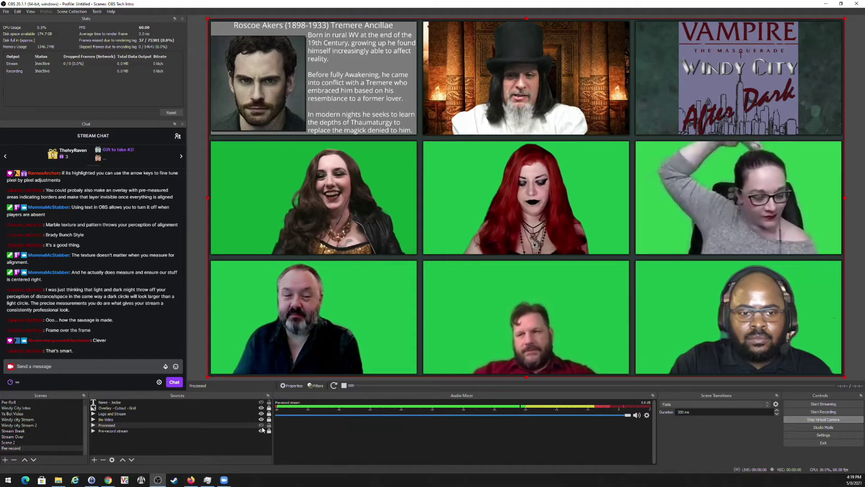
click(261, 427)
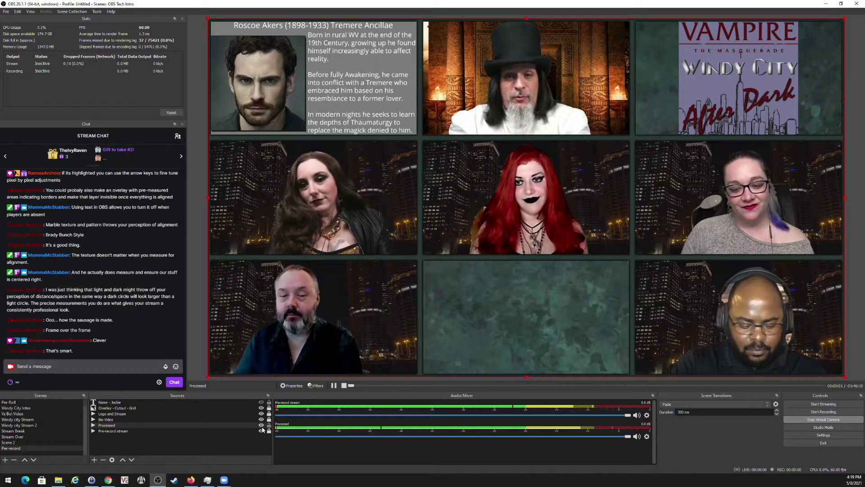
click(261, 430)
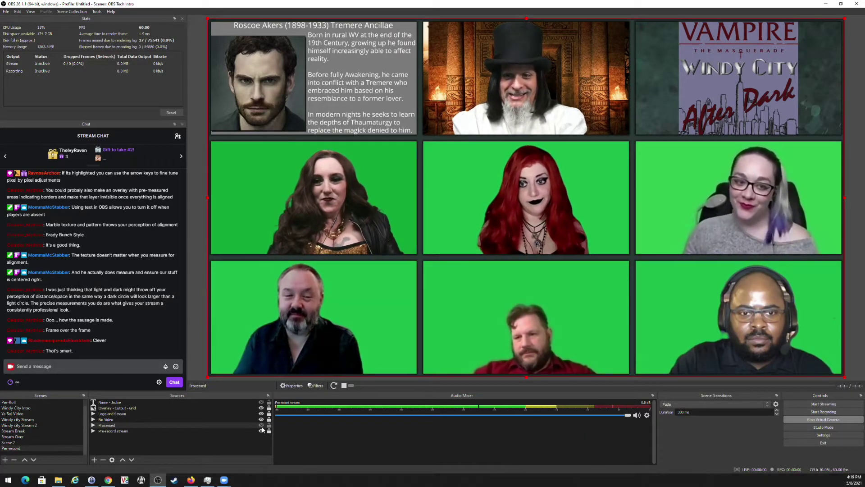
click(262, 431)
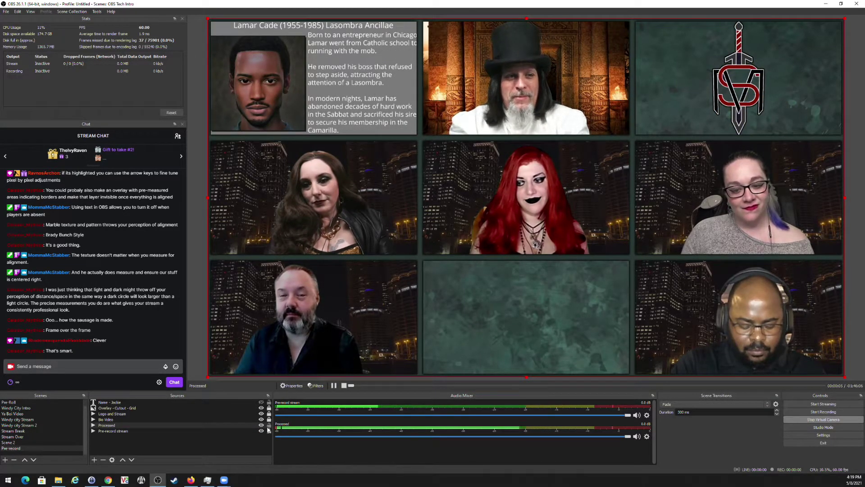
click(261, 425)
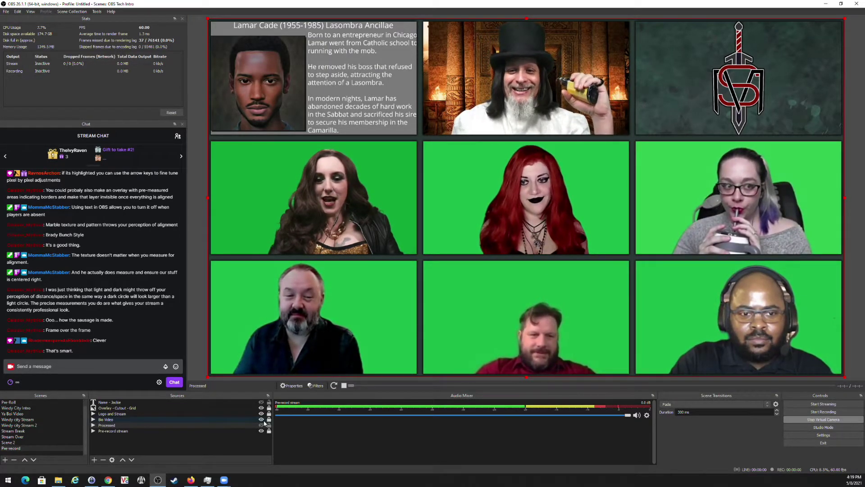
click(262, 425)
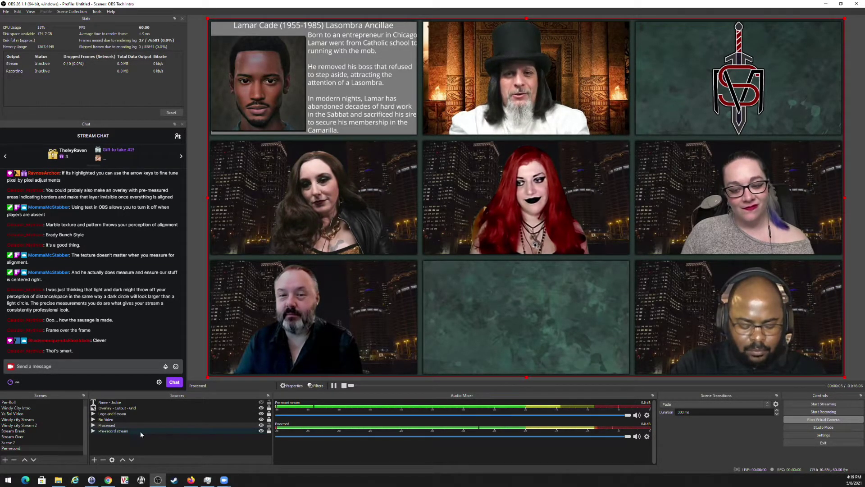
Remove the Pre-record scene, confirming Yes, and switch to the Windy city Stream scene.
click(14, 459)
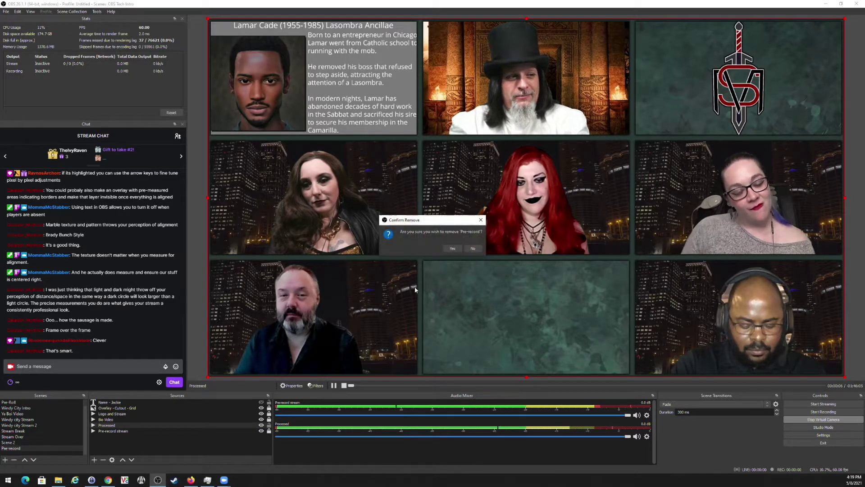
click(450, 245)
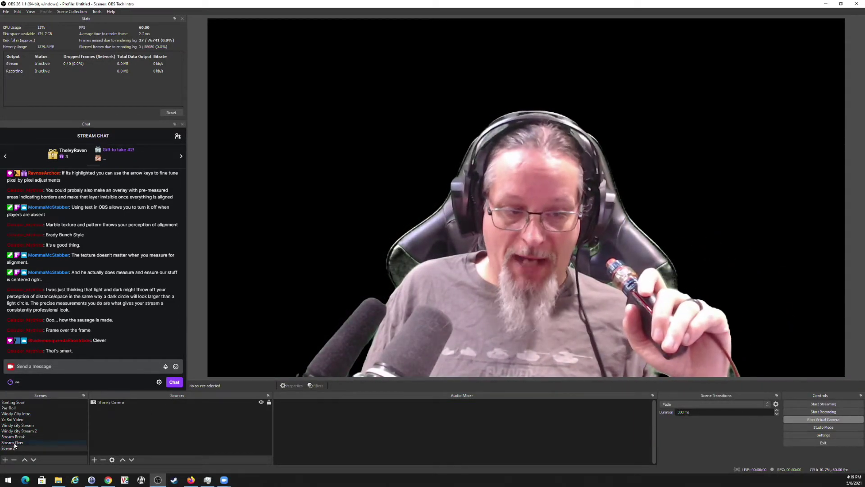
click(23, 426)
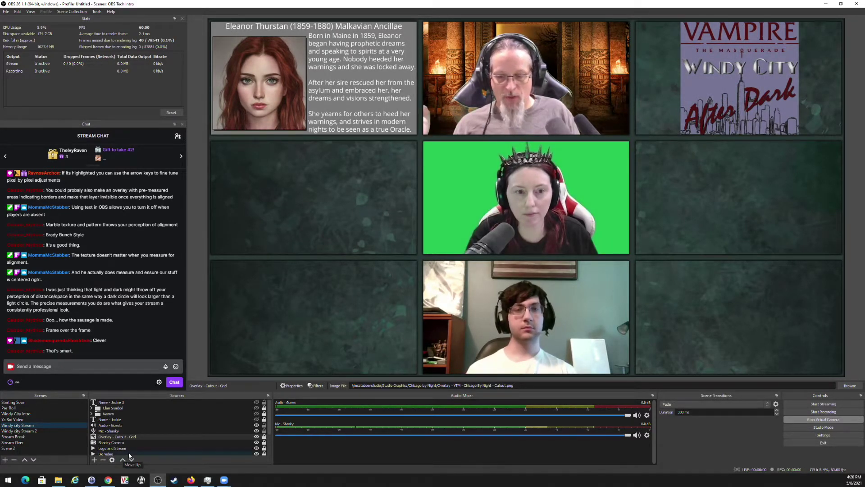
Give Zoom Capture 2- Jackie Zoom 3 a default Chroma Key filter to remove its green screen.
scroll(121, 442, down, 2)
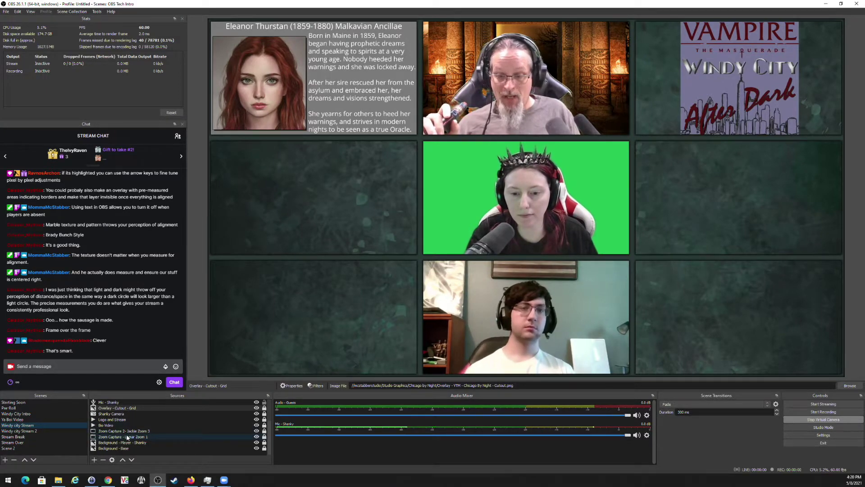
click(131, 431)
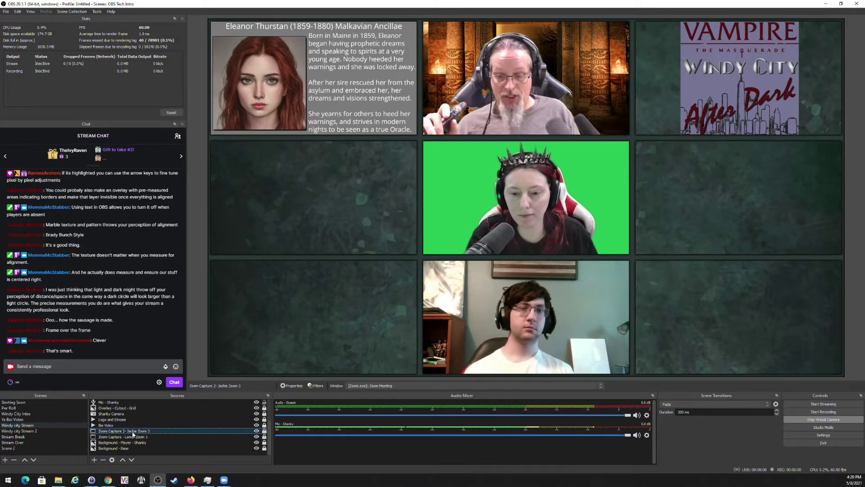
click(316, 386)
click(294, 356)
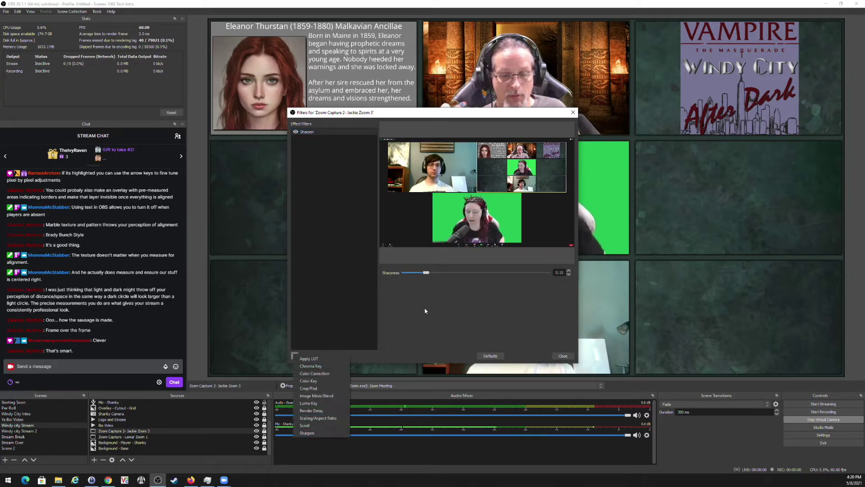
click(316, 373)
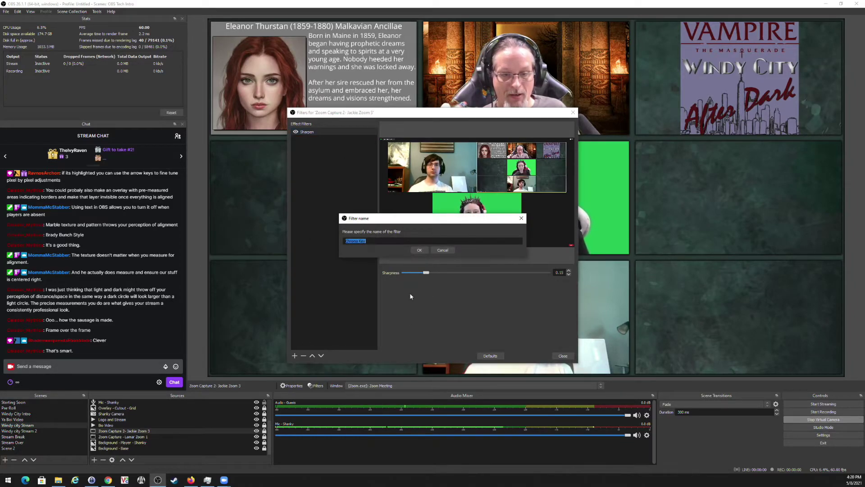
click(419, 250)
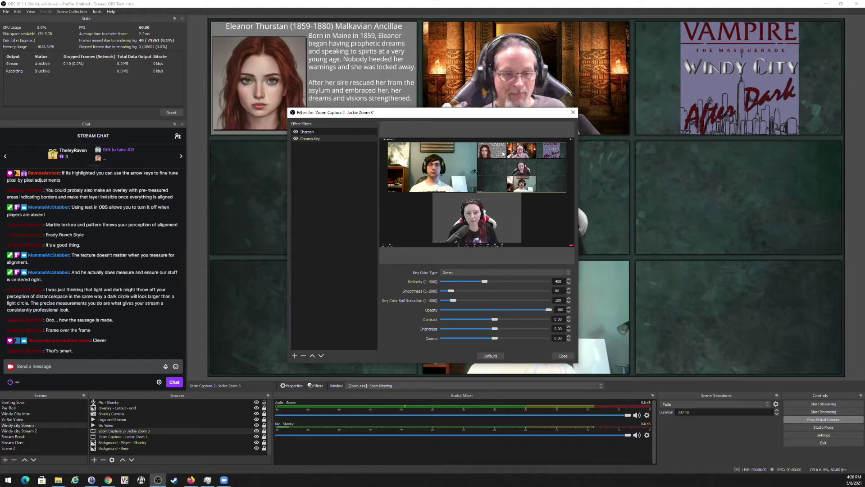
drag(508, 117, 274, 117)
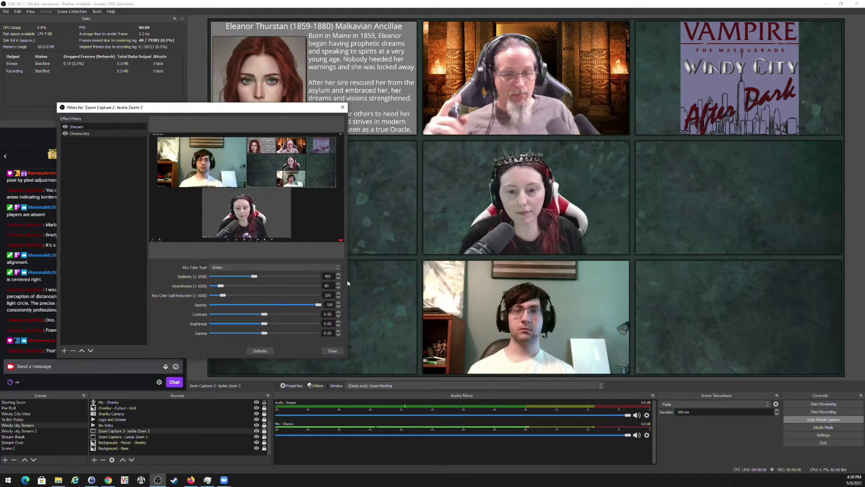
click(328, 356)
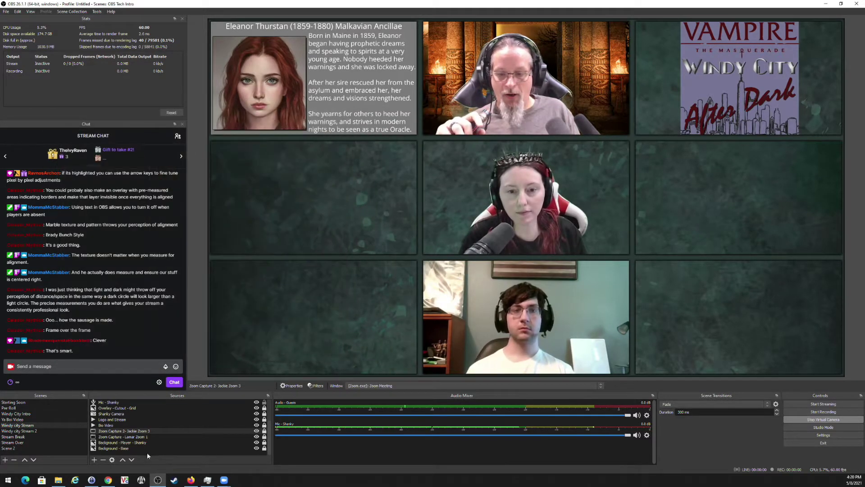
Copy Background - Player - Shanky and paste a duplicate, Background - Player - Shanky 2.
click(123, 443)
right_click(124, 444)
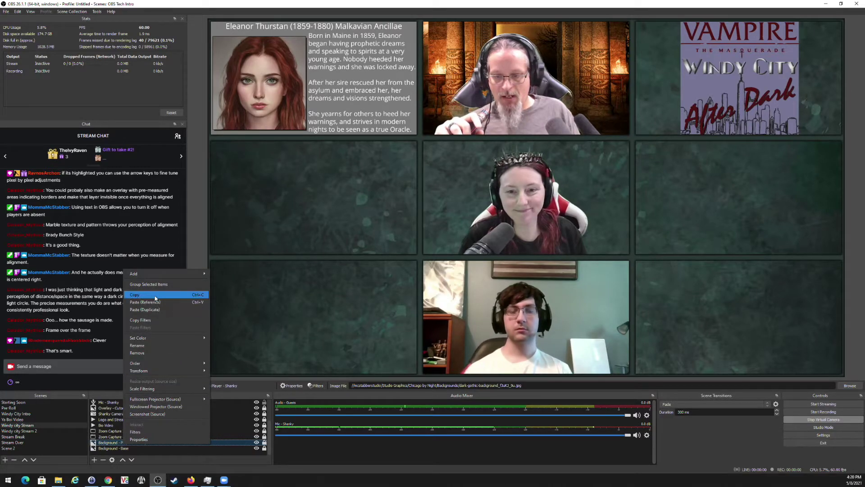
click(130, 412)
right_click(133, 443)
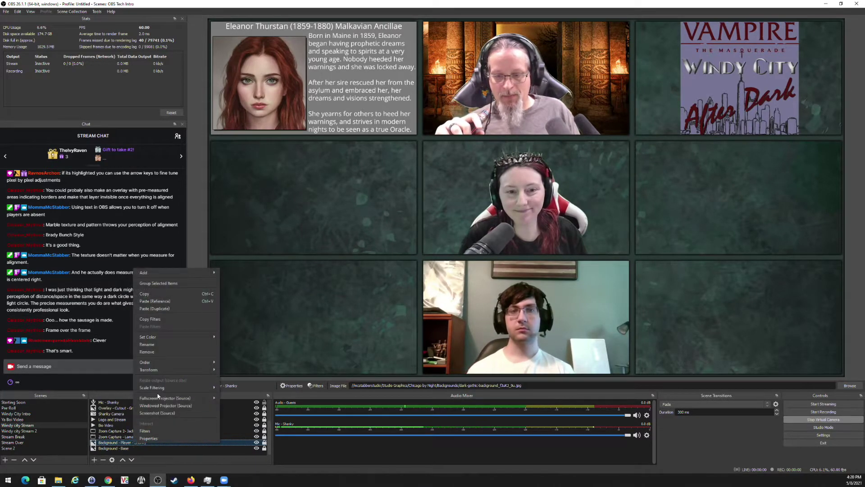
click(168, 308)
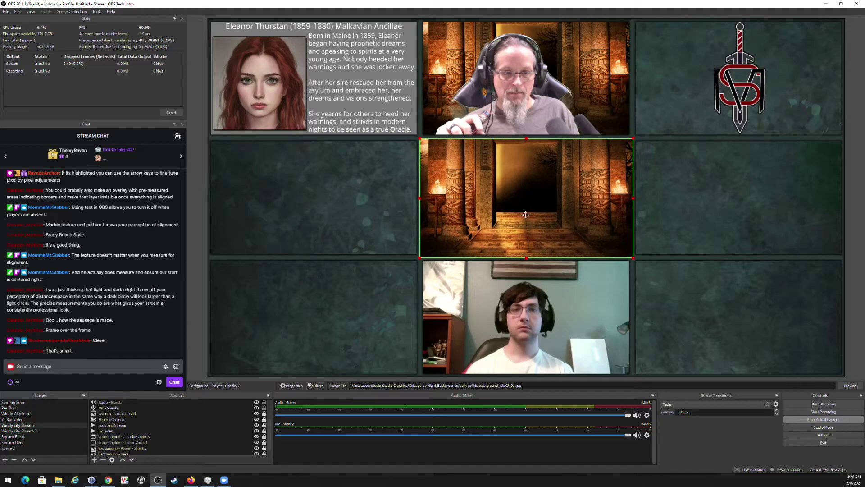
scroll(175, 428, up, 2)
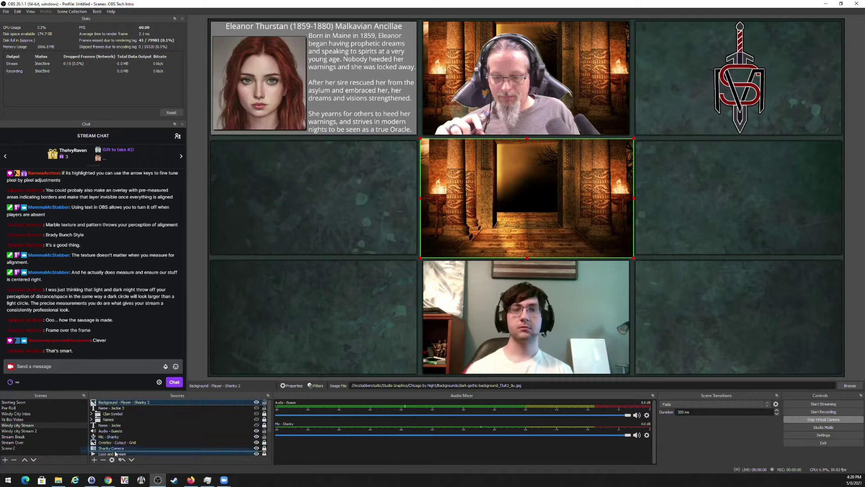
scroll(118, 455, down, 1)
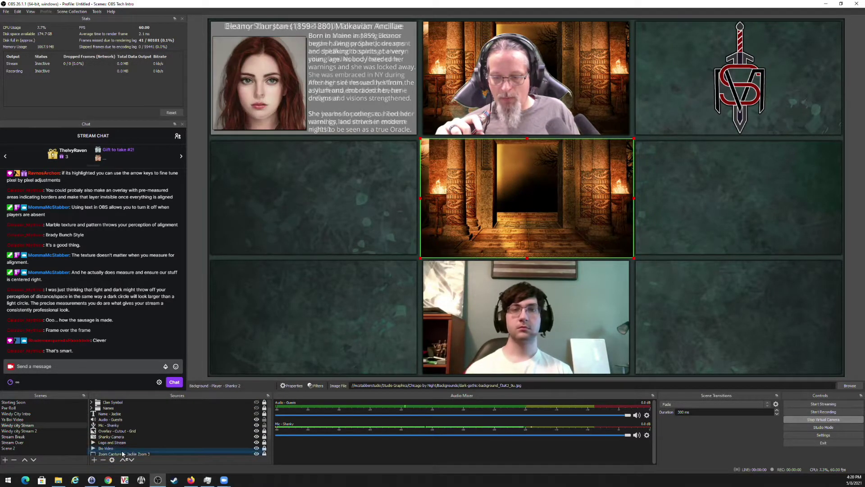
scroll(124, 445, down, 4)
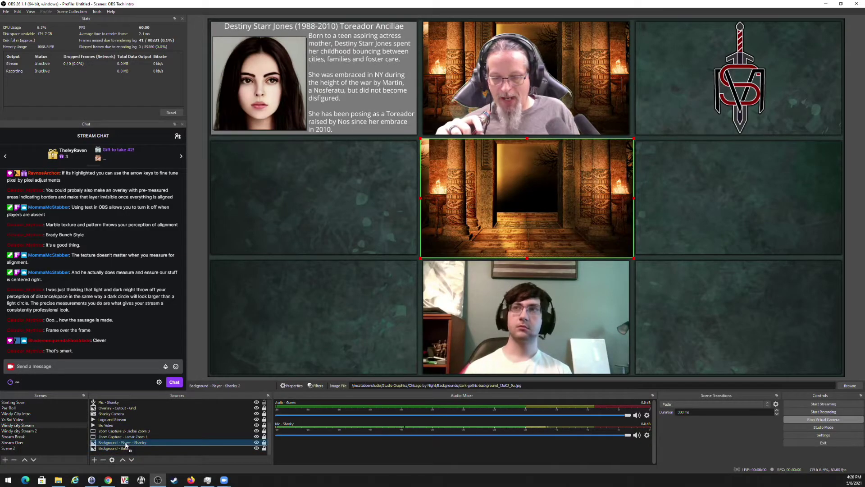
scroll(127, 441, down, 1)
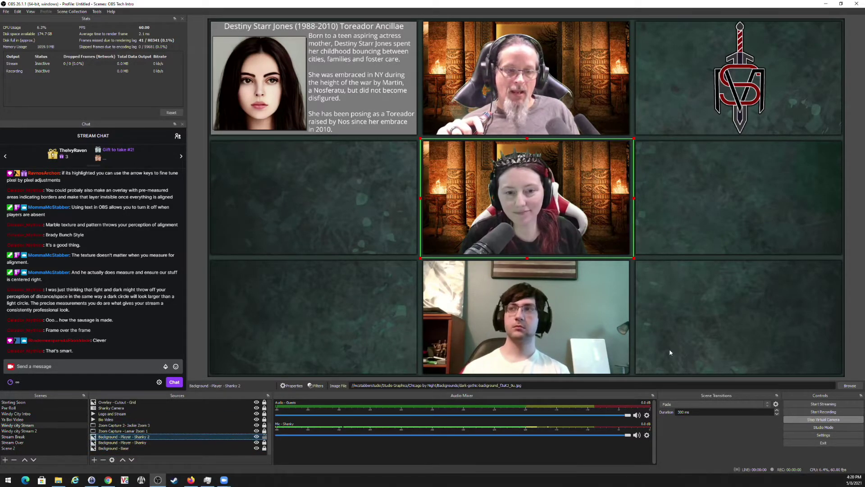
Turn on the padlock for the Background - Player - Shanky 2 source in Sources.
click(265, 437)
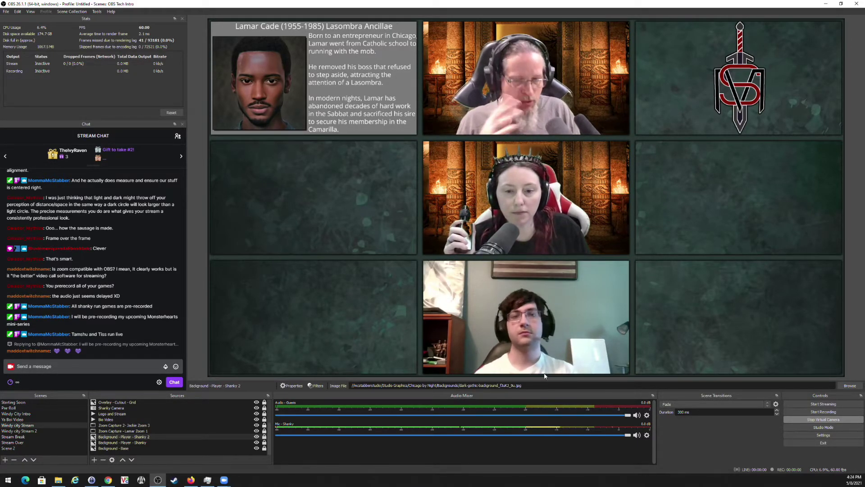
click(648, 436)
click(667, 430)
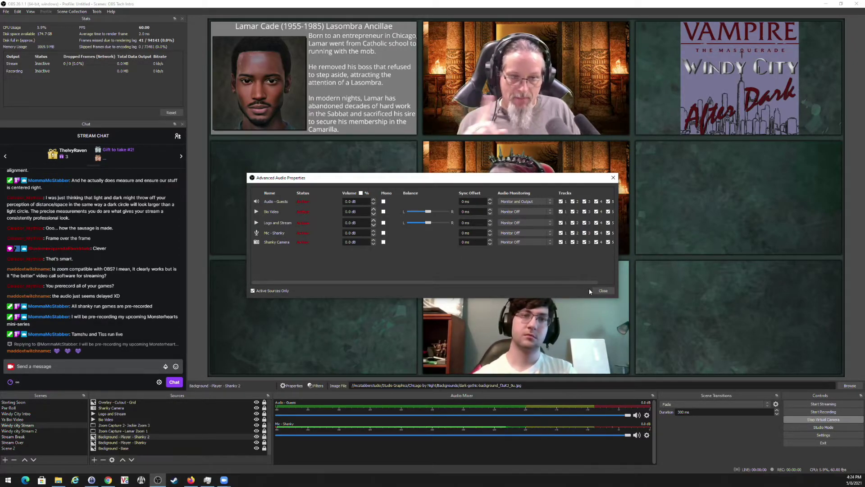
click(603, 291)
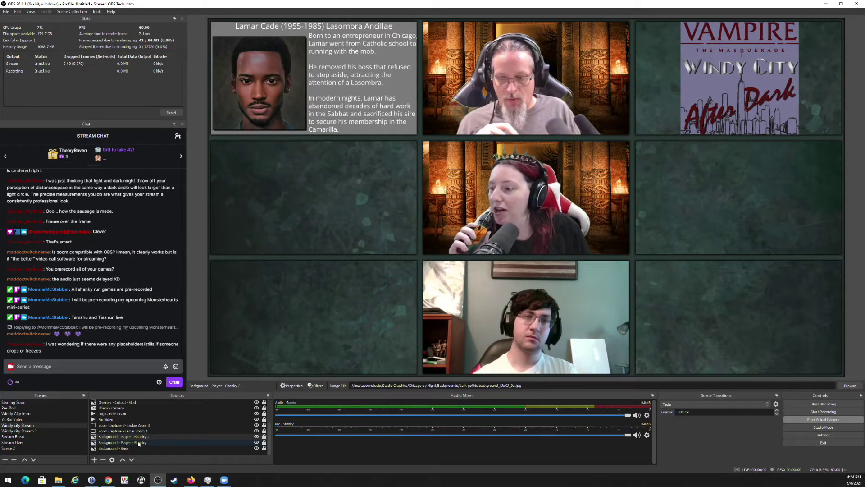
scroll(118, 417, up, 1)
Add a Video Delay (Async) filter to Shanky Camera, keeping its default name.
click(111, 425)
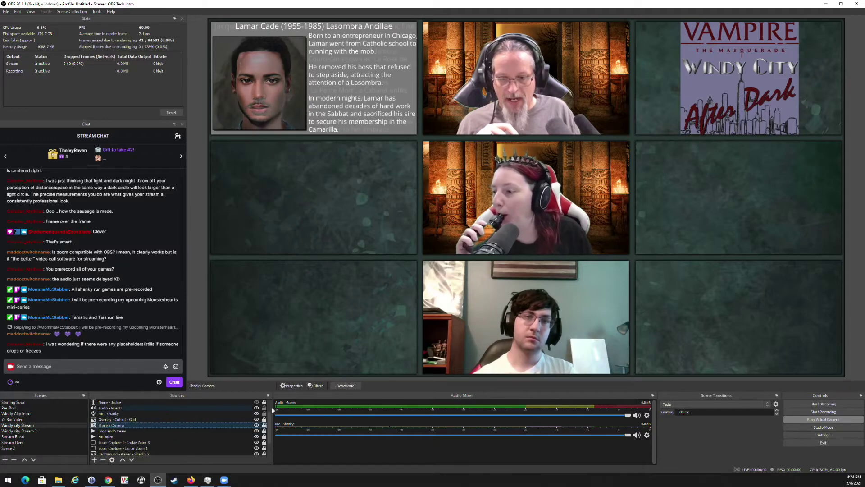
click(315, 386)
click(295, 355)
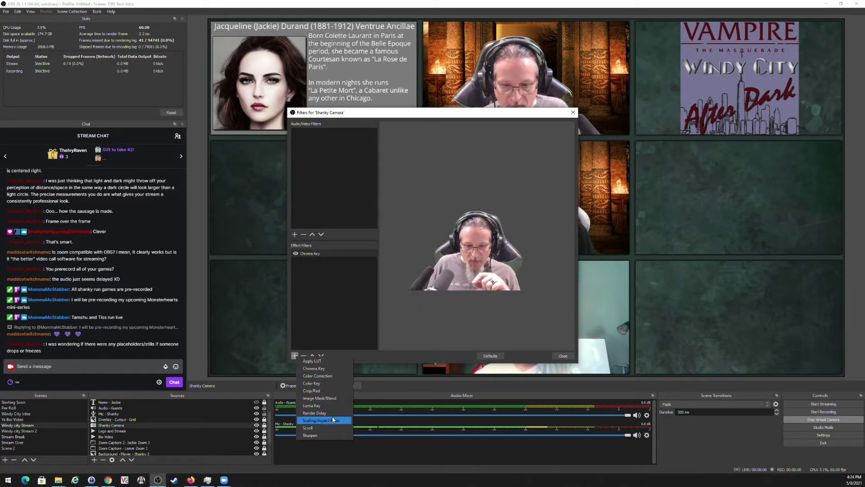
click(336, 254)
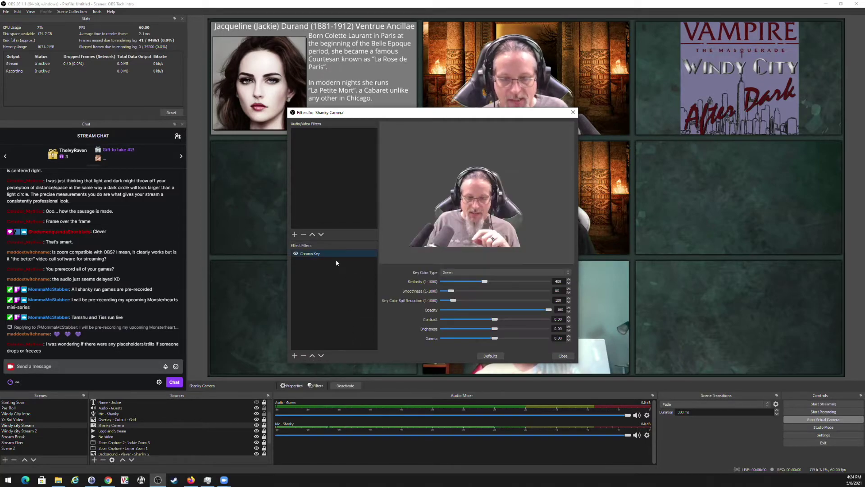
click(294, 235)
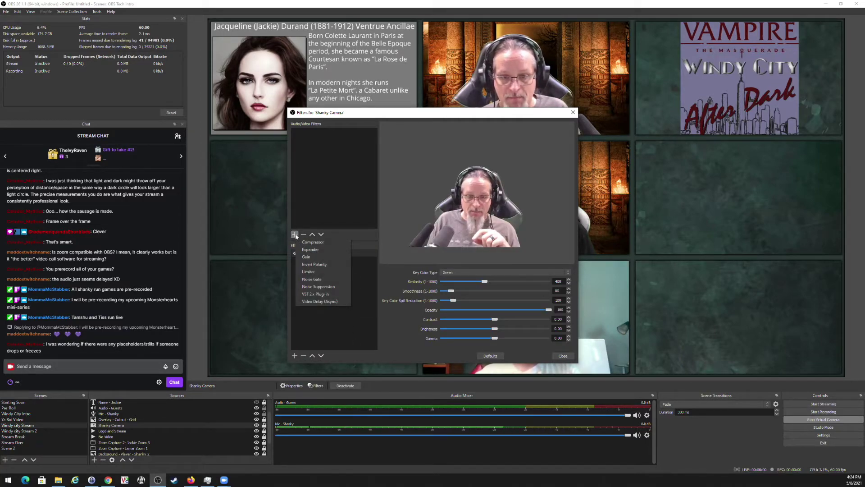
click(319, 301)
click(419, 251)
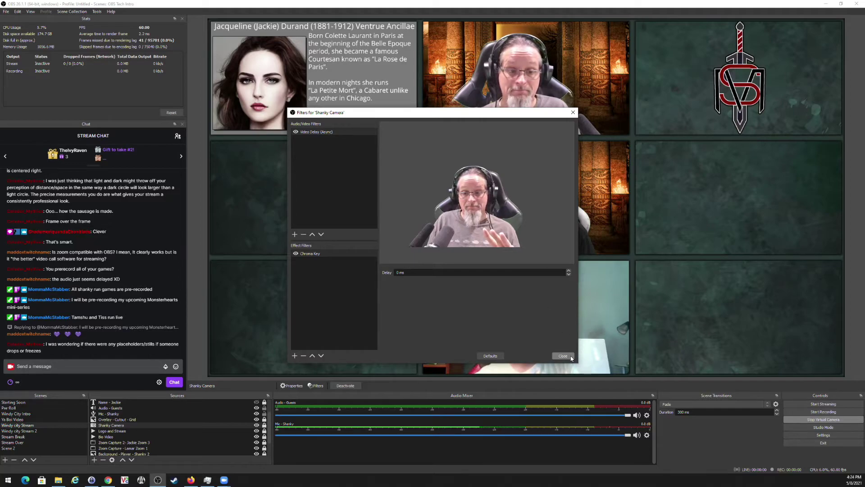
Remove the Video Delay (Async) filter so only Chroma Key remains, then close the filters.
click(321, 133)
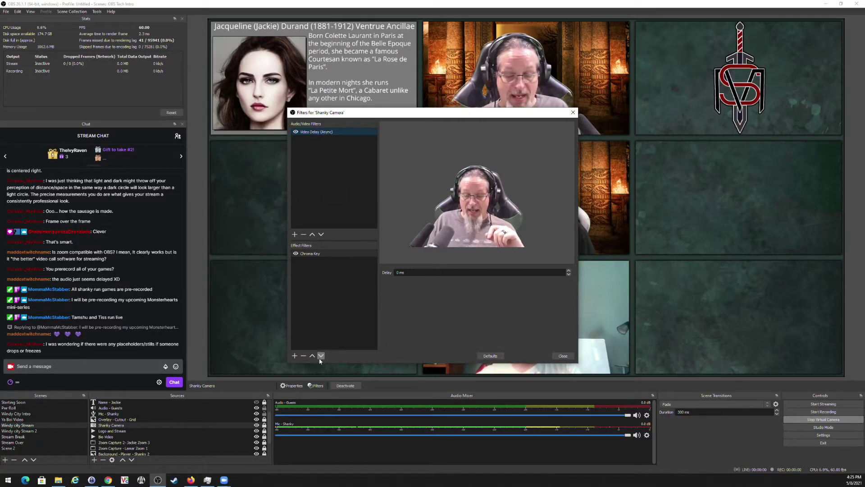
click(306, 235)
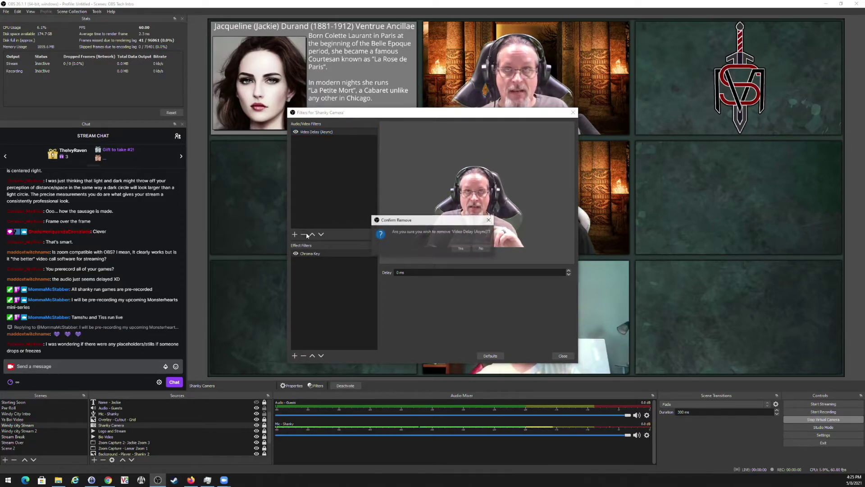
click(461, 249)
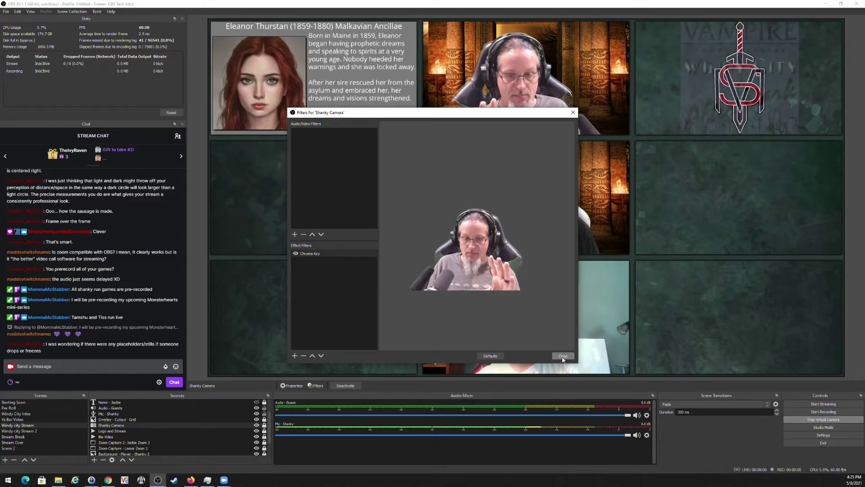
click(563, 357)
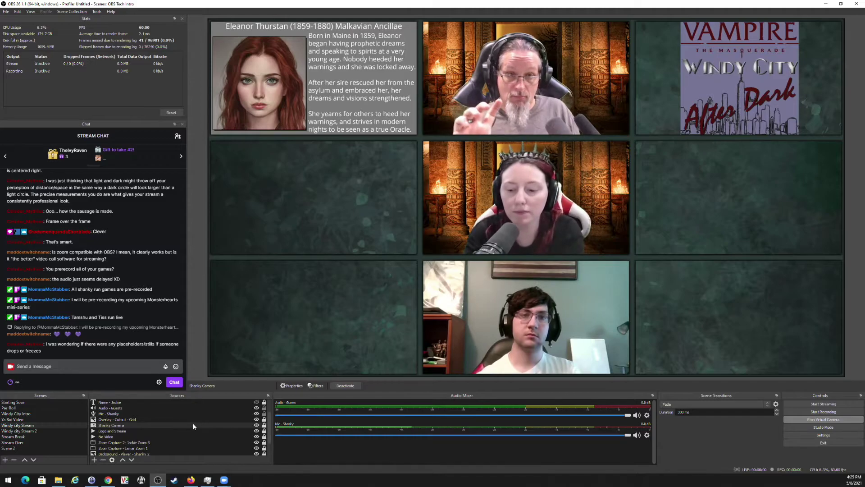
click(648, 416)
click(674, 408)
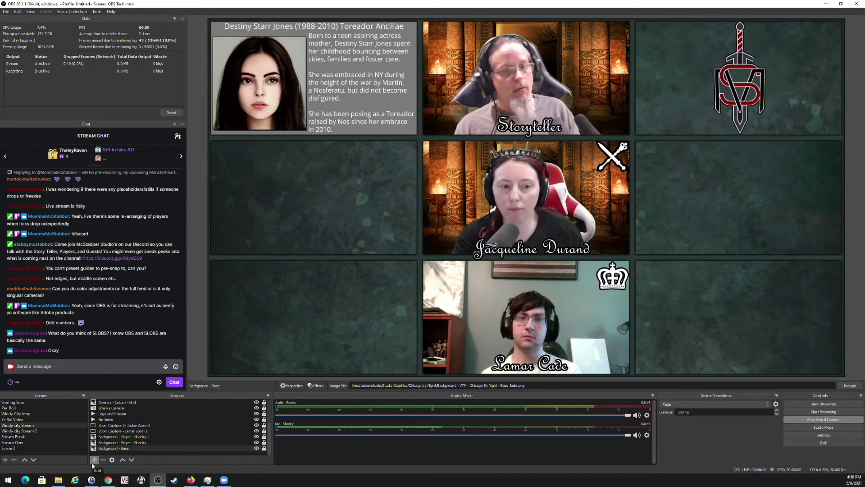
Add a Browser source with default name and settings to Windy city Stream.
click(94, 459)
click(115, 360)
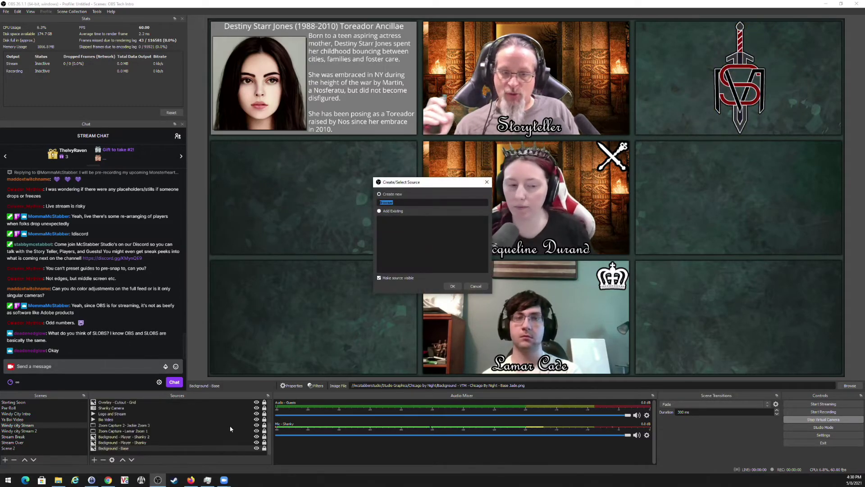
click(453, 287)
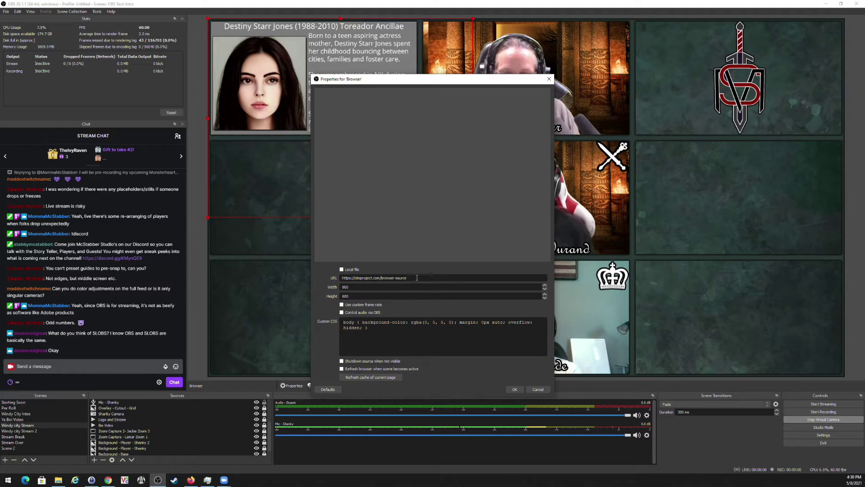
drag(417, 278, 311, 272)
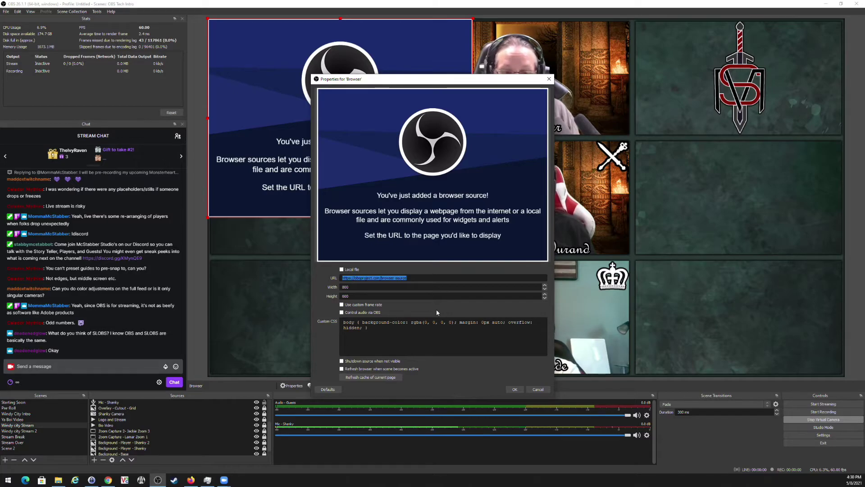
click(538, 390)
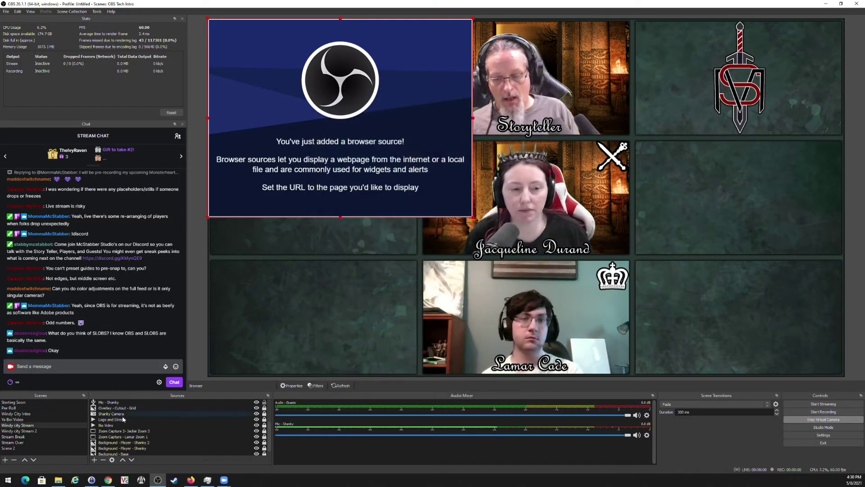
Delete the Browser source from the scene again.
scroll(119, 409, up, 2)
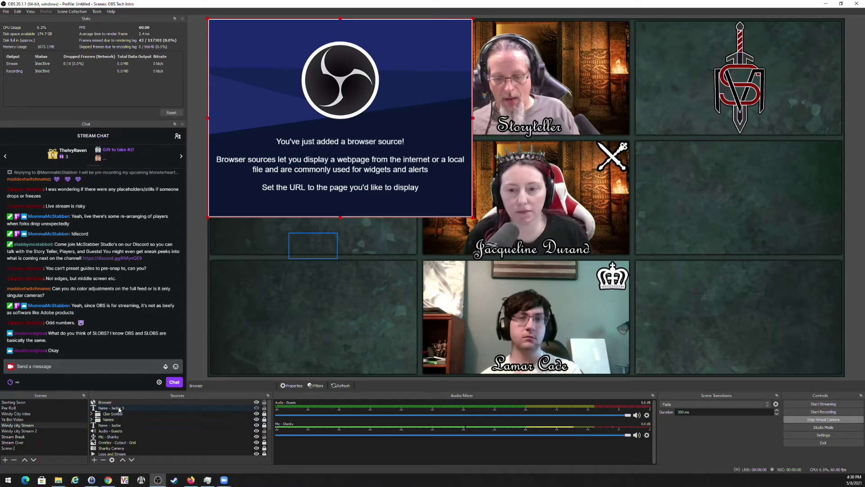
click(102, 460)
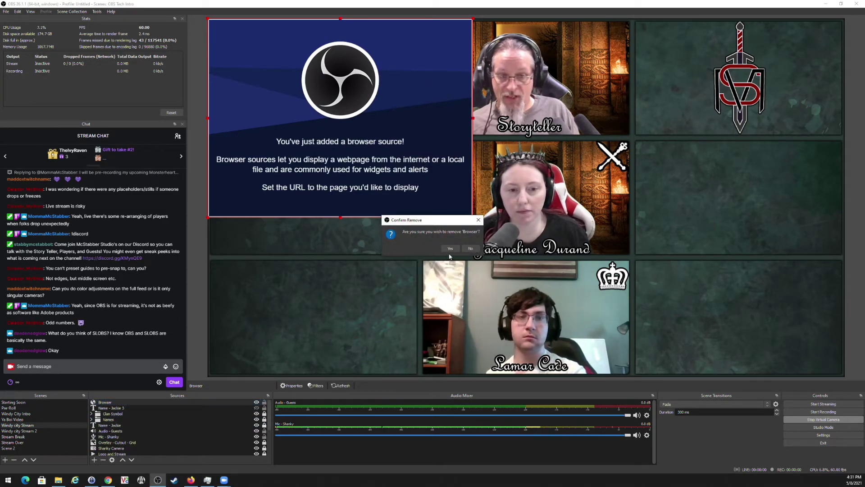
click(451, 249)
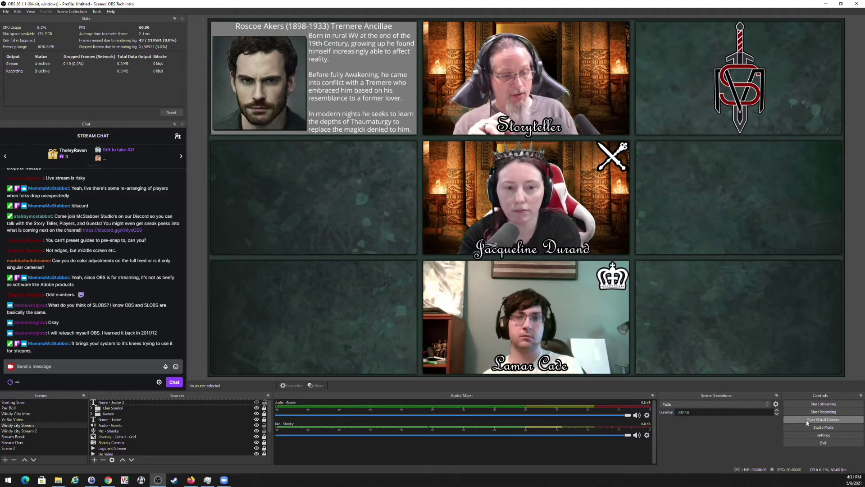
Turn on Studio Mode and send Starting Soon, then Pre-Roll, live to Program.
click(810, 428)
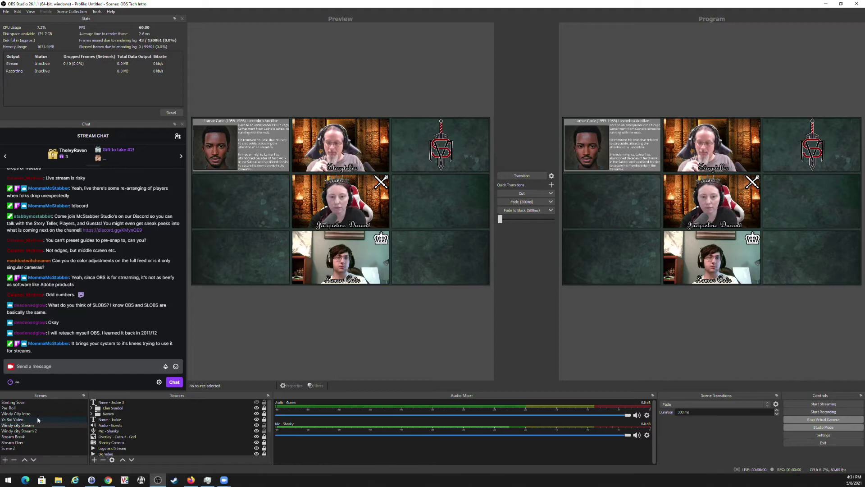
click(25, 404)
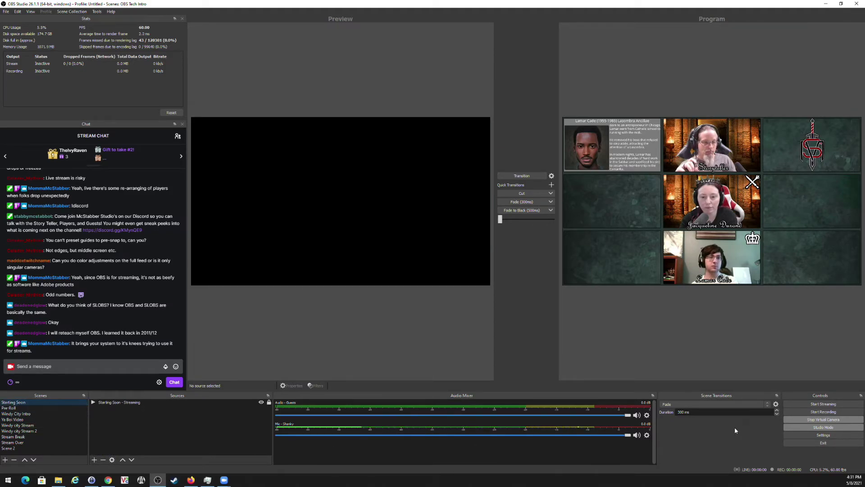
click(521, 175)
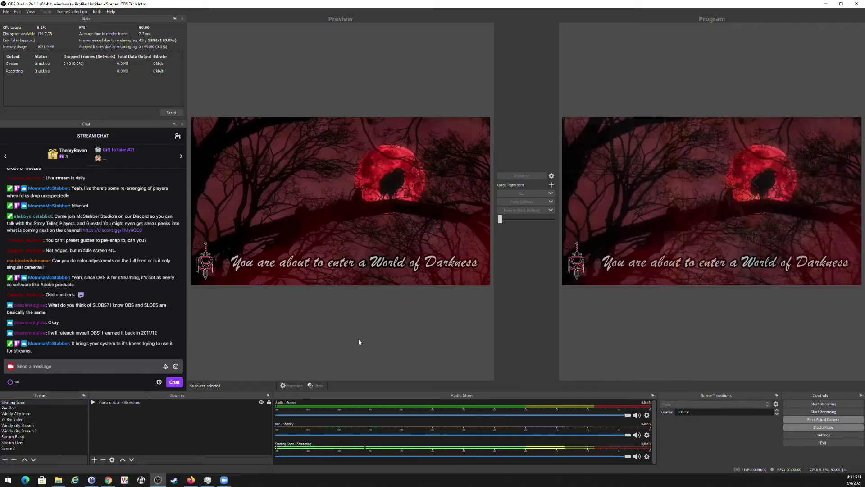
click(17, 425)
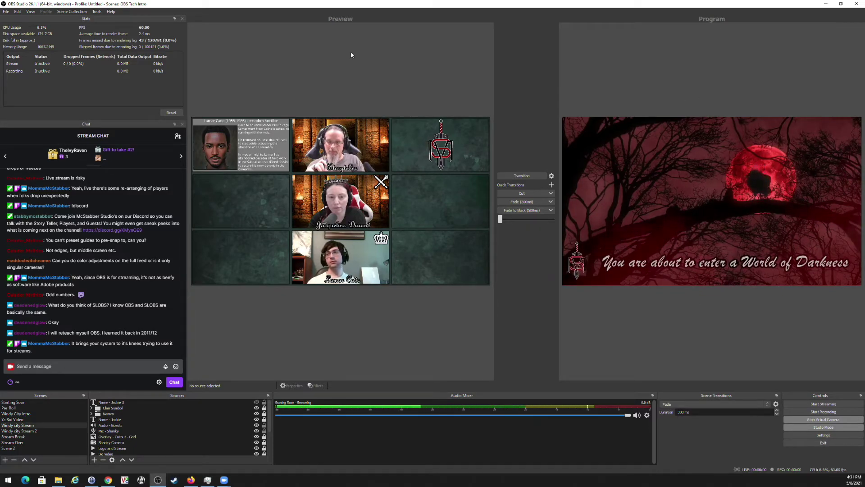
click(13, 408)
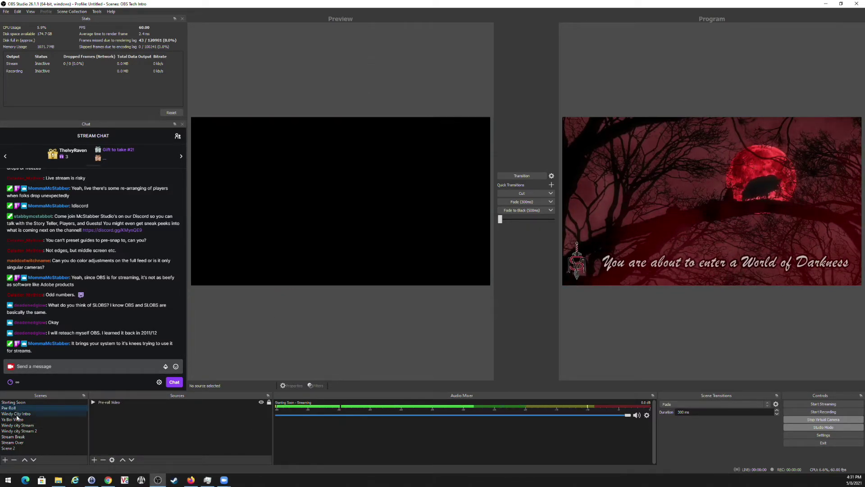
click(19, 425)
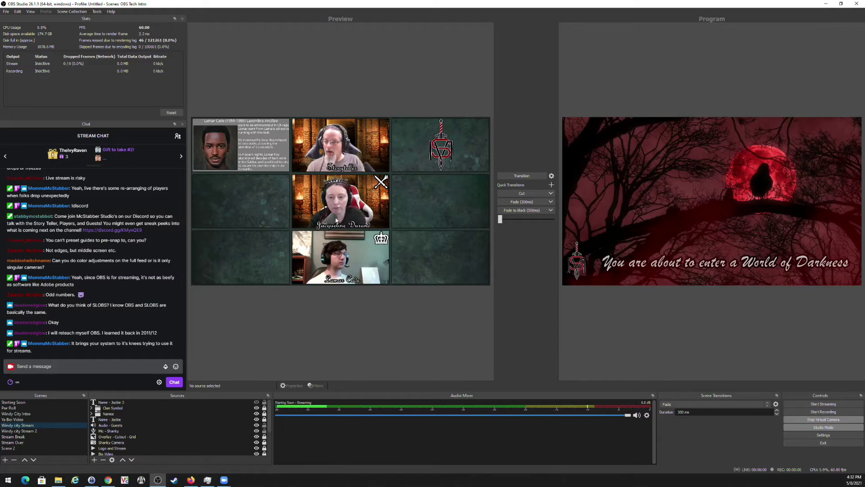
click(13, 408)
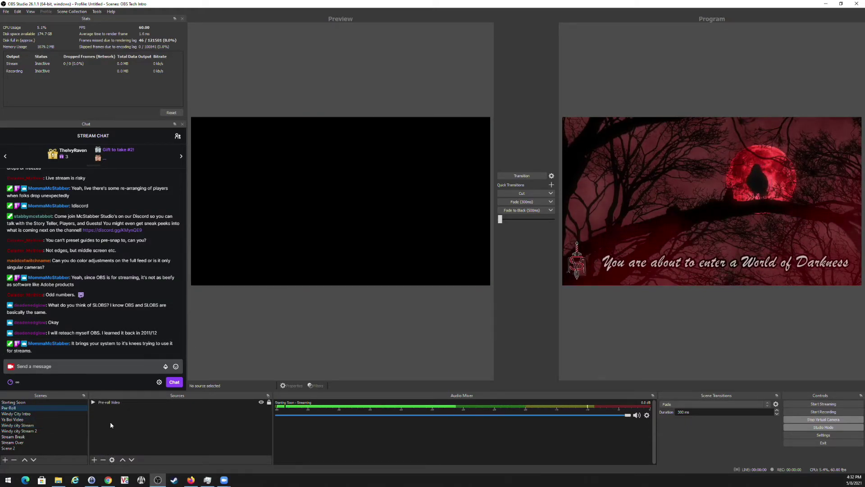
click(522, 176)
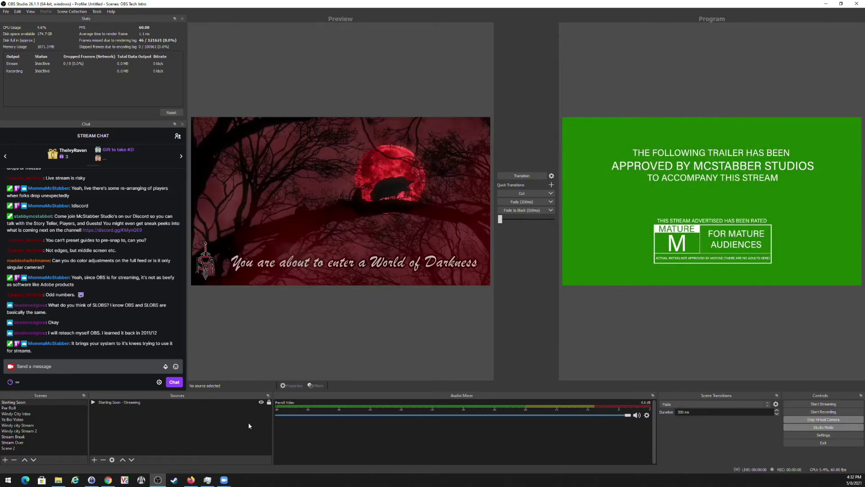
Send Windy City Intro live, then the Windy city Stream grid, and reload that scene in Preview.
click(18, 413)
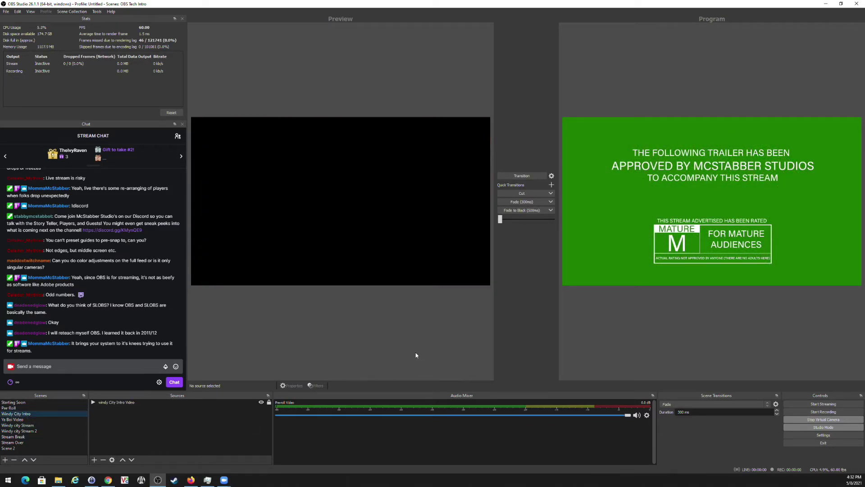
click(136, 403)
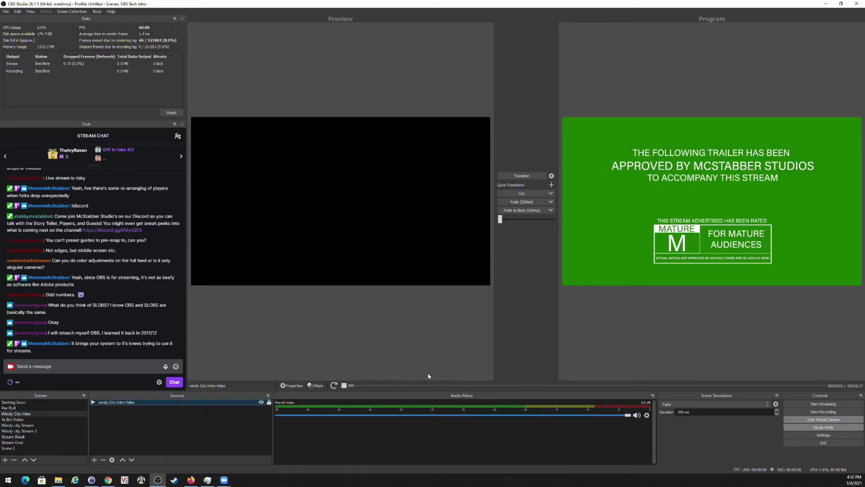
click(522, 176)
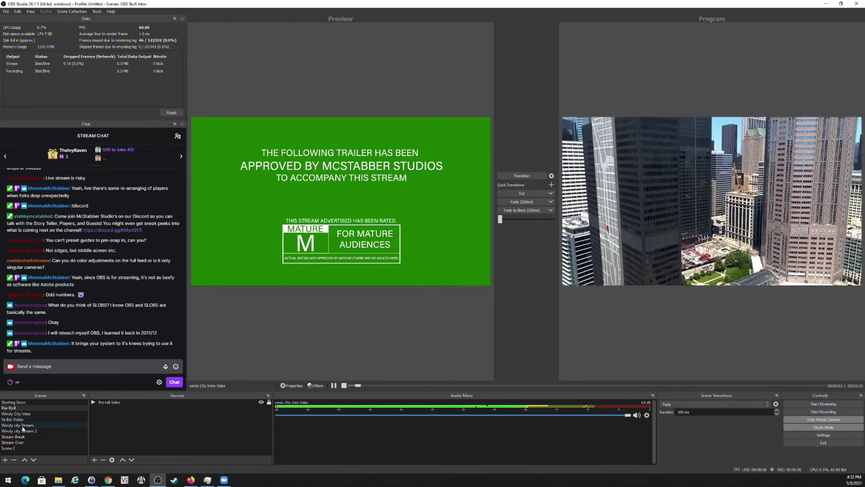
click(23, 427)
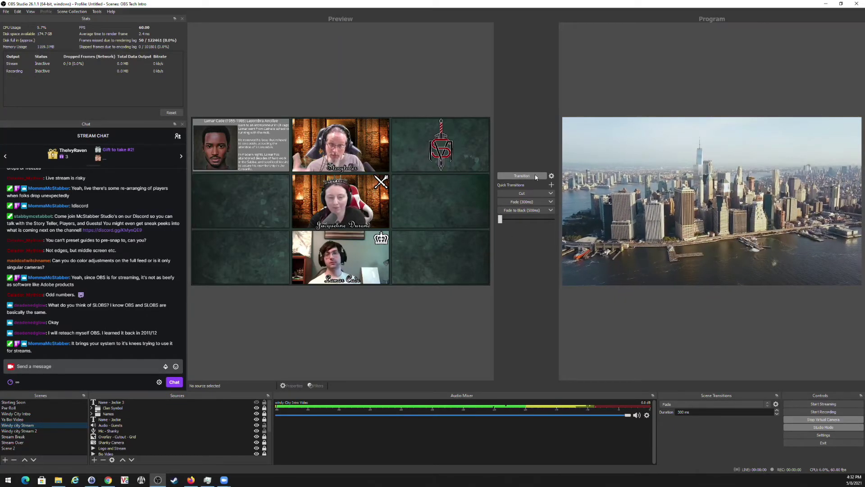
click(535, 176)
mouse_move(191, 479)
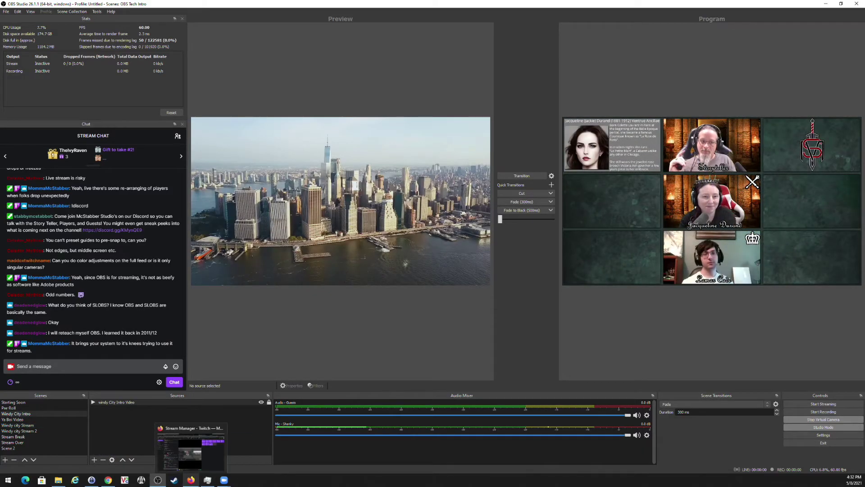
click(26, 425)
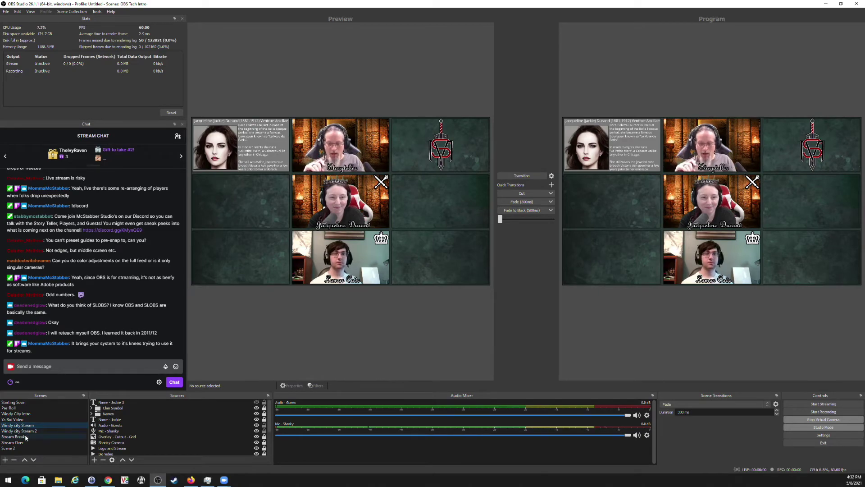
Add a Window Capture source of the Zoom meeting window with default settings.
click(94, 460)
click(120, 436)
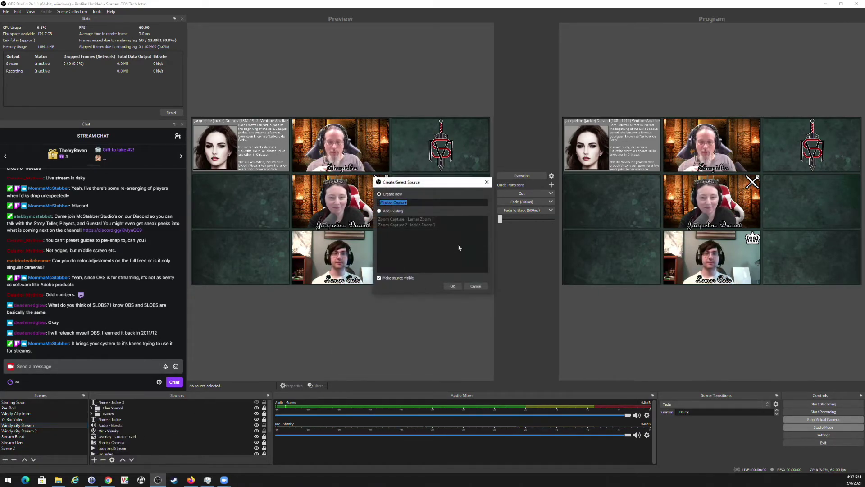
click(452, 286)
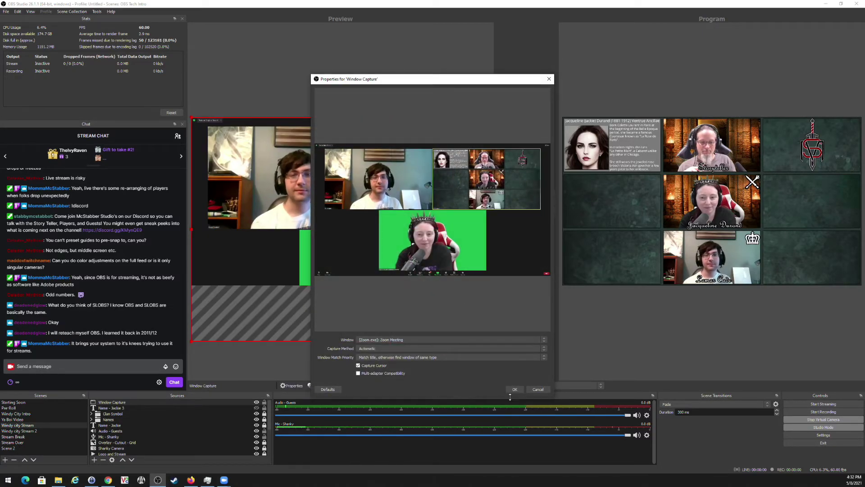
click(512, 388)
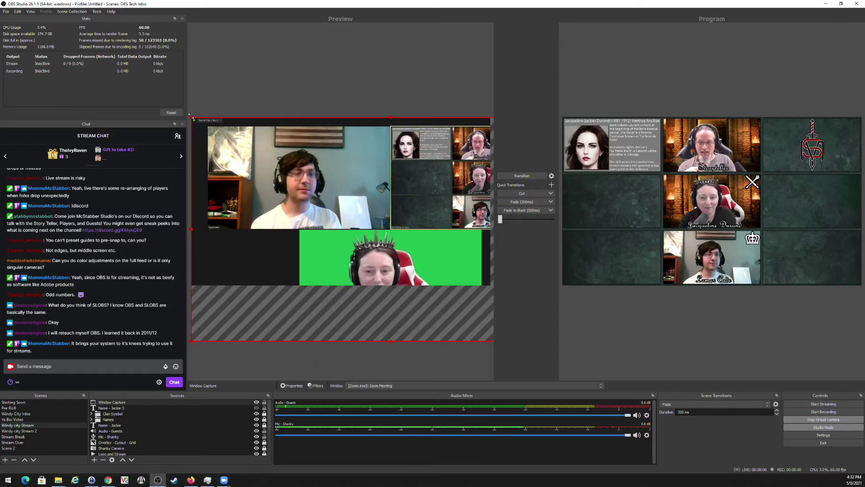
Shrink and position the Zoom capture to fit the grid's middle-left tile.
drag(191, 118, 387, 266)
drag(432, 309, 243, 251)
drag(399, 167, 412, 161)
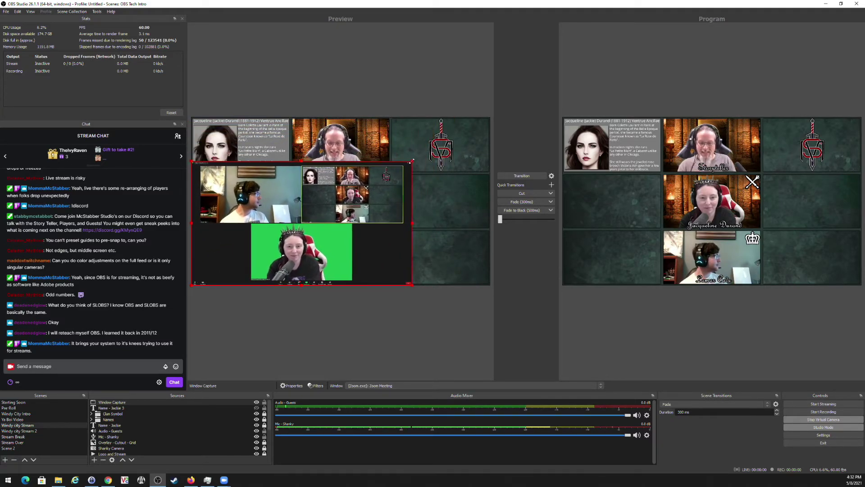
click(301, 161)
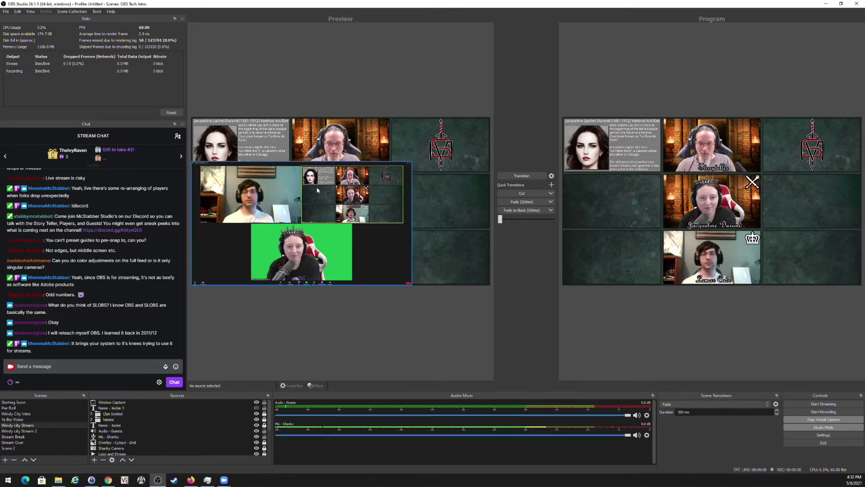
click(309, 165)
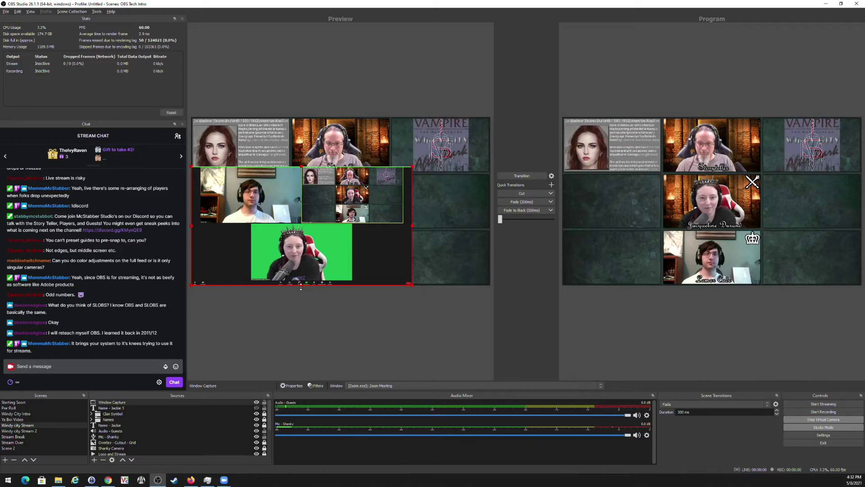
drag(301, 285, 301, 281)
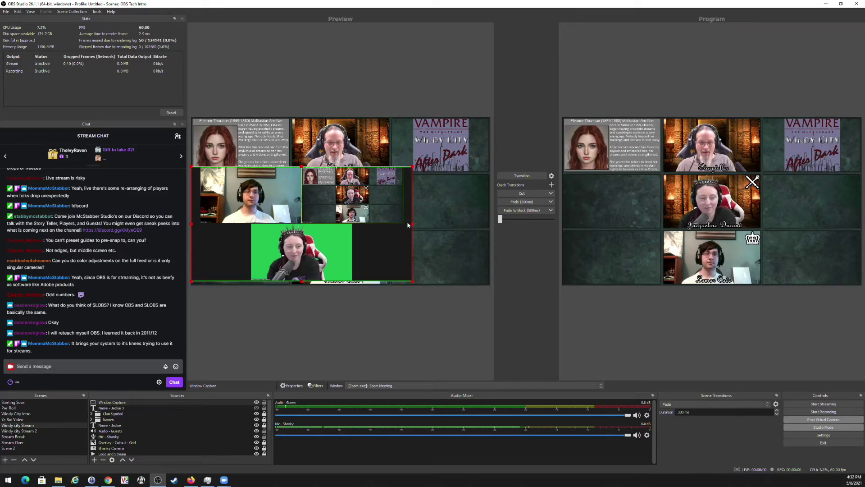
drag(413, 223, 287, 229)
drag(258, 199, 264, 203)
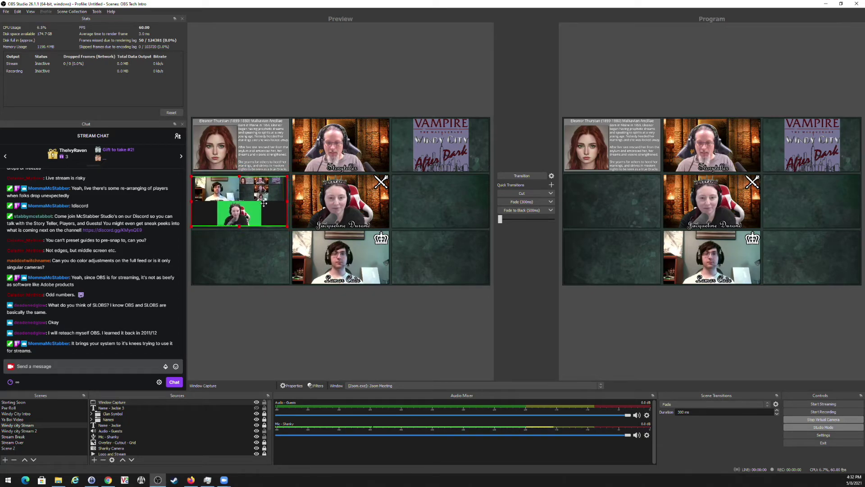
Send the grid with the Zoom tile live, then hide the Window Capture source.
click(526, 178)
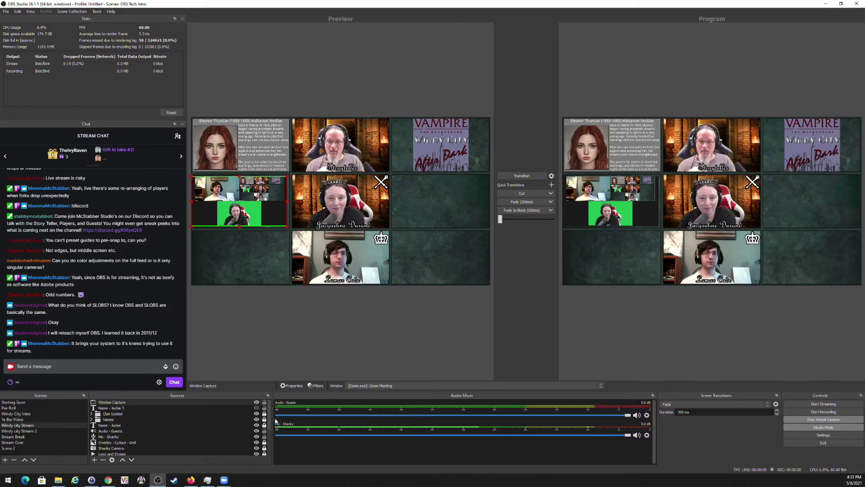
click(815, 427)
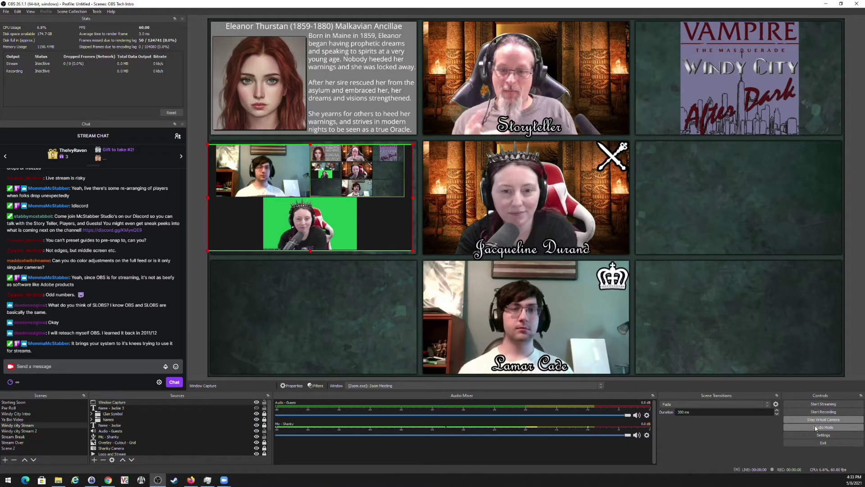
click(815, 427)
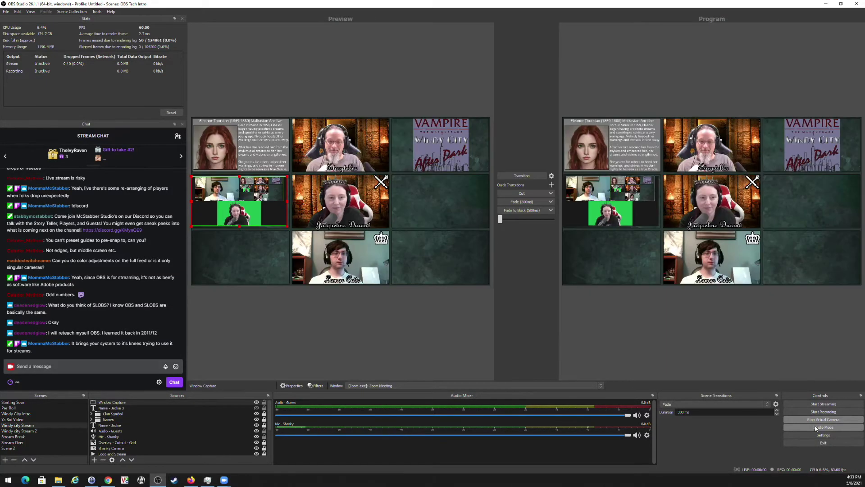
click(256, 403)
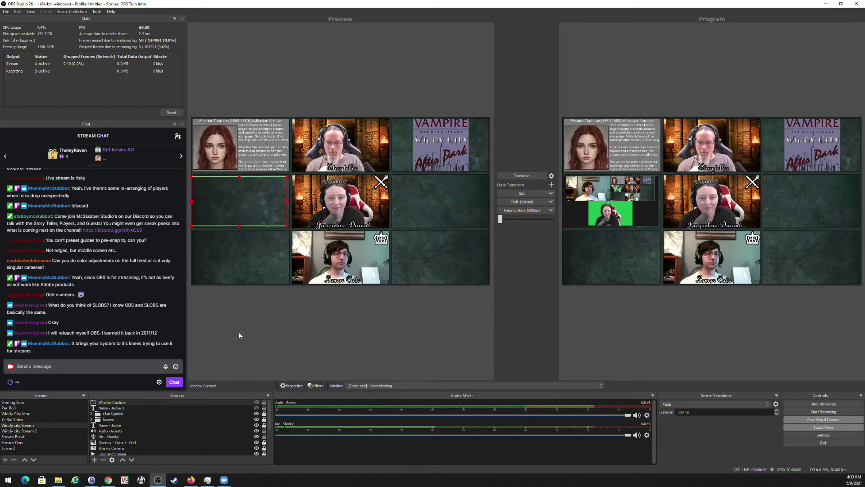
click(819, 429)
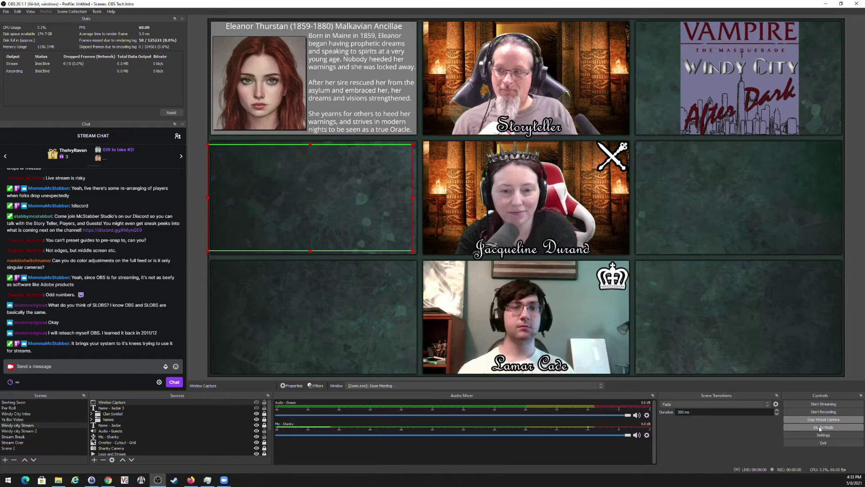
click(820, 429)
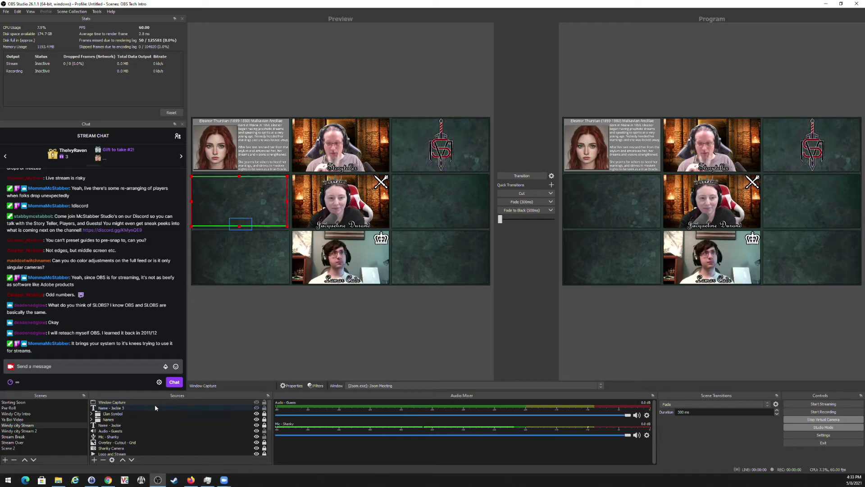
Delete the Window Capture source from Windy city Stream.
click(130, 403)
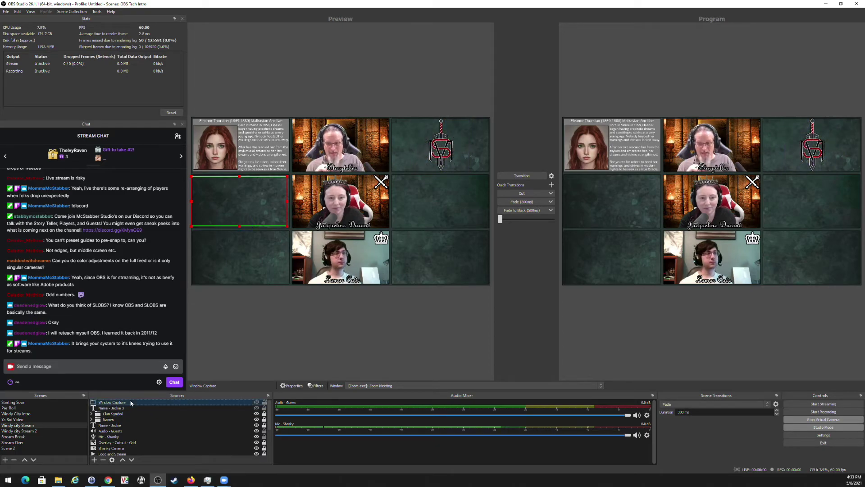
click(103, 460)
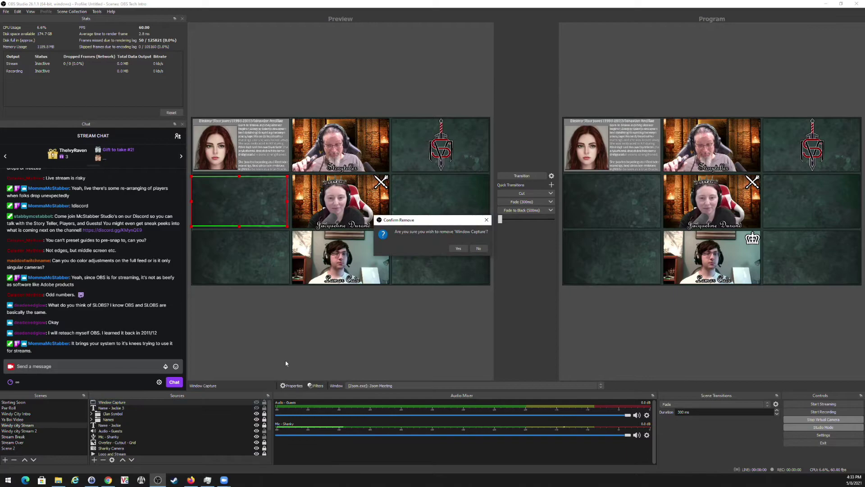
click(457, 250)
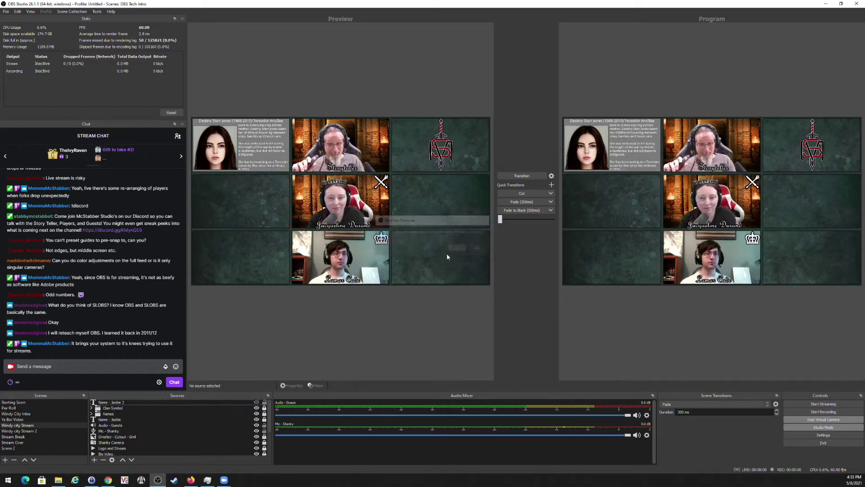
Send Stream Break live, return to the grid, then reselect Stream Break and re-enable Studio Mode.
click(21, 436)
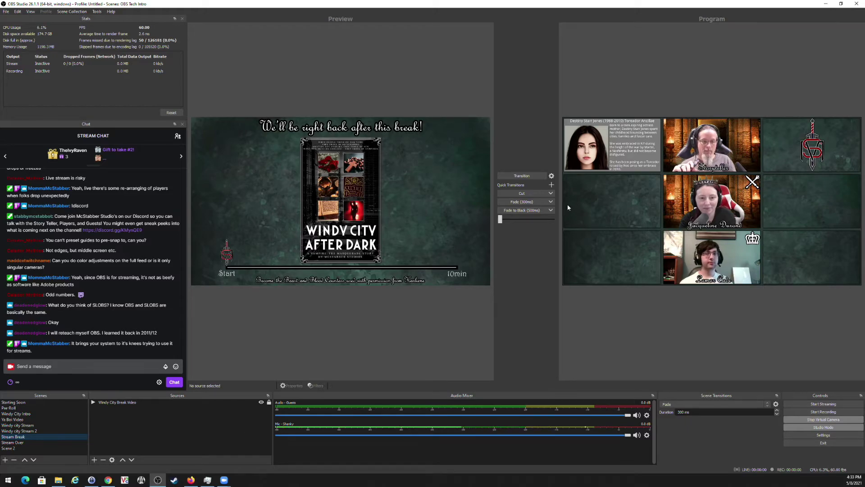
click(524, 176)
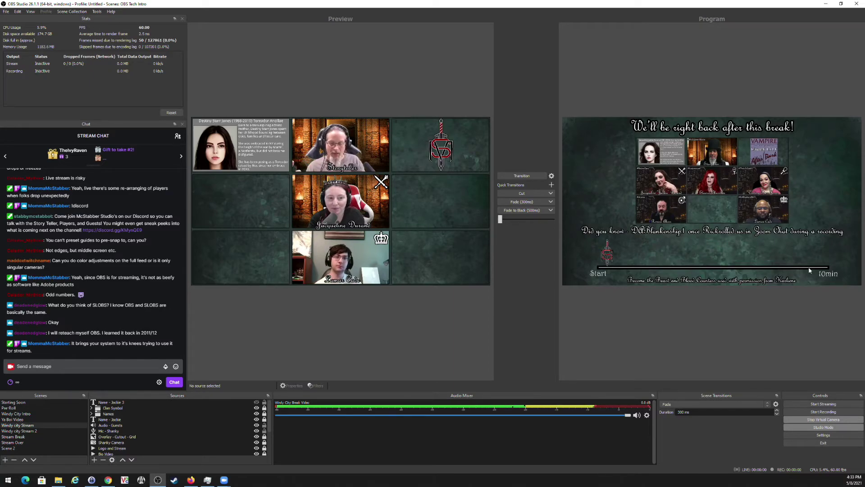
click(513, 178)
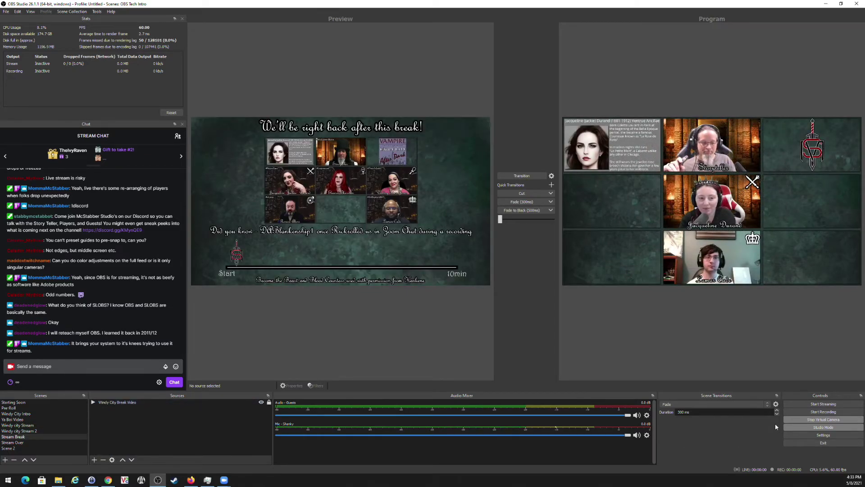
click(797, 428)
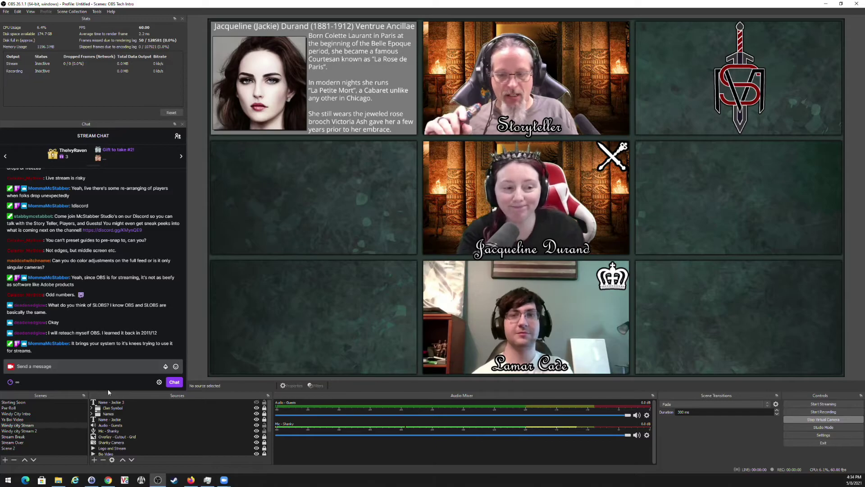
click(35, 437)
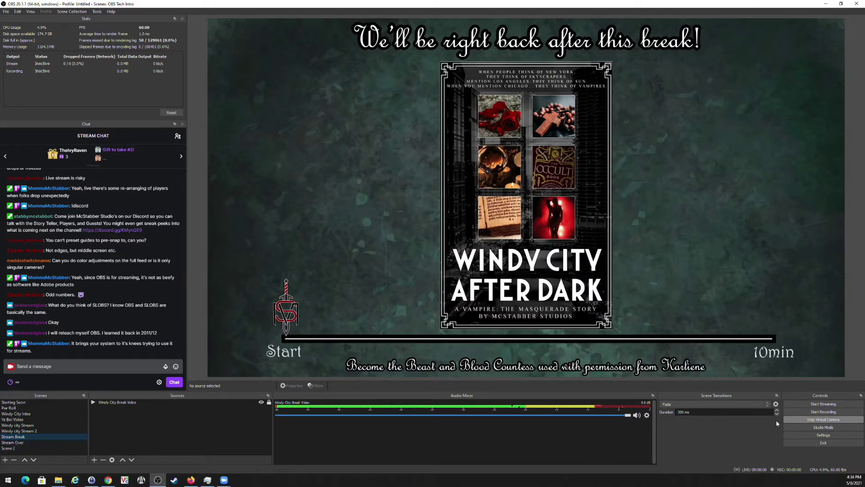
click(805, 427)
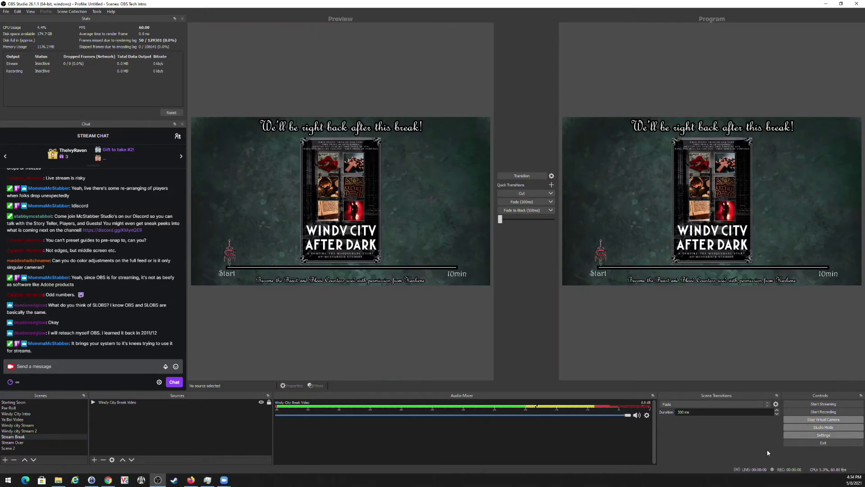
Fade Windy city Stream 2 live from Preview, then switch Studio Mode off.
click(23, 431)
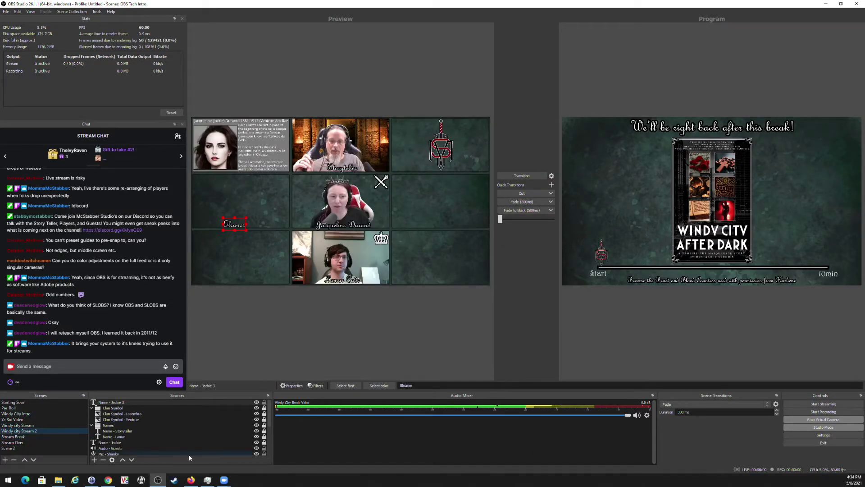
click(817, 427)
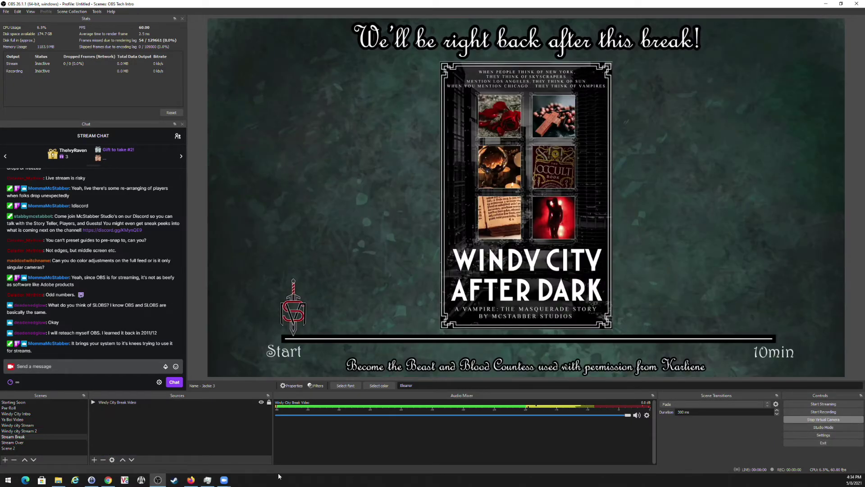
click(37, 426)
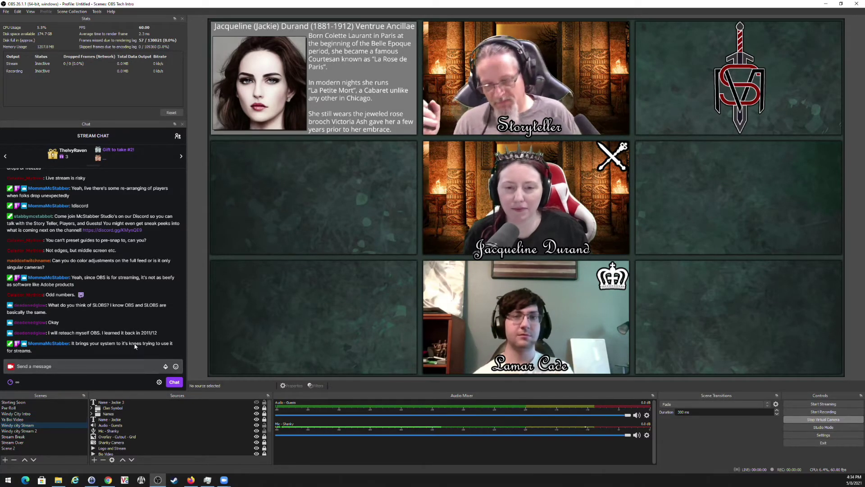
click(812, 427)
click(20, 431)
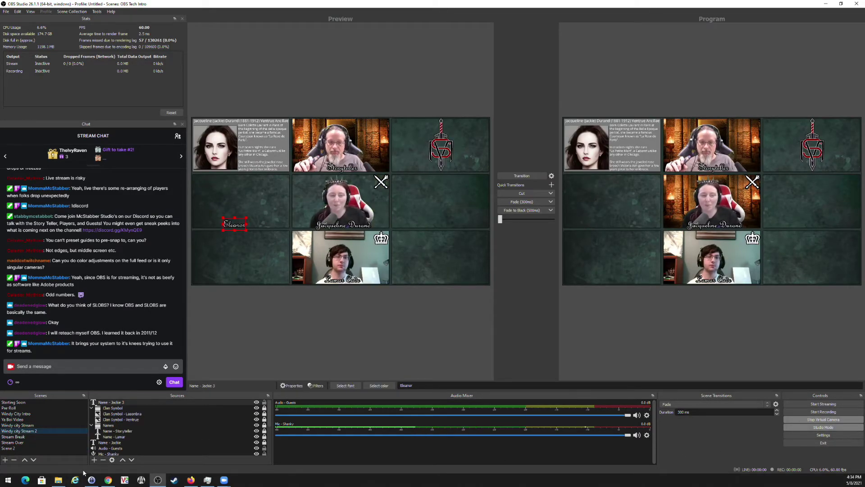
click(257, 243)
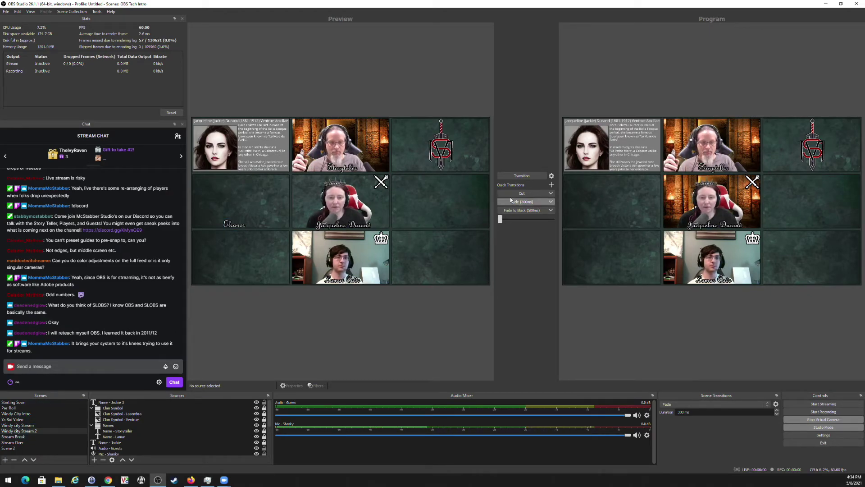
double_click(32, 432)
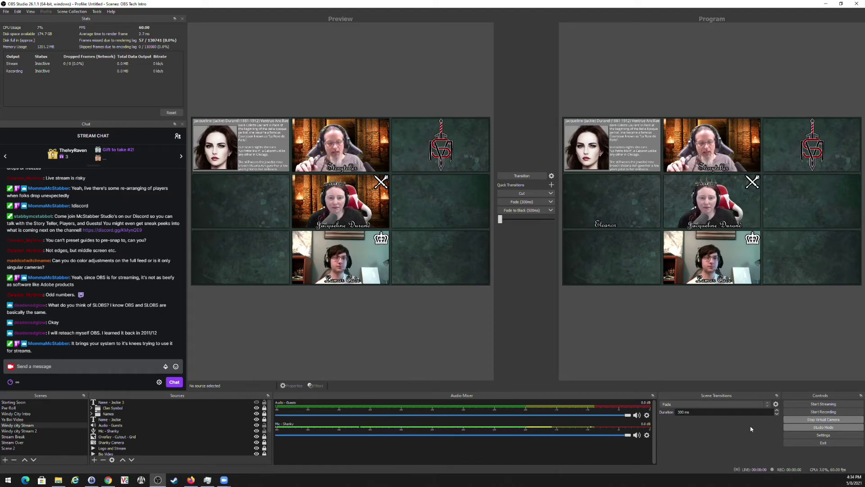
click(803, 428)
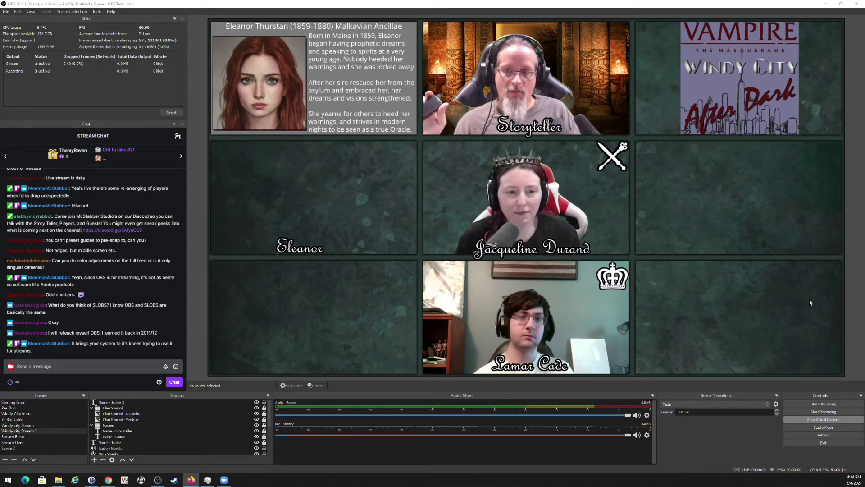
In Advanced Audio Properties, uncheck tracks 2 and 4 for Mic - Shanky.
click(647, 435)
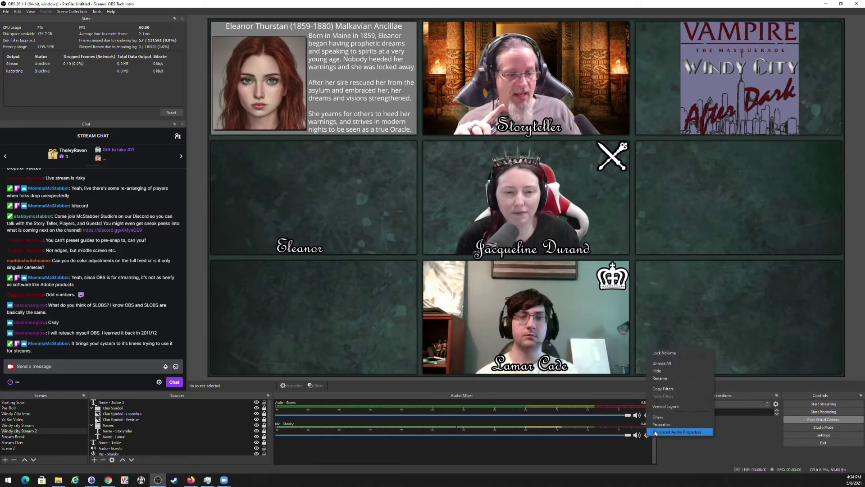
click(665, 434)
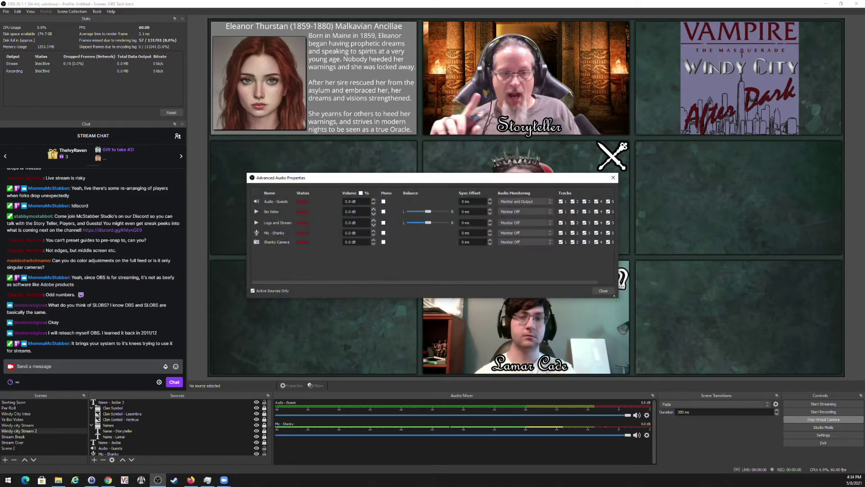
drag(619, 280, 806, 281)
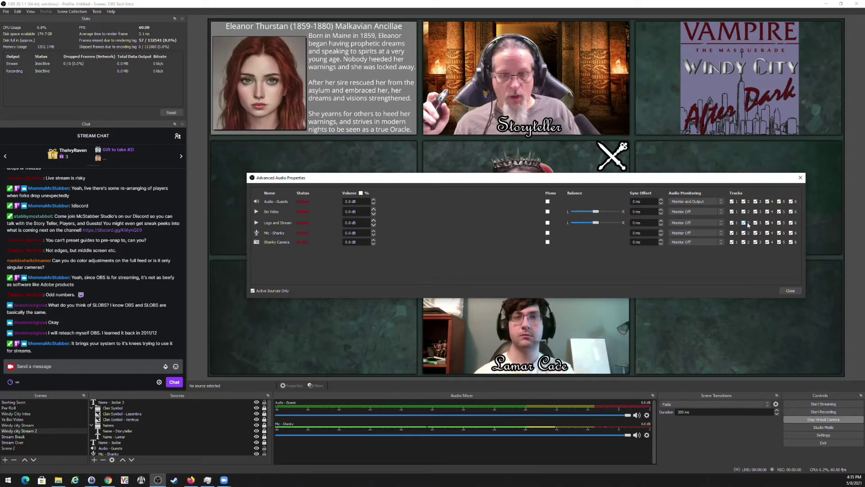
click(744, 233)
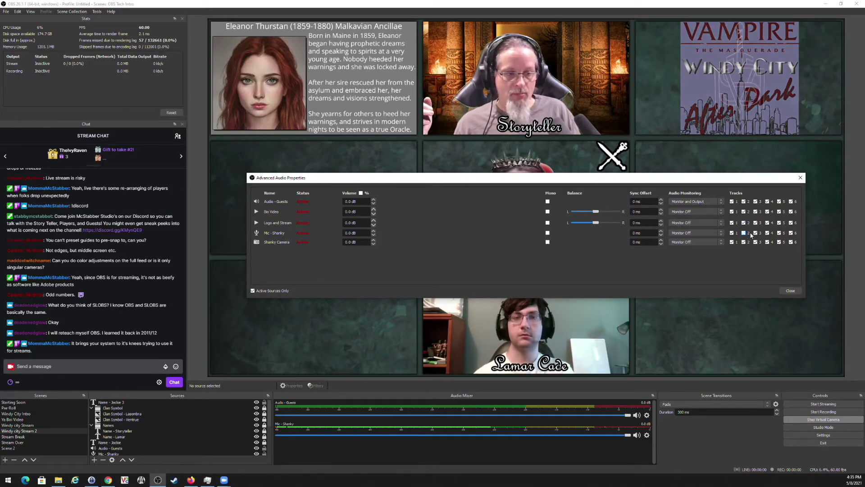
click(768, 233)
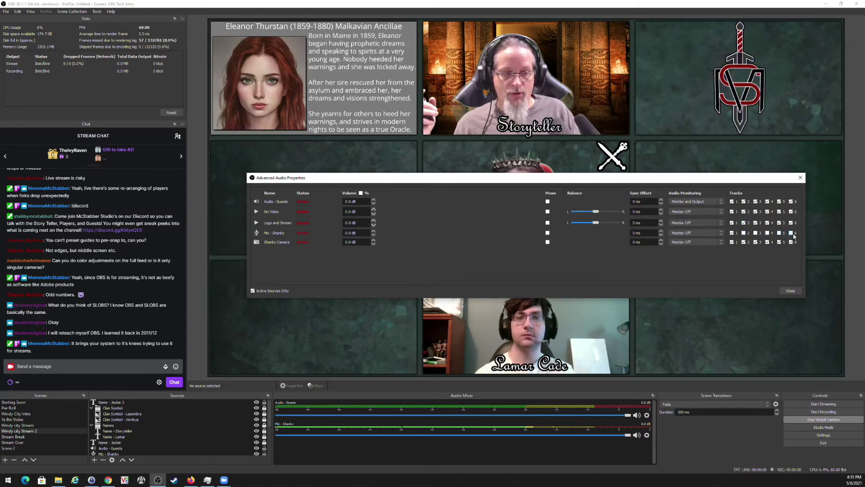
Close Advanced Audio Properties and select the Windy city Stream scene with the Up arrow.
click(800, 179)
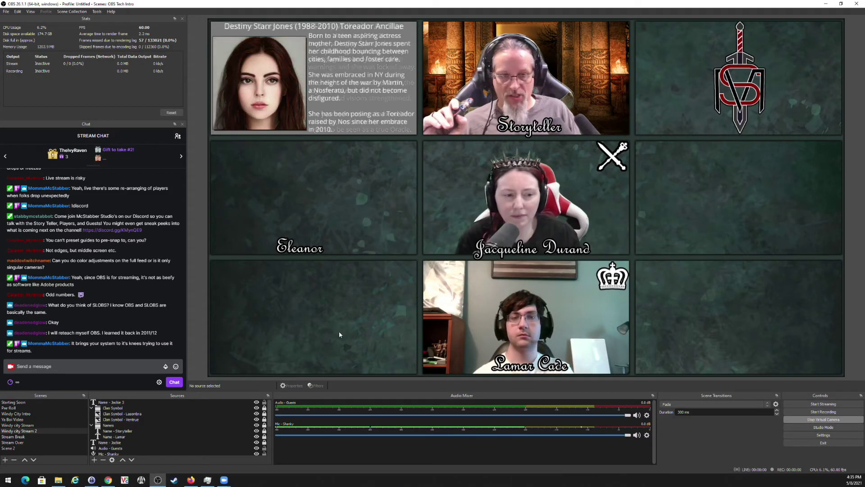
scroll(228, 426, down, 2)
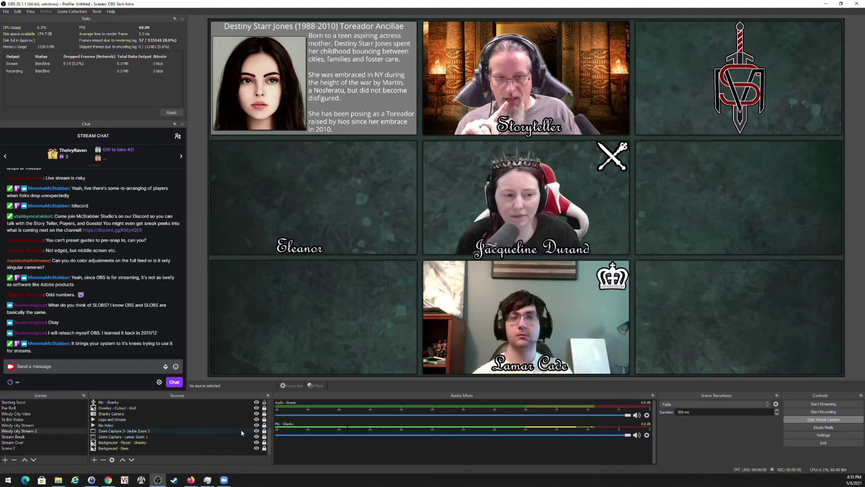
scroll(241, 433, up, 2)
scroll(191, 433, up, 1)
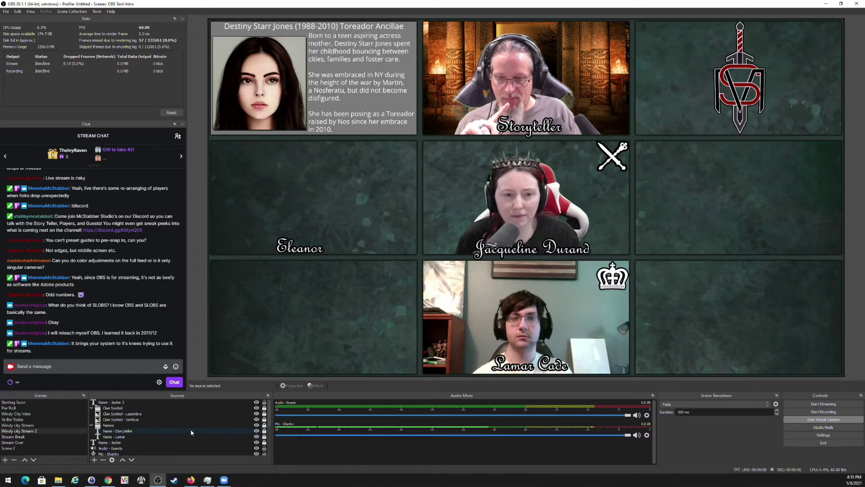
scroll(191, 432, down, 3)
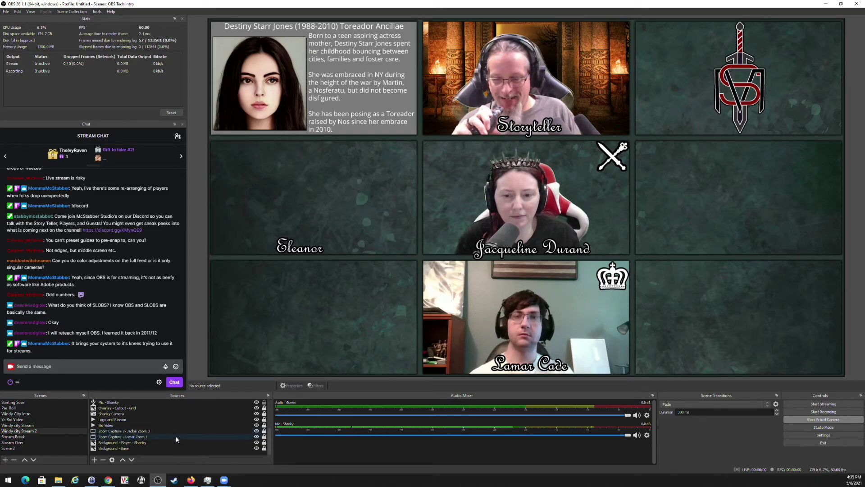
key(Up)
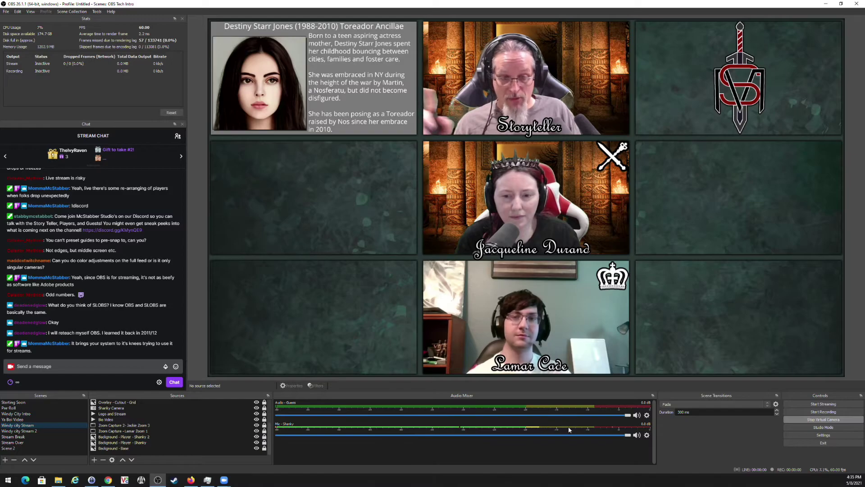
Add a new Media Source named 'Background' to the scene.
click(94, 460)
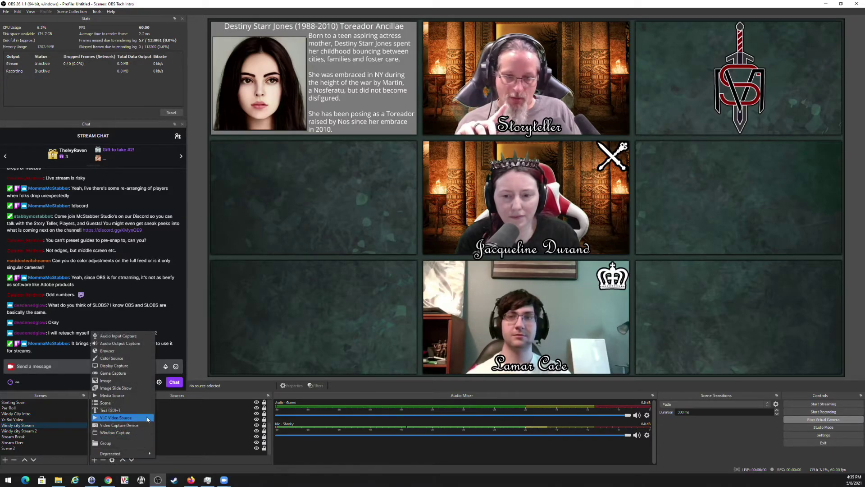
click(120, 395)
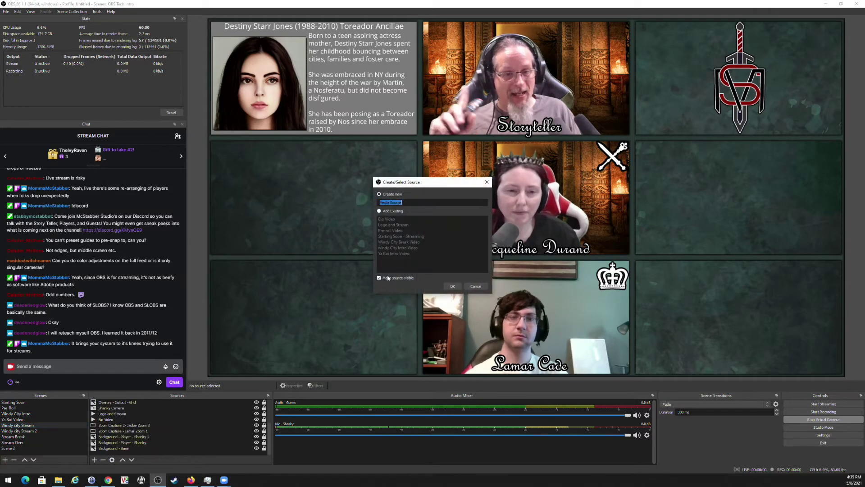
text(Ba)
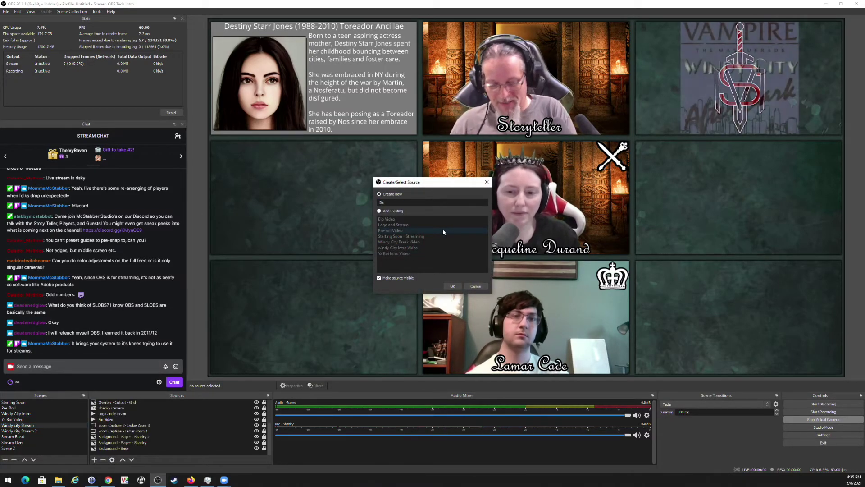
text(ckground)
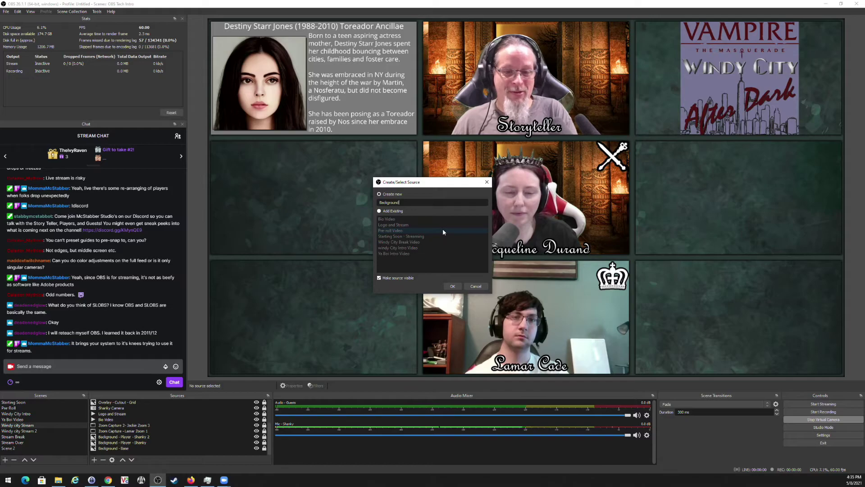
key(Return)
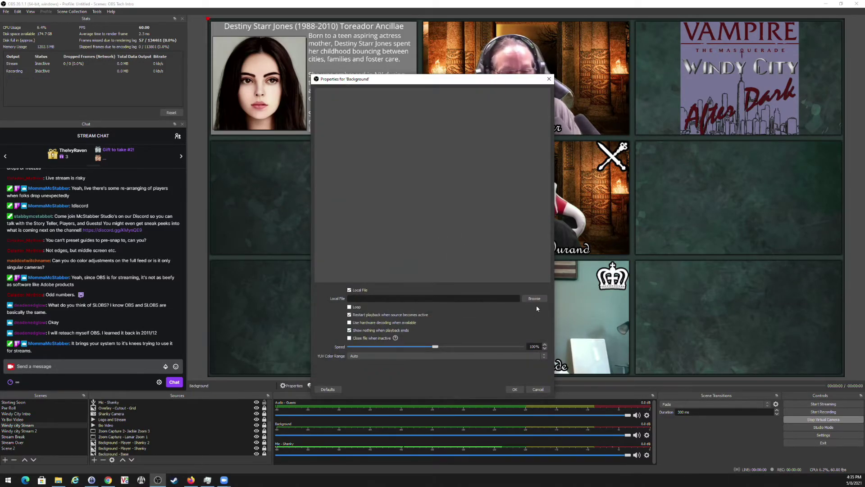
Set the local file to Windy Background.wav from Studio Graphics > Chicago by Night.
click(535, 298)
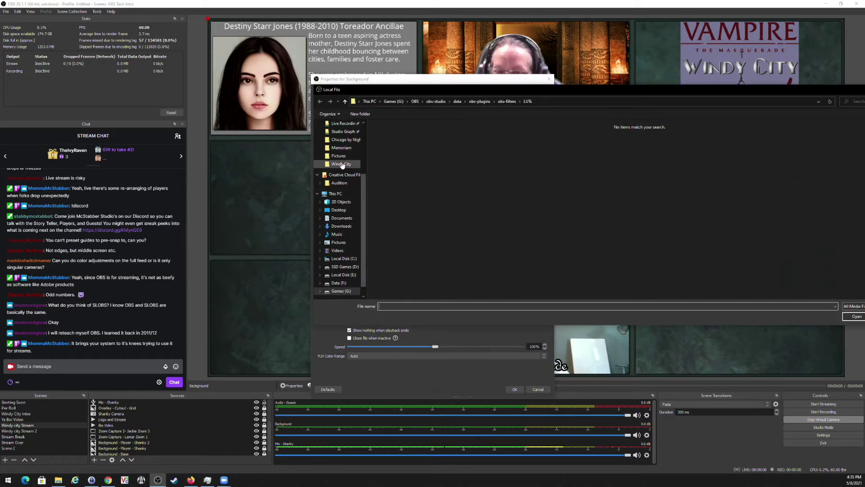
click(344, 132)
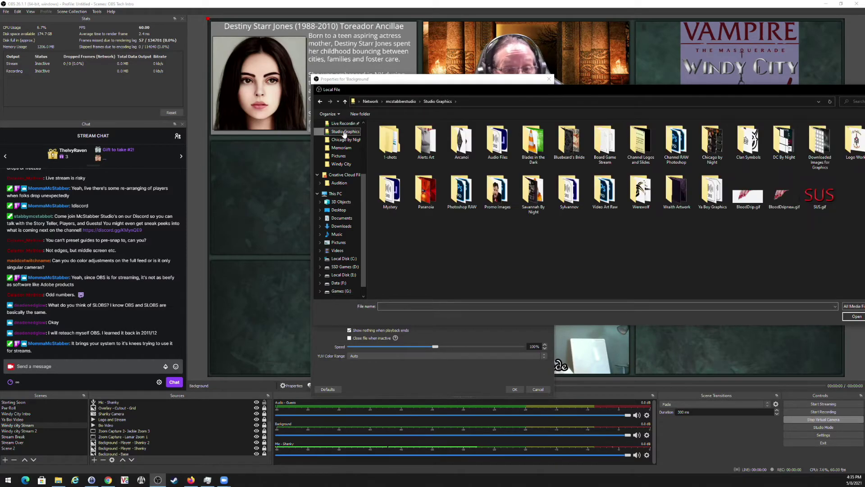
double_click(713, 149)
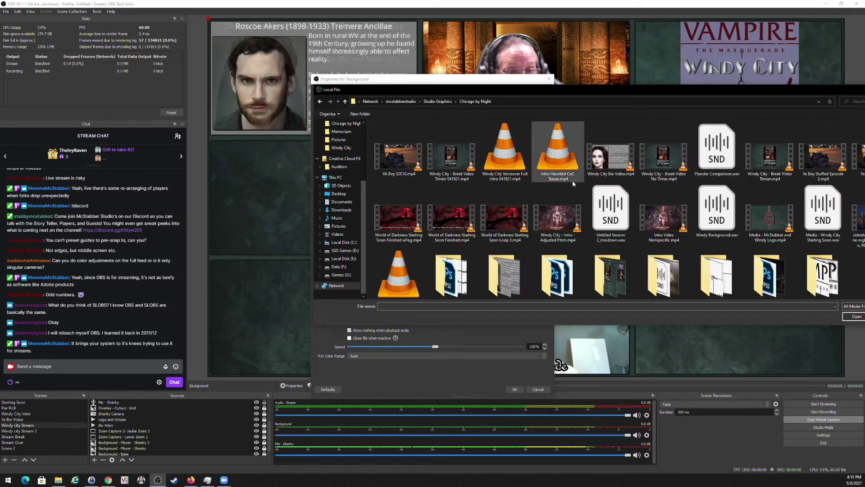
double_click(732, 216)
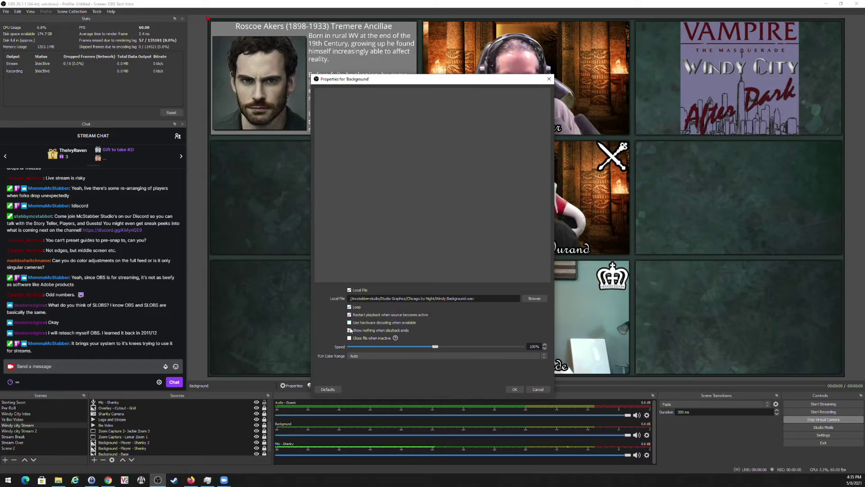
Apply the Background settings, lower its volume to -36 dB, and set monitoring to Monitor and Output.
click(515, 389)
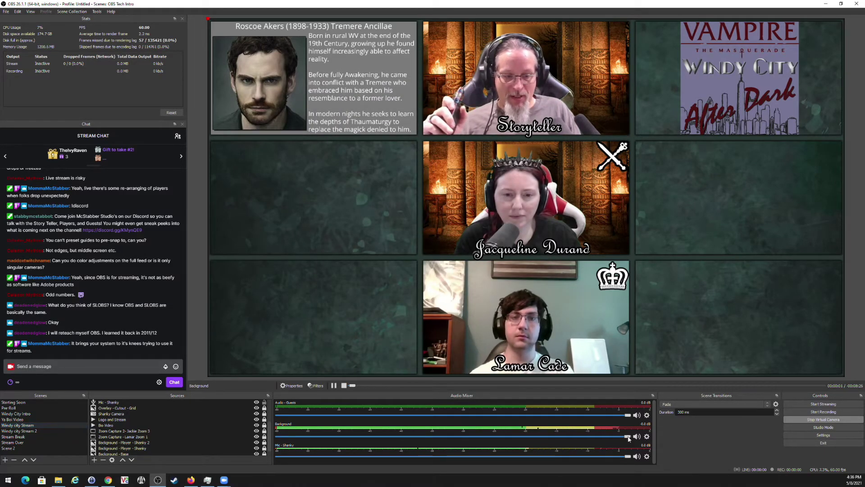
drag(633, 436, 388, 438)
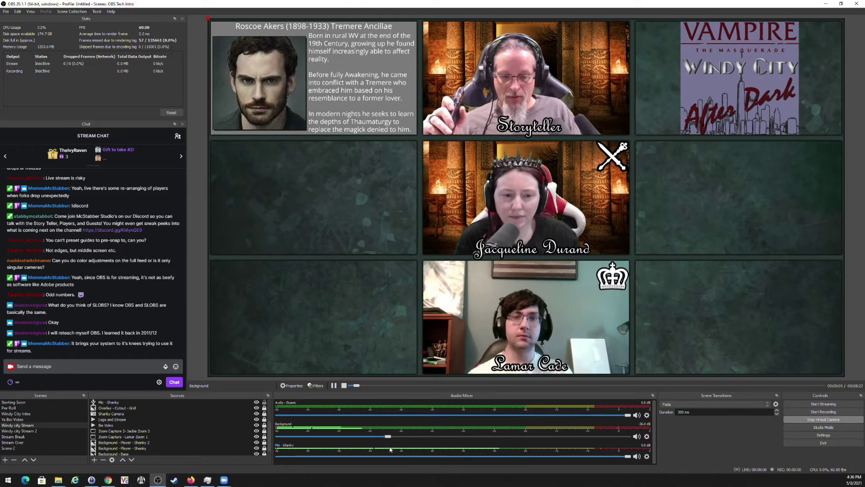
right_click(651, 399)
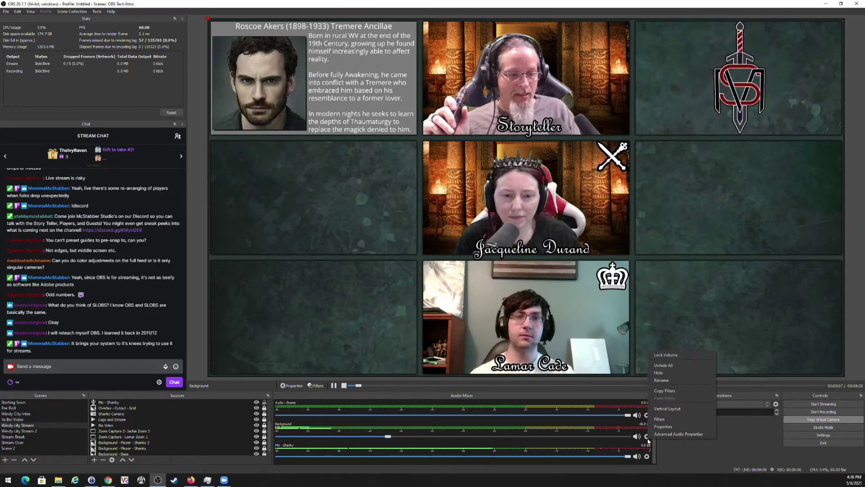
click(678, 438)
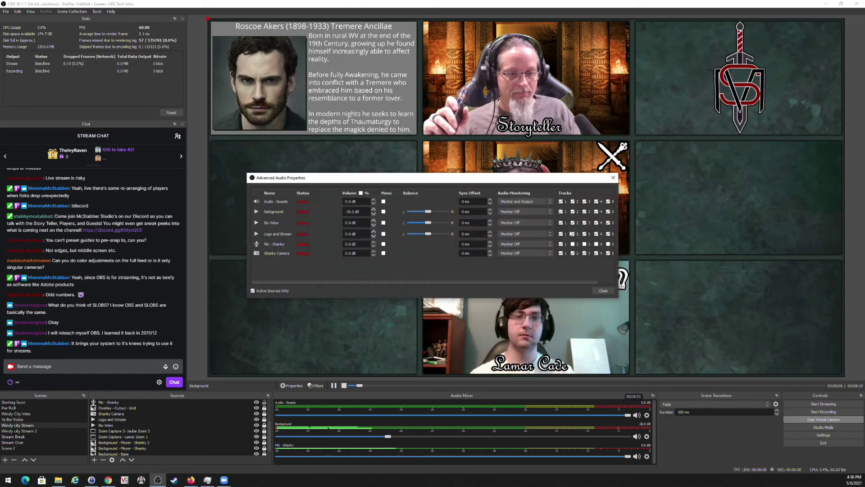
click(537, 212)
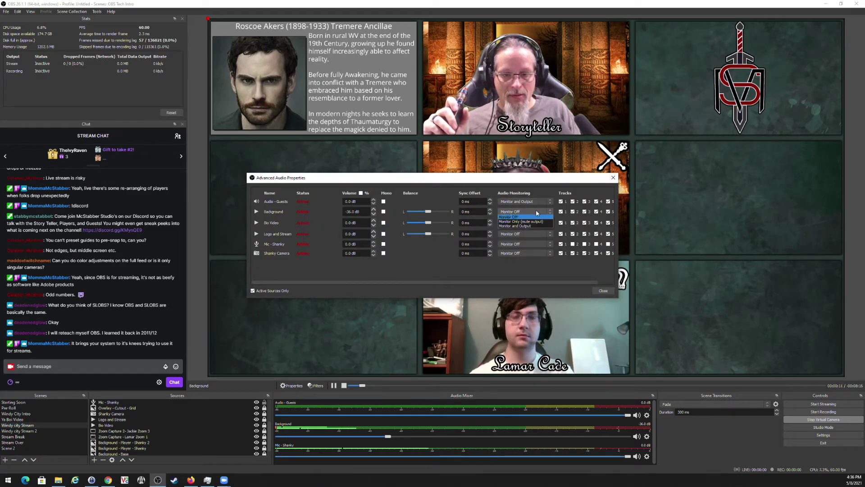
click(530, 225)
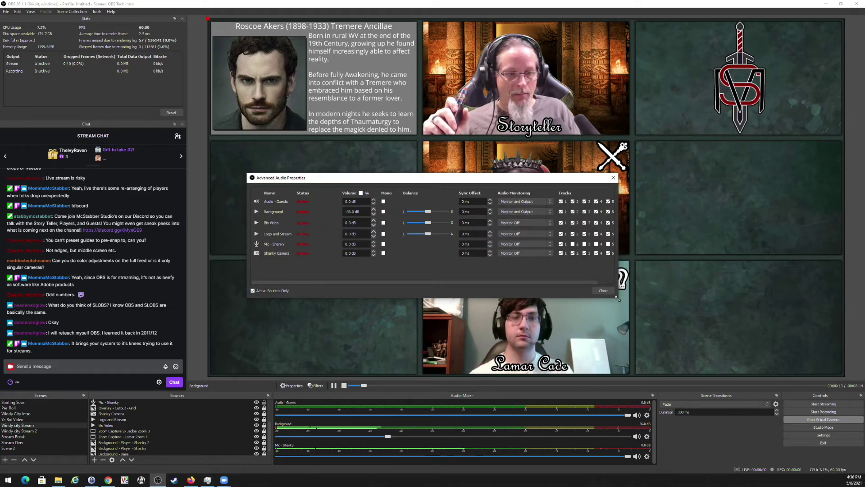
click(604, 291)
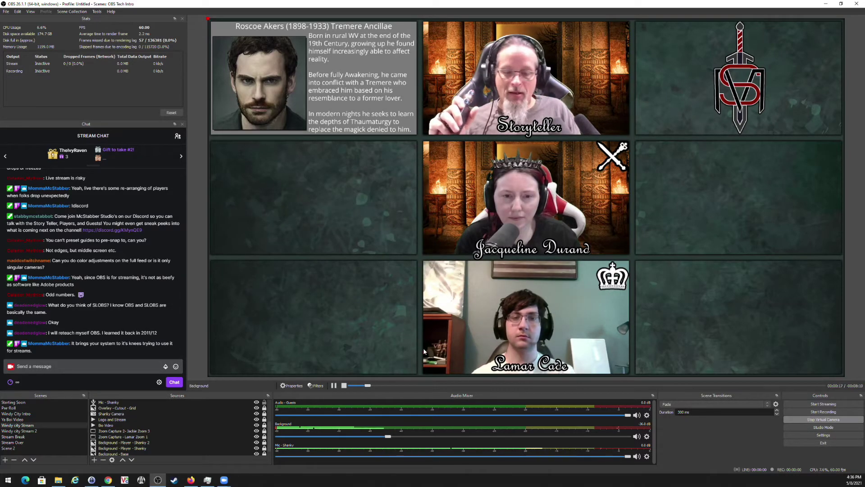
Raise the Background volume to about -5.5 dB, then drop it to about -48.6 dB.
drag(390, 437, 547, 436)
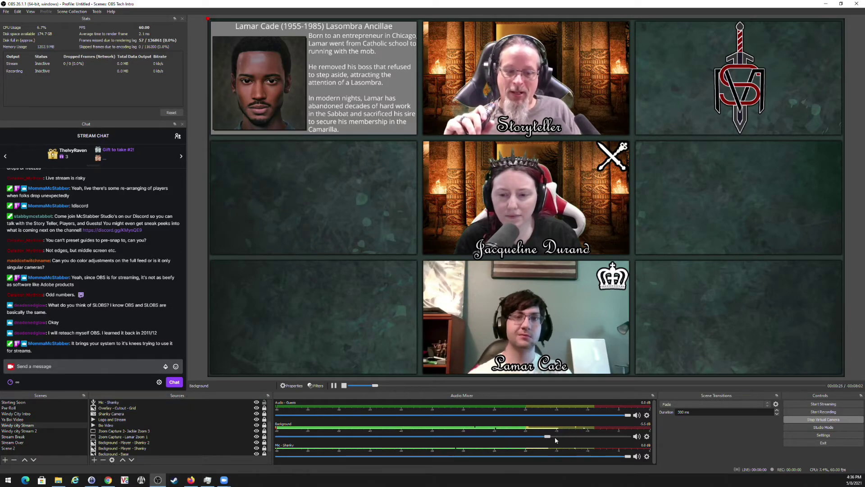
drag(547, 437, 374, 437)
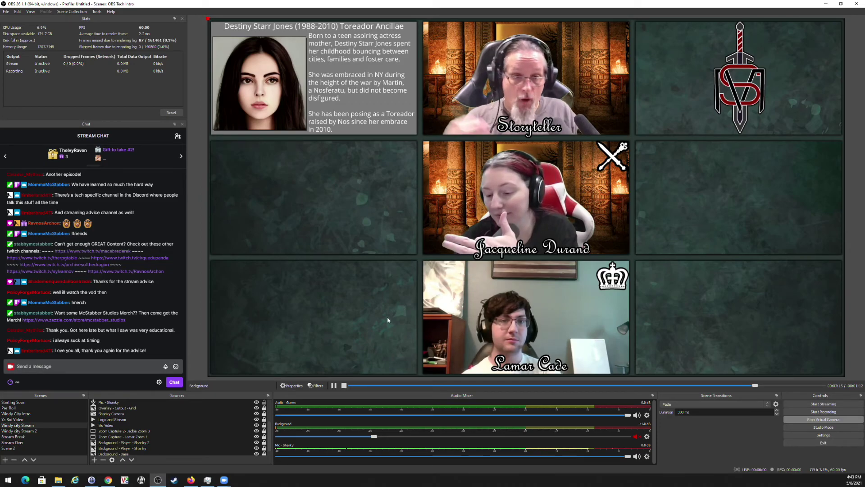
scroll(152, 296, up, 3)
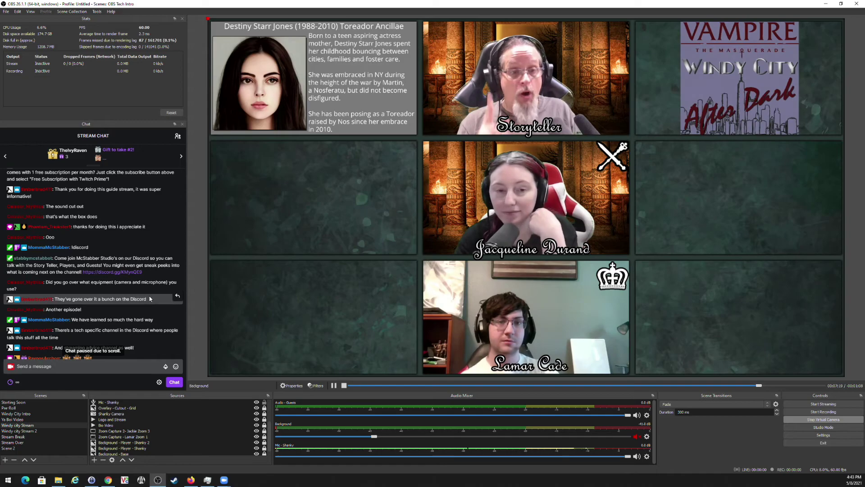
scroll(148, 301, down, 1)
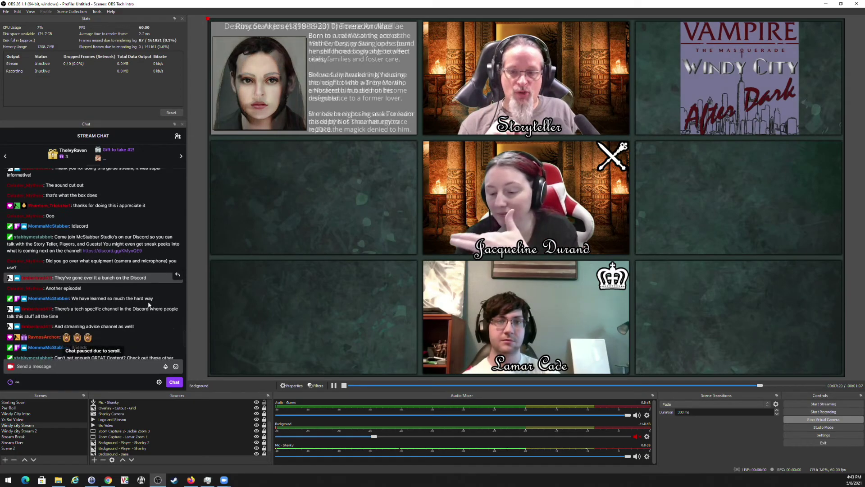
scroll(148, 305, down, 3)
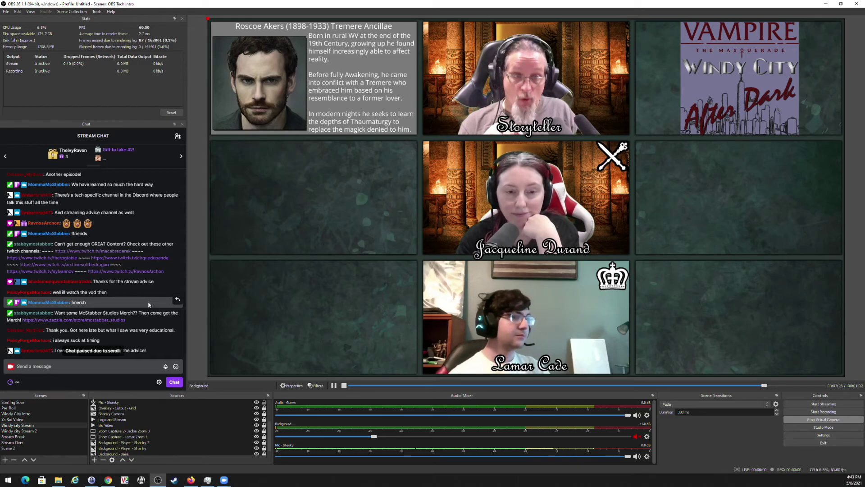
scroll(149, 301, down, 1)
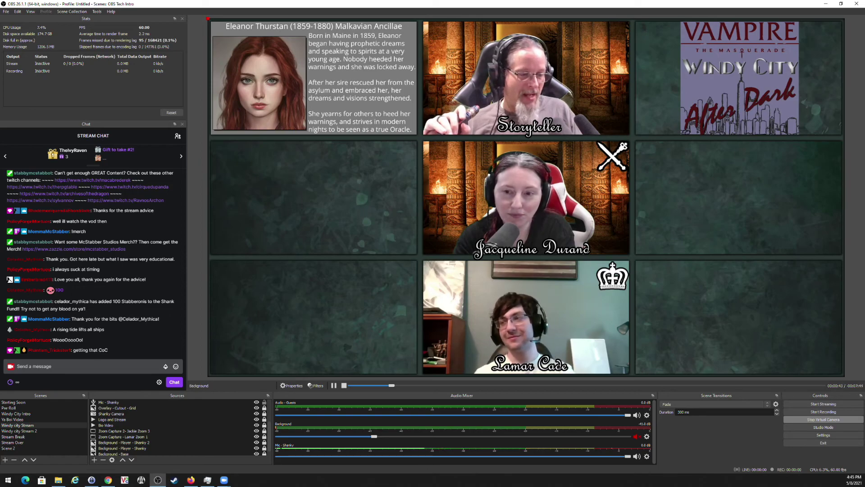
Open the taskbar clock flyout to see today's date and the May 2021 calendar.
click(853, 479)
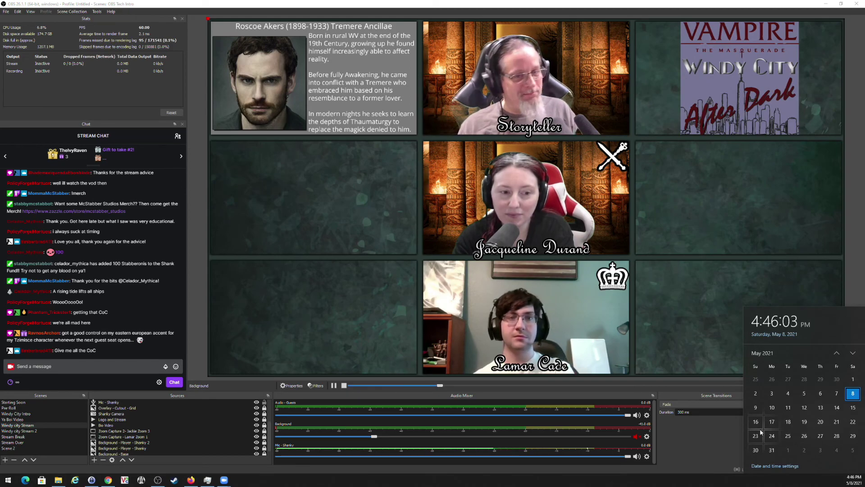
Scroll through the calendar flyout, then dismiss it to bring back the full OBS window.
scroll(757, 453, down, 1)
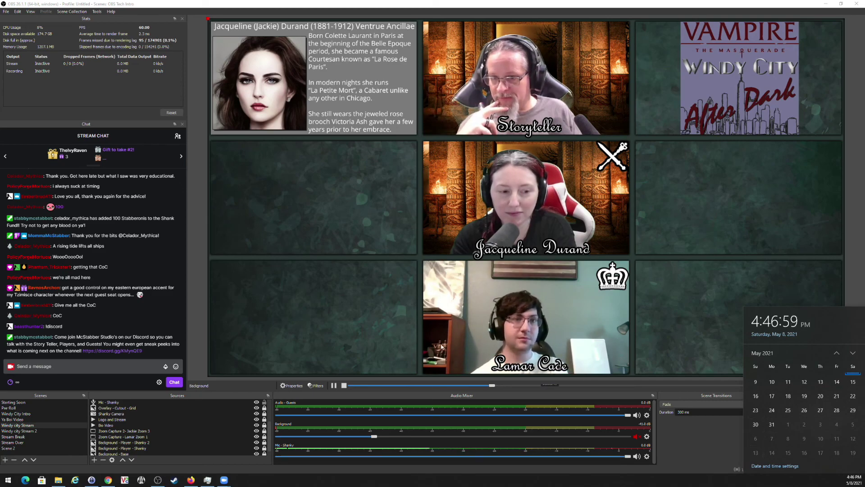
scroll(88, 268, up, 3)
scroll(88, 268, up, 3)
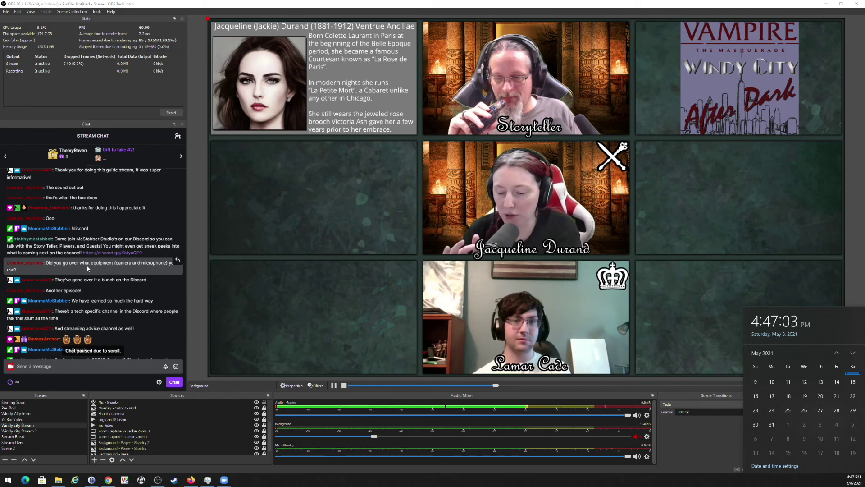
scroll(88, 269, down, 5)
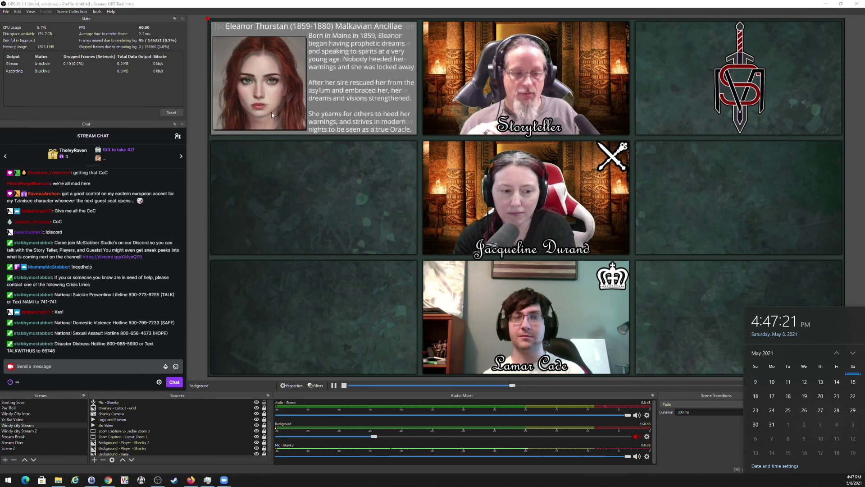
click(696, 312)
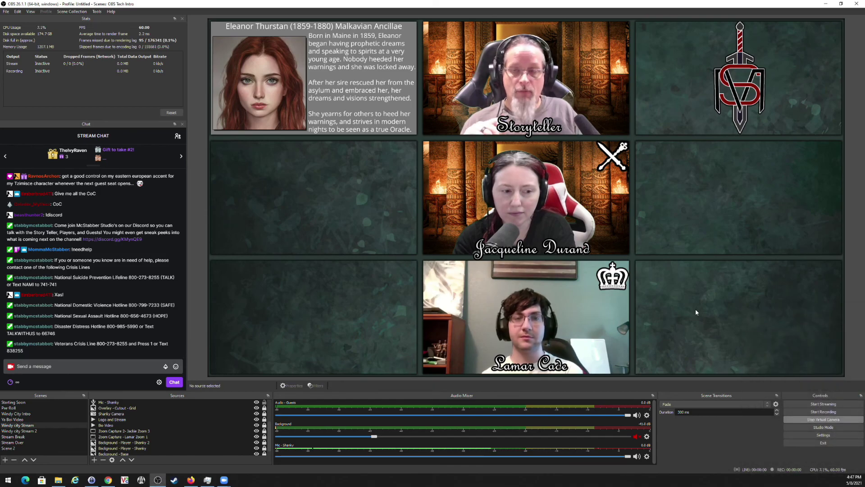